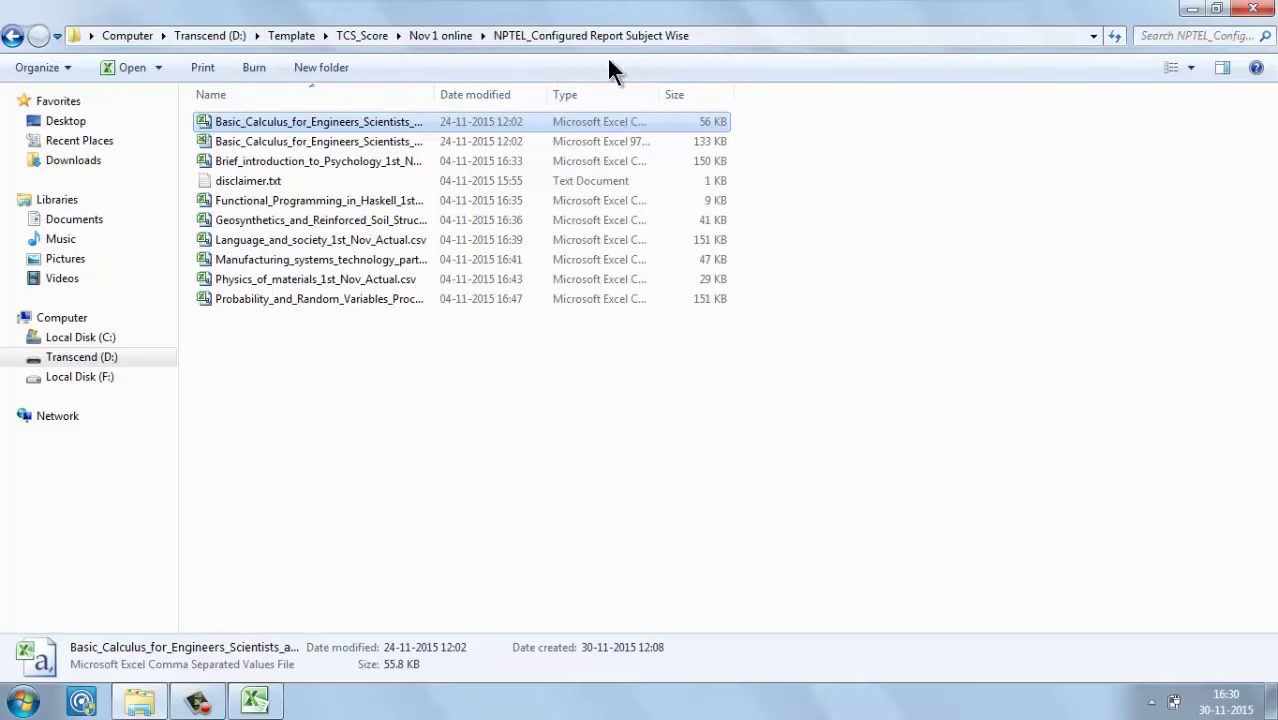
Step: Open Basic_Calculus_for_Engineers_Scientists_and_Economists_1st_Nov_Actual.csv from the NPTEL_Configured Report Subject Wise folder in Excel
{"action": "double_click", "coordinate": [322, 122]}
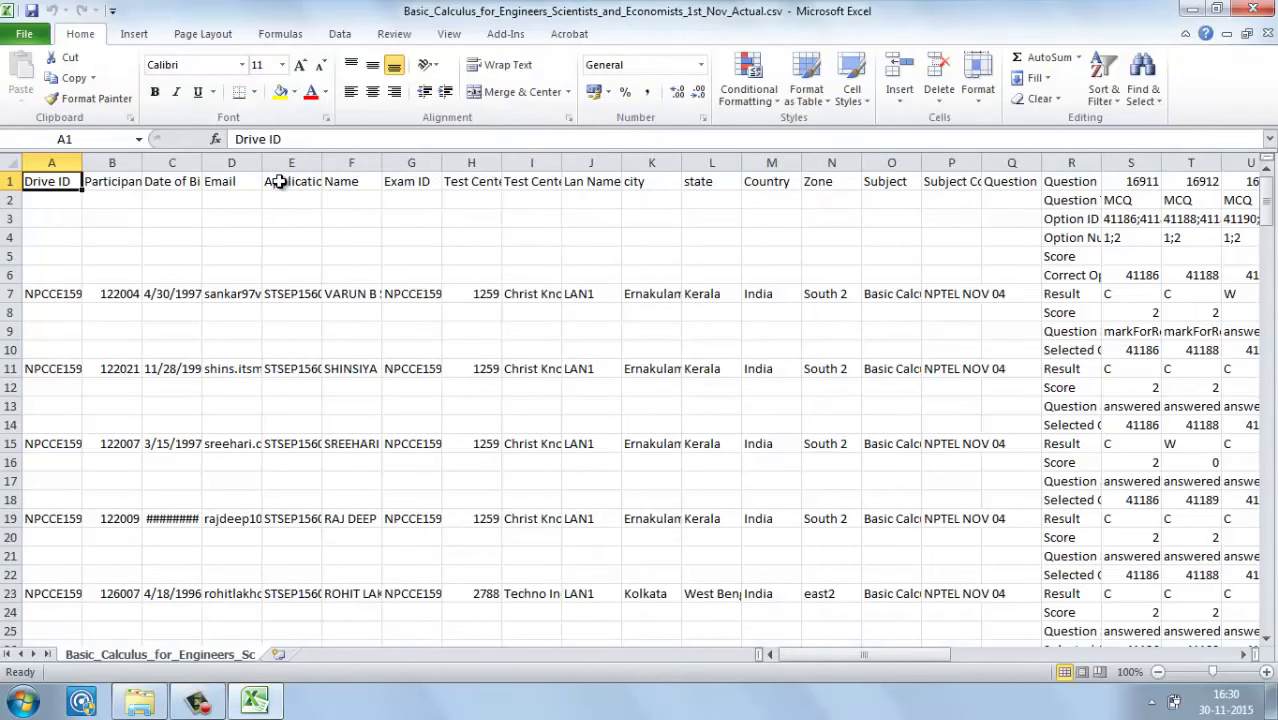
Step: Inspect the first candidate's Drive ID, application number, e-mail and name in row 7
{"action": "left_click", "coordinate": [278, 181]}
{"action": "left_click", "coordinate": [86, 302]}
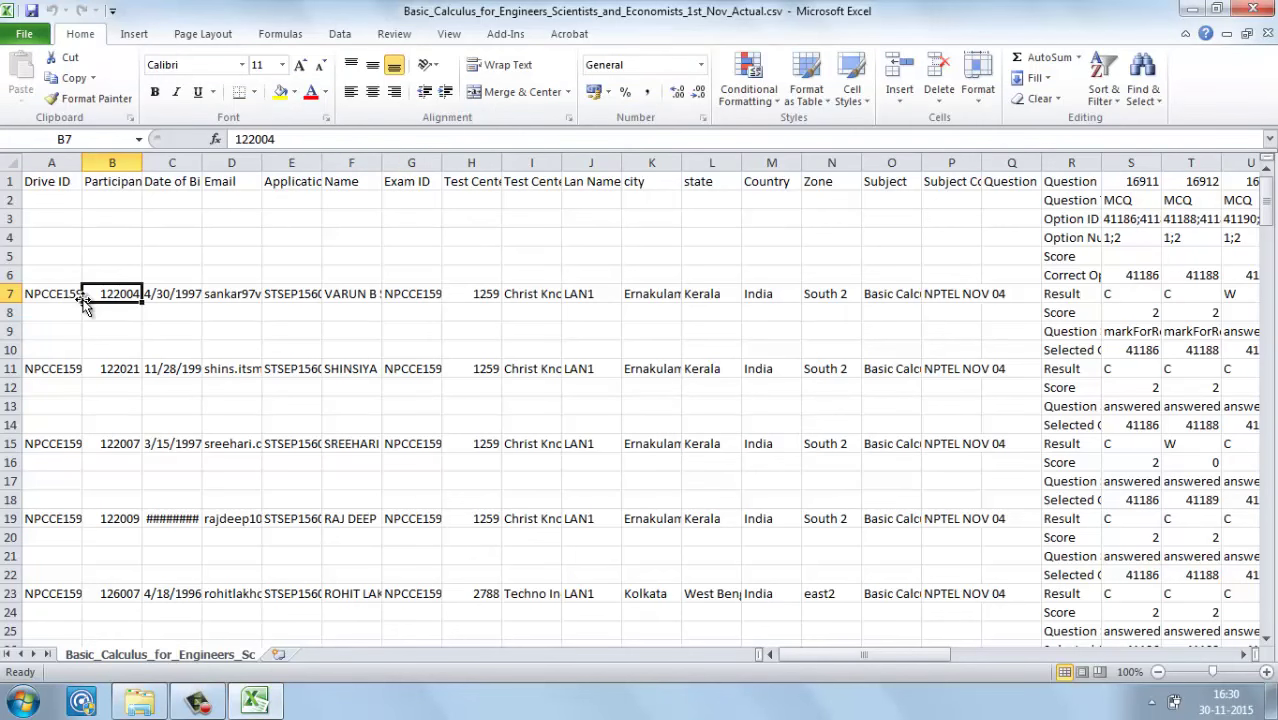
{"action": "left_click", "coordinate": [80, 298]}
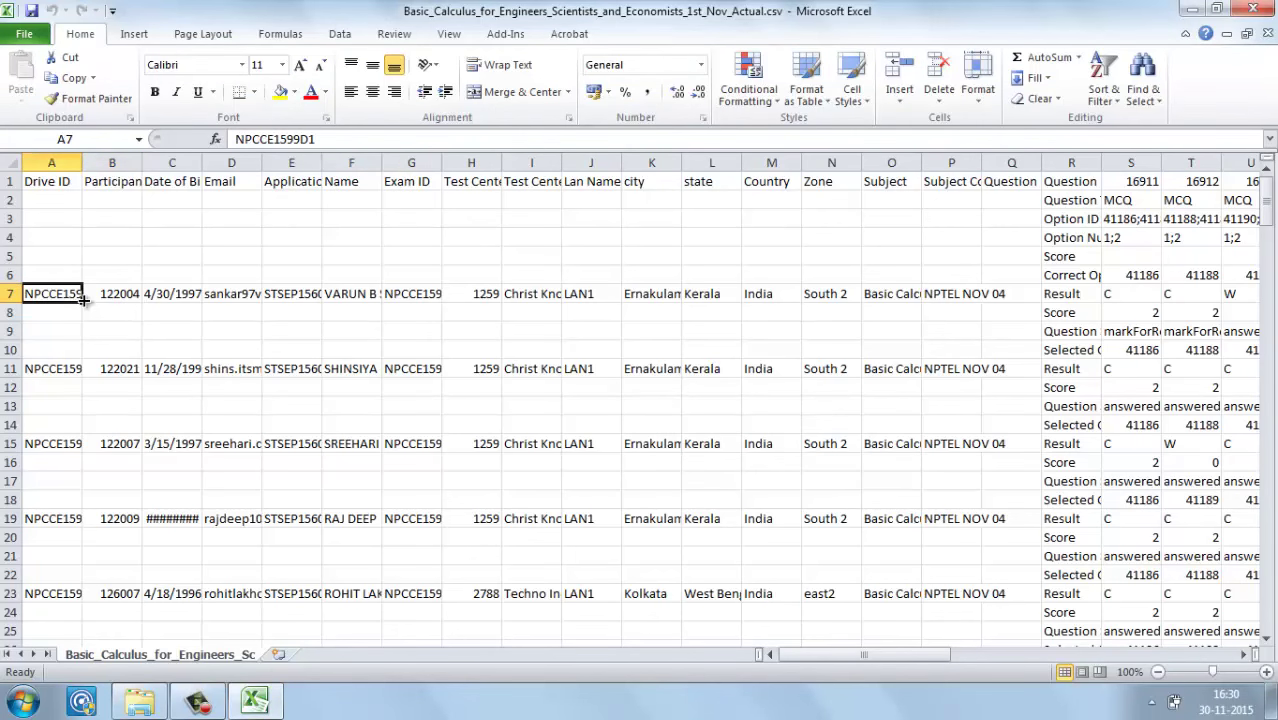
{"action": "left_click", "coordinate": [85, 302]}
{"action": "key", "text": "Right"}
{"action": "key", "text": "Right"}
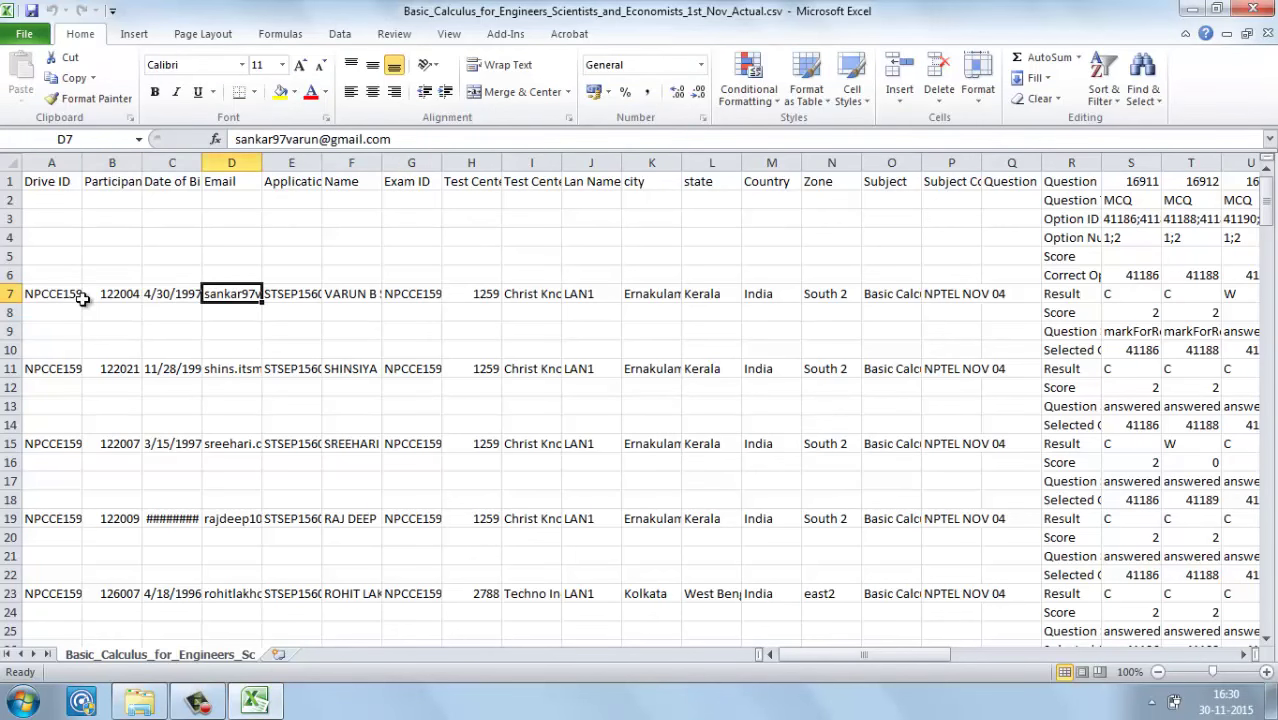
{"action": "key", "text": "Right"}
{"action": "key", "text": "Right"}
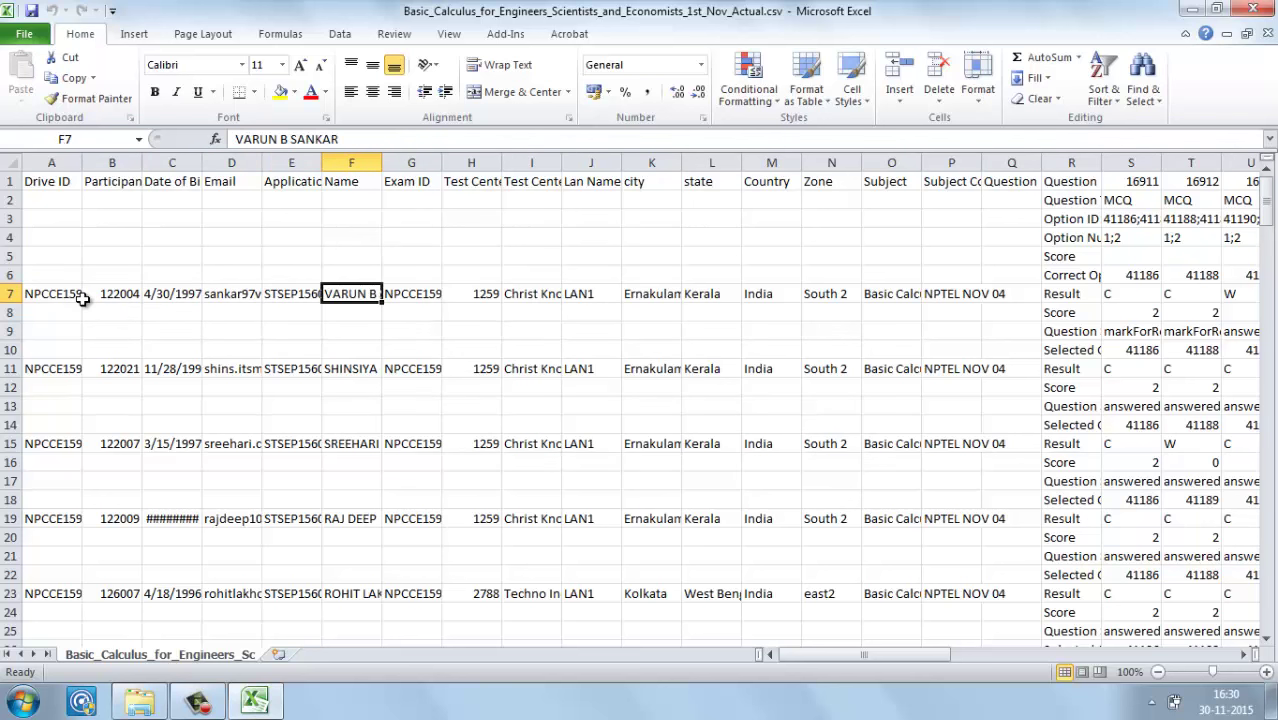
{"action": "key", "text": "Left"}
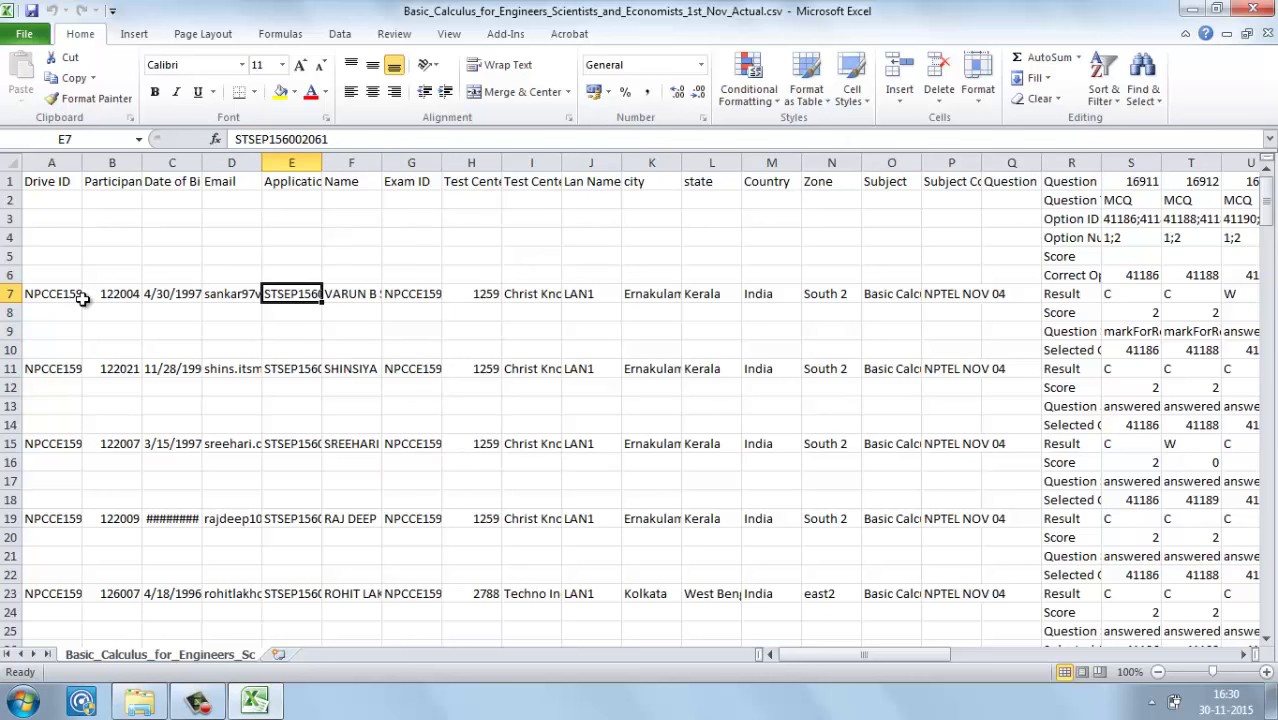
Step: Move along row 7 through Lan Name, subject code and question results up to AB7
{"action": "key", "text": "Right"}
{"action": "key", "text": "Right"}
{"action": "key", "text": "Right"}
{"action": "key", "text": "Right"}
{"action": "key", "text": "Right"}
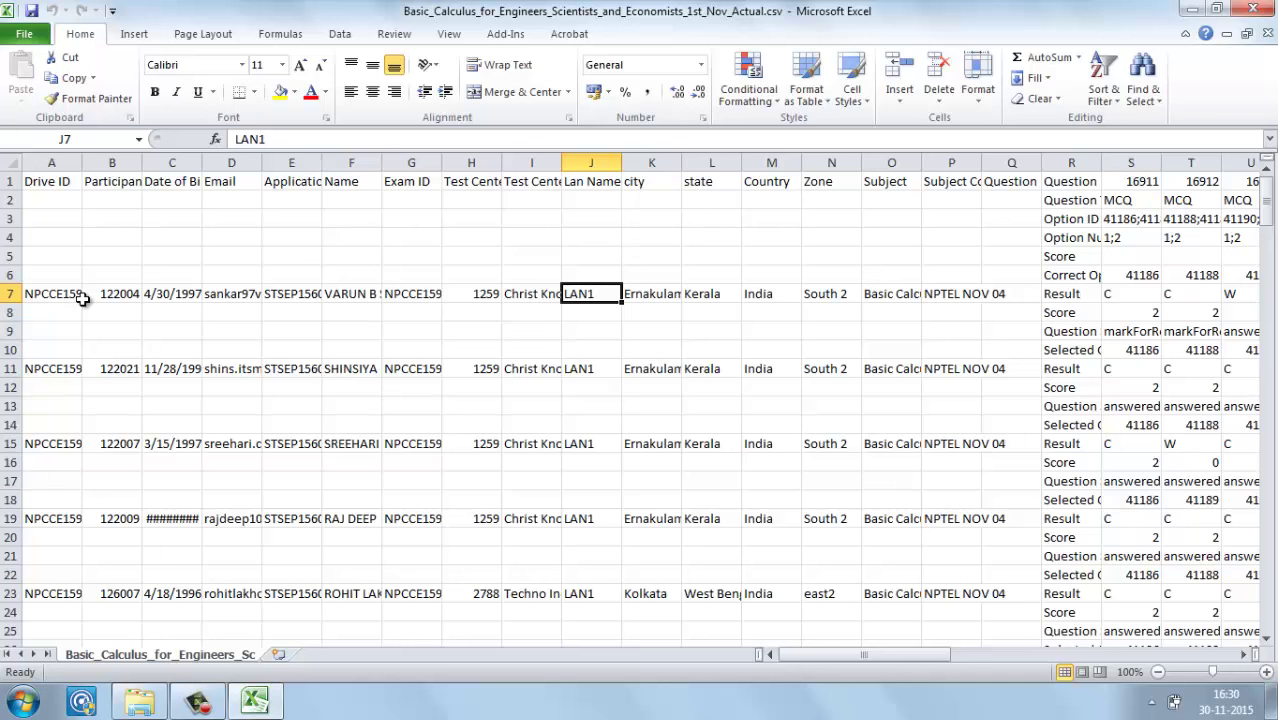
{"action": "key", "text": "Right"}
{"action": "key", "text": "Right"}
{"action": "key", "text": "Right"}
{"action": "key", "text": "Right"}
{"action": "key", "text": "Right"}
{"action": "key", "text": "Right"}
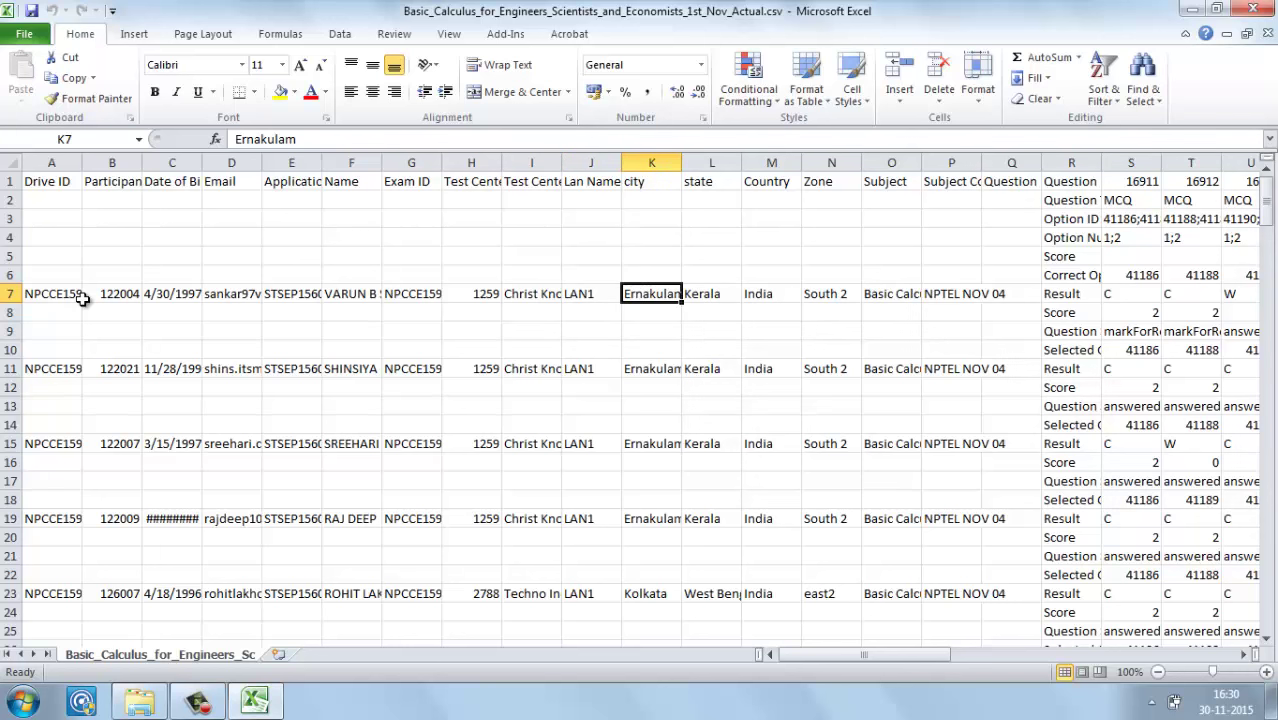
{"action": "key", "text": "Right"}
{"action": "key", "text": "Right"}
{"action": "key", "text": "Right"}
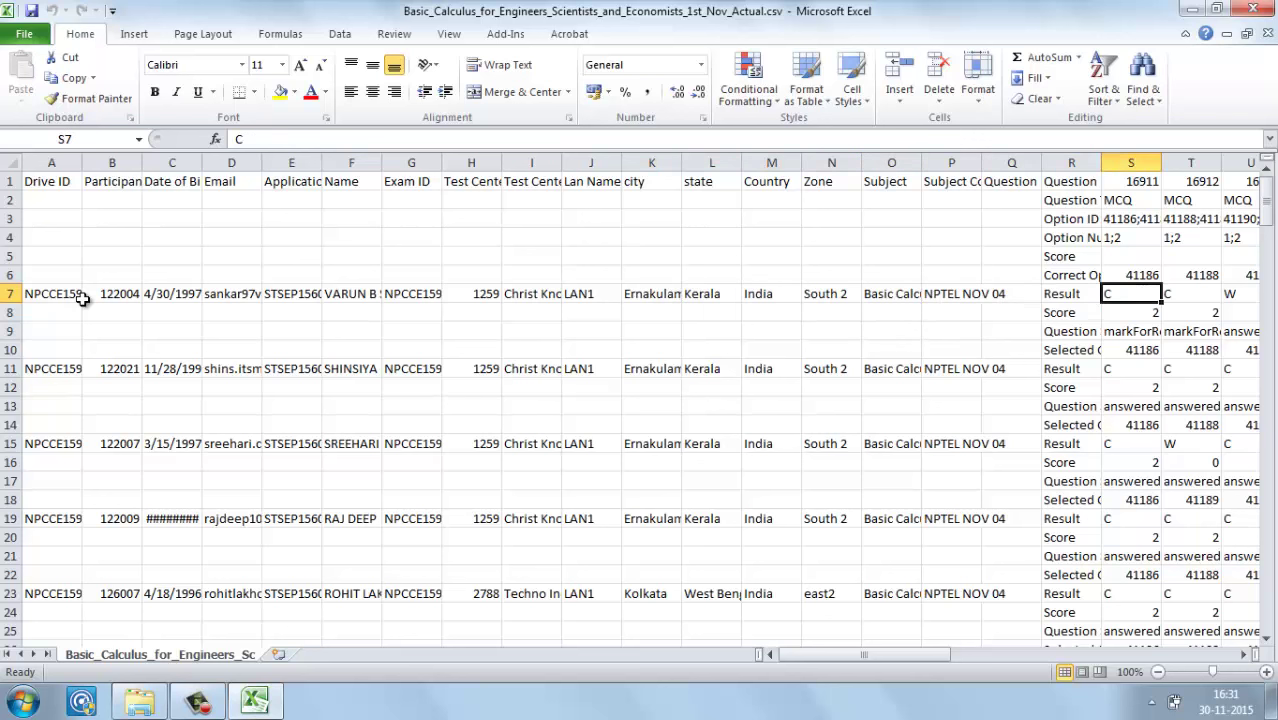
{"action": "key", "text": "Left"}
{"action": "key", "text": "Left"}
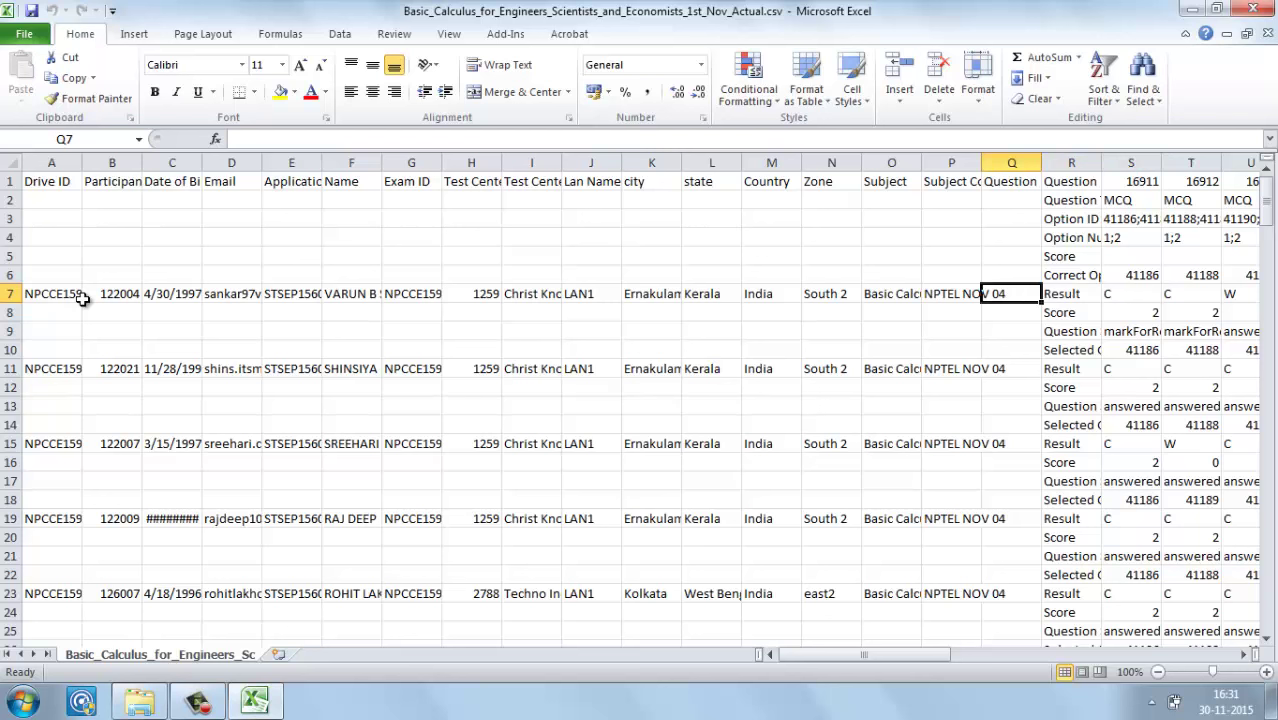
{"action": "key", "text": "Left"}
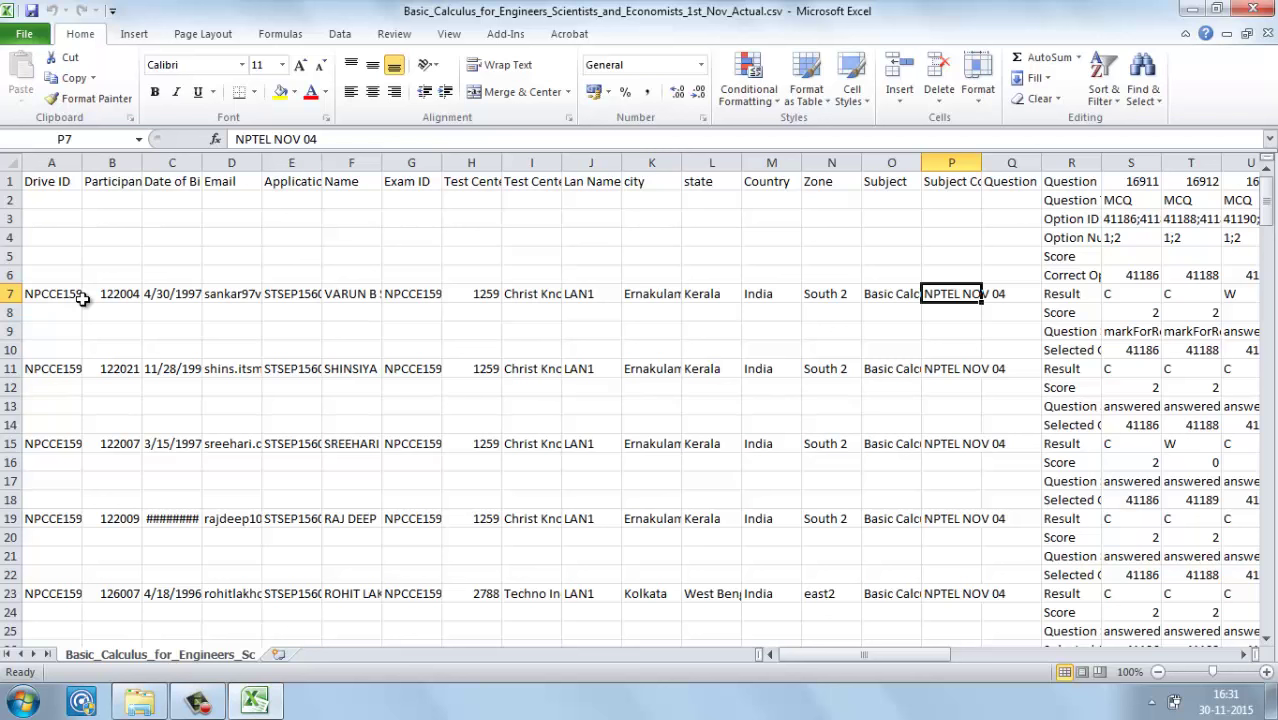
{"action": "key", "text": "Right"}
{"action": "key", "text": "Right"}
{"action": "key", "text": "Right"}
{"action": "key", "text": "Right"}
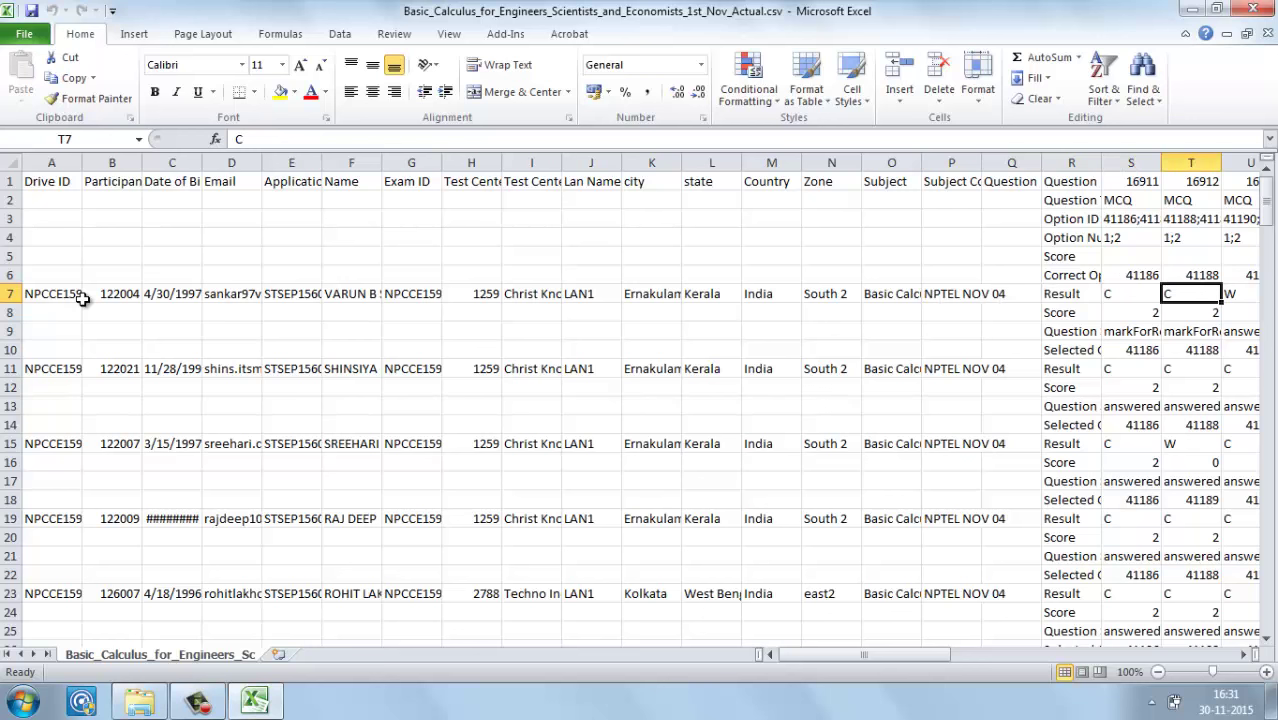
{"action": "key", "text": "Right"}
{"action": "key", "text": "Right"}
{"action": "key", "text": "Right"}
{"action": "key", "text": "Right"}
{"action": "key", "text": "Right"}
{"action": "key", "text": "Right"}
{"action": "key", "text": "Right"}
{"action": "key", "text": "Right"}
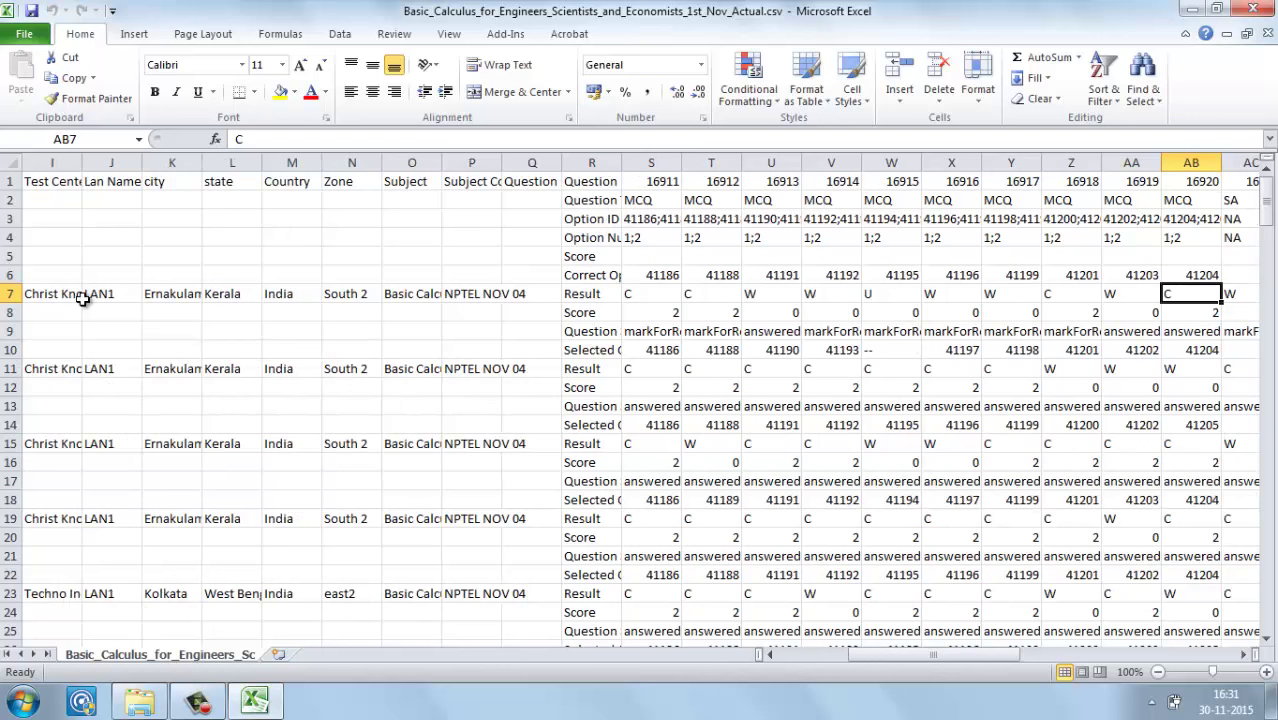
Step: Browse row 7's question results to AL7, then return to the row's first result
{"action": "key", "text": "Right"}
{"action": "key", "text": "Right"}
{"action": "key", "text": "Right"}
{"action": "key", "text": "Right"}
{"action": "key", "text": "Right"}
{"action": "key", "text": "Right"}
{"action": "key", "text": "Right"}
{"action": "key", "text": "Right"}
{"action": "key", "text": "Right"}
{"action": "key", "text": "Right"}
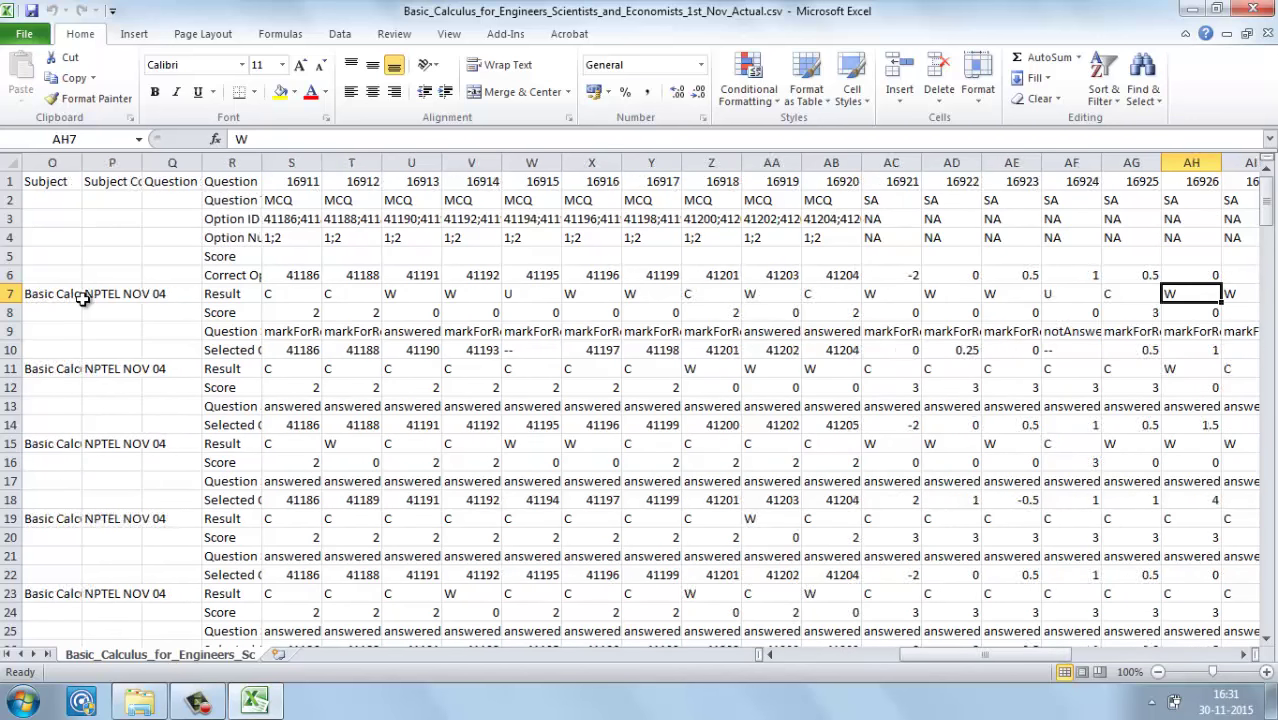
{"action": "key", "text": "Right"}
{"action": "key", "text": "Right"}
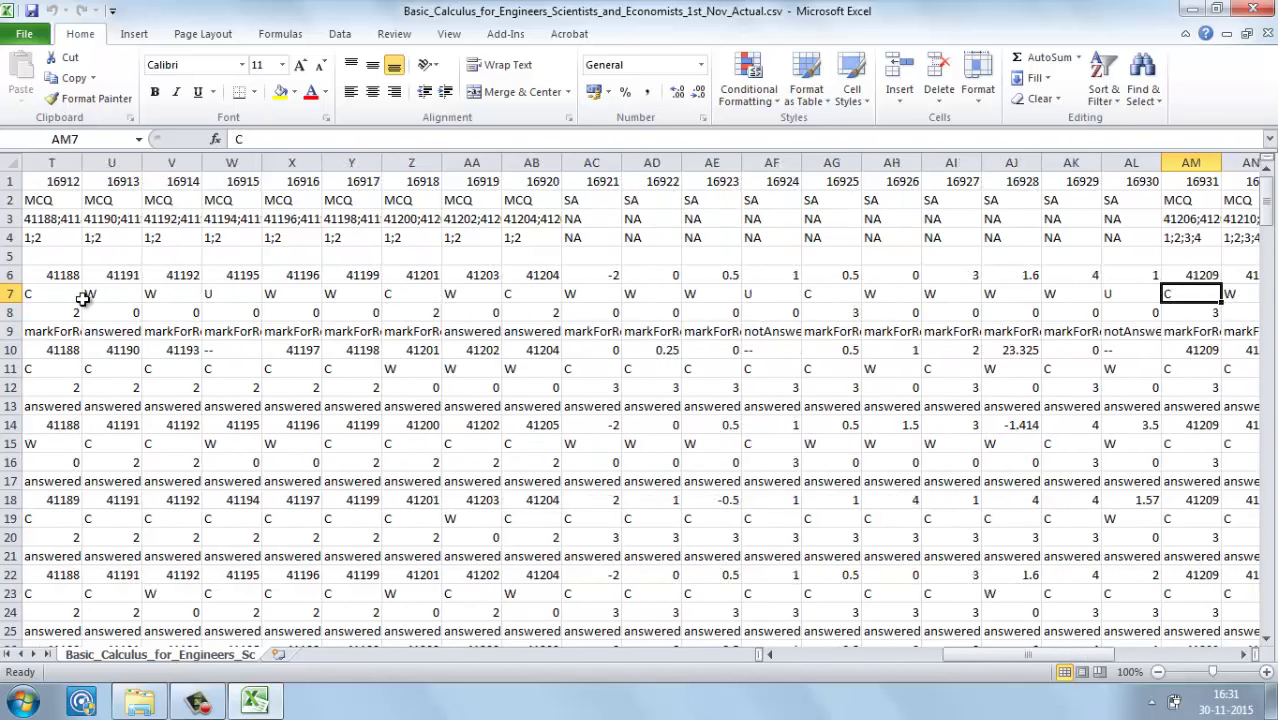
{"action": "key", "text": "Left"}
{"action": "key", "text": "Left"}
{"action": "key", "text": "Left"}
{"action": "key", "text": "Left"}
{"action": "key", "text": "Left"}
{"action": "key", "text": "Left"}
{"action": "key", "text": "Left"}
{"action": "key", "text": "Left"}
{"action": "key", "text": "Left"}
{"action": "key", "text": "Left"}
{"action": "key", "text": "Left"}
{"action": "key", "text": "Left"}
{"action": "key", "text": "Left"}
{"action": "key", "text": "Left"}
{"action": "key", "text": "Left"}
{"action": "key", "text": "Left"}
{"action": "key", "text": "Left"}
{"action": "key", "text": "Left"}
{"action": "key", "text": "Left"}
{"action": "key", "text": "Home"}
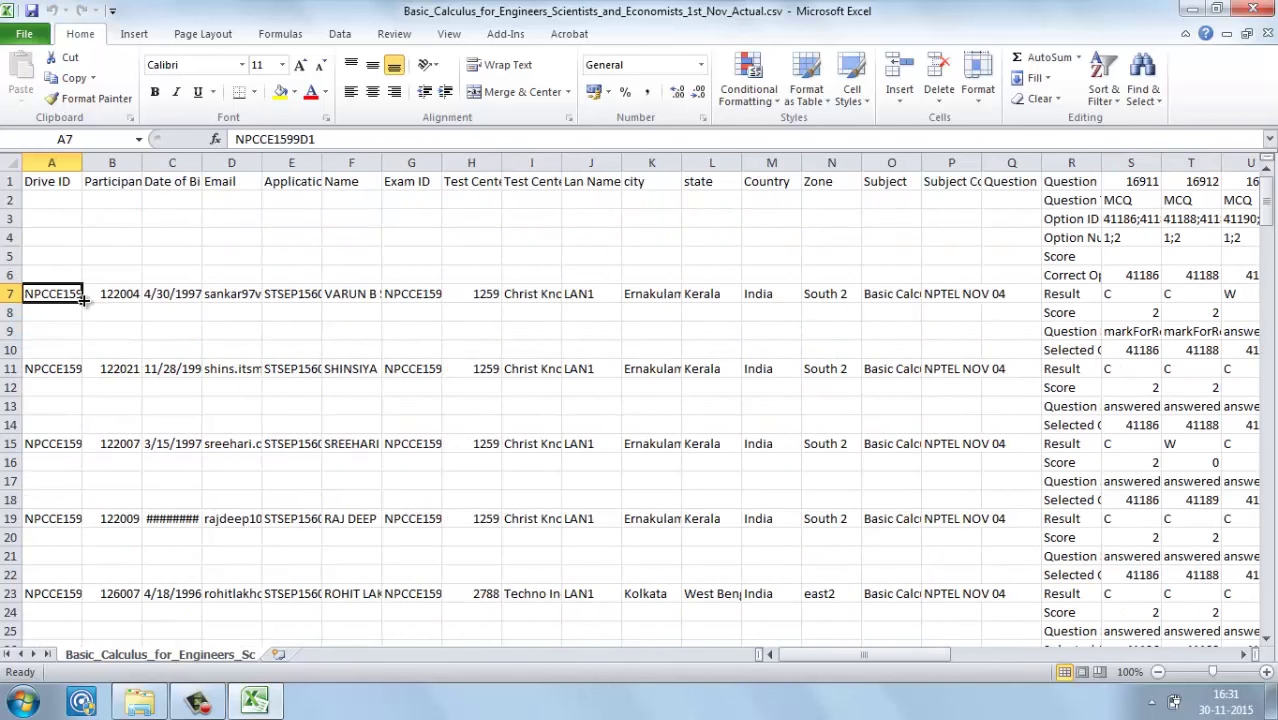
{"action": "key", "text": "Right"}
{"action": "key", "text": "Right"}
{"action": "key", "text": "Right"}
{"action": "key", "text": "Right"}
{"action": "key", "text": "Right"}
{"action": "key", "text": "Right"}
{"action": "key", "text": "Right"}
{"action": "key", "text": "Right"}
{"action": "key", "text": "Right"}
{"action": "key", "text": "Right"}
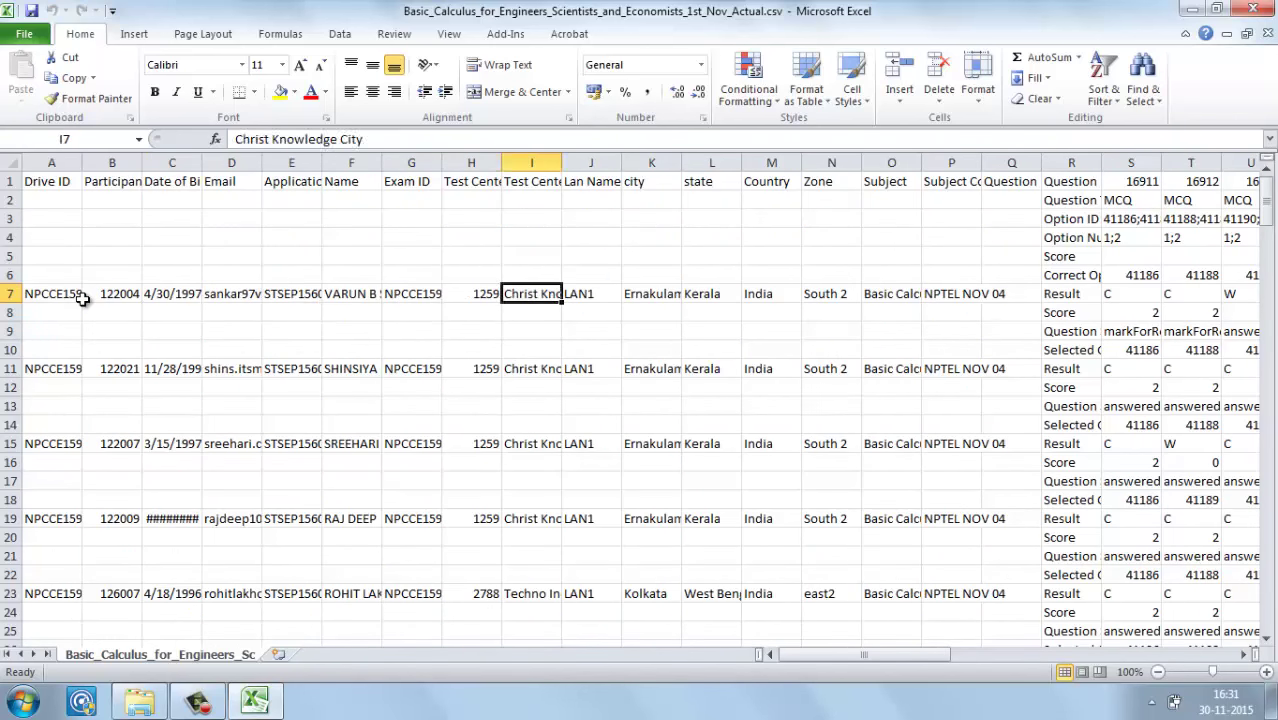
{"action": "key", "text": "Right"}
{"action": "key", "text": "Right"}
{"action": "key", "text": "Right"}
{"action": "key", "text": "Right"}
{"action": "key", "text": "Right"}
{"action": "key", "text": "Right"}
{"action": "key", "text": "Right"}
{"action": "key", "text": "Right"}
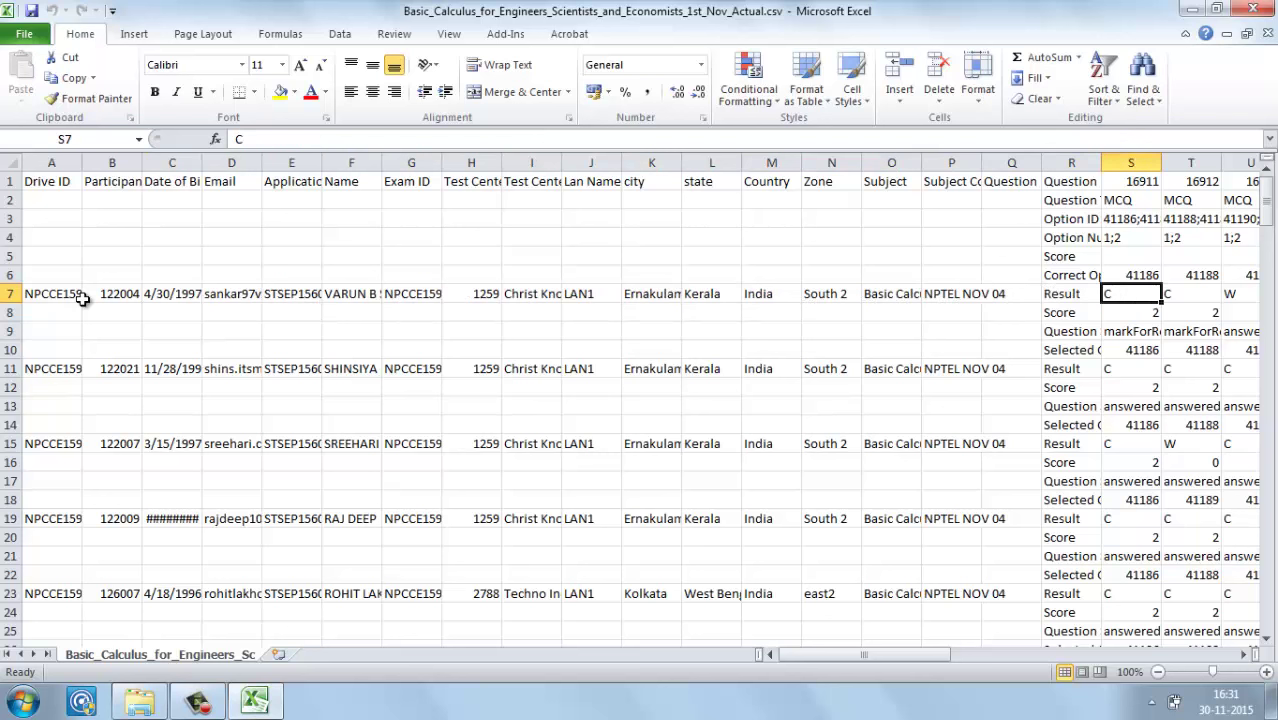
Step: Check question 16911's type and option IDs, autofitting column S to show 41186;41187
{"action": "key", "text": "Up"}
{"action": "key", "text": "Up"}
{"action": "key", "text": "Up"}
{"action": "key", "text": "Up"}
{"action": "key", "text": "Up"}
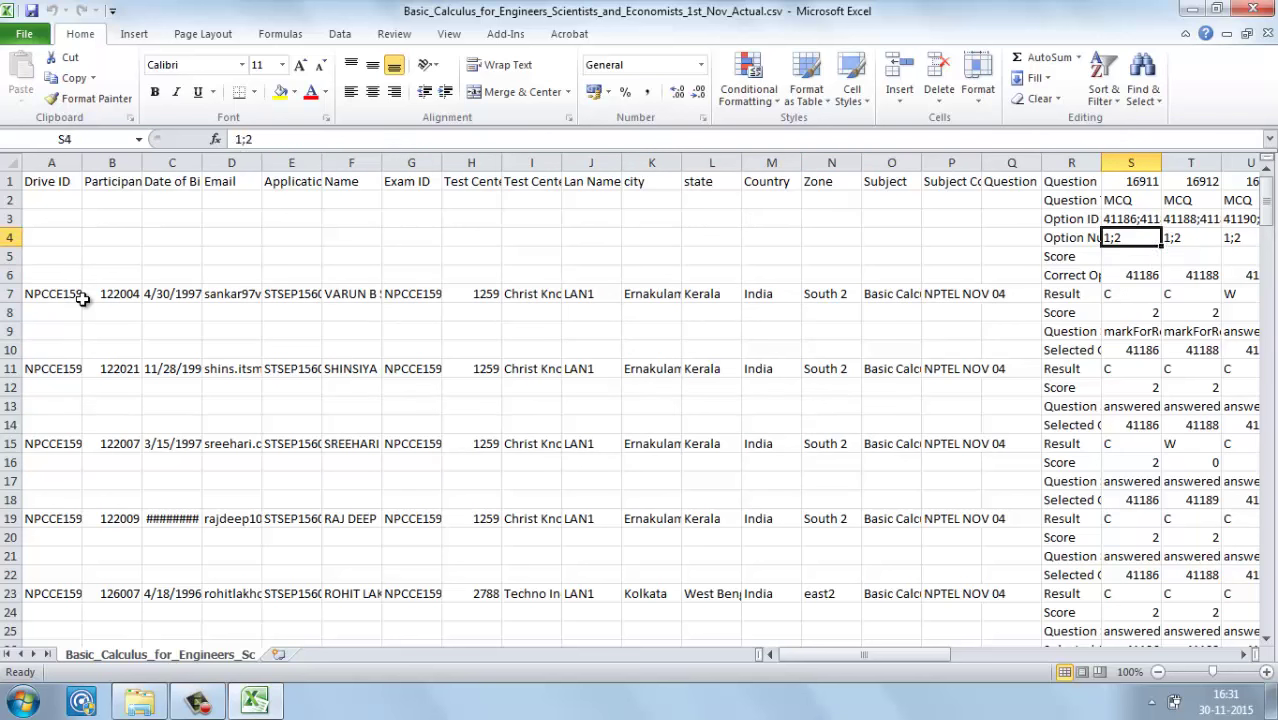
{"action": "key", "text": "Up"}
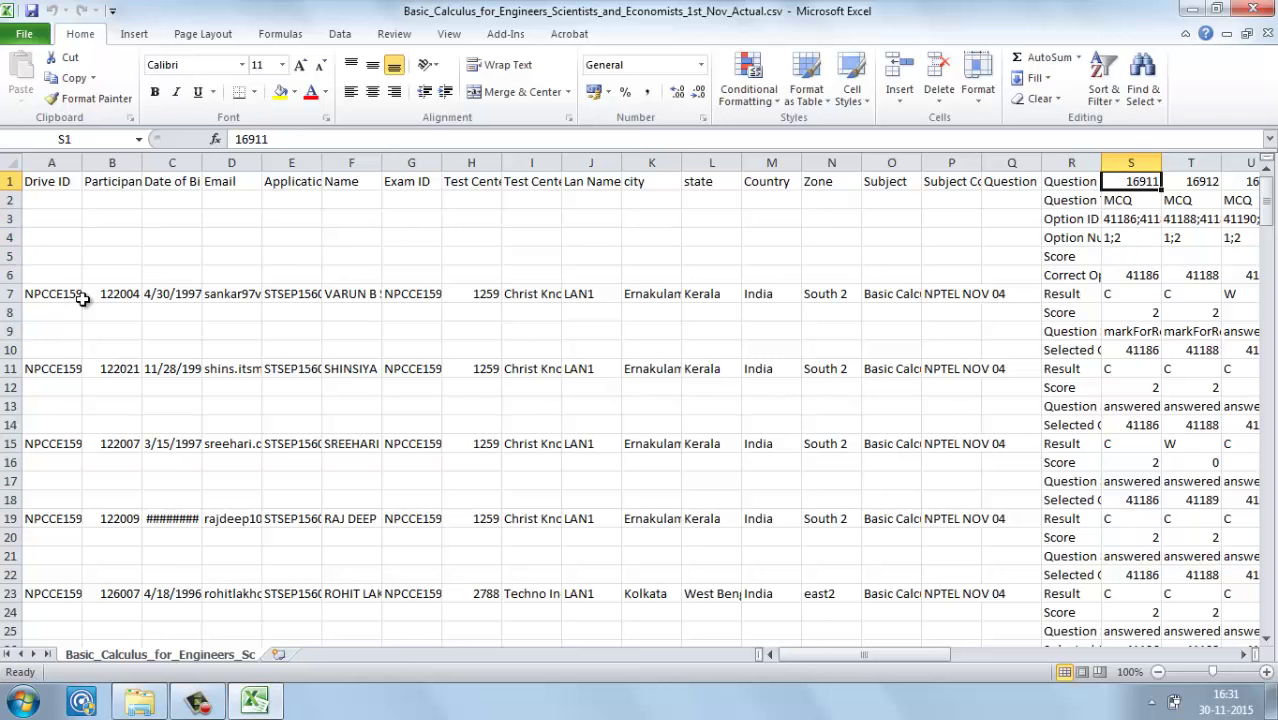
{"action": "key", "text": "Left"}
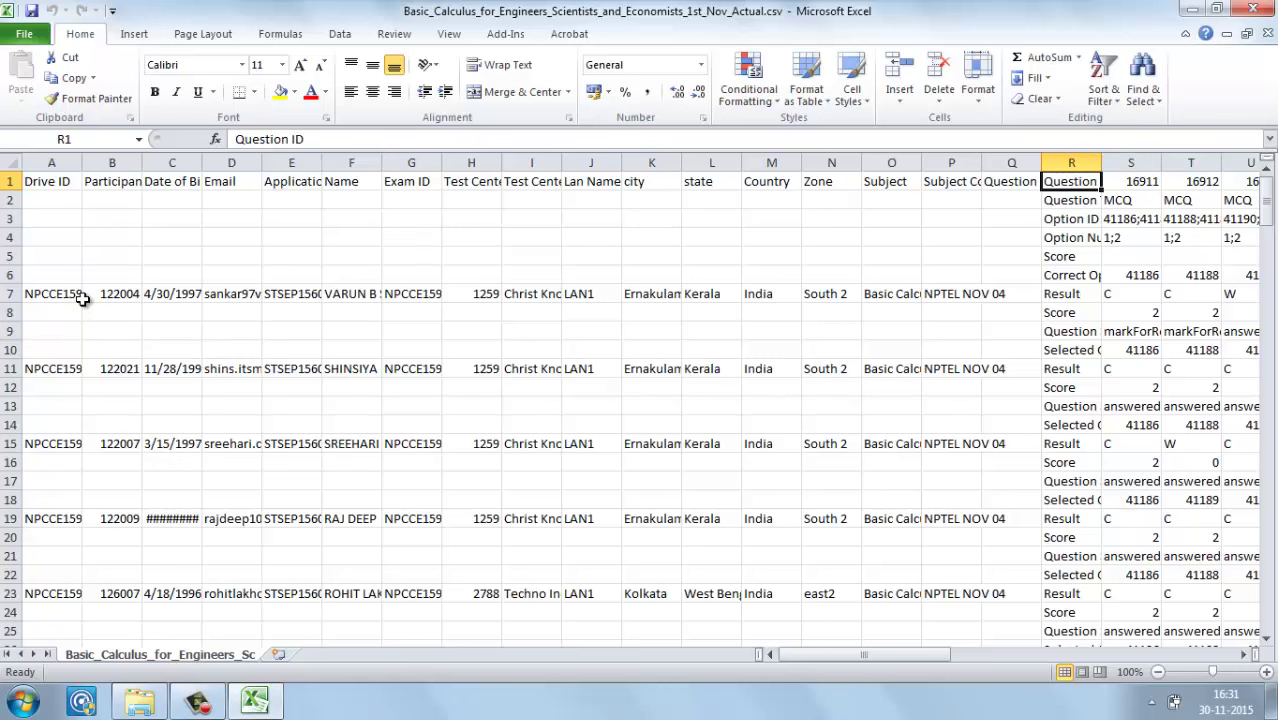
{"action": "key", "text": "Right"}
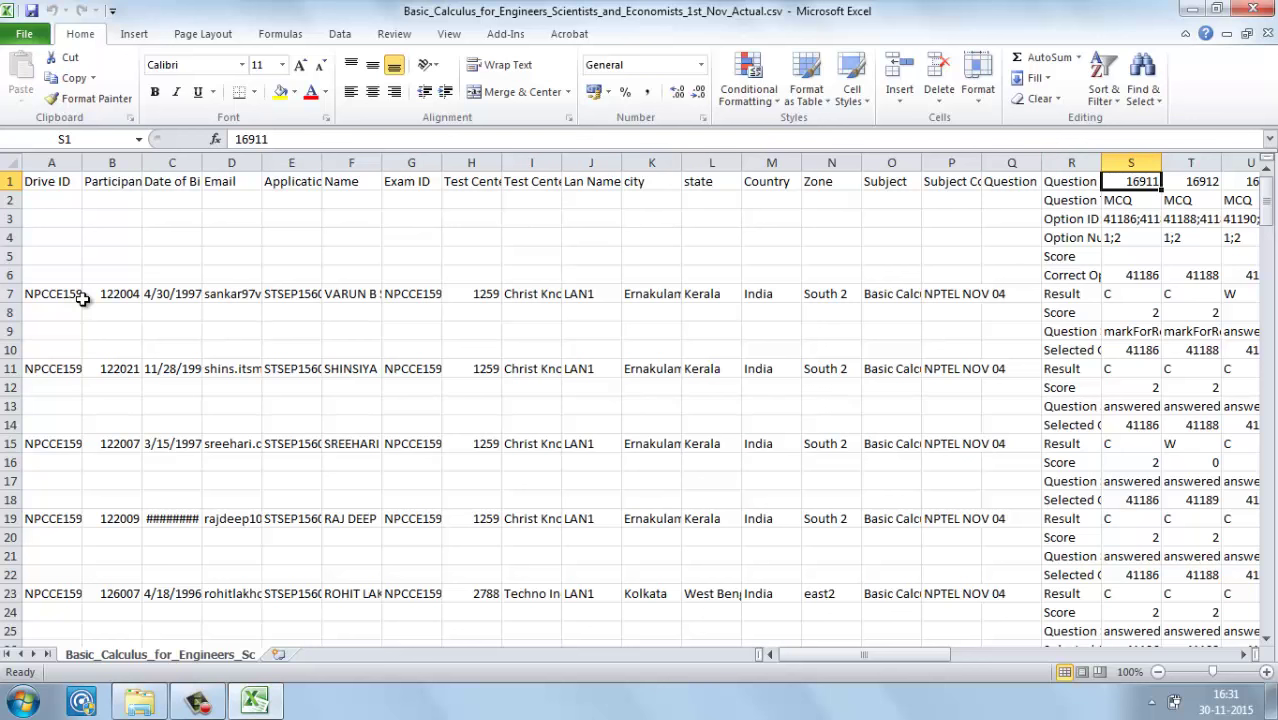
{"action": "key", "text": "Right"}
{"action": "key", "text": "Right"}
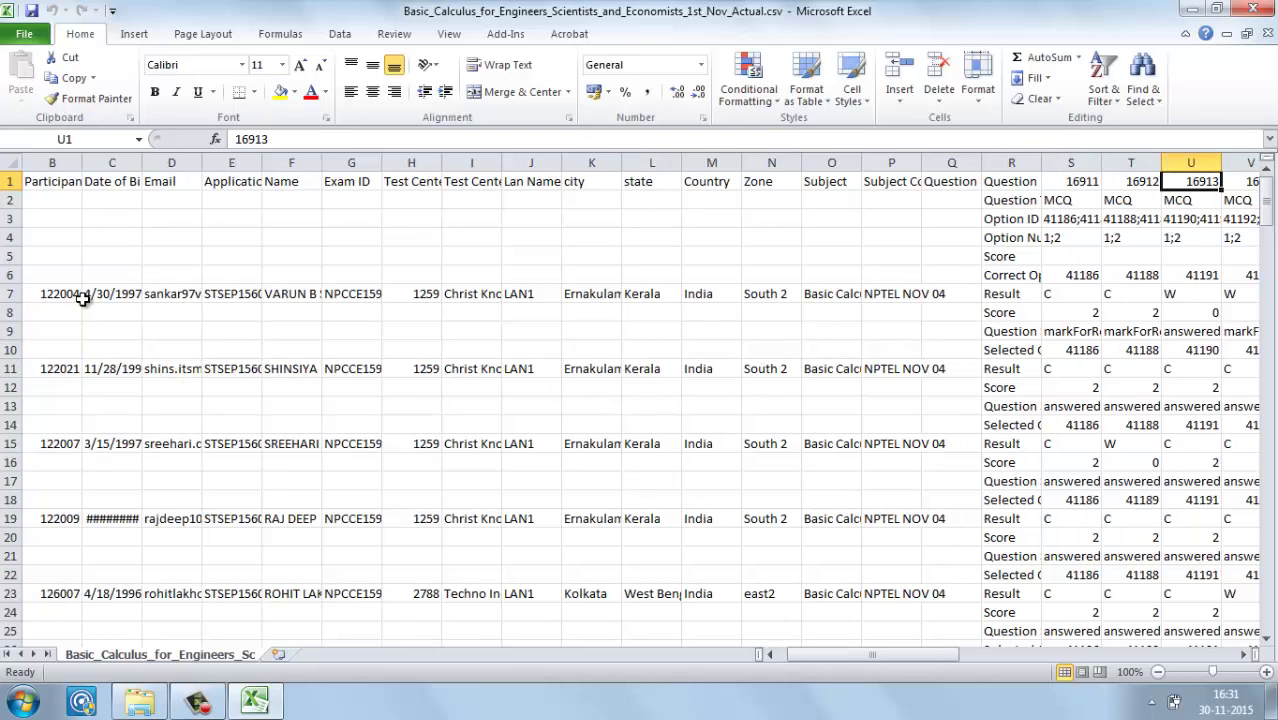
{"action": "key", "text": "Left"}
{"action": "key", "text": "Left"}
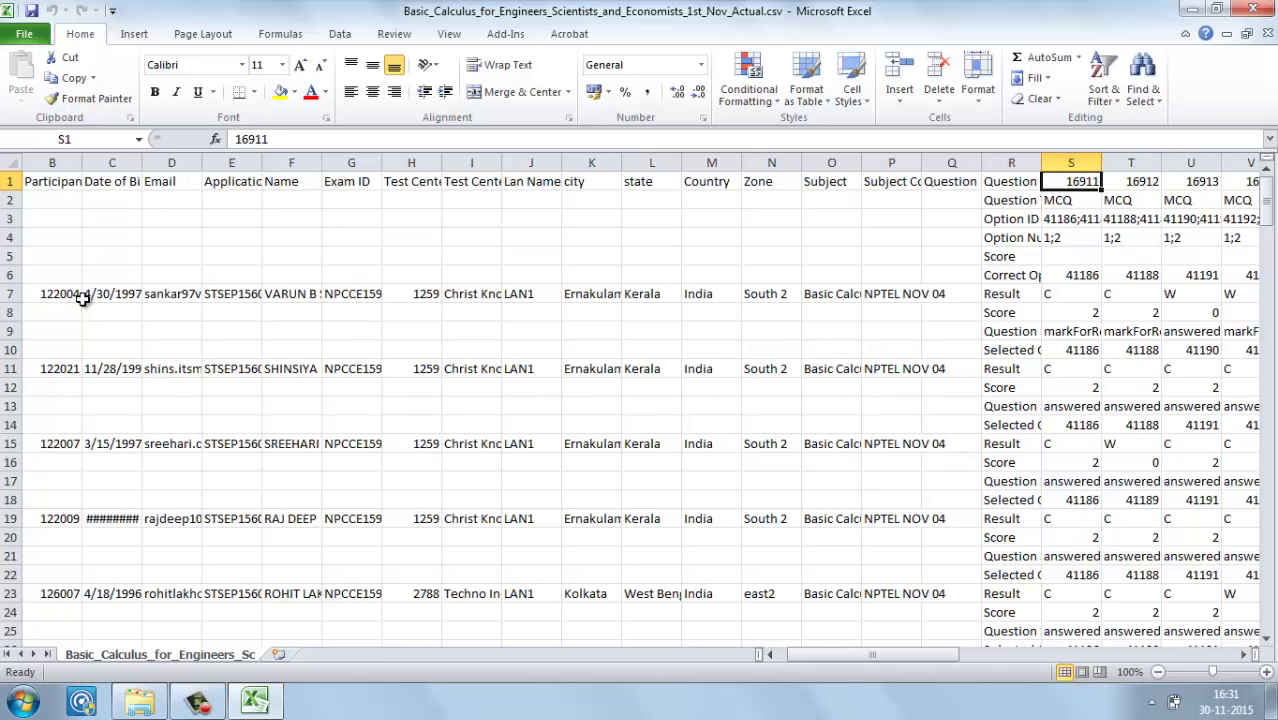
{"action": "key", "text": "Down"}
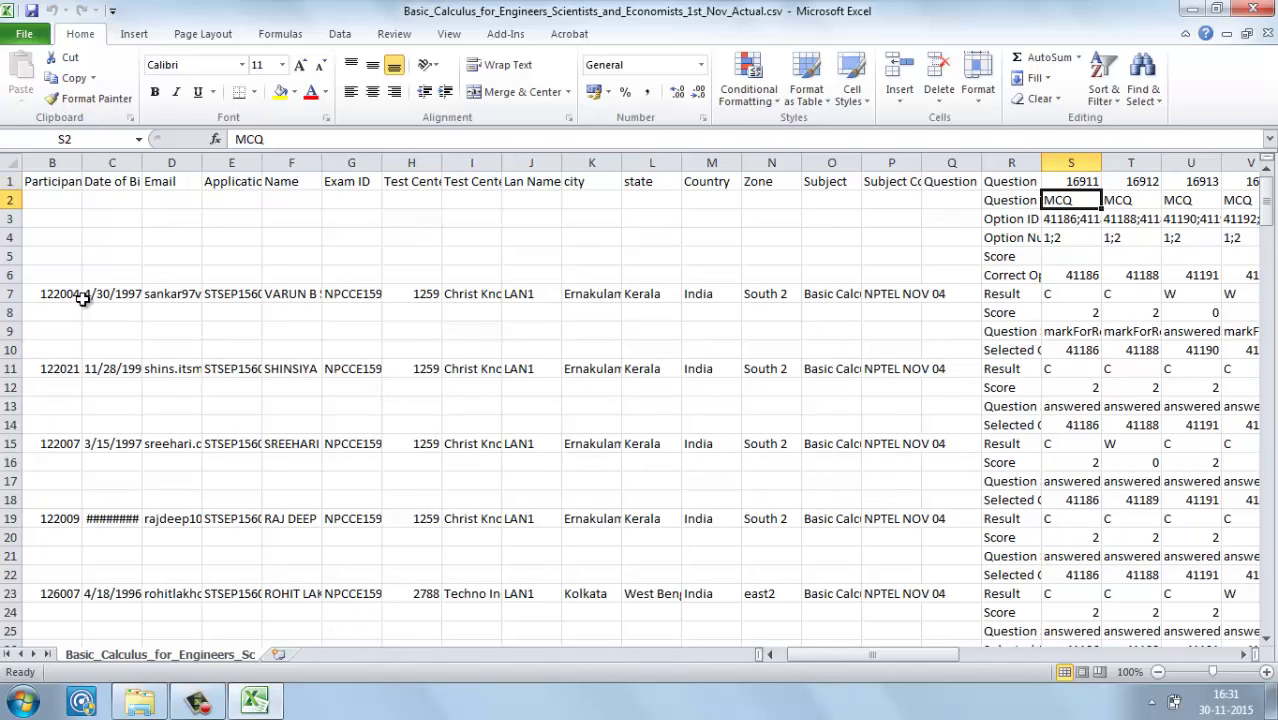
{"action": "key", "text": "Down"}
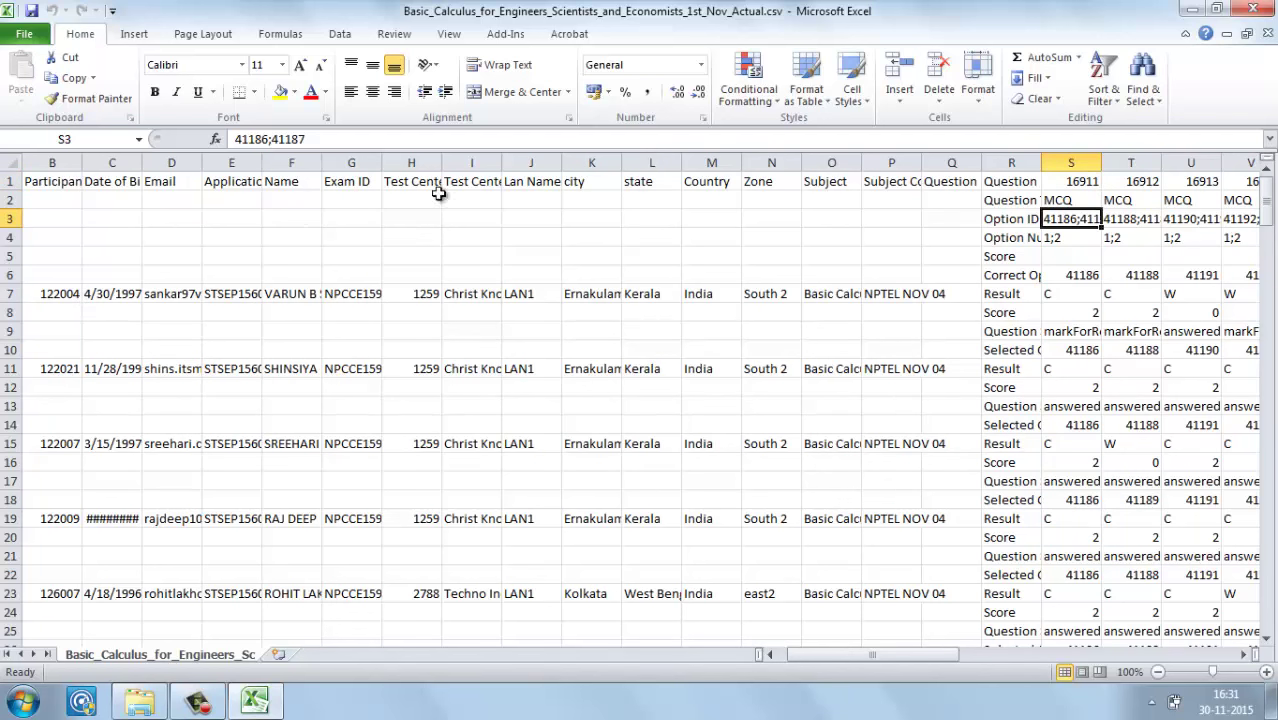
{"action": "double_click", "coordinate": [1103, 163]}
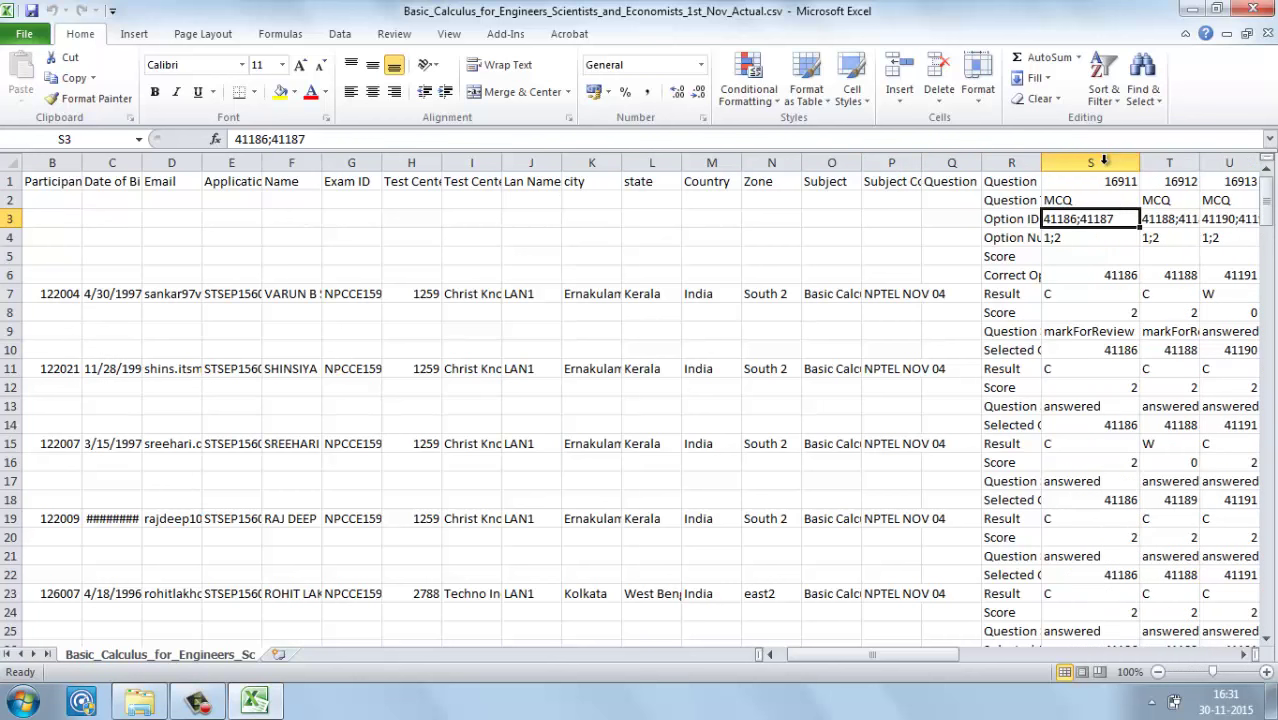
{"action": "key", "text": "Right"}
{"action": "key", "text": "Right"}
{"action": "key", "text": "Right"}
{"action": "key", "text": "Right"}
{"action": "key", "text": "Right"}
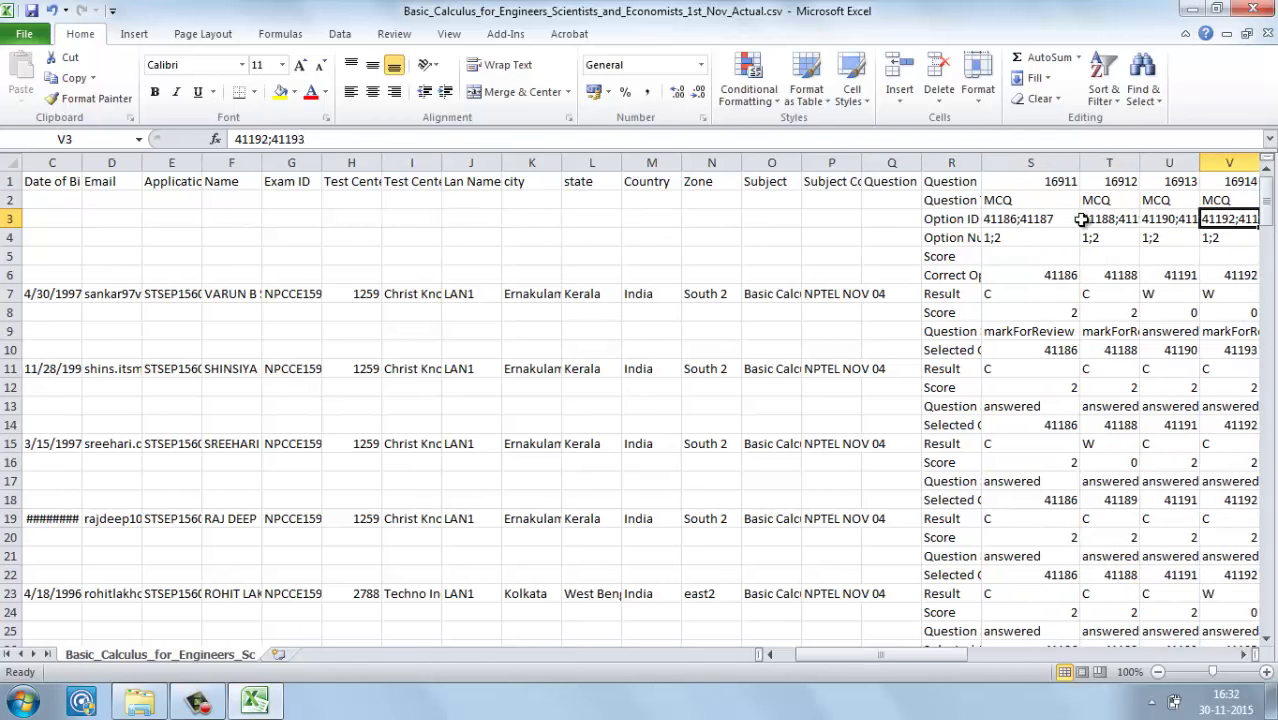
{"action": "key", "text": "Left"}
{"action": "key", "text": "Left"}
{"action": "key", "text": "Left"}
{"action": "key", "text": "Left"}
{"action": "key", "text": "Left"}
{"action": "key", "text": "Left"}
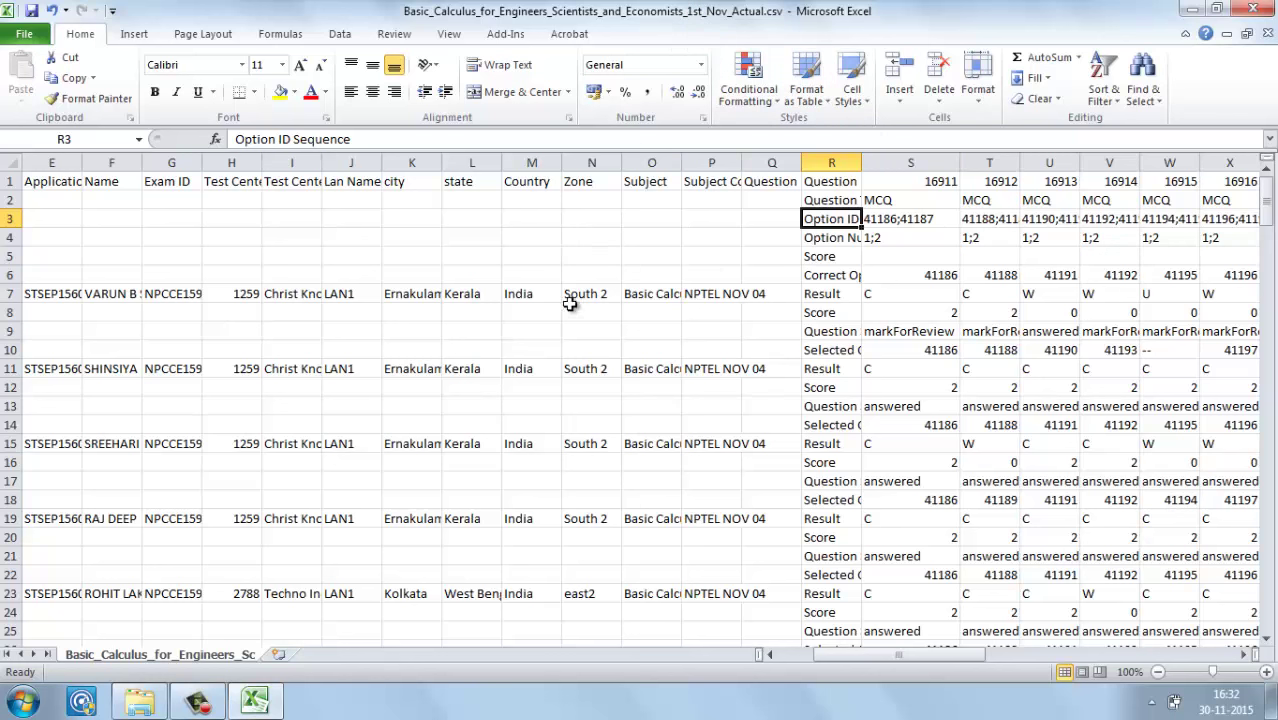
Step: Turn on filtering for the header row, leaving the Application Seq No filter unchanged
{"action": "left_click", "coordinate": [585, 294]}
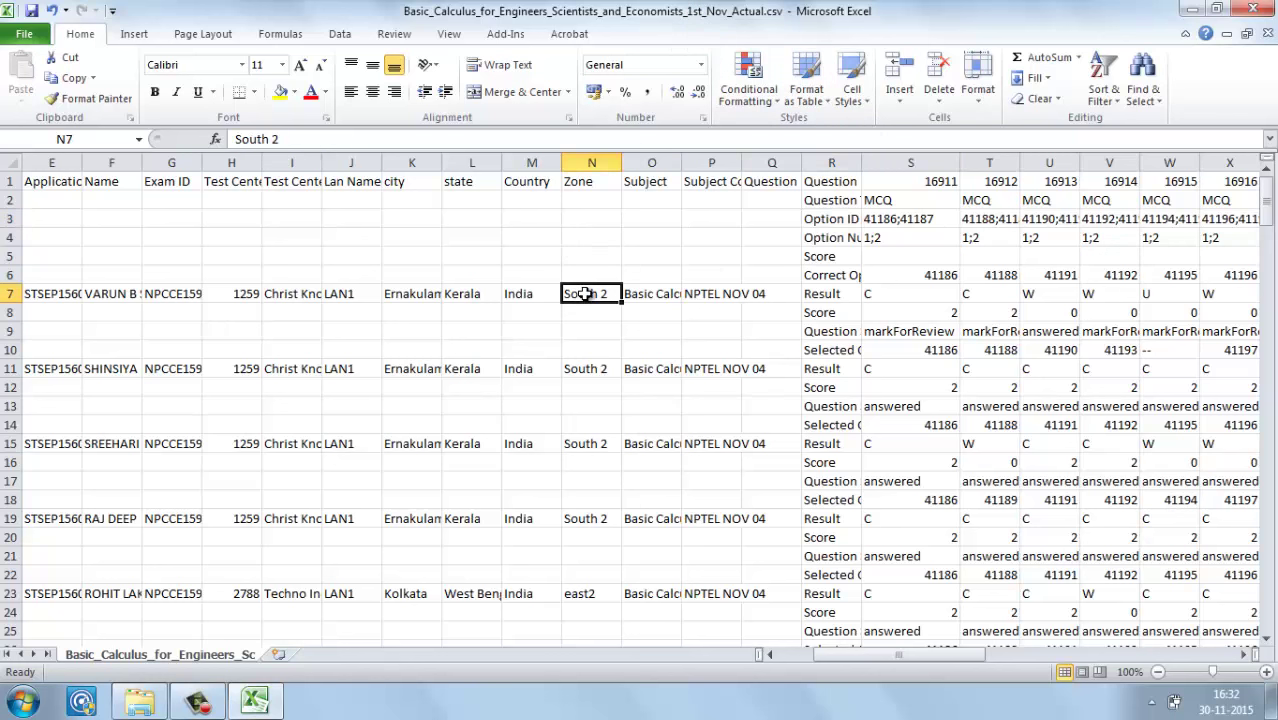
{"action": "left_click", "coordinate": [58, 279]}
{"action": "left_click", "coordinate": [57, 292]}
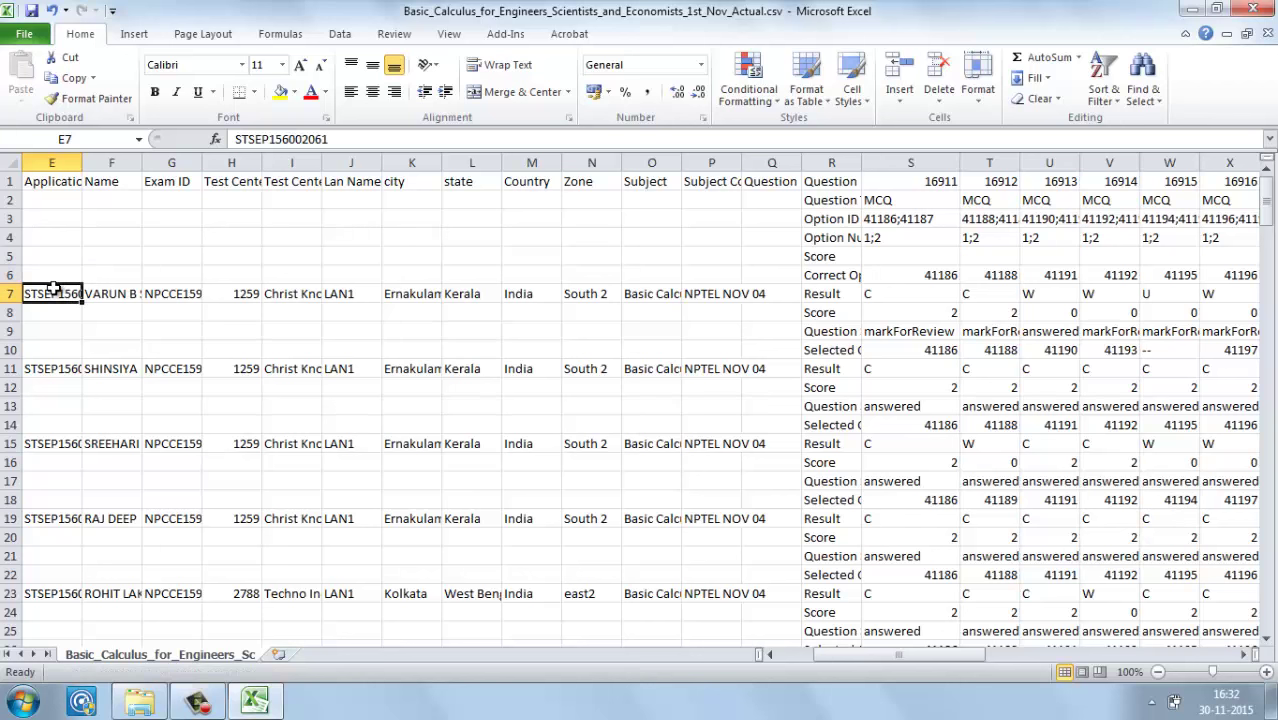
{"action": "left_click", "coordinate": [66, 186]}
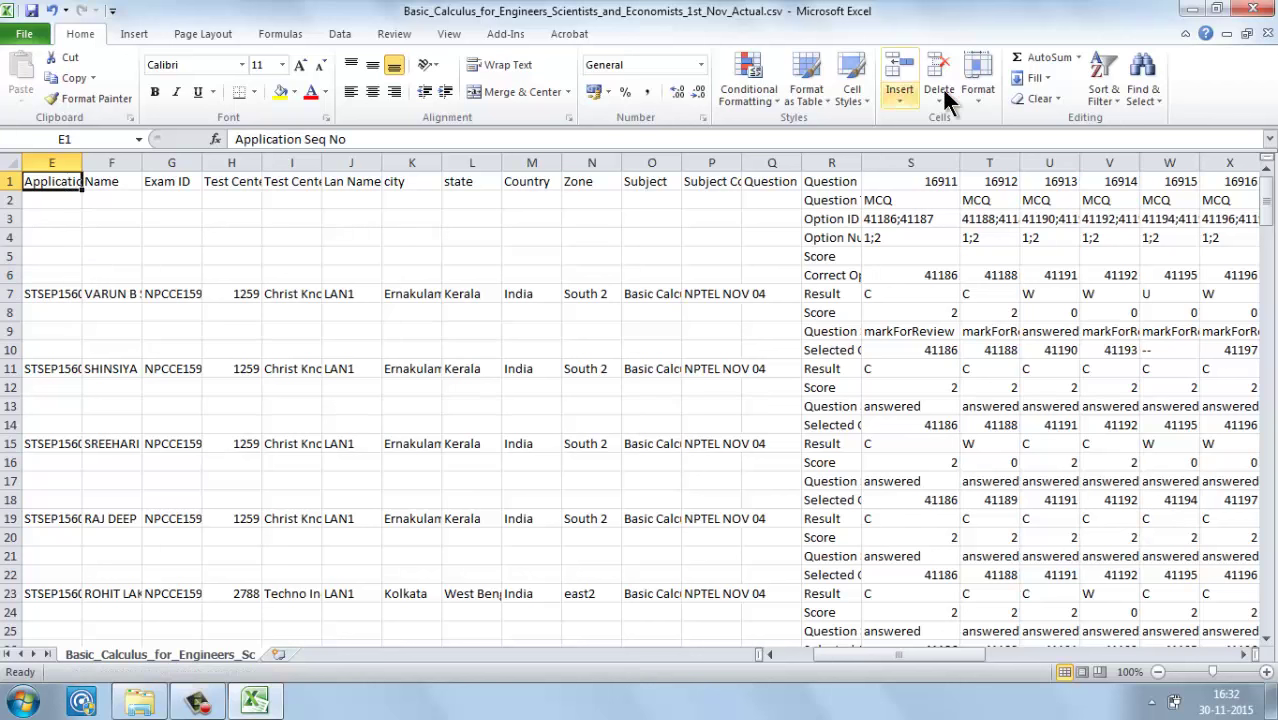
{"action": "left_click", "coordinate": [1098, 68]}
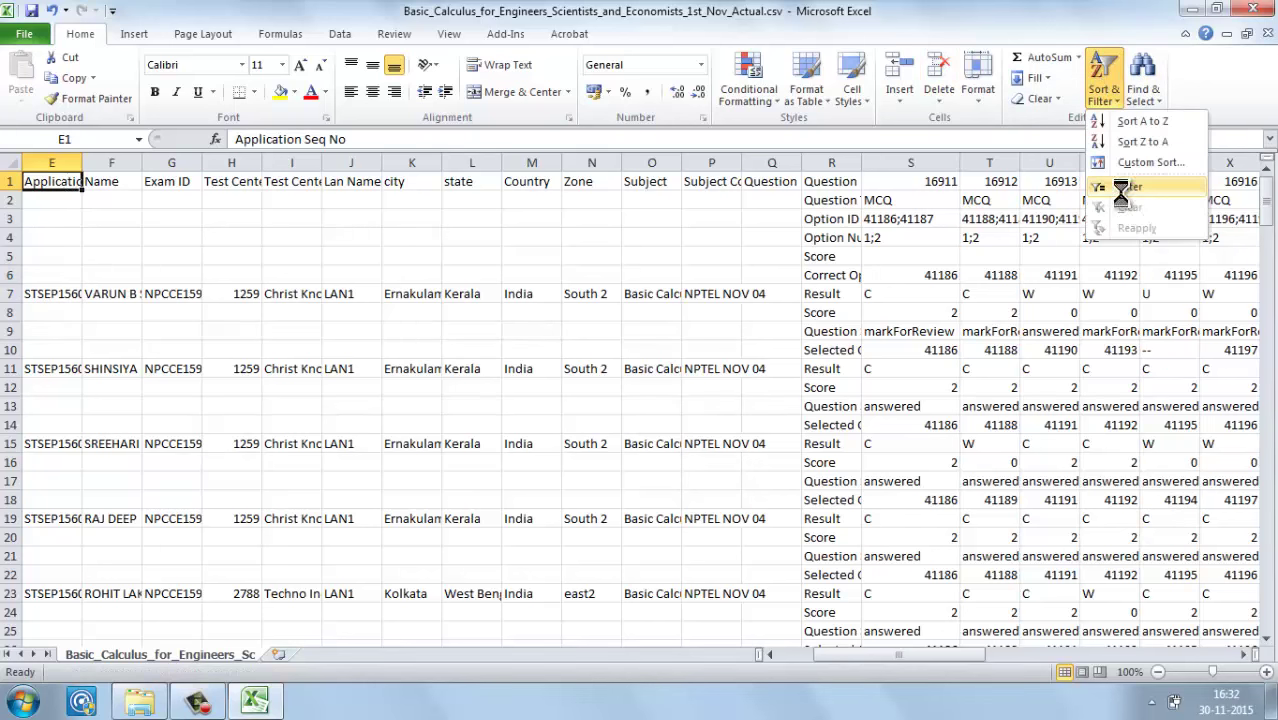
{"action": "left_click", "coordinate": [1118, 190]}
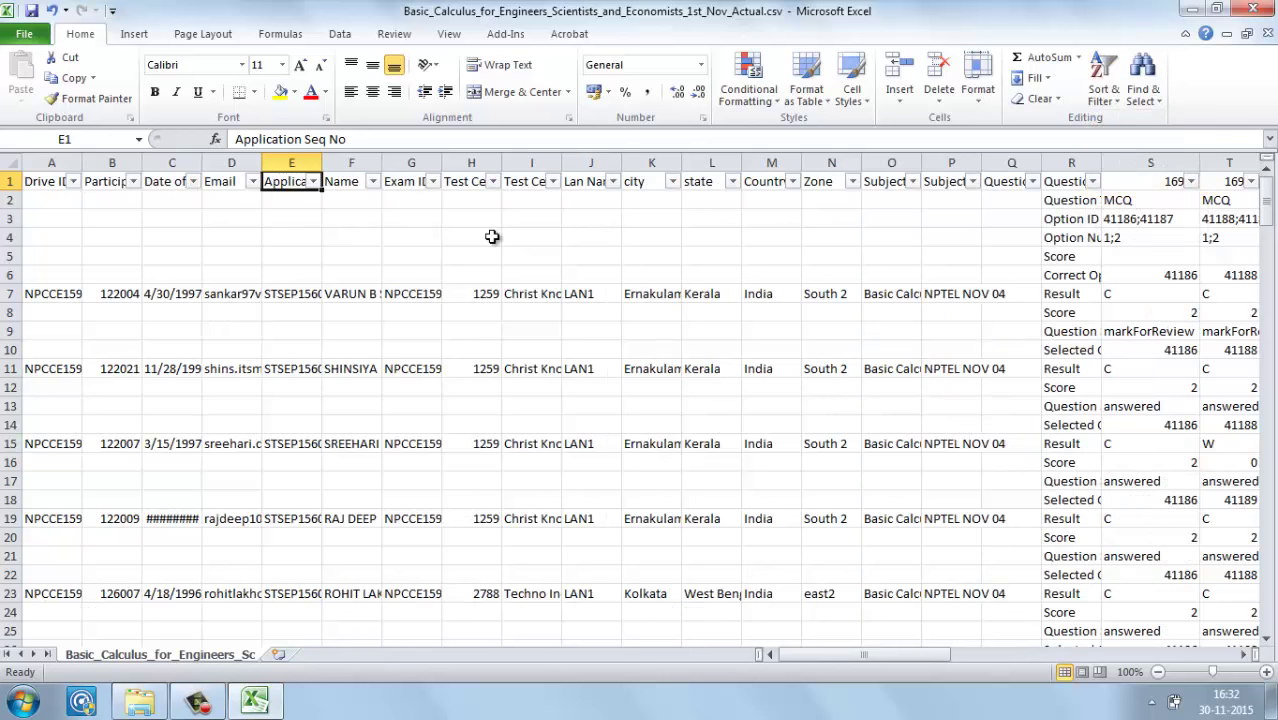
{"action": "left_click", "coordinate": [313, 183]}
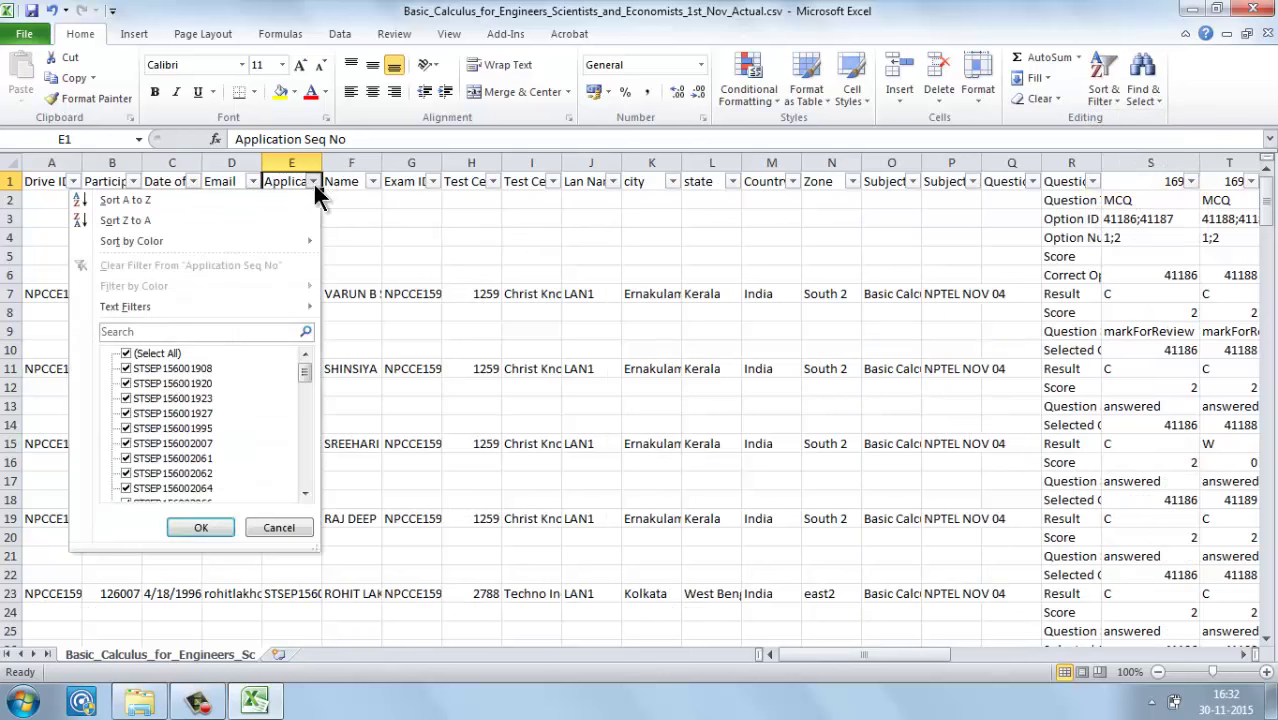
{"action": "left_click", "coordinate": [188, 522]}
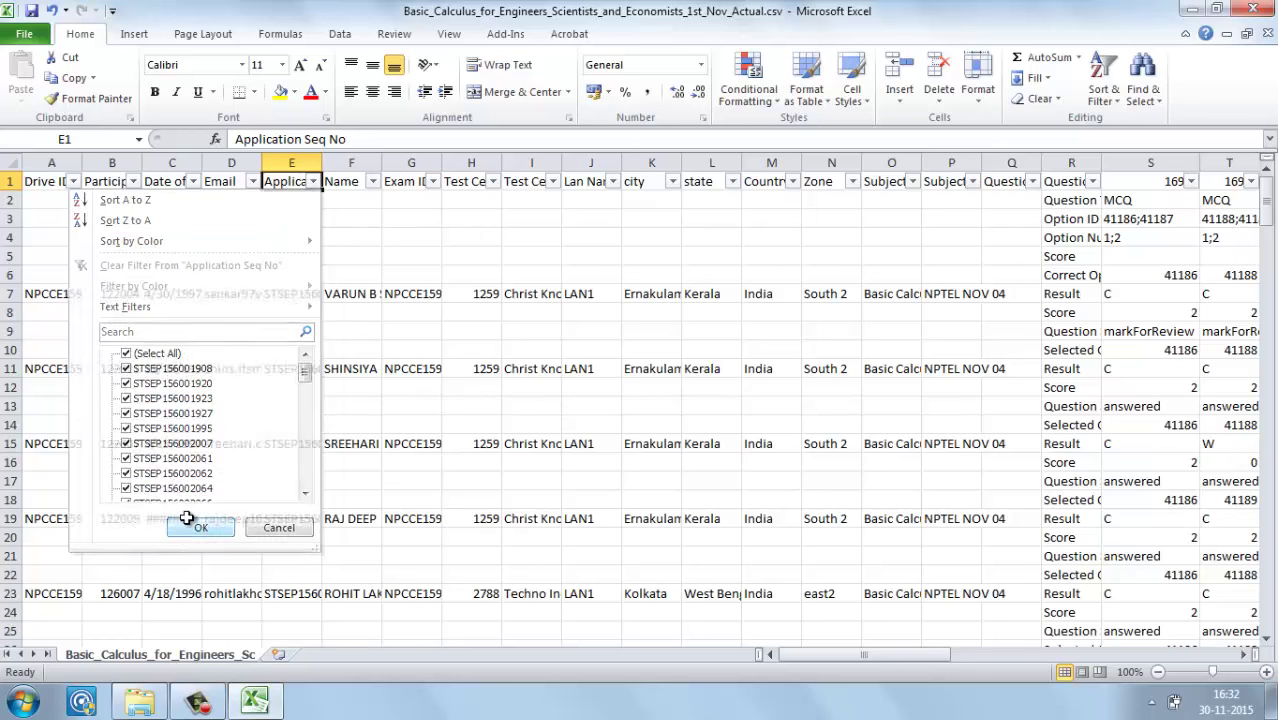
Step: Filter Drive ID to exclude blanks, leaving 55 of 225 records, and select column A's values
{"action": "left_click", "coordinate": [73, 184]}
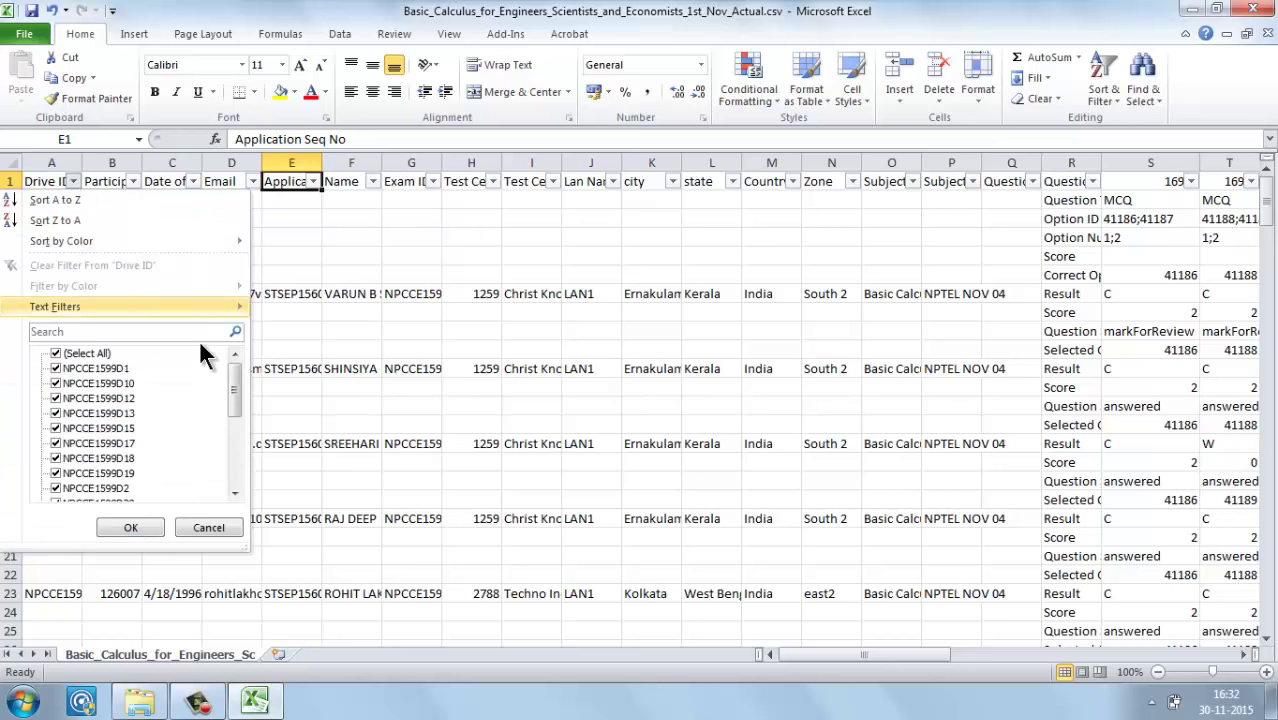
{"action": "left_click_drag", "start_coordinate": [240, 380], "coordinate": [236, 470]}
{"action": "left_click", "coordinate": [88, 488]}
{"action": "left_click", "coordinate": [118, 528]}
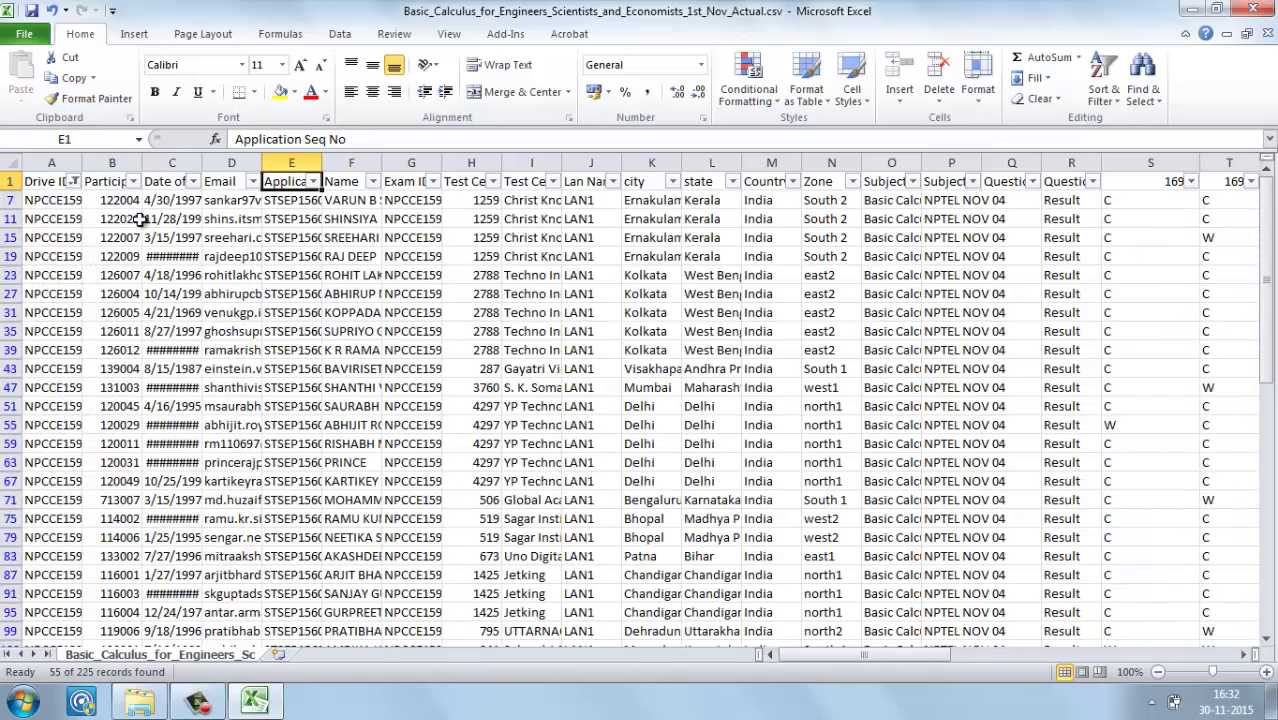
{"action": "left_click", "coordinate": [60, 200]}
{"action": "key", "text": "ctrl+shift+Down"}
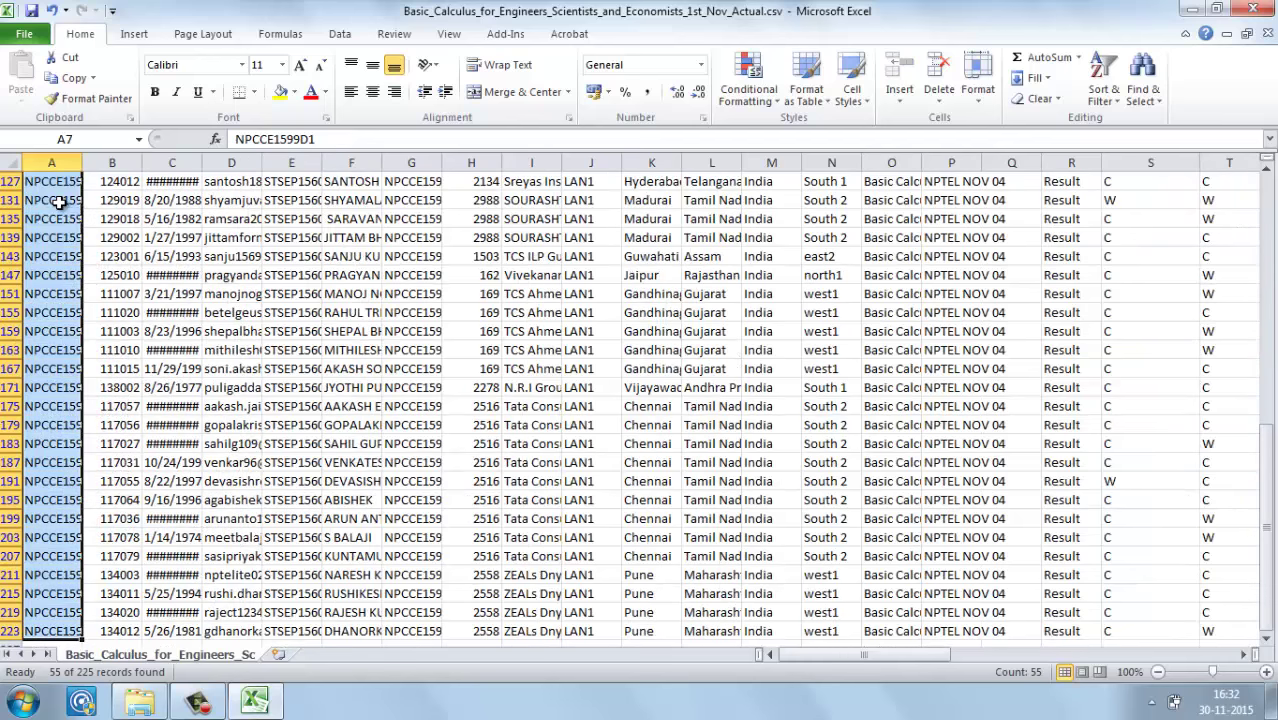
{"action": "left_click", "coordinate": [1103, 90]}
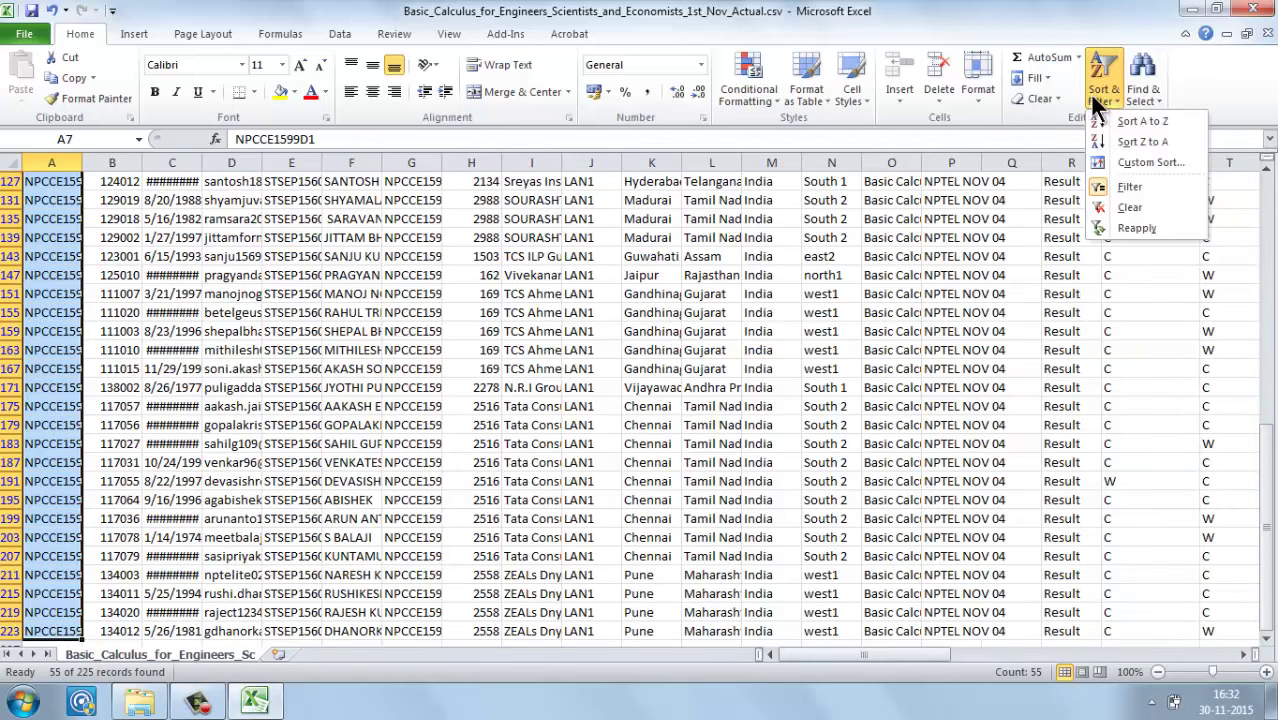
Step: Turn off filtering so all rows show, then select down column R's Result labels
{"action": "left_click", "coordinate": [1115, 187]}
{"action": "left_click", "coordinate": [1058, 258]}
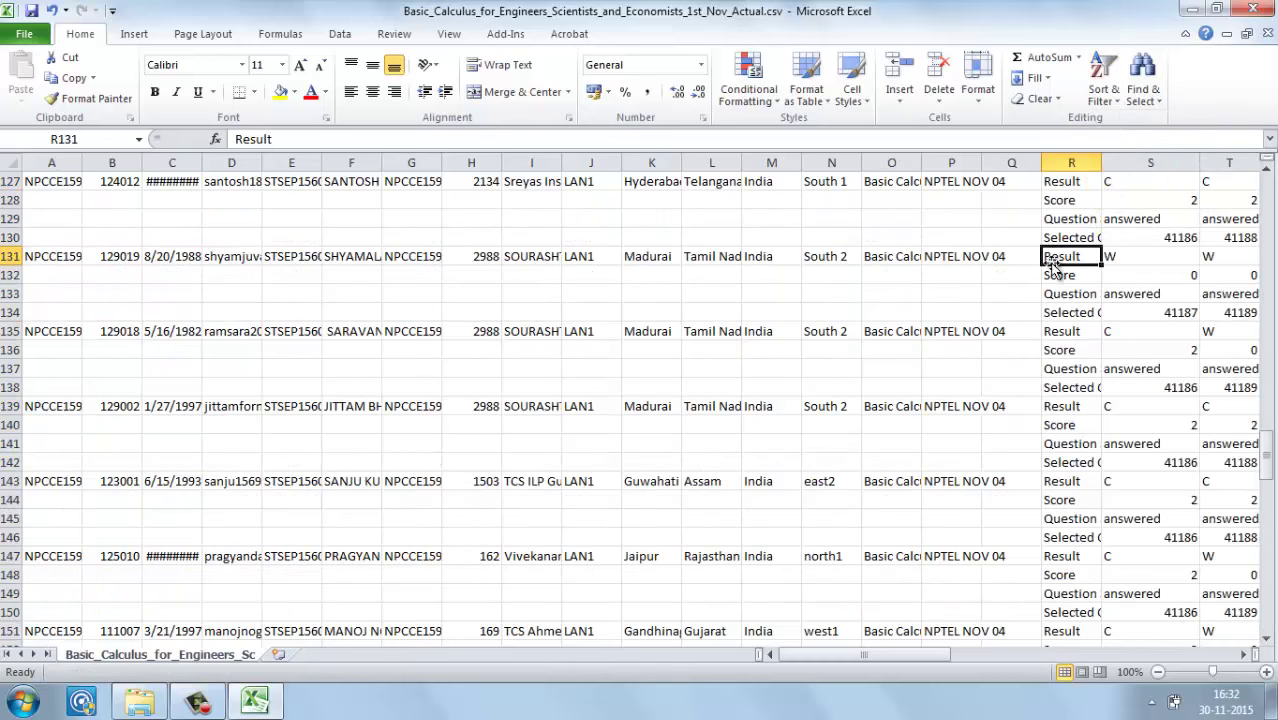
{"action": "left_click", "coordinate": [1070, 183]}
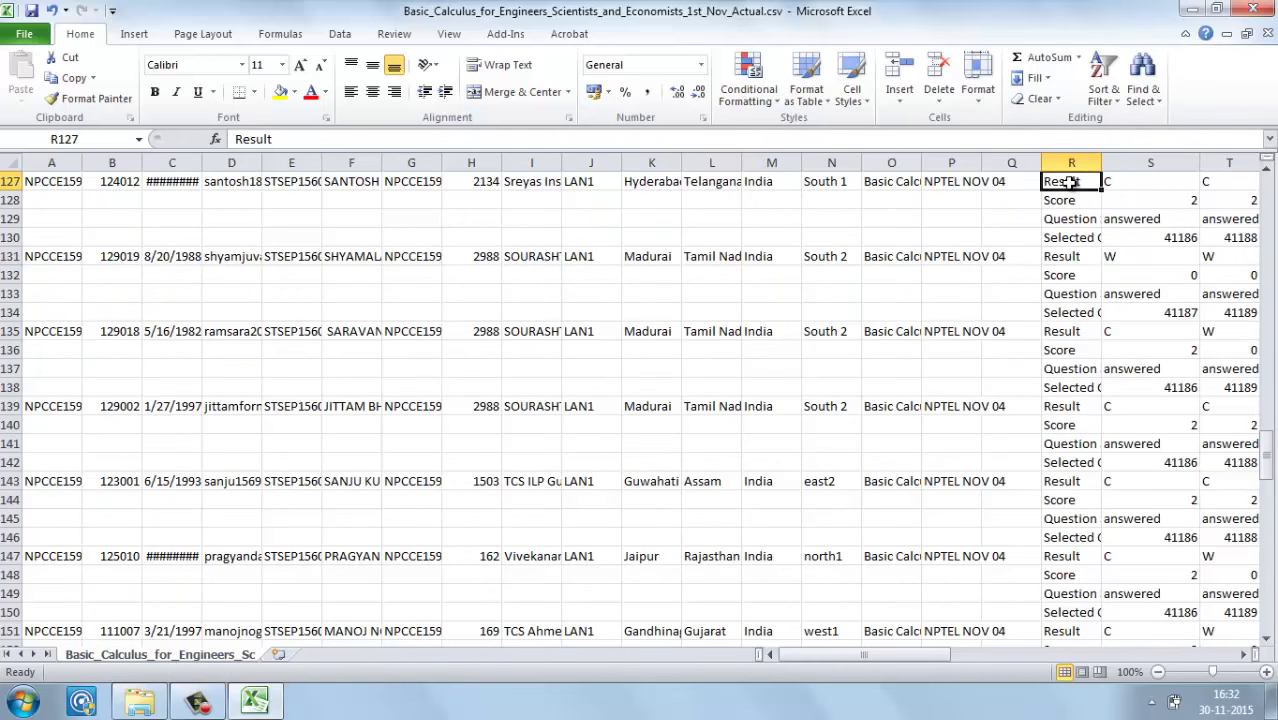
{"action": "key", "text": "Up"}
{"action": "key", "text": "Up"}
{"action": "key", "text": "Up"}
{"action": "key", "text": "Up"}
{"action": "key", "text": "Up"}
{"action": "key", "text": "Up"}
{"action": "key", "text": "Up"}
{"action": "key", "text": "Up"}
{"action": "key", "text": "Up"}
{"action": "key", "text": "Up"}
{"action": "key", "text": "Up"}
{"action": "key", "text": "Up"}
{"action": "key", "text": "Up"}
{"action": "key", "text": "Up"}
{"action": "key", "text": "Up"}
{"action": "key", "text": "Up"}
{"action": "key", "text": "Up"}
{"action": "key", "text": "Up"}
{"action": "key", "text": "Up"}
{"action": "key", "text": "Up"}
{"action": "key", "text": "Up"}
{"action": "key", "text": "Up"}
{"action": "key", "text": "Up"}
{"action": "key", "text": "Up"}
{"action": "key", "text": "Up"}
{"action": "key", "text": "Up"}
{"action": "key", "text": "Up"}
{"action": "key", "text": "Up"}
{"action": "key", "text": "Up"}
{"action": "key", "text": "Up"}
{"action": "key", "text": "Up"}
{"action": "key", "text": "Up"}
{"action": "key", "text": "Up"}
{"action": "key", "text": "Up"}
{"action": "key", "text": "Up"}
{"action": "key", "text": "Up"}
{"action": "key", "text": "Up"}
{"action": "key", "text": "Up"}
{"action": "key", "text": "Up"}
{"action": "key", "text": "Up"}
{"action": "key", "text": "Up"}
{"action": "key", "text": "Up"}
{"action": "key", "text": "Up"}
{"action": "key", "text": "Up"}
{"action": "key", "text": "Up"}
{"action": "key", "text": "Up"}
{"action": "key", "text": "Up"}
{"action": "key", "text": "Up"}
{"action": "key", "text": "Up"}
{"action": "key", "text": "Up"}
{"action": "key", "text": "Up"}
{"action": "key", "text": "Up"}
{"action": "key", "text": "Up"}
{"action": "key", "text": "Up"}
{"action": "key", "text": "Up"}
{"action": "key", "text": "Up"}
{"action": "key", "text": "Up"}
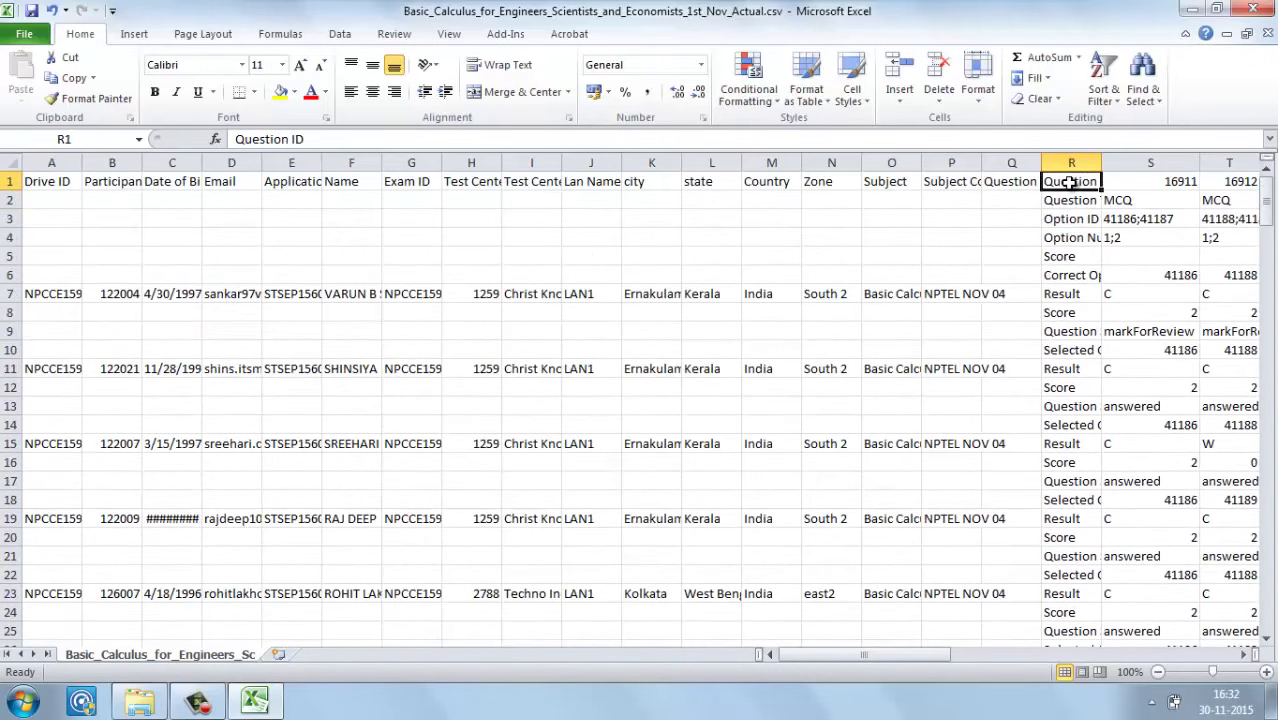
{"action": "key", "text": "shift+Down"}
{"action": "key", "text": "shift+Down"}
{"action": "key", "text": "shift+Down"}
{"action": "key", "text": "shift+Down"}
{"action": "key", "text": "shift+Down"}
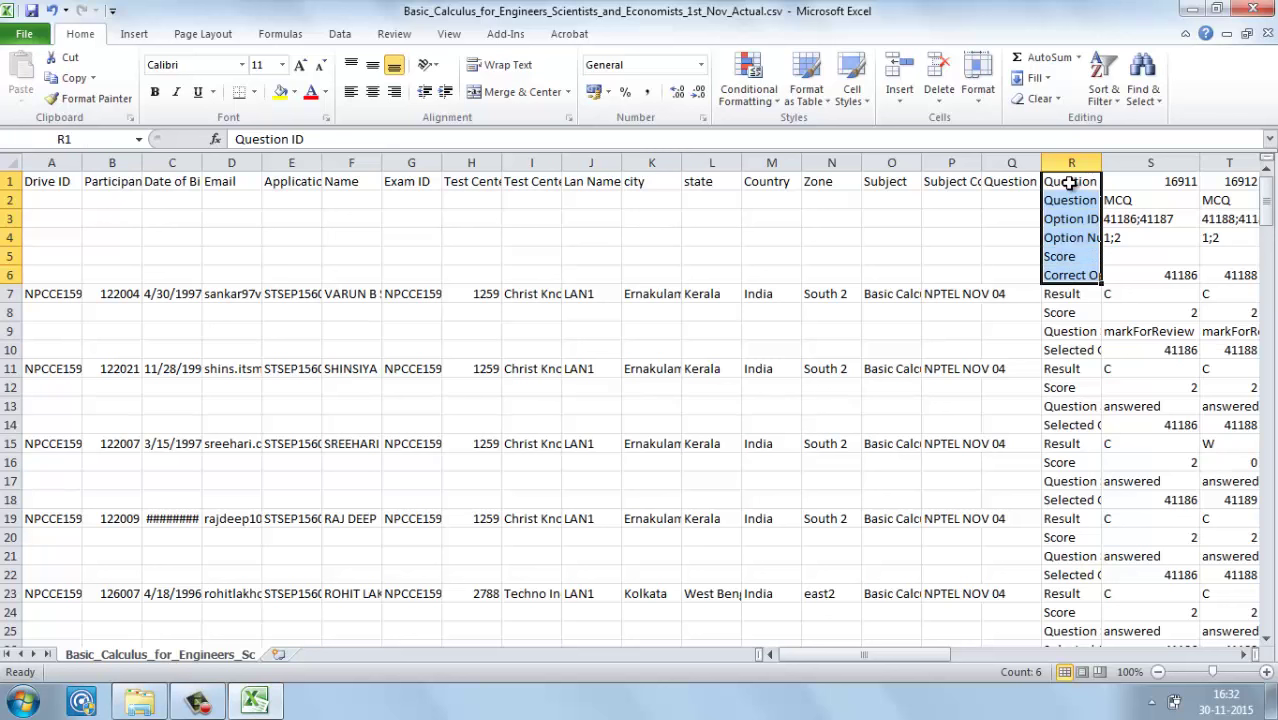
Step: Scan across the question IDs starting from the Question ID header in R1
{"action": "left_click", "coordinate": [1069, 183]}
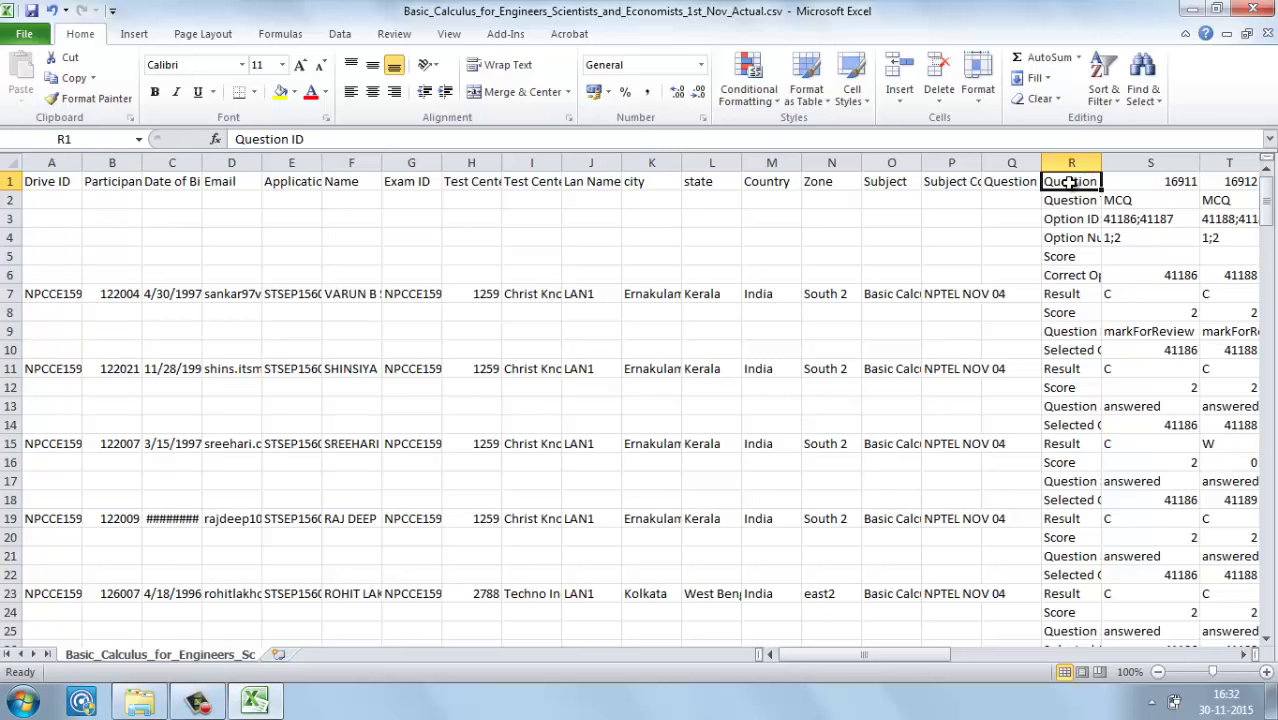
{"action": "key", "text": "Down"}
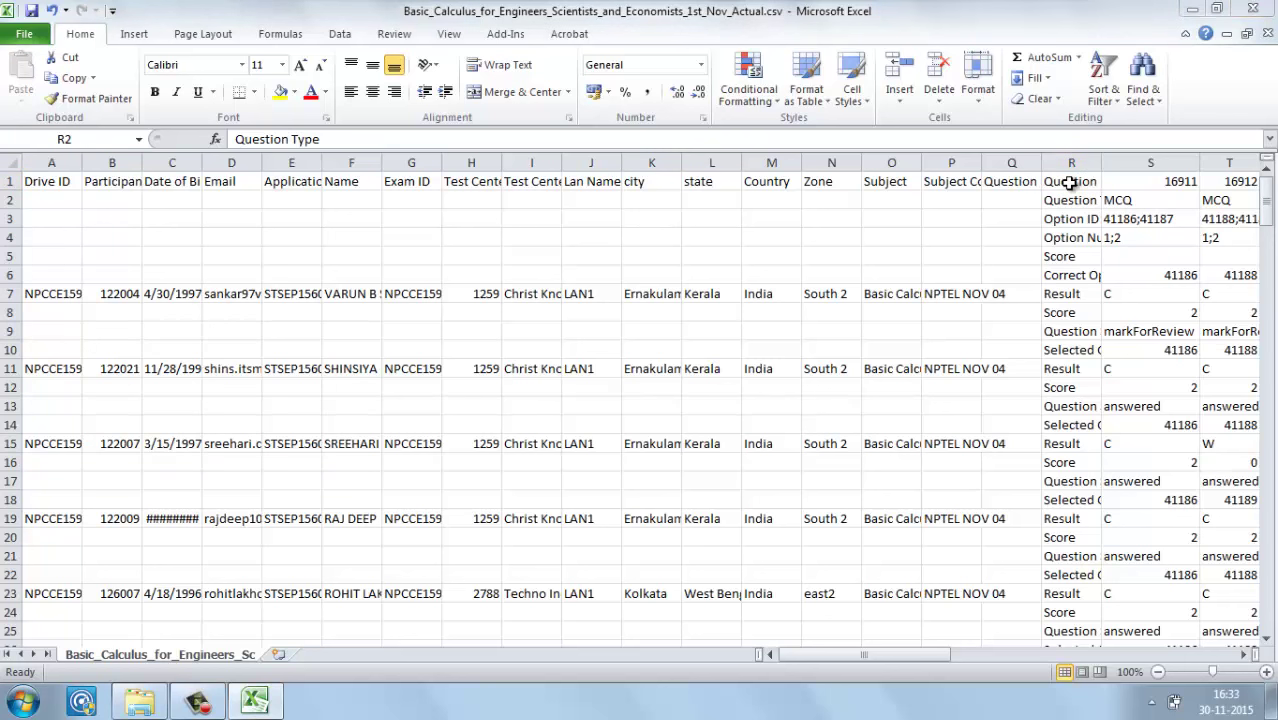
{"action": "left_click", "coordinate": [1069, 182]}
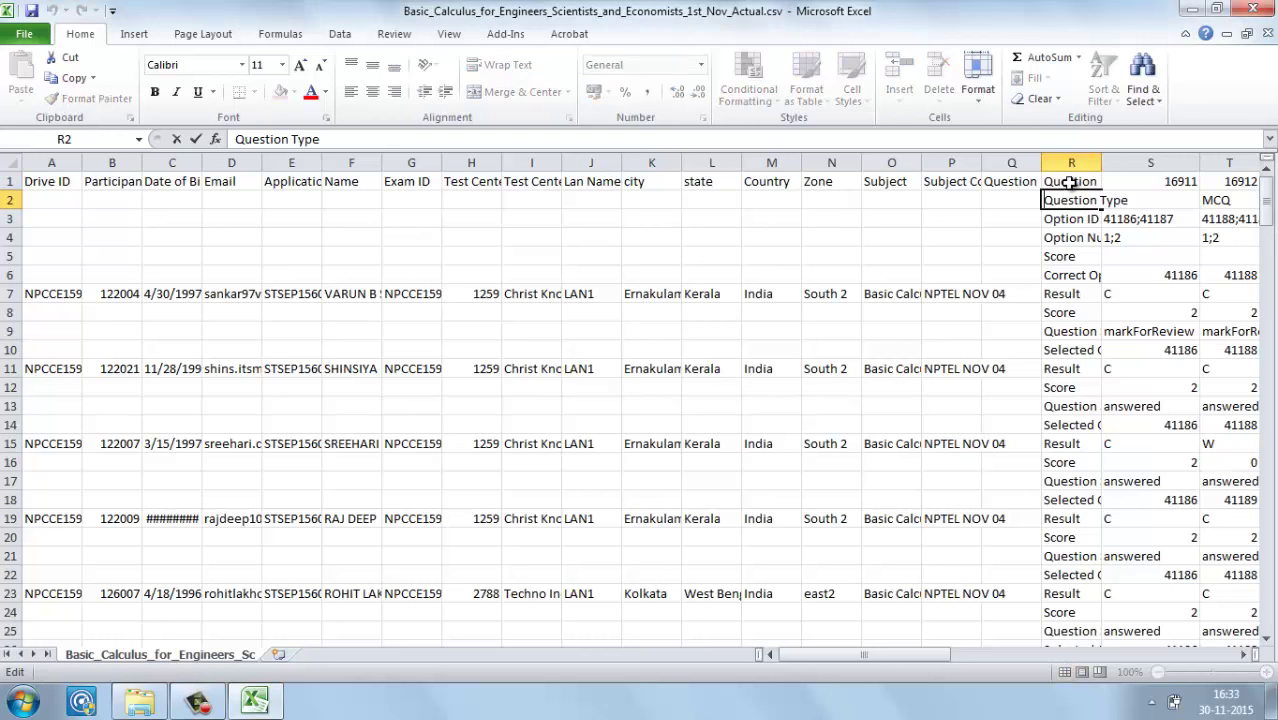
{"action": "key", "text": "Right"}
{"action": "key", "text": "Right"}
{"action": "key", "text": "Right"}
{"action": "key", "text": "Right"}
{"action": "key", "text": "Right"}
{"action": "key", "text": "Right"}
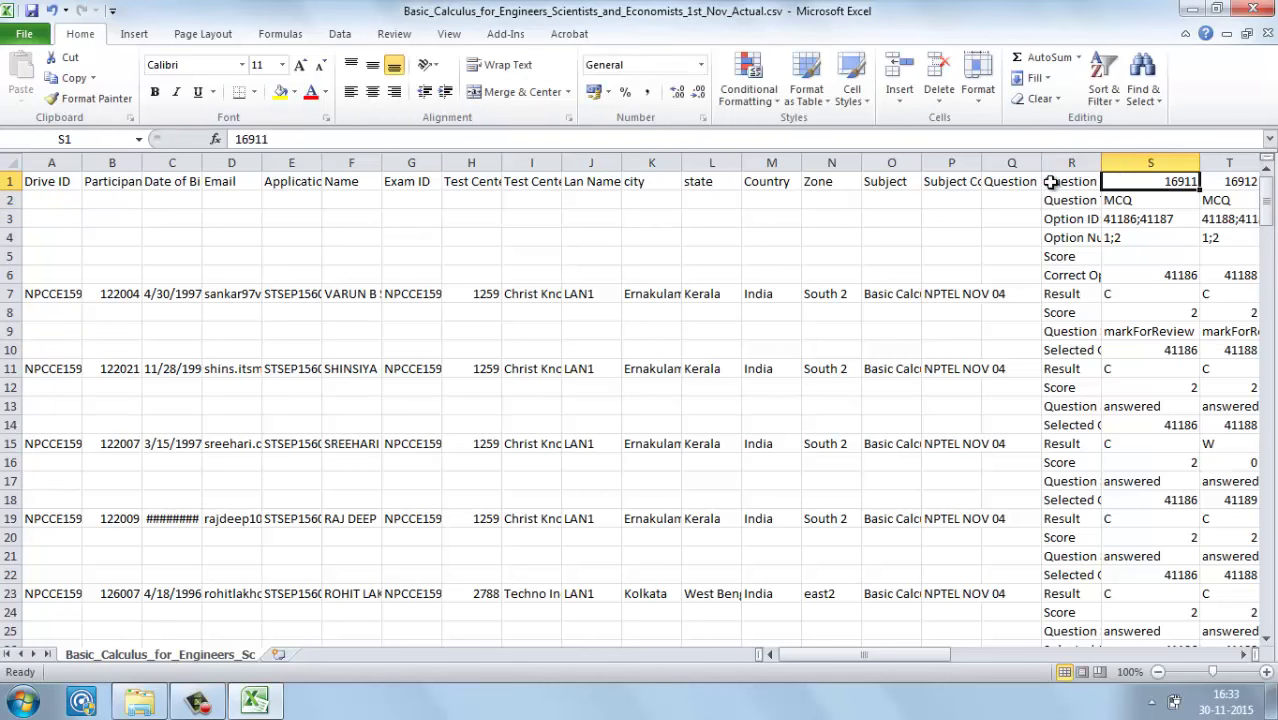
{"action": "key", "text": "Right"}
{"action": "key", "text": "Right"}
{"action": "key", "text": "Right"}
{"action": "key", "text": "Right"}
{"action": "key", "text": "Right"}
{"action": "key", "text": "Right"}
{"action": "key", "text": "Right"}
{"action": "key", "text": "Right"}
{"action": "key", "text": "Right"}
{"action": "key", "text": "Right"}
{"action": "key", "text": "Right"}
{"action": "key", "text": "Right"}
{"action": "key", "text": "Right"}
{"action": "key", "text": "Right"}
{"action": "key", "text": "Right"}
{"action": "key", "text": "Right"}
{"action": "key", "text": "Right"}
{"action": "key", "text": "Left"}
{"action": "key", "text": "Left"}
{"action": "key", "text": "Left"}
{"action": "key", "text": "Left"}
{"action": "key", "text": "Left"}
{"action": "key", "text": "Left"}
{"action": "key", "text": "Left"}
{"action": "key", "text": "Left"}
{"action": "key", "text": "Left"}
{"action": "key", "text": "Left"}
{"action": "key", "text": "Left"}
{"action": "key", "text": "Left"}
{"action": "key", "text": "Left"}
{"action": "key", "text": "Left"}
{"action": "key", "text": "Left"}
{"action": "key", "text": "Left"}
{"action": "key", "text": "Left"}
{"action": "key", "text": "Left"}
{"action": "key", "text": "Left"}
{"action": "key", "text": "Left"}
{"action": "key", "text": "Left"}
{"action": "key", "text": "Left"}
{"action": "key", "text": "Left"}
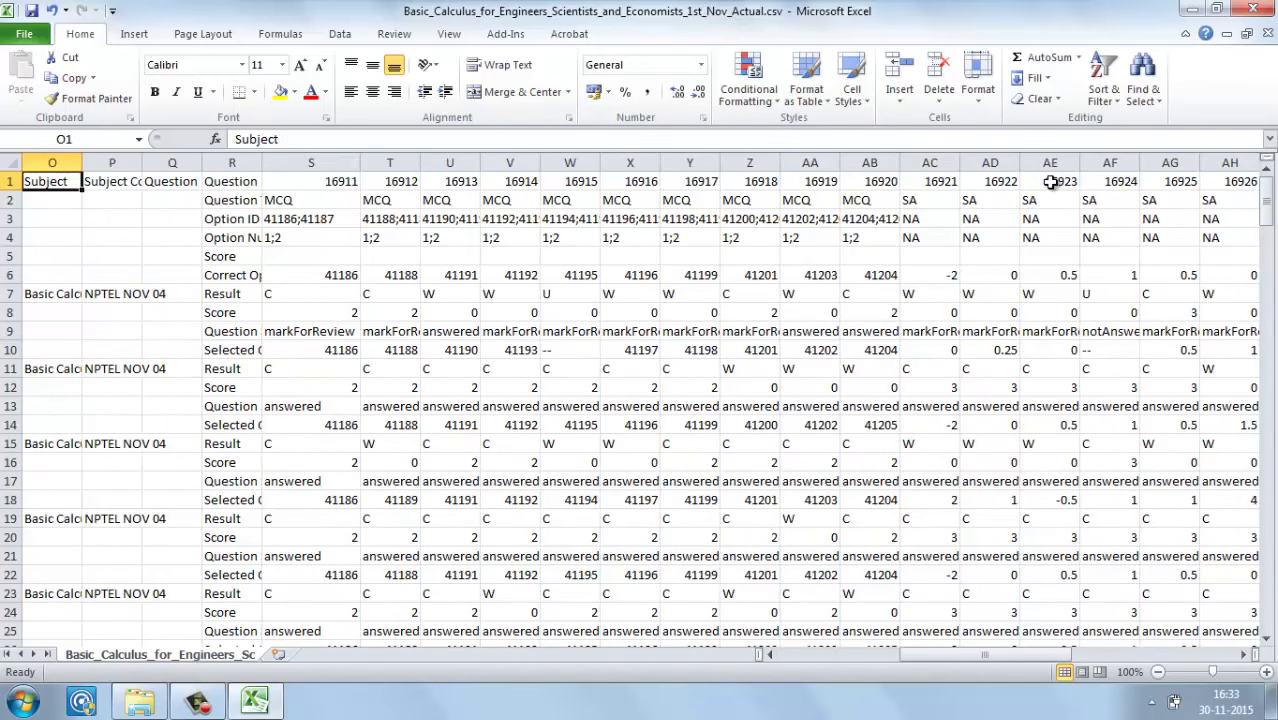
{"action": "key", "text": "Right"}
{"action": "key", "text": "Right"}
{"action": "key", "text": "Right"}
Step: Step down column R's labels to Correct Option ID/Value, checking its value 41186
{"action": "key", "text": "Down"}
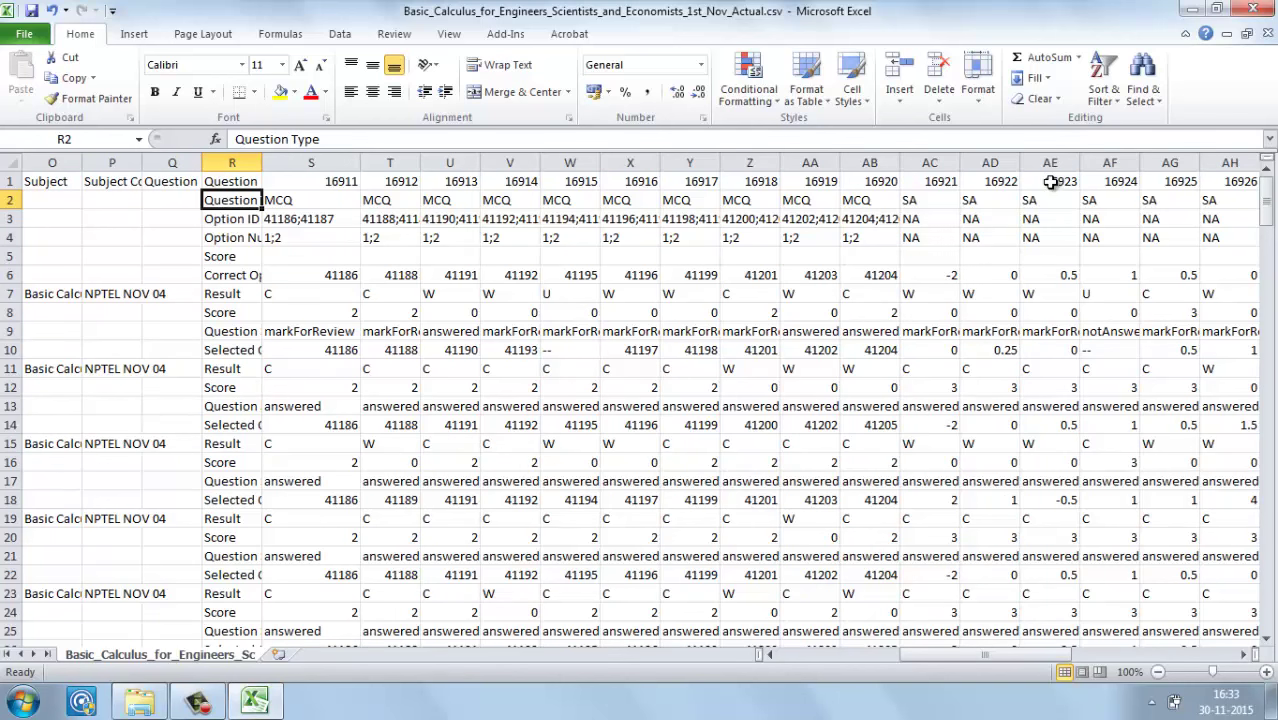
{"action": "key", "text": "Down"}
{"action": "key", "text": "Down"}
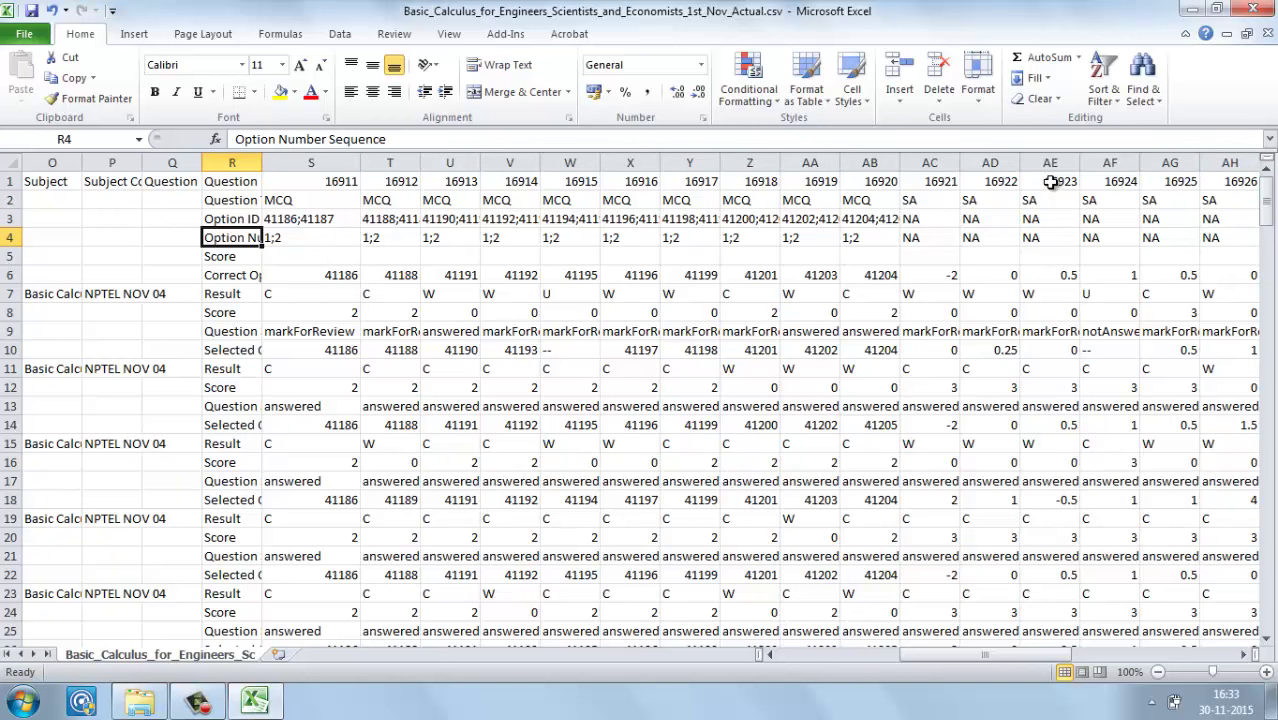
{"action": "key", "text": "Down"}
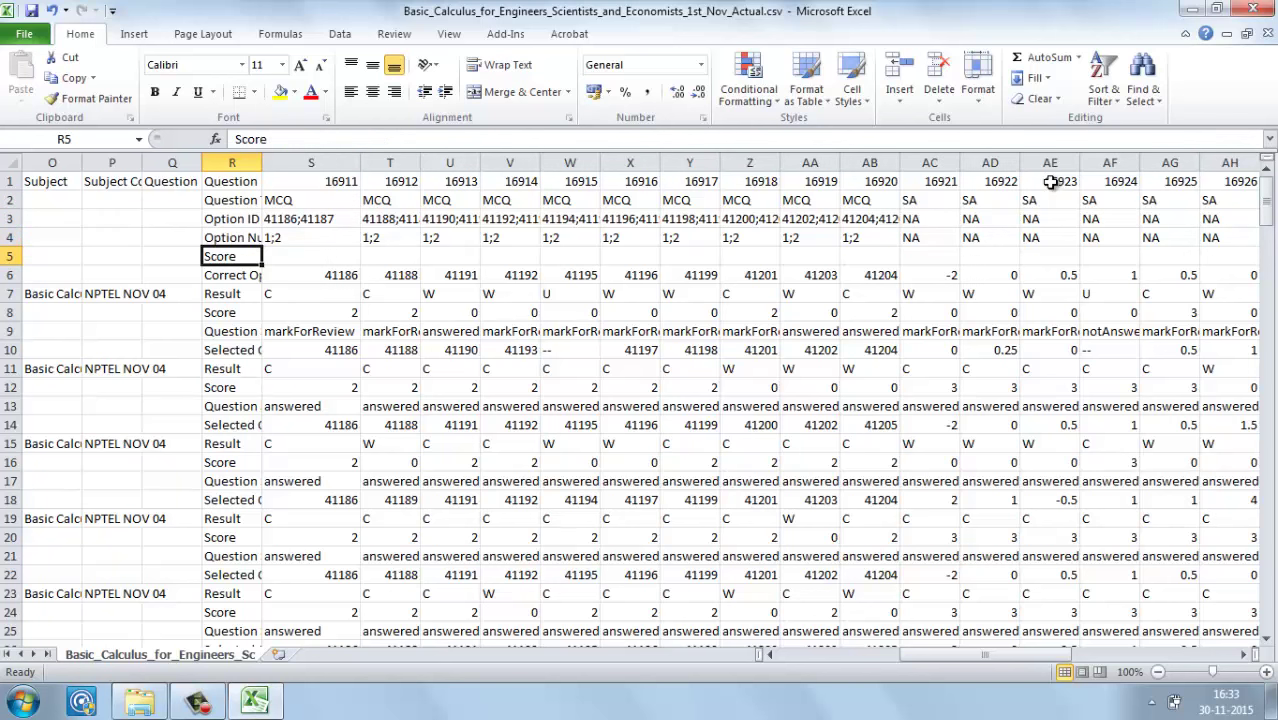
{"action": "key", "text": "Down"}
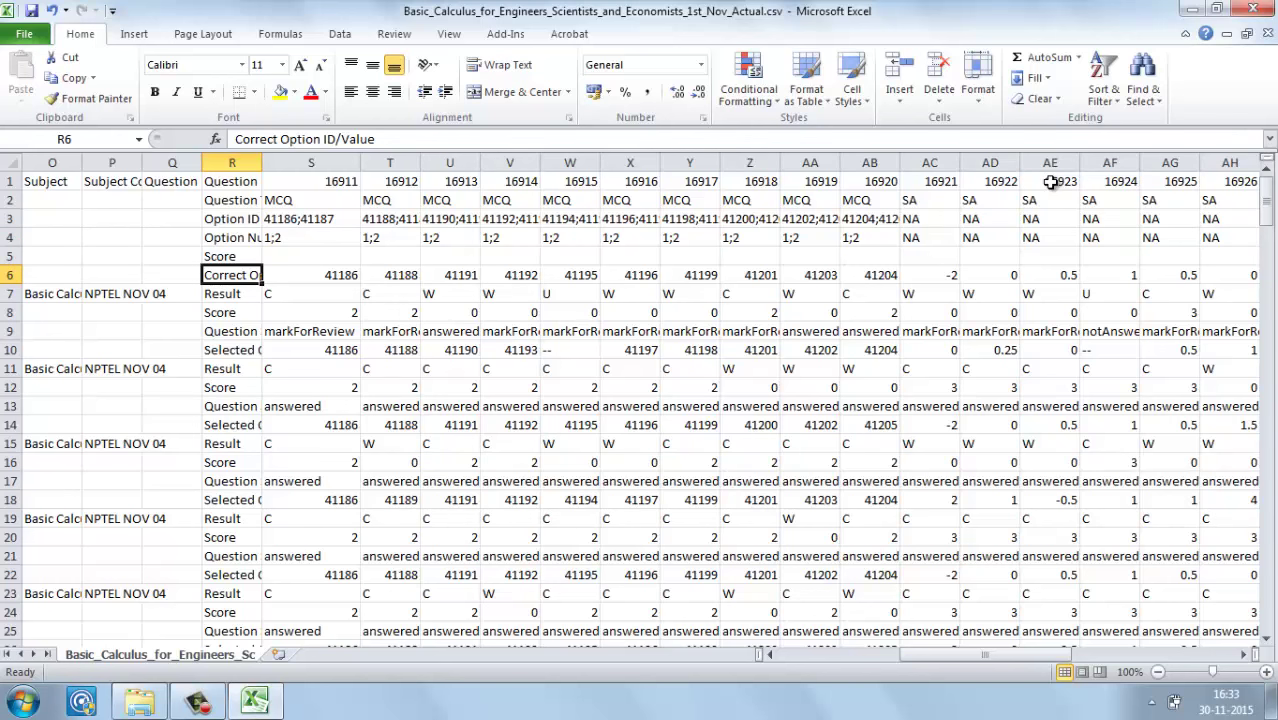
{"action": "key", "text": "Right"}
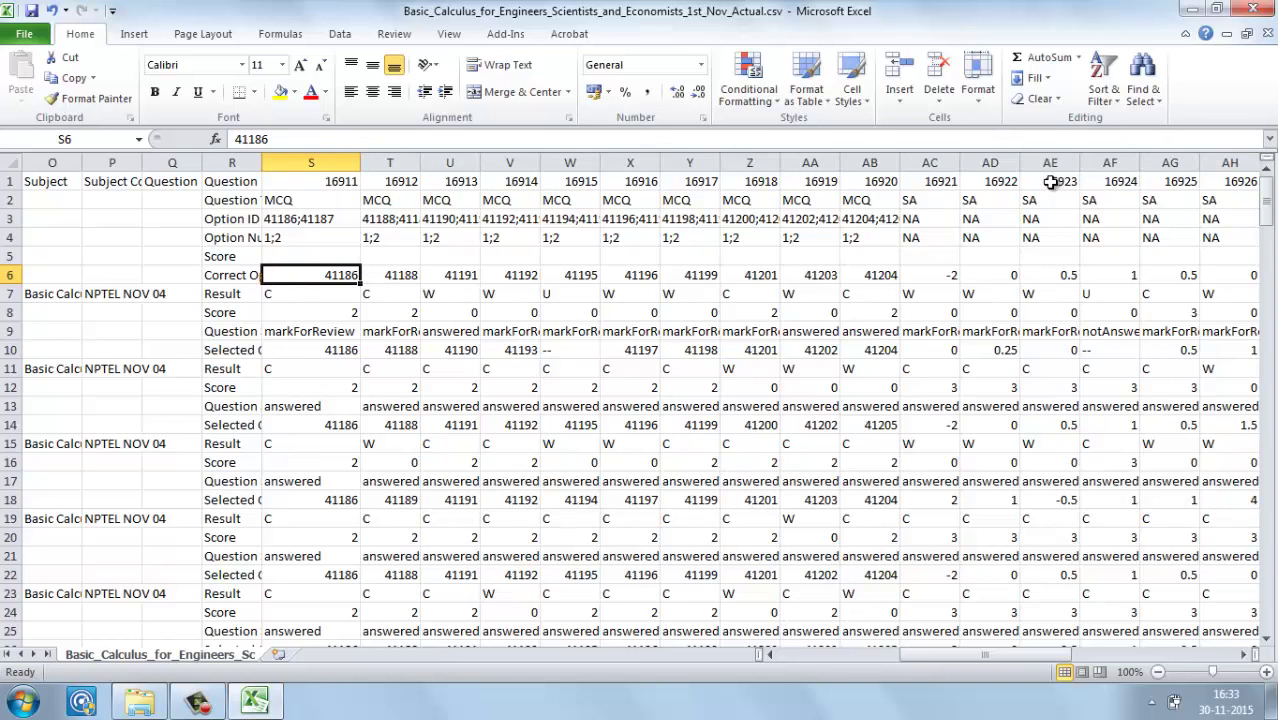
{"action": "left_click", "coordinate": [248, 349]}
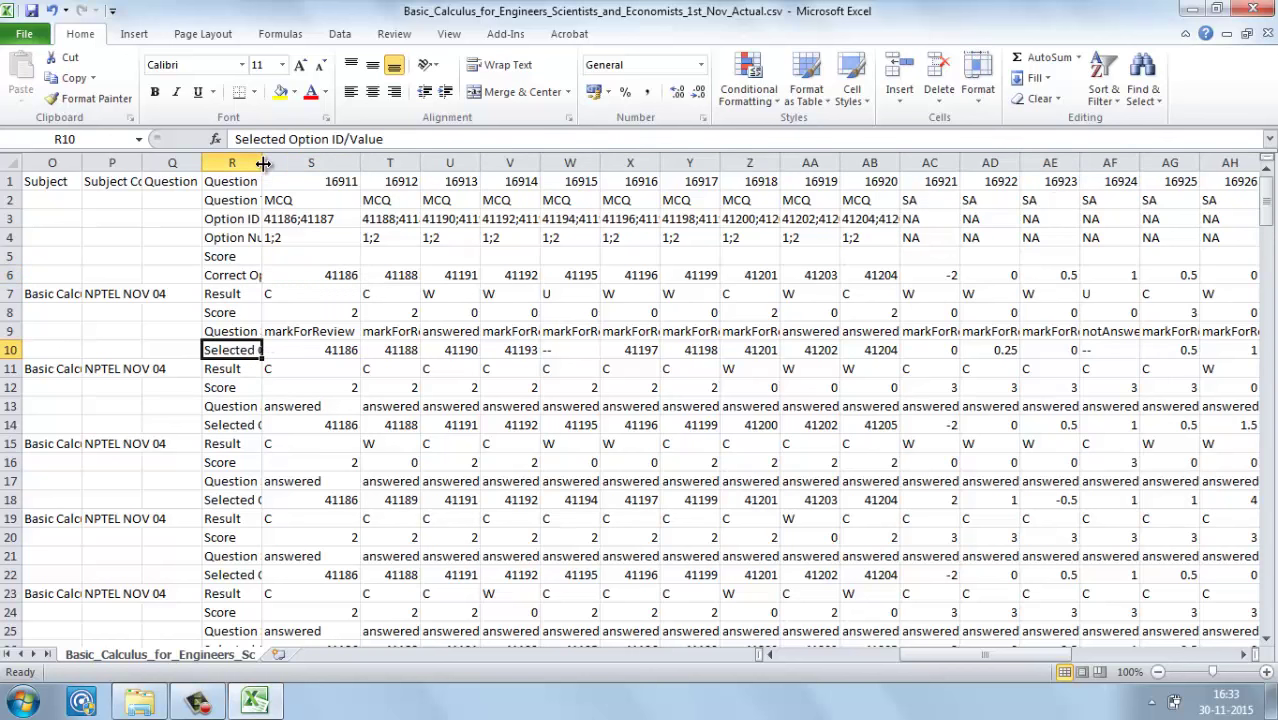
Step: Give the question labels in R1:R6 a yellow fill and autofit column R
{"action": "left_click_drag", "start_coordinate": [262, 163], "coordinate": [308, 163]}
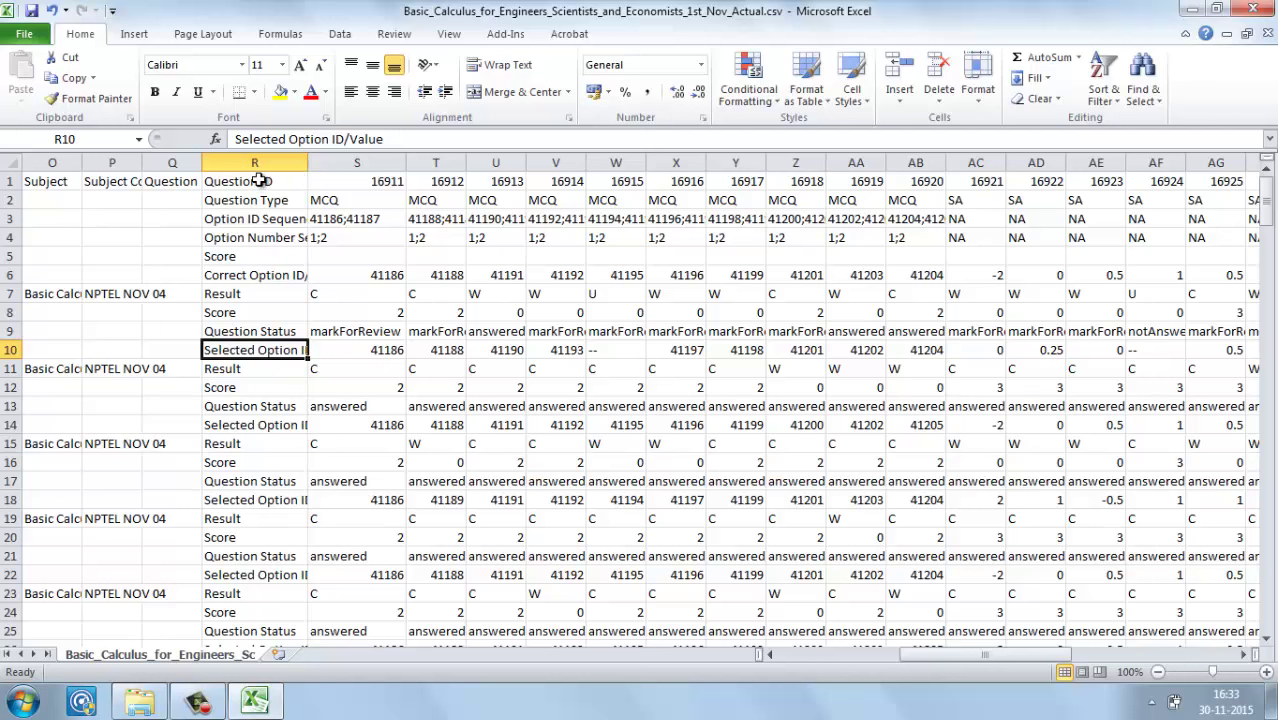
{"action": "left_click", "coordinate": [259, 181]}
{"action": "key", "text": "shift+Down"}
{"action": "key", "text": "shift+Down"}
{"action": "key", "text": "shift+Down"}
{"action": "key", "text": "shift+Down"}
{"action": "key", "text": "shift+Down"}
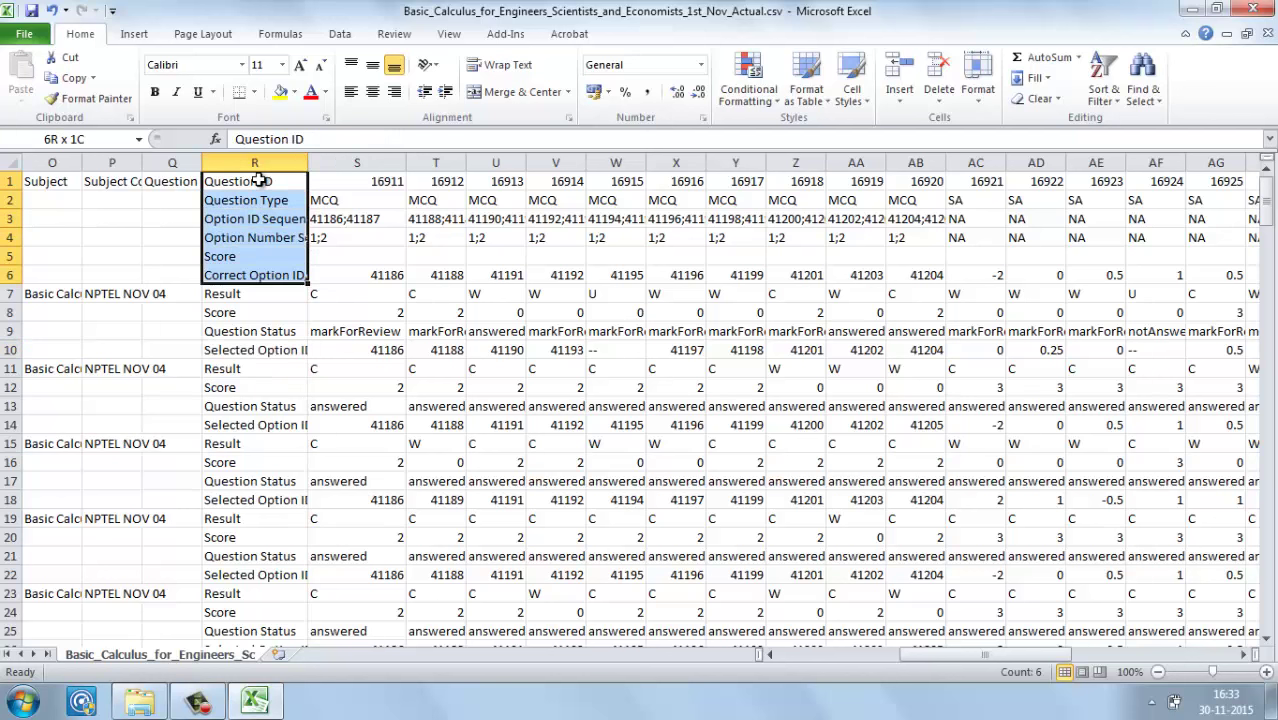
{"action": "key", "text": "shift+Up"}
{"action": "key", "text": "shift+Down"}
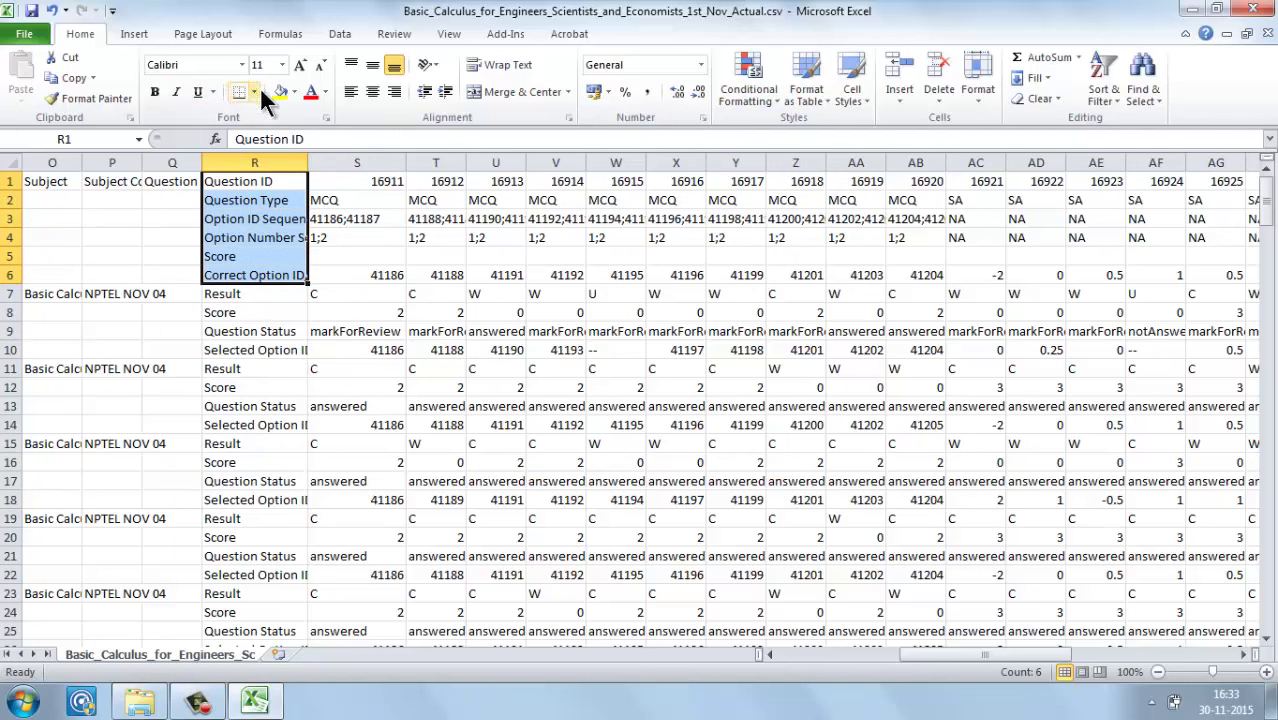
{"action": "left_click", "coordinate": [281, 92]}
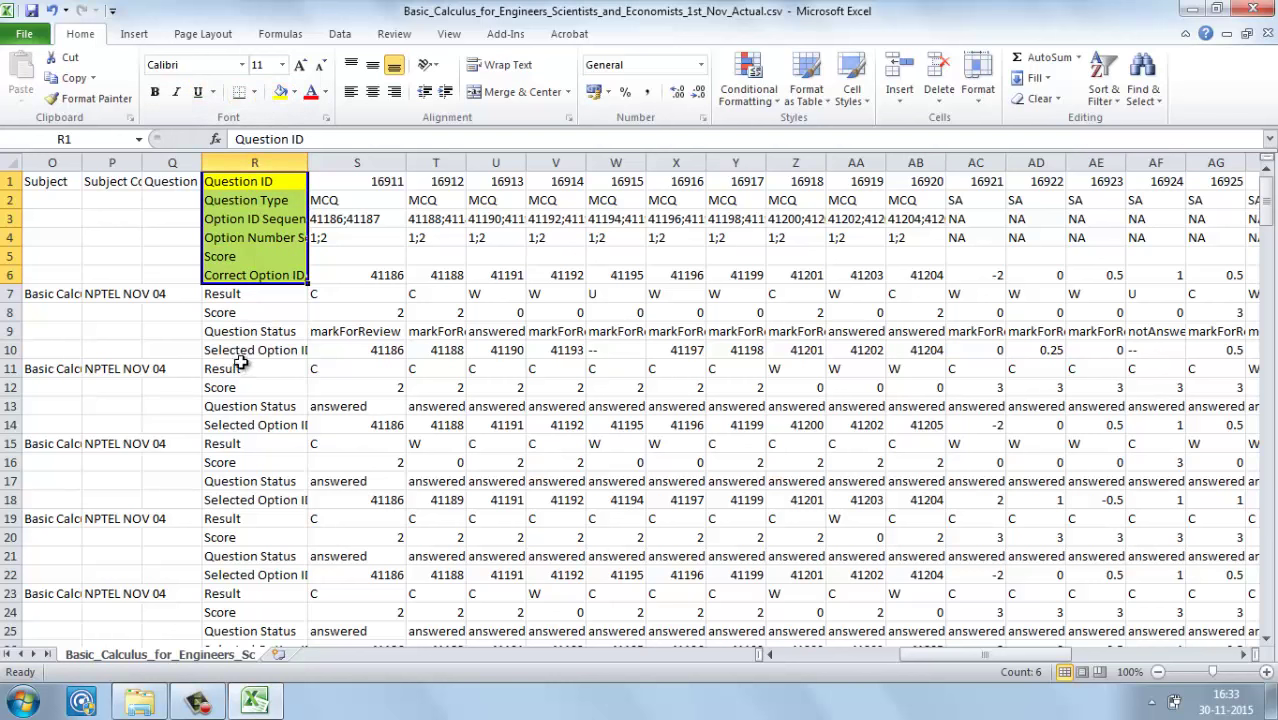
{"action": "double_click", "coordinate": [308, 162]}
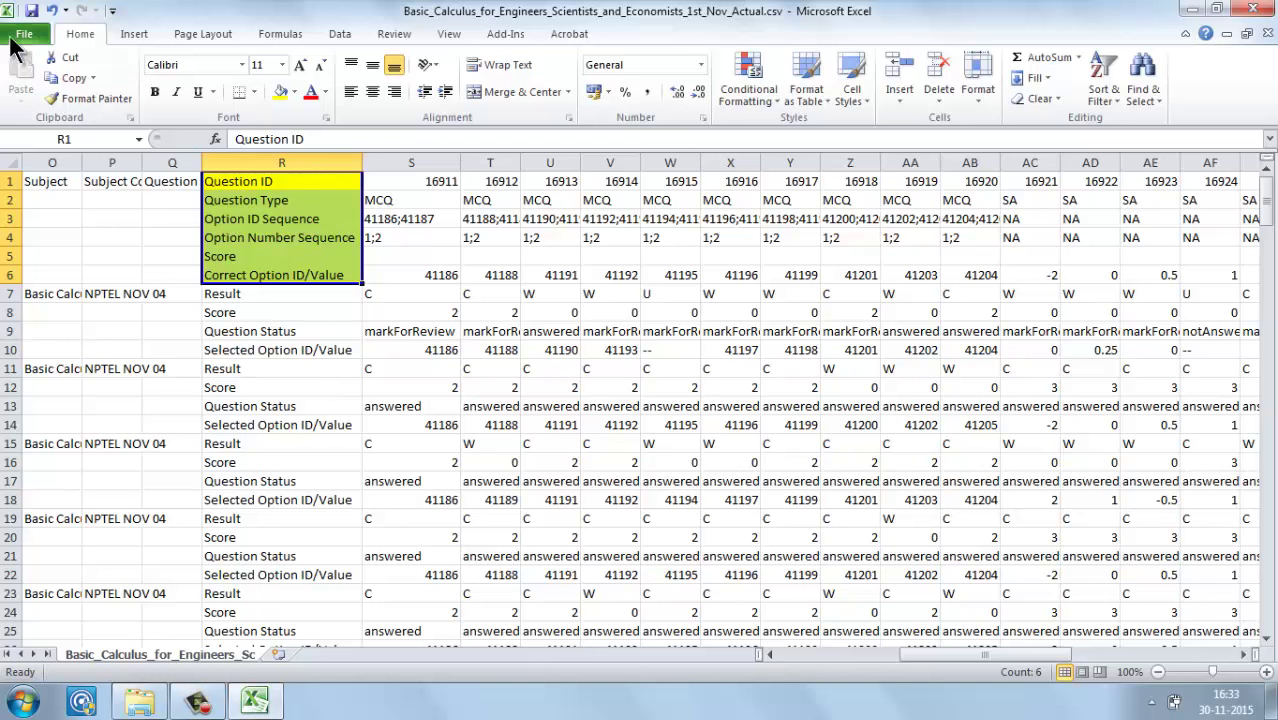
Step: Start a save, dismiss the CSV warning, and close the Save As window without saving
{"action": "left_click", "coordinate": [28, 10]}
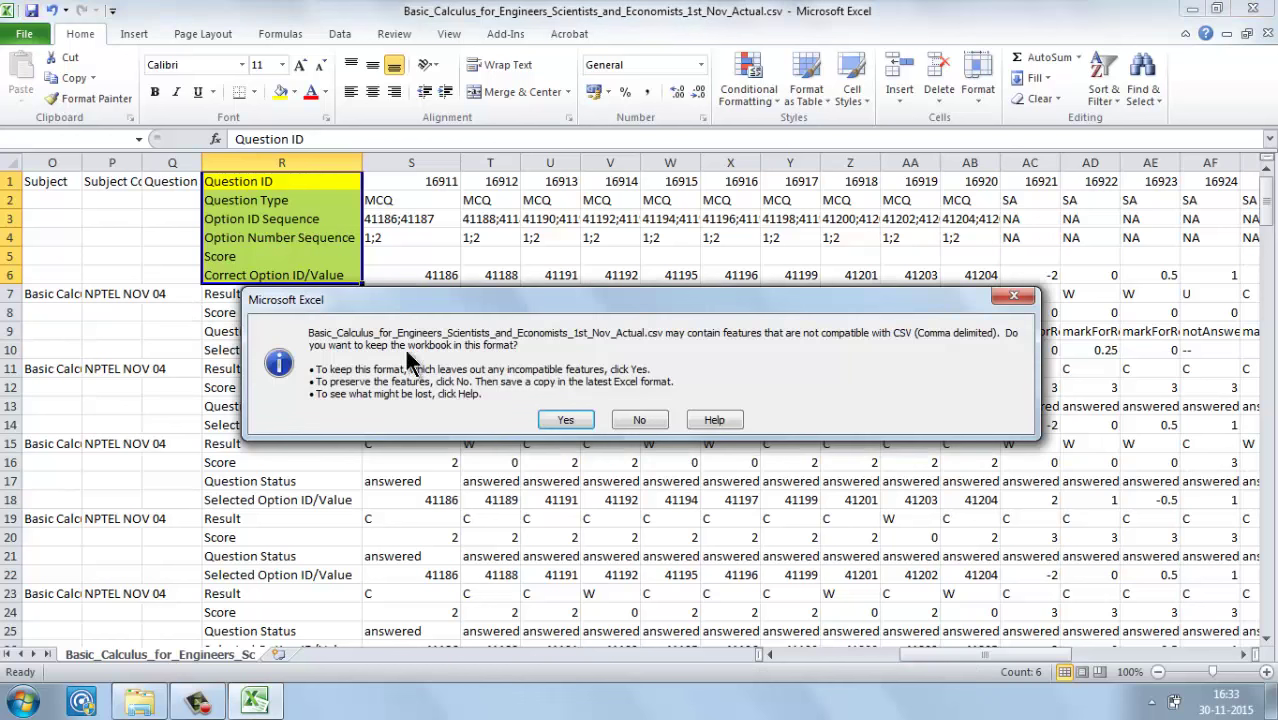
{"action": "left_click", "coordinate": [1010, 300]}
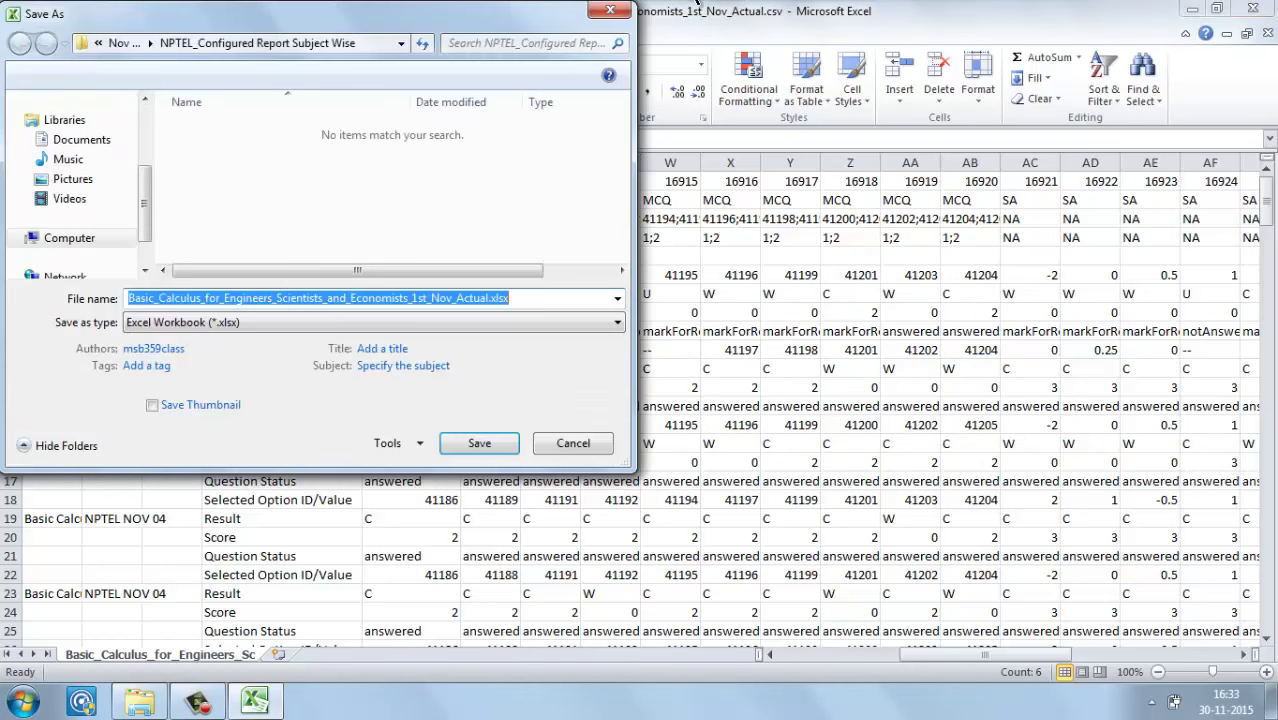
{"action": "left_click", "coordinate": [610, 10]}
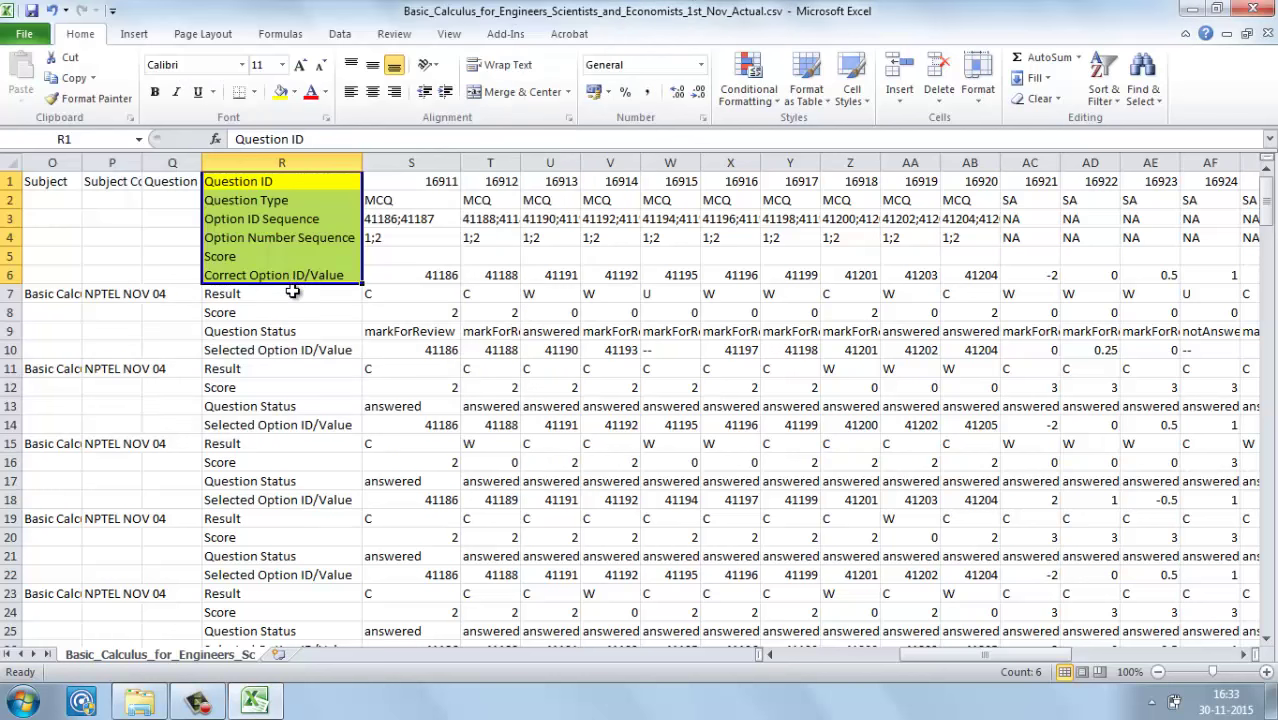
{"action": "left_click", "coordinate": [292, 291]}
{"action": "key", "text": "Left"}
{"action": "key", "text": "Left"}
{"action": "key", "text": "Left"}
{"action": "key", "text": "Left"}
{"action": "key", "text": "Left"}
{"action": "key", "text": "Left"}
{"action": "key", "text": "Left"}
{"action": "key", "text": "Left"}
{"action": "key", "text": "Left"}
{"action": "key", "text": "Left"}
{"action": "key", "text": "Left"}
{"action": "key", "text": "Left"}
{"action": "key", "text": "Left"}
{"action": "key", "text": "Left"}
{"action": "key", "text": "Left"}
{"action": "key", "text": "Left"}
{"action": "key", "text": "Left"}
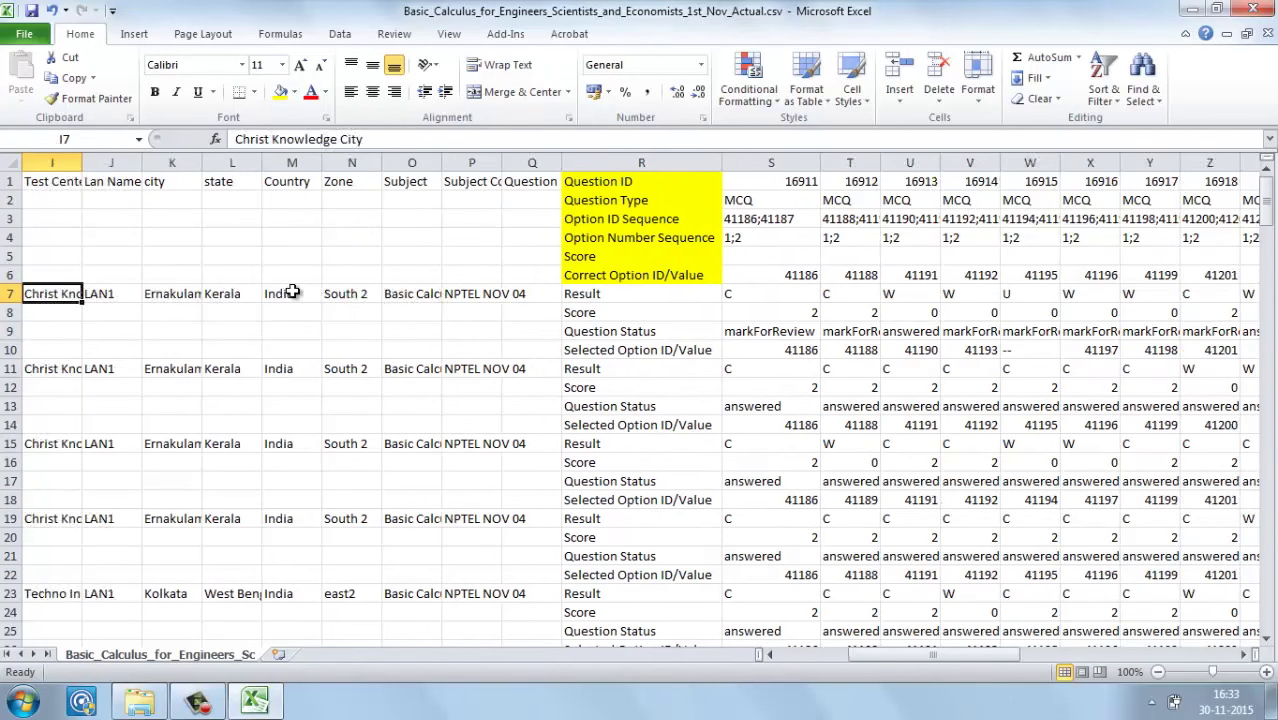
{"action": "key", "text": "Right"}
{"action": "key", "text": "Right"}
{"action": "key", "text": "Right"}
{"action": "key", "text": "Right"}
{"action": "key", "text": "Right"}
{"action": "key", "text": "Right"}
{"action": "key", "text": "Right"}
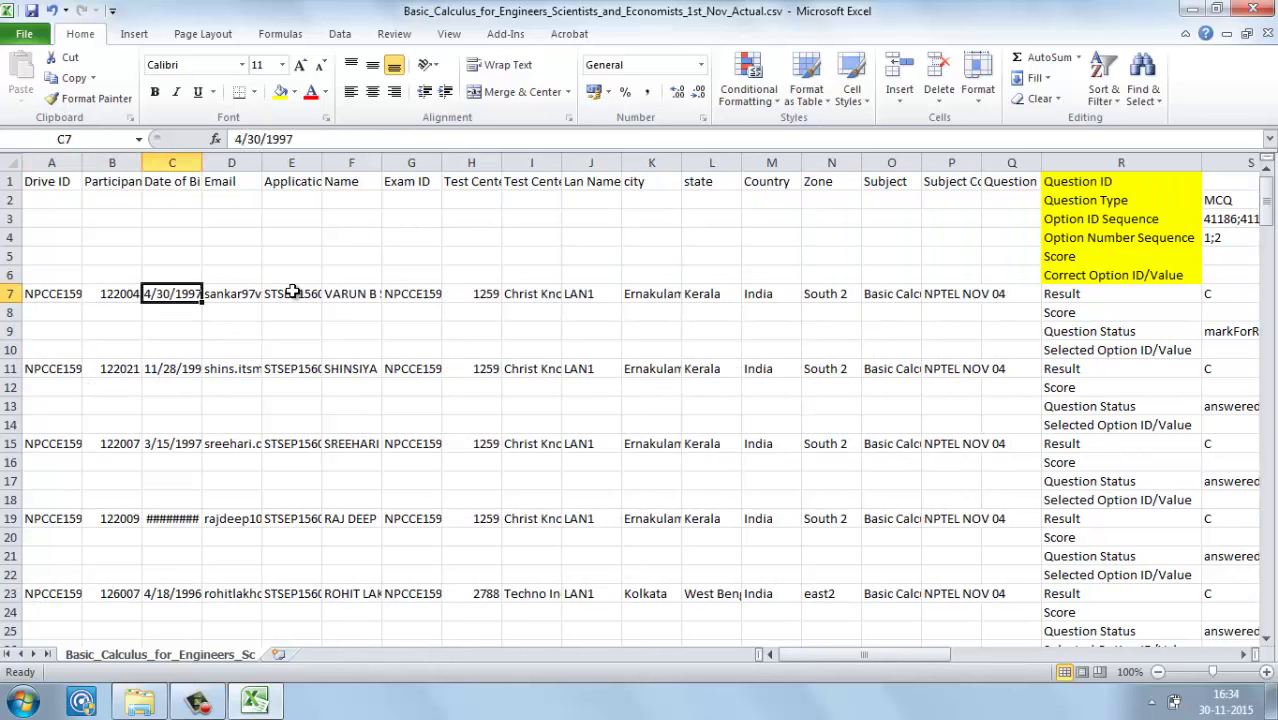
{"action": "key", "text": "Right"}
{"action": "key", "text": "Right"}
{"action": "key", "text": "Right"}
{"action": "key", "text": "Right"}
{"action": "key", "text": "Right"}
{"action": "key", "text": "Right"}
{"action": "key", "text": "Right"}
{"action": "key", "text": "Right"}
{"action": "key", "text": "Right"}
{"action": "key", "text": "Right"}
{"action": "key", "text": "Right"}
{"action": "key", "text": "Right"}
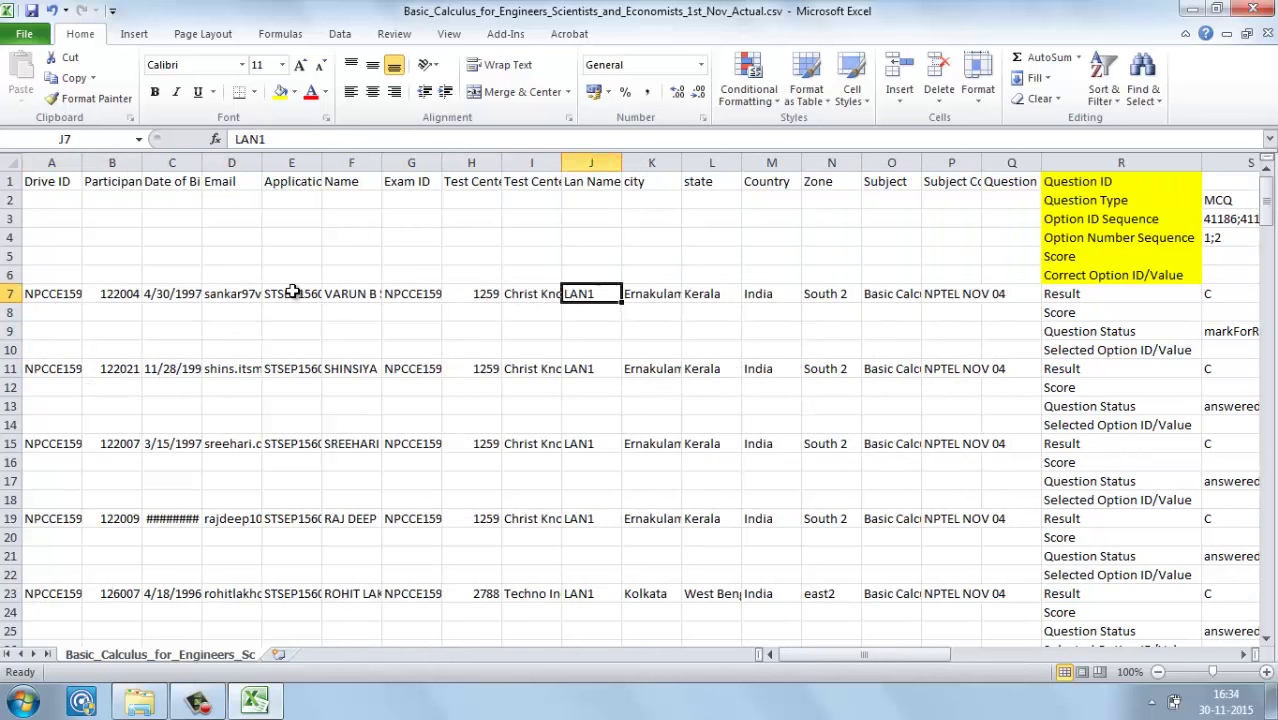
{"action": "key", "text": "Left"}
{"action": "key", "text": "Left"}
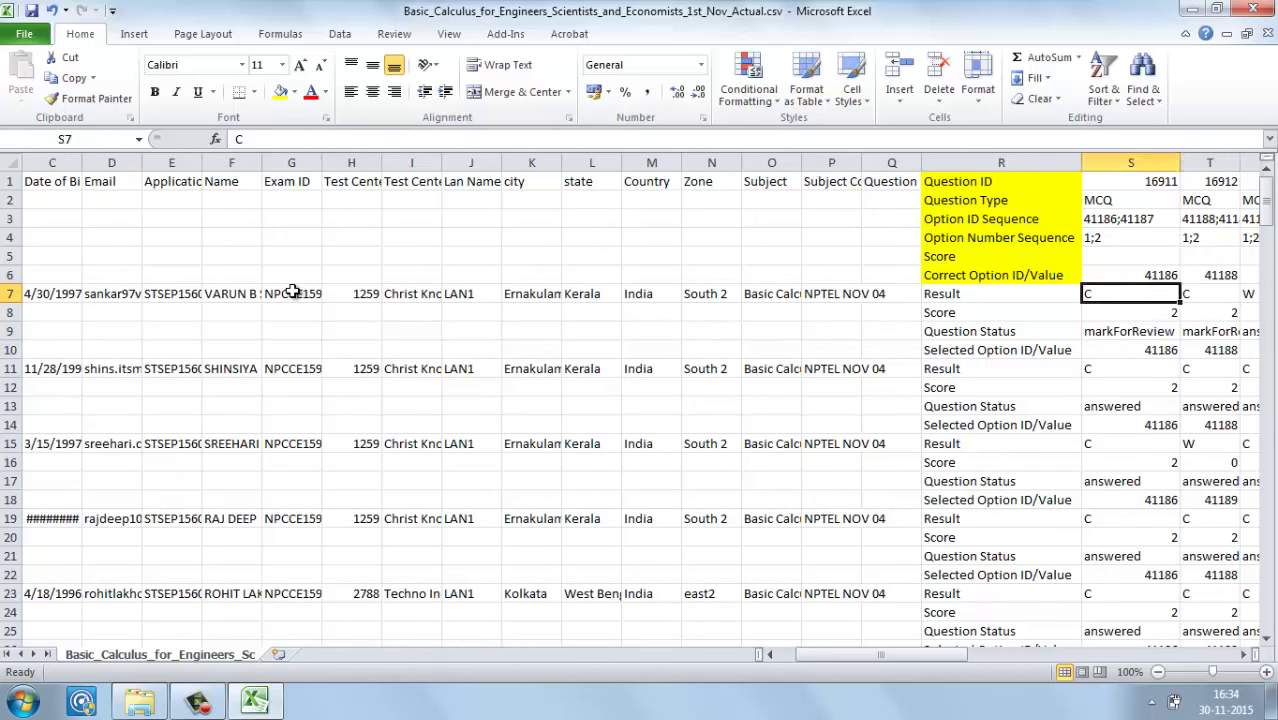
{"action": "key", "text": "shift+Down"}
{"action": "key", "text": "shift+Down"}
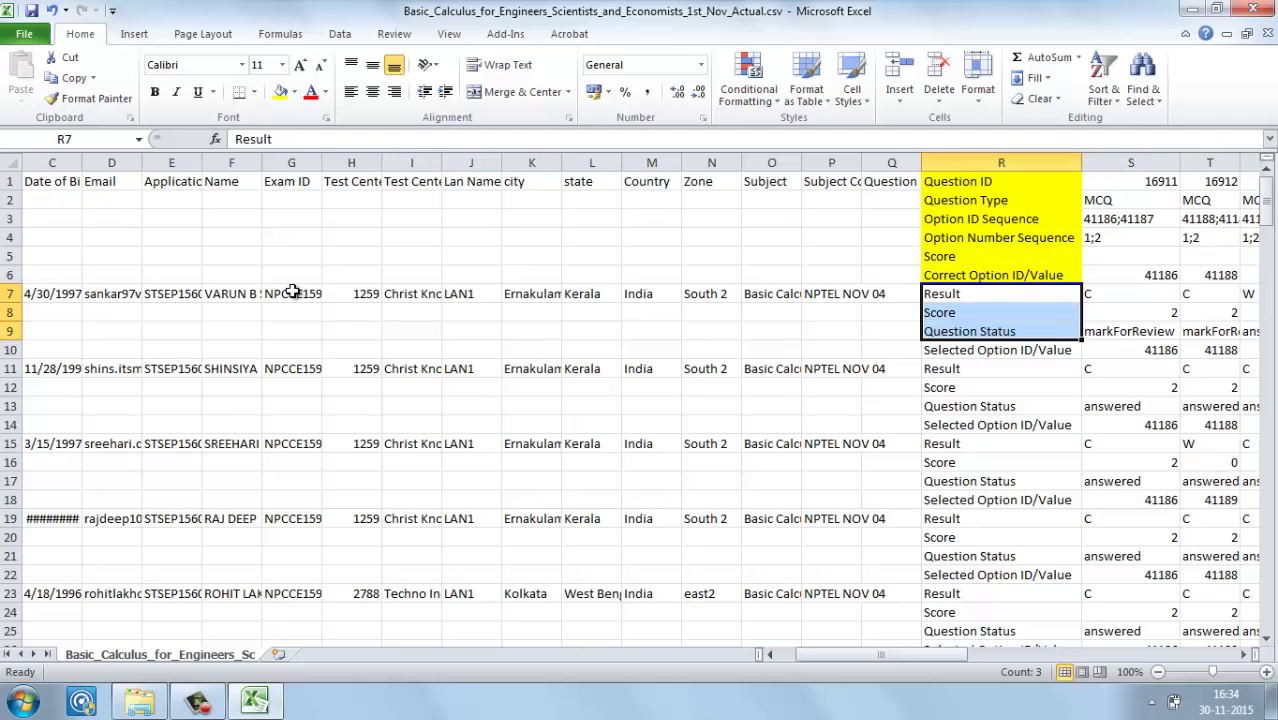
{"action": "key", "text": "shift+Down"}
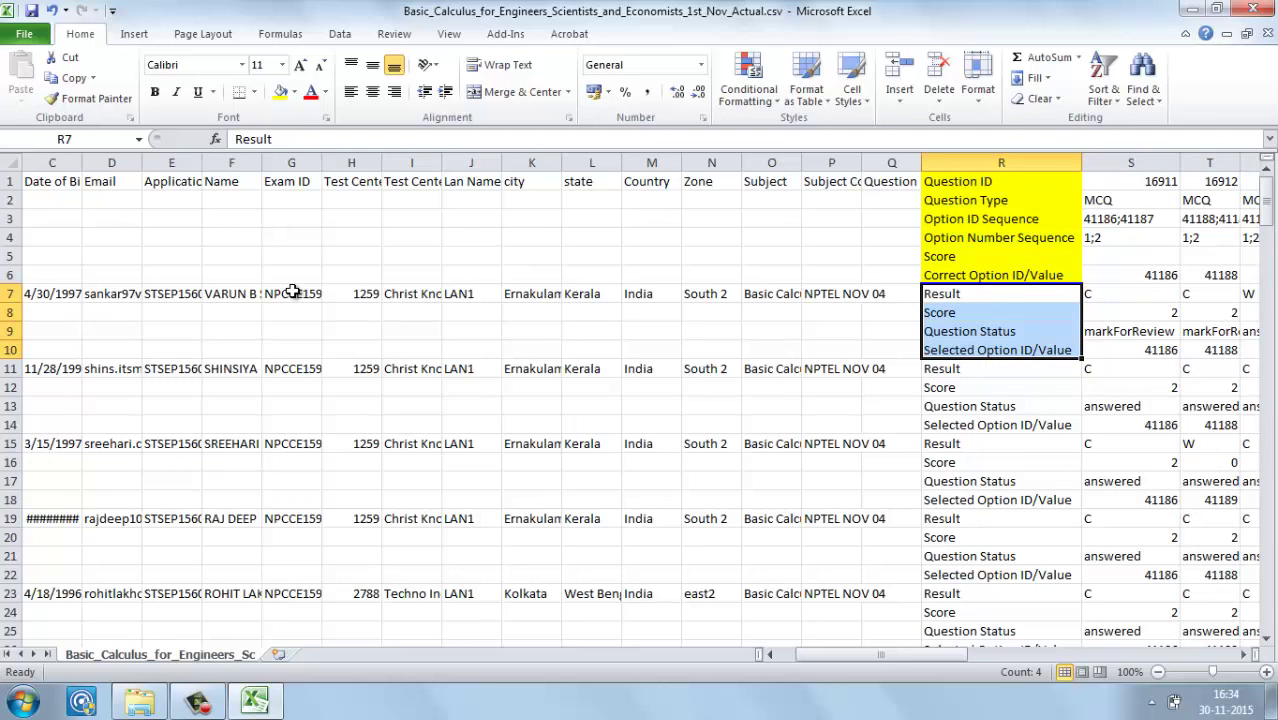
{"action": "left_click", "coordinate": [962, 293]}
{"action": "key", "text": "Right"}
{"action": "key", "text": "Right"}
{"action": "key", "text": "Left"}
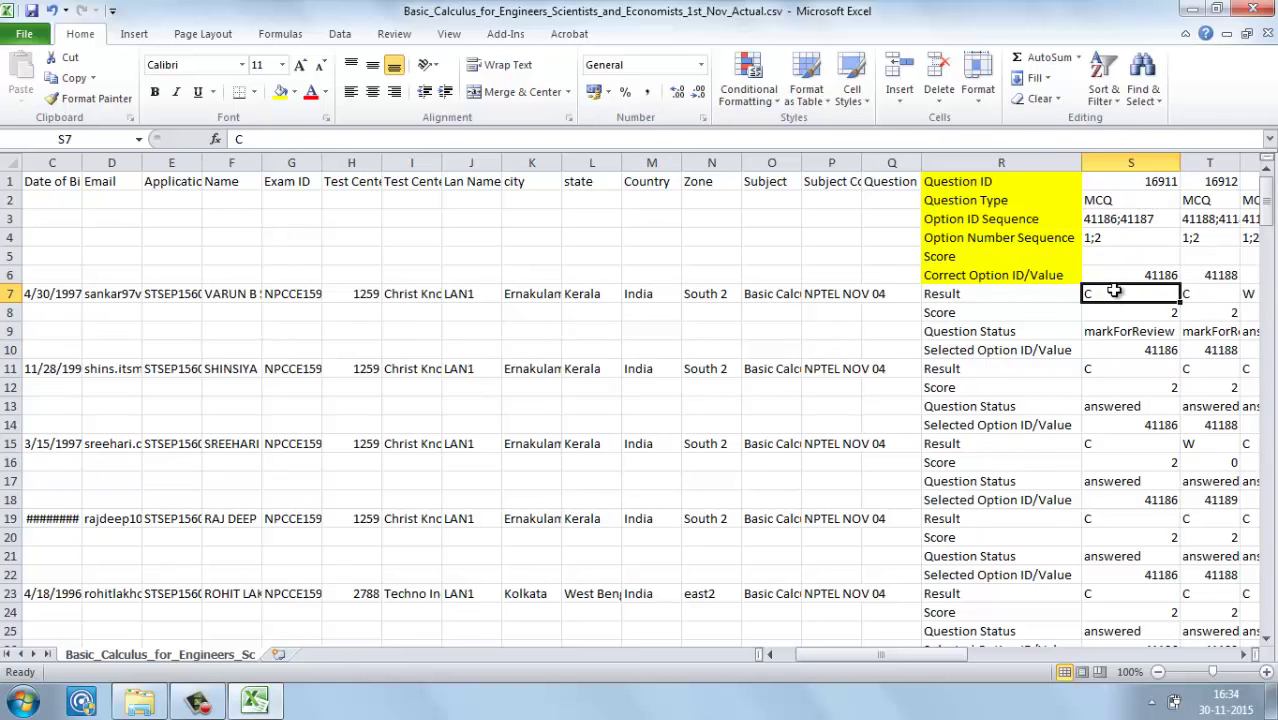
{"action": "left_click", "coordinate": [1056, 351]}
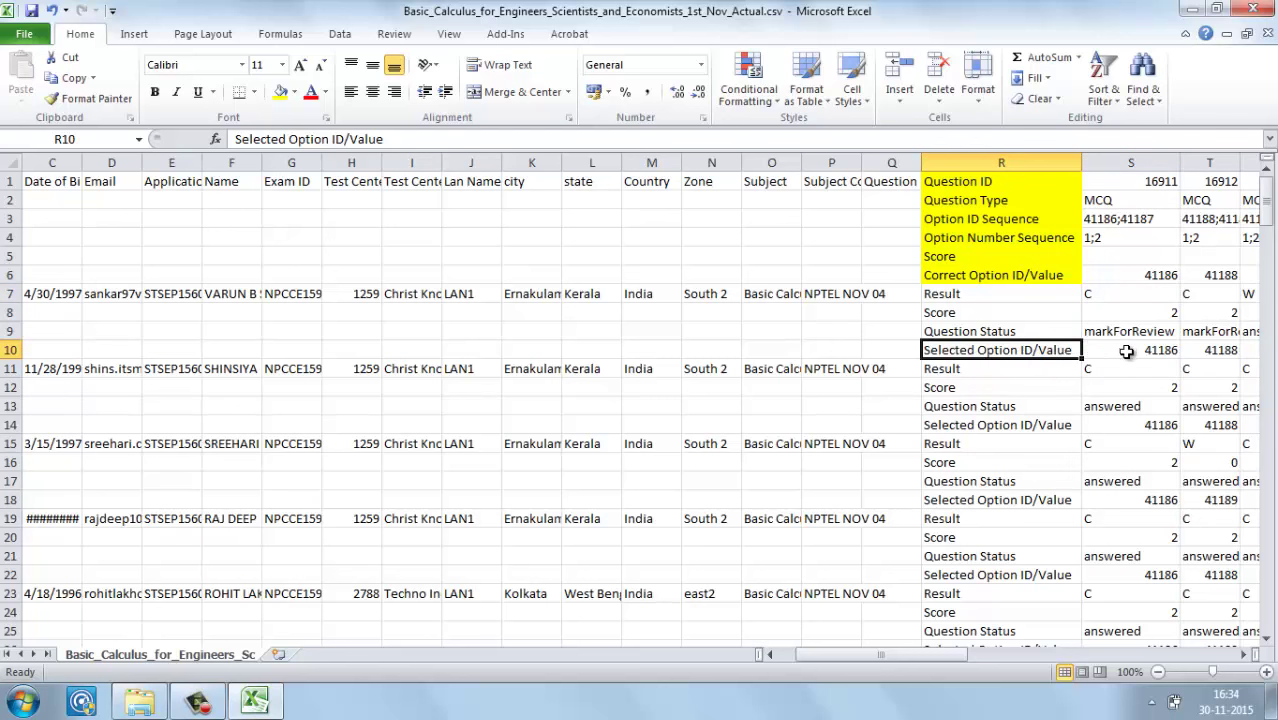
{"action": "left_click", "coordinate": [1125, 350]}
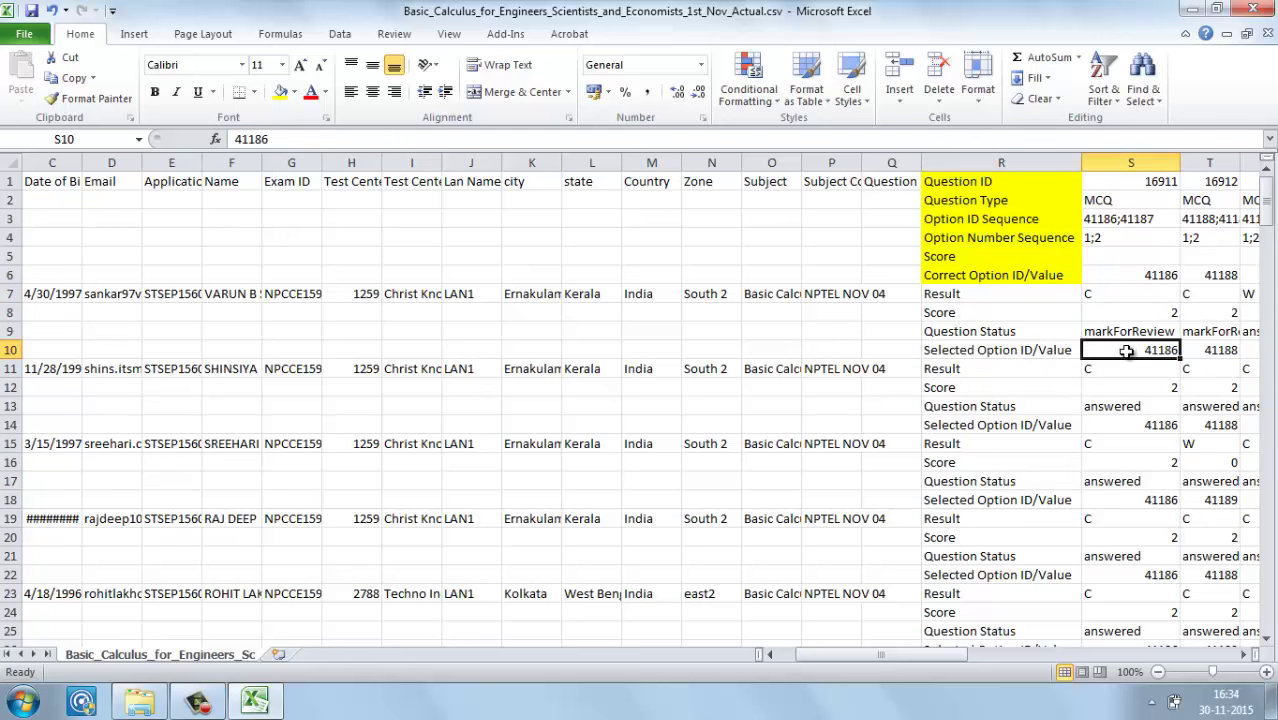
{"action": "left_click", "coordinate": [1055, 279]}
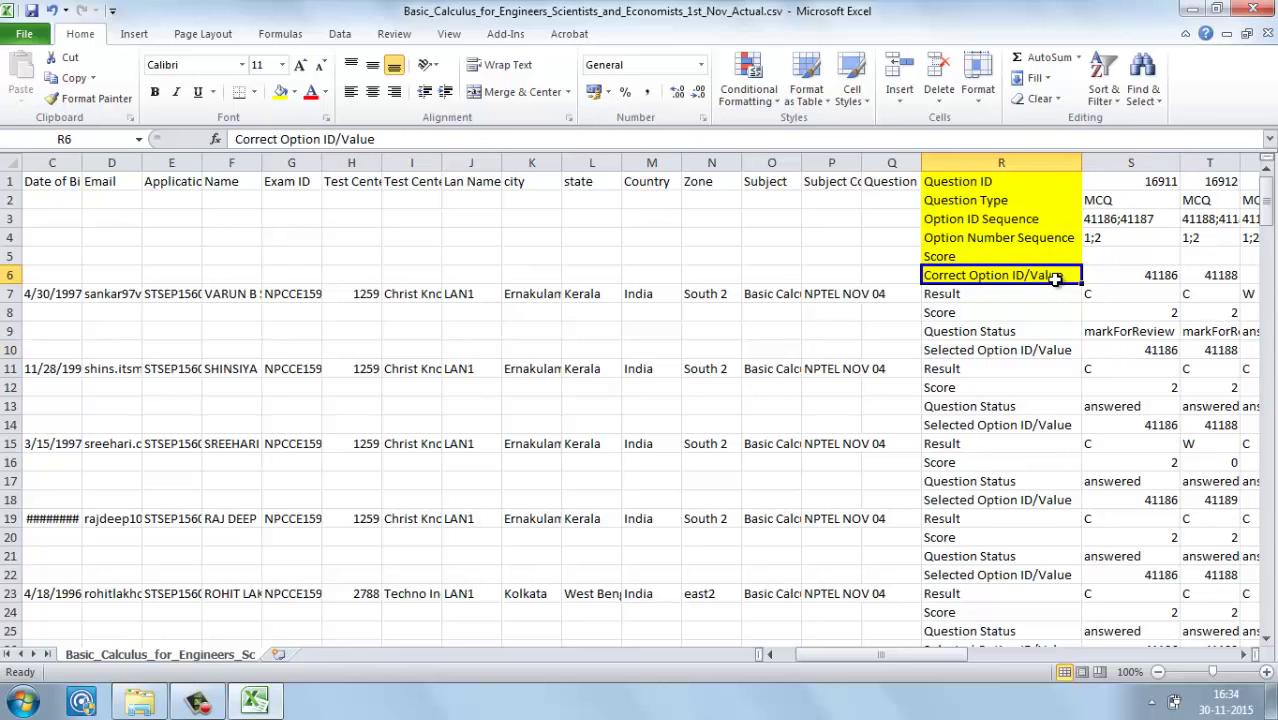
{"action": "left_click", "coordinate": [1130, 277]}
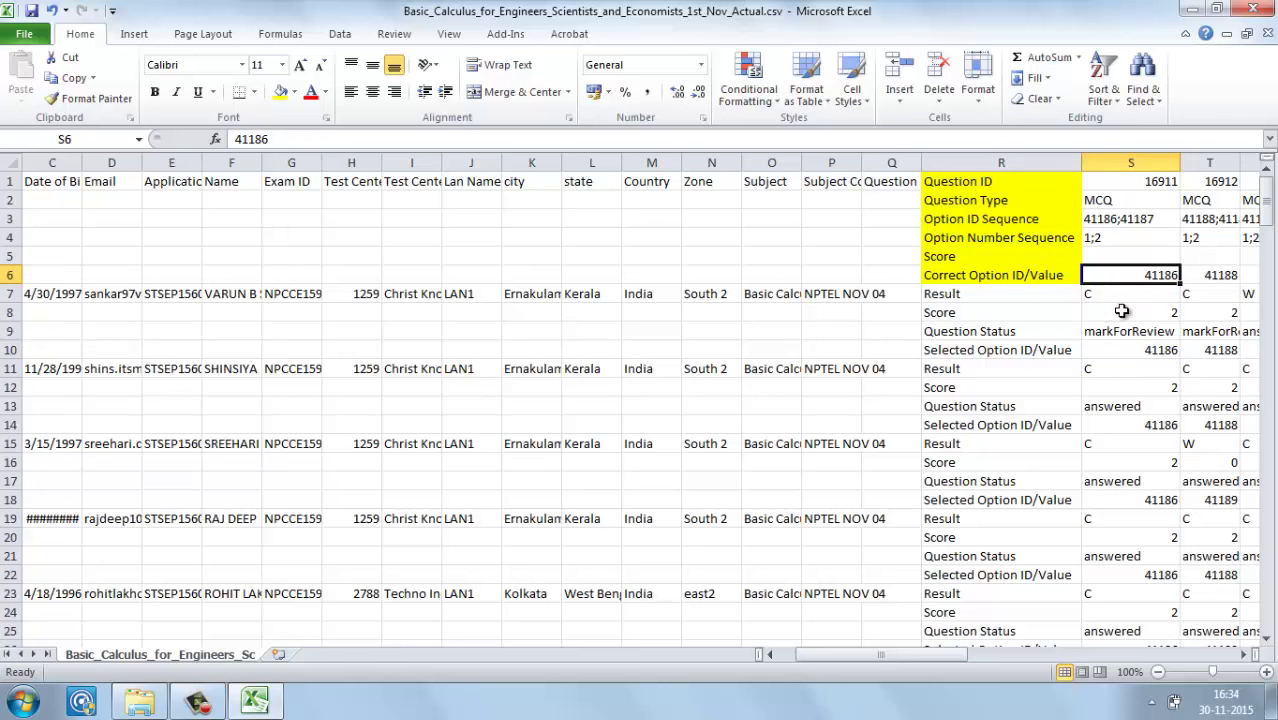
Step: Check question 16911's score of 2 against correct option 41186, then review question statuses and results
{"action": "left_click", "coordinate": [1124, 312]}
{"action": "left_click", "coordinate": [1147, 281]}
{"action": "left_click", "coordinate": [1060, 338]}
{"action": "left_click", "coordinate": [1115, 338]}
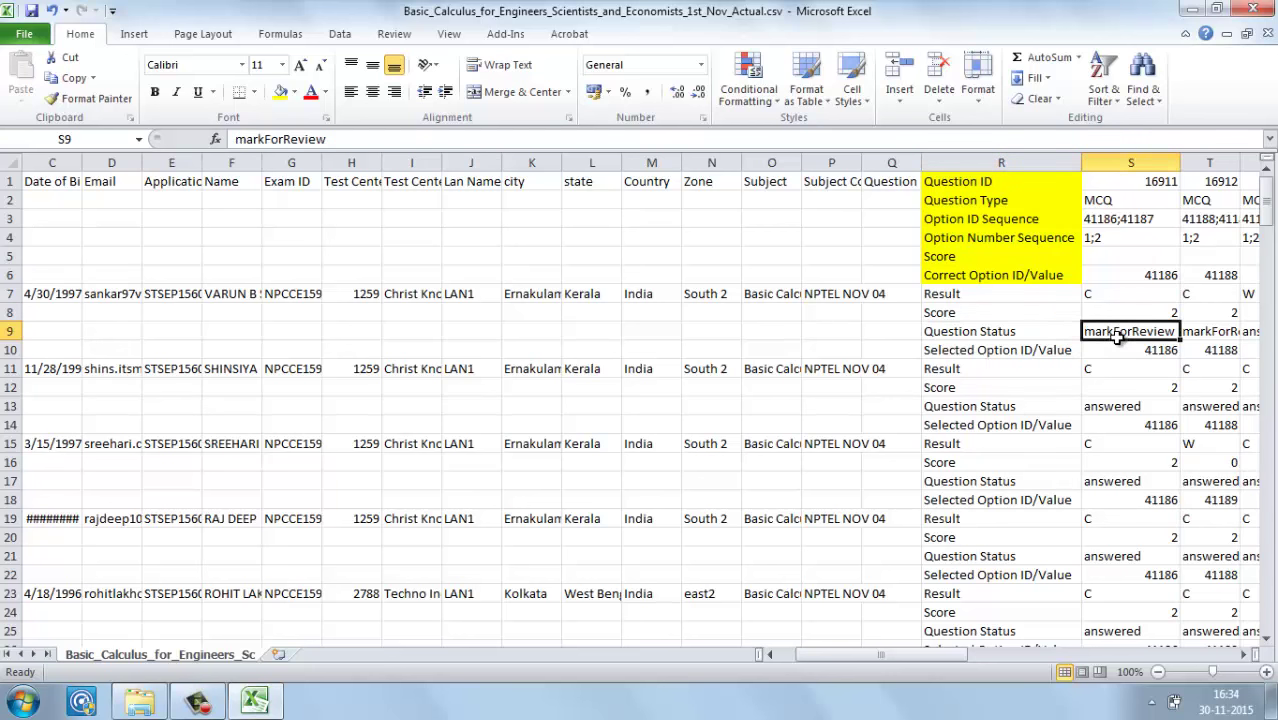
{"action": "key", "text": "Right"}
{"action": "key", "text": "Right"}
{"action": "key", "text": "Right"}
{"action": "key", "text": "Right"}
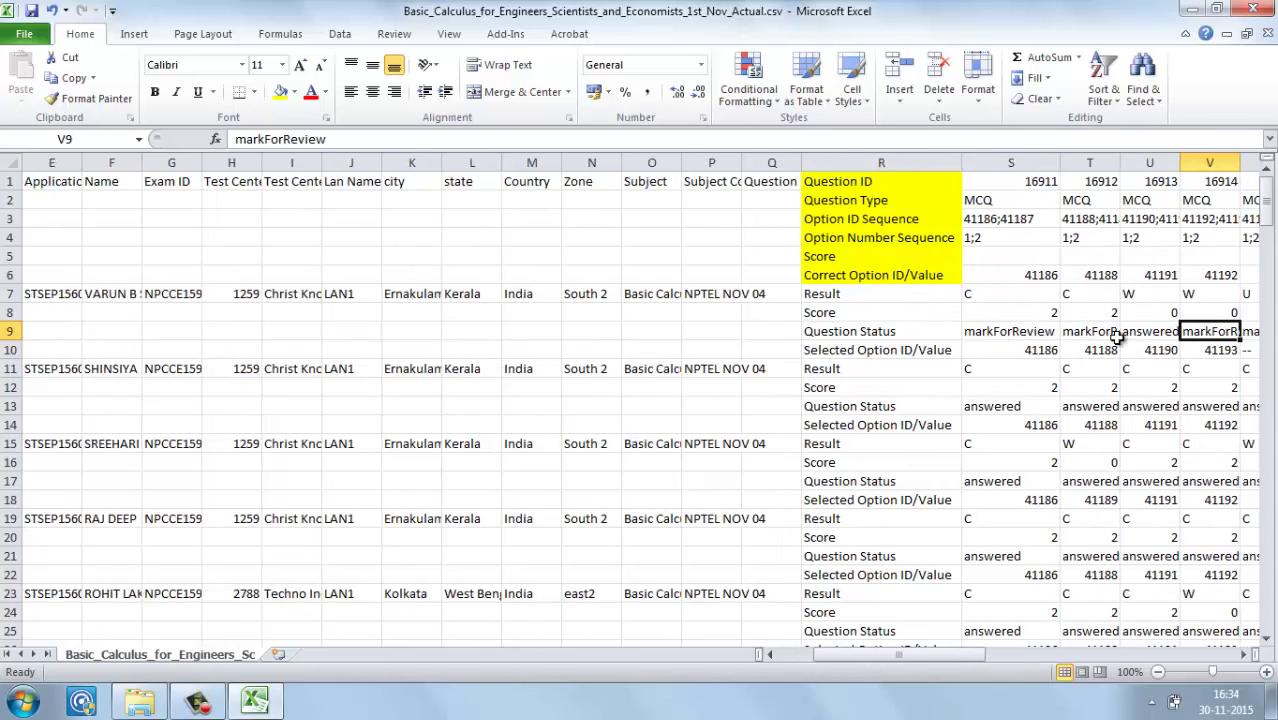
{"action": "key", "text": "Left"}
{"action": "key", "text": "Left"}
{"action": "key", "text": "Left"}
{"action": "key", "text": "Left"}
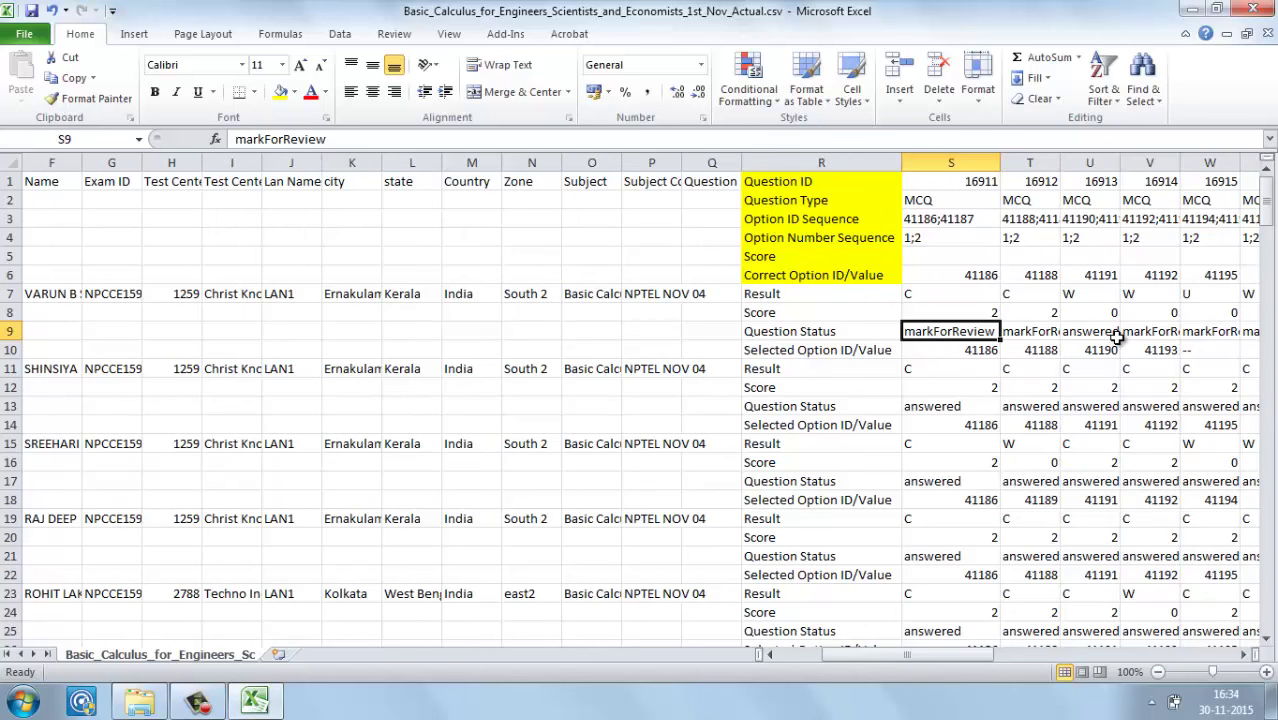
{"action": "key", "text": "Up"}
{"action": "key", "text": "Up"}
{"action": "key", "text": "Right"}
{"action": "key", "text": "Right"}
{"action": "key", "text": "Right"}
{"action": "key", "text": "Right"}
{"action": "key", "text": "Right"}
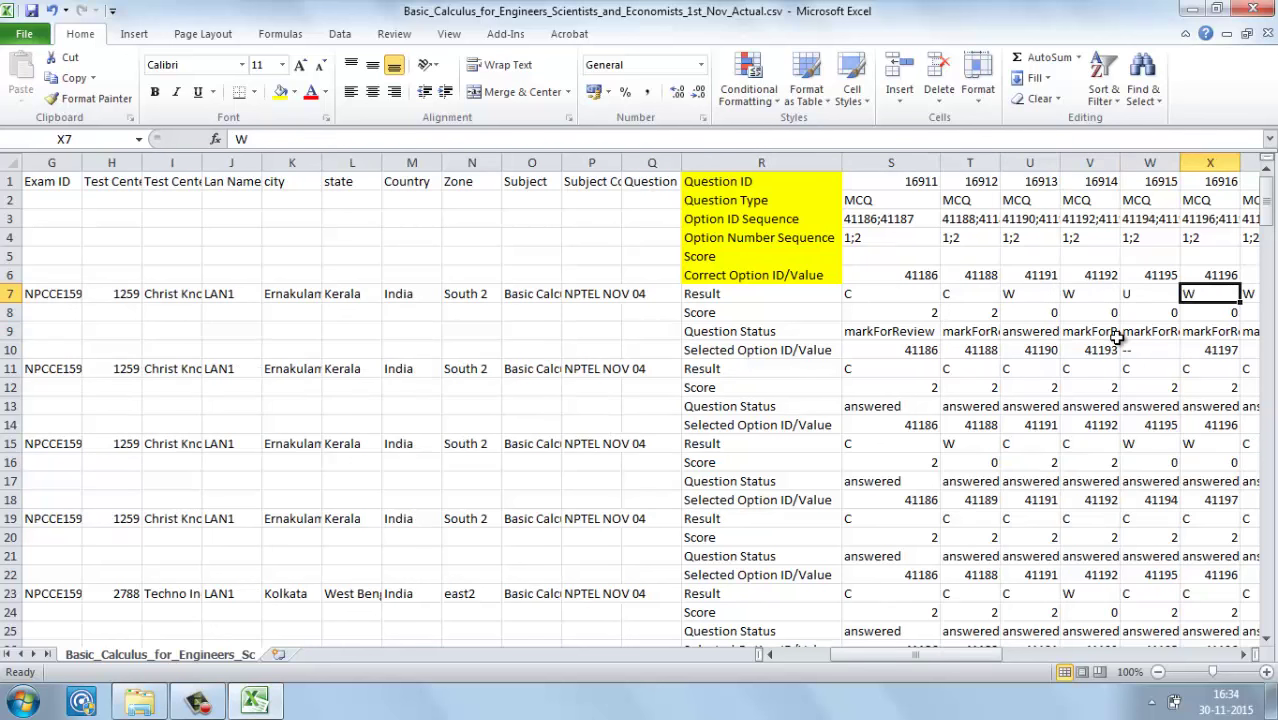
{"action": "key", "text": "Left"}
{"action": "key", "text": "Left"}
{"action": "key", "text": "Left"}
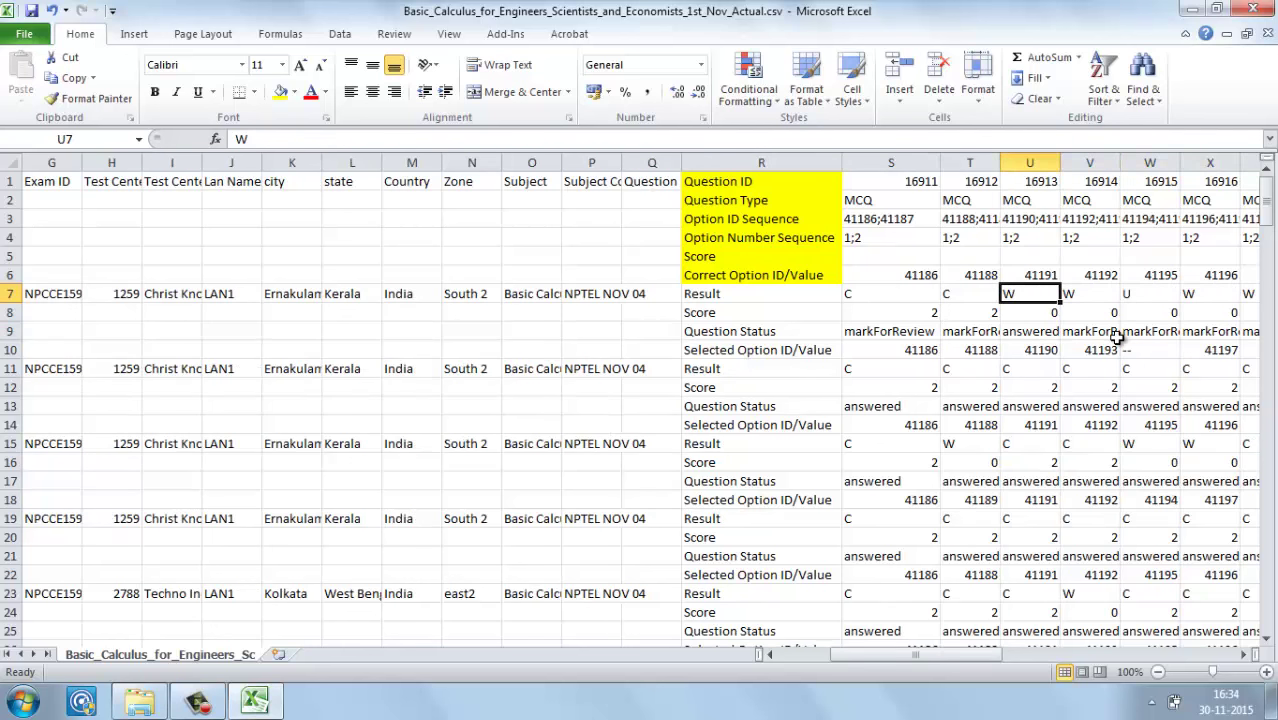
{"action": "key", "text": "Up"}
{"action": "key", "text": "Up"}
{"action": "key", "text": "Up"}
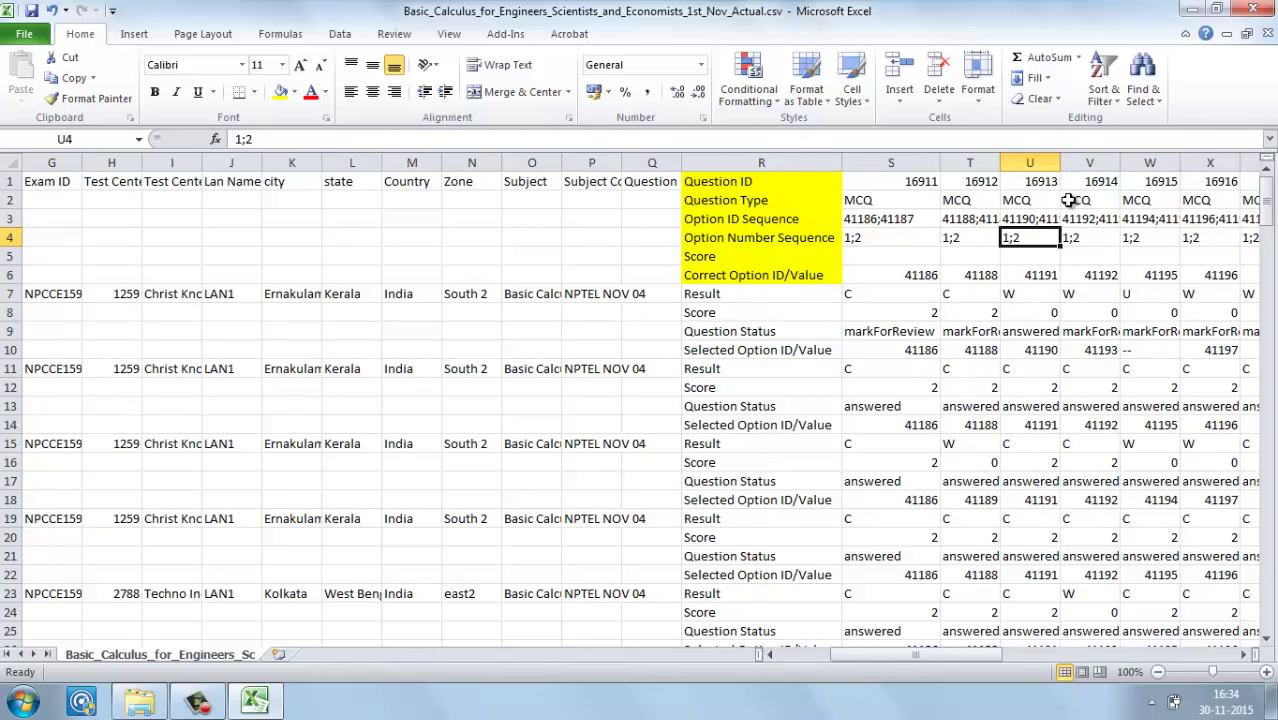
Step: Widen column U and compare question 16913's correct 41191 with selected 41190, scoring 0
{"action": "left_click_drag", "start_coordinate": [1059, 163], "coordinate": [1076, 163]}
{"action": "left_click", "coordinate": [1020, 271]}
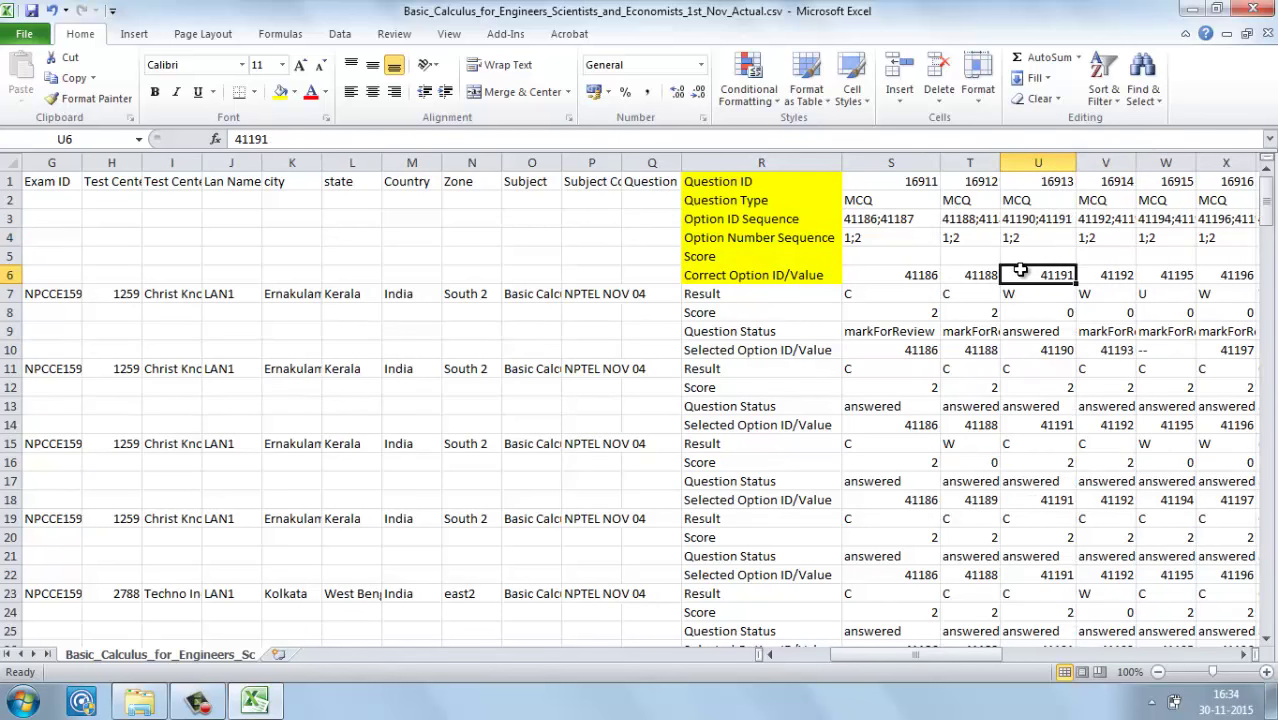
{"action": "left_click", "coordinate": [1030, 349]}
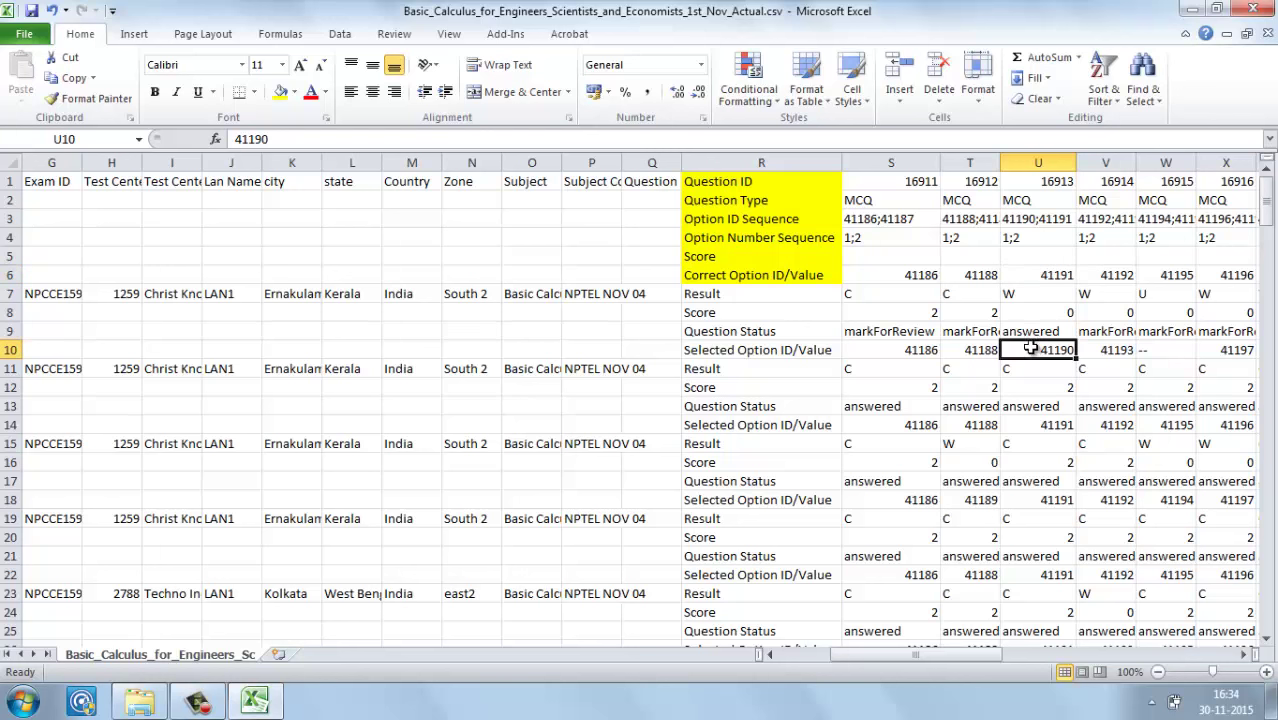
{"action": "left_click", "coordinate": [1052, 314]}
{"action": "key", "text": "Right"}
{"action": "key", "text": "Right"}
{"action": "key", "text": "Right"}
{"action": "key", "text": "Right"}
{"action": "key", "text": "Right"}
{"action": "key", "text": "Right"}
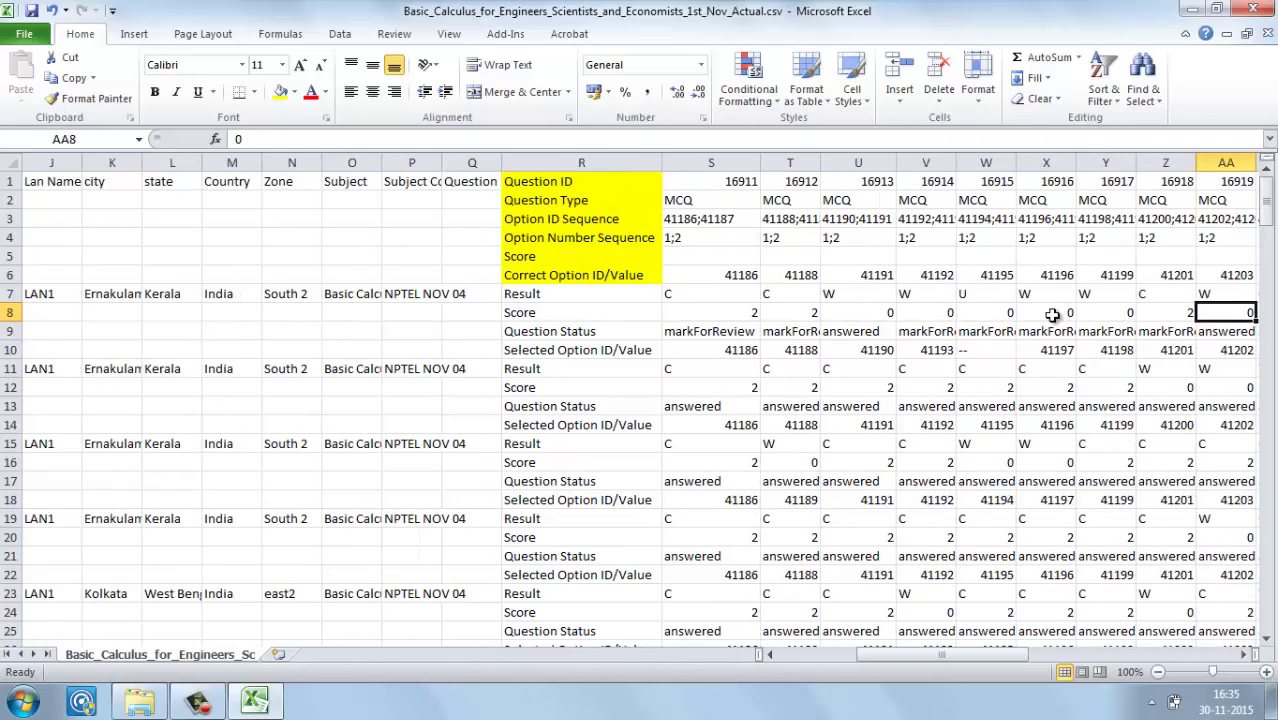
{"action": "key", "text": "Right"}
{"action": "key", "text": "Right"}
{"action": "key", "text": "Right"}
{"action": "key", "text": "Right"}
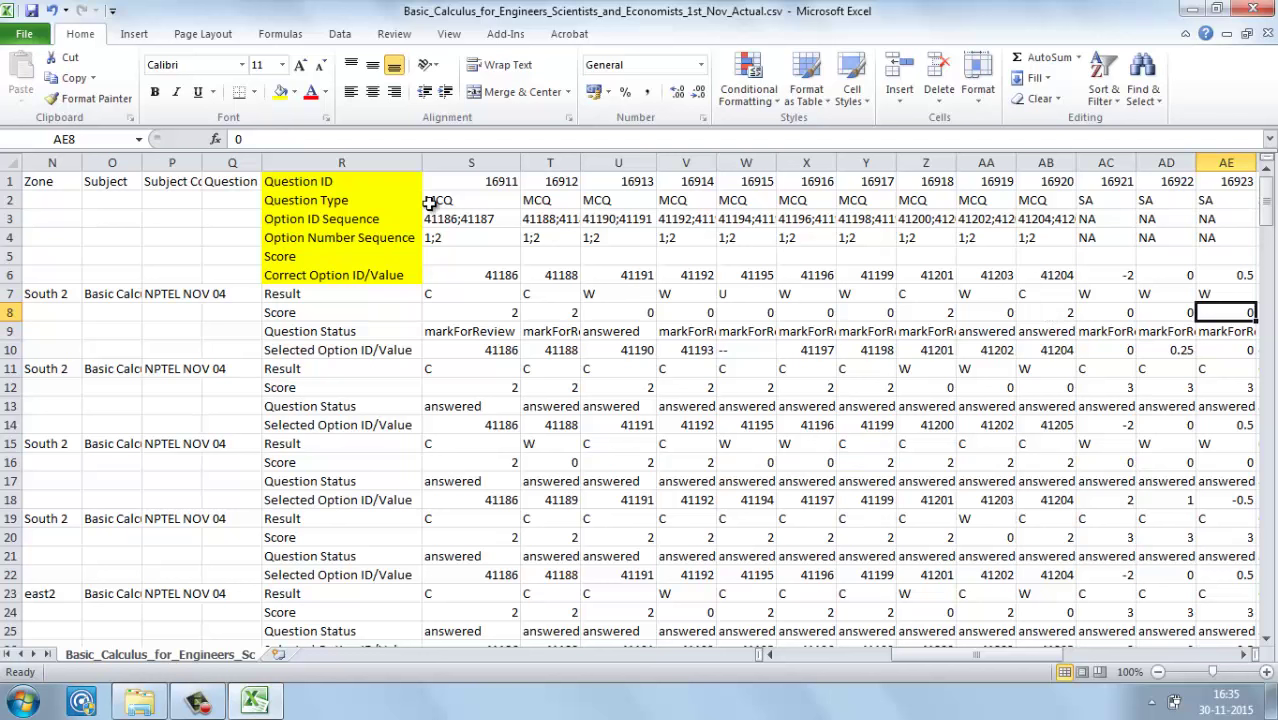
{"action": "left_click", "coordinate": [456, 279]}
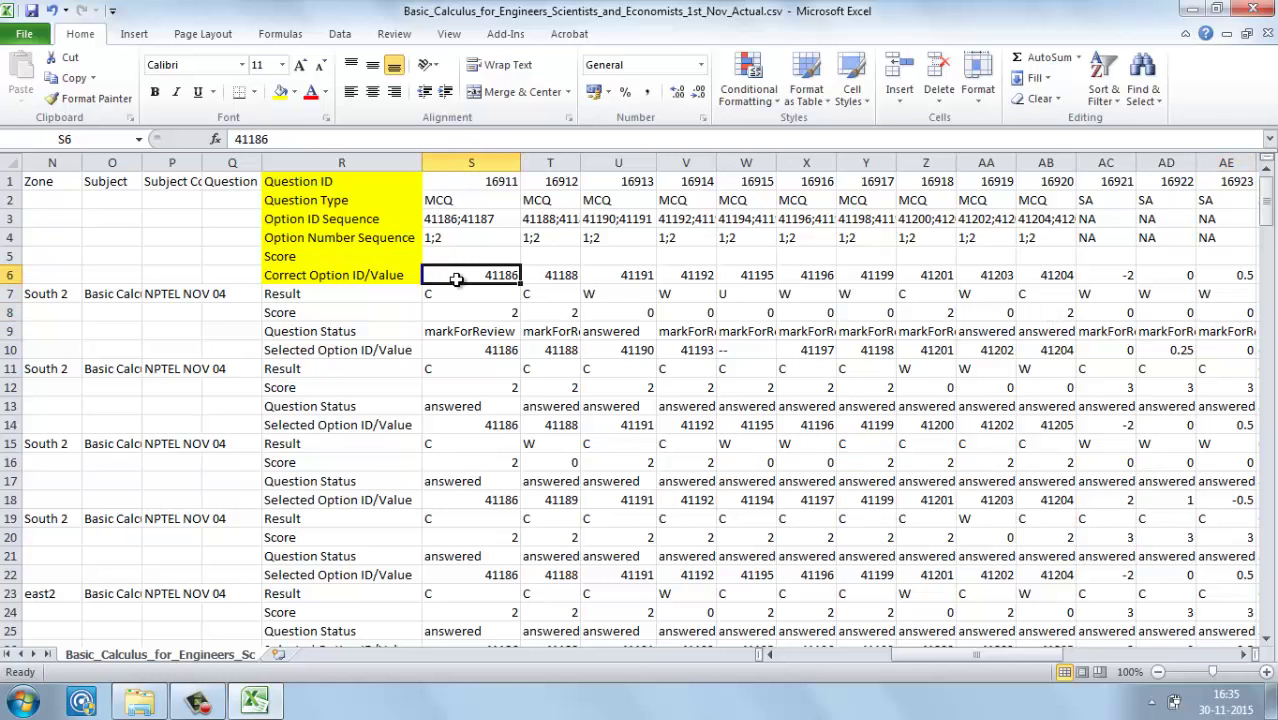
{"action": "left_click", "coordinate": [453, 350]}
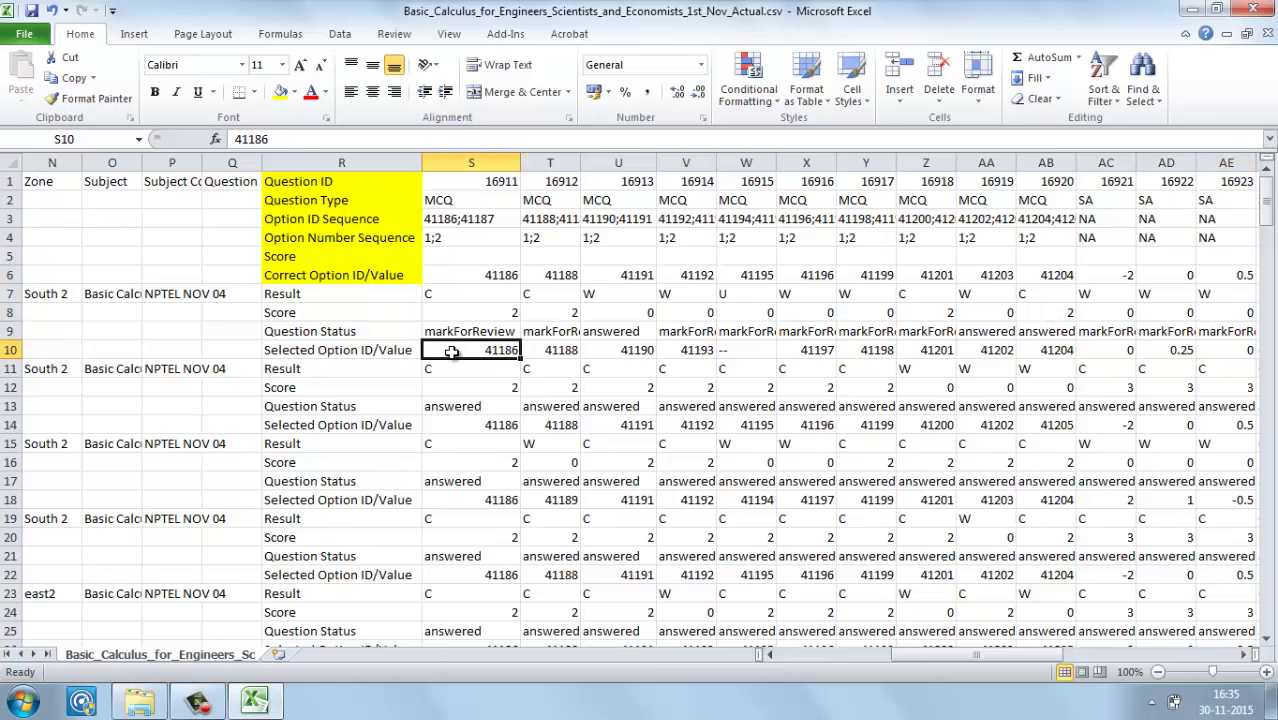
{"action": "left_click", "coordinate": [481, 274]}
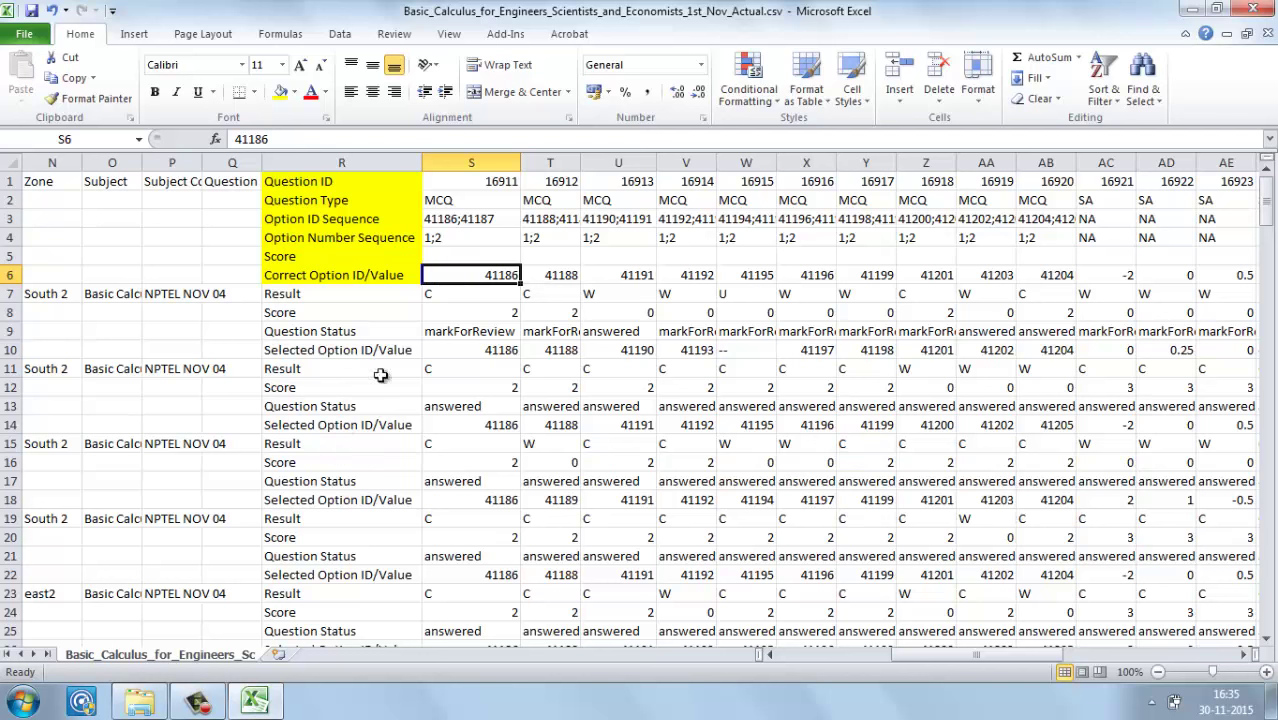
{"action": "left_click", "coordinate": [552, 274]}
{"action": "key", "text": "Right"}
{"action": "key", "text": "Right"}
{"action": "key", "text": "Right"}
{"action": "key", "text": "Right"}
{"action": "key", "text": "Right"}
{"action": "key", "text": "Right"}
{"action": "key", "text": "Right"}
{"action": "key", "text": "Right"}
{"action": "key", "text": "Right"}
{"action": "key", "text": "Right"}
{"action": "key", "text": "Right"}
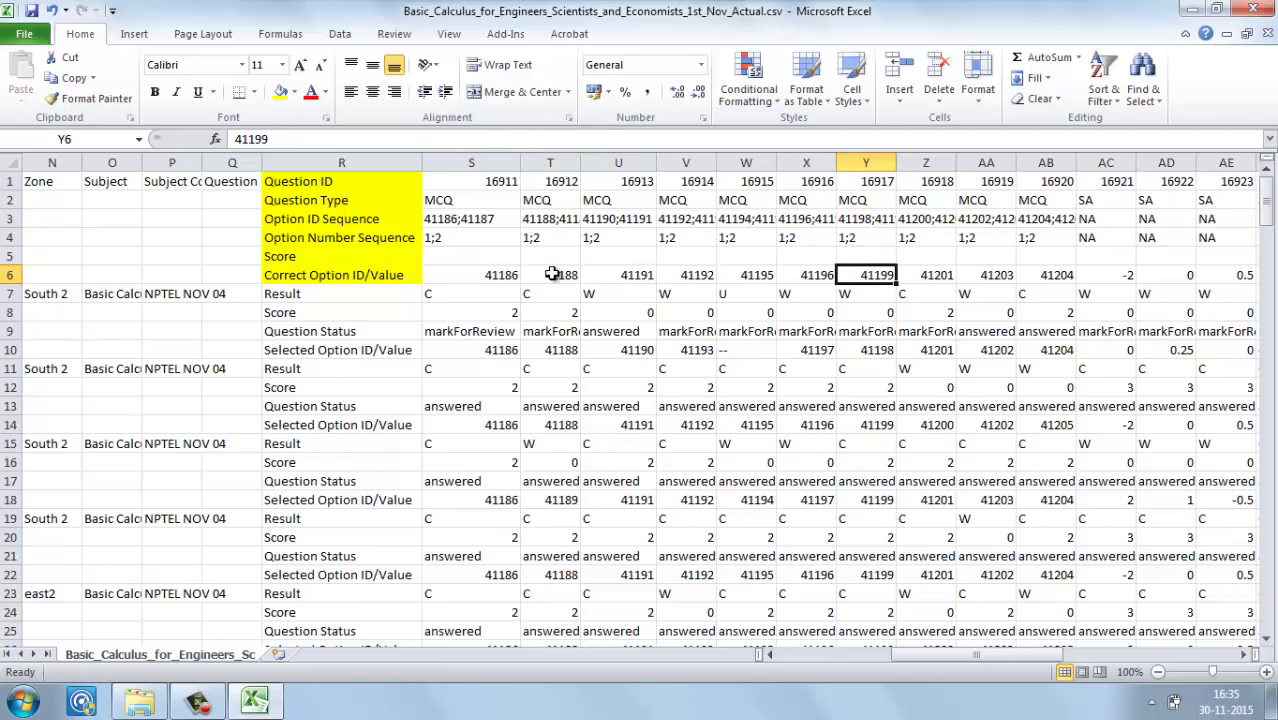
{"action": "key", "text": "Right"}
{"action": "key", "text": "Right"}
{"action": "key", "text": "Right"}
{"action": "key", "text": "Right"}
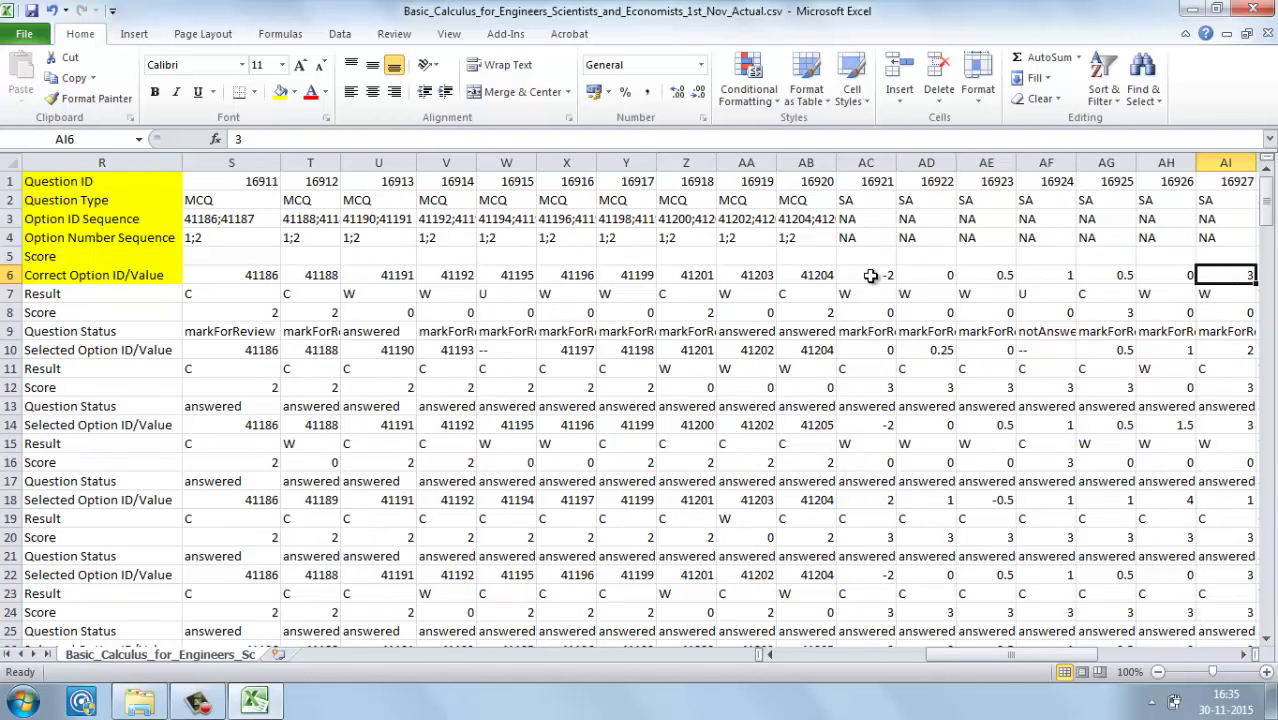
{"action": "left_click", "coordinate": [870, 274]}
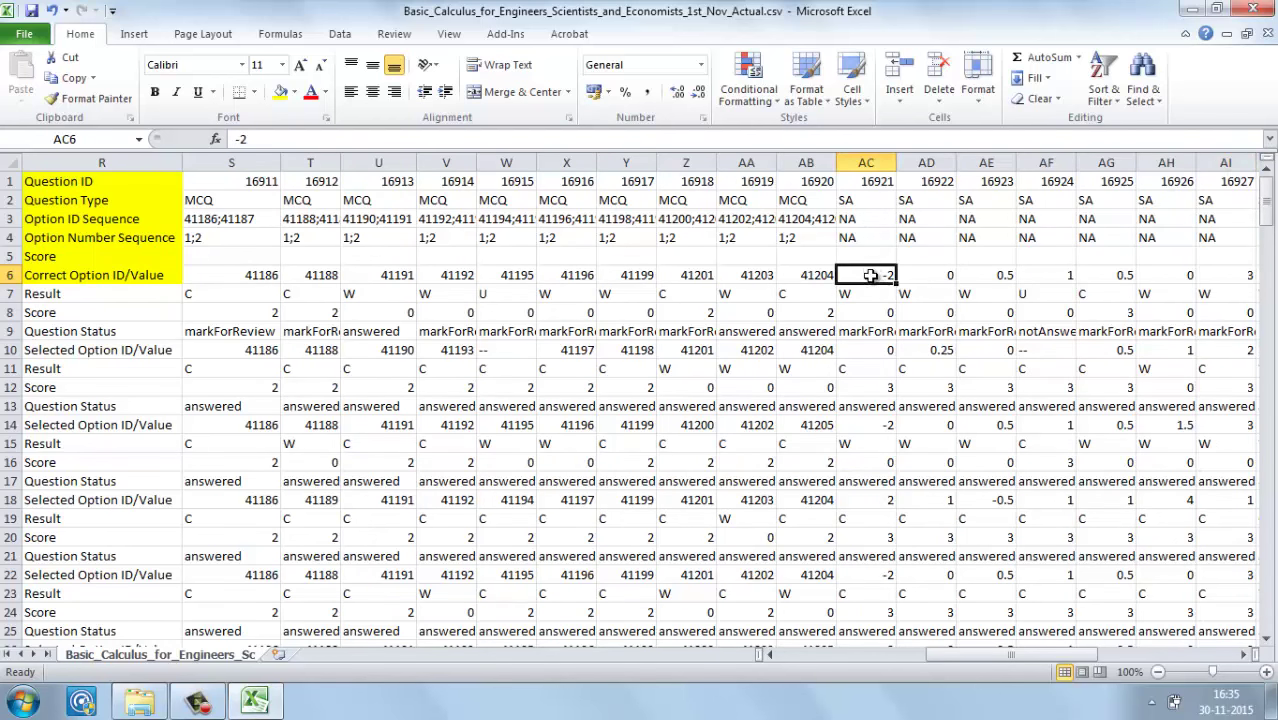
{"action": "left_click", "coordinate": [860, 200]}
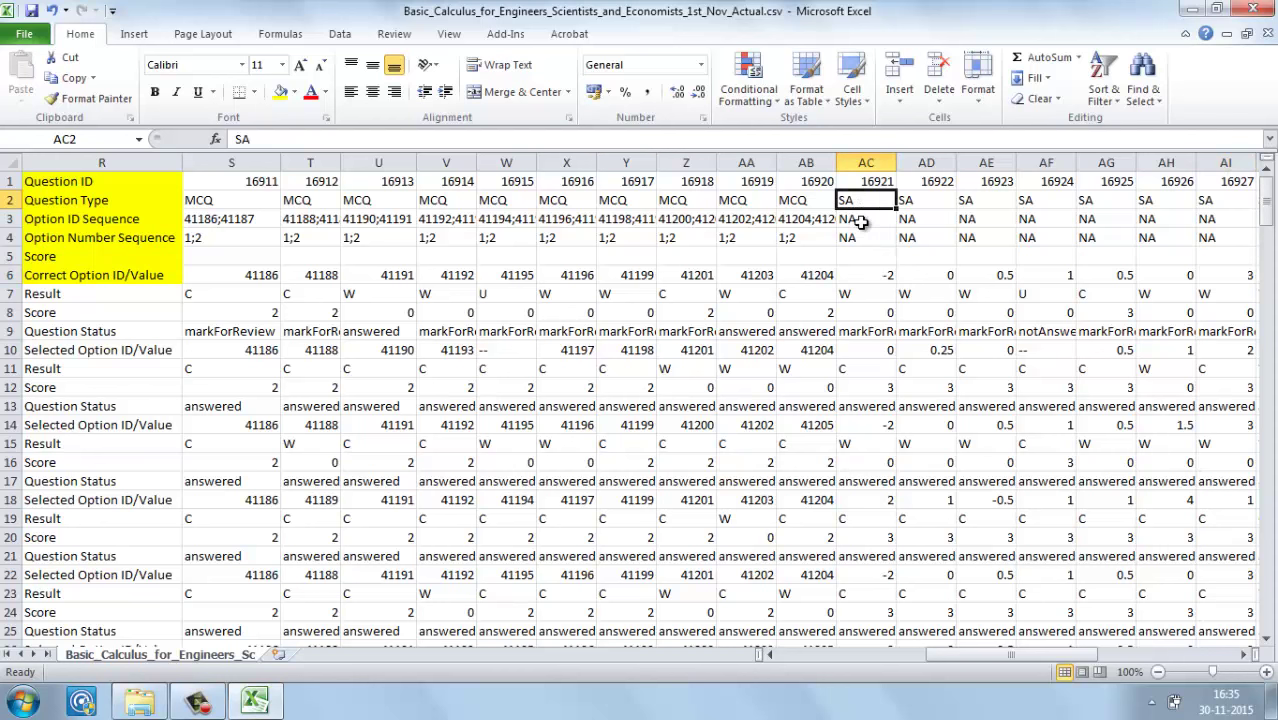
{"action": "left_click", "coordinate": [858, 221]}
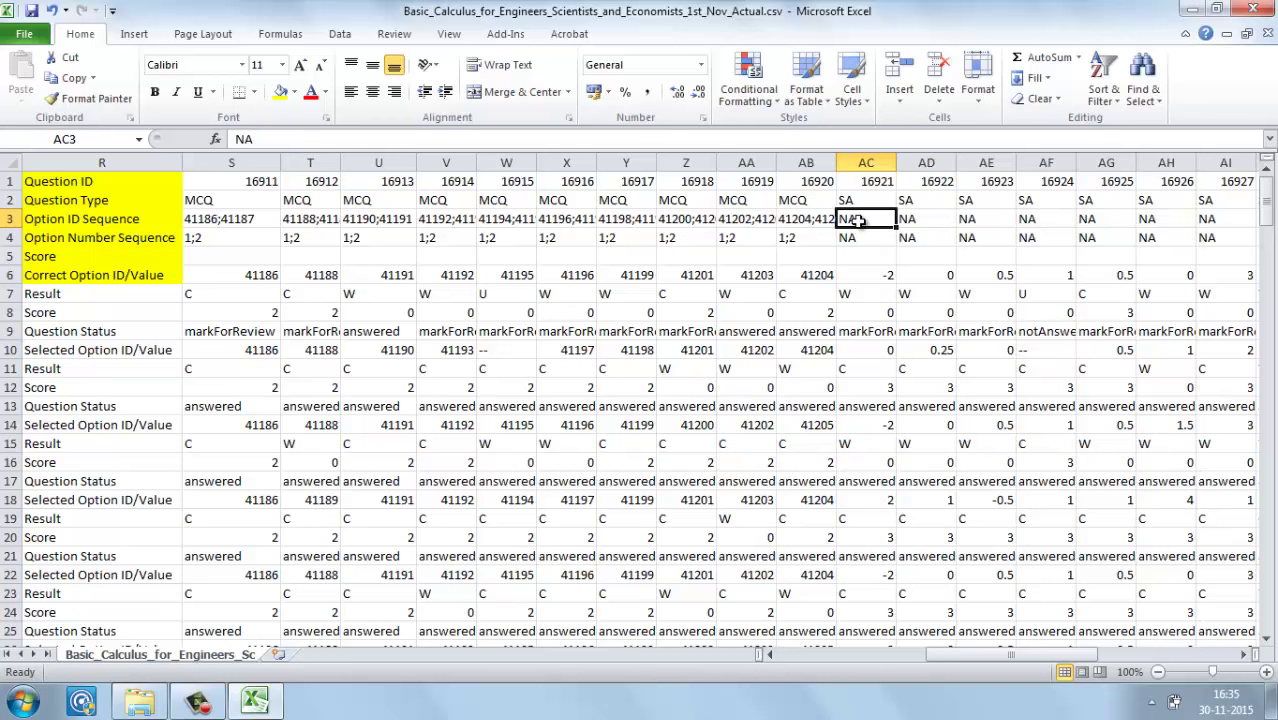
{"action": "left_click", "coordinate": [873, 280]}
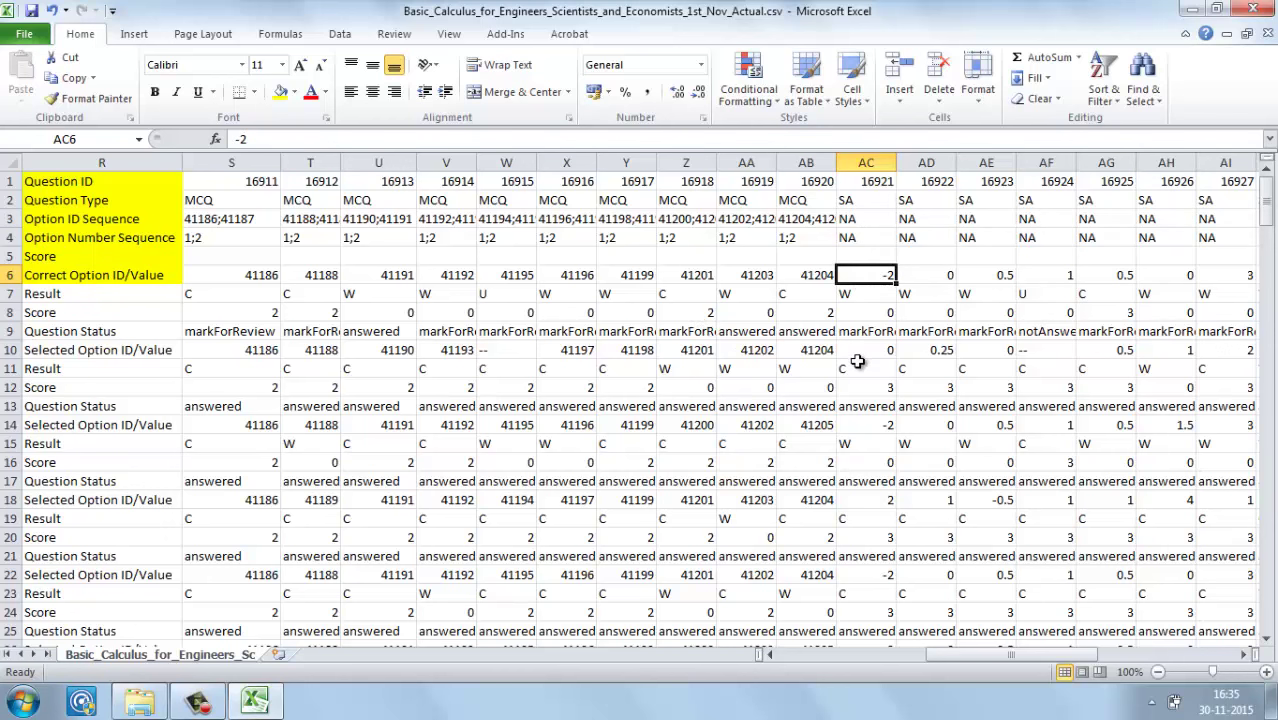
{"action": "left_click", "coordinate": [144, 349]}
{"action": "key", "text": "shift+Right"}
{"action": "key", "text": "shift+Right"}
{"action": "key", "text": "shift+Right"}
{"action": "key", "text": "shift+Right"}
{"action": "key", "text": "shift+Right"}
{"action": "key", "text": "shift+Right"}
{"action": "key", "text": "shift+Right"}
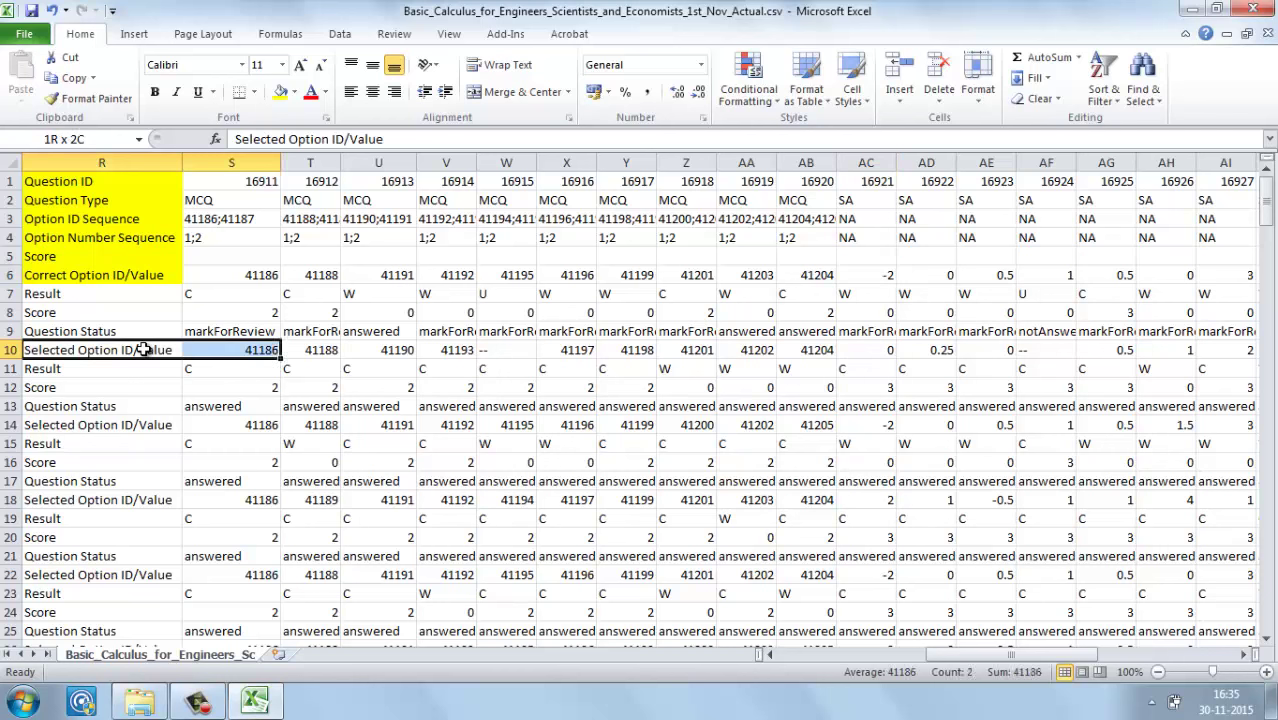
{"action": "key", "text": "shift+Right"}
{"action": "key", "text": "shift+Right"}
{"action": "key", "text": "shift+Right"}
{"action": "key", "text": "shift+Right"}
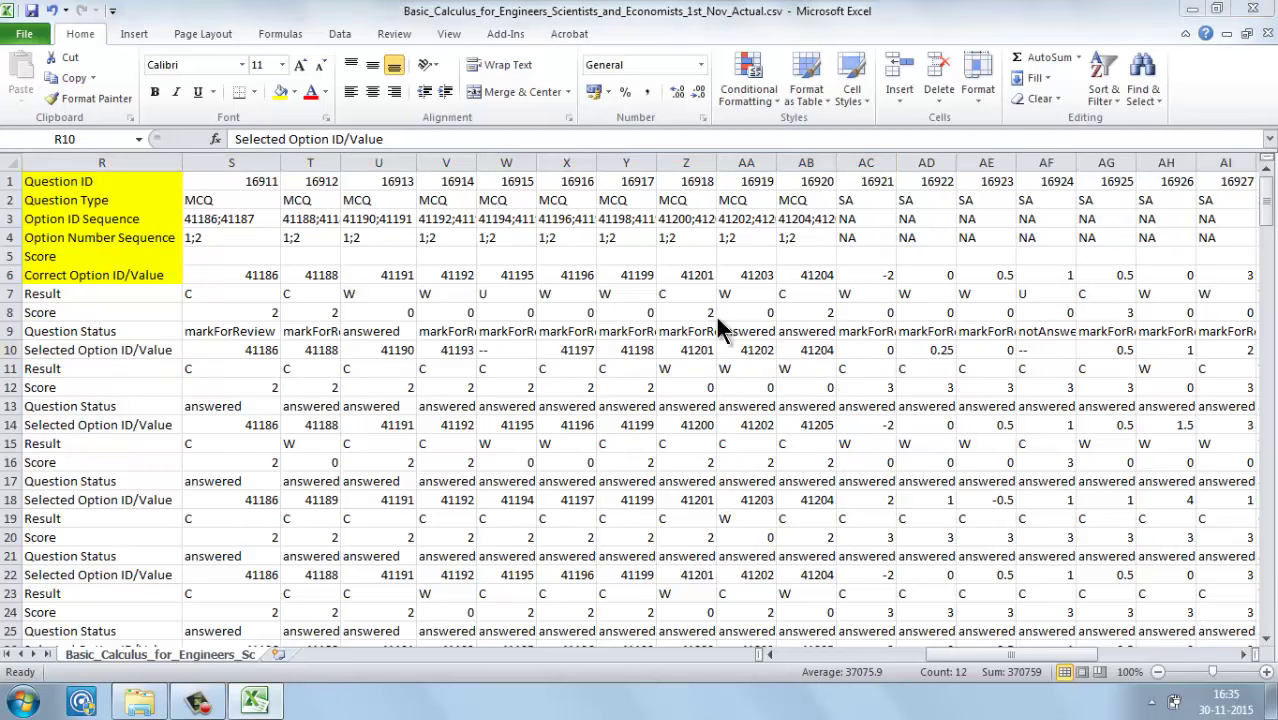
{"action": "left_click", "coordinate": [886, 312]}
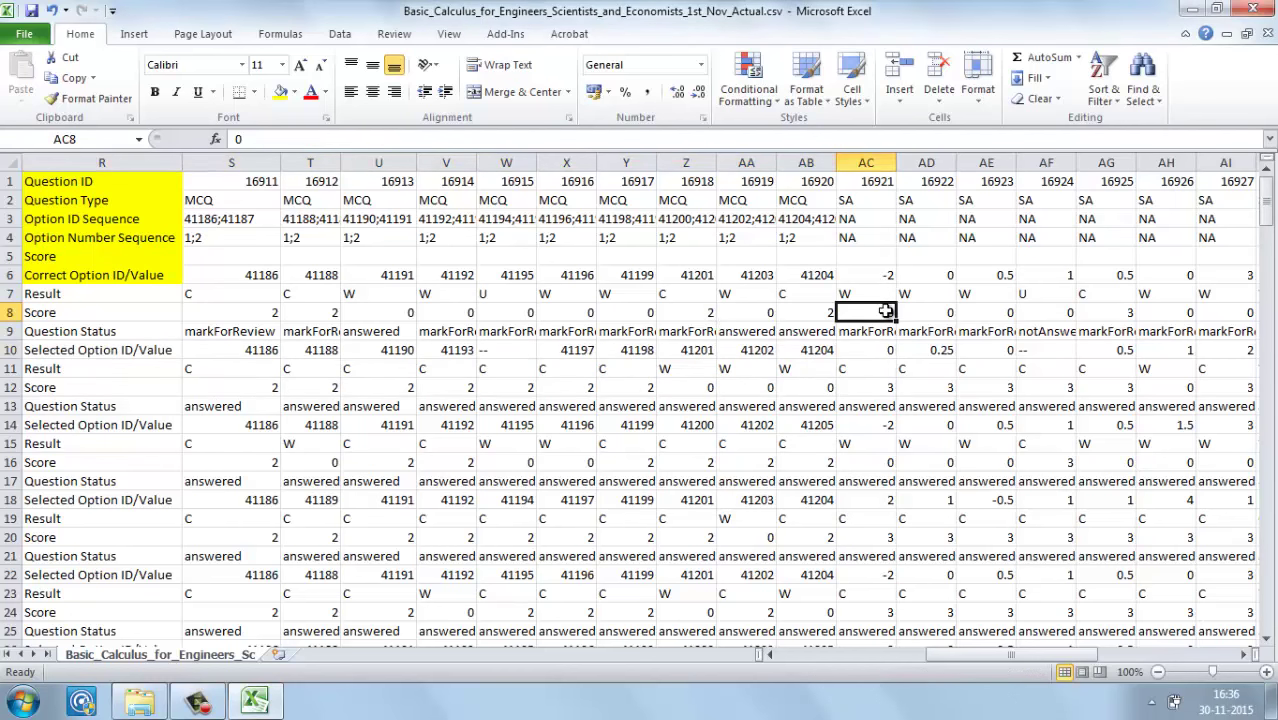
{"action": "left_click", "coordinate": [926, 311]}
{"action": "left_click", "coordinate": [866, 311]}
{"action": "left_click", "coordinate": [865, 349]}
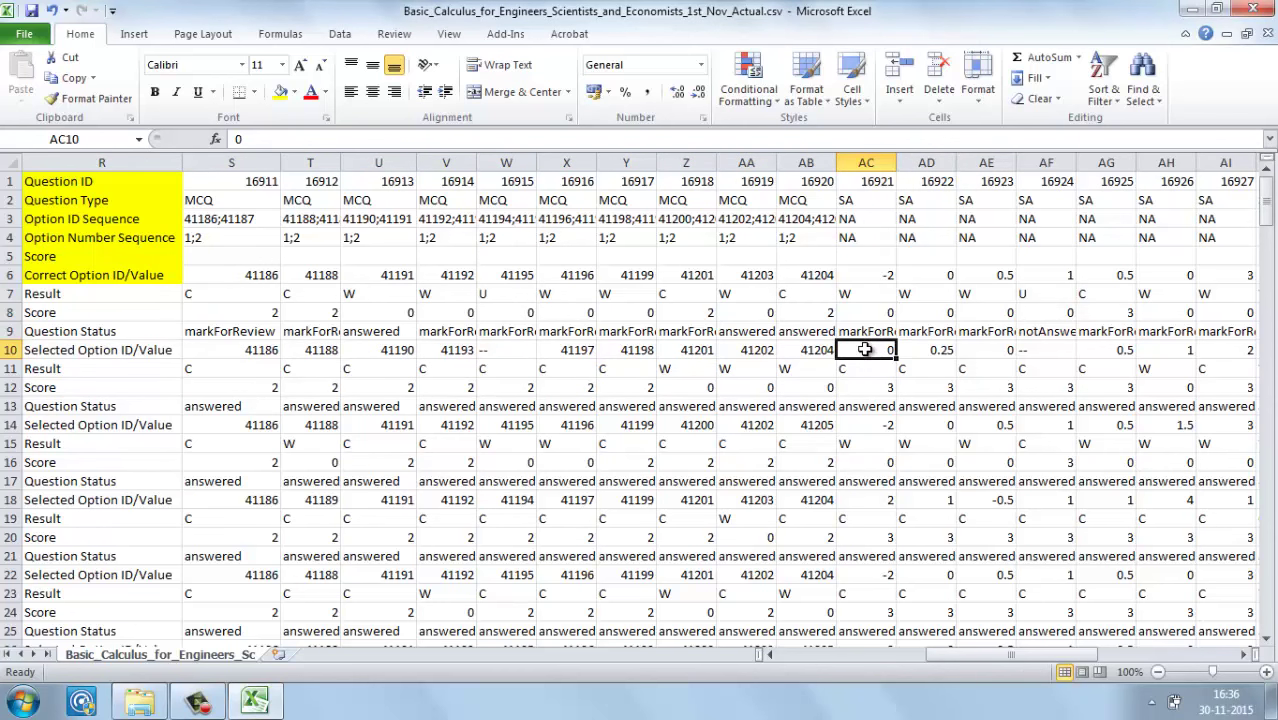
{"action": "left_click", "coordinate": [868, 538]}
{"action": "key", "text": "Down"}
{"action": "key", "text": "Down"}
{"action": "key", "text": "Down"}
{"action": "key", "text": "Down"}
{"action": "key", "text": "Down"}
{"action": "key", "text": "Down"}
{"action": "key", "text": "Down"}
{"action": "key", "text": "Down"}
{"action": "key", "text": "Down"}
{"action": "key", "text": "Down"}
{"action": "key", "text": "Down"}
{"action": "key", "text": "Down"}
{"action": "key", "text": "Down"}
{"action": "key", "text": "Down"}
{"action": "key", "text": "Down"}
{"action": "key", "text": "Down"}
{"action": "key", "text": "Down"}
{"action": "key", "text": "Down"}
{"action": "key", "text": "Down"}
{"action": "key", "text": "Down"}
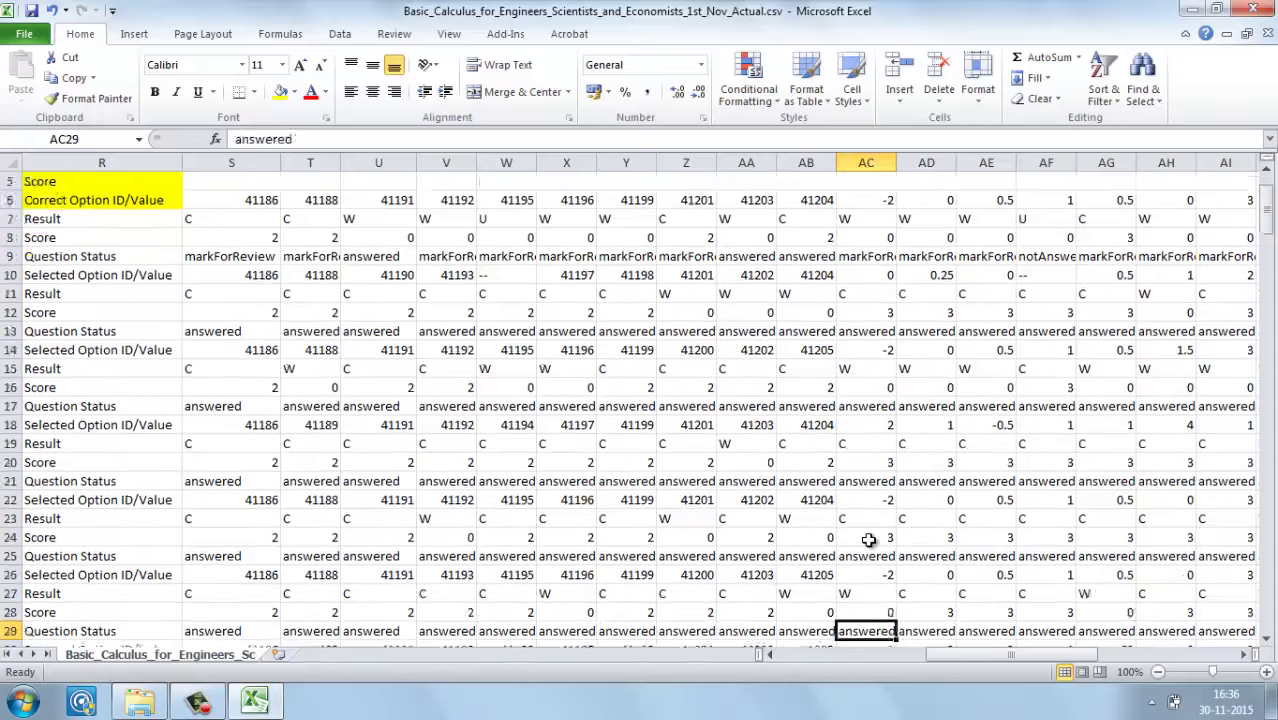
{"action": "key", "text": "Down"}
{"action": "key", "text": "Down"}
{"action": "key", "text": "Down"}
{"action": "key", "text": "Up"}
{"action": "key", "text": "Up"}
{"action": "key", "text": "Up"}
{"action": "key", "text": "Up"}
{"action": "key", "text": "Up"}
{"action": "key", "text": "Up"}
{"action": "key", "text": "Up"}
{"action": "key", "text": "Up"}
{"action": "key", "text": "Up"}
{"action": "key", "text": "Up"}
{"action": "key", "text": "Up"}
{"action": "key", "text": "Up"}
{"action": "key", "text": "Up"}
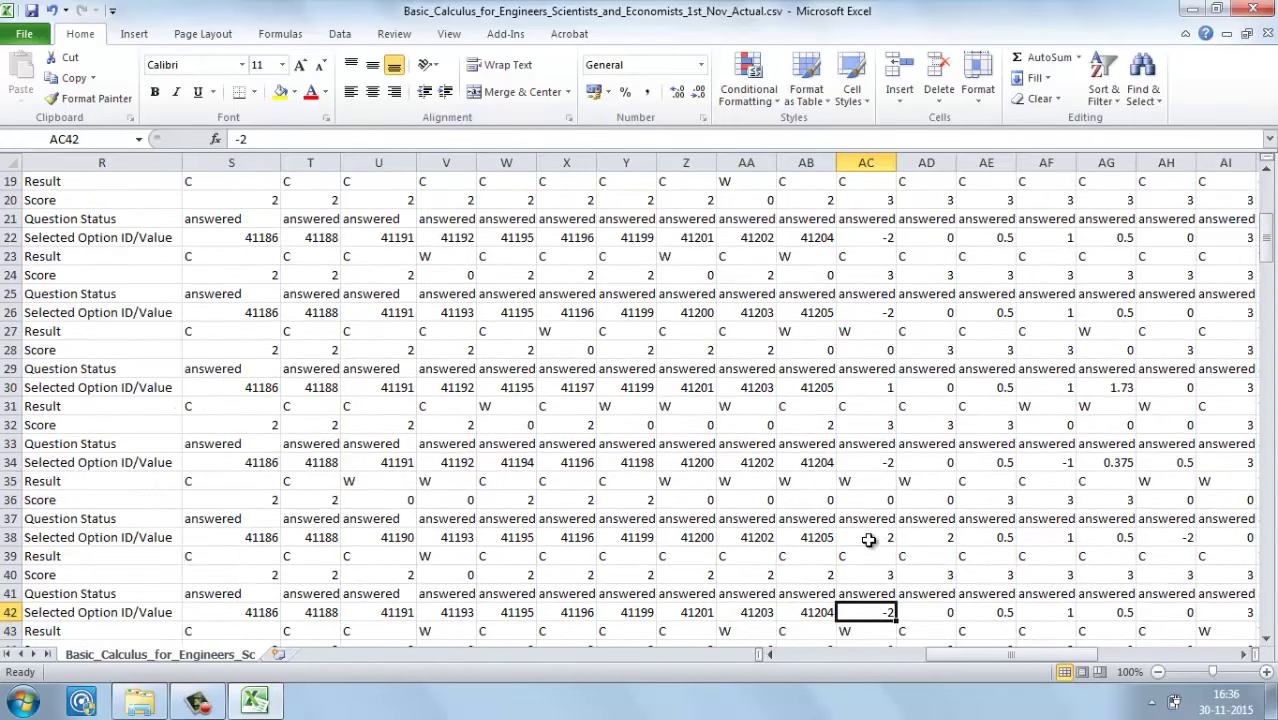
{"action": "key", "text": "Up"}
{"action": "key", "text": "Up"}
{"action": "key", "text": "Up"}
{"action": "key", "text": "Up"}
{"action": "key", "text": "Up"}
{"action": "key", "text": "Up"}
{"action": "key", "text": "Up"}
{"action": "key", "text": "Up"}
{"action": "key", "text": "Up"}
{"action": "key", "text": "Up"}
{"action": "key", "text": "Up"}
{"action": "key", "text": "Up"}
{"action": "key", "text": "Up"}
{"action": "key", "text": "Up"}
{"action": "key", "text": "Up"}
{"action": "key", "text": "Up"}
{"action": "key", "text": "Up"}
{"action": "key", "text": "Up"}
{"action": "key", "text": "Up"}
{"action": "key", "text": "Up"}
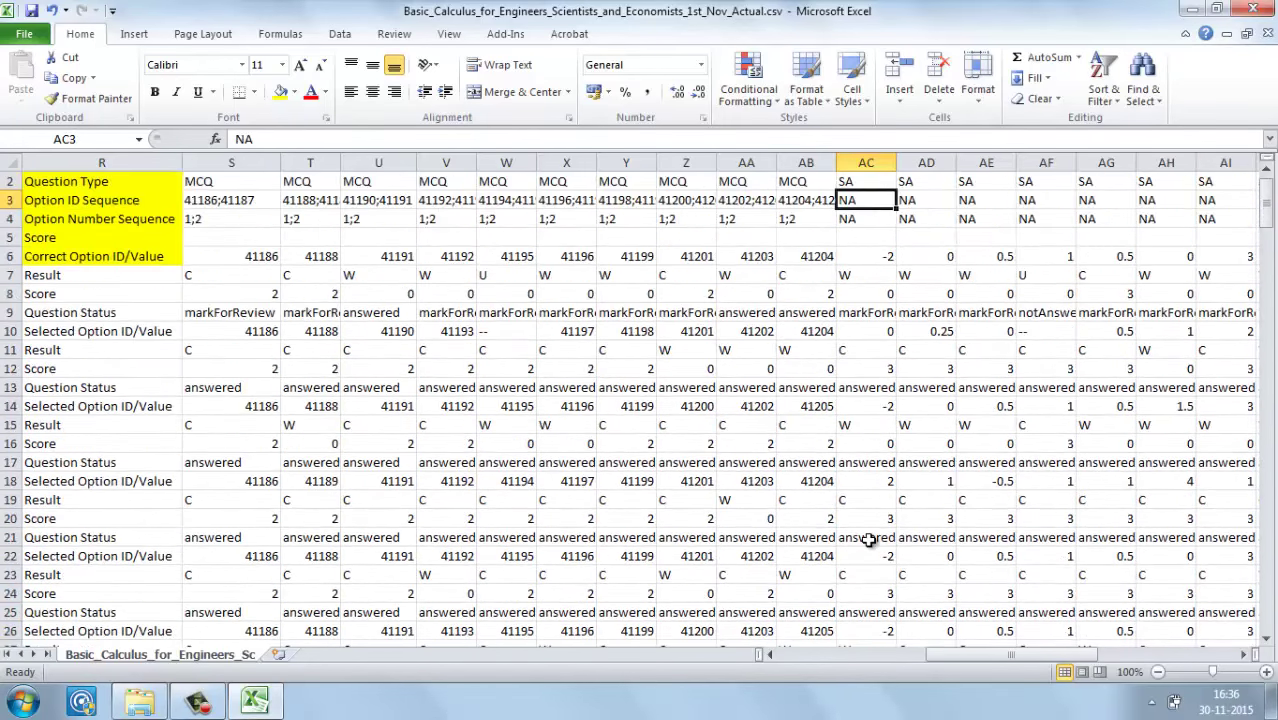
{"action": "key", "text": "Up"}
{"action": "key", "text": "Up"}
{"action": "key", "text": "Down"}
{"action": "key", "text": "Down"}
{"action": "key", "text": "Down"}
{"action": "key", "text": "Down"}
{"action": "key", "text": "Down"}
{"action": "key", "text": "Down"}
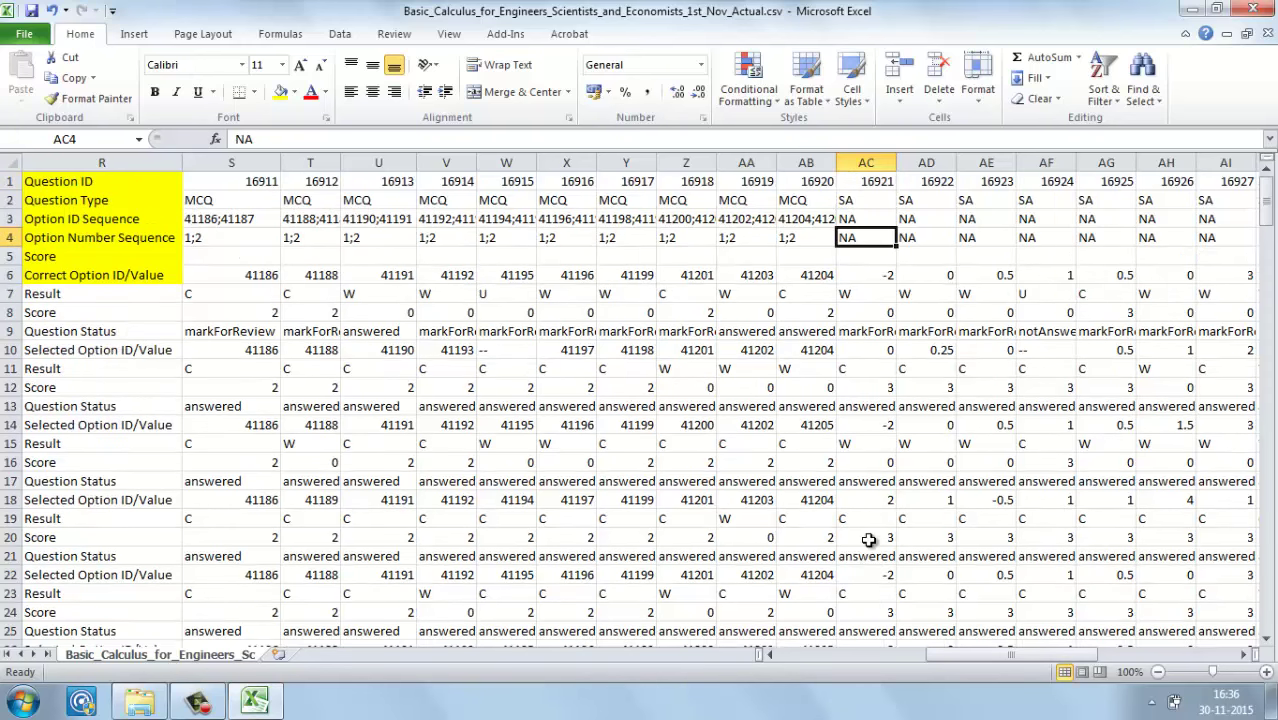
{"action": "key", "text": "Down"}
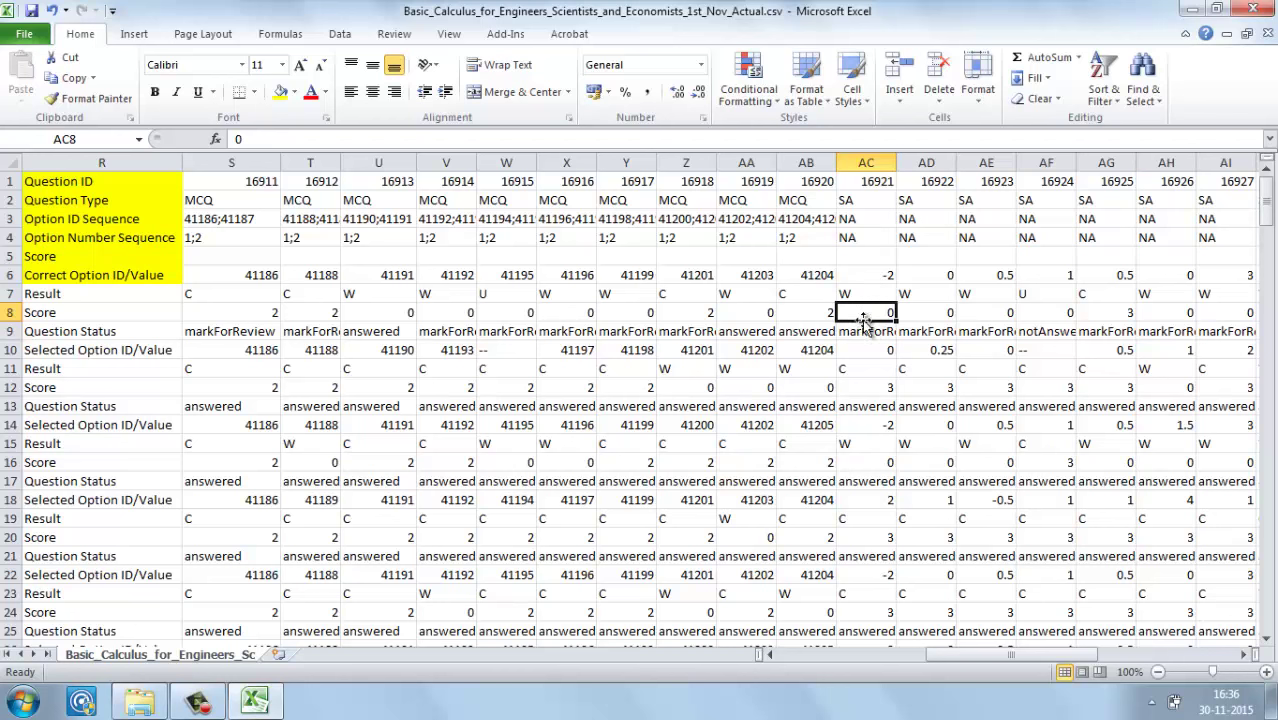
{"action": "left_click", "coordinate": [856, 350]}
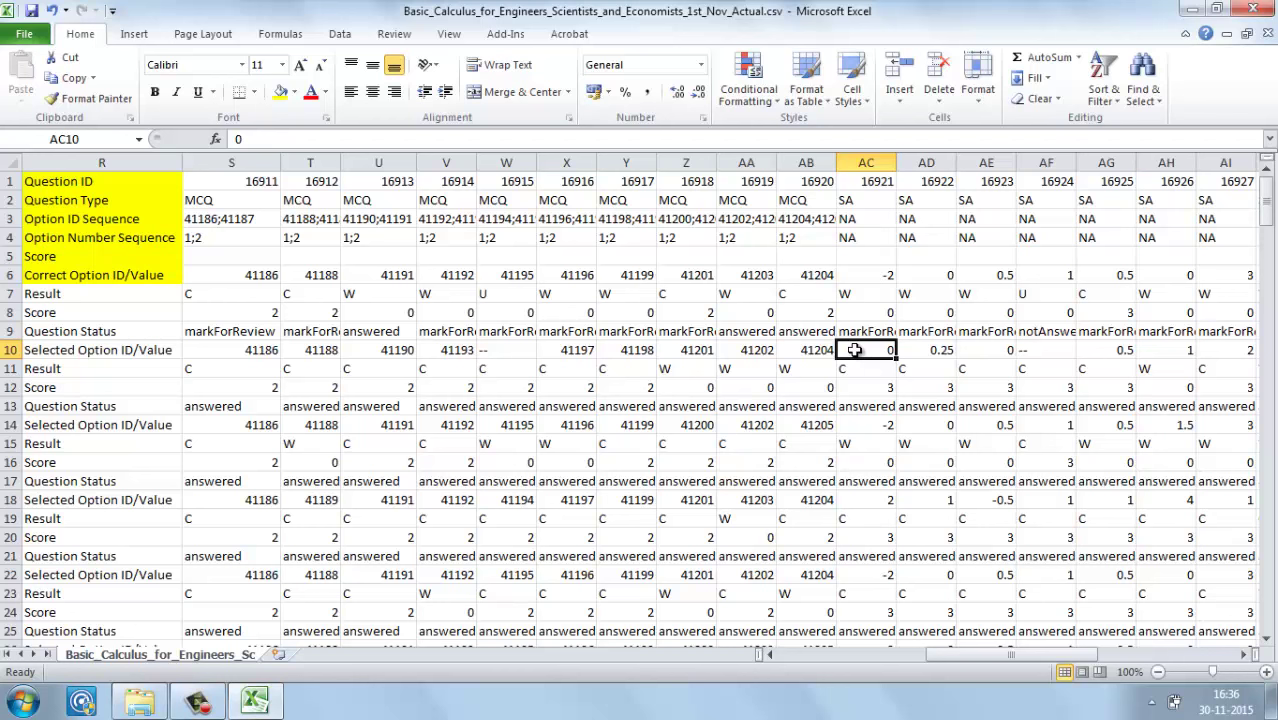
{"action": "left_click", "coordinate": [863, 313]}
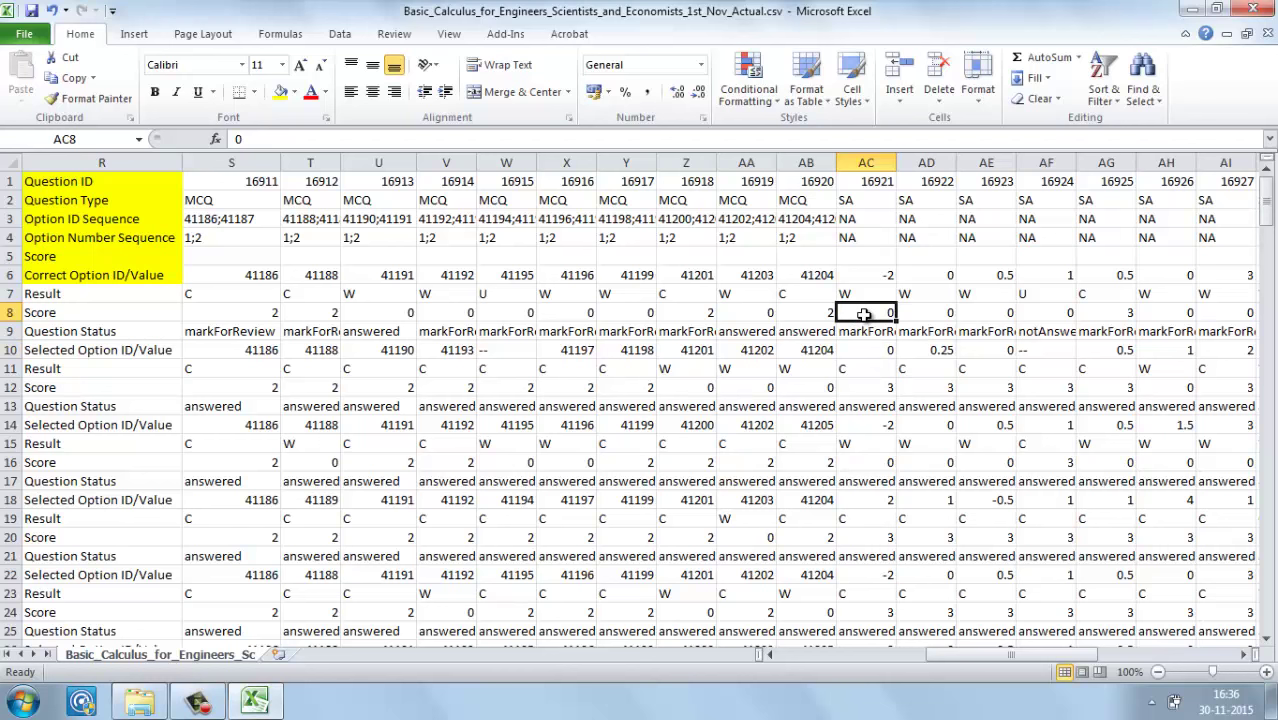
{"action": "left_click", "coordinate": [863, 295]}
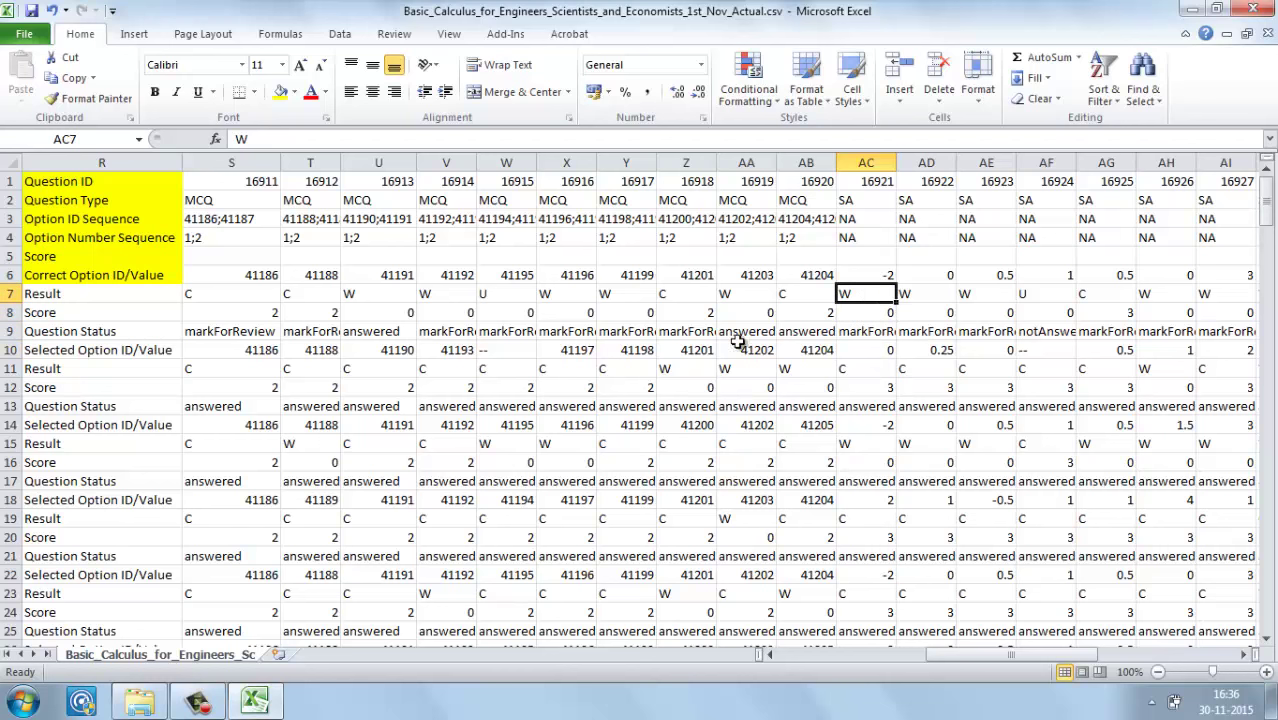
{"action": "left_click", "coordinate": [197, 706]}
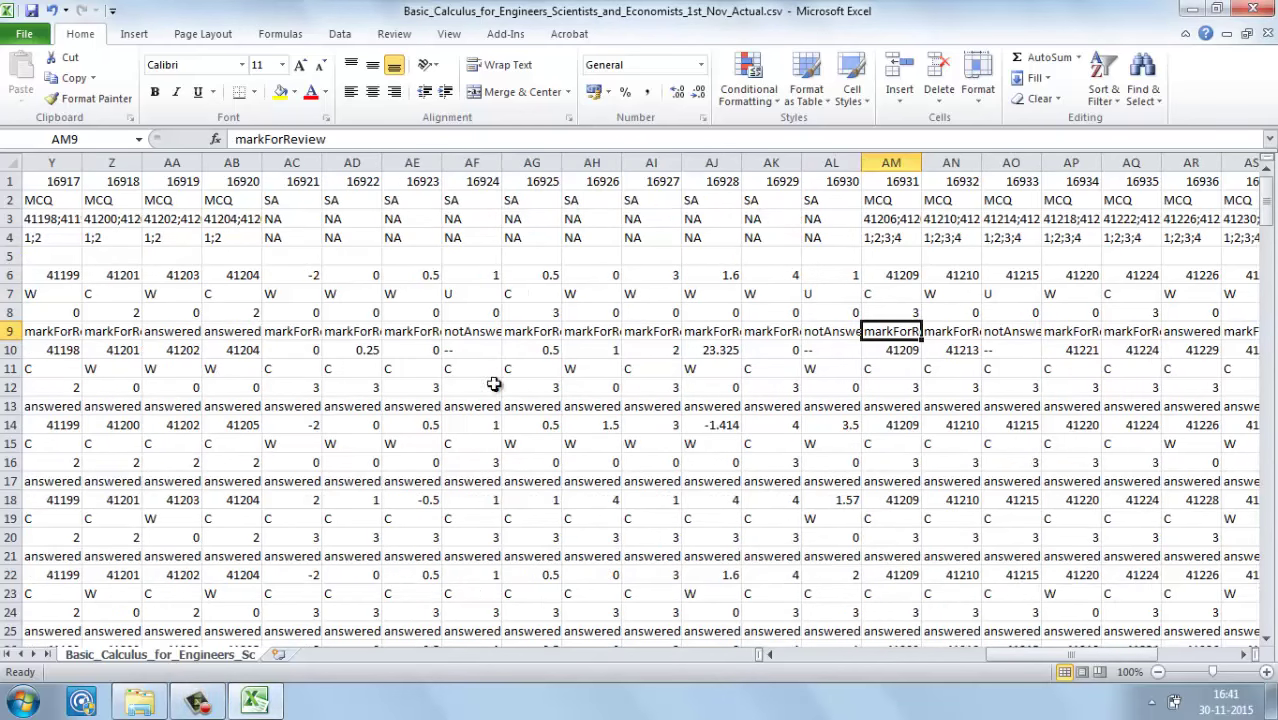
Step: Enter -2 as the AC8 score, then verify it against AC6's correct value and AC7's result W
{"action": "left_click", "coordinate": [315, 279]}
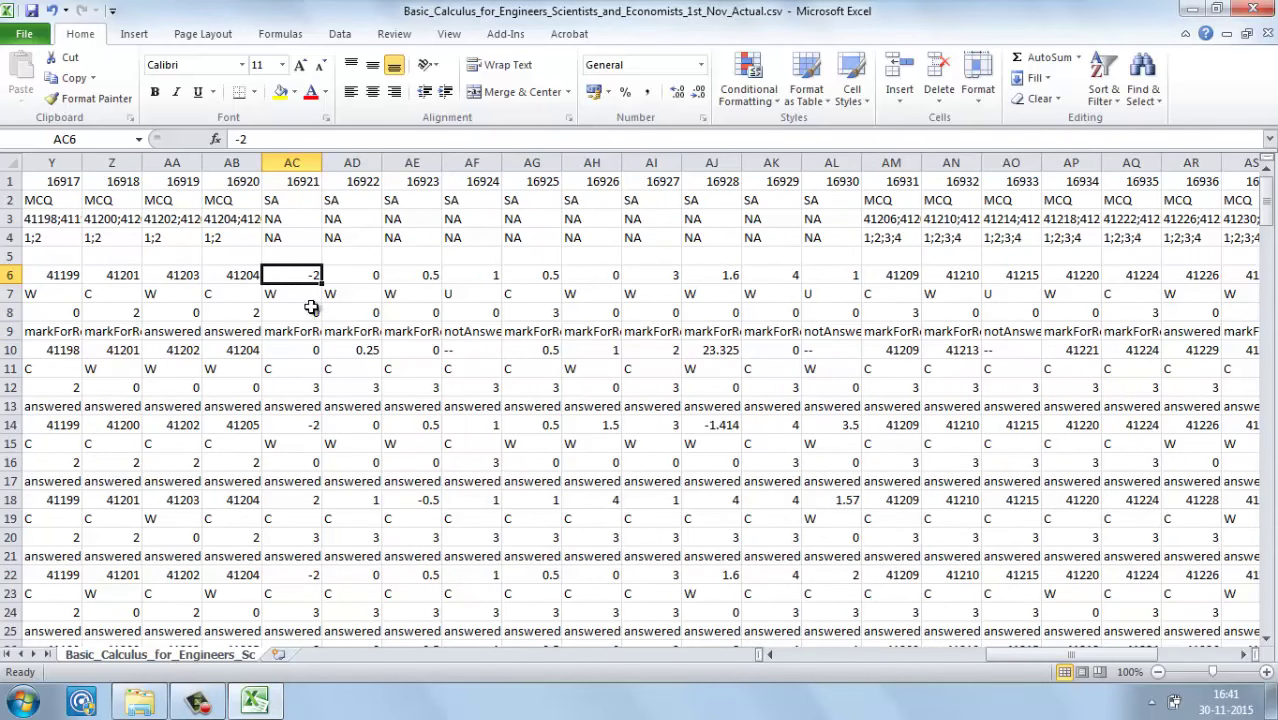
{"action": "left_click", "coordinate": [310, 312]}
{"action": "type", "text": "-2"}
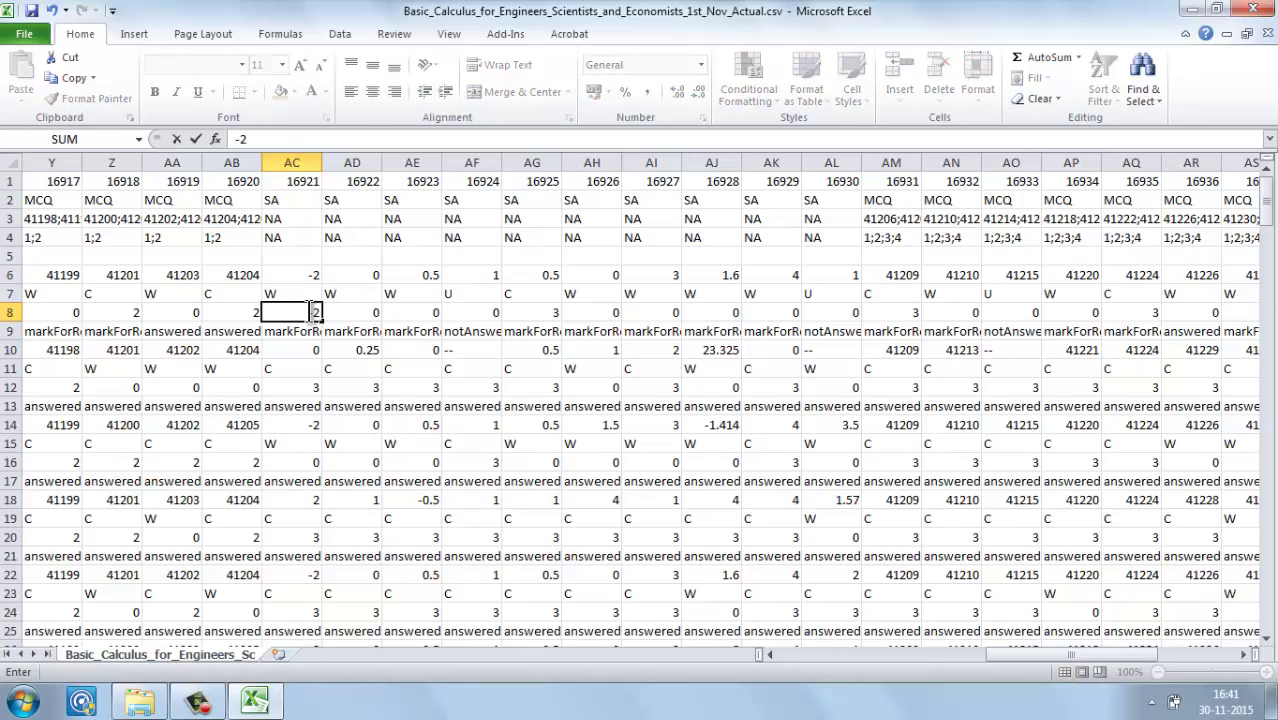
{"action": "key", "text": "Return"}
{"action": "double_click", "coordinate": [310, 312]}
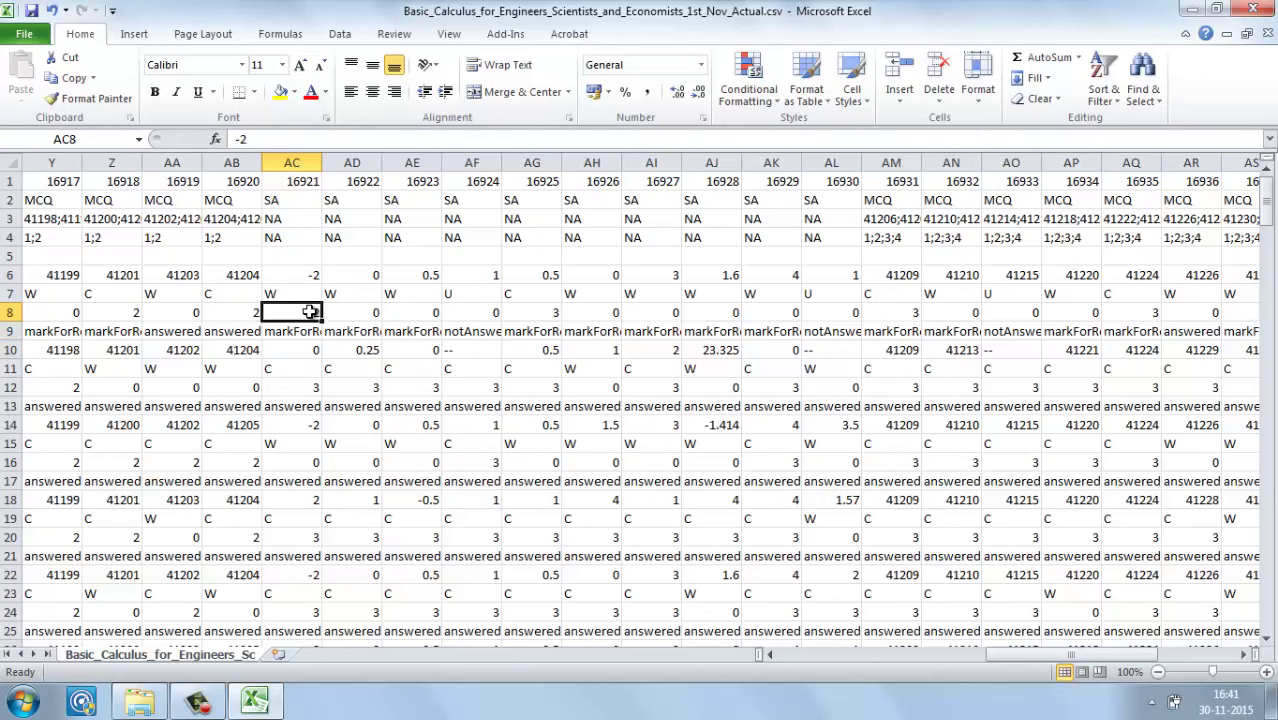
{"action": "key", "text": "Escape"}
{"action": "left_click", "coordinate": [305, 273]}
{"action": "left_click", "coordinate": [308, 316]}
{"action": "left_click", "coordinate": [307, 290]}
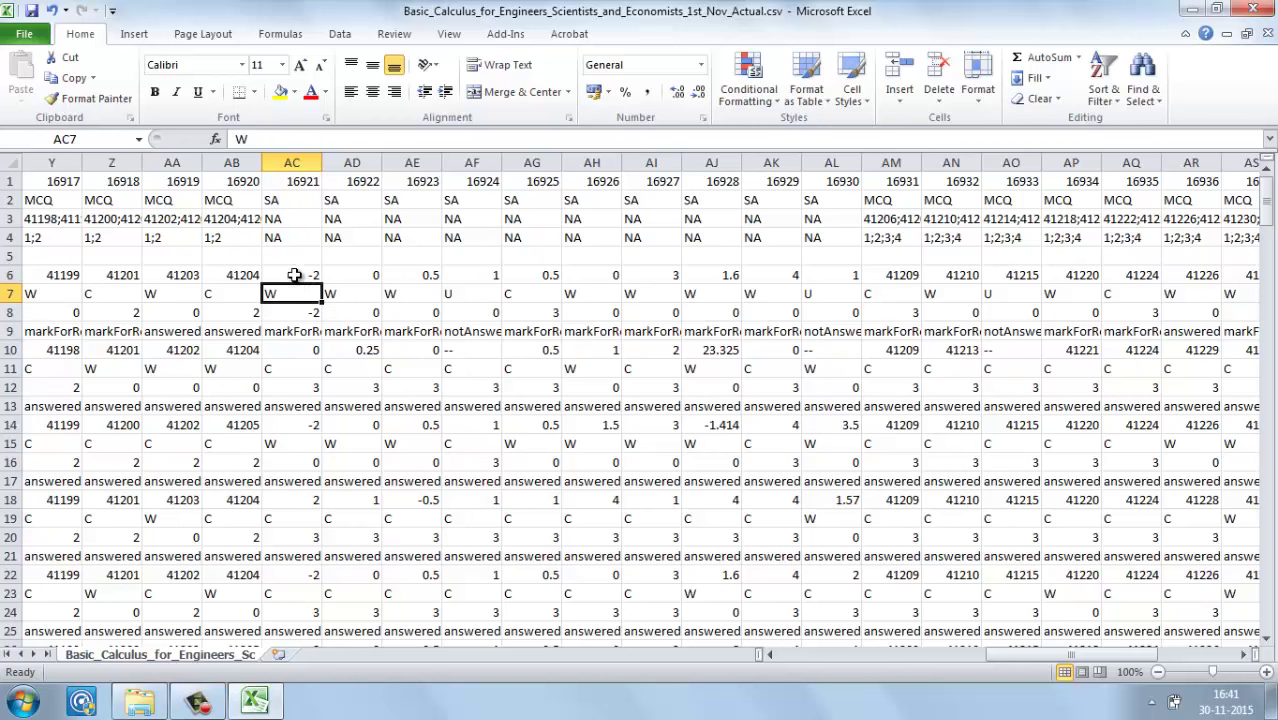
{"action": "left_click", "coordinate": [305, 313]}
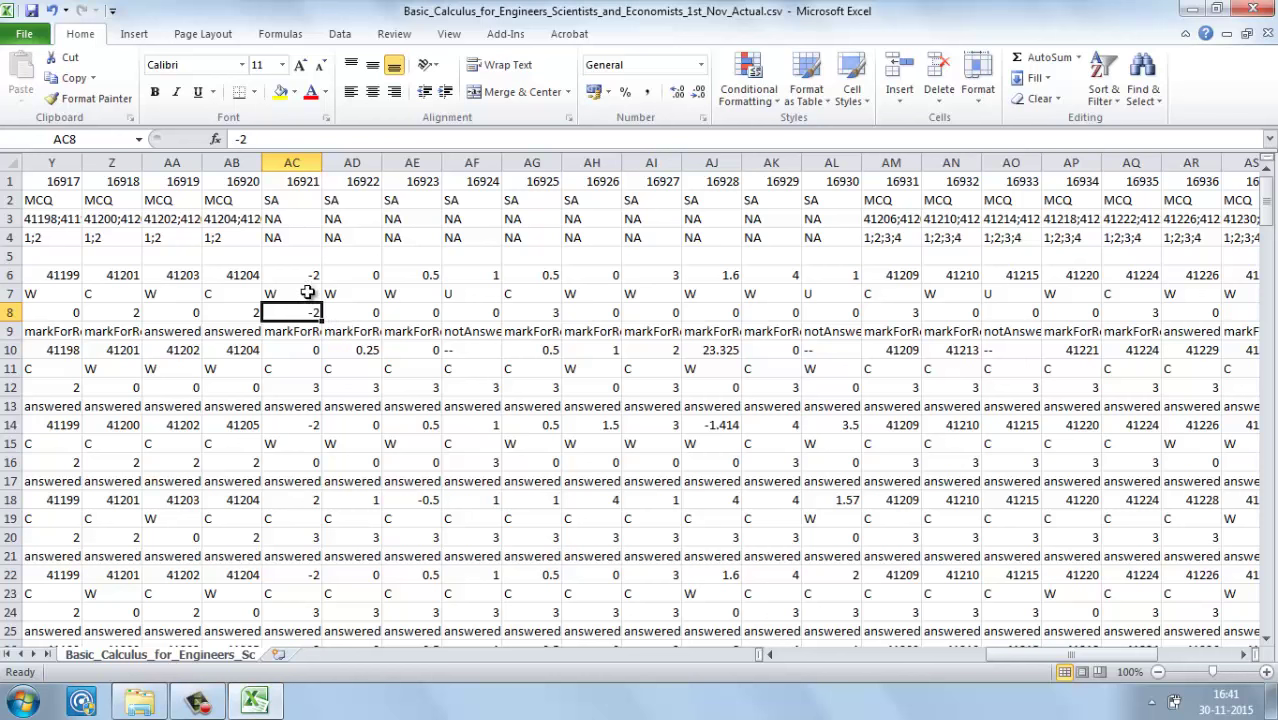
{"action": "left_click", "coordinate": [310, 277]}
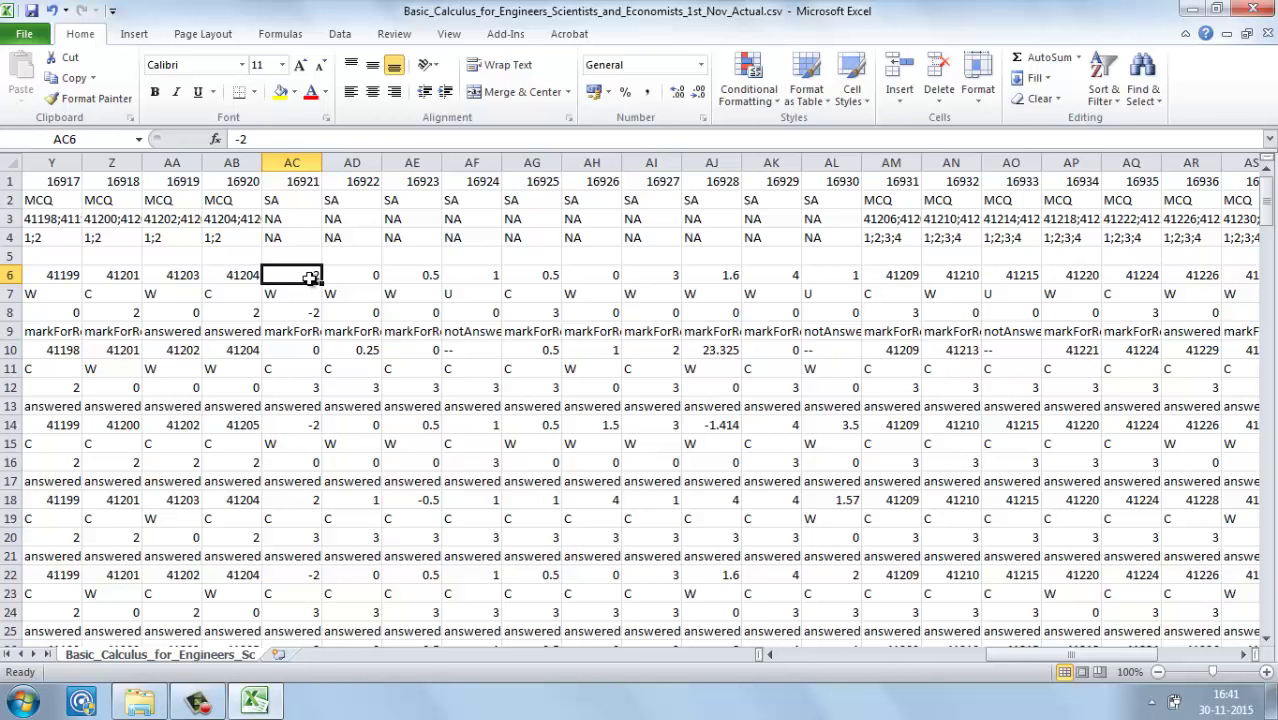
{"action": "key", "text": "Right"}
{"action": "key", "text": "Right"}
{"action": "key", "text": "Right"}
{"action": "key", "text": "Right"}
{"action": "key", "text": "Right"}
{"action": "key", "text": "Right"}
{"action": "key", "text": "Right"}
{"action": "key", "text": "Right"}
{"action": "key", "text": "Right"}
{"action": "key", "text": "Right"}
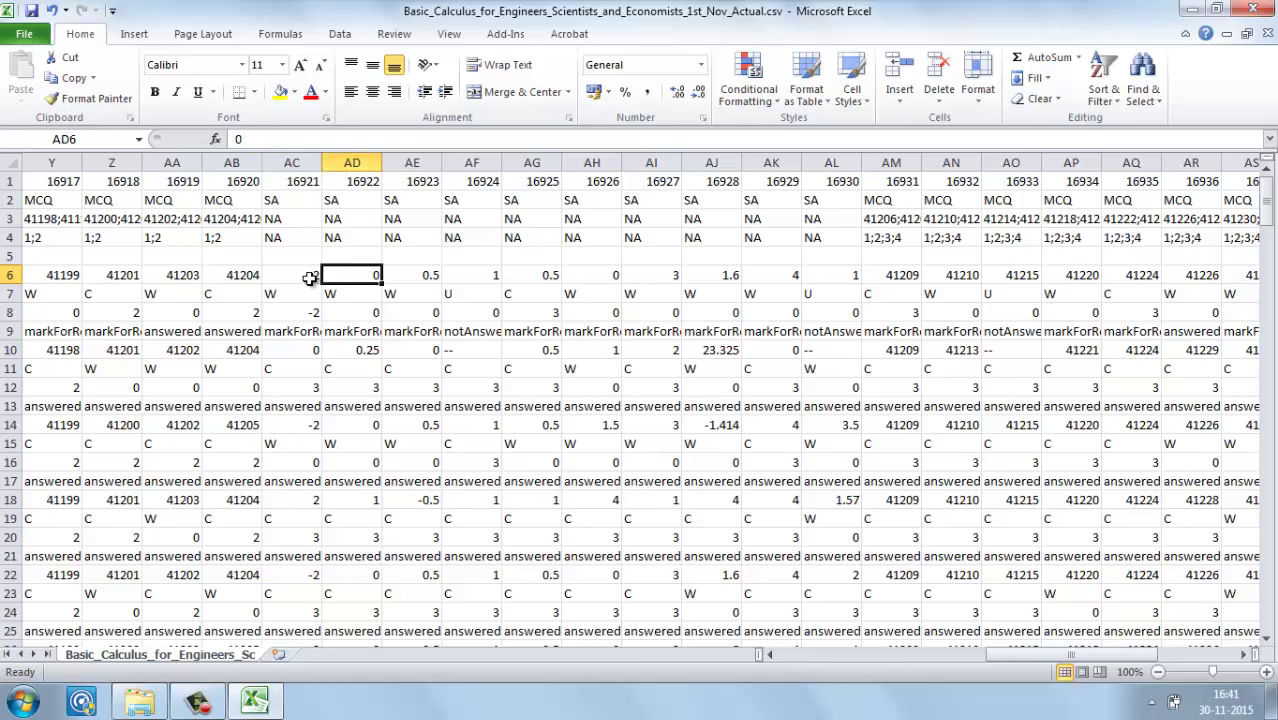
{"action": "key", "text": "Right"}
{"action": "key", "text": "Right"}
{"action": "key", "text": "Right"}
{"action": "key", "text": "Right"}
{"action": "key", "text": "Right"}
{"action": "key", "text": "Right"}
{"action": "key", "text": "Right"}
{"action": "key", "text": "Right"}
{"action": "key", "text": "Right"}
{"action": "key", "text": "Right"}
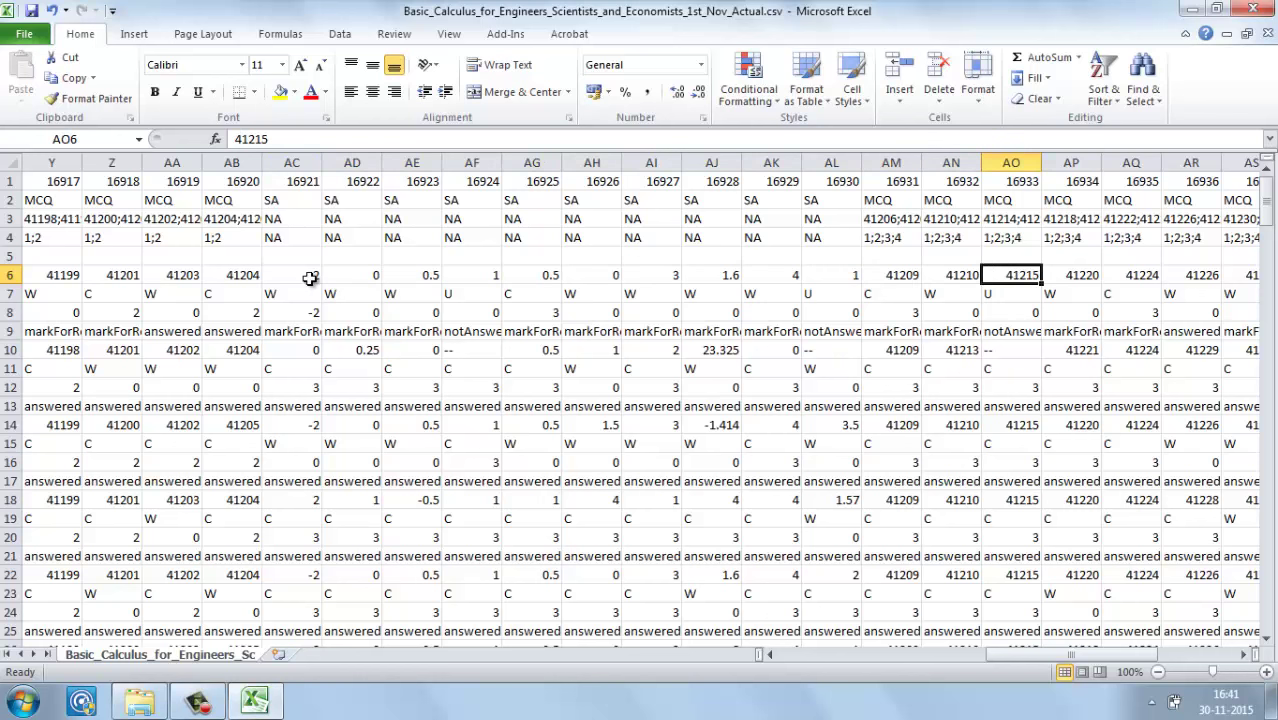
{"action": "key", "text": "Right"}
{"action": "key", "text": "Right"}
{"action": "key", "text": "Right"}
{"action": "key", "text": "Right"}
{"action": "key", "text": "Right"}
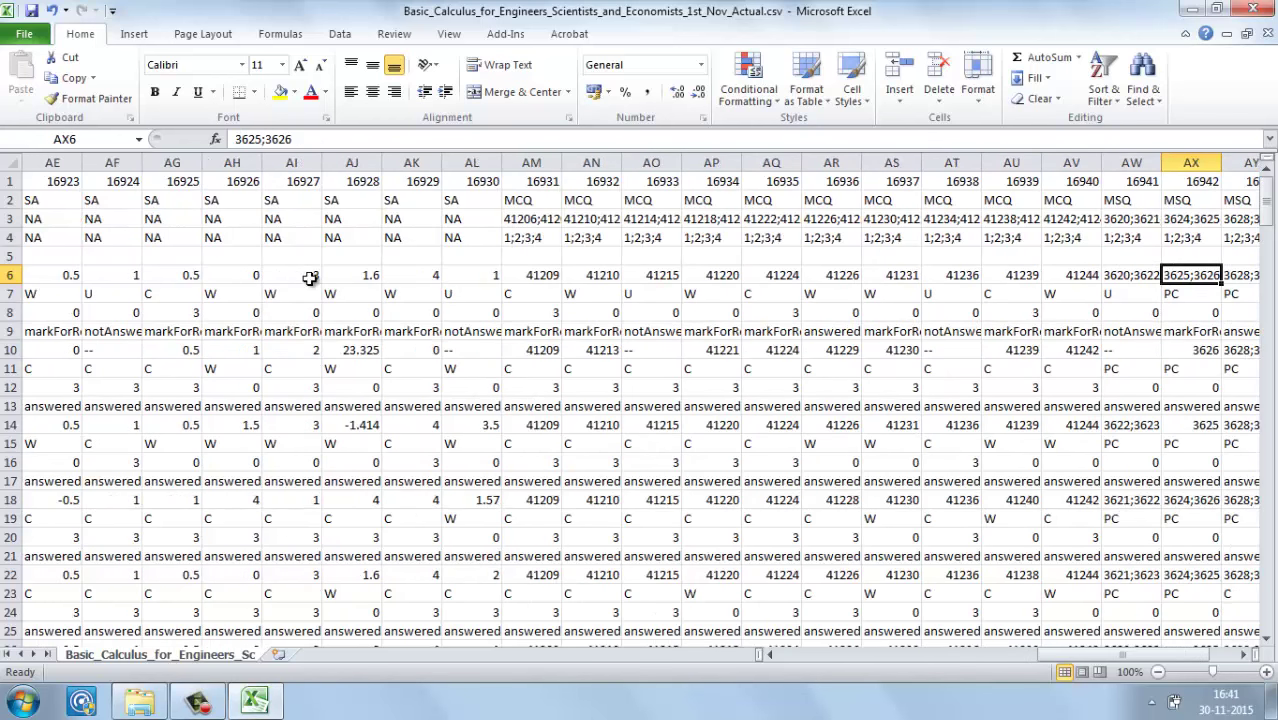
{"action": "key", "text": "Left"}
{"action": "key", "text": "Left"}
{"action": "key", "text": "Left"}
{"action": "key", "text": "Left"}
{"action": "key", "text": "Right"}
{"action": "key", "text": "Right"}
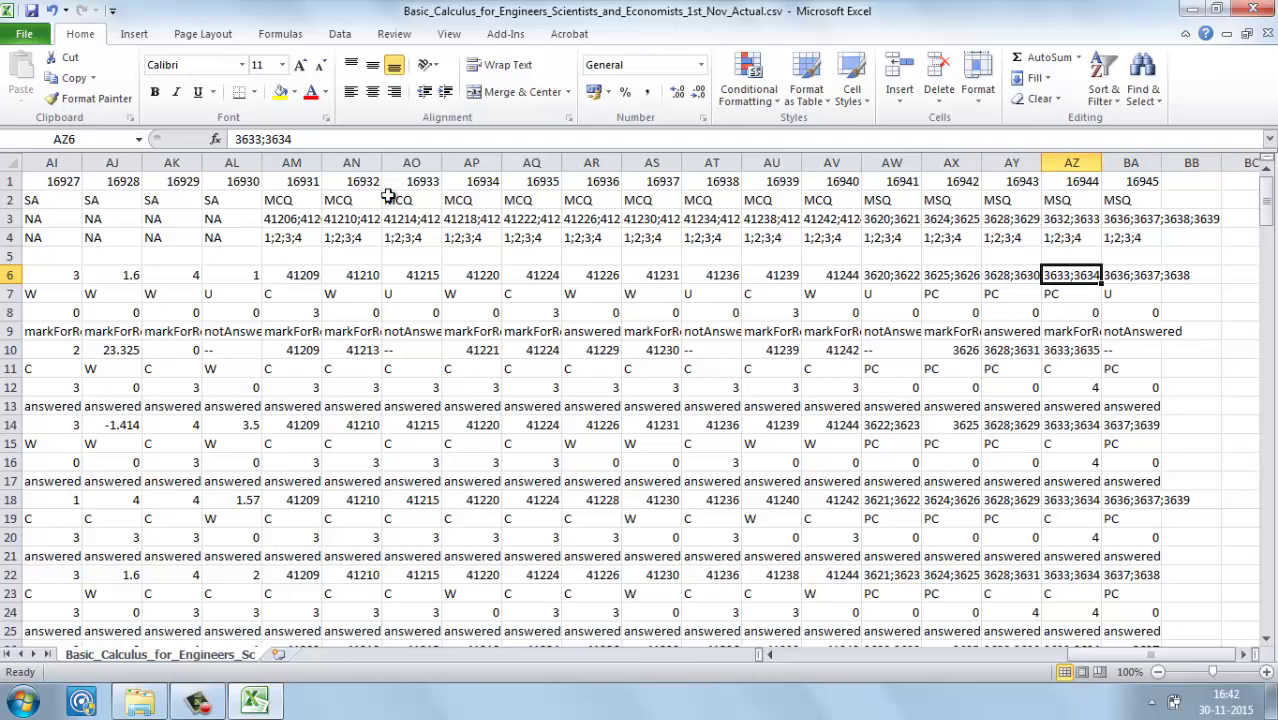
{"action": "left_click", "coordinate": [880, 201]}
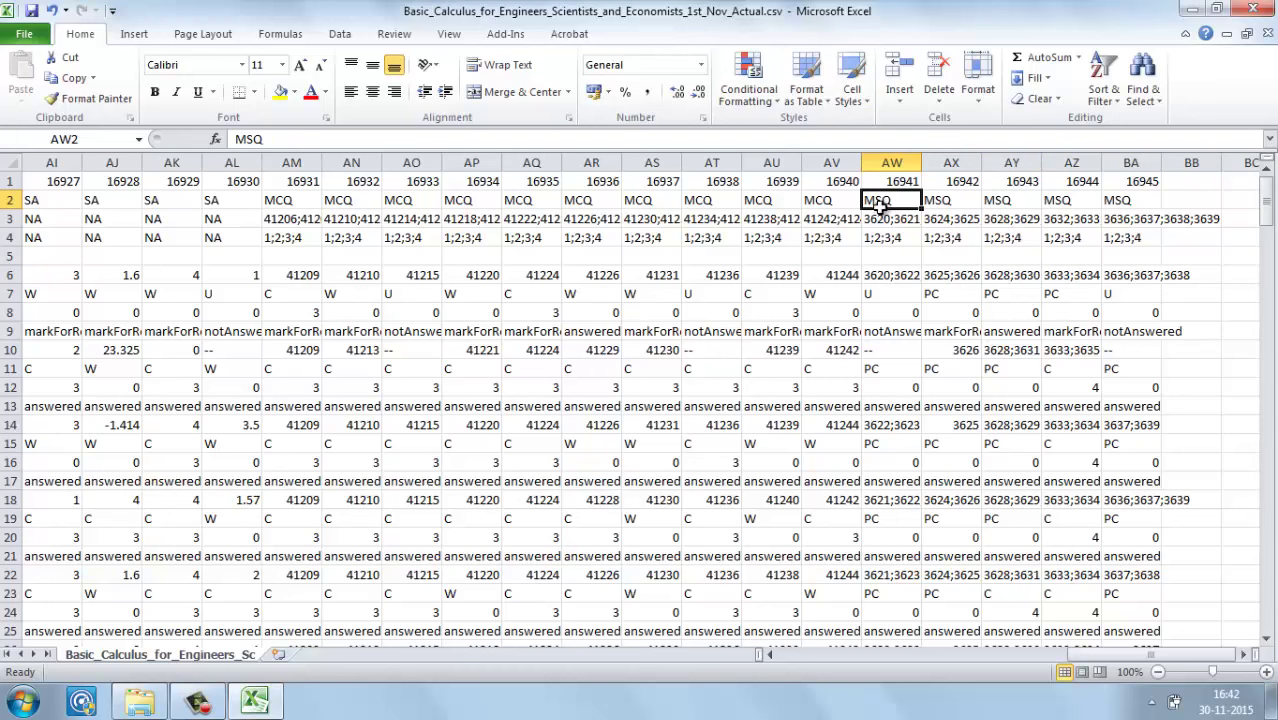
{"action": "left_click", "coordinate": [879, 221]}
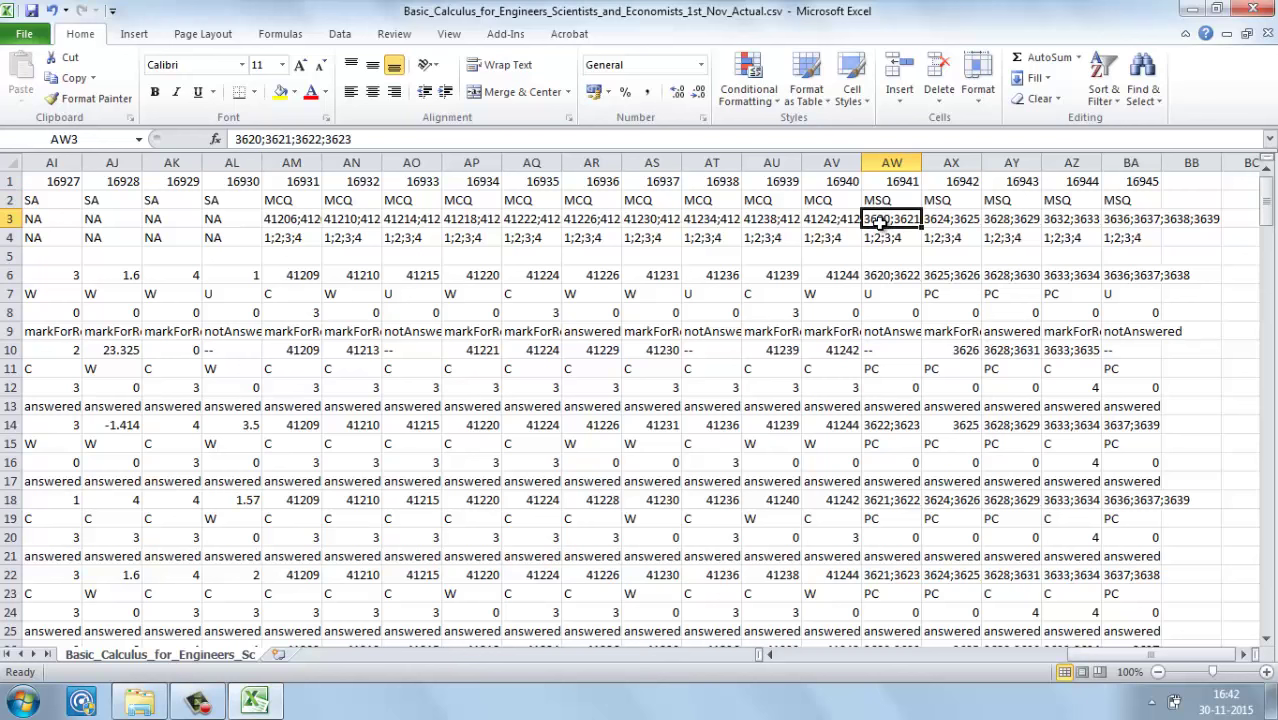
{"action": "left_click", "coordinate": [880, 238]}
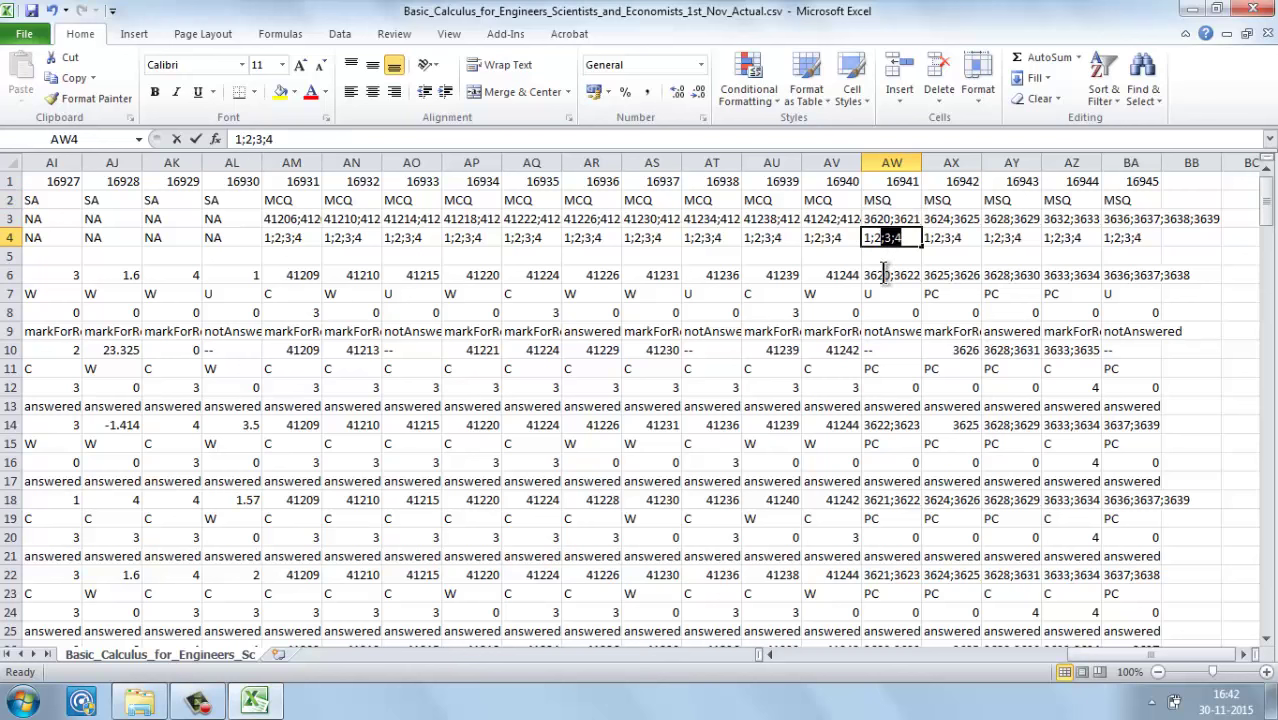
{"action": "left_click", "coordinate": [884, 274]}
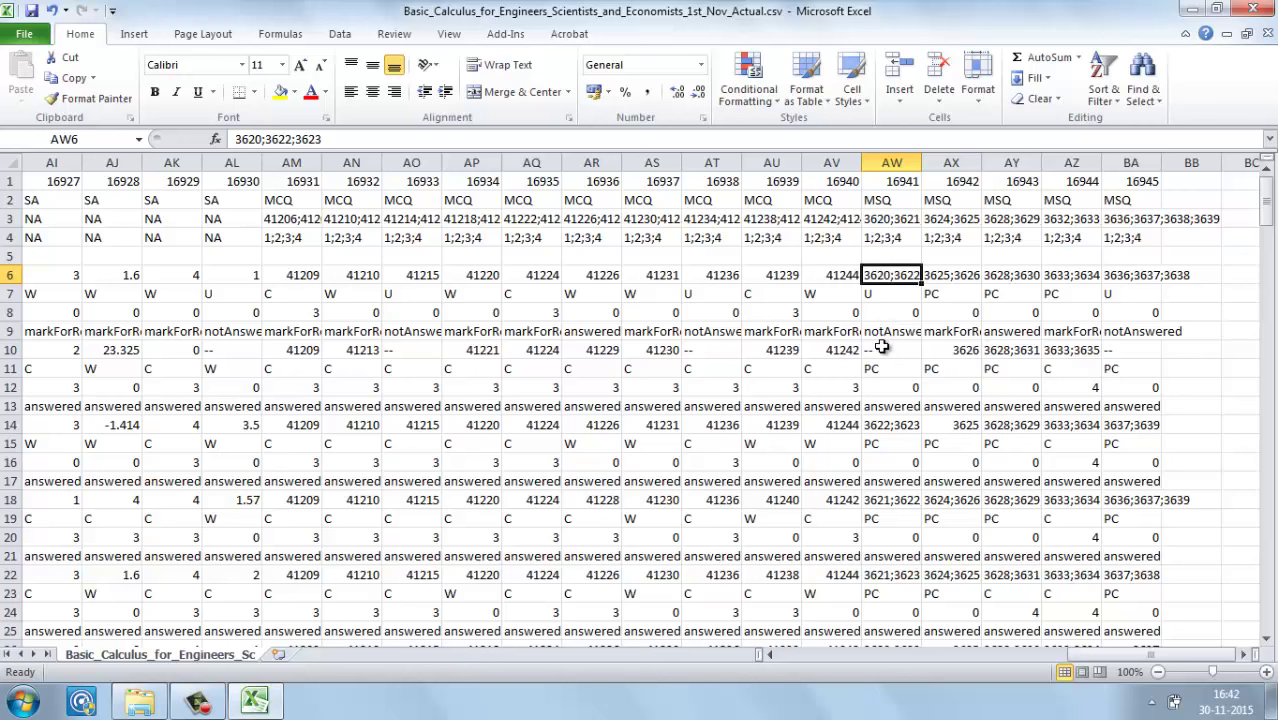
{"action": "left_click", "coordinate": [881, 346]}
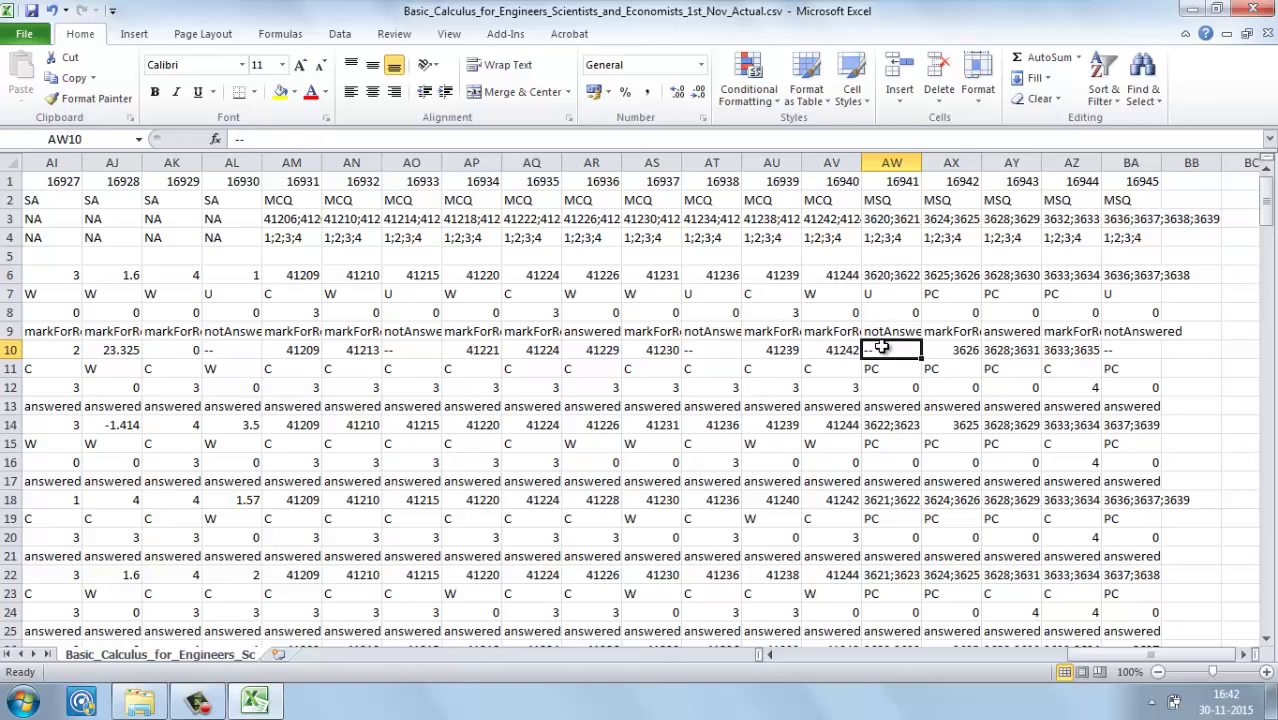
{"action": "left_click", "coordinate": [889, 292]}
{"action": "left_click", "coordinate": [937, 291]}
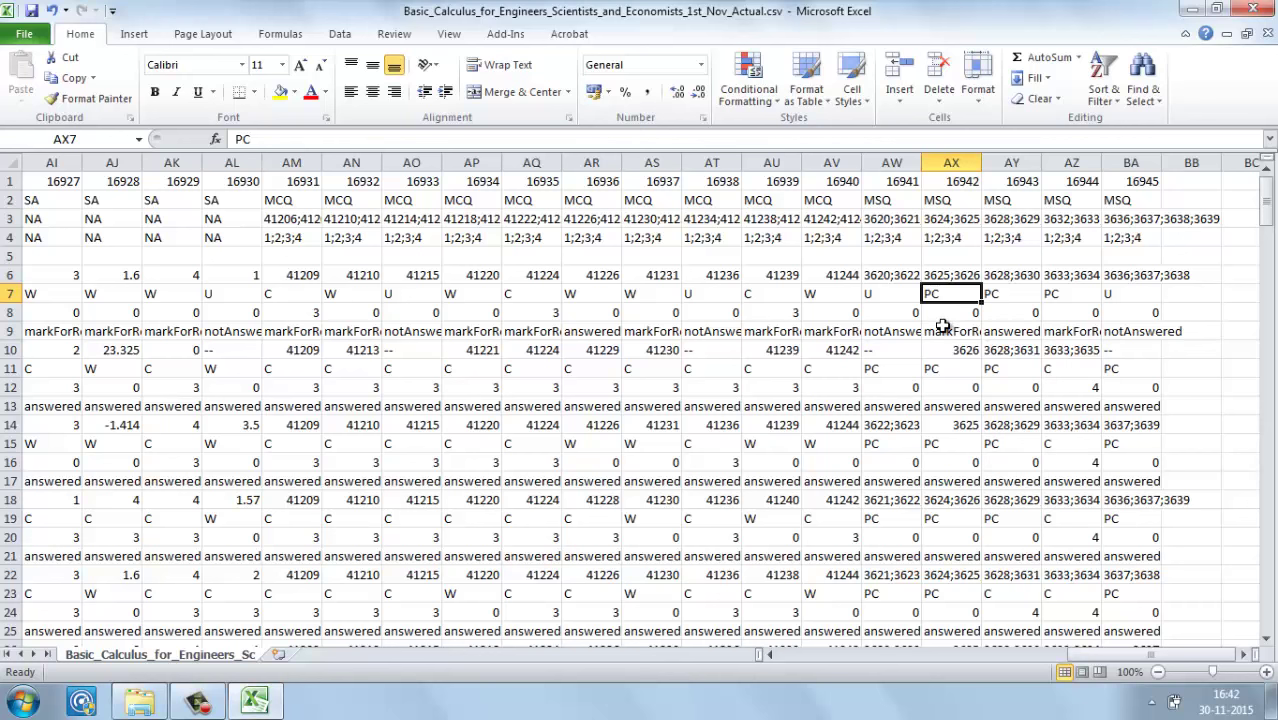
{"action": "left_click", "coordinate": [957, 313]}
{"action": "key", "text": "Right"}
{"action": "key", "text": "Right"}
{"action": "key", "text": "Right"}
{"action": "key", "text": "Right"}
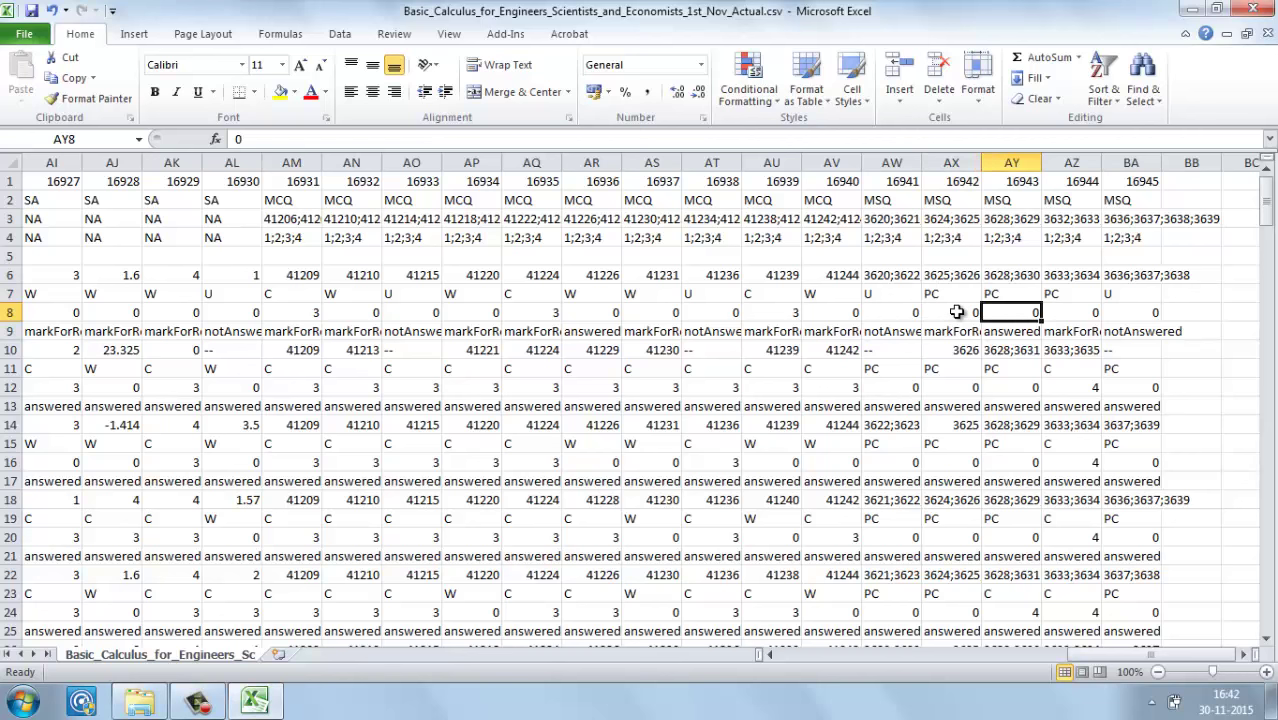
{"action": "type", "text": "=sum"}
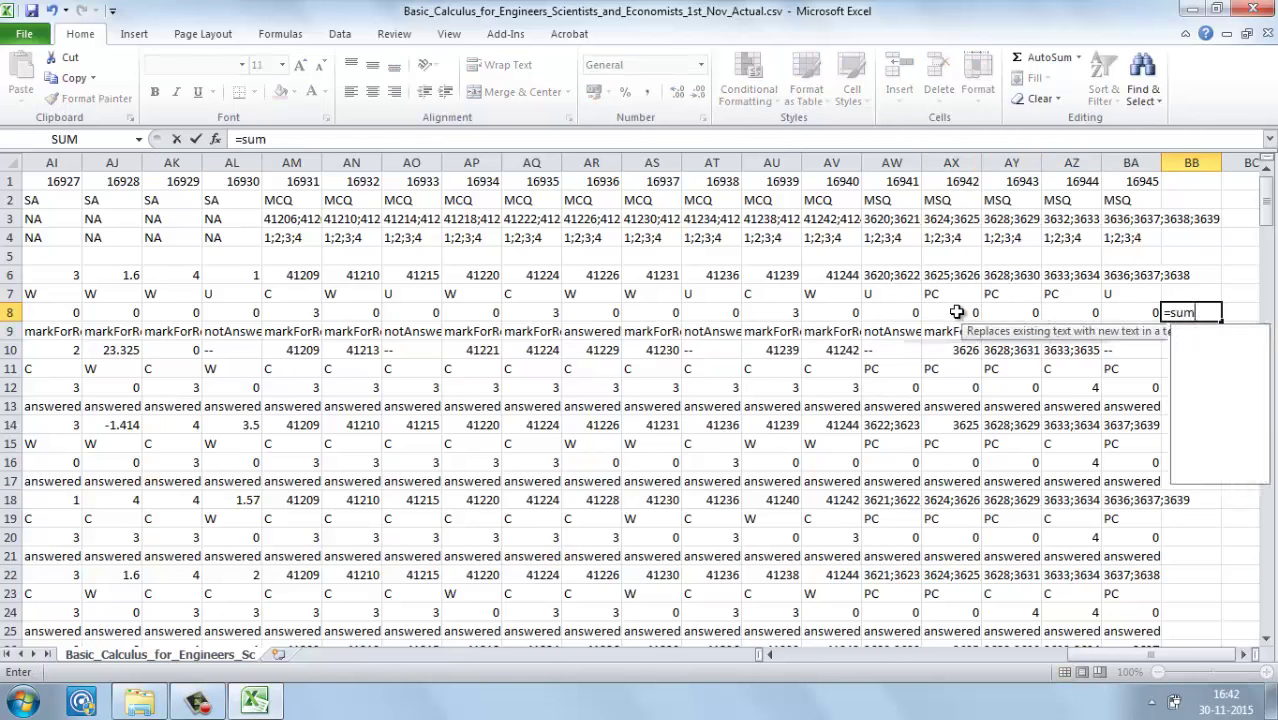
{"action": "key", "text": "Tab"}
{"action": "key", "text": "Left"}
{"action": "key", "text": "Left"}
{"action": "key", "text": "Right"}
{"action": "key", "text": "shift+Left"}
{"action": "key", "text": "shift+Left"}
{"action": "key", "text": "shift+Left"}
{"action": "key", "text": "shift+Left"}
{"action": "key", "text": "shift+Left"}
{"action": "key", "text": "shift+Left"}
{"action": "key", "text": "shift+Left"}
{"action": "key", "text": "shift+Left"}
{"action": "key", "text": "shift+Left"}
{"action": "key", "text": "shift+Left"}
{"action": "key", "text": "shift+Left"}
{"action": "key", "text": "shift+Left"}
{"action": "key", "text": "shift+Left"}
{"action": "key", "text": "shift+Left"}
{"action": "key", "text": "shift+Left"}
{"action": "key", "text": "shift+Left"}
{"action": "key", "text": "shift+Left"}
{"action": "key", "text": "shift+Left"}
{"action": "key", "text": "shift+Left"}
{"action": "key", "text": "shift+Left"}
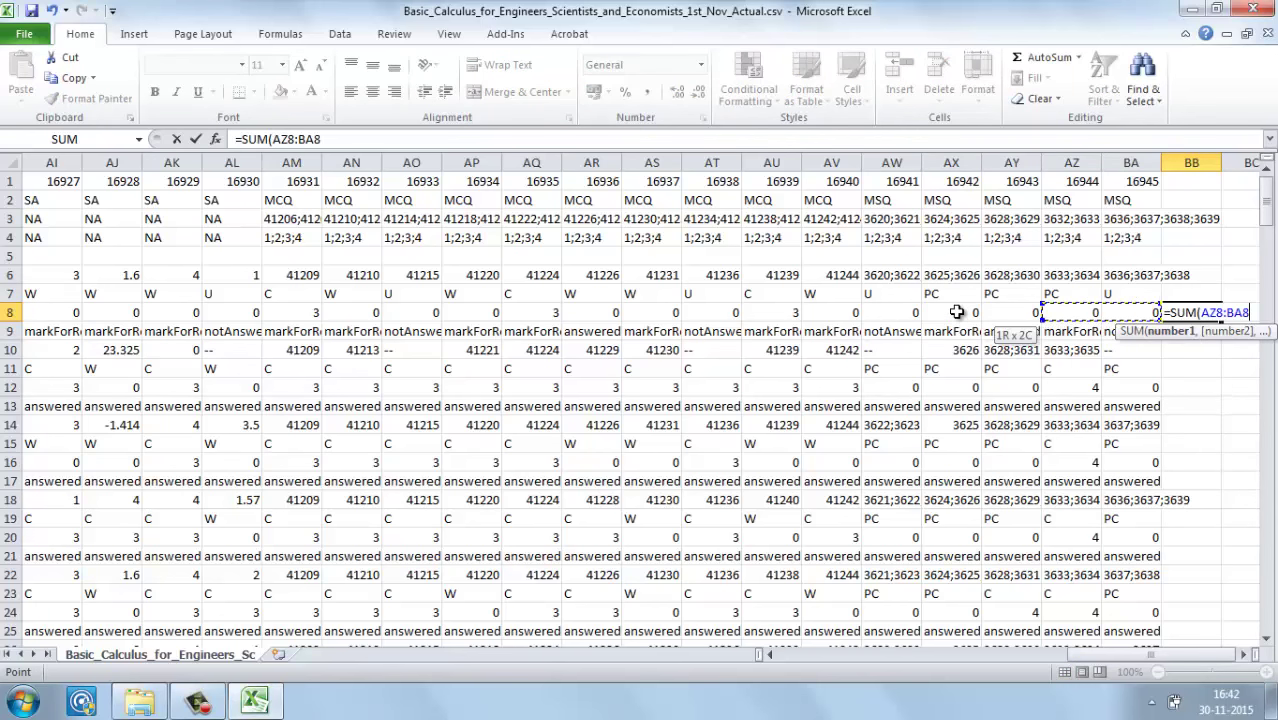
{"action": "key", "text": "shift+Left"}
{"action": "key", "text": "shift+Left"}
{"action": "key", "text": "shift+Left"}
{"action": "key", "text": "shift+Left"}
{"action": "key", "text": "shift+Left"}
{"action": "key", "text": "shift+Left"}
{"action": "key", "text": "shift+Left"}
{"action": "key", "text": "shift+Left"}
{"action": "key", "text": "shift+Left"}
{"action": "key", "text": "shift+Left"}
{"action": "key", "text": "shift+Left"}
{"action": "key", "text": "shift+Left"}
{"action": "key", "text": "shift+Left"}
{"action": "key", "text": "shift+Left"}
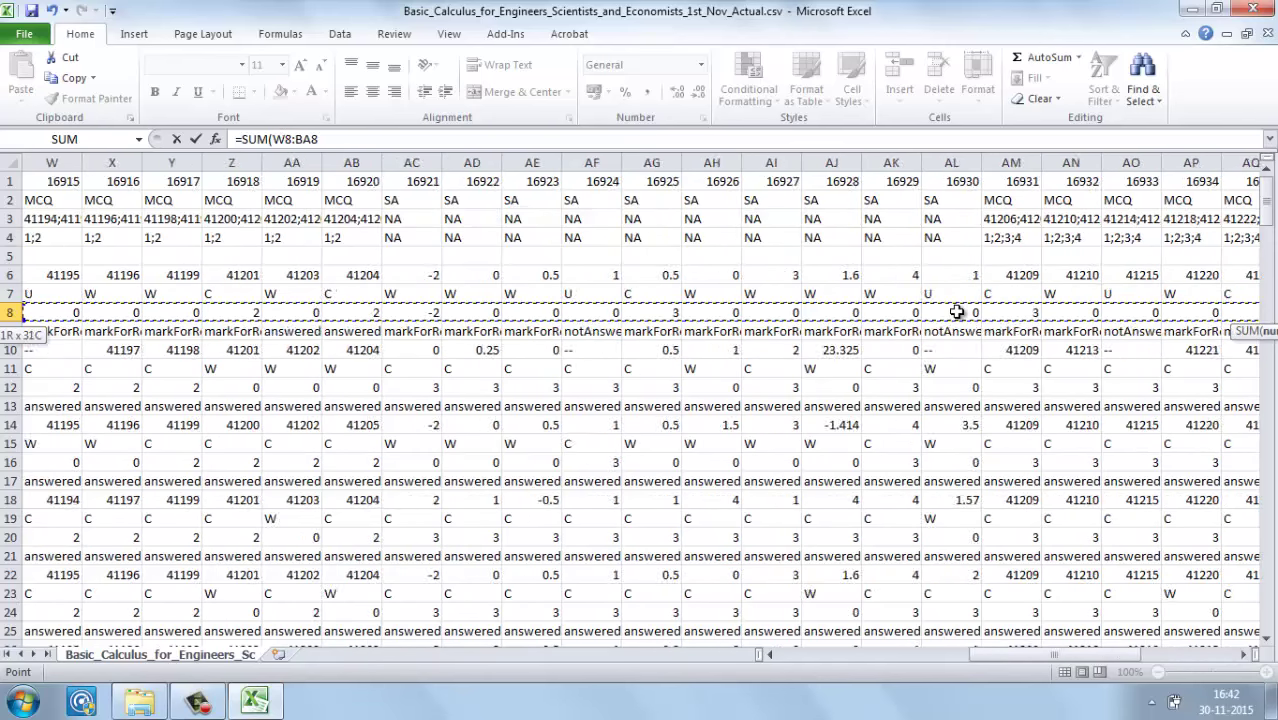
{"action": "key", "text": "shift+Right"}
{"action": "key", "text": "shift+Right"}
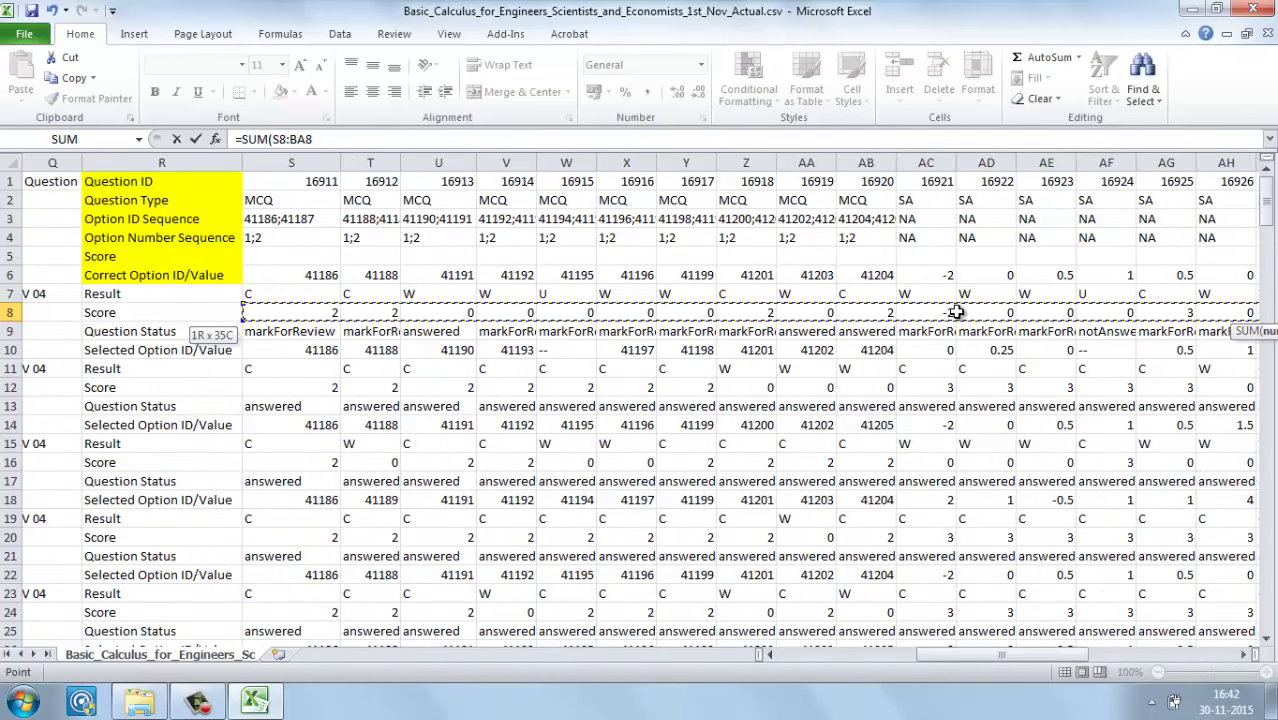
{"action": "type", "text": ")"}
{"action": "key", "text": "Return"}
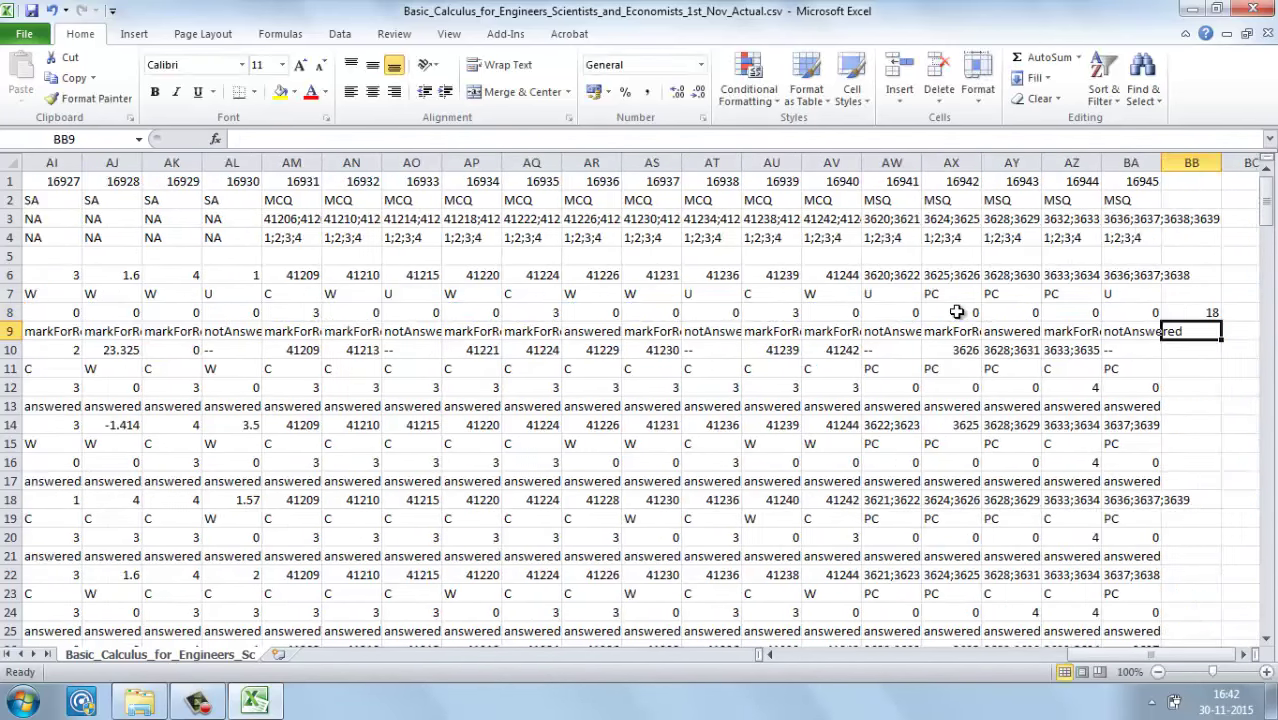
{"action": "left_click", "coordinate": [1207, 314]}
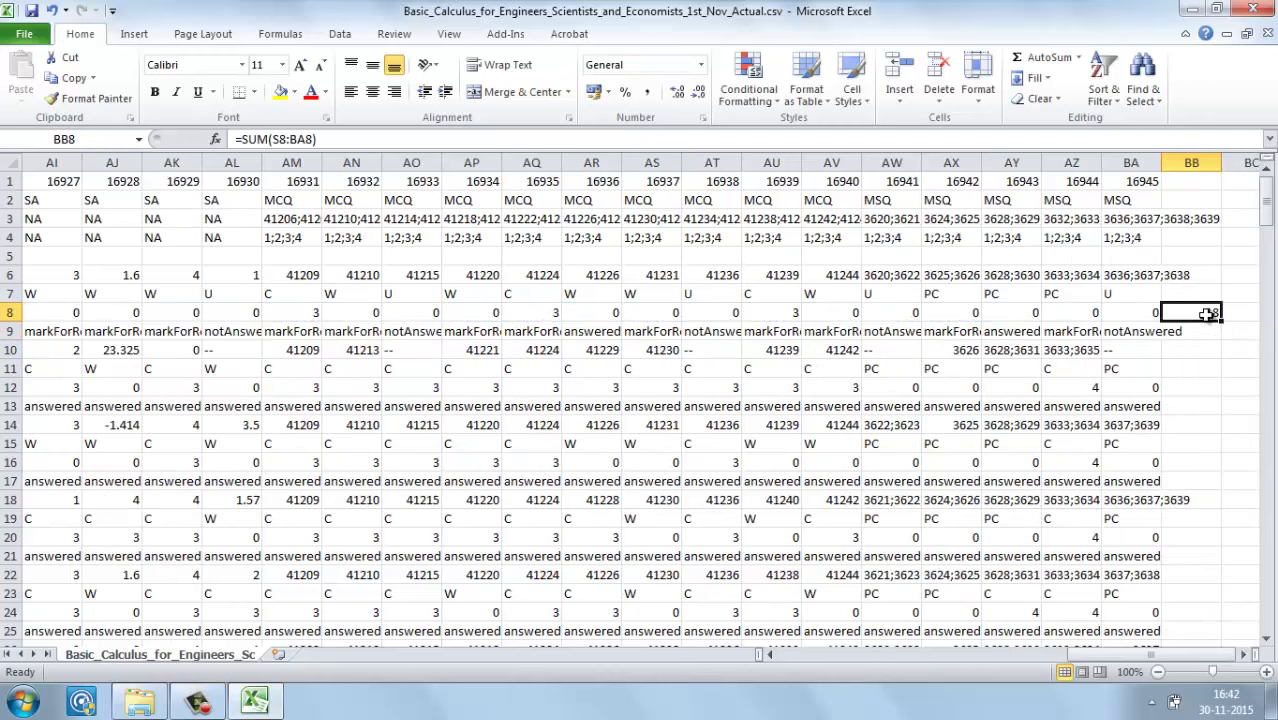
{"action": "key", "text": "Delete"}
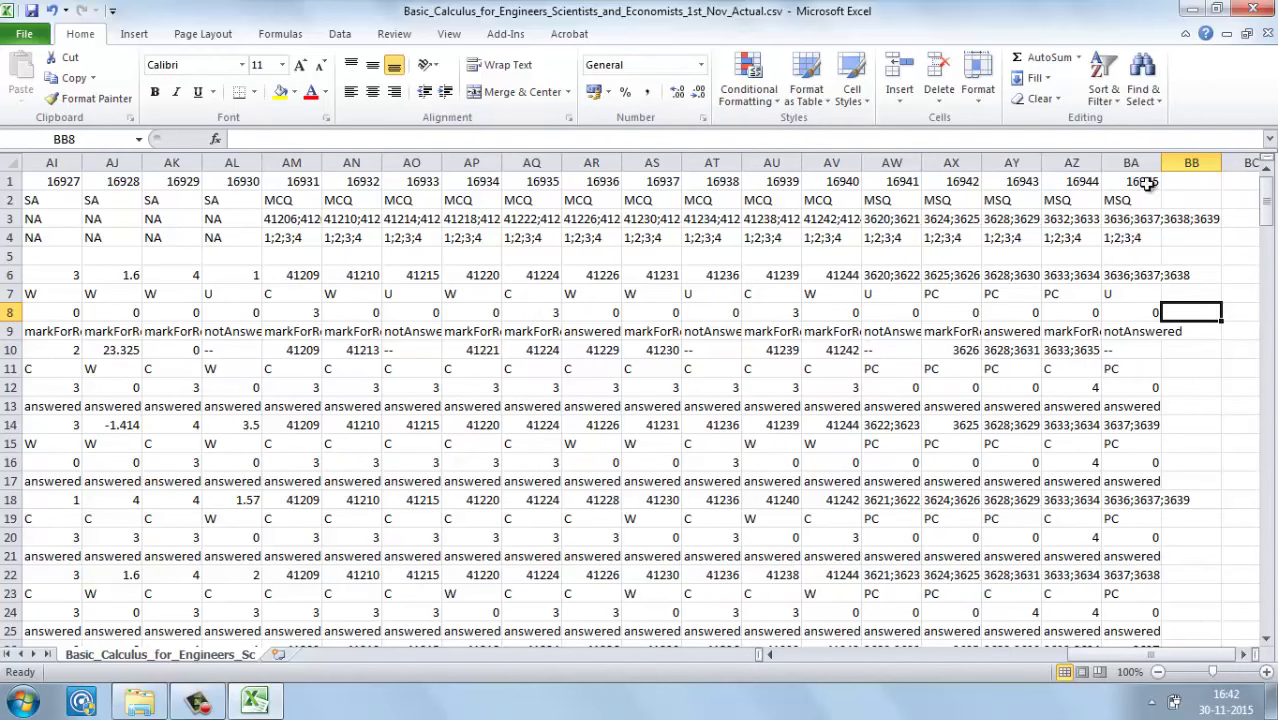
{"action": "left_click", "coordinate": [1136, 184]}
{"action": "key", "text": "Left"}
{"action": "key", "text": "Left"}
{"action": "key", "text": "Left"}
{"action": "key", "text": "Left"}
{"action": "key", "text": "Left"}
{"action": "key", "text": "Left"}
{"action": "key", "text": "Left"}
{"action": "key", "text": "Left"}
{"action": "key", "text": "Left"}
{"action": "key", "text": "Left"}
{"action": "key", "text": "Left"}
{"action": "key", "text": "Left"}
{"action": "key", "text": "Left"}
{"action": "key", "text": "Left"}
{"action": "key", "text": "Left"}
{"action": "key", "text": "Left"}
{"action": "key", "text": "Left"}
{"action": "key", "text": "Left"}
{"action": "key", "text": "Left"}
{"action": "key", "text": "Left"}
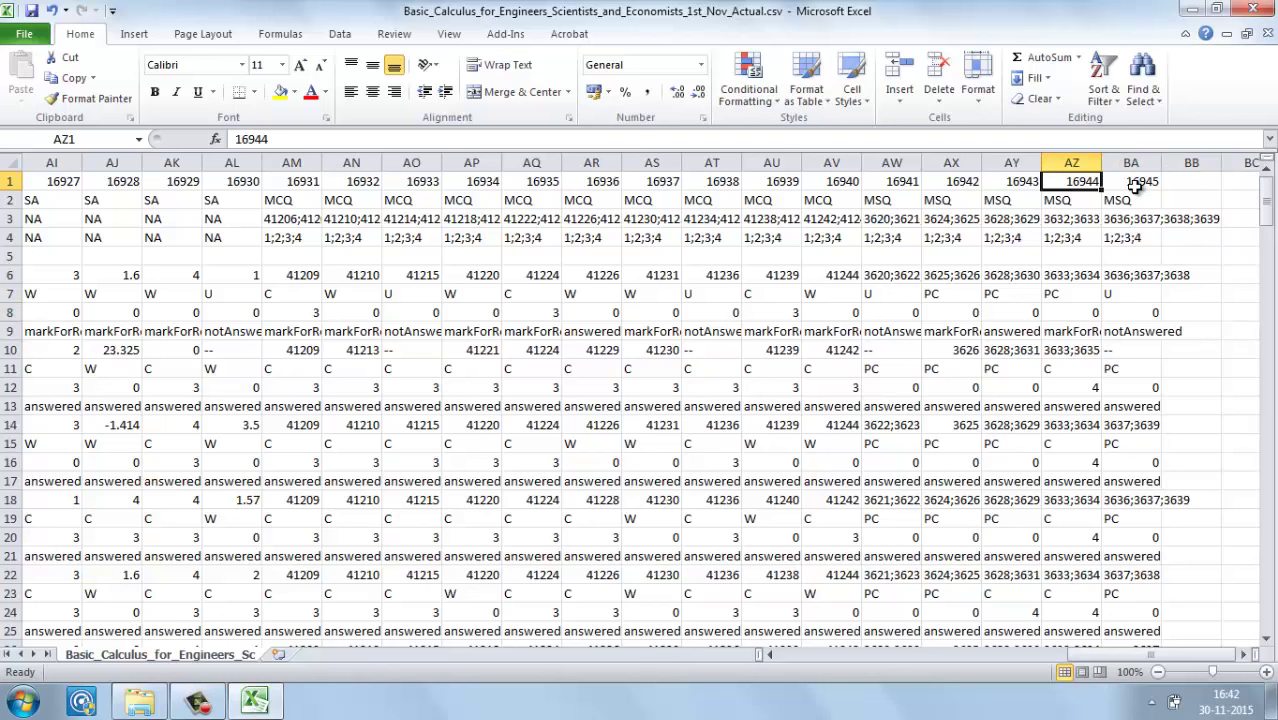
{"action": "key", "text": "Left"}
{"action": "key", "text": "Left"}
{"action": "key", "text": "Left"}
{"action": "key", "text": "Left"}
{"action": "key", "text": "Left"}
{"action": "key", "text": "Left"}
{"action": "key", "text": "Left"}
{"action": "key", "text": "Left"}
{"action": "key", "text": "Left"}
{"action": "key", "text": "Left"}
{"action": "key", "text": "Left"}
{"action": "key", "text": "Left"}
{"action": "key", "text": "Left"}
{"action": "key", "text": "Left"}
{"action": "key", "text": "Left"}
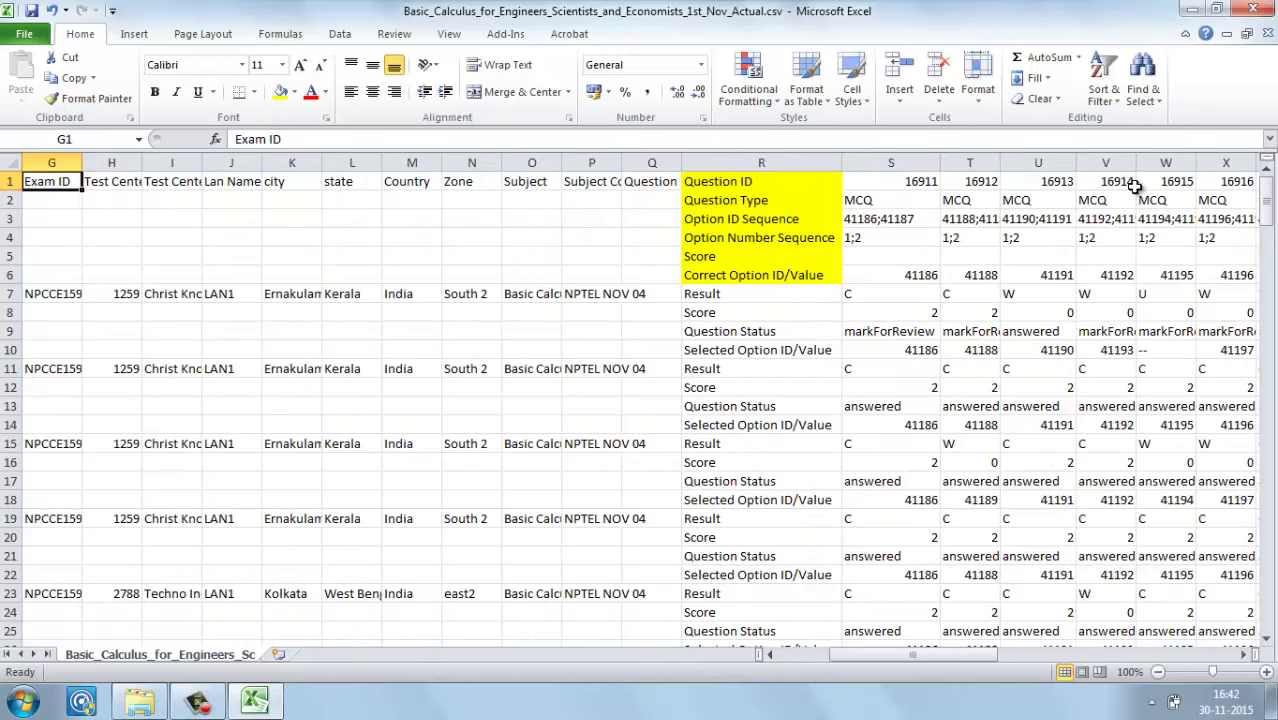
{"action": "left_click", "coordinate": [1183, 12]}
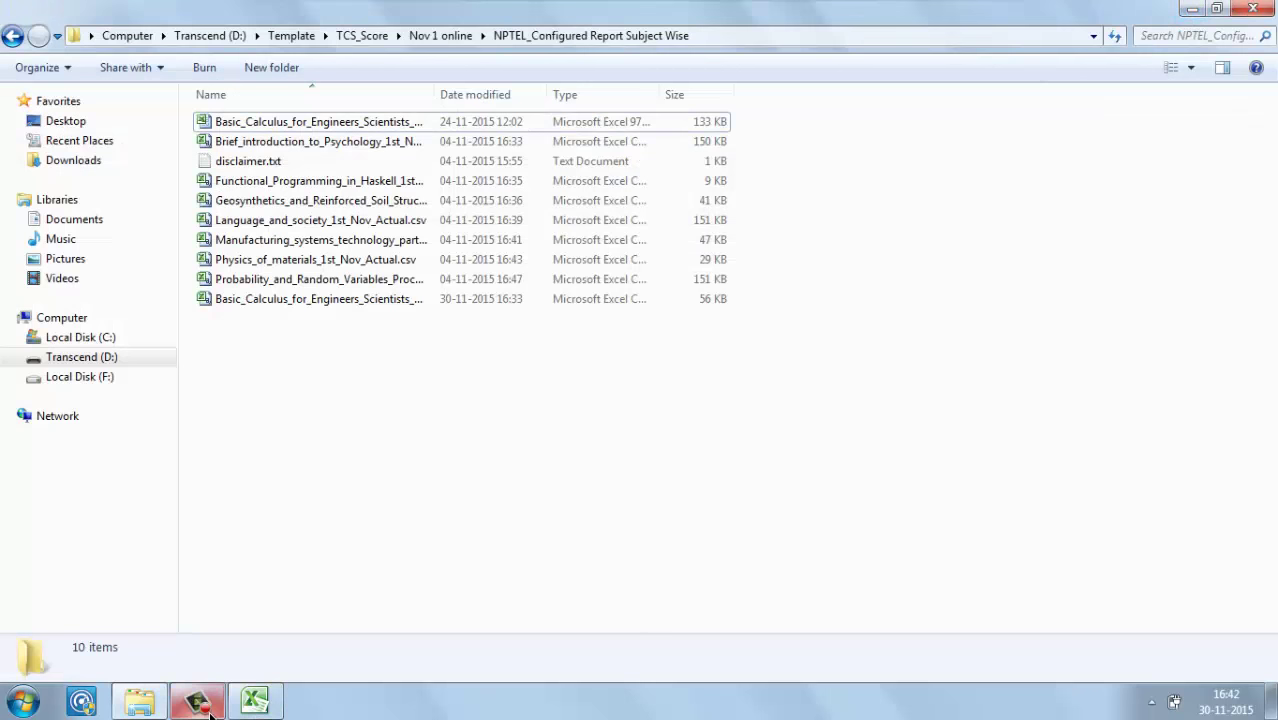
{"action": "left_click", "coordinate": [205, 708]}
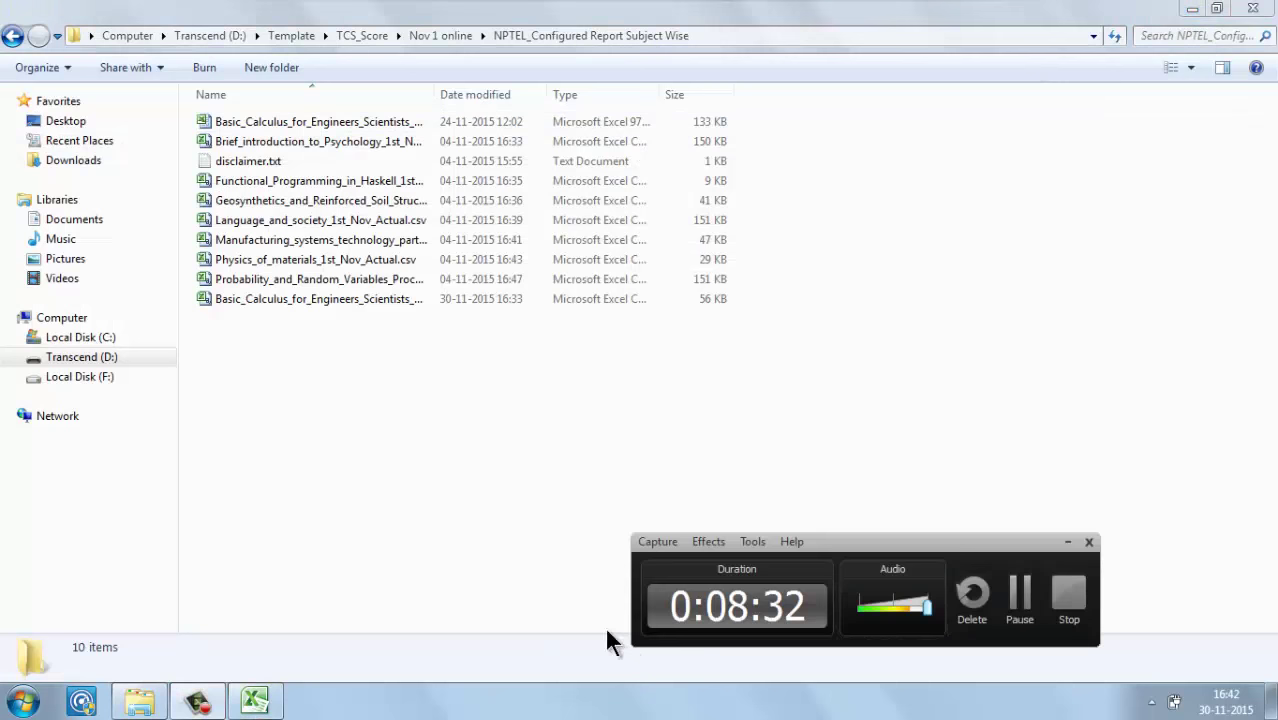
{"action": "left_click", "coordinate": [1022, 598]}
{"action": "left_click", "coordinate": [255, 700]}
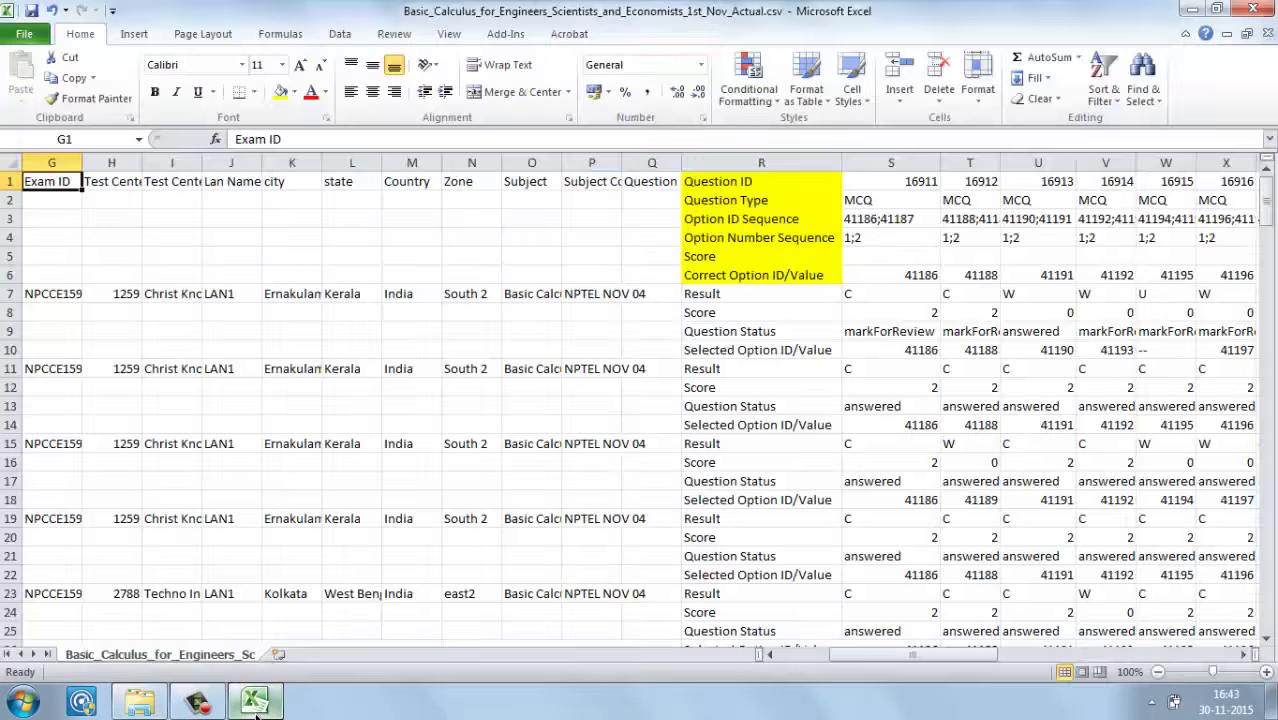
{"action": "left_click", "coordinate": [773, 252]}
{"action": "key", "text": "Right"}
{"action": "key", "text": "Right"}
{"action": "key", "text": "Right"}
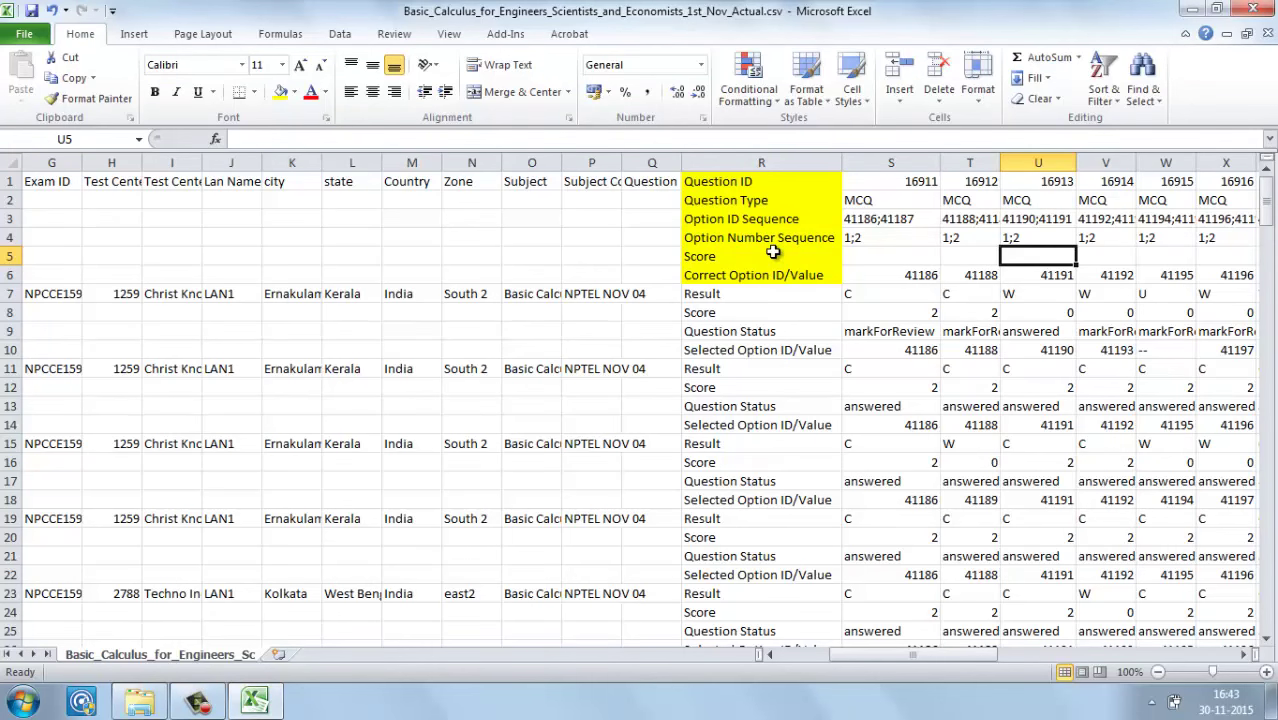
{"action": "key", "text": "Down"}
{"action": "key", "text": "Left"}
{"action": "key", "text": "Left"}
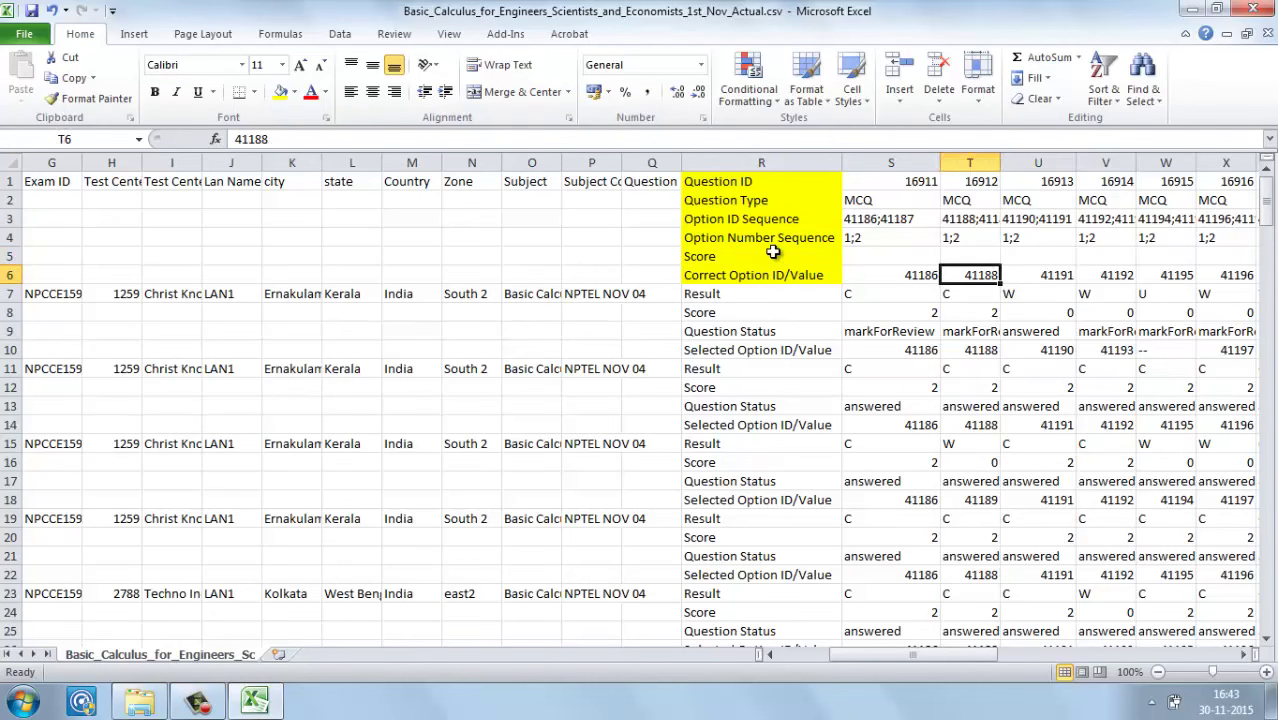
{"action": "key", "text": "Right"}
{"action": "key", "text": "Right"}
{"action": "key", "text": "Right"}
{"action": "key", "text": "Right"}
{"action": "key", "text": "Right"}
{"action": "key", "text": "Right"}
{"action": "key", "text": "Right"}
{"action": "key", "text": "Right"}
{"action": "key", "text": "Right"}
{"action": "key", "text": "Right"}
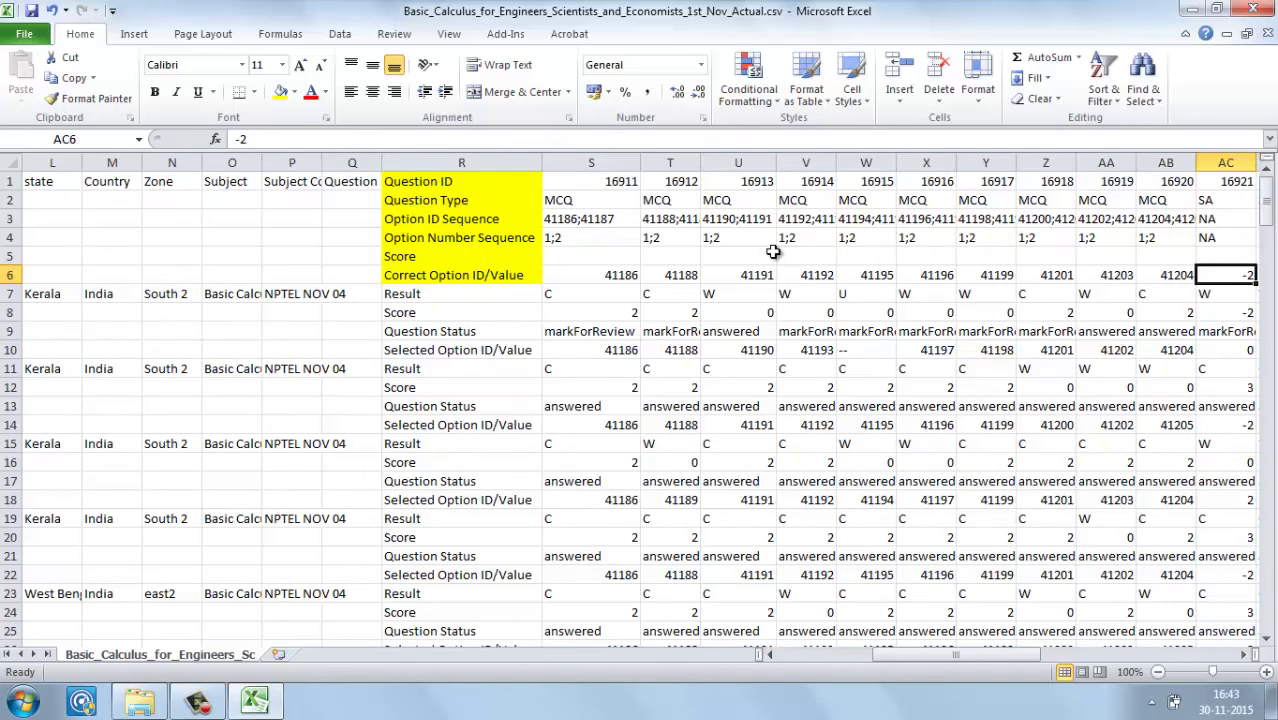
{"action": "key", "text": "Right"}
{"action": "key", "text": "Right"}
{"action": "key", "text": "Right"}
{"action": "key", "text": "Right"}
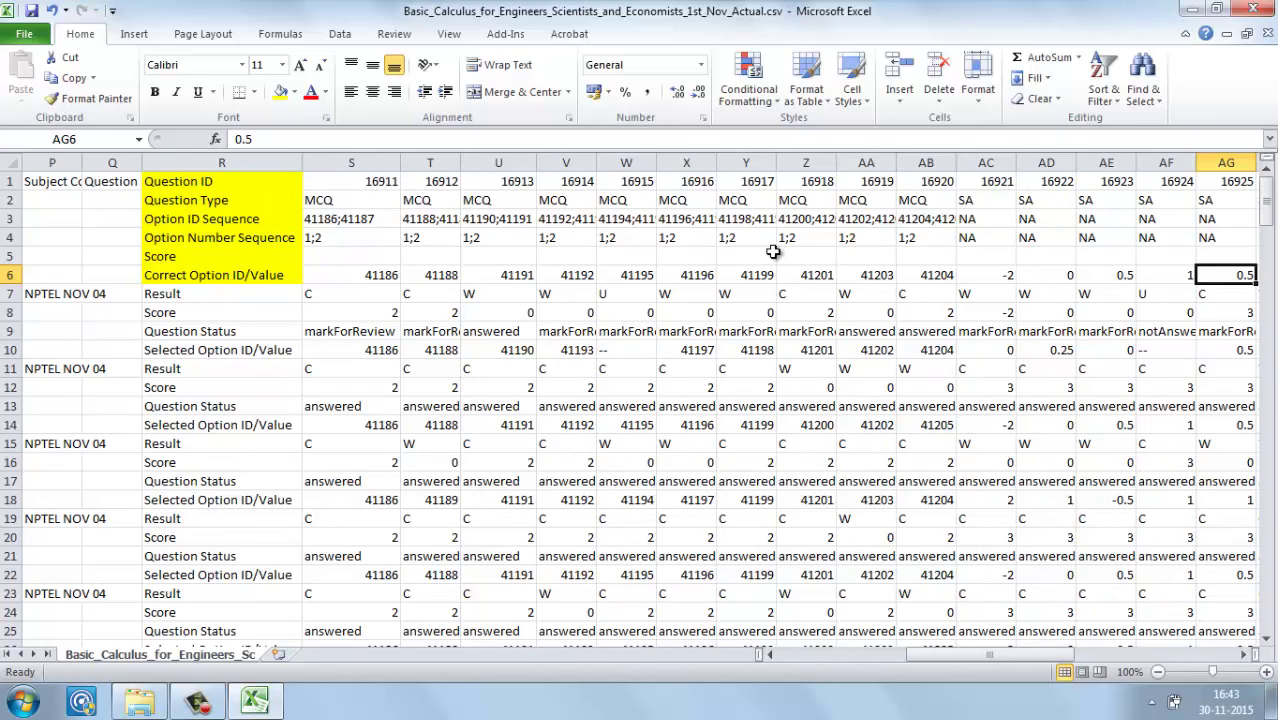
{"action": "key", "text": "Left"}
{"action": "key", "text": "Left"}
{"action": "key", "text": "Left"}
{"action": "key", "text": "Left"}
{"action": "key", "text": "Left"}
{"action": "key", "text": "Left"}
{"action": "key", "text": "Left"}
{"action": "key", "text": "Left"}
{"action": "key", "text": "Left"}
{"action": "key", "text": "Left"}
{"action": "key", "text": "Left"}
{"action": "key", "text": "Left"}
{"action": "key", "text": "Left"}
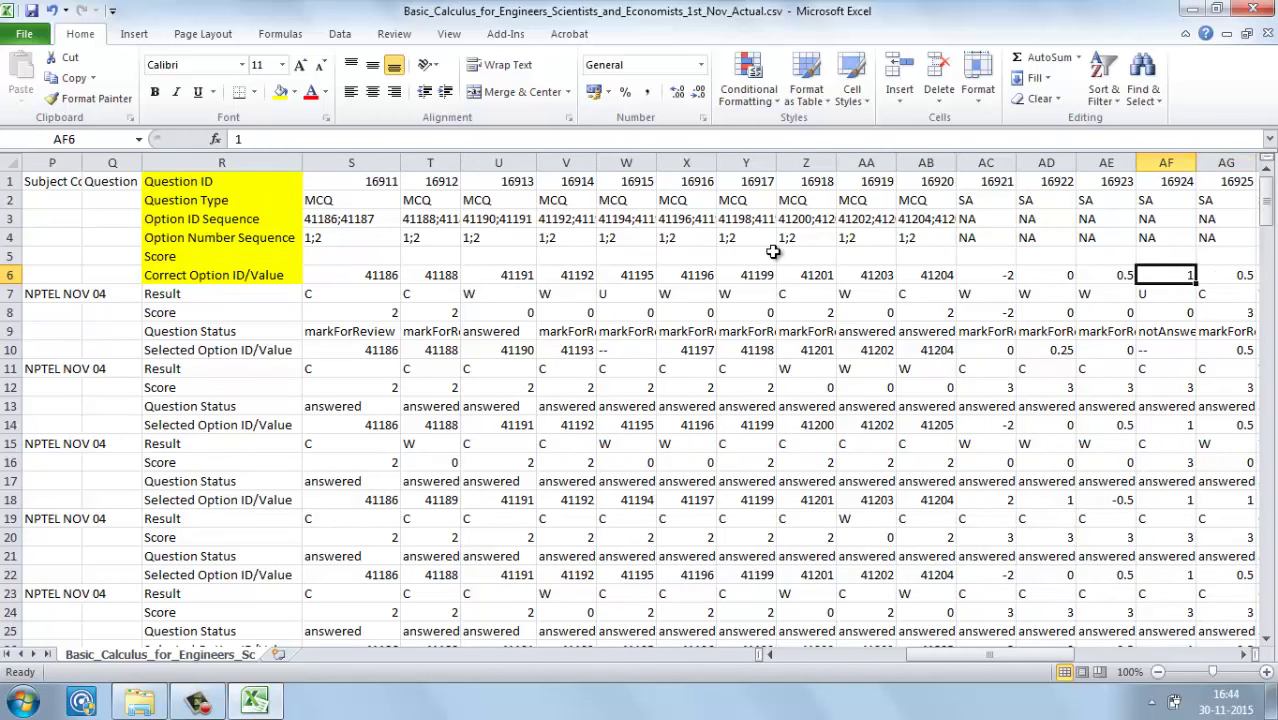
{"action": "key", "text": "Left"}
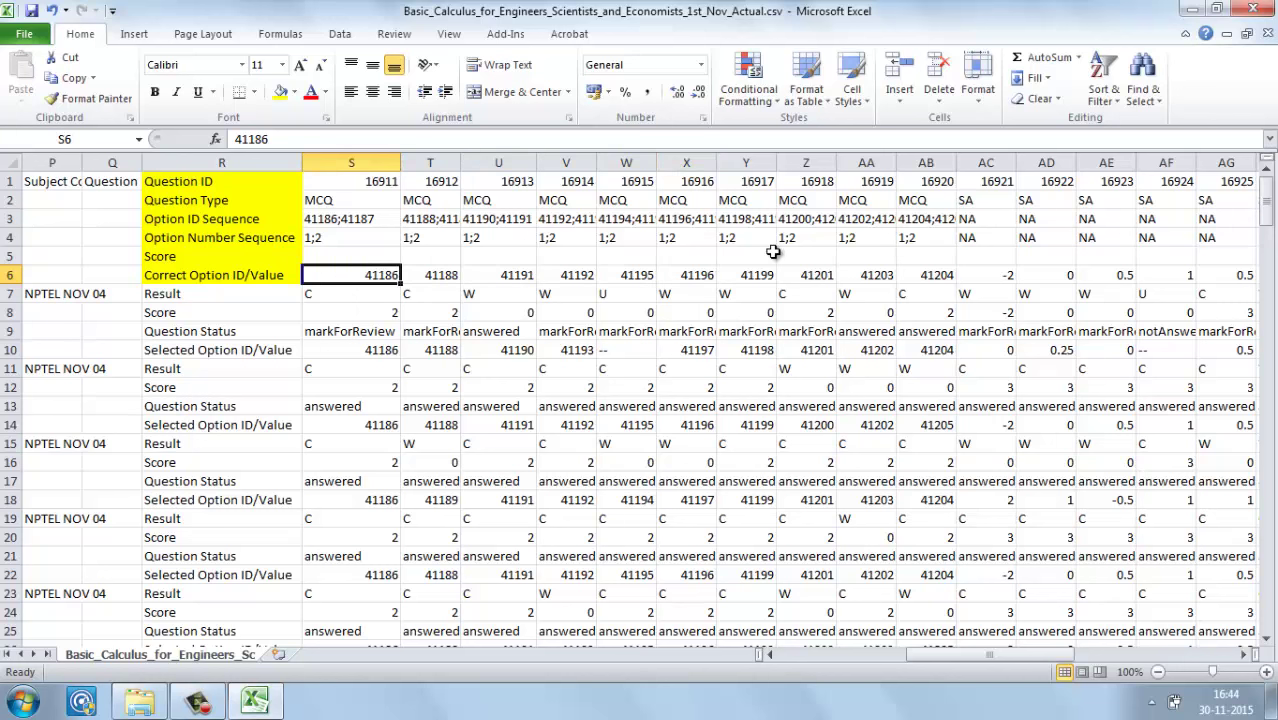
{"action": "key", "text": "Down"}
{"action": "key", "text": "Down"}
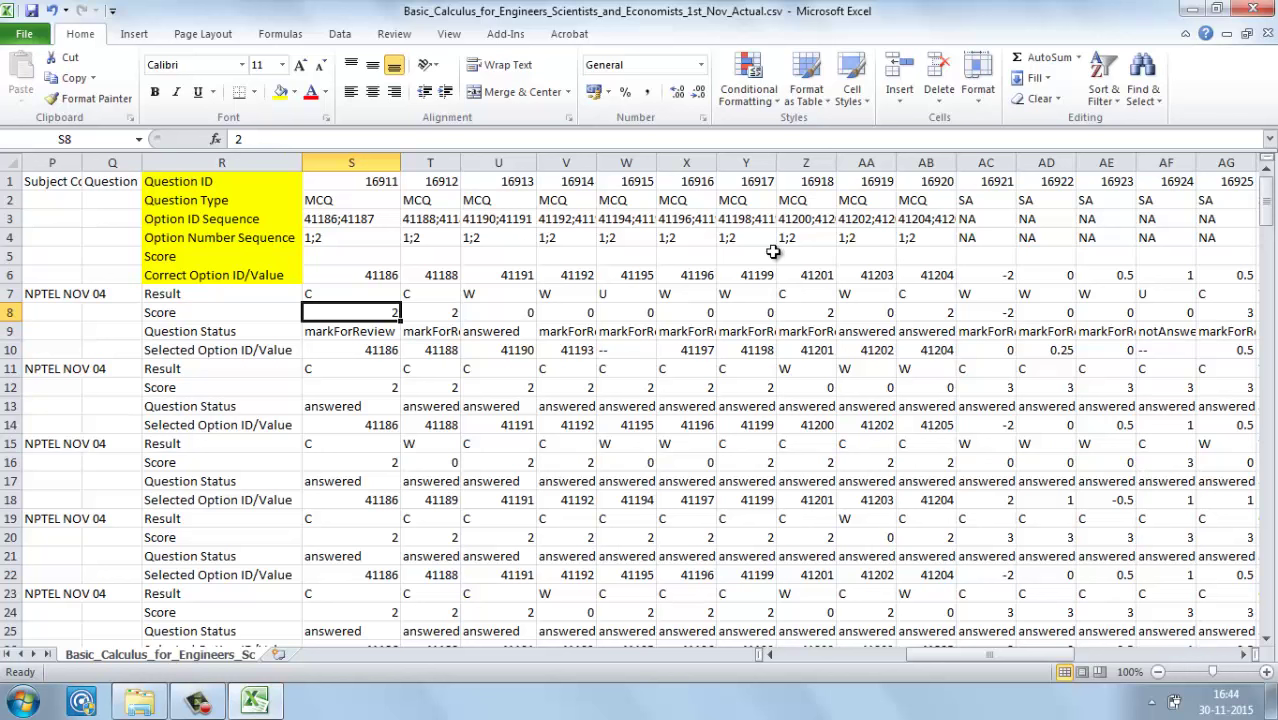
{"action": "key", "text": "Up"}
{"action": "key", "text": "Right"}
{"action": "key", "text": "Right"}
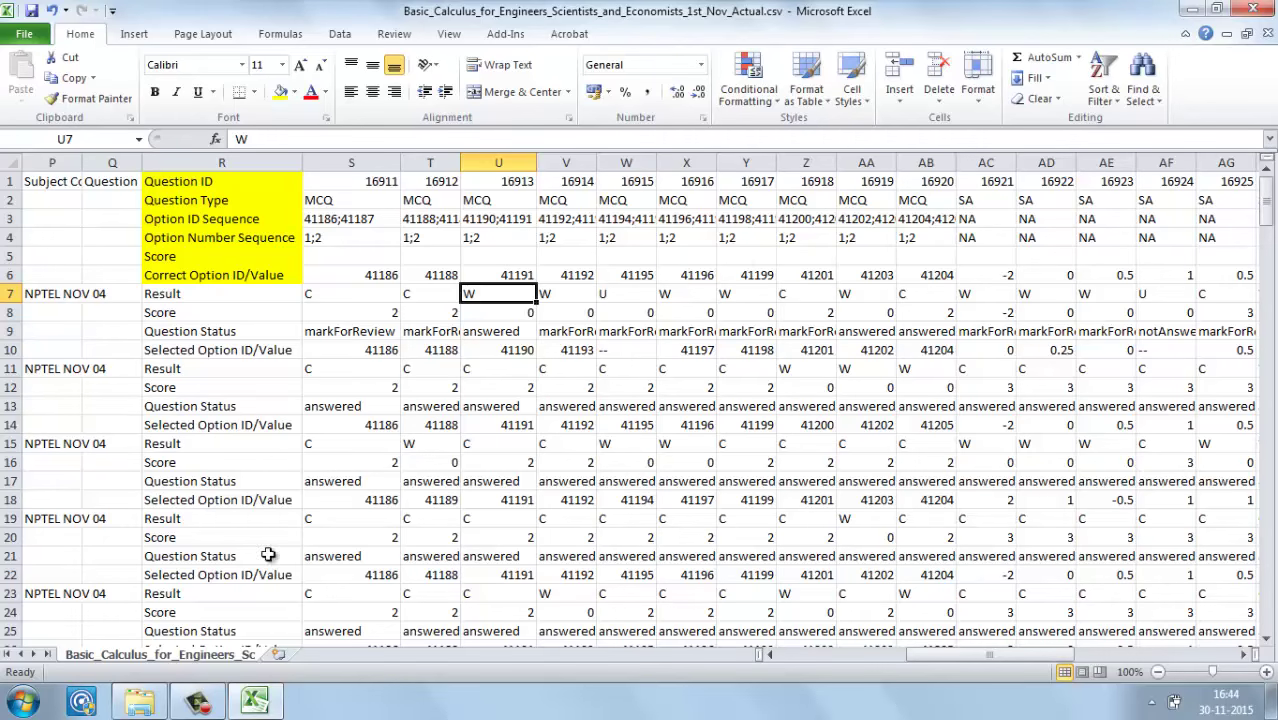
Step: Navigate up through Nov 1 online and TCS_Score to the Template folder, briefly visiting To db
{"action": "left_click", "coordinate": [140, 700]}
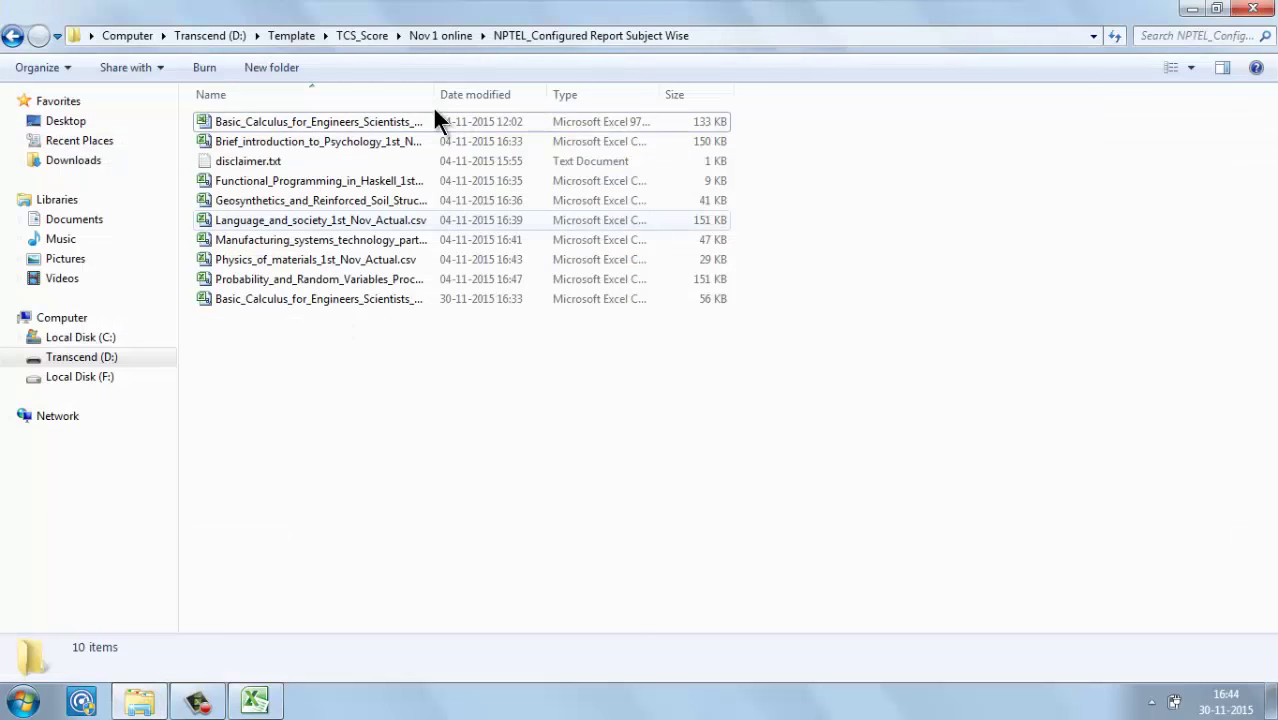
{"action": "left_click", "coordinate": [440, 40]}
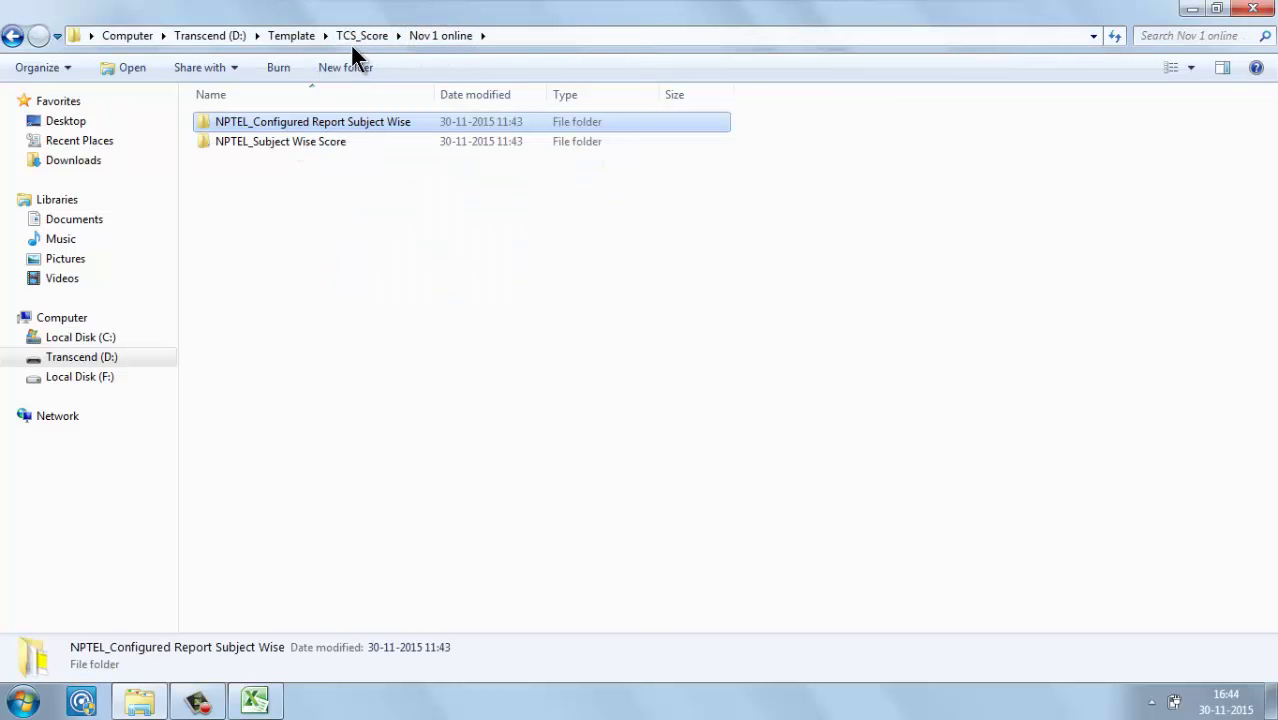
{"action": "left_click", "coordinate": [362, 34]}
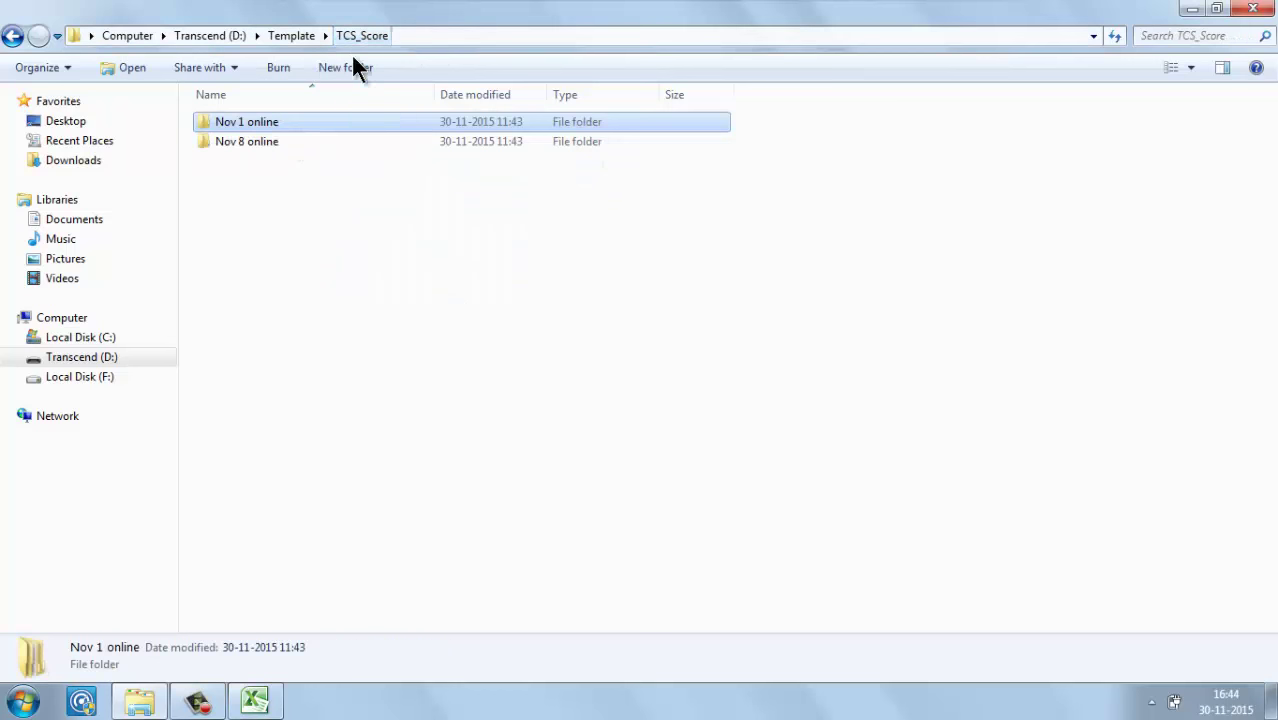
{"action": "left_click", "coordinate": [295, 37]}
{"action": "double_click", "coordinate": [234, 221]}
{"action": "left_click", "coordinate": [290, 36]}
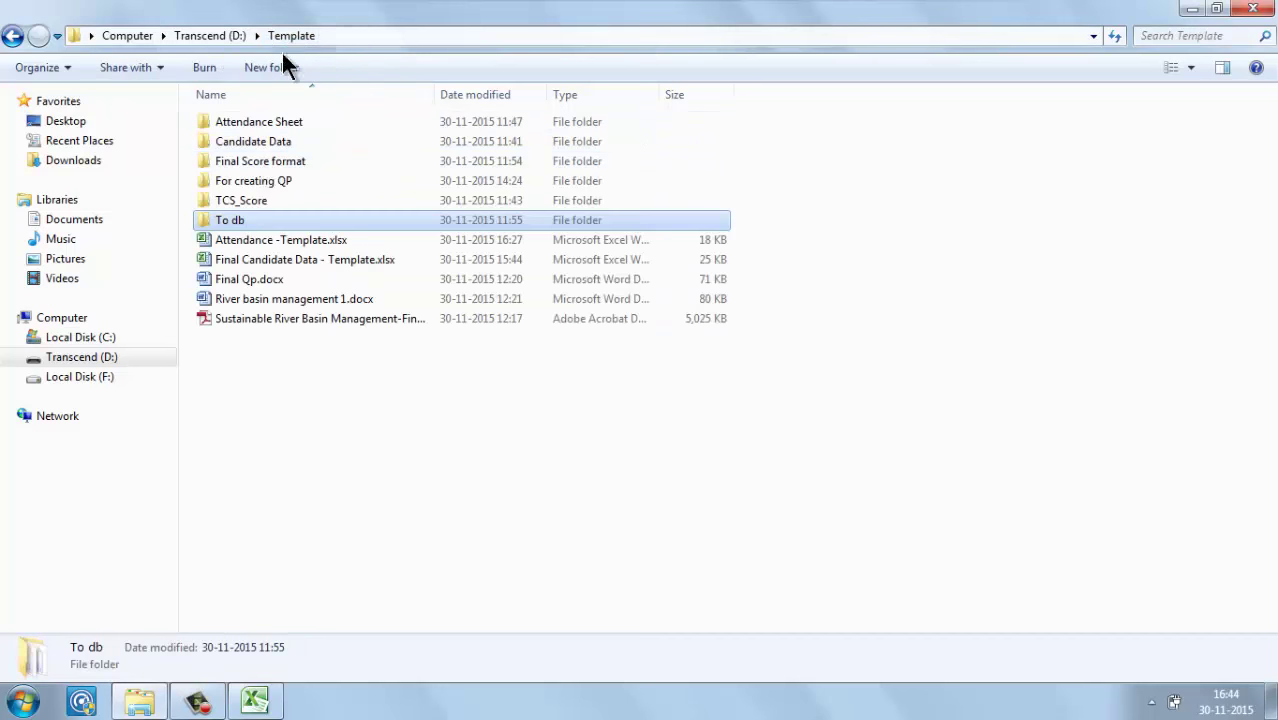
{"action": "left_click", "coordinate": [250, 196]}
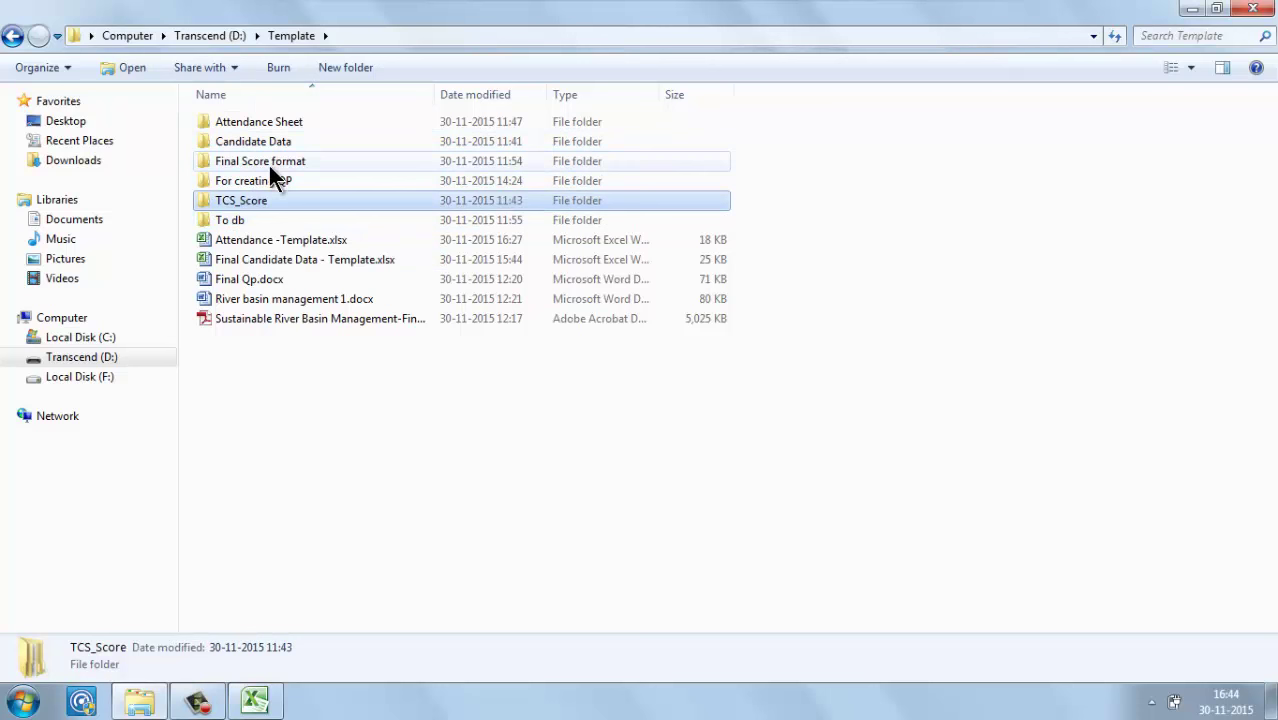
Step: Open Final Score format > Elements of Visual Representation, widen the Name column, and return to Excel
{"action": "double_click", "coordinate": [269, 163]}
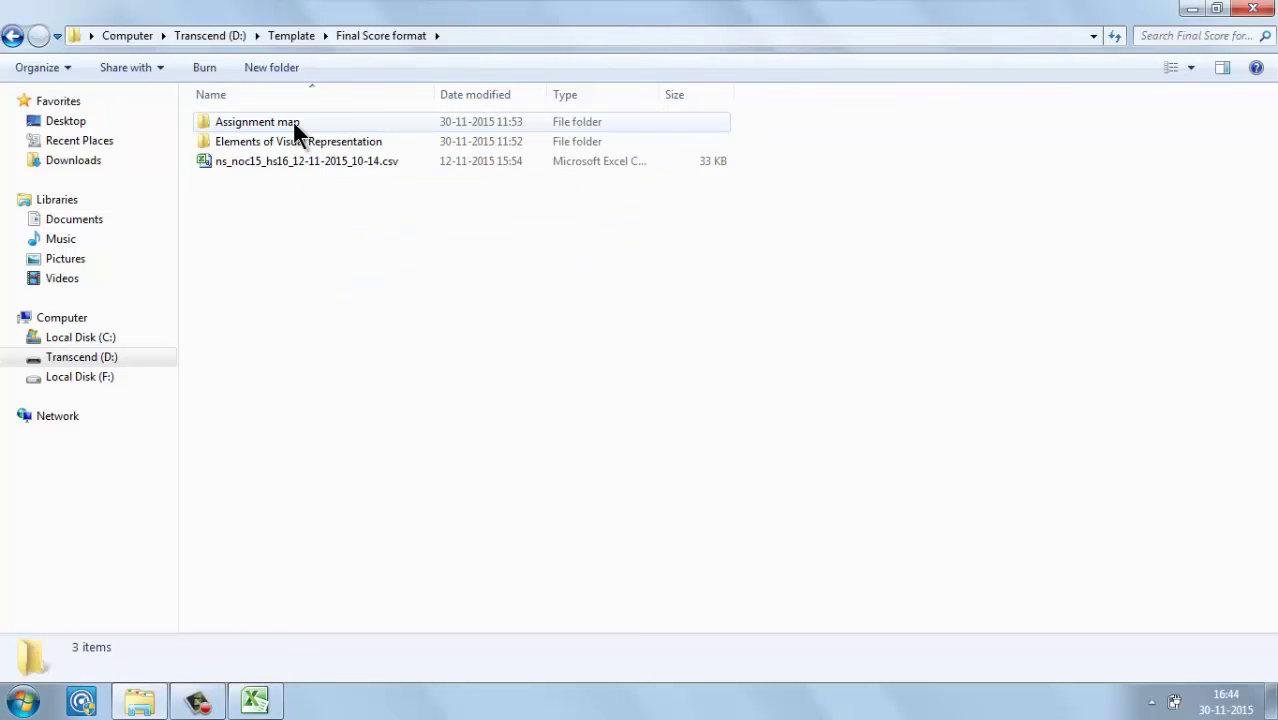
{"action": "double_click", "coordinate": [289, 141]}
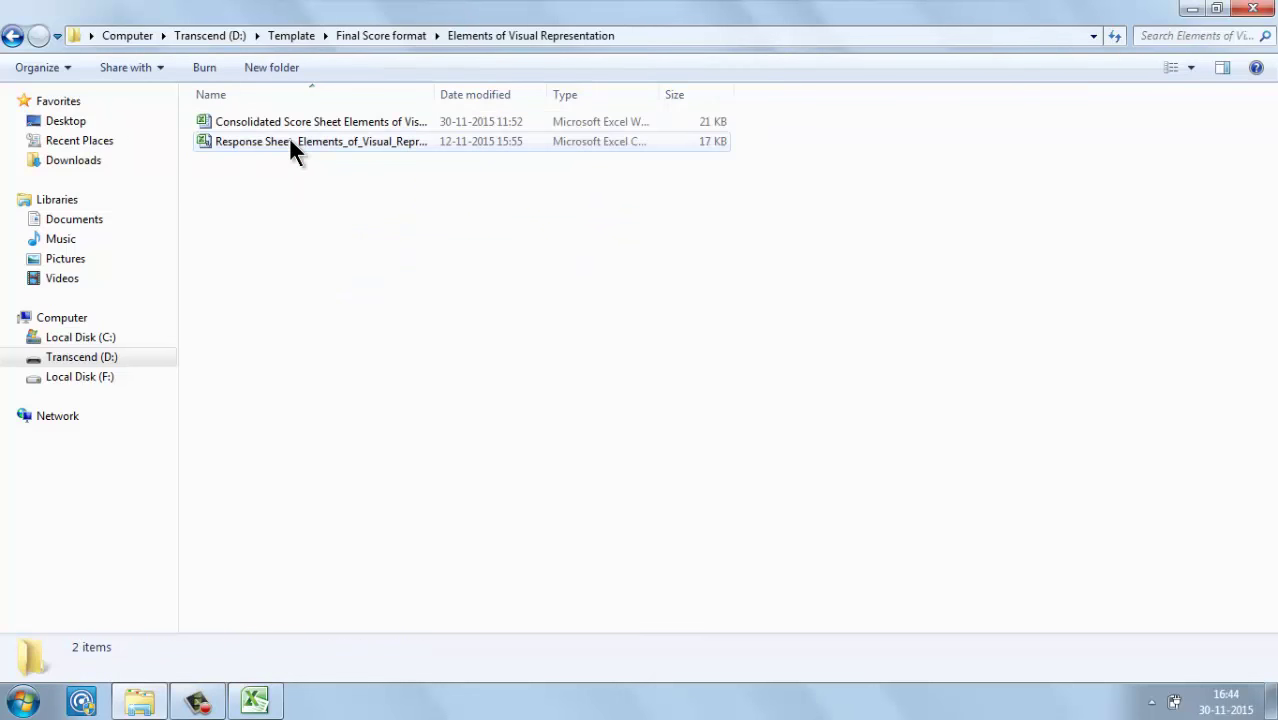
{"action": "left_click", "coordinate": [314, 123]}
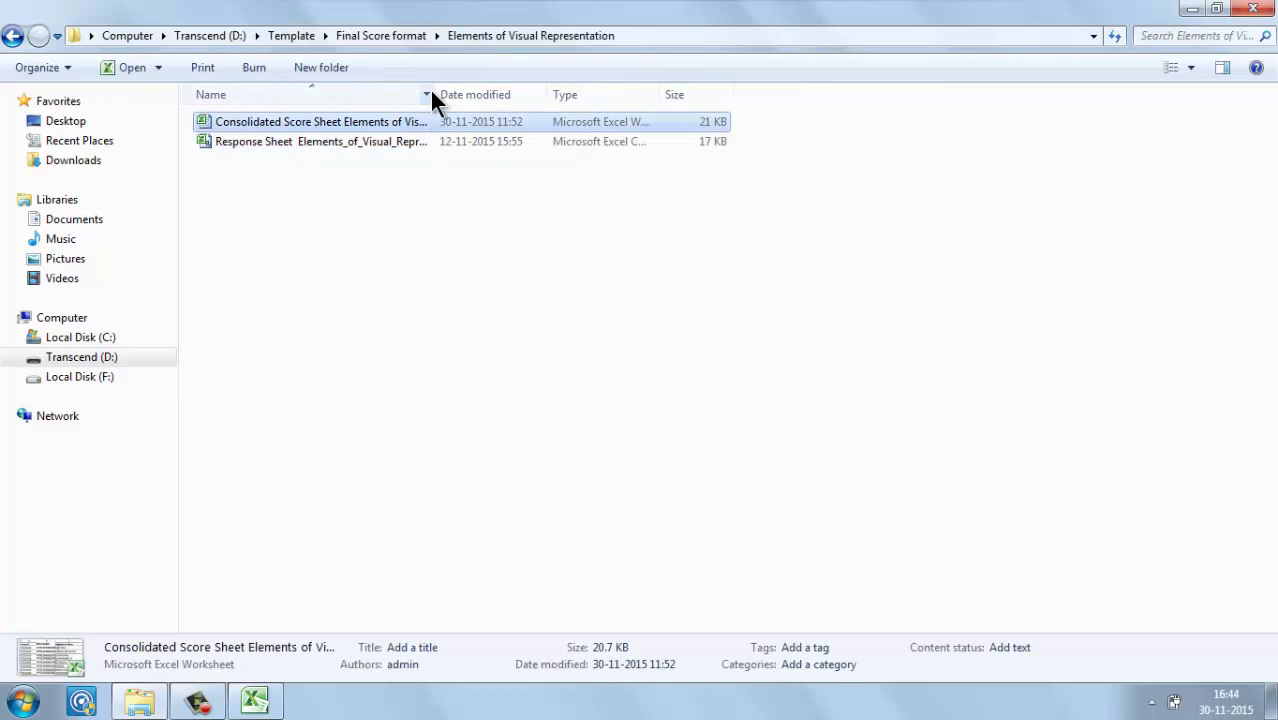
{"action": "left_click", "coordinate": [372, 150]}
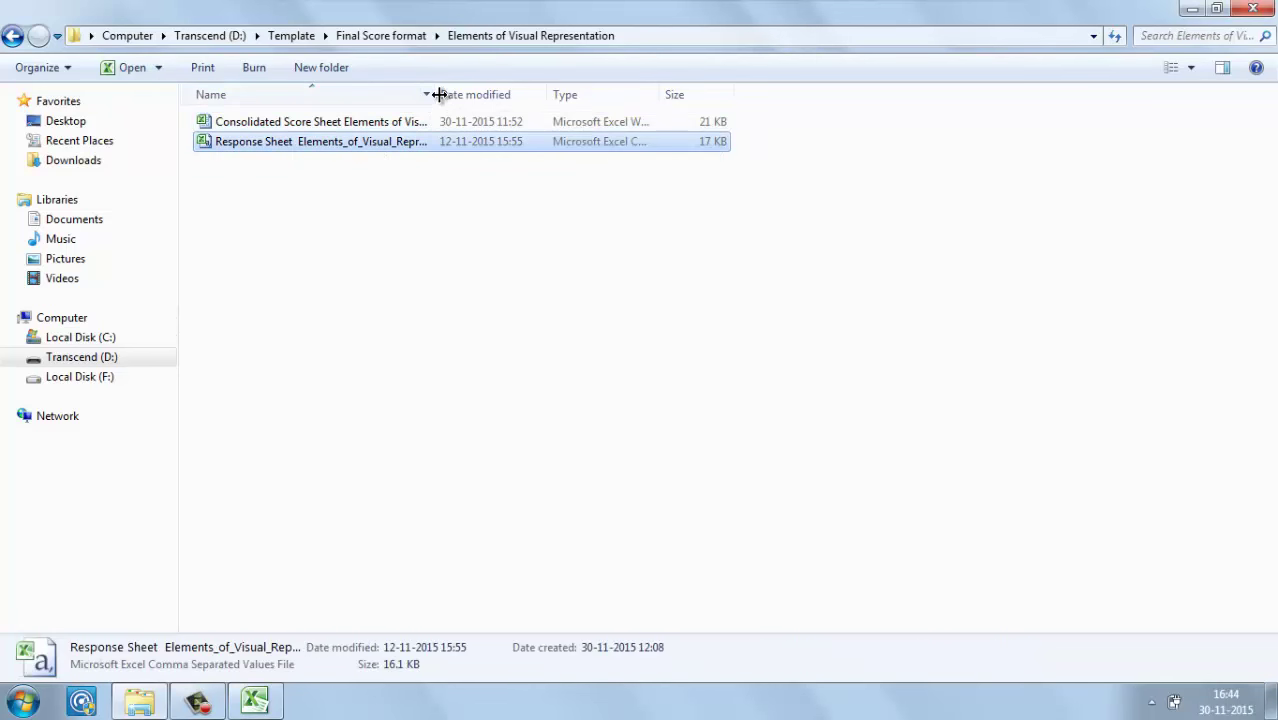
{"action": "left_click_drag", "start_coordinate": [443, 94], "coordinate": [652, 94]}
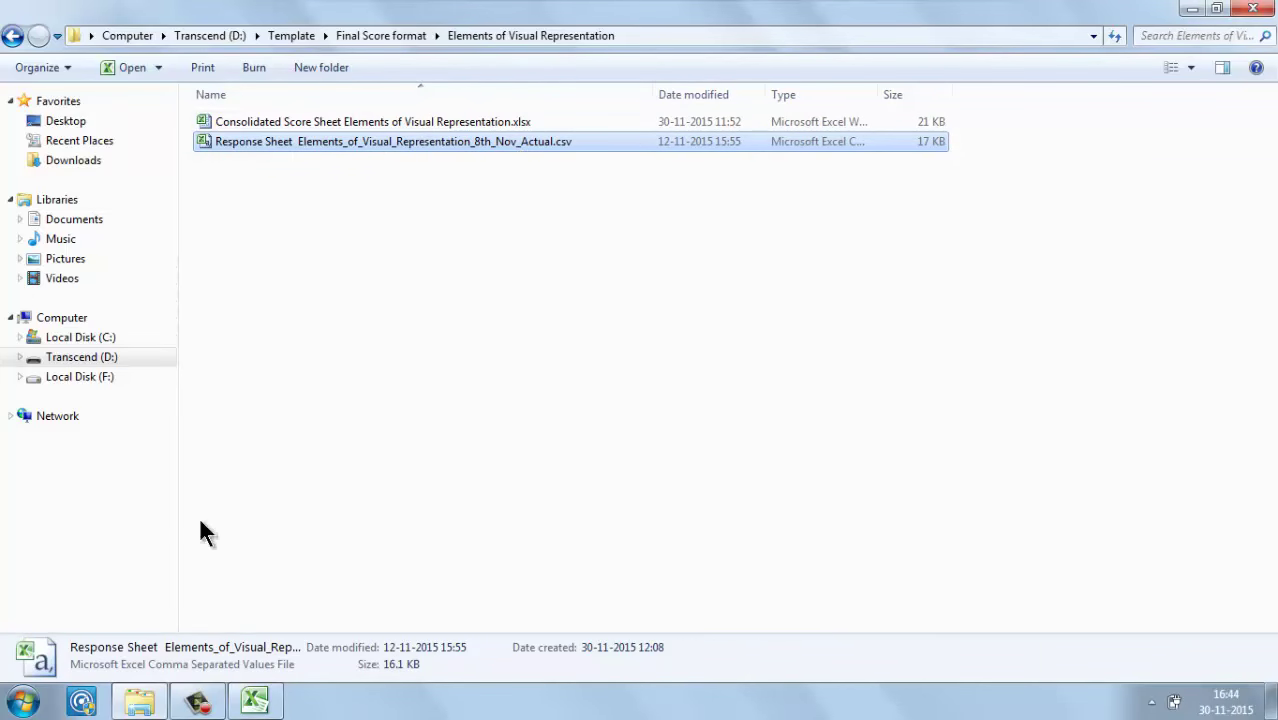
{"action": "left_click", "coordinate": [253, 703]}
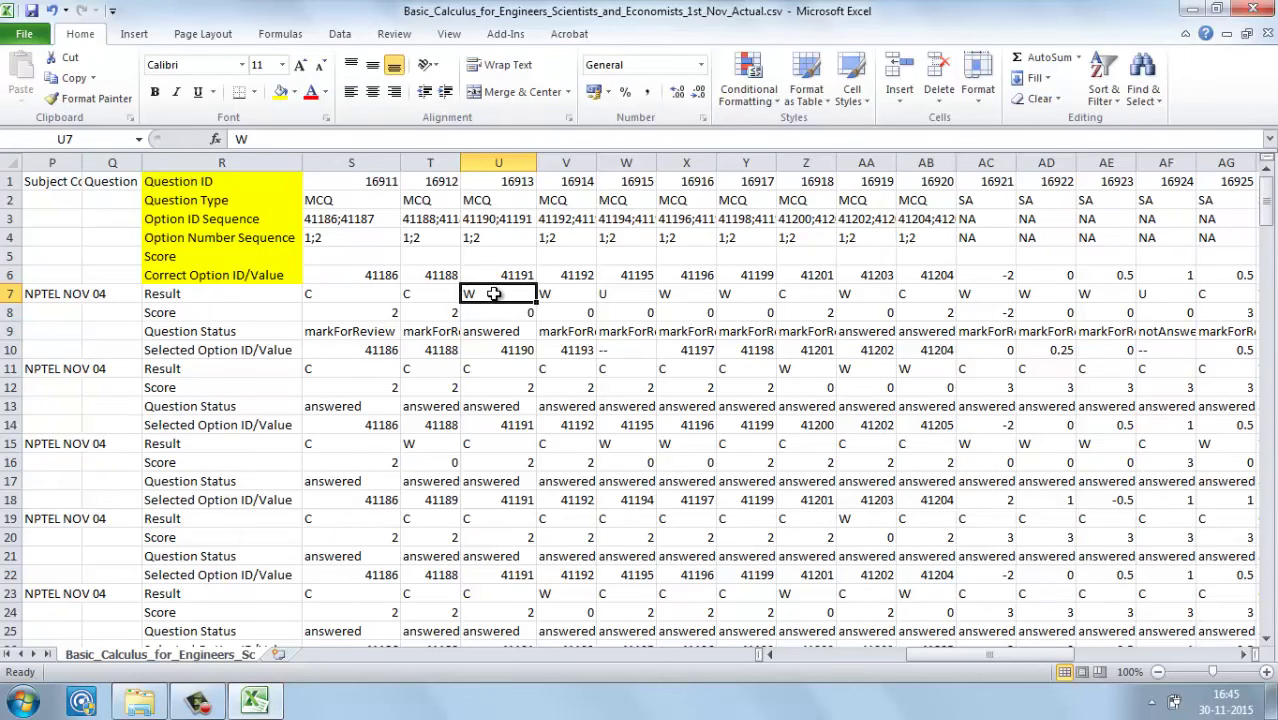
Step: Shade columns AC through AH, the SA questions 16921–16926, yellow
{"action": "key", "text": "Up"}
{"action": "key", "text": "Up"}
{"action": "key", "text": "Up"}
{"action": "key", "text": "Right"}
{"action": "key", "text": "Right"}
{"action": "key", "text": "Right"}
{"action": "key", "text": "Right"}
{"action": "key", "text": "Right"}
{"action": "key", "text": "Right"}
{"action": "key", "text": "Right"}
{"action": "key", "text": "Right"}
{"action": "key", "text": "Right"}
{"action": "key", "text": "Left"}
{"action": "key", "text": "Right"}
{"action": "key", "text": "Right"}
{"action": "key", "text": "Right"}
{"action": "key", "text": "Right"}
{"action": "key", "text": "Right"}
{"action": "key", "text": "Right"}
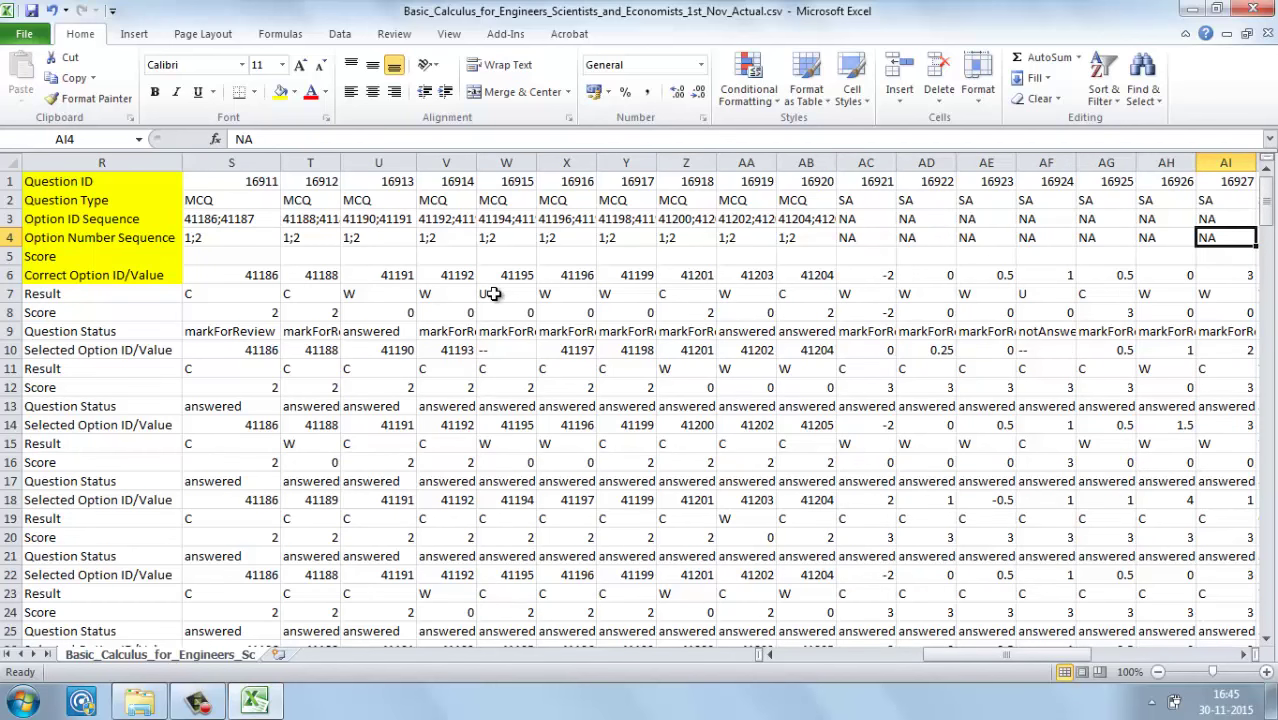
{"action": "left_click", "coordinate": [862, 163]}
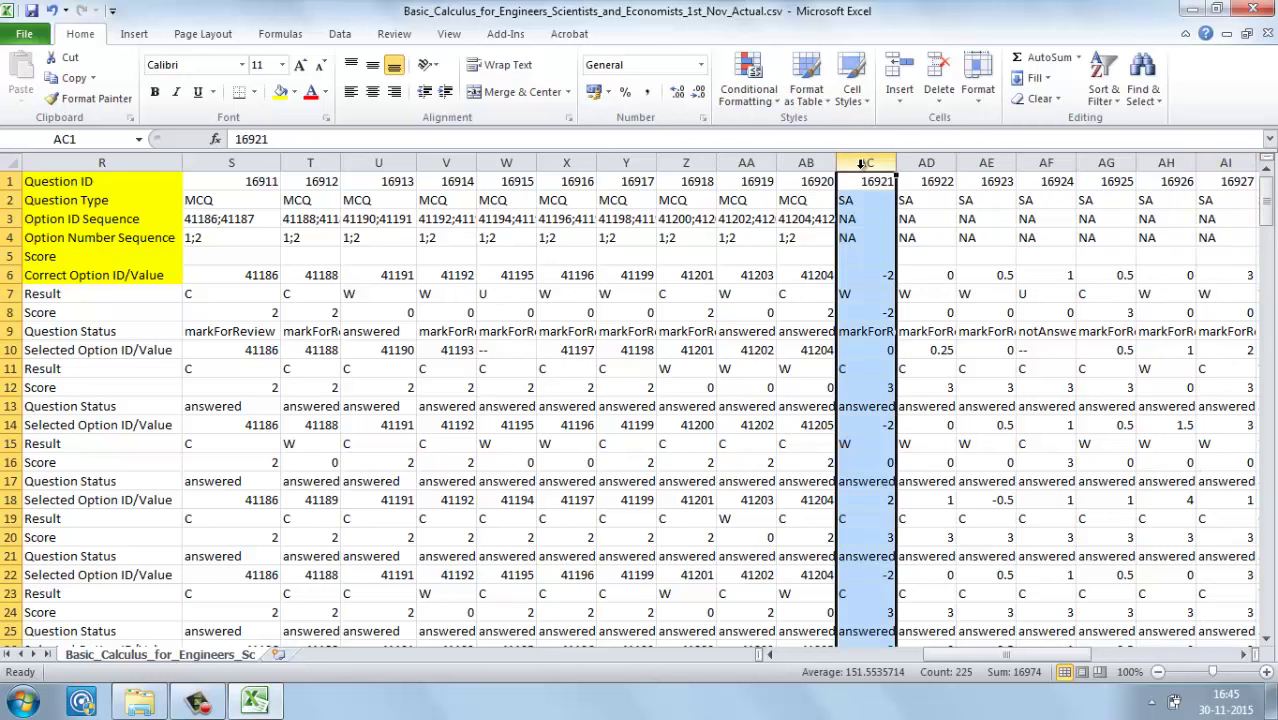
{"action": "left_click", "coordinate": [1173, 162]}
{"action": "left_click", "coordinate": [870, 162], "text": "shift"}
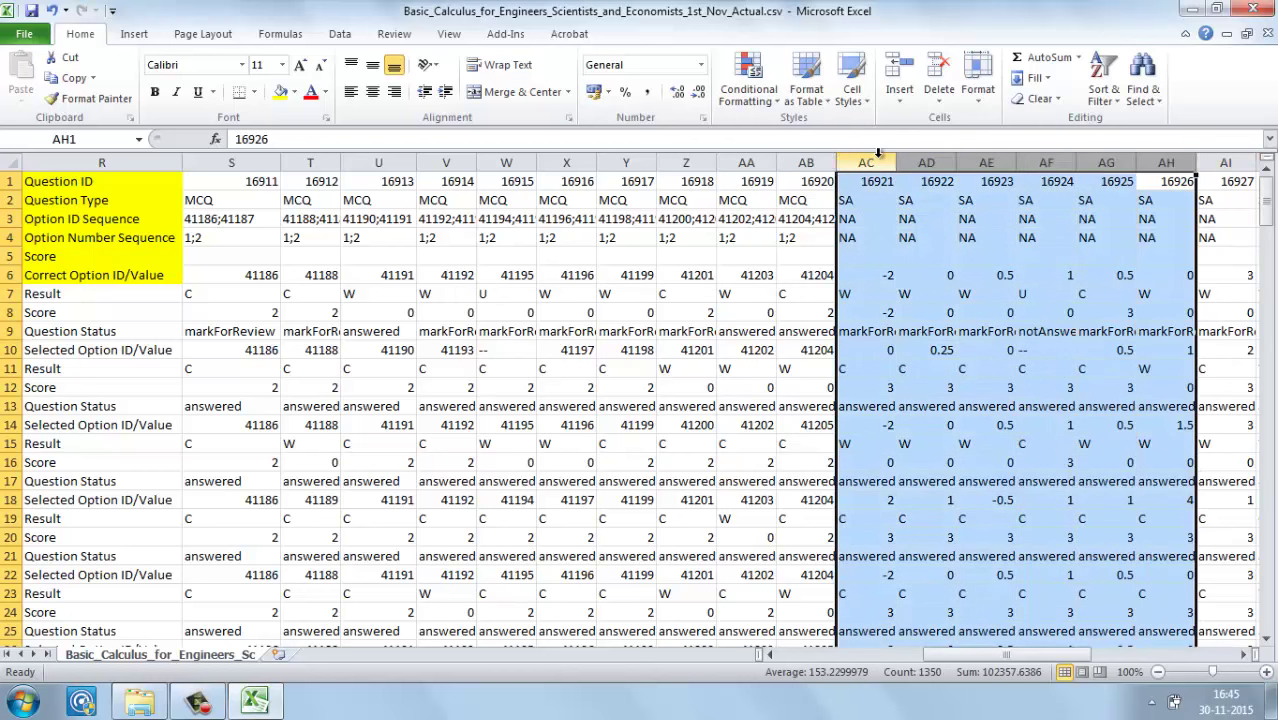
{"action": "left_click", "coordinate": [281, 91]}
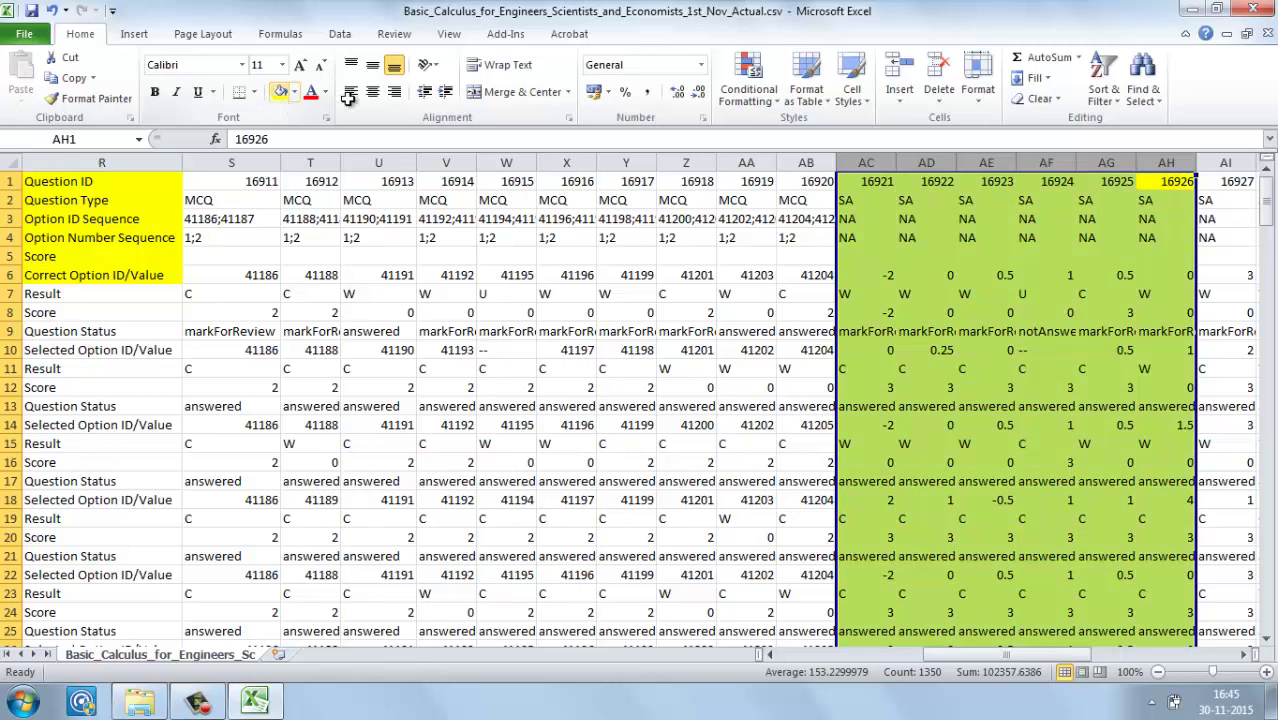
{"action": "left_click", "coordinate": [853, 294]}
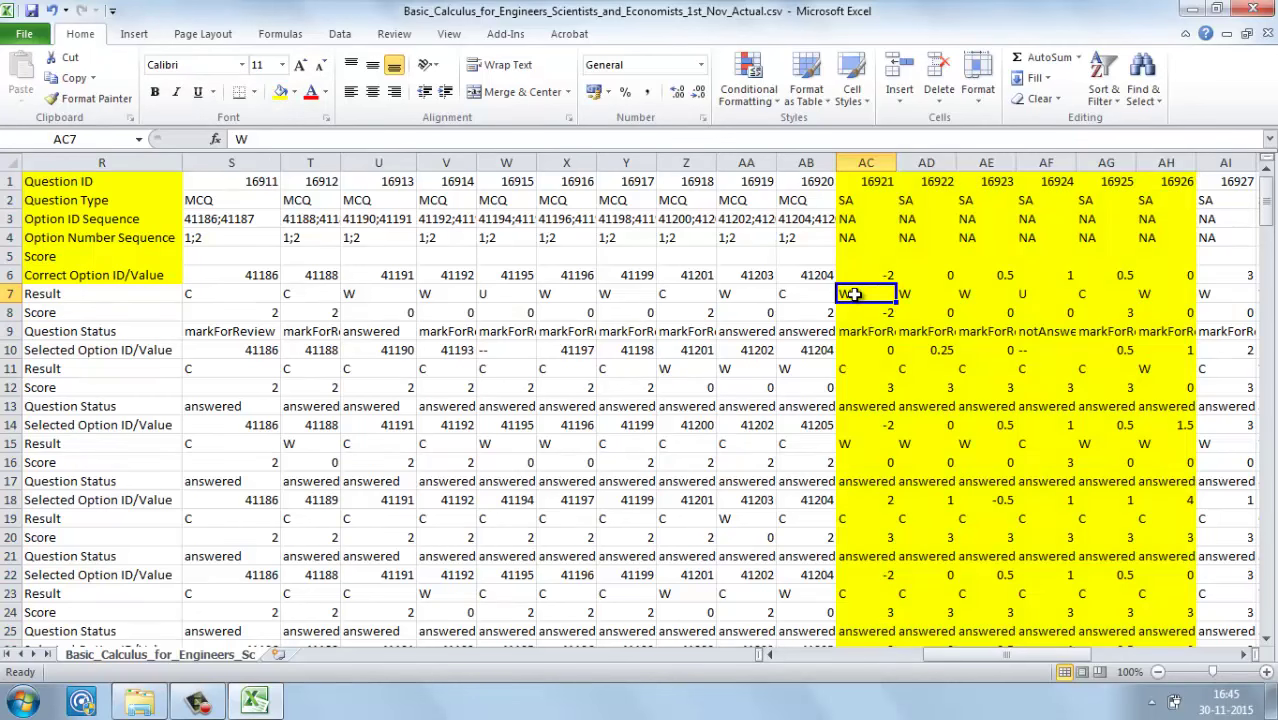
Step: Review the correct-answer row 6 and score row 8 values across the SA columns
{"action": "left_click", "coordinate": [884, 272]}
{"action": "key", "text": "Right"}
{"action": "key", "text": "Right"}
{"action": "key", "text": "Right"}
{"action": "key", "text": "Right"}
{"action": "key", "text": "Right"}
{"action": "key", "text": "Right"}
{"action": "key", "text": "Right"}
{"action": "key", "text": "Right"}
{"action": "key", "text": "Right"}
{"action": "key", "text": "Right"}
{"action": "key", "text": "Right"}
{"action": "key", "text": "Right"}
{"action": "key", "text": "Right"}
{"action": "key", "text": "Right"}
{"action": "key", "text": "Right"}
{"action": "key", "text": "Right"}
{"action": "key", "text": "Right"}
{"action": "key", "text": "Right"}
{"action": "key", "text": "Right"}
{"action": "key", "text": "Right"}
{"action": "key", "text": "Right"}
{"action": "key", "text": "Down"}
{"action": "key", "text": "Down"}
{"action": "key", "text": "Down"}
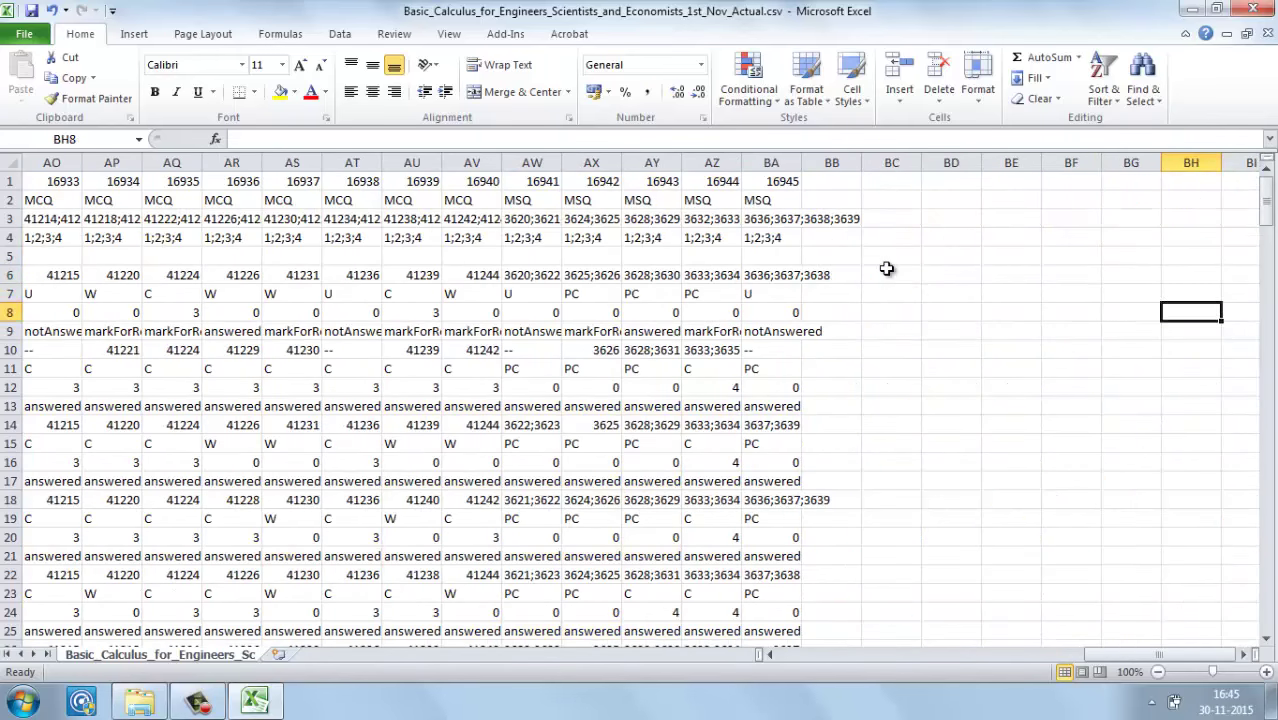
{"action": "key", "text": "Left"}
{"action": "key", "text": "Left"}
{"action": "key", "text": "Left"}
{"action": "key", "text": "Left"}
{"action": "key", "text": "Left"}
{"action": "key", "text": "Left"}
{"action": "key", "text": "Left"}
{"action": "key", "text": "Left"}
{"action": "key", "text": "Left"}
{"action": "key", "text": "Up"}
{"action": "key", "text": "Right"}
{"action": "key", "text": "Right"}
{"action": "key", "text": "Right"}
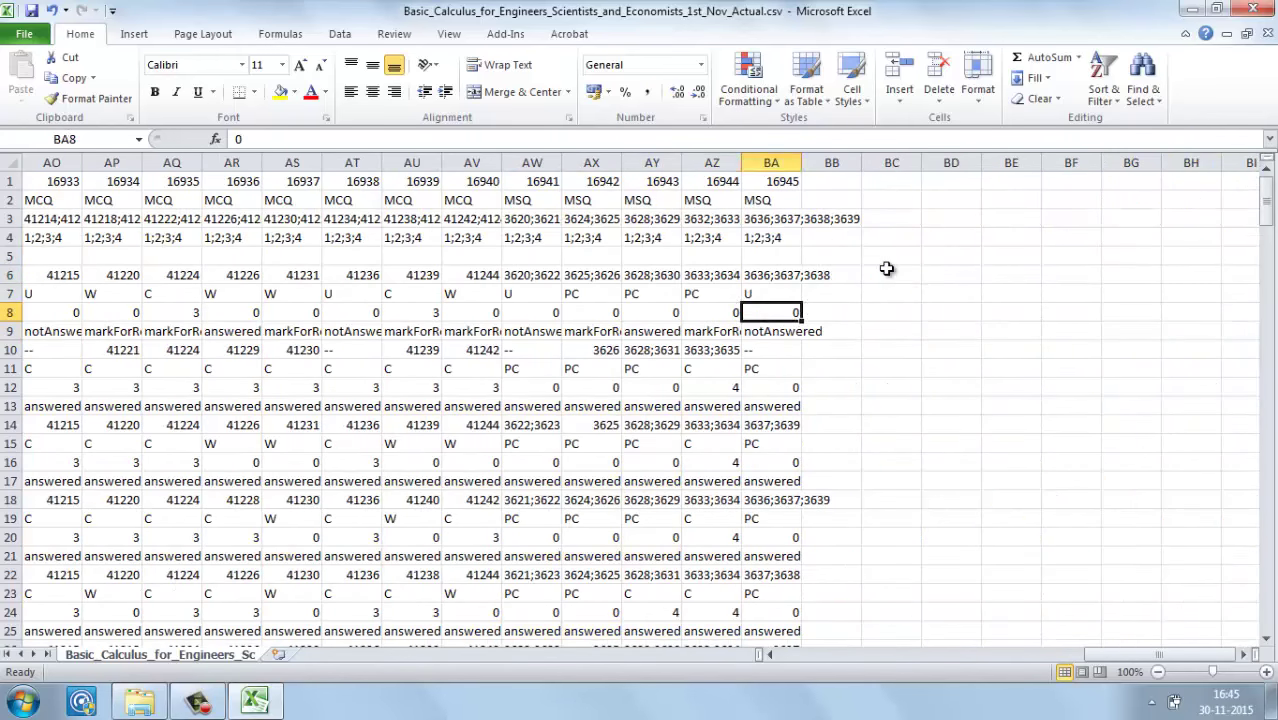
{"action": "key", "text": "shift+Left"}
{"action": "key", "text": "shift+Left"}
{"action": "key", "text": "shift+Left"}
{"action": "key", "text": "shift+Left"}
{"action": "key", "text": "shift+Left"}
{"action": "key", "text": "shift+Left"}
{"action": "key", "text": "shift+Left"}
{"action": "key", "text": "shift+Left"}
{"action": "key", "text": "shift+Left"}
{"action": "key", "text": "shift+Left"}
{"action": "key", "text": "shift+Left"}
{"action": "key", "text": "shift+Left"}
{"action": "key", "text": "shift+Left"}
{"action": "key", "text": "shift+Left"}
{"action": "key", "text": "shift+Left"}
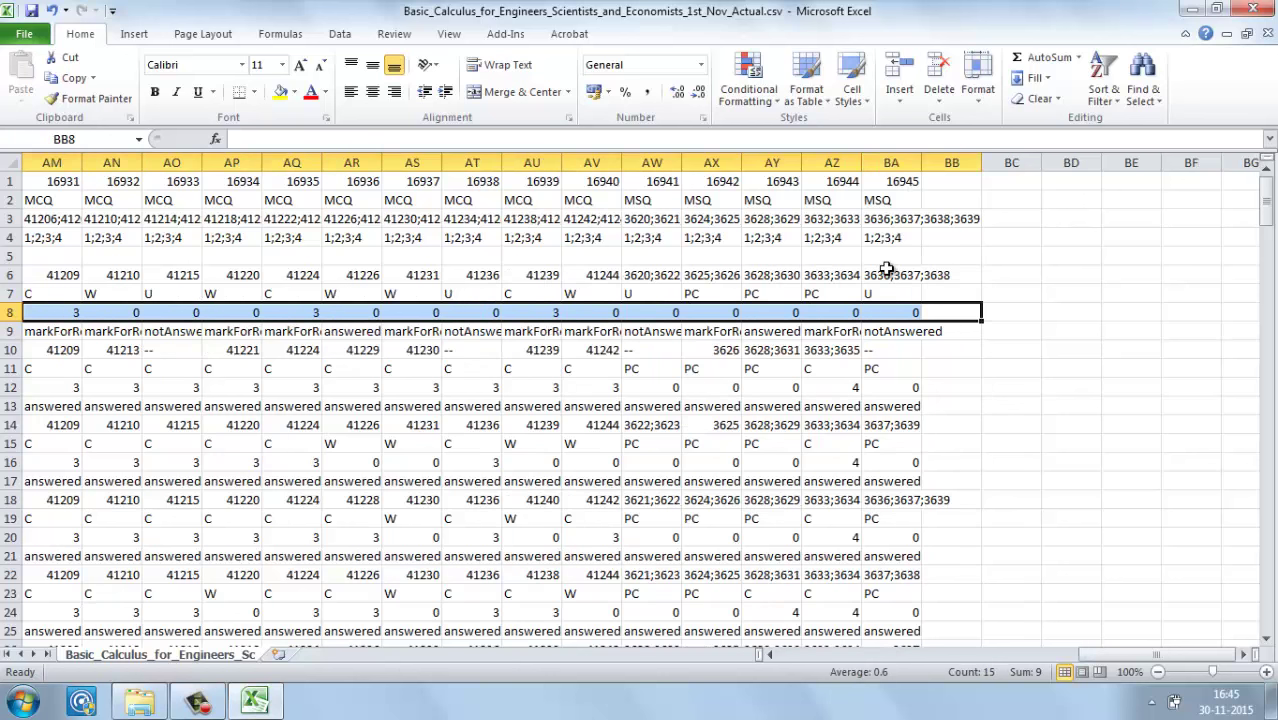
{"action": "left_click", "coordinate": [926, 369]}
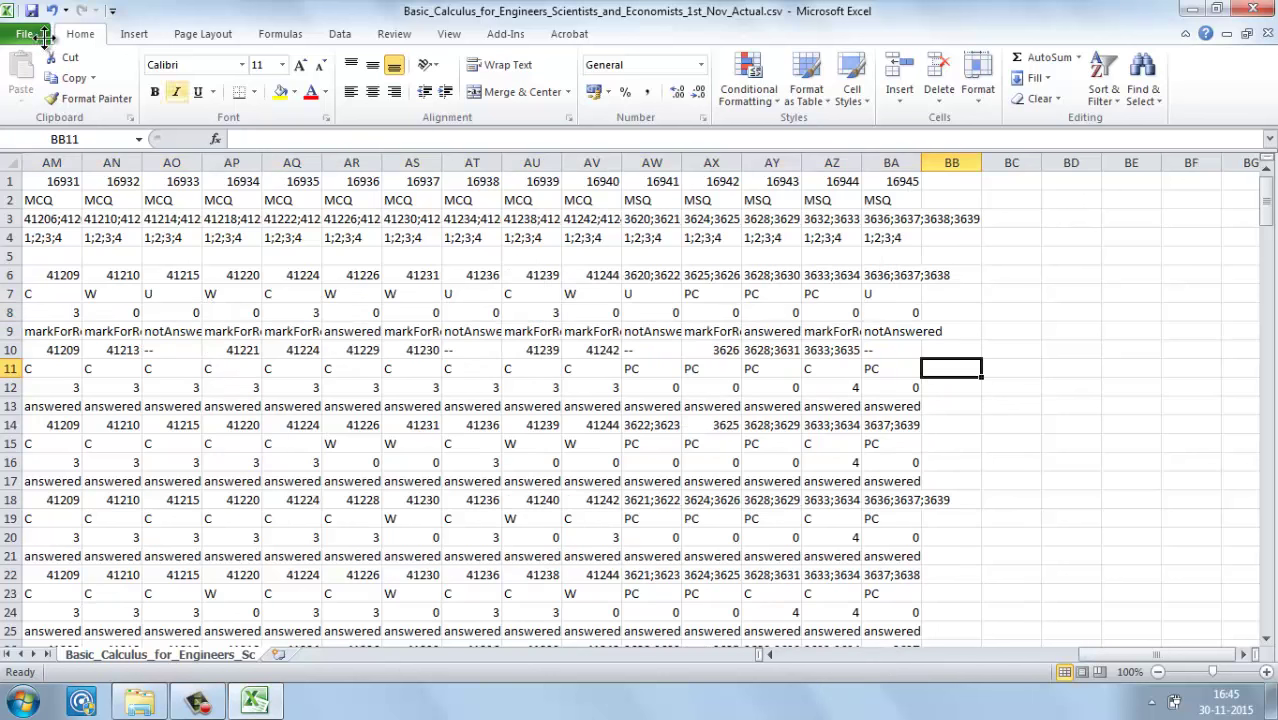
Step: Save the response sheet and close Excel
{"action": "left_click", "coordinate": [33, 10]}
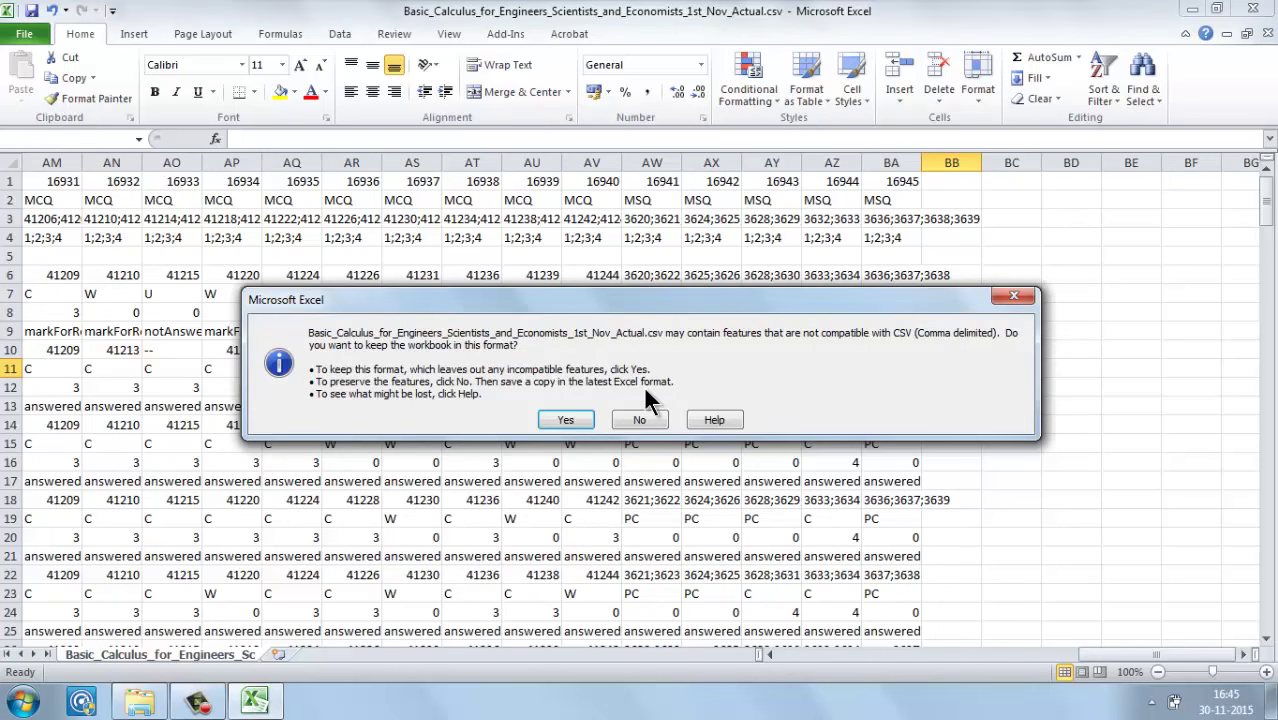
{"action": "left_click", "coordinate": [202, 704]}
{"action": "left_click", "coordinate": [1012, 594]}
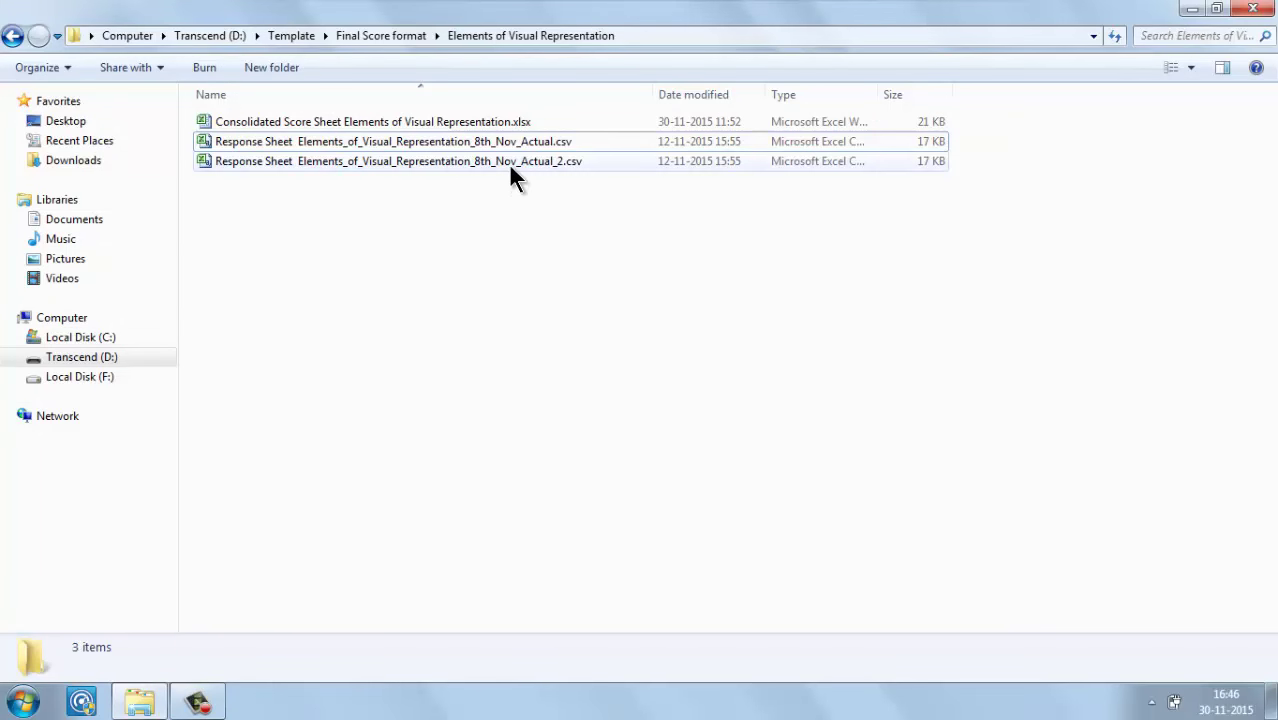
Step: Rename the second Elements_of_Visual_Representation response sheet, changing '8th' to '1h' in its file name
{"action": "left_click", "coordinate": [508, 163]}
{"action": "key", "text": "F2"}
{"action": "left_click", "coordinate": [485, 162]}
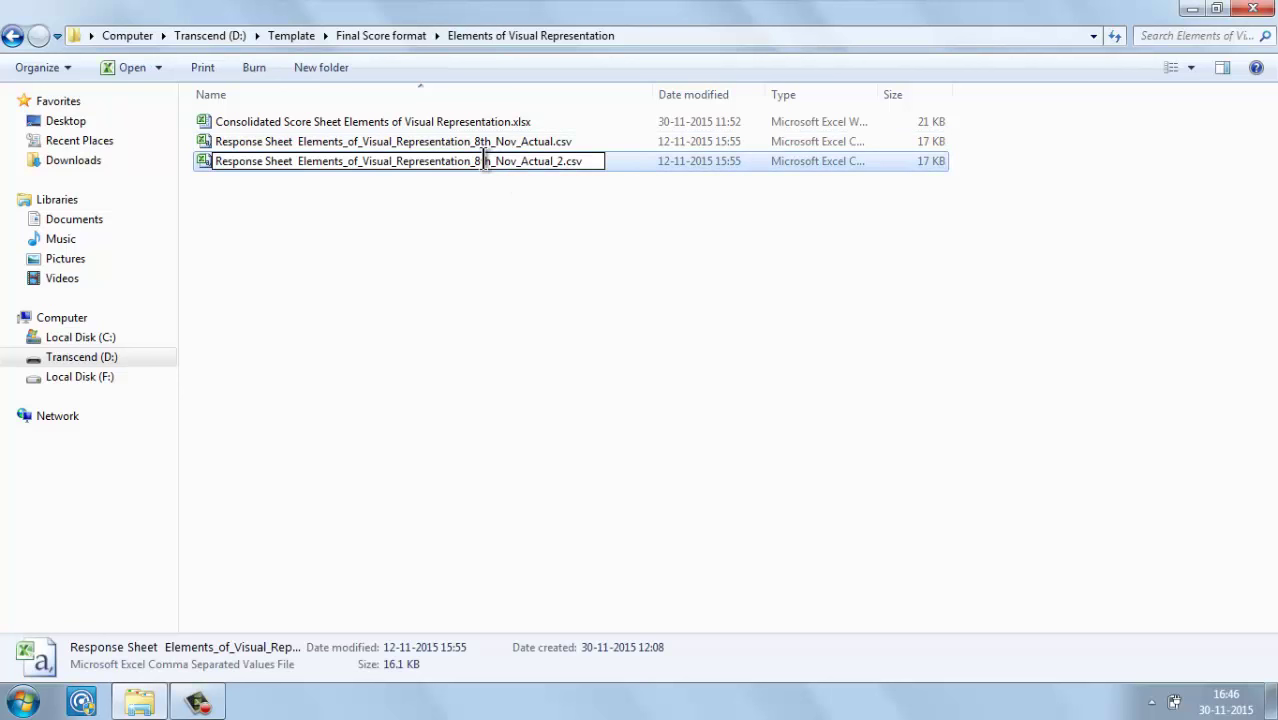
{"action": "type", "text": "t"}
{"action": "key", "text": "Return"}
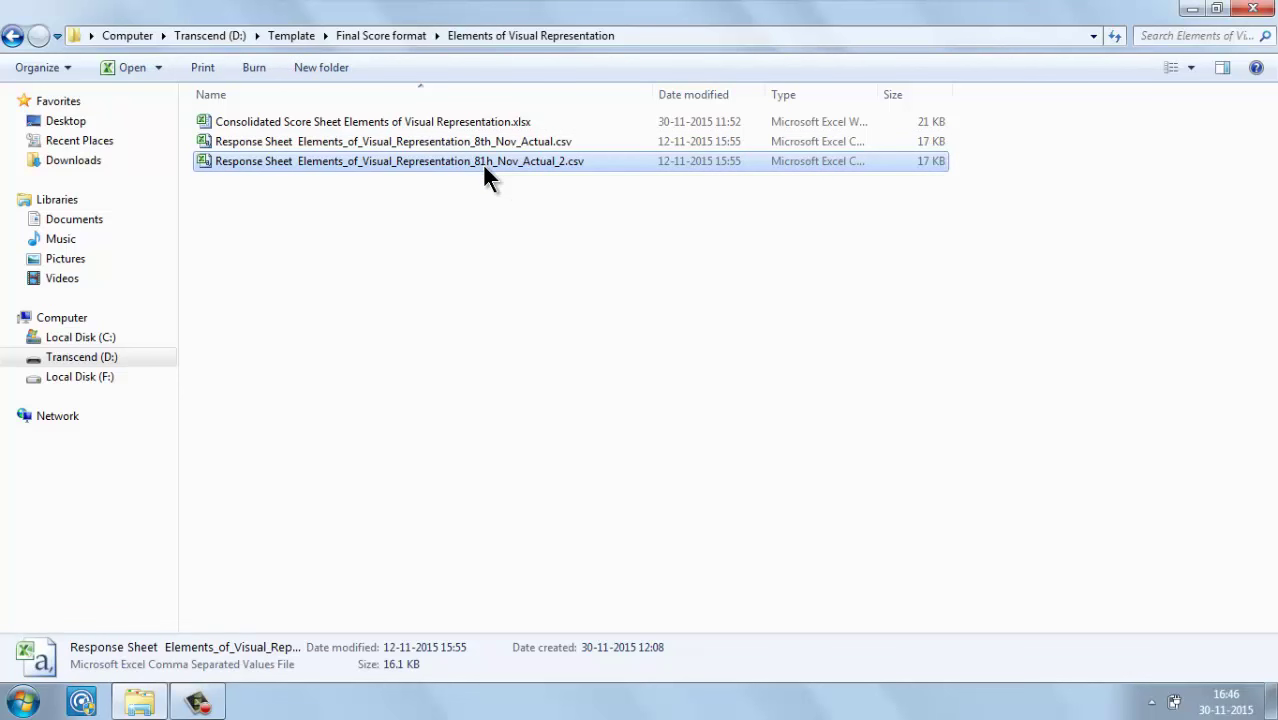
{"action": "key", "text": "F2"}
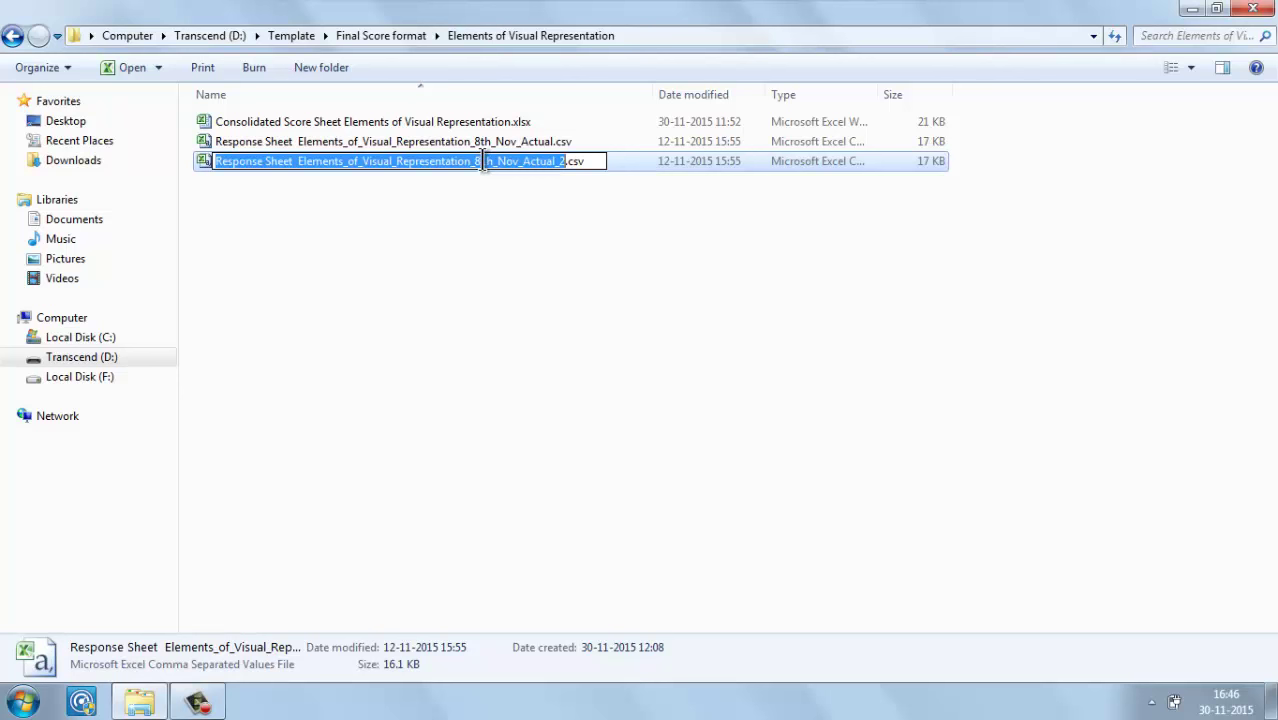
{"action": "left_click", "coordinate": [484, 162]}
{"action": "key", "text": "BackSpace"}
{"action": "type", "text": "1"}
{"action": "key", "text": "Return"}
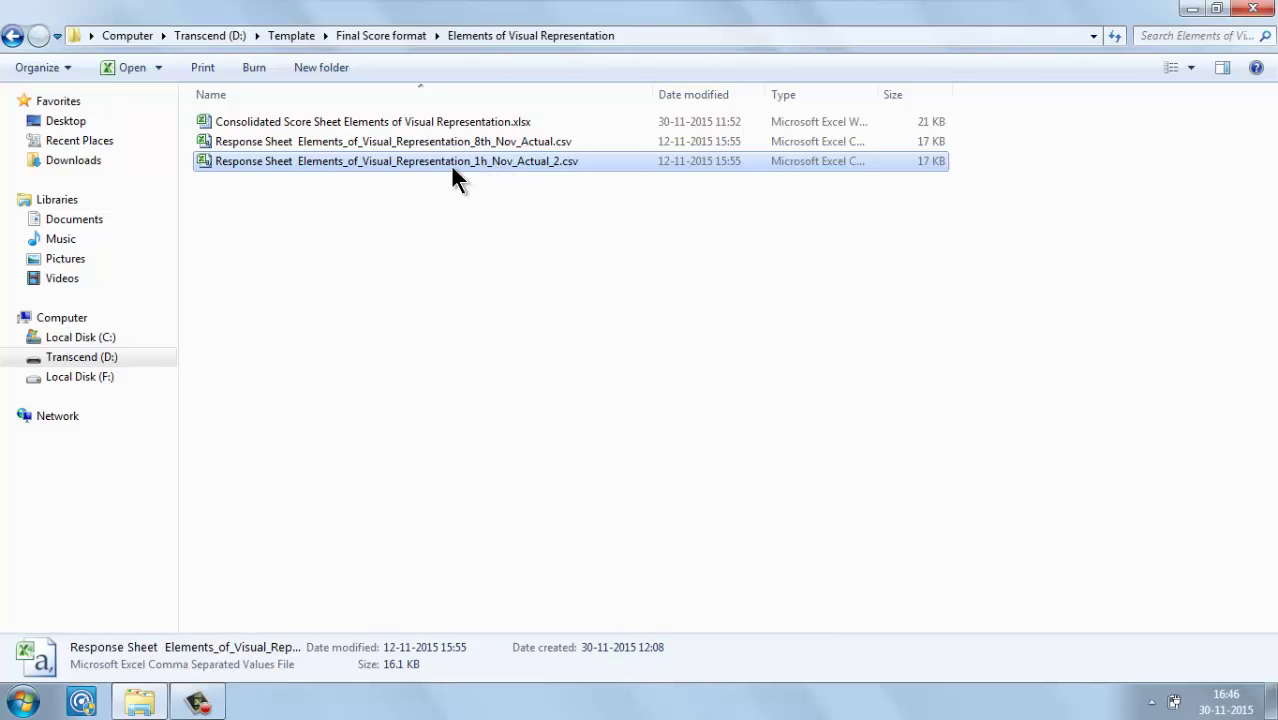
Step: Select the Consolidated Score Sheet workbook, then move up to the Final Score format folder
{"action": "left_click", "coordinate": [470, 141]}
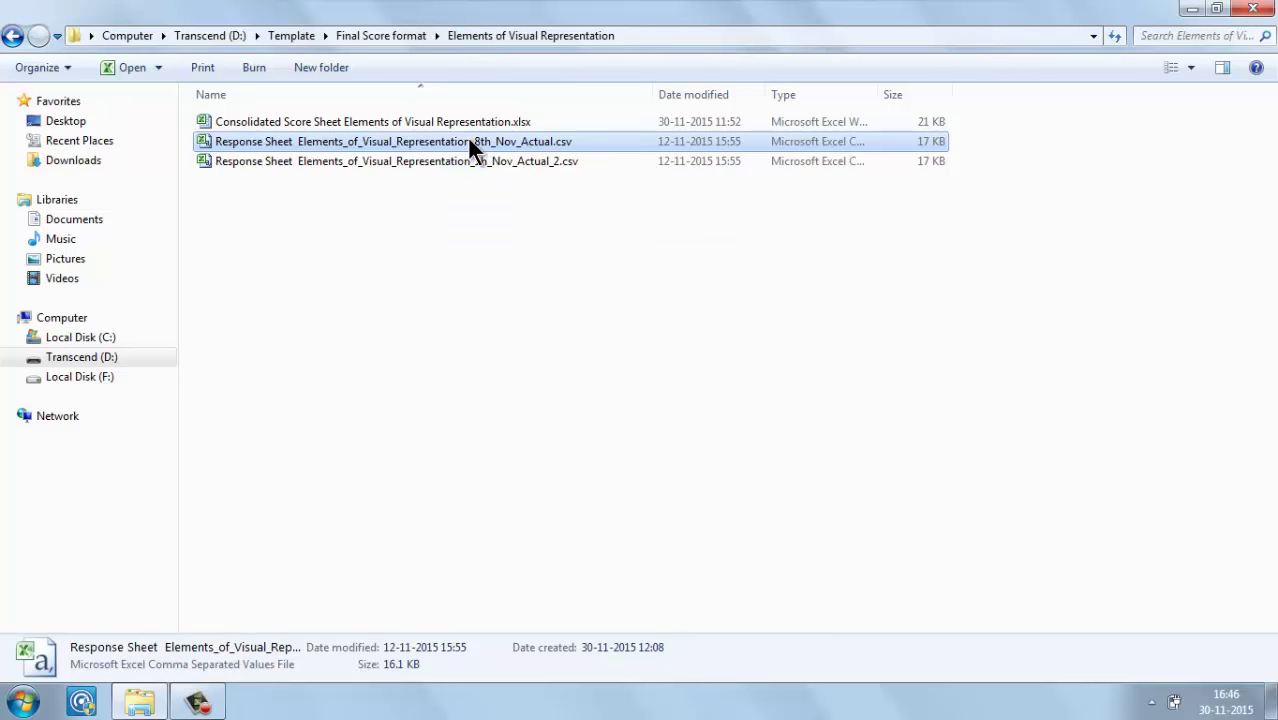
{"action": "mouse_move", "coordinate": [453, 119]}
{"action": "left_click", "coordinate": [346, 114]}
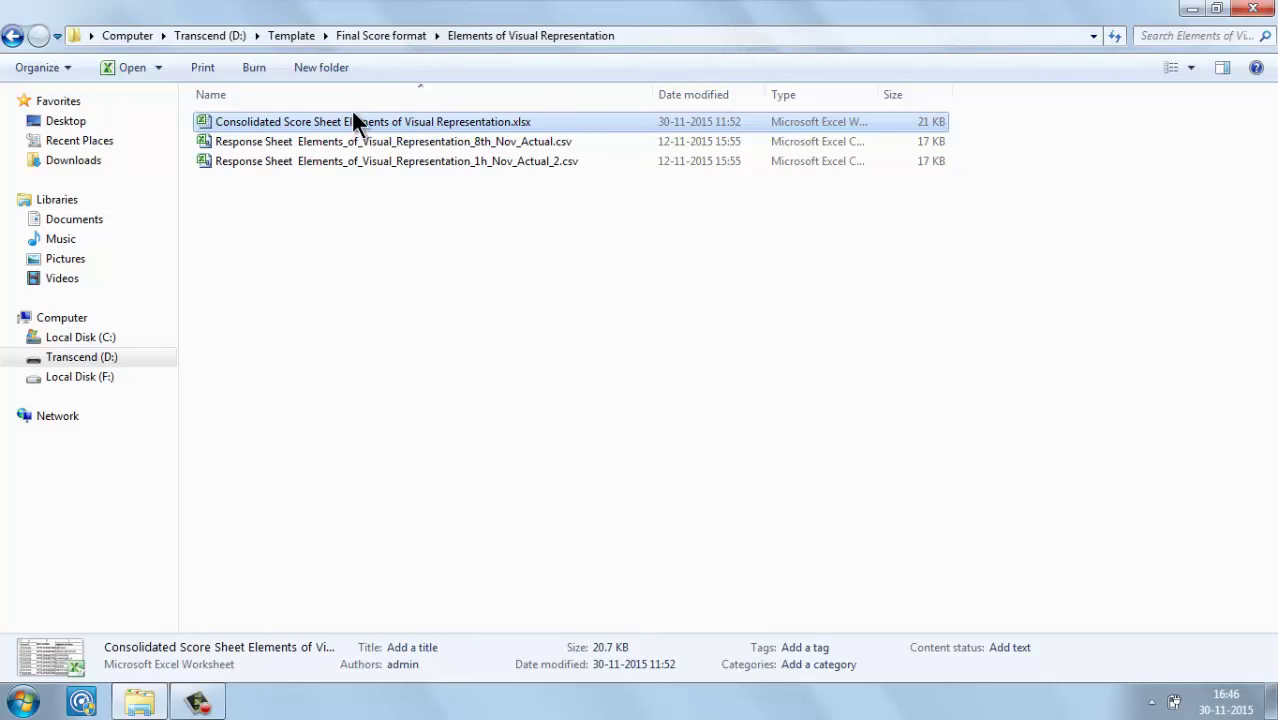
{"action": "left_click", "coordinate": [410, 35]}
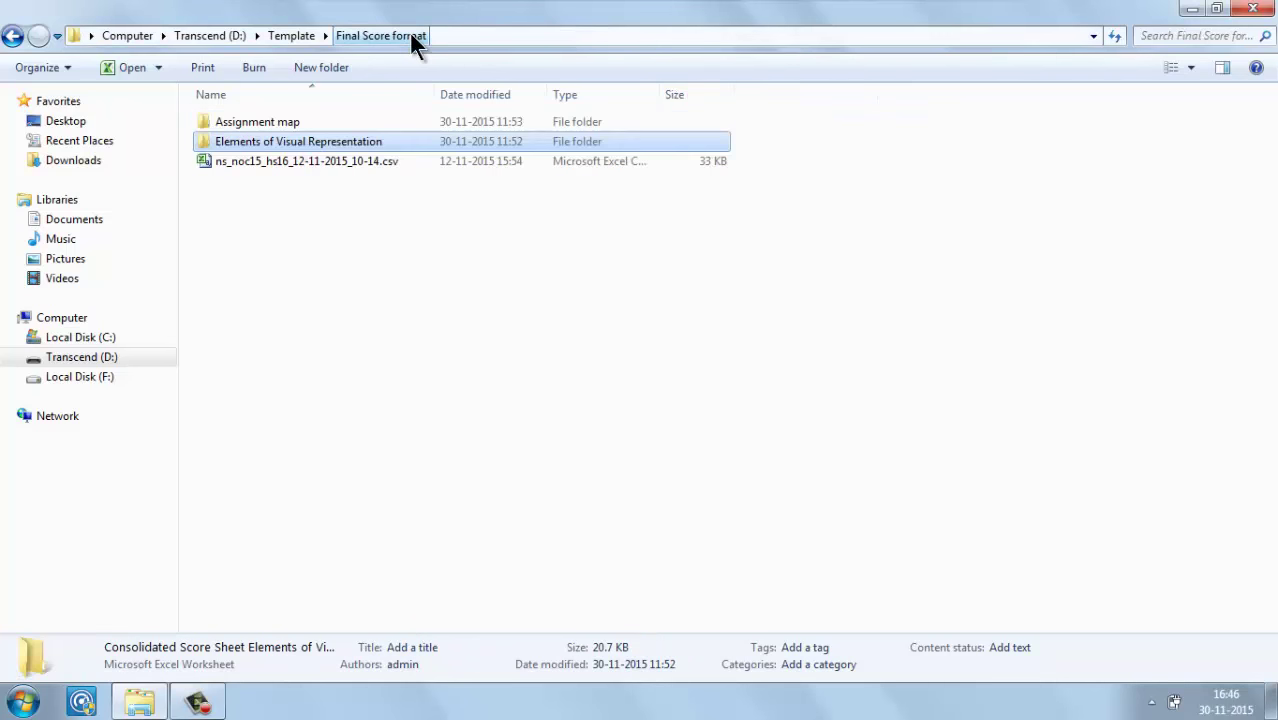
Step: Browse from Template through TCS_Score and Nov 1 online into the NPTEL_Subject Wise Score folder
{"action": "left_click", "coordinate": [316, 36]}
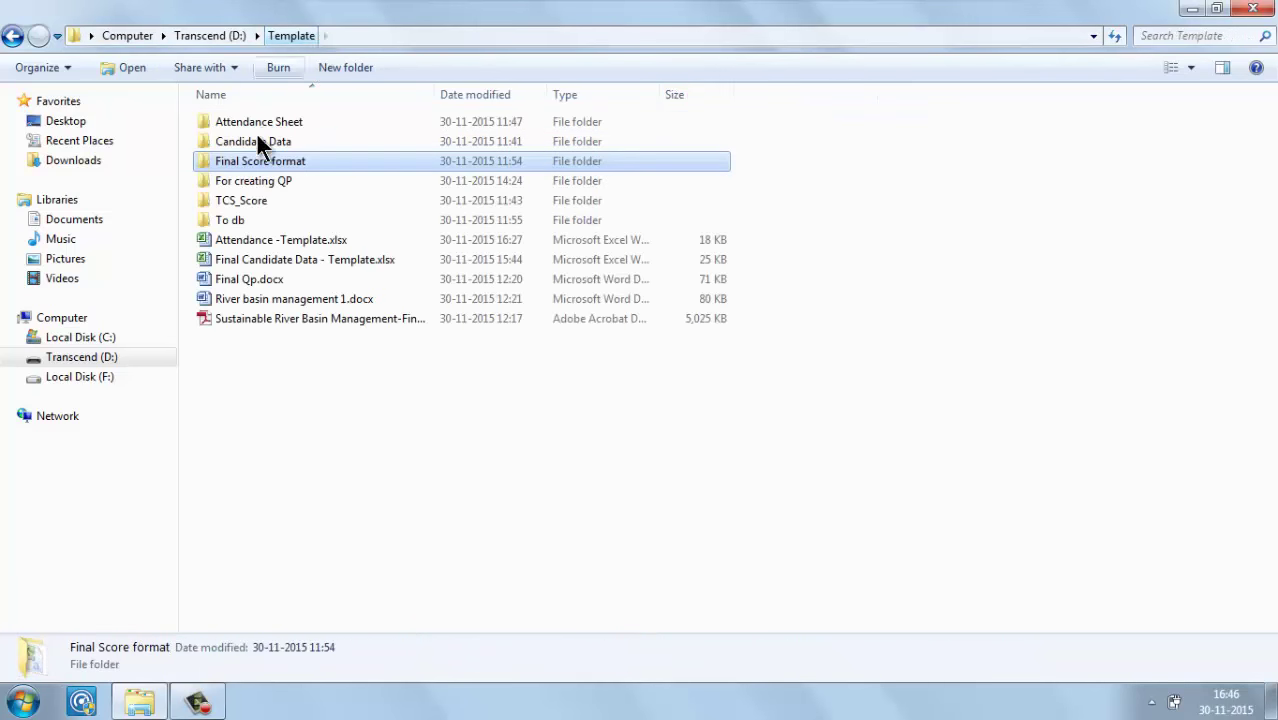
{"action": "double_click", "coordinate": [241, 222]}
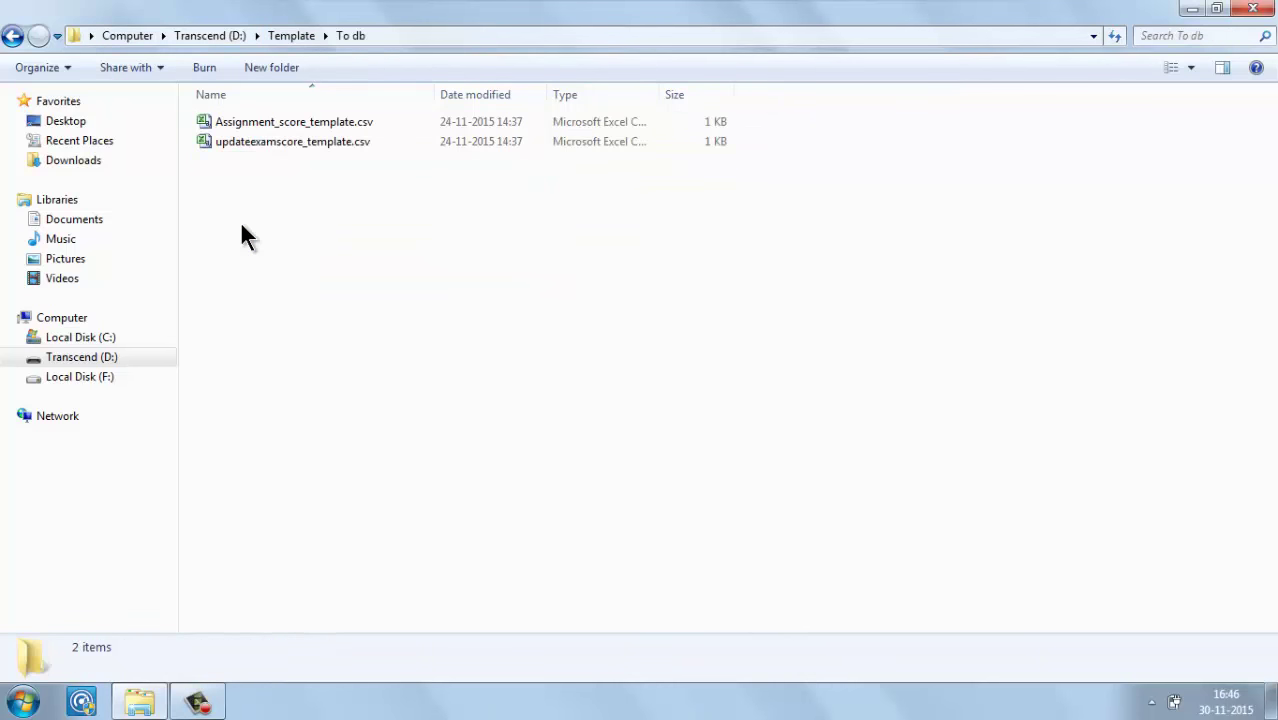
{"action": "left_click", "coordinate": [296, 35]}
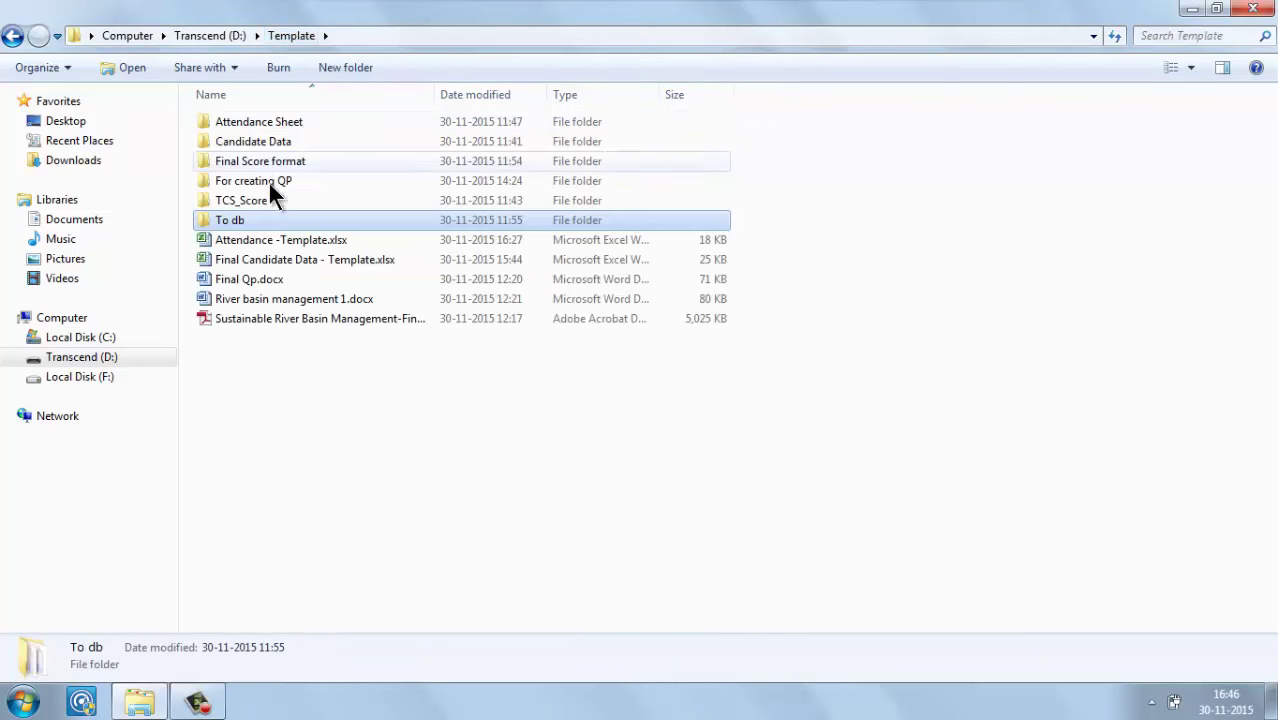
{"action": "double_click", "coordinate": [235, 198]}
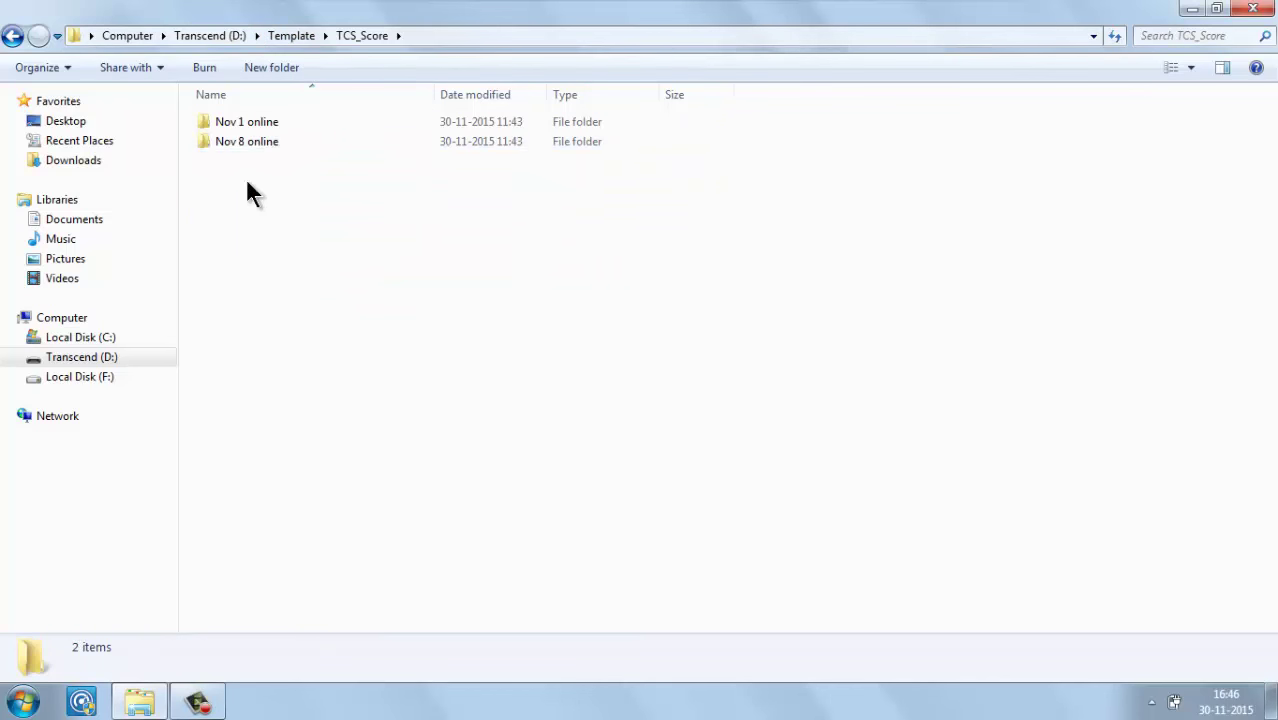
{"action": "double_click", "coordinate": [298, 119]}
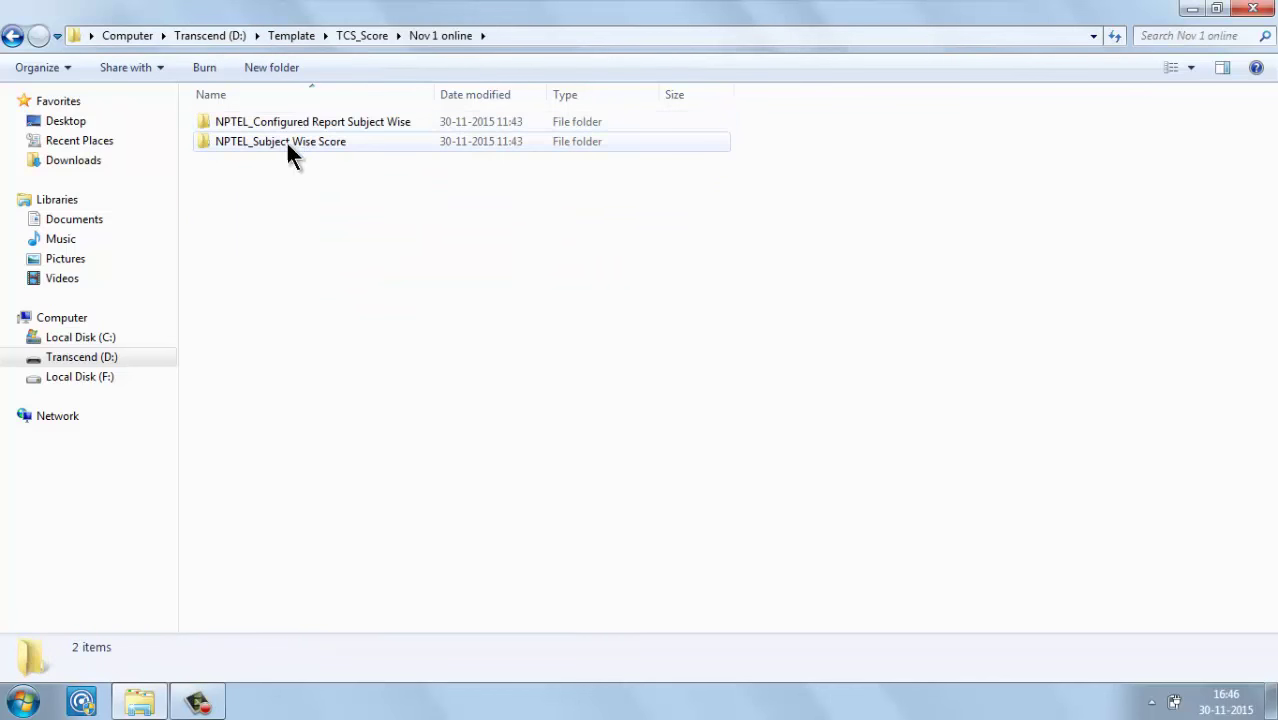
{"action": "double_click", "coordinate": [281, 146]}
Step: Open the NPCCE1599 Basic_Calculus 1st Nov score CSV in Excel
{"action": "left_click", "coordinate": [282, 150]}
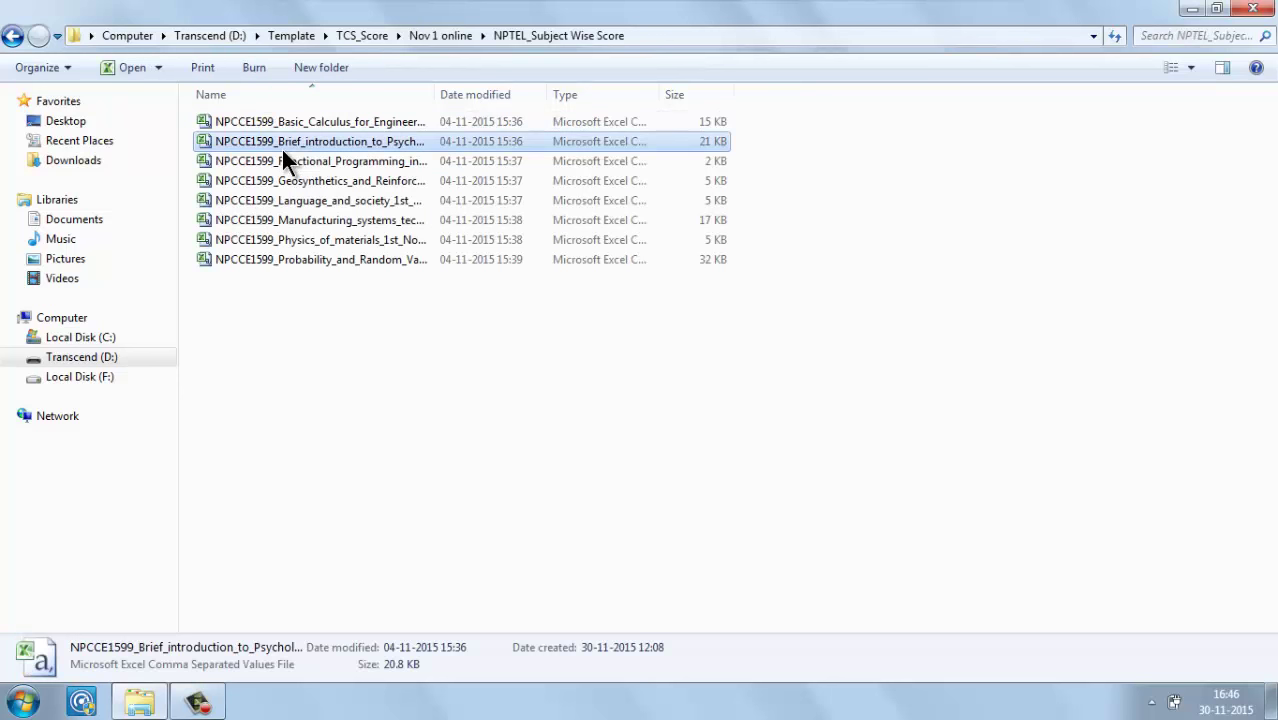
{"action": "left_click", "coordinate": [342, 124]}
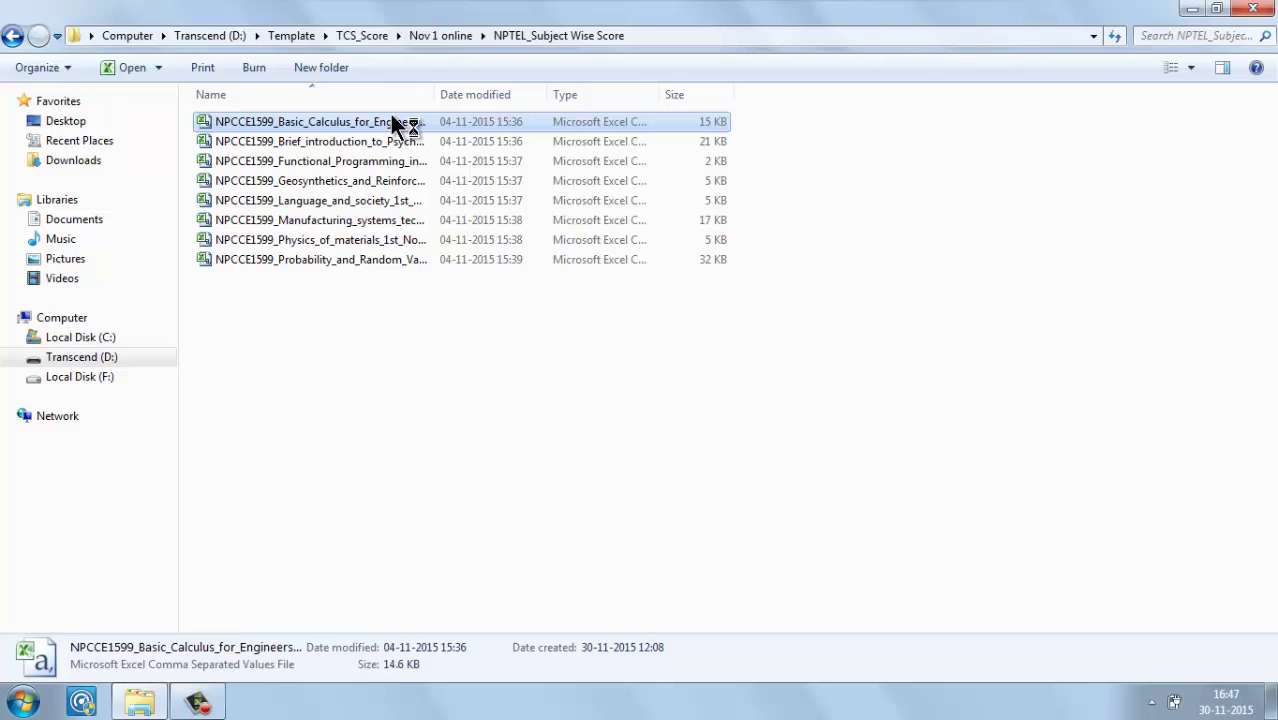
{"action": "right_click", "coordinate": [392, 116]}
{"action": "left_click", "coordinate": [412, 126]}
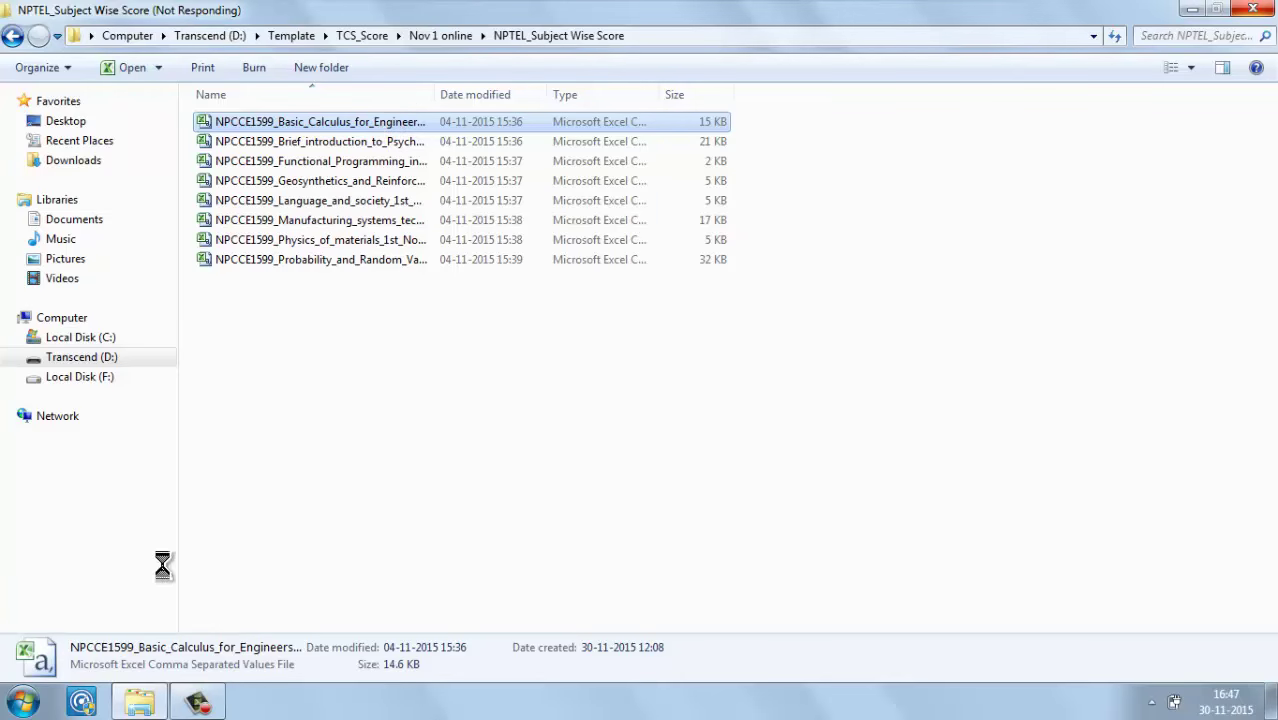
{"action": "left_click", "coordinate": [200, 702]}
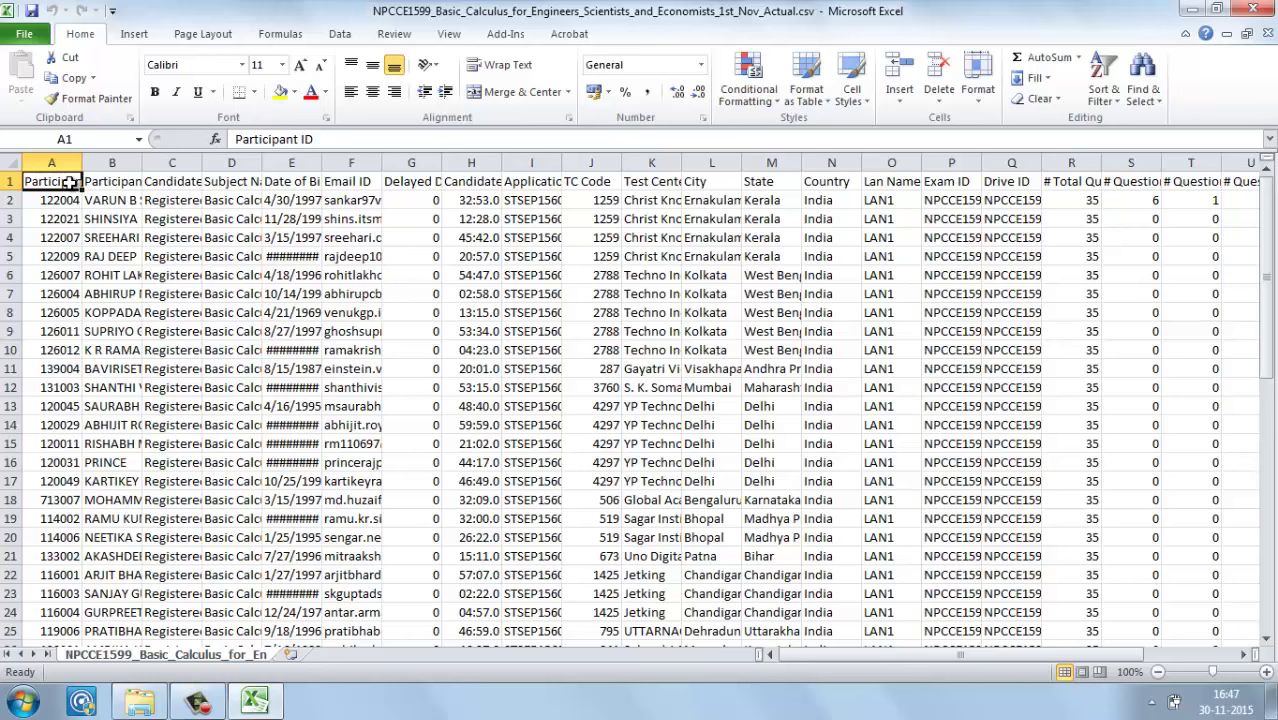
Step: Review the CSV's header row A1:O1 and the candidate time value in H2
{"action": "key", "text": "shift+Right"}
{"action": "key", "text": "shift+Right"}
{"action": "key", "text": "shift+Right"}
{"action": "key", "text": "shift+Right"}
{"action": "key", "text": "shift+Right"}
{"action": "key", "text": "shift+Right"}
{"action": "key", "text": "shift+Right"}
{"action": "key", "text": "shift+Right"}
{"action": "key", "text": "shift+Right"}
{"action": "key", "text": "shift+Right"}
{"action": "key", "text": "shift+Right"}
{"action": "key", "text": "shift+Right"}
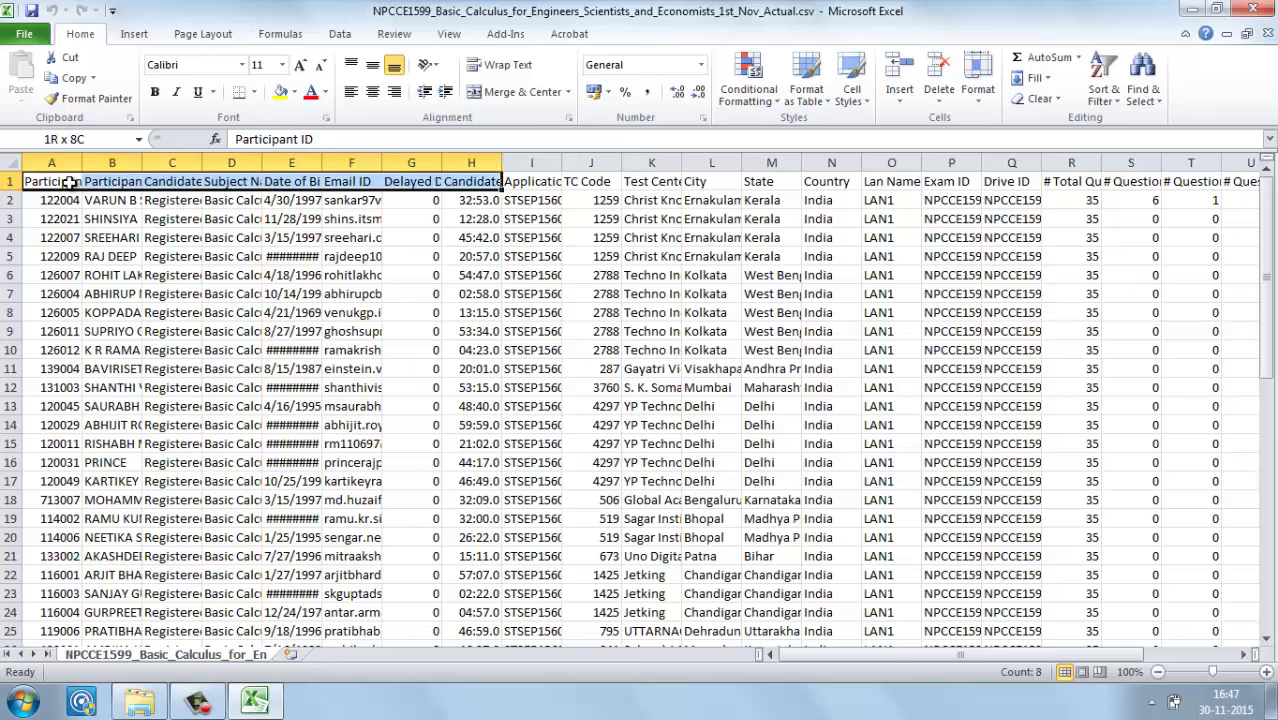
{"action": "key", "text": "shift+Right"}
{"action": "key", "text": "shift+Right"}
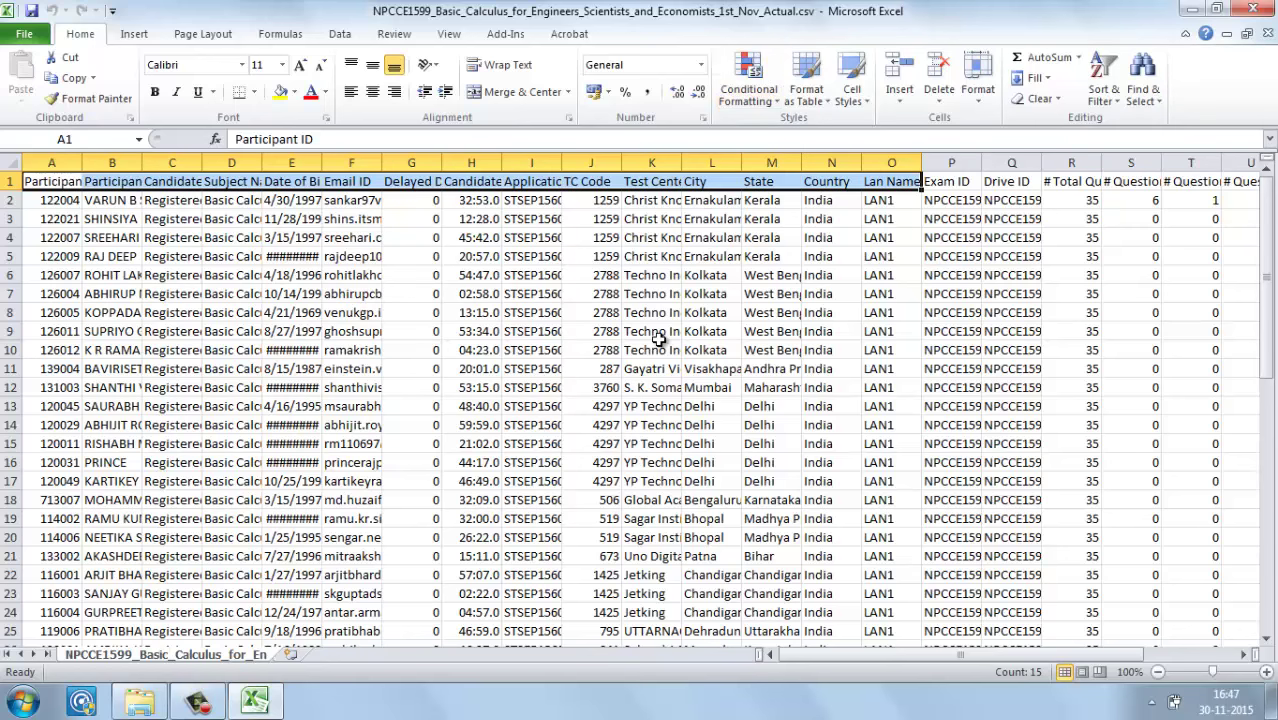
{"action": "left_click", "coordinate": [490, 204]}
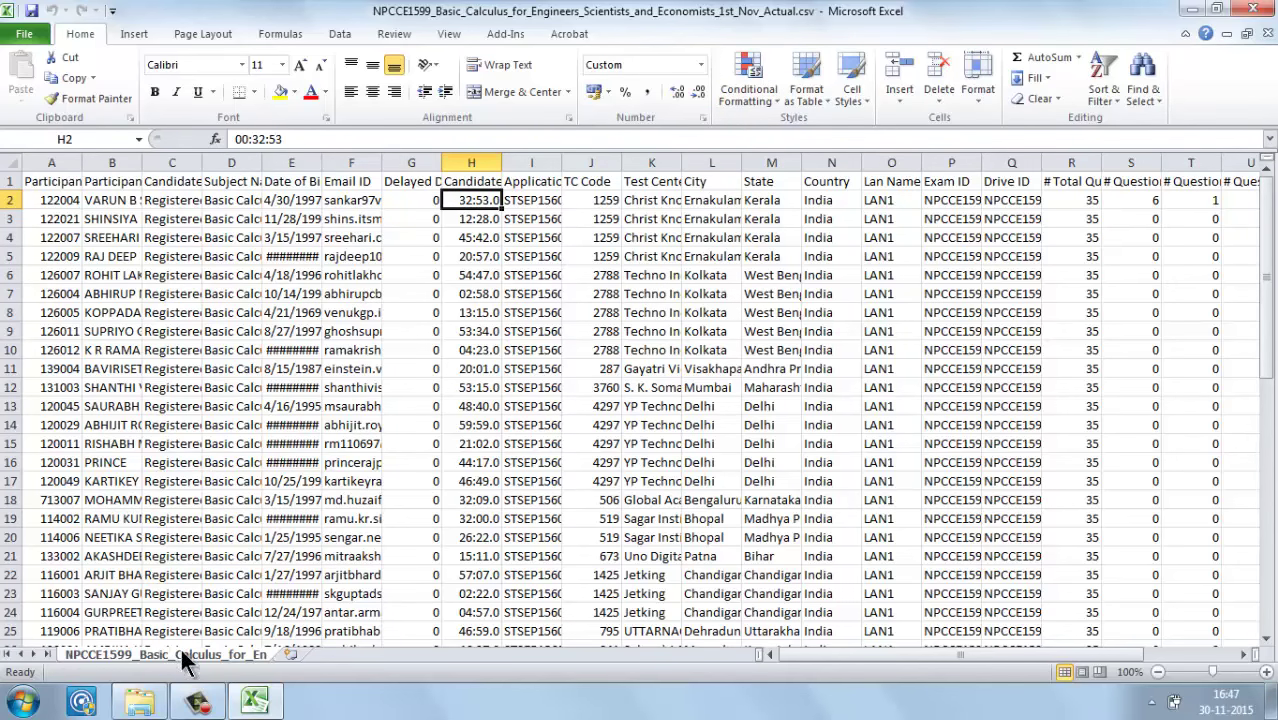
Step: Open the Consolidated Score Sheet xlsx from Final Score format, enabling content without updating links
{"action": "left_click", "coordinate": [135, 703]}
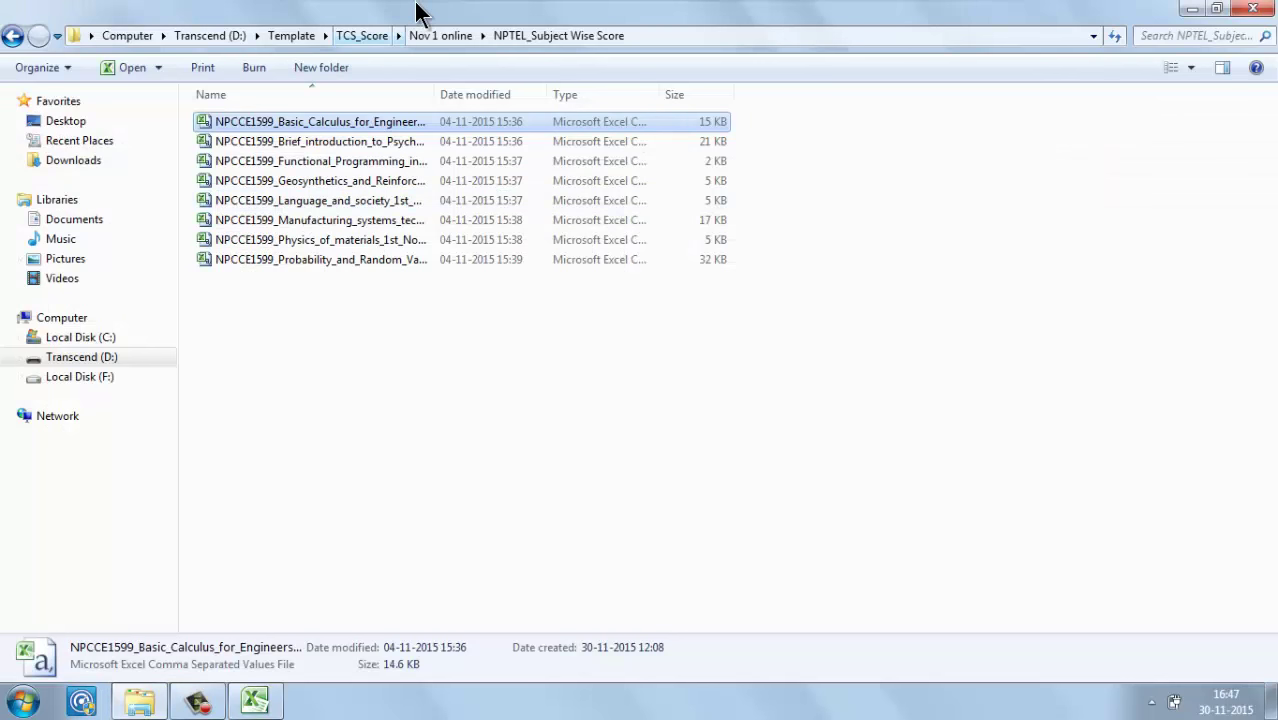
{"action": "left_click", "coordinate": [377, 35]}
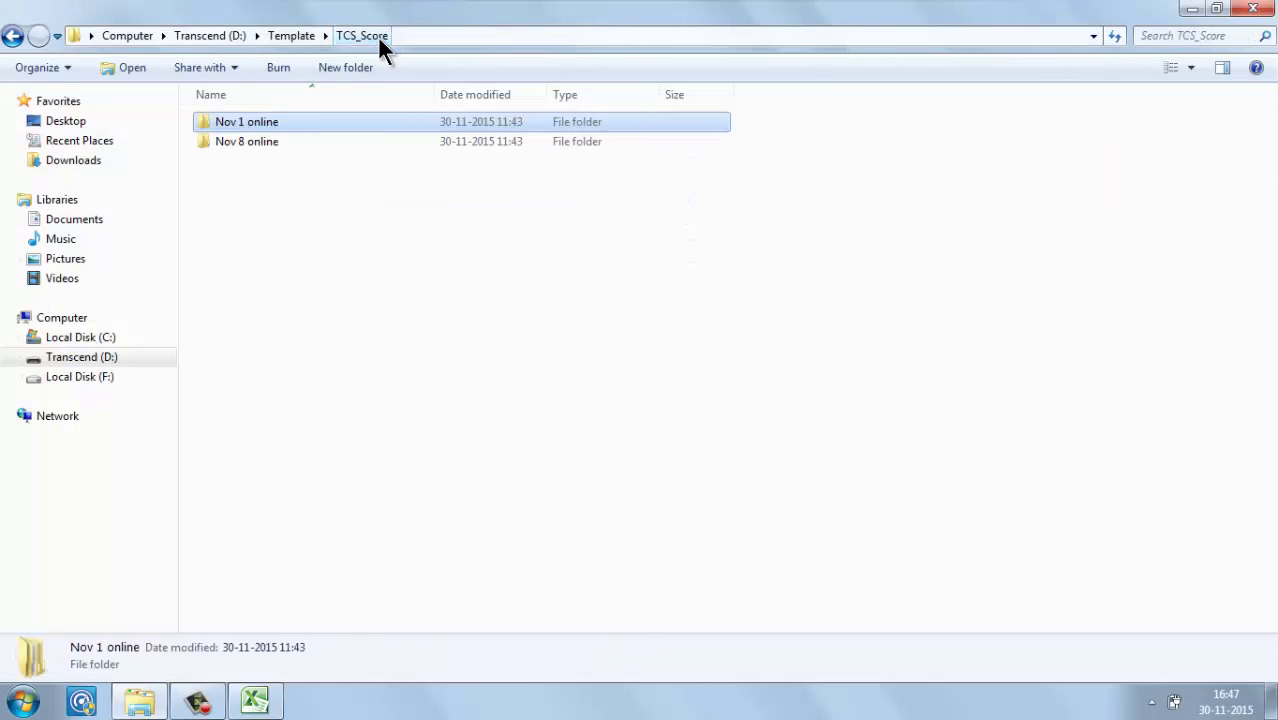
{"action": "left_click", "coordinate": [297, 36]}
{"action": "double_click", "coordinate": [259, 161]}
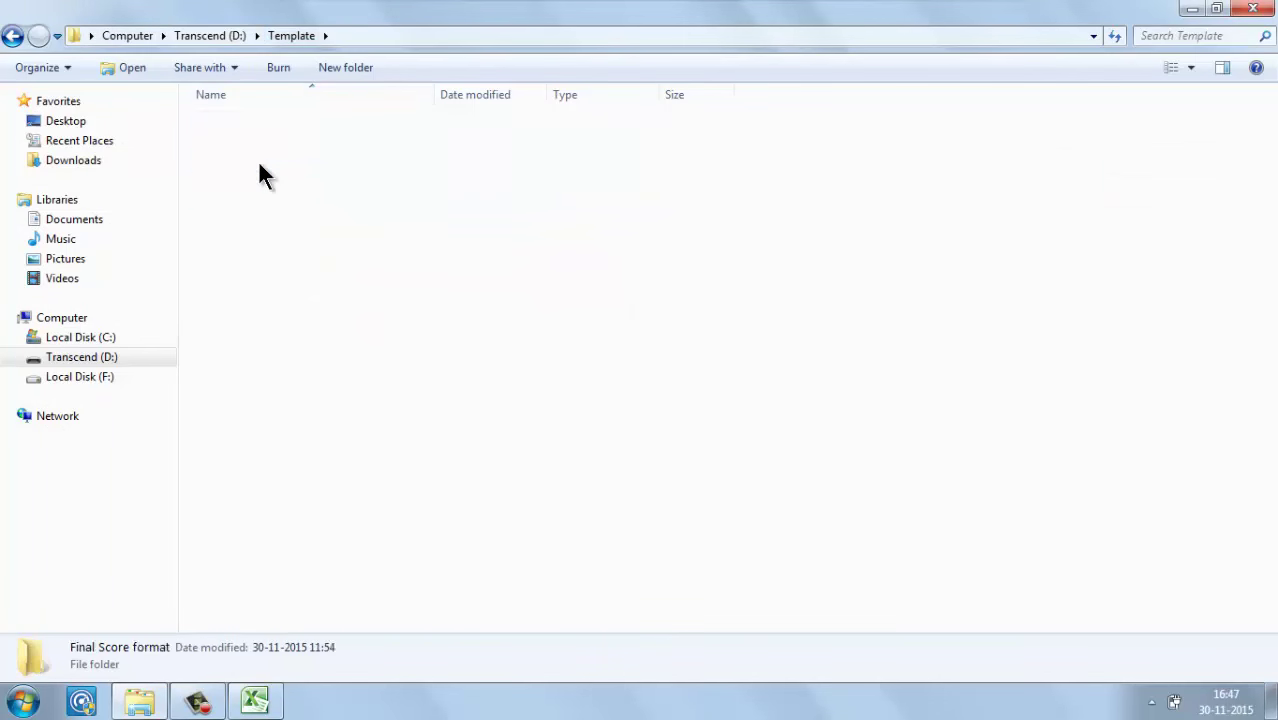
{"action": "left_click", "coordinate": [281, 141]}
{"action": "double_click", "coordinate": [281, 141]}
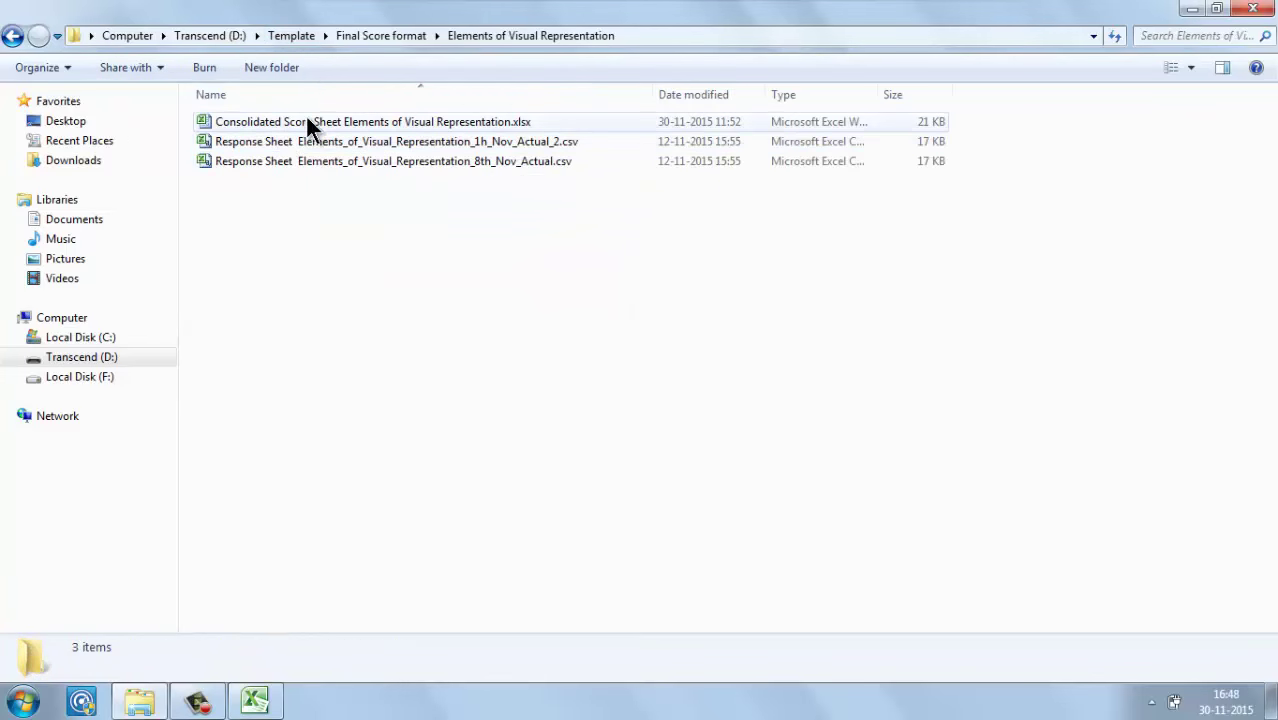
{"action": "double_click", "coordinate": [314, 118]}
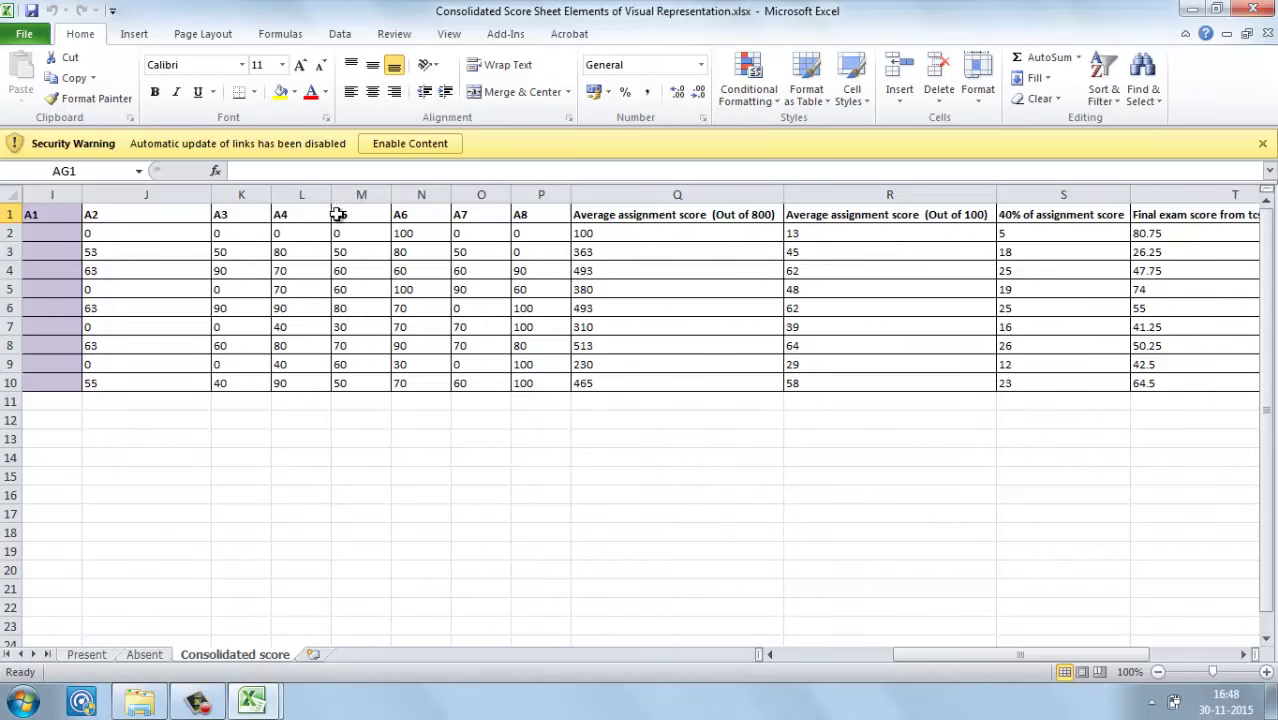
{"action": "left_click", "coordinate": [432, 143]}
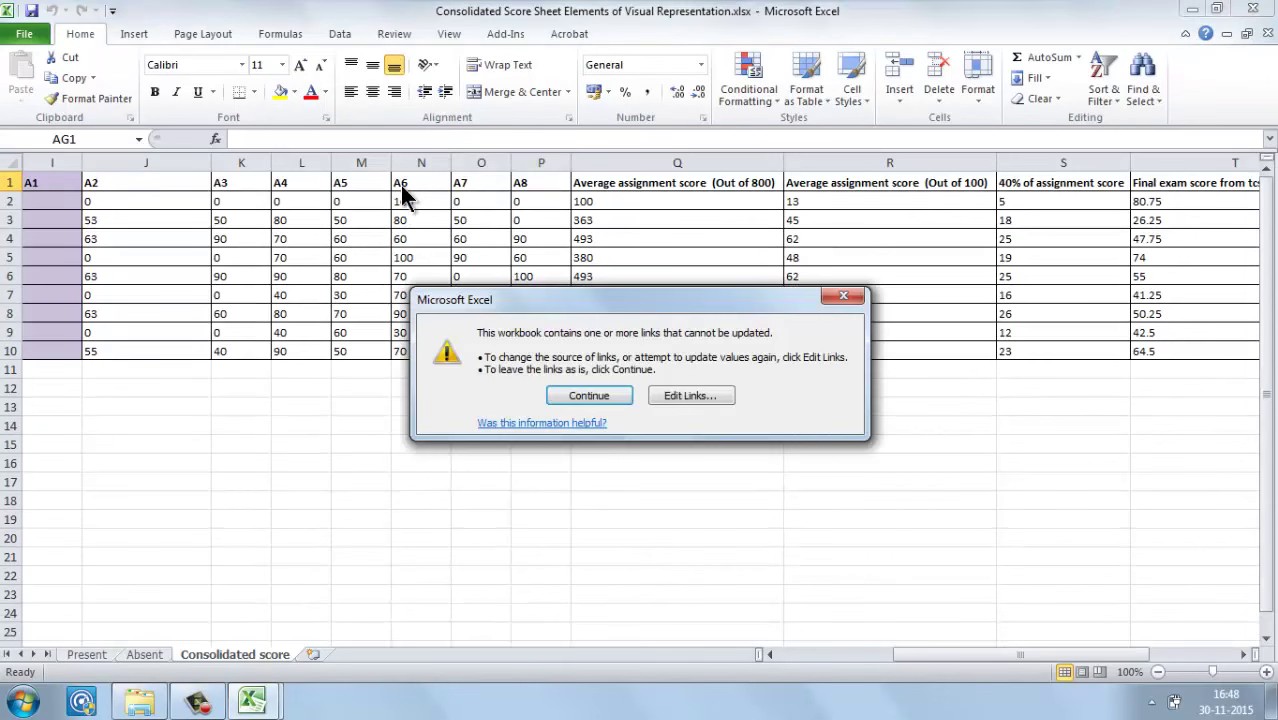
{"action": "left_click", "coordinate": [560, 399]}
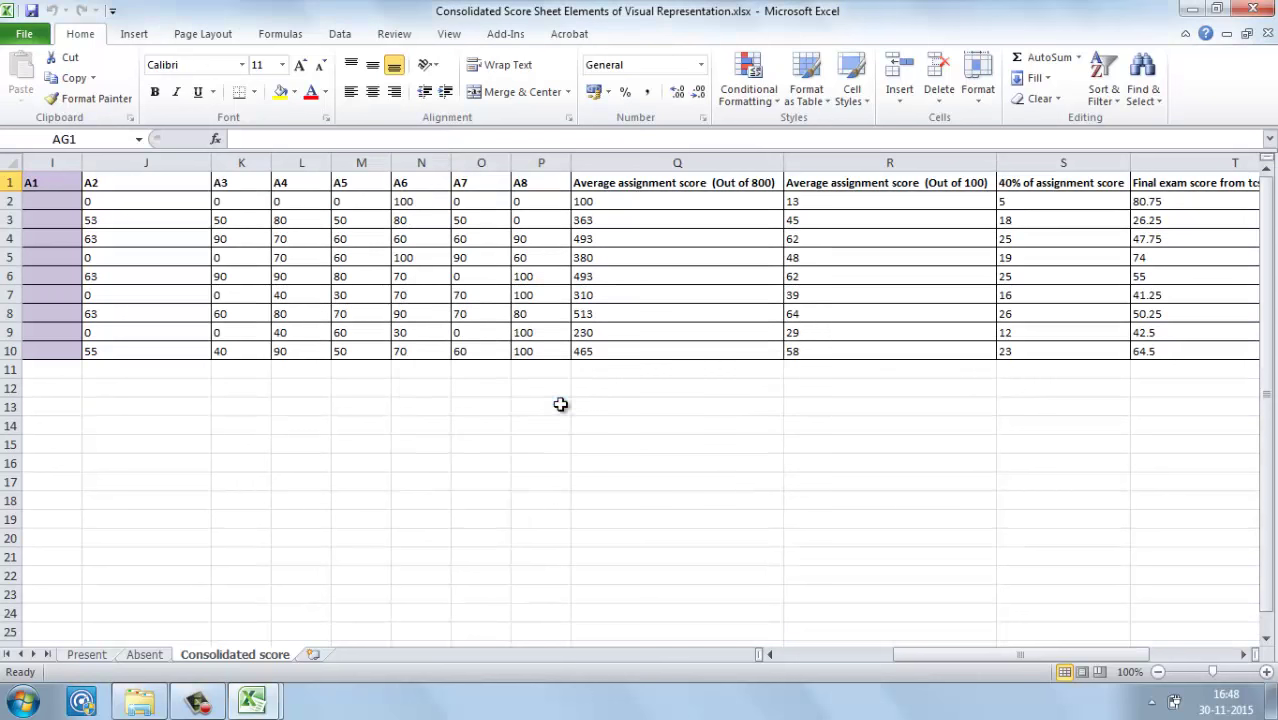
Step: Review the A7/A8 assignment headers and the Course ID, Roll number and name headers
{"action": "left_click", "coordinate": [562, 178]}
{"action": "key", "text": "Left"}
{"action": "key", "text": "Left"}
{"action": "key", "text": "Left"}
{"action": "key", "text": "Left"}
{"action": "key", "text": "Left"}
{"action": "key", "text": "Left"}
{"action": "key", "text": "Left"}
{"action": "key", "text": "Left"}
{"action": "key", "text": "Left"}
{"action": "key", "text": "Left"}
{"action": "key", "text": "Left"}
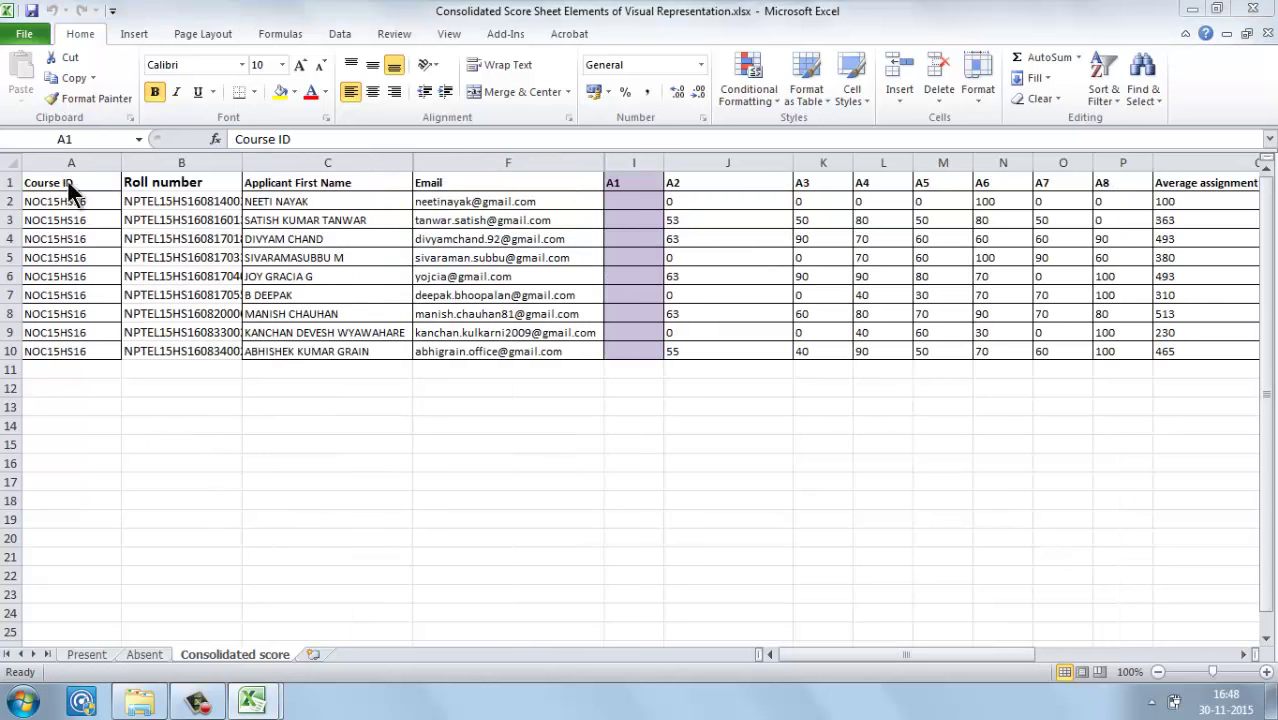
{"action": "left_click", "coordinate": [70, 185]}
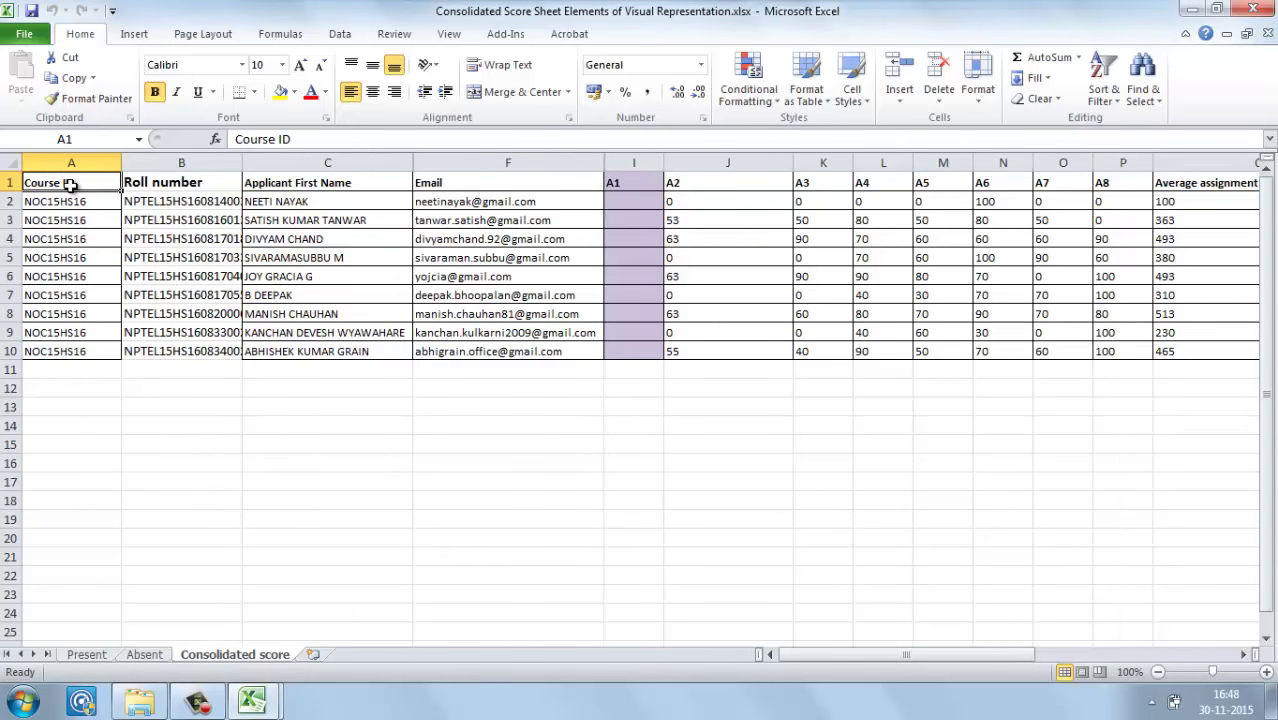
{"action": "key", "text": "shift+Right"}
{"action": "key", "text": "shift+Right"}
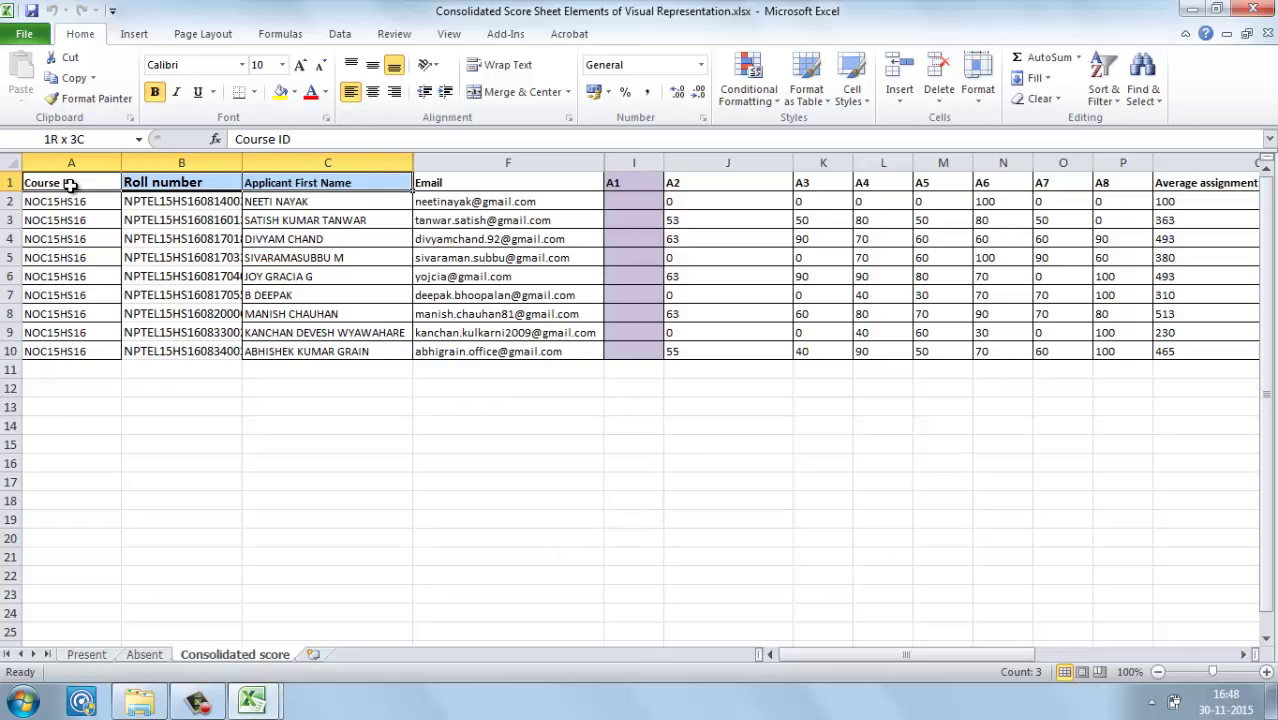
{"action": "key", "text": "shift+Right"}
{"action": "key", "text": "shift+Right"}
{"action": "left_click", "coordinate": [70, 185]}
{"action": "key", "text": "Right"}
{"action": "key", "text": "Right"}
{"action": "key", "text": "Right"}
{"action": "key", "text": "Right"}
{"action": "key", "text": "shift+Right"}
{"action": "key", "text": "shift+Right"}
{"action": "key", "text": "shift+Right"}
{"action": "key", "text": "shift+Right"}
{"action": "key", "text": "shift+Right"}
{"action": "key", "text": "shift+Right"}
{"action": "key", "text": "shift+Right"}
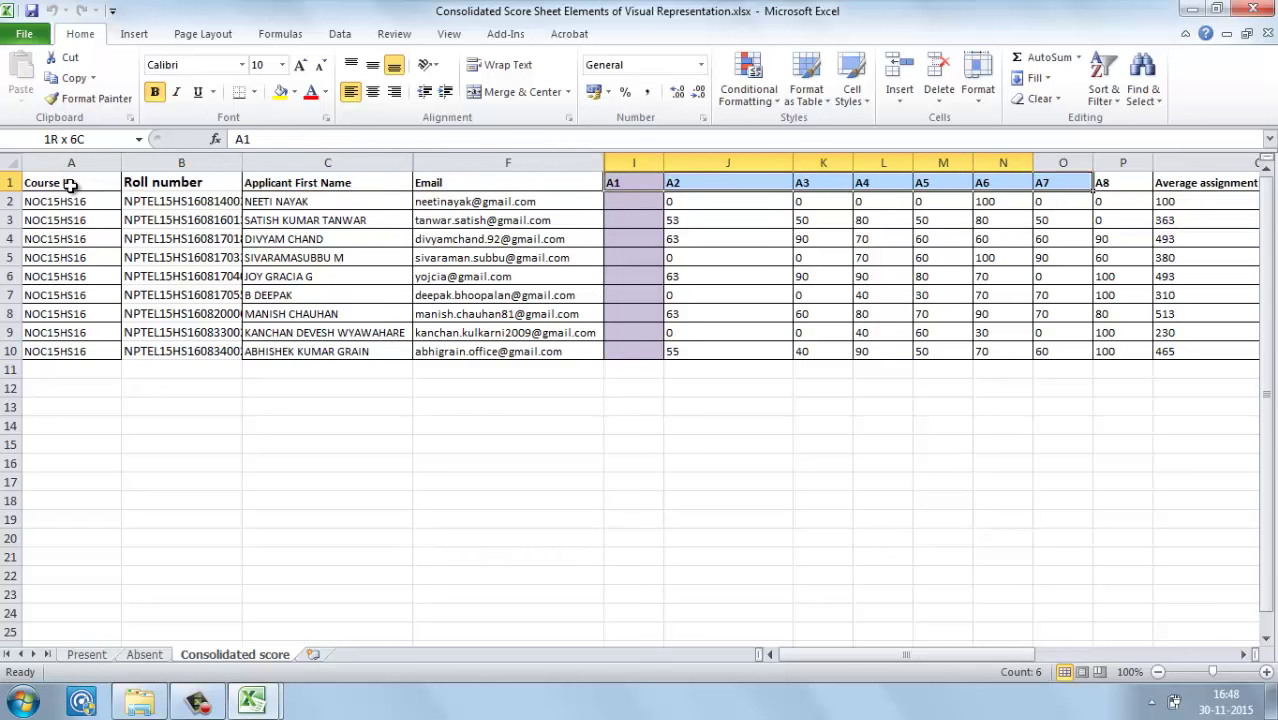
Step: Step through the assignment, Final exam and Final Certificate score headers, then select T1:T10
{"action": "key", "text": "Right"}
{"action": "key", "text": "Right"}
{"action": "key", "text": "Right"}
{"action": "key", "text": "Right"}
{"action": "key", "text": "Right"}
{"action": "key", "text": "Right"}
{"action": "key", "text": "Right"}
{"action": "key", "text": "Right"}
{"action": "key", "text": "Right"}
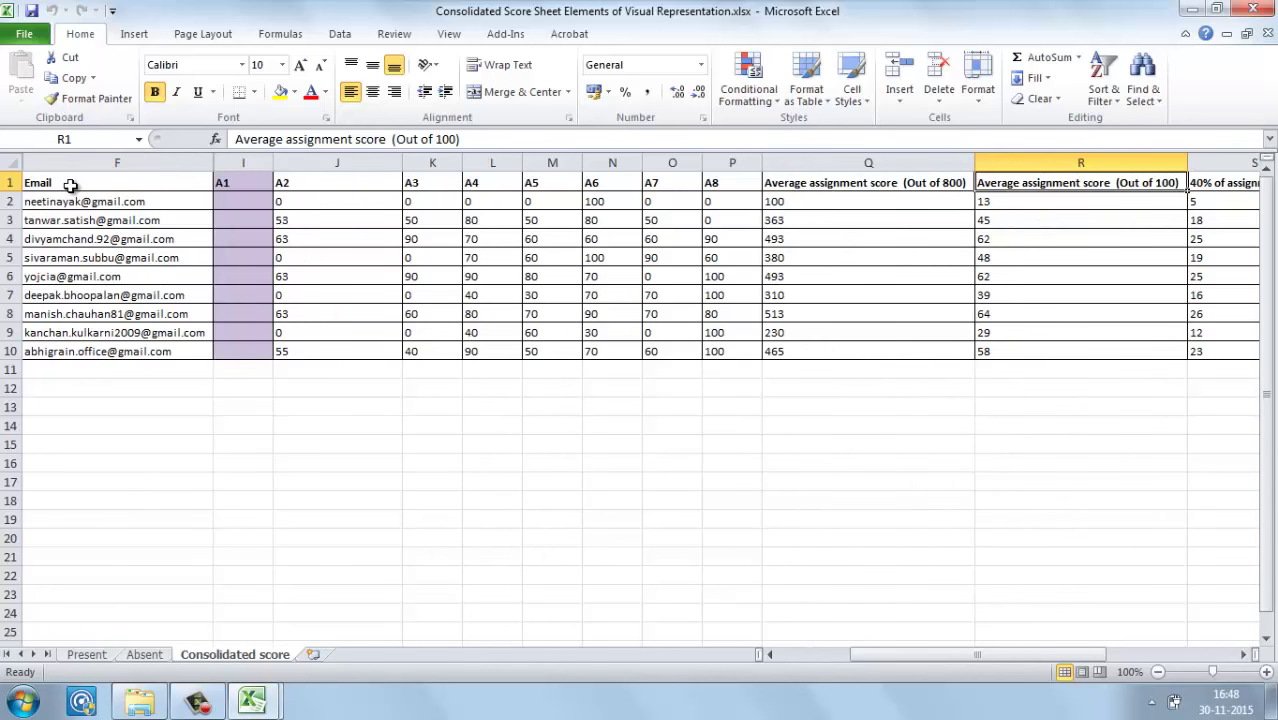
{"action": "key", "text": "Right"}
{"action": "key", "text": "Right"}
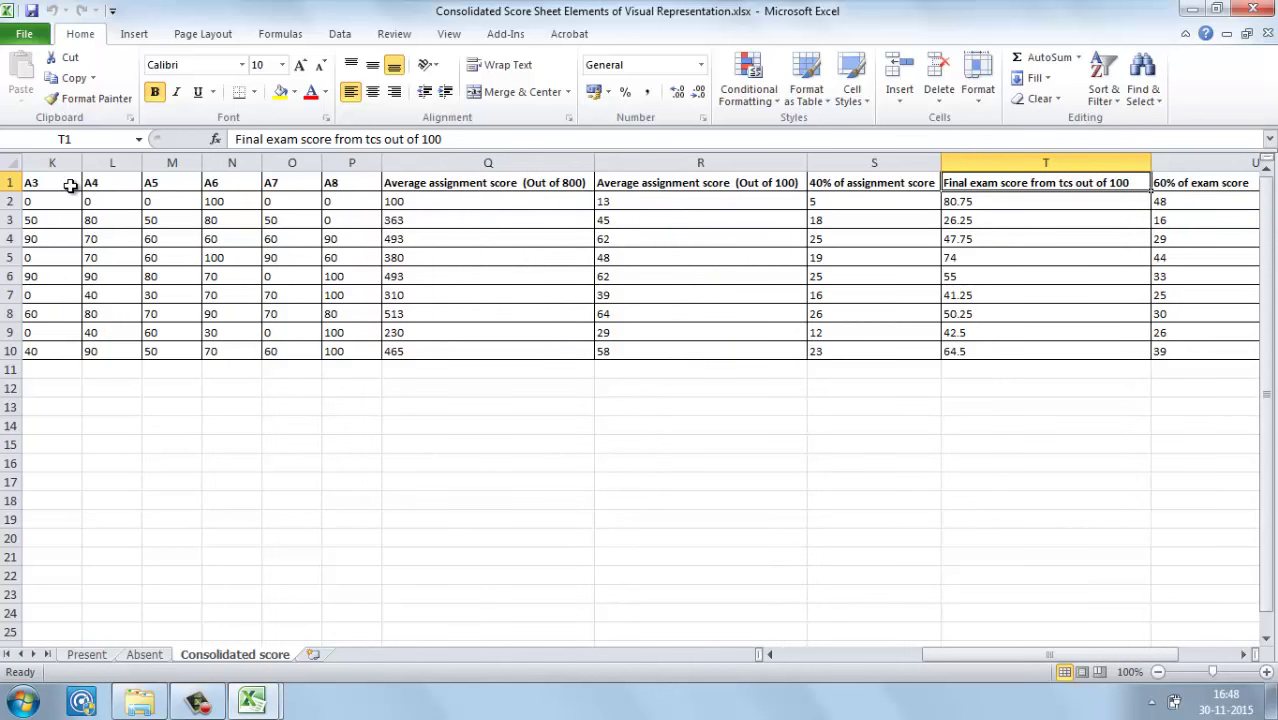
{"action": "key", "text": "Left"}
{"action": "key", "text": "Left"}
{"action": "key", "text": "Left"}
{"action": "key", "text": "Right"}
{"action": "key", "text": "Right"}
{"action": "key", "text": "Right"}
{"action": "key", "text": "Right"}
{"action": "key", "text": "Right"}
{"action": "key", "text": "Right"}
{"action": "key", "text": "Left"}
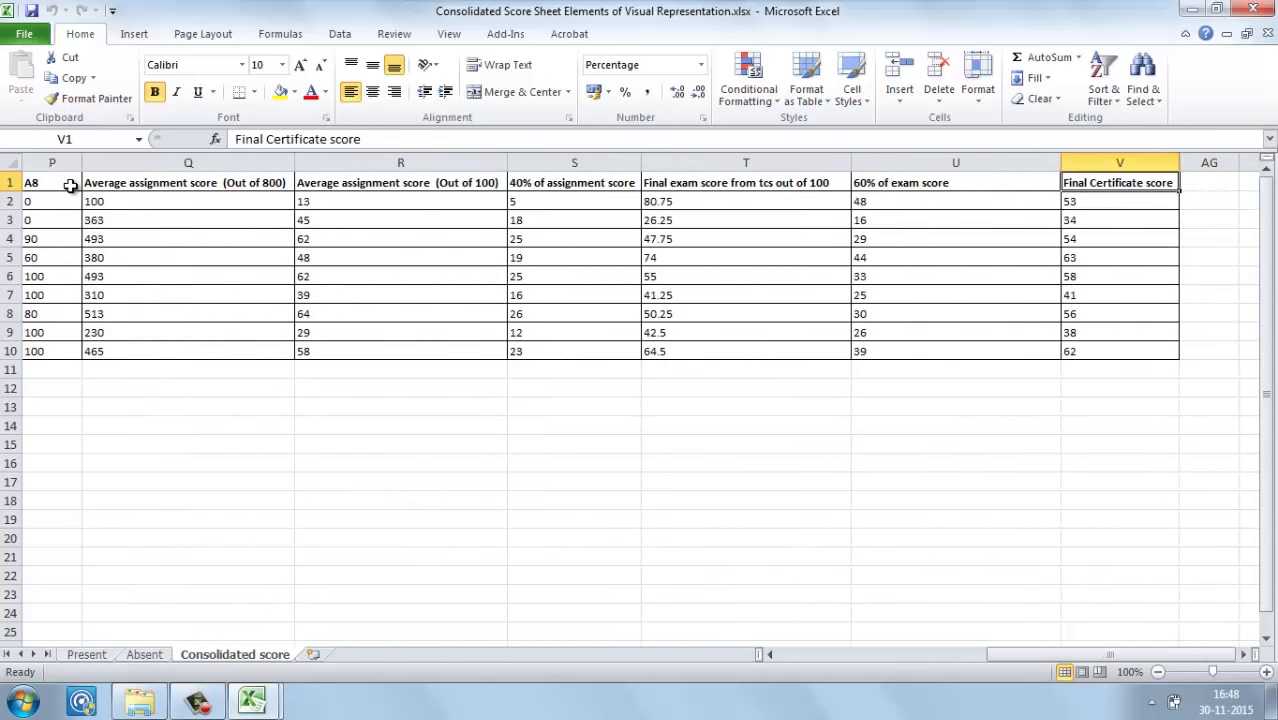
{"action": "key", "text": "ctrl+Home"}
{"action": "key", "text": "Right"}
{"action": "key", "text": "Right"}
{"action": "key", "text": "Right"}
{"action": "key", "text": "Right"}
{"action": "key", "text": "Right"}
{"action": "key", "text": "Right"}
{"action": "key", "text": "Right"}
{"action": "key", "text": "Right"}
{"action": "key", "text": "Right"}
{"action": "key", "text": "Right"}
{"action": "key", "text": "Right"}
{"action": "key", "text": "Right"}
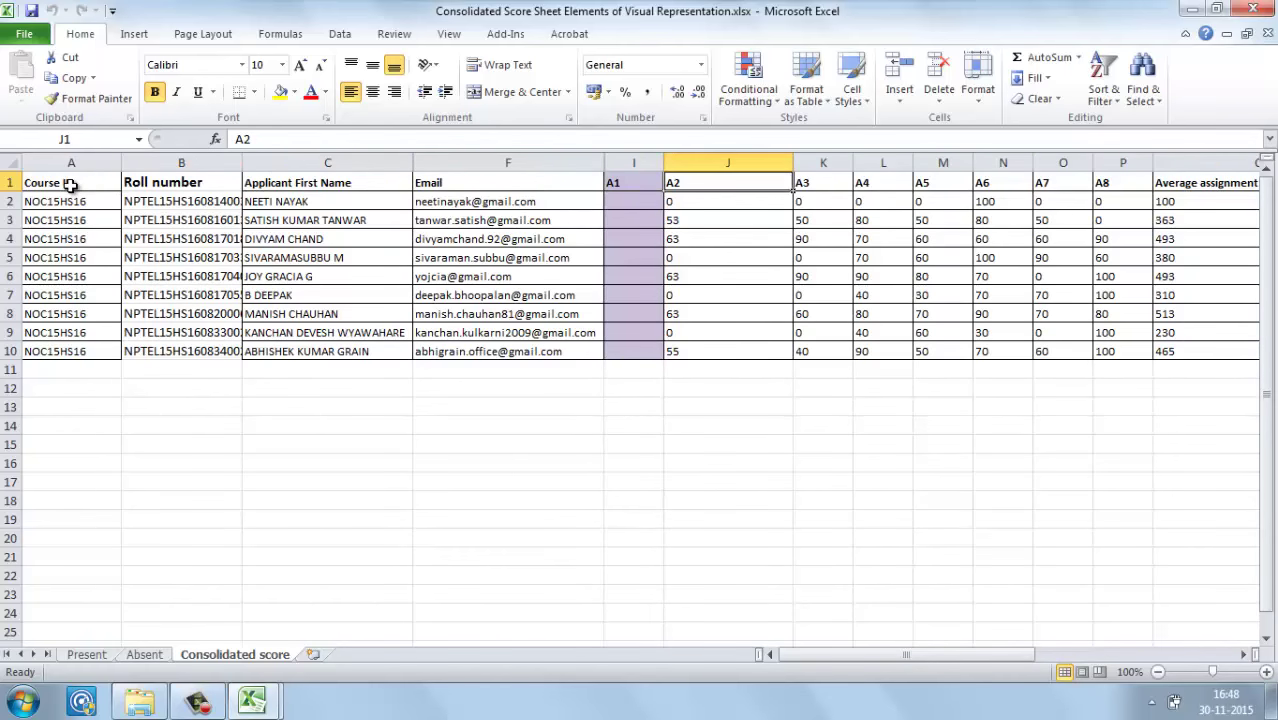
{"action": "key", "text": "Right"}
{"action": "key", "text": "Right"}
{"action": "key", "text": "Right"}
{"action": "key", "text": "Right"}
{"action": "key", "text": "Right"}
{"action": "key", "text": "Right"}
{"action": "key", "text": "Right"}
{"action": "key", "text": "Right"}
{"action": "key", "text": "Left"}
{"action": "key", "text": "Left"}
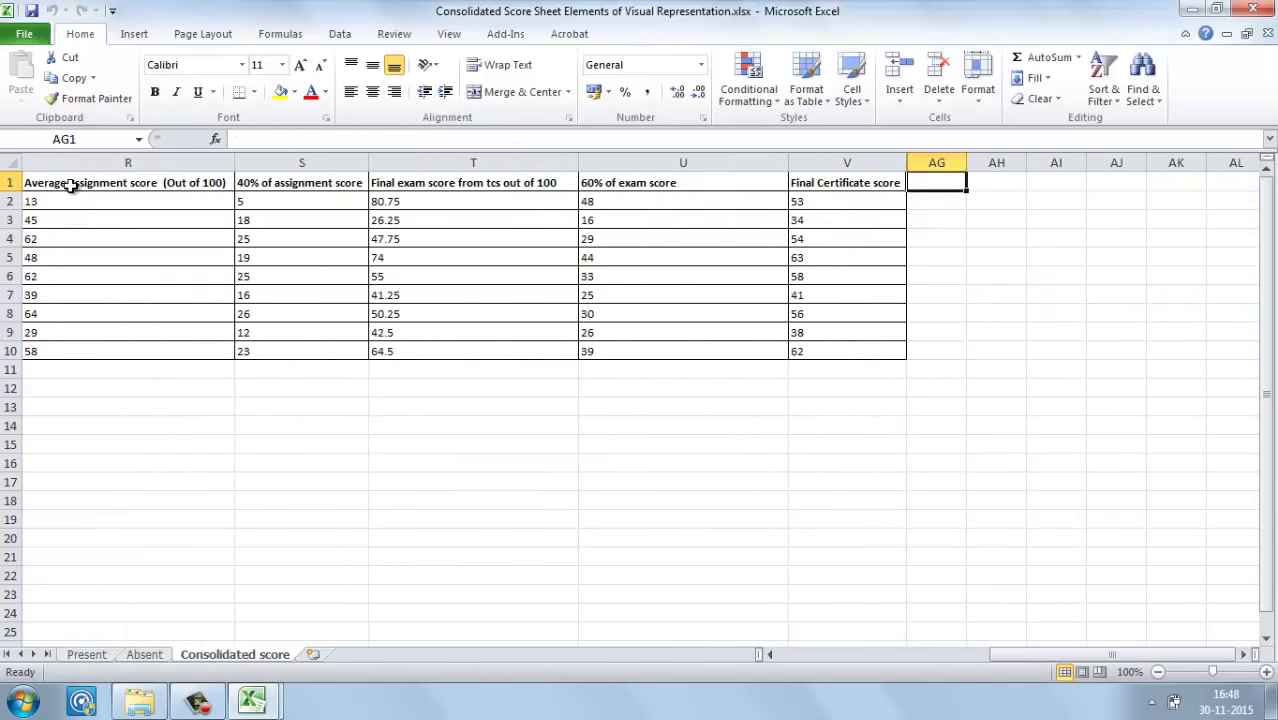
{"action": "key", "text": "Left"}
{"action": "key", "text": "Left"}
{"action": "key", "text": "Left"}
{"action": "key", "text": "shift+Down"}
{"action": "key", "text": "shift+Down"}
{"action": "key", "text": "shift+Down"}
{"action": "key", "text": "shift+Down"}
{"action": "key", "text": "shift+Down"}
{"action": "key", "text": "shift+Down"}
{"action": "key", "text": "shift+Down"}
{"action": "key", "text": "shift+Down"}
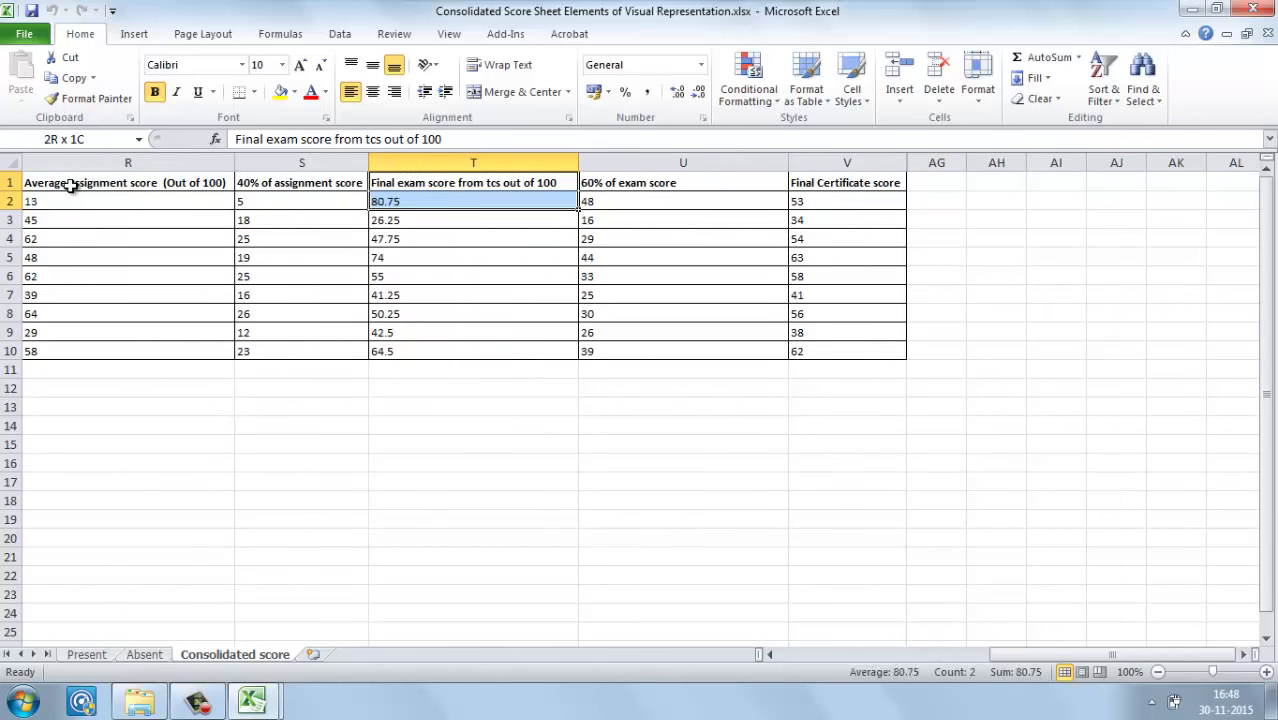
{"action": "key", "text": "shift+Down"}
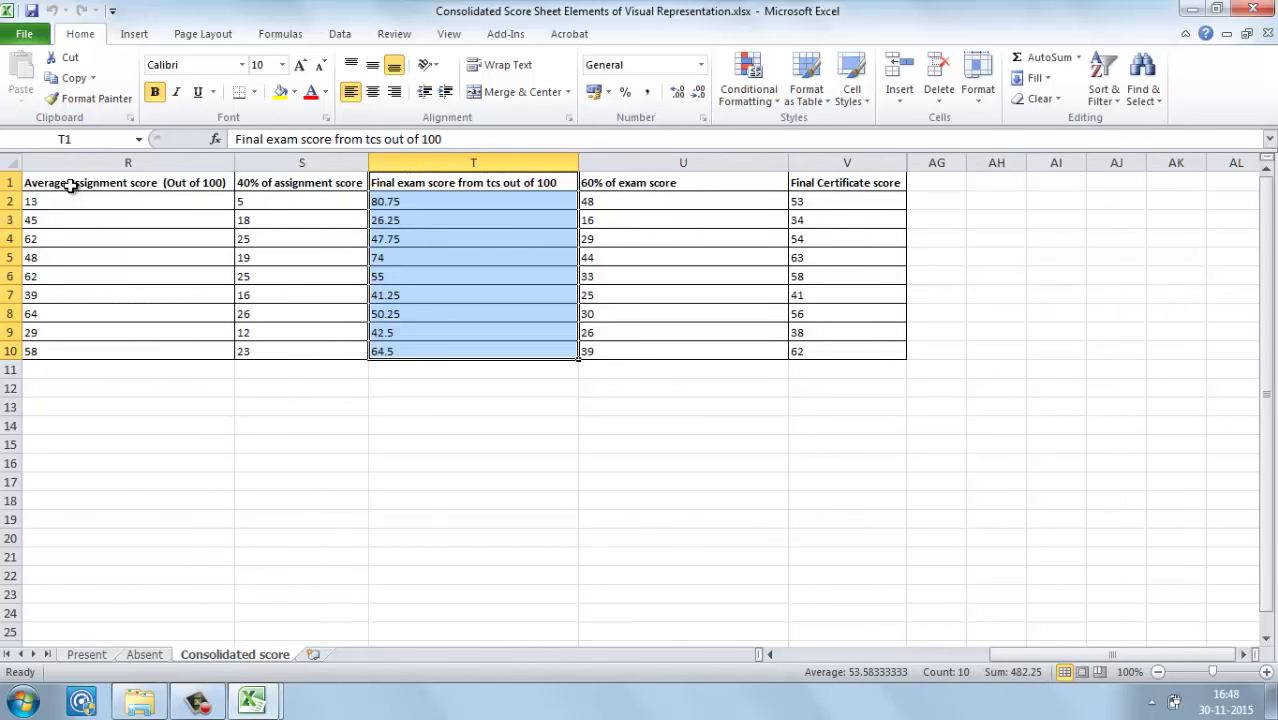
Step: Switch through the taskbar previews to the NPCCE1599 Basic Calculus CSV workbook
{"action": "left_click", "coordinate": [258, 703]}
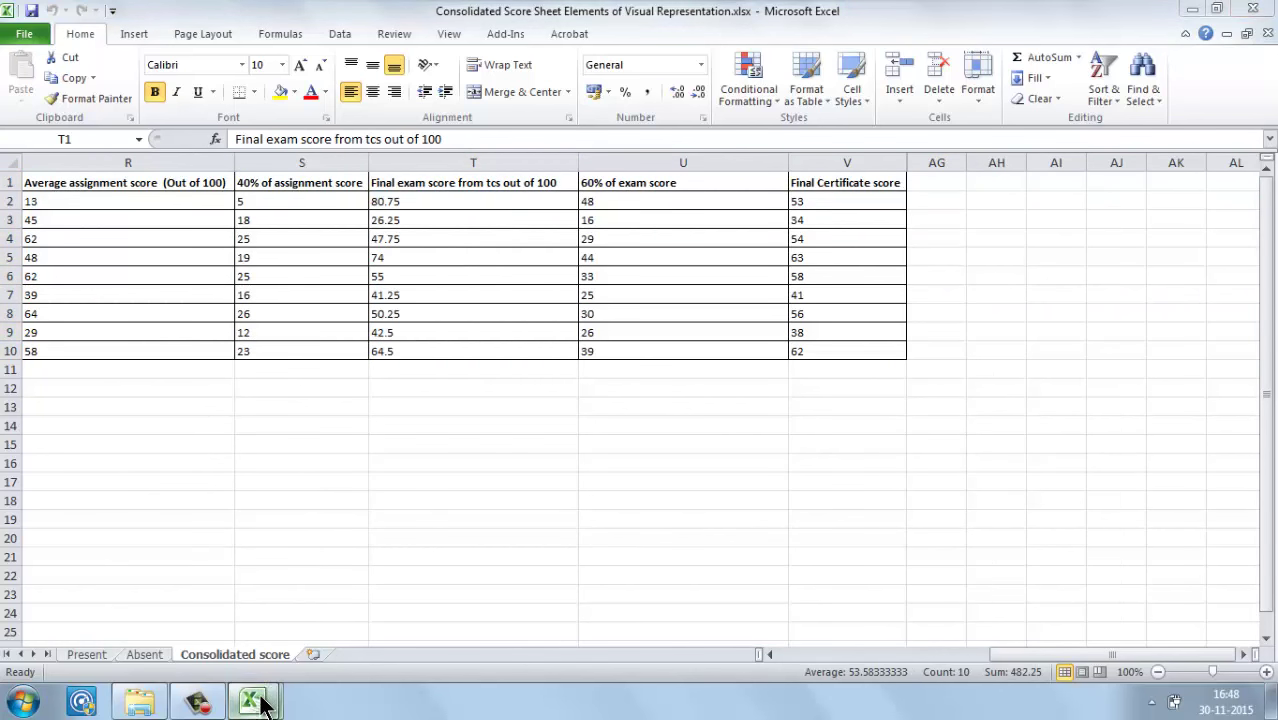
{"action": "left_click", "coordinate": [300, 613]}
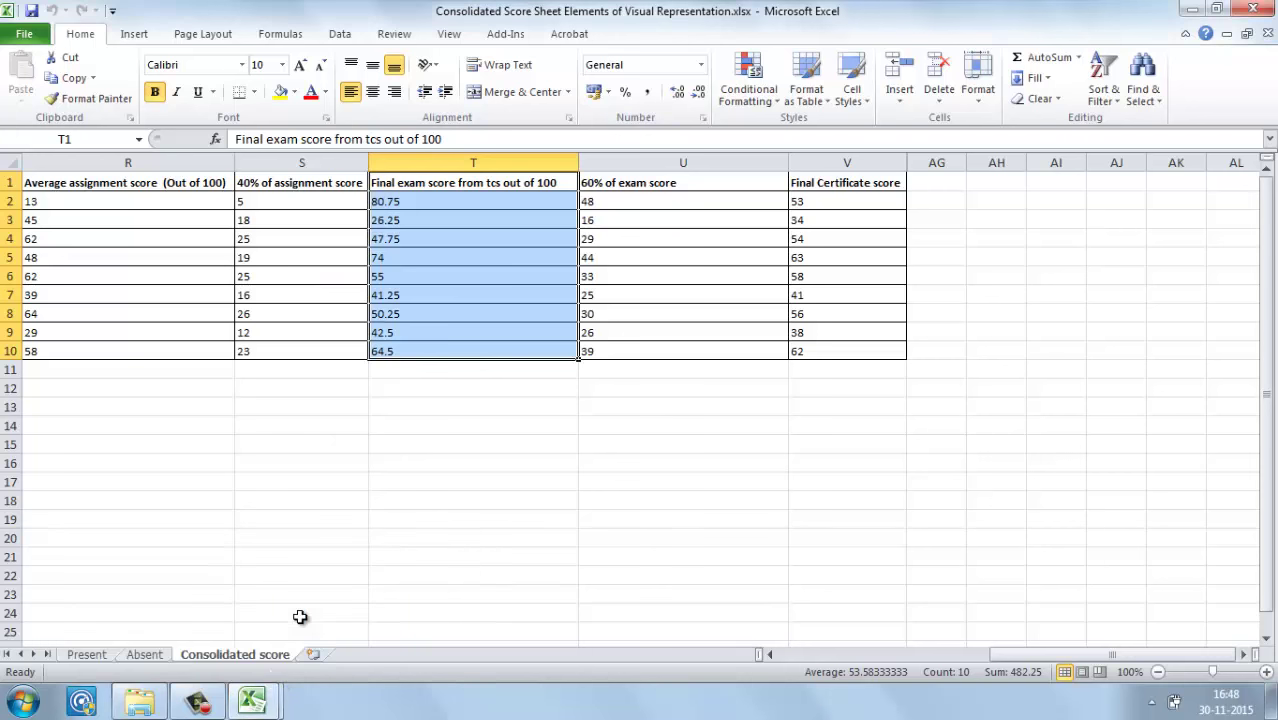
{"action": "left_click", "coordinate": [262, 700]}
{"action": "left_click", "coordinate": [192, 597]}
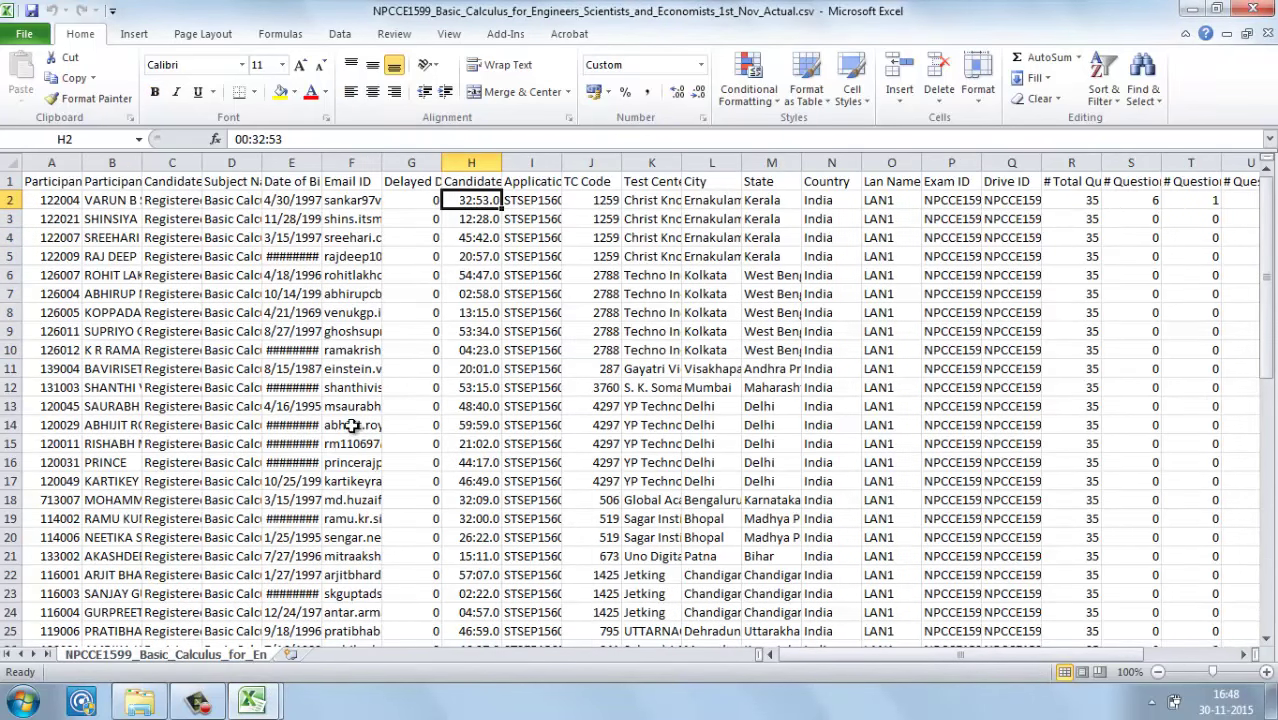
Step: Open Response Sheet Elements_of_Visual_Representation_1h_Nov_Actual_2.csv from the Elements of Visual Representation folder
{"action": "mouse_move", "coordinate": [147, 703]}
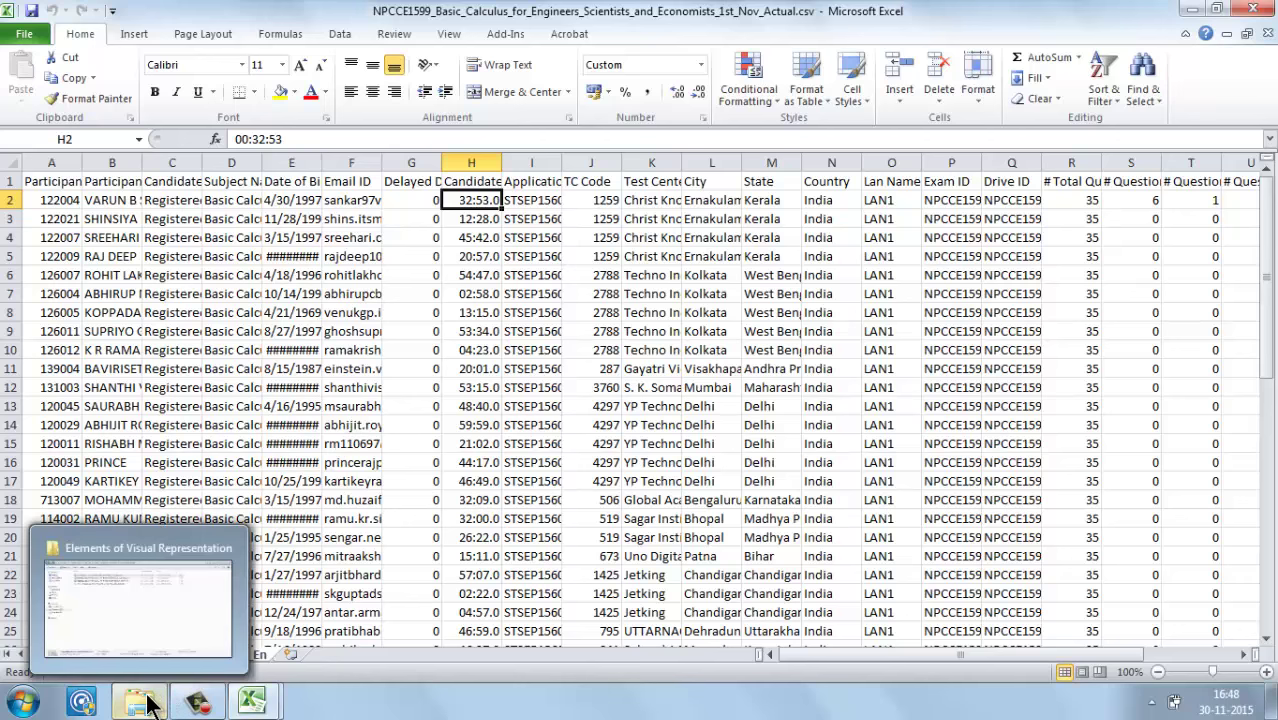
{"action": "left_click", "coordinate": [565, 392]}
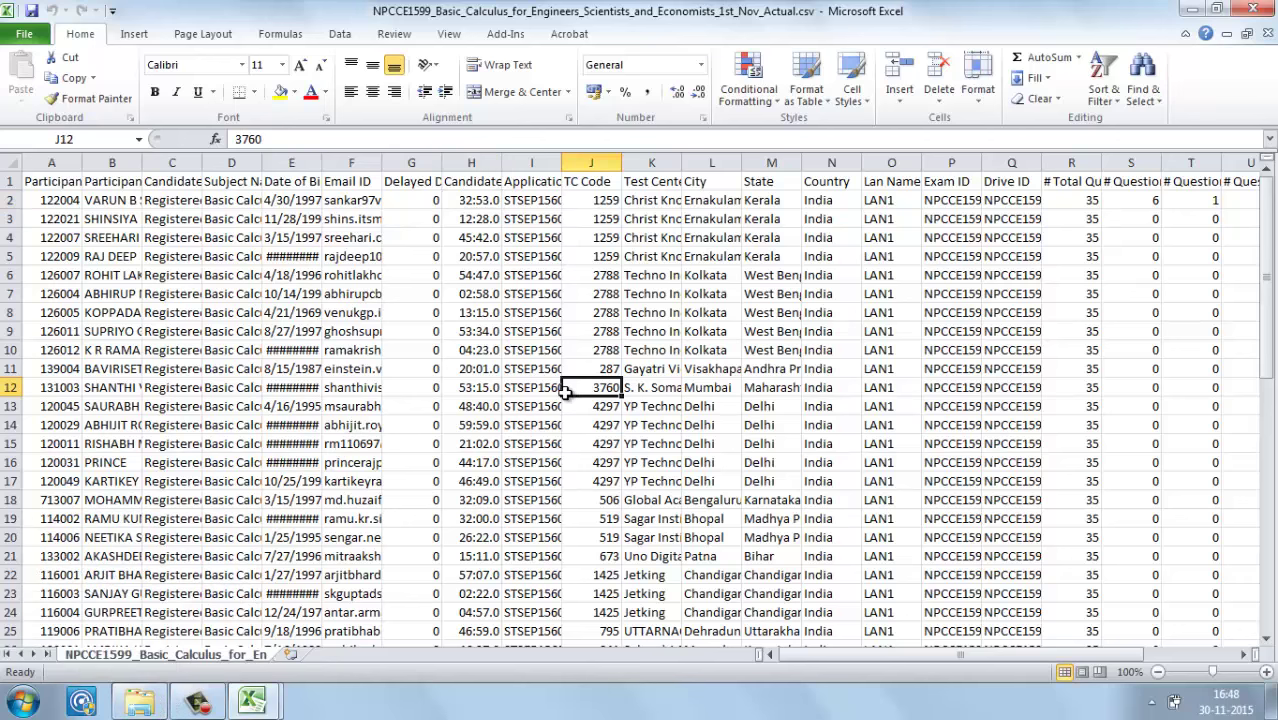
{"action": "left_click", "coordinate": [140, 701]}
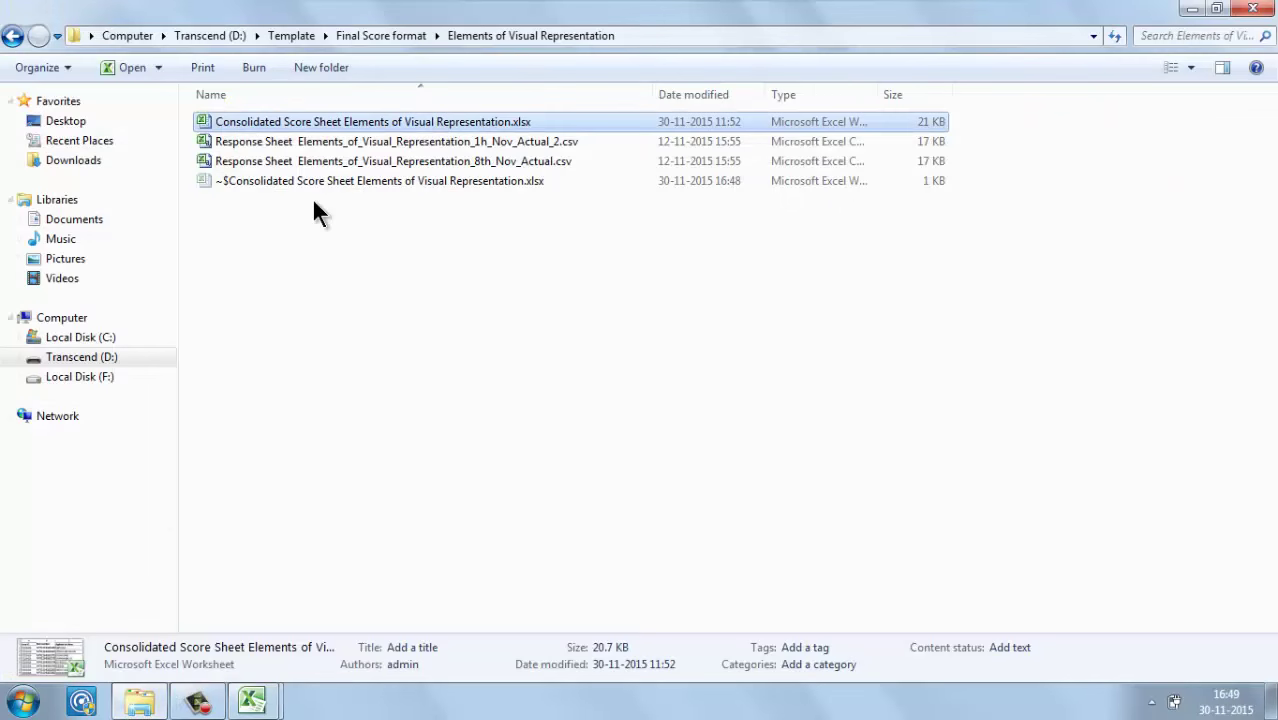
{"action": "double_click", "coordinate": [341, 143]}
Step: Review row 8's selected options and the question score row, then return to the Consolidated Score Sheet
{"action": "left_click", "coordinate": [397, 312]}
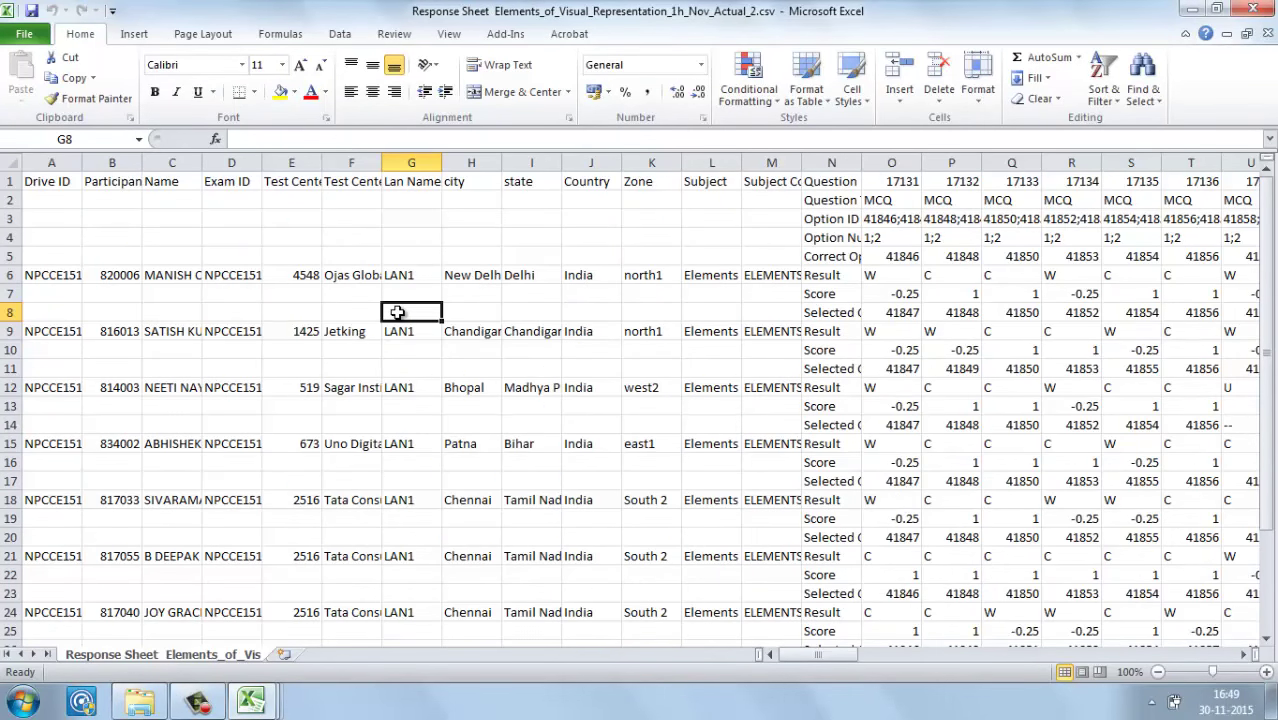
{"action": "key", "text": "Right"}
{"action": "key", "text": "Right"}
{"action": "key", "text": "Right"}
{"action": "key", "text": "Right"}
{"action": "key", "text": "Right"}
{"action": "key", "text": "Right"}
{"action": "key", "text": "Right"}
{"action": "key", "text": "Right"}
{"action": "key", "text": "Right"}
{"action": "key", "text": "Right"}
{"action": "key", "text": "Right"}
{"action": "key", "text": "Right"}
{"action": "key", "text": "Right"}
{"action": "key", "text": "Right"}
{"action": "key", "text": "Right"}
{"action": "key", "text": "Right"}
{"action": "key", "text": "Right"}
{"action": "key", "text": "Right"}
{"action": "key", "text": "Right"}
{"action": "key", "text": "Right"}
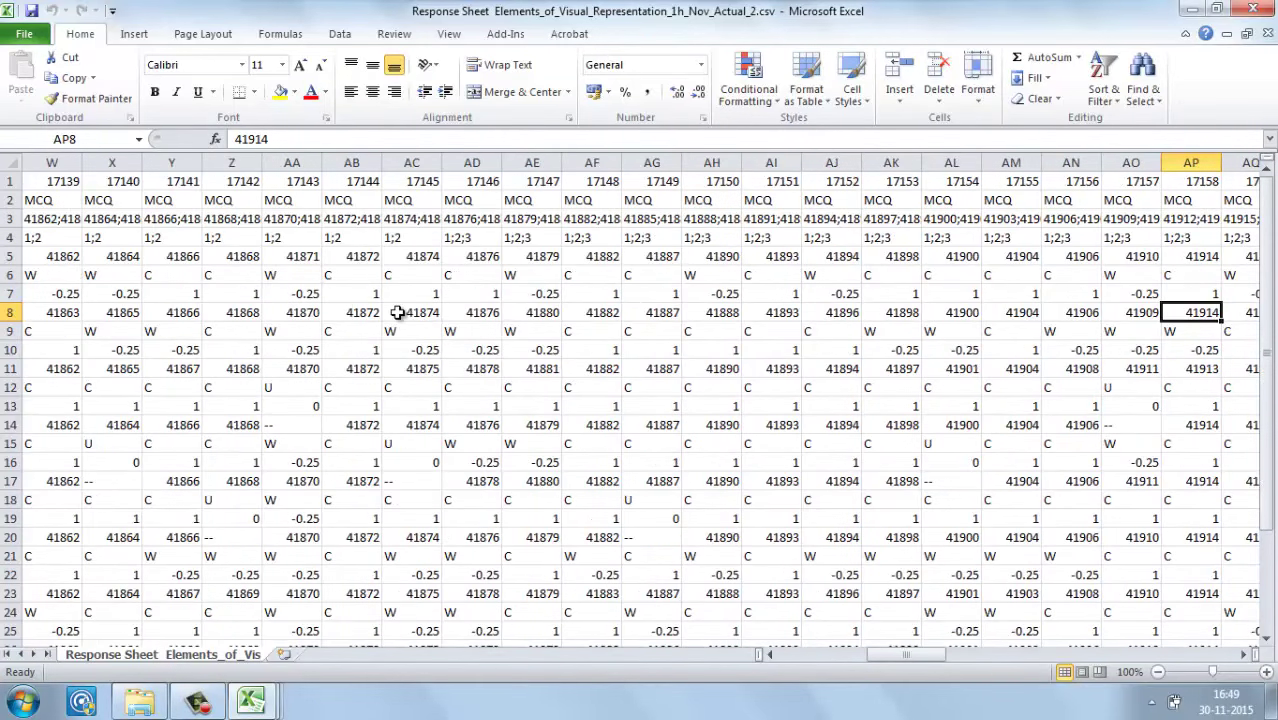
{"action": "key", "text": "Up"}
{"action": "key", "text": "Up"}
{"action": "key", "text": "Down"}
{"action": "key", "text": "Right"}
{"action": "key", "text": "Right"}
{"action": "key", "text": "Right"}
{"action": "key", "text": "Right"}
{"action": "key", "text": "Right"}
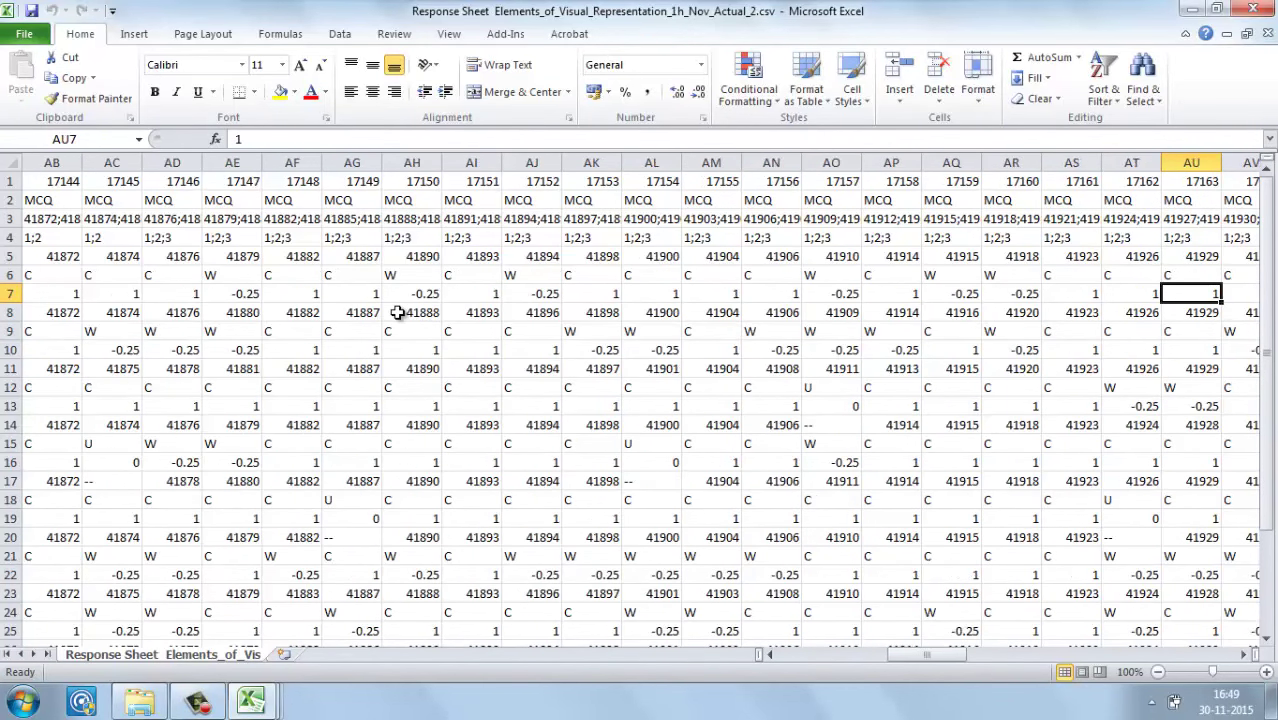
{"action": "mouse_move", "coordinate": [258, 705]}
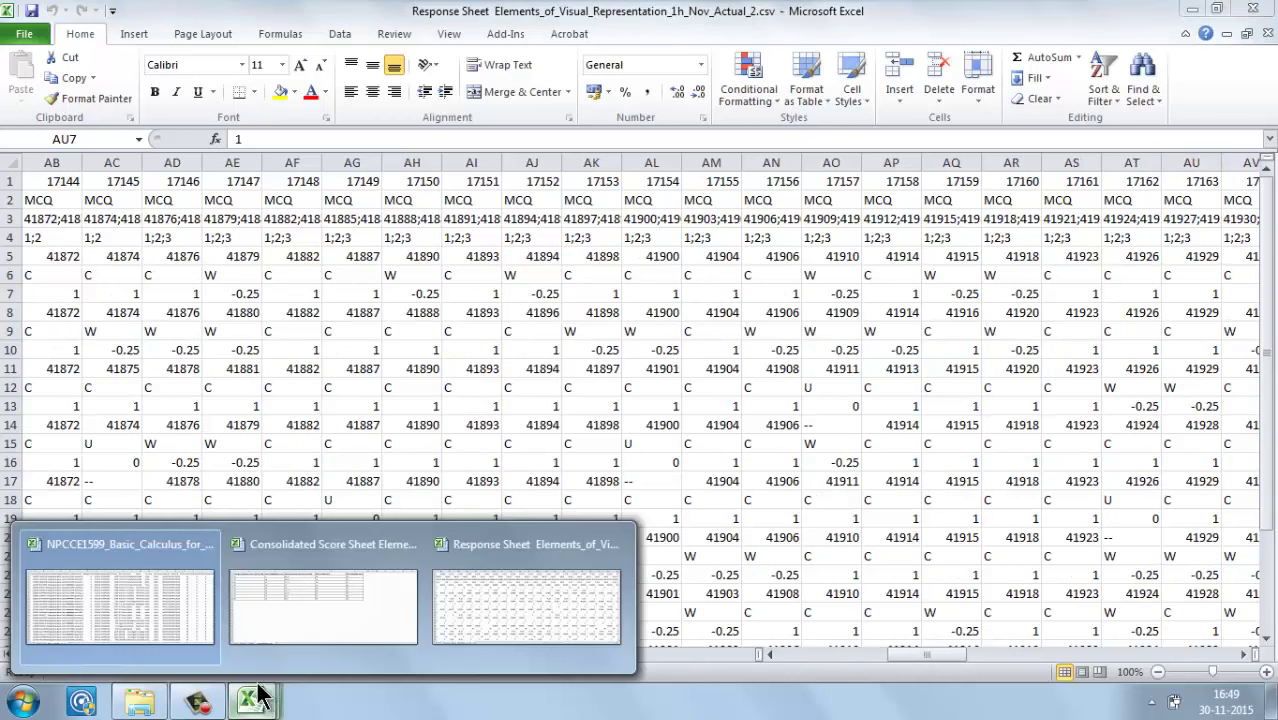
{"action": "left_click", "coordinate": [270, 585]}
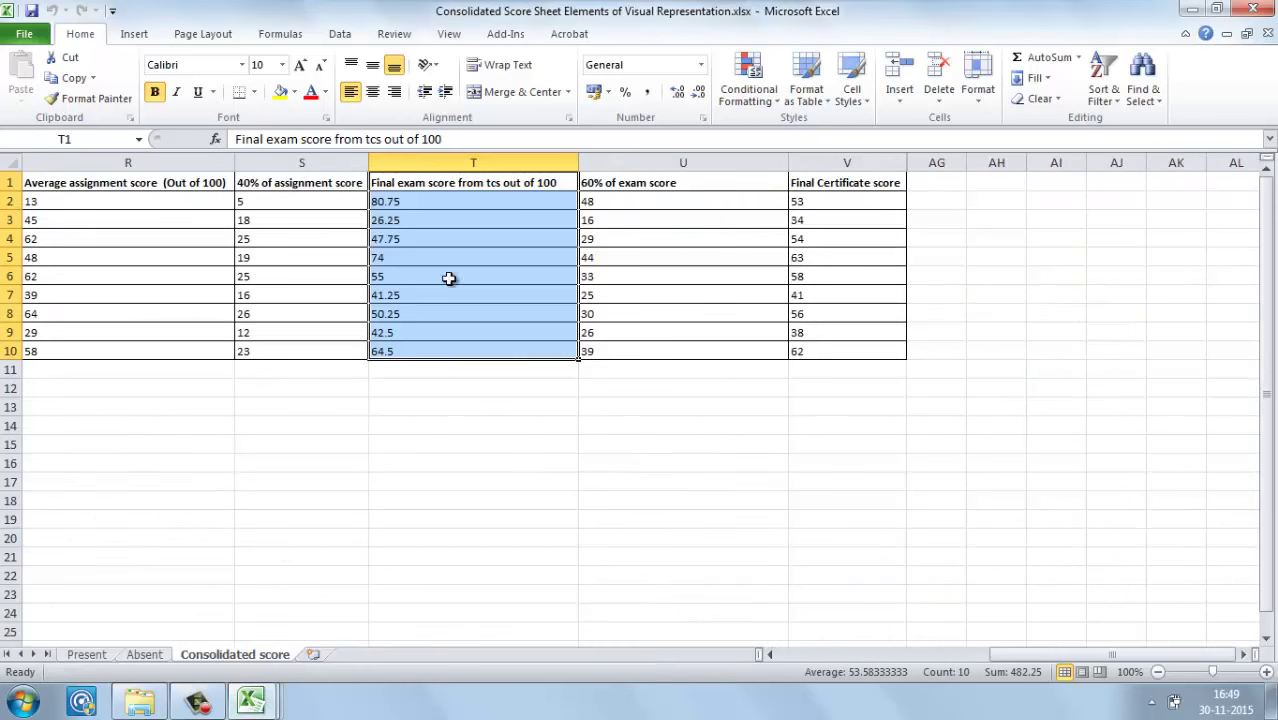
Step: Select the Final exam score header in T1, then select column U (60% of exam score) for its options
{"action": "left_click", "coordinate": [491, 195]}
{"action": "left_click", "coordinate": [497, 183]}
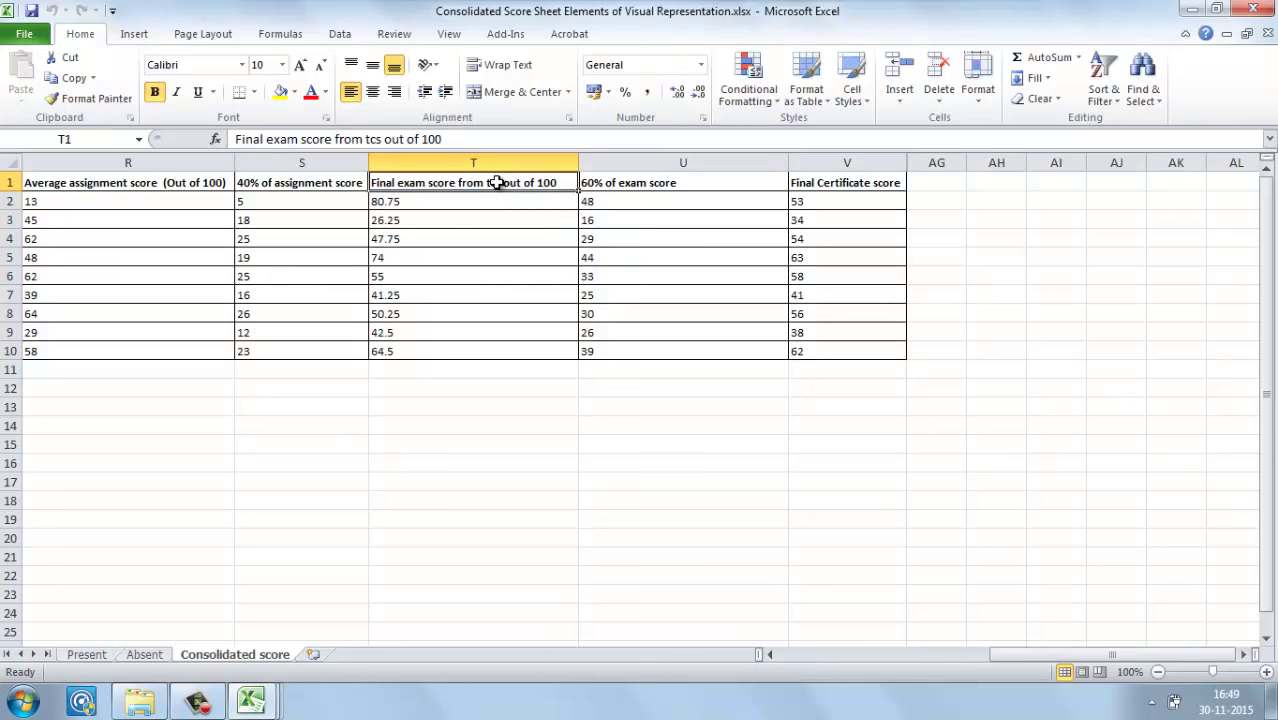
{"action": "left_click", "coordinate": [624, 156]}
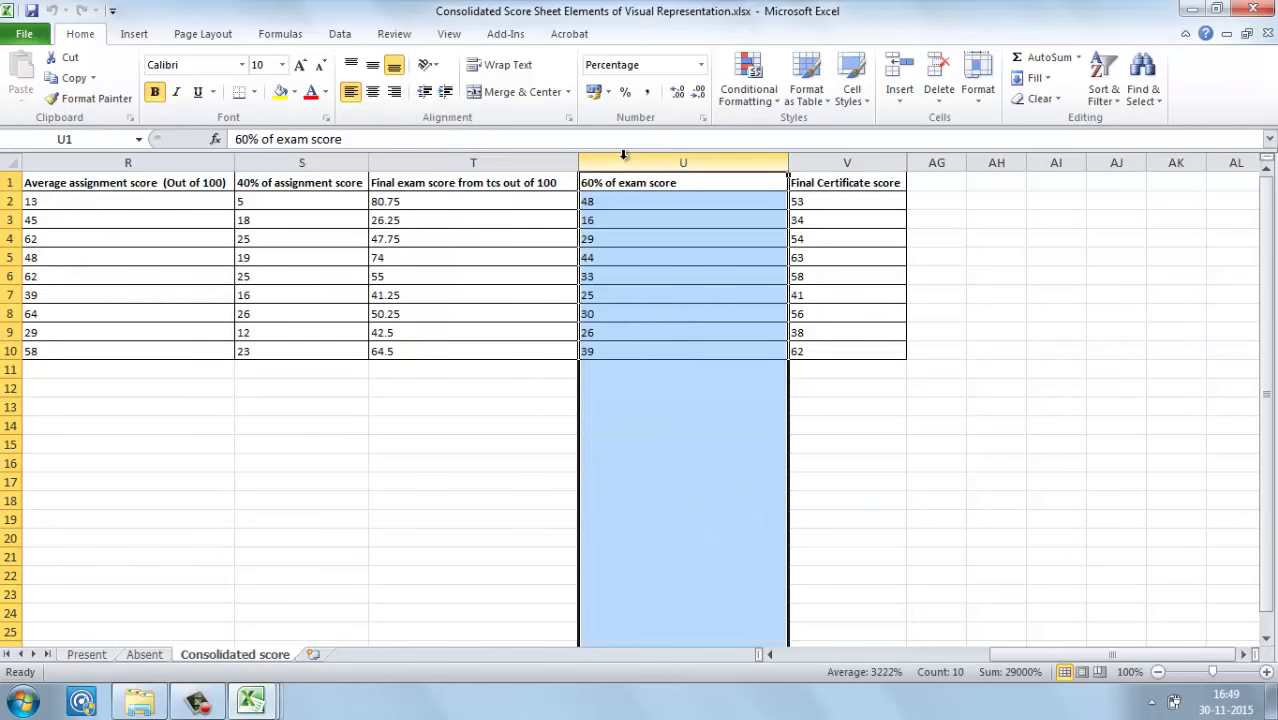
{"action": "right_click", "coordinate": [623, 156]}
Step: Insert a new column U headed 'Final updated score from faculty out of 100'
{"action": "left_click", "coordinate": [655, 272]}
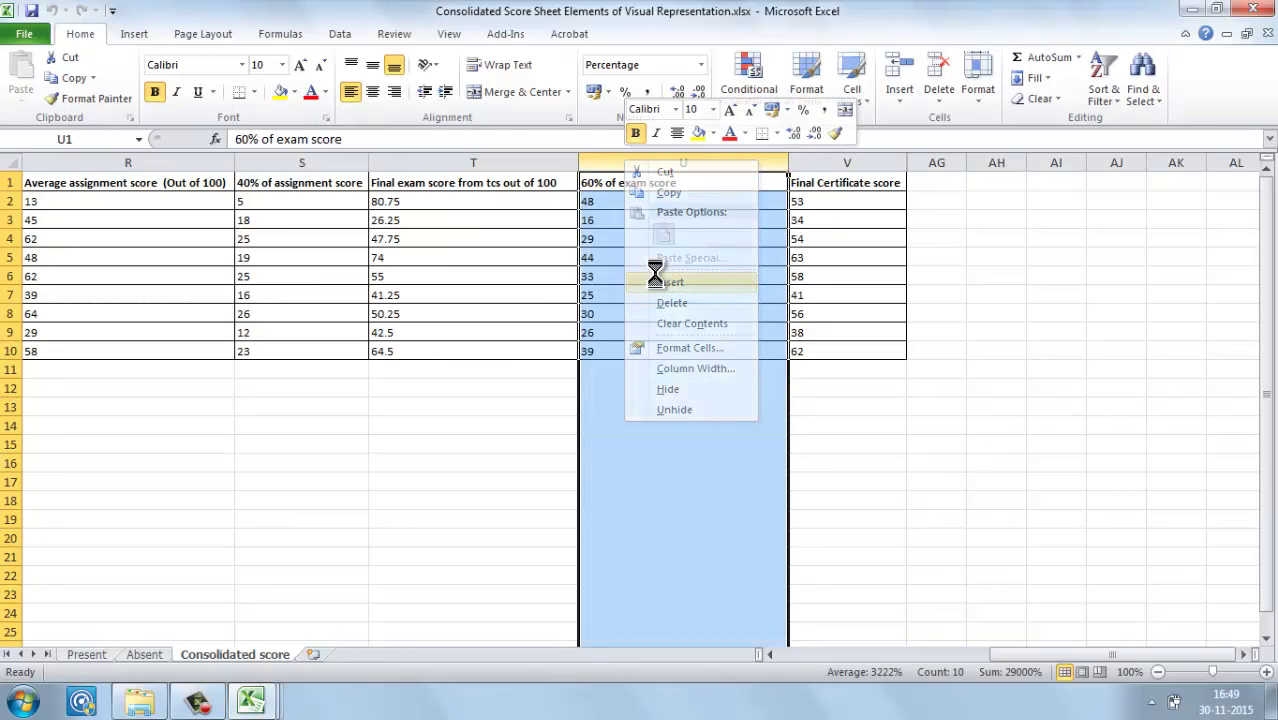
{"action": "left_click", "coordinate": [624, 182]}
{"action": "type", "text": "Final updated score f"}
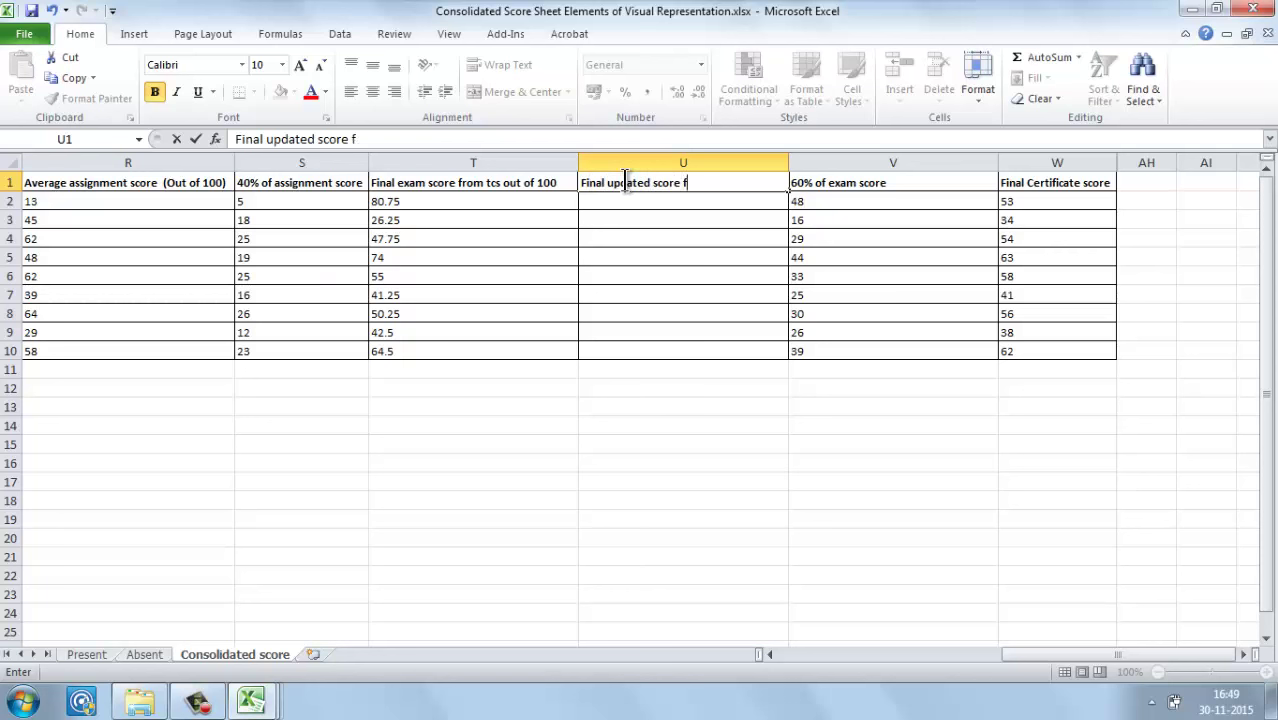
{"action": "type", "text": "rom facul"}
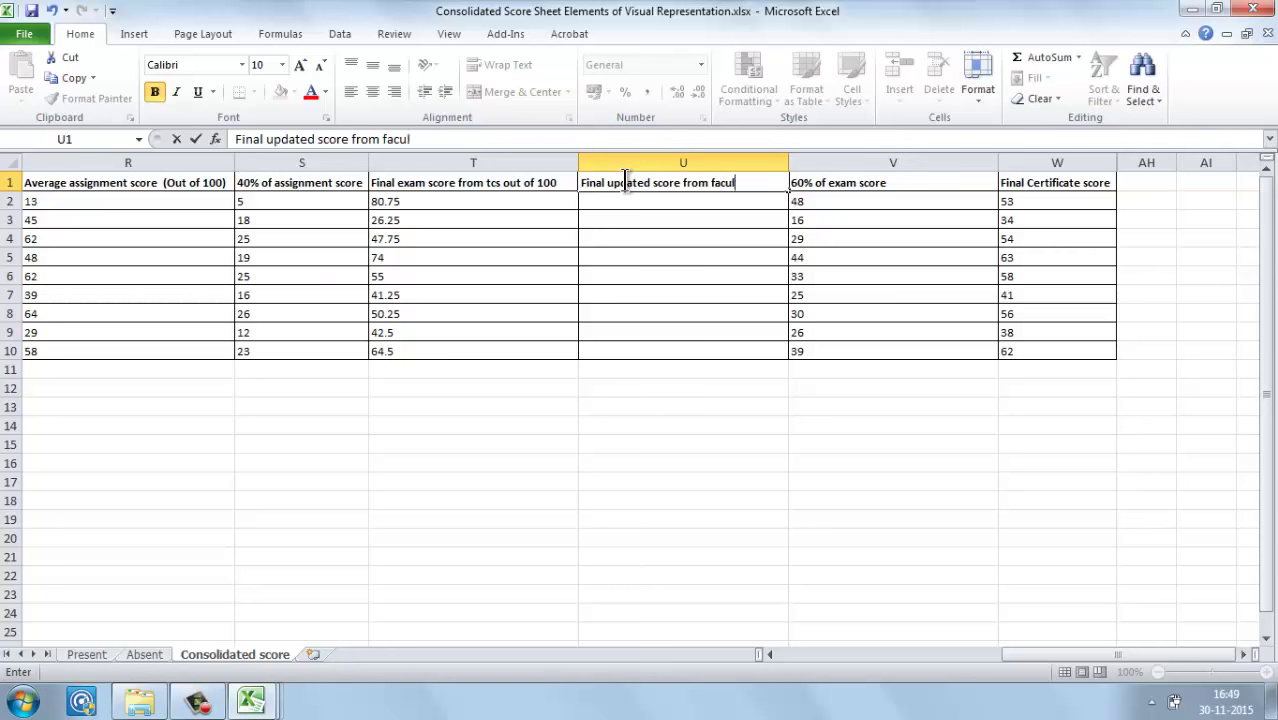
{"action": "type", "text": "ty out of 10"}
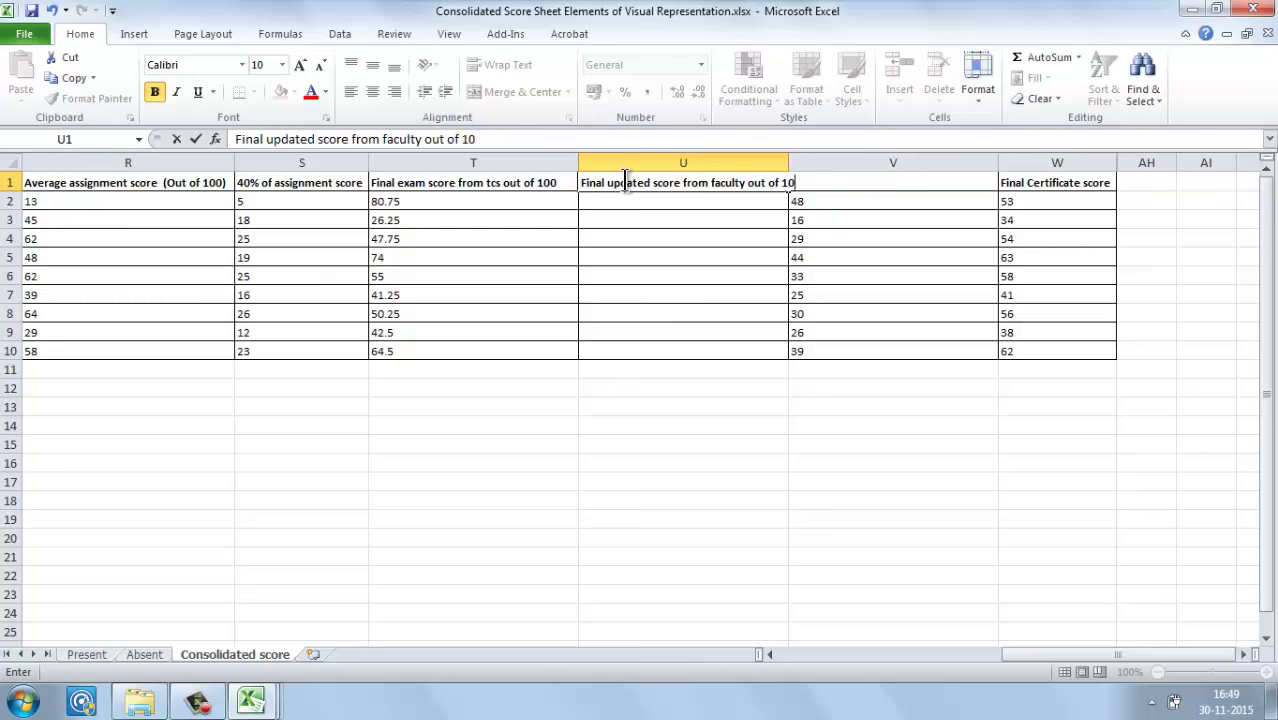
{"action": "key", "text": "Return"}
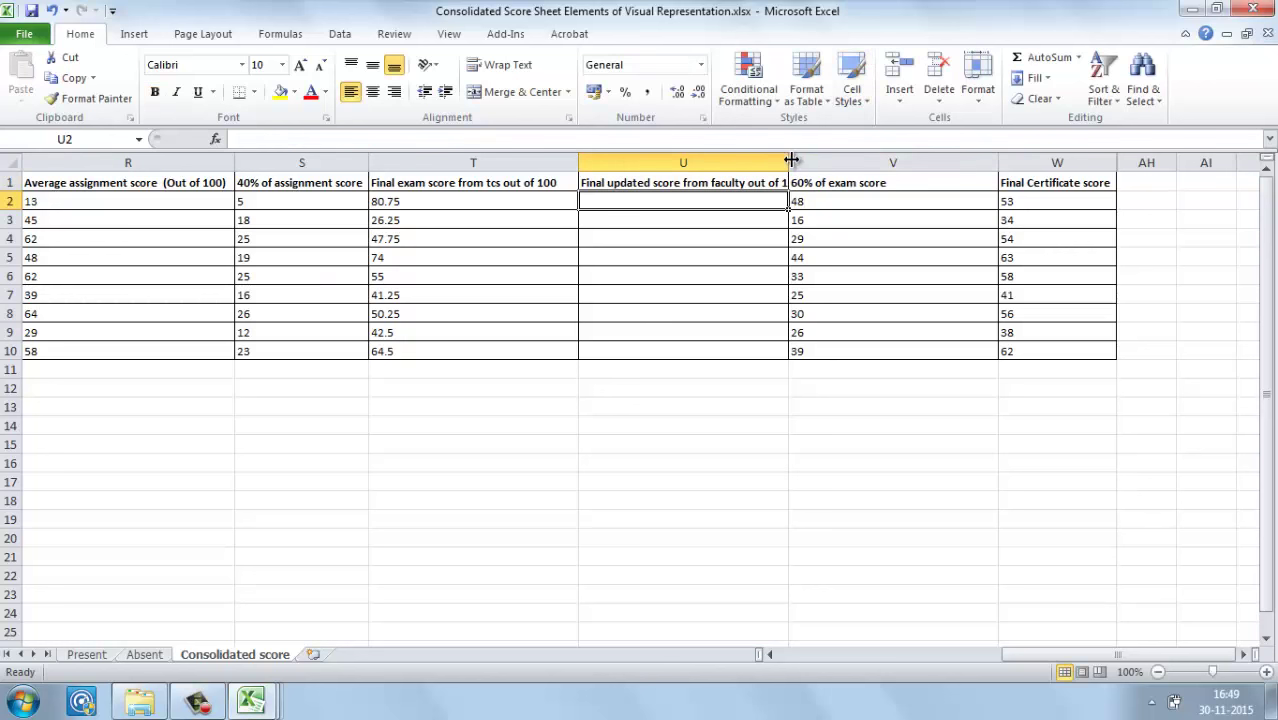
Step: Autofit column U to its header and step back along the header row
{"action": "double_click", "coordinate": [791, 160]}
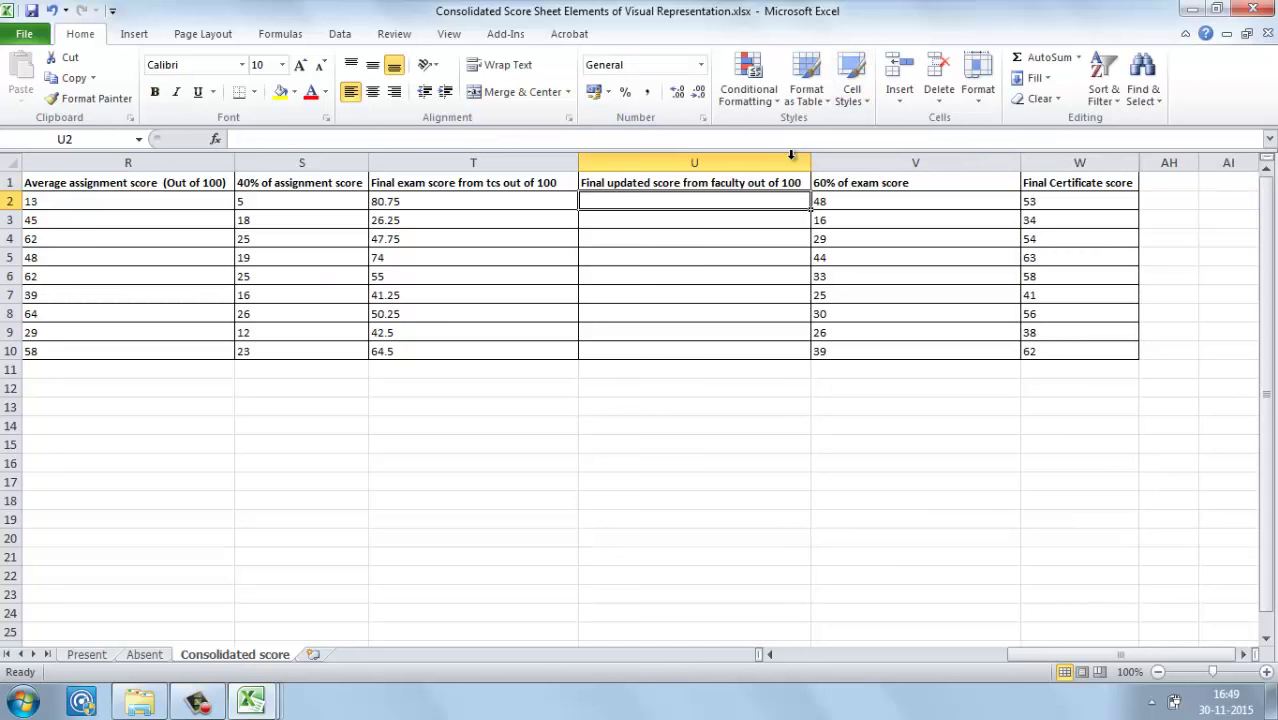
{"action": "left_click", "coordinate": [664, 187]}
{"action": "key", "text": "Left"}
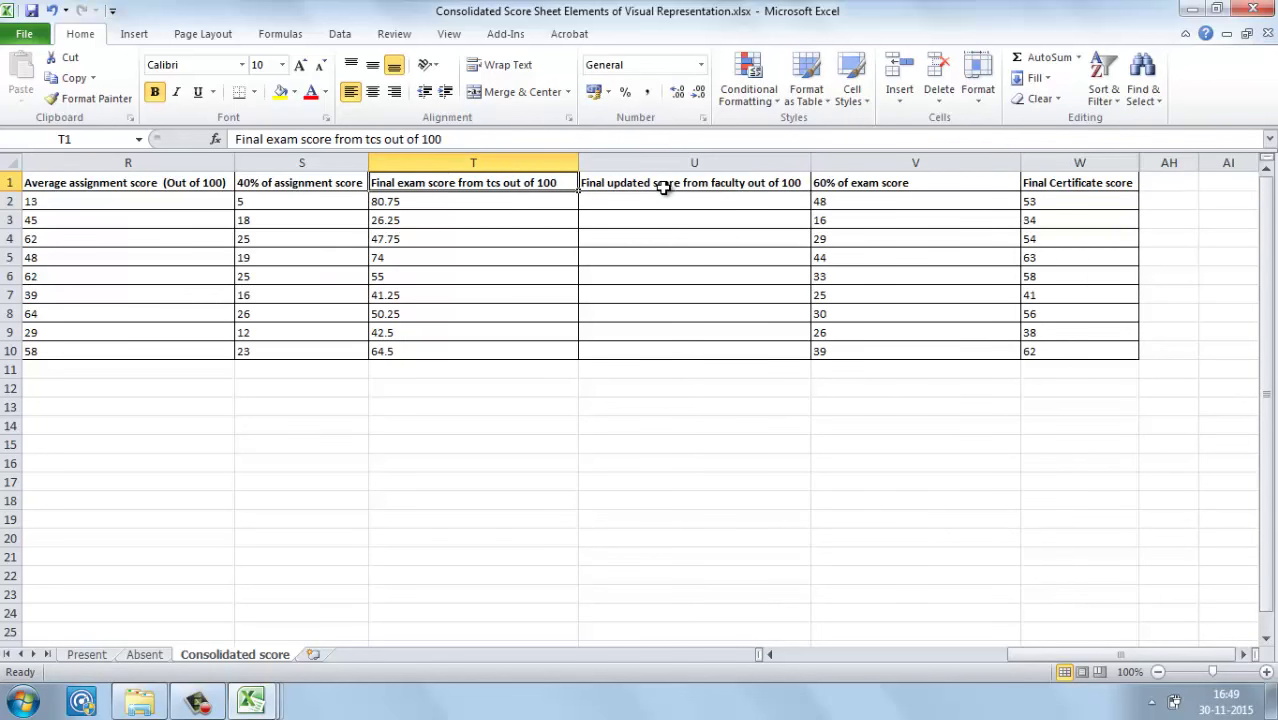
{"action": "key", "text": "Left"}
{"action": "key", "text": "Left"}
{"action": "key", "text": "Left"}
{"action": "key", "text": "Left"}
{"action": "key", "text": "Left"}
{"action": "key", "text": "Left"}
{"action": "key", "text": "Left"}
{"action": "key", "text": "Left"}
{"action": "key", "text": "Left"}
{"action": "key", "text": "Left"}
{"action": "key", "text": "Left"}
{"action": "key", "text": "Left"}
{"action": "key", "text": "Left"}
{"action": "key", "text": "Left"}
{"action": "key", "text": "Left"}
{"action": "key", "text": "Right"}
{"action": "key", "text": "Right"}
Step: Review the Course ID, Roll number, assignment and average score headers, then show the open workbook previews
{"action": "key", "text": "Left"}
{"action": "key", "text": "Left"}
{"action": "key", "text": "Right"}
{"action": "key", "text": "Right"}
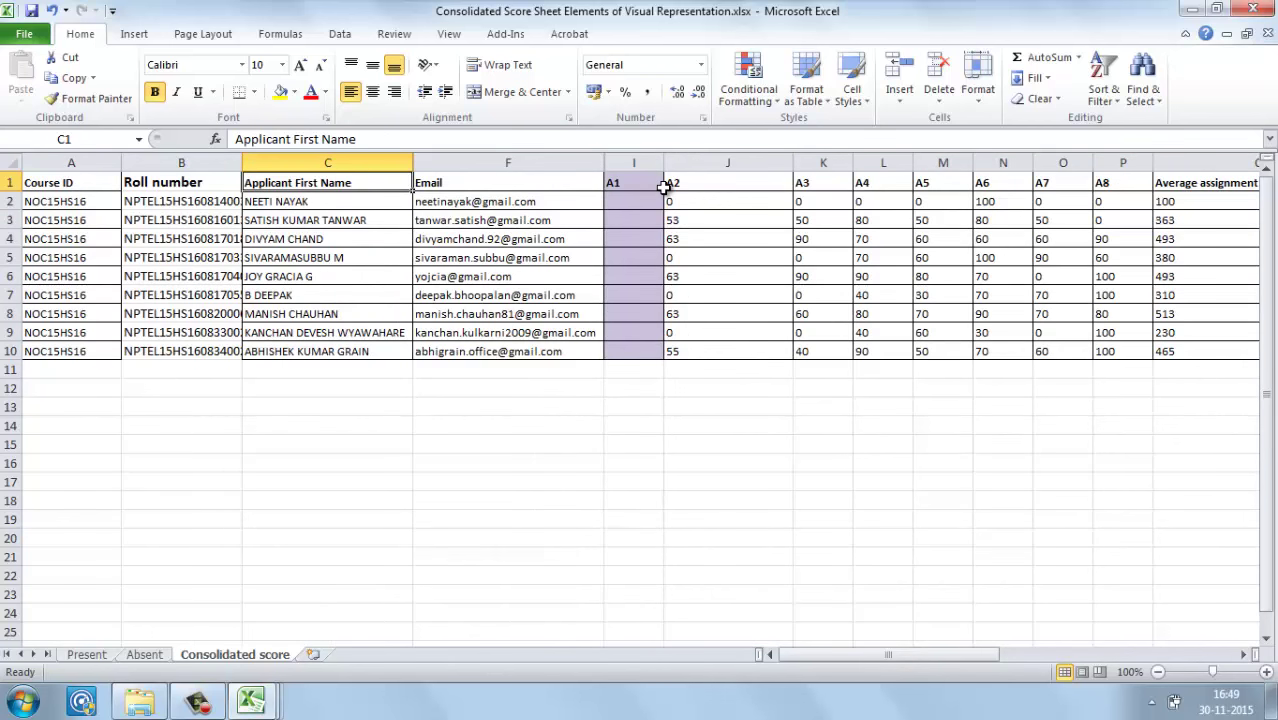
{"action": "key", "text": "Right"}
{"action": "key", "text": "Right"}
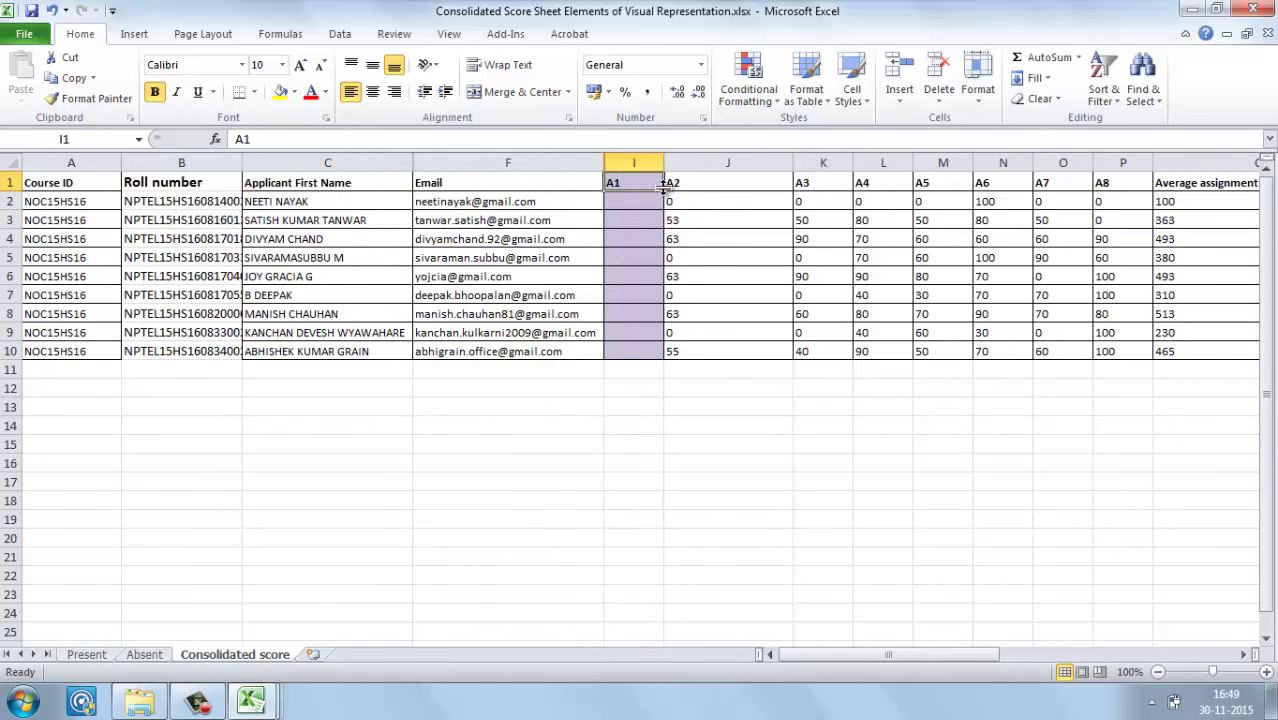
{"action": "key", "text": "shift+Right"}
{"action": "key", "text": "shift+Right"}
{"action": "key", "text": "shift+Right"}
{"action": "key", "text": "shift+Right"}
{"action": "key", "text": "shift+Right"}
{"action": "key", "text": "shift+Right"}
{"action": "key", "text": "Right"}
{"action": "key", "text": "Right"}
{"action": "key", "text": "Right"}
{"action": "key", "text": "Right"}
{"action": "key", "text": "Right"}
{"action": "key", "text": "Right"}
{"action": "key", "text": "Right"}
{"action": "key", "text": "Right"}
{"action": "key", "text": "Right"}
{"action": "key", "text": "Right"}
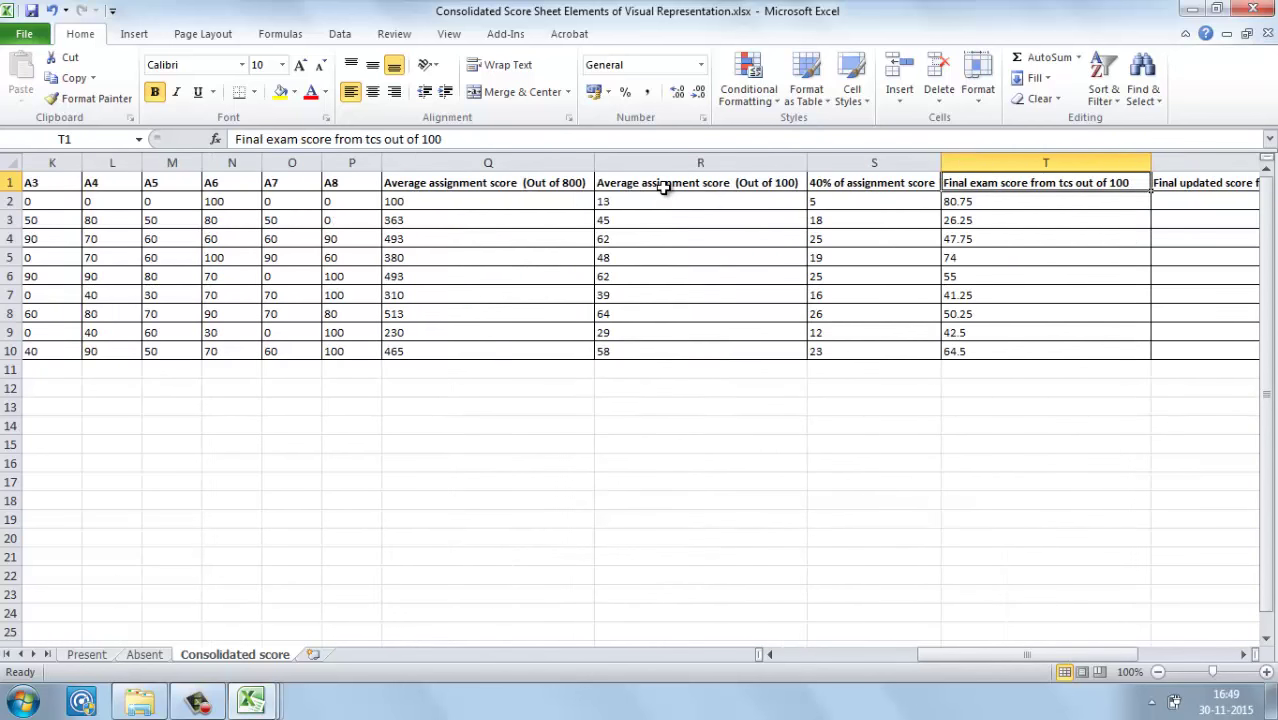
{"action": "key", "text": "Left"}
{"action": "key", "text": "Left"}
{"action": "key", "text": "Right"}
{"action": "key", "text": "Left"}
{"action": "key", "text": "Left"}
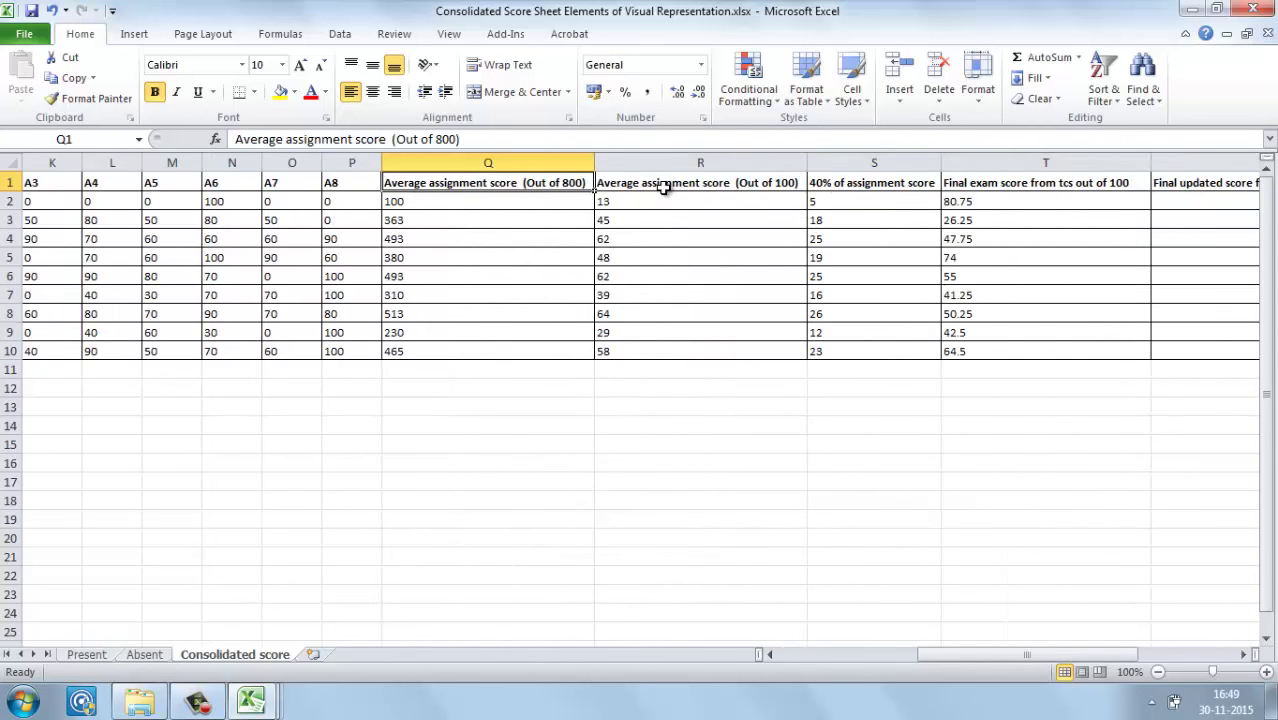
{"action": "key", "text": "Right"}
{"action": "key", "text": "Right"}
{"action": "key", "text": "Right"}
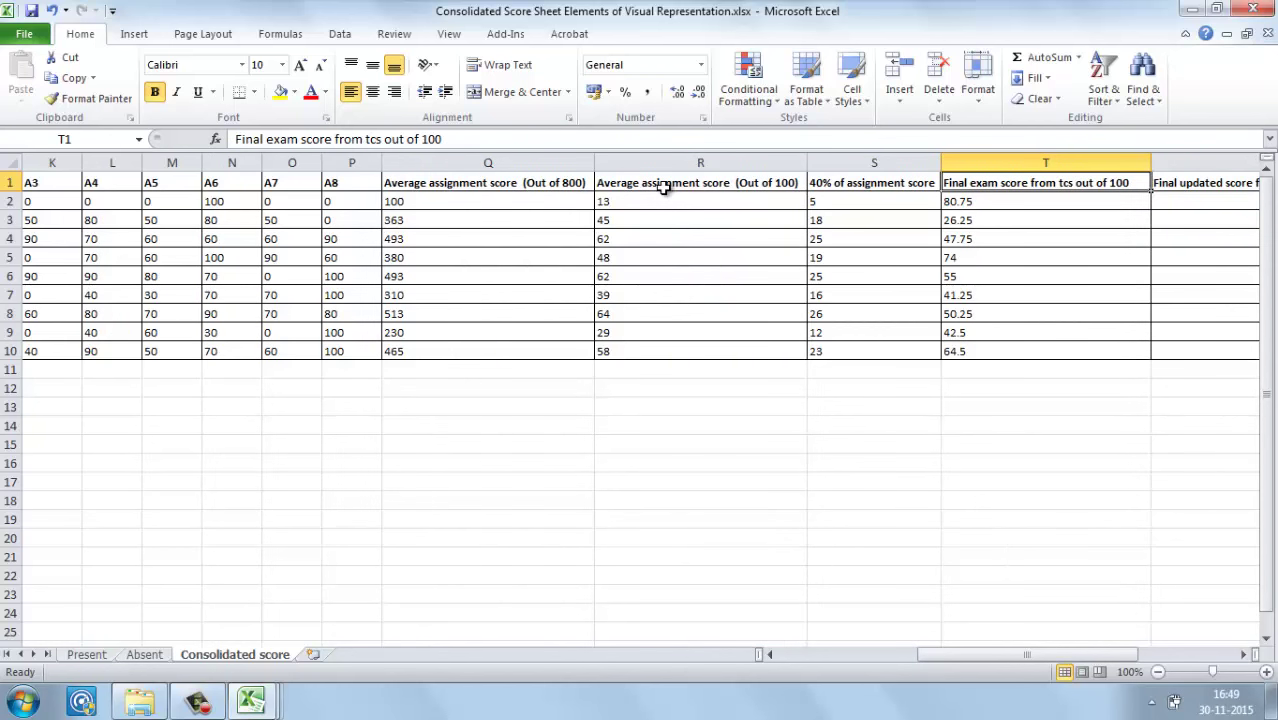
{"action": "left_click", "coordinate": [250, 705]}
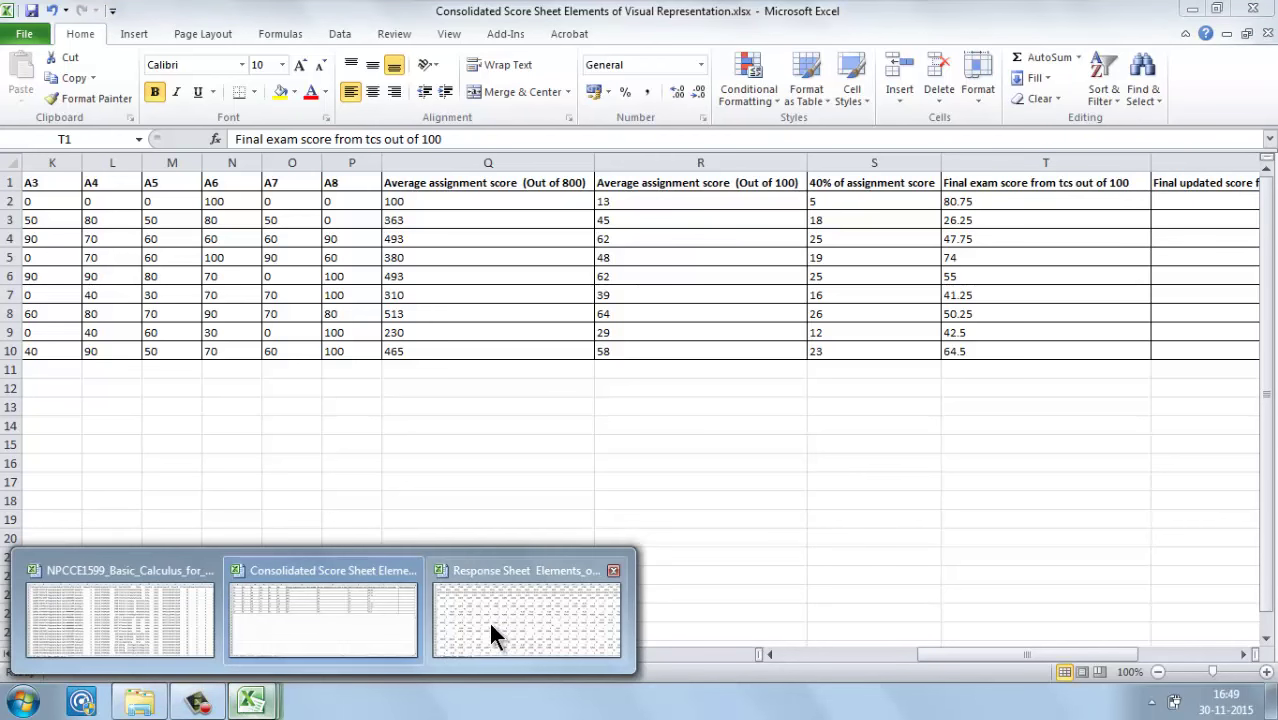
{"action": "left_click", "coordinate": [202, 616]}
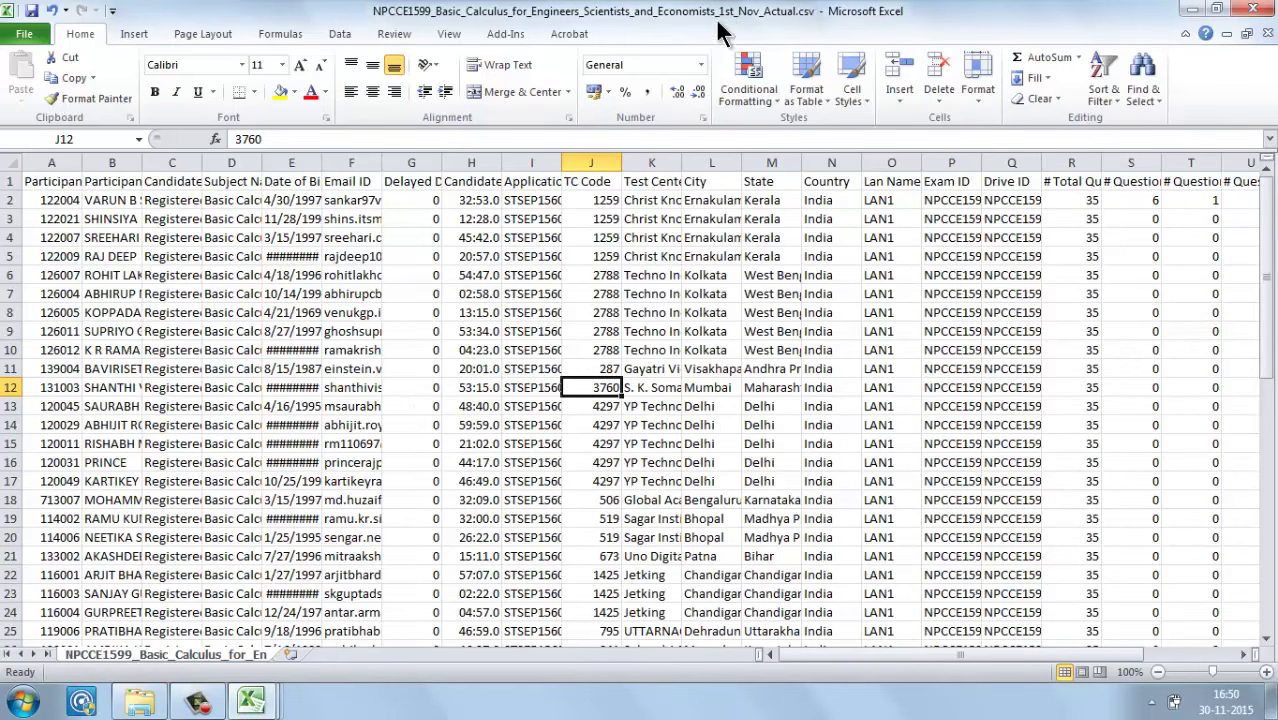
{"action": "left_click", "coordinate": [600, 201]}
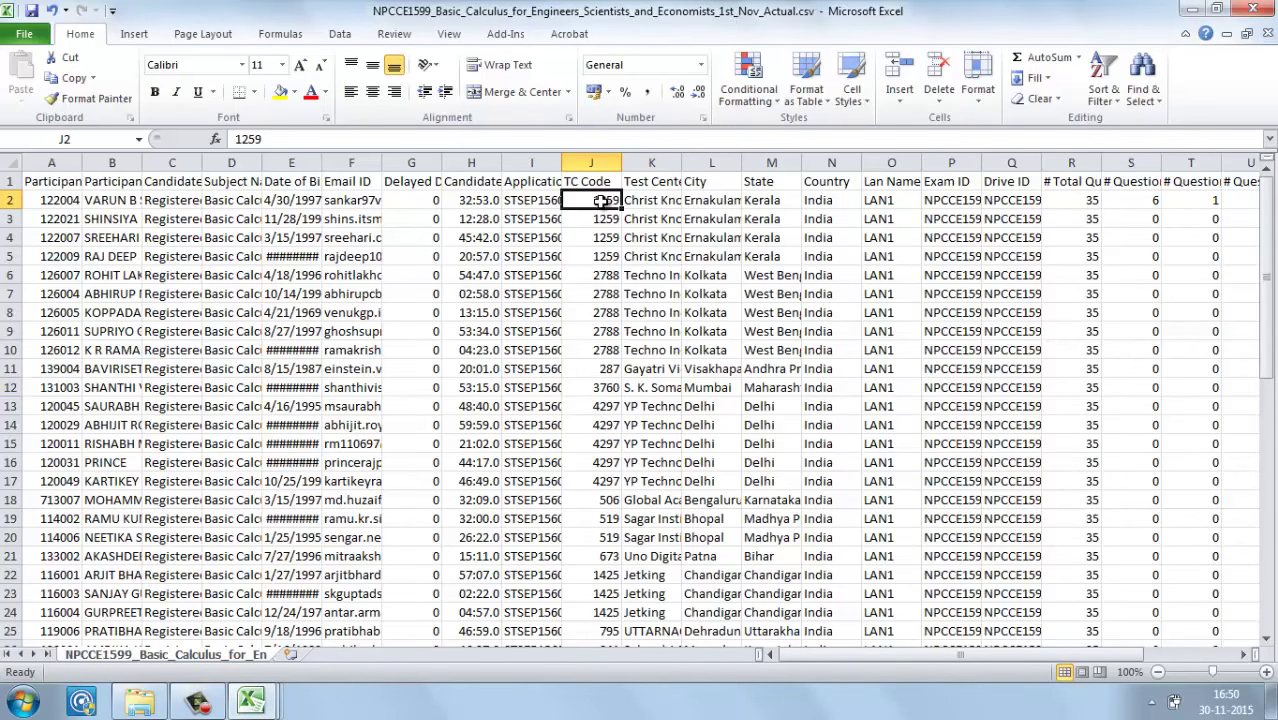
{"action": "key", "text": "Right"}
{"action": "key", "text": "Right"}
{"action": "key", "text": "Right"}
{"action": "key", "text": "Right"}
{"action": "key", "text": "Right"}
{"action": "key", "text": "Right"}
{"action": "key", "text": "Right"}
{"action": "key", "text": "Right"}
{"action": "key", "text": "Right"}
{"action": "key", "text": "Right"}
{"action": "key", "text": "Right"}
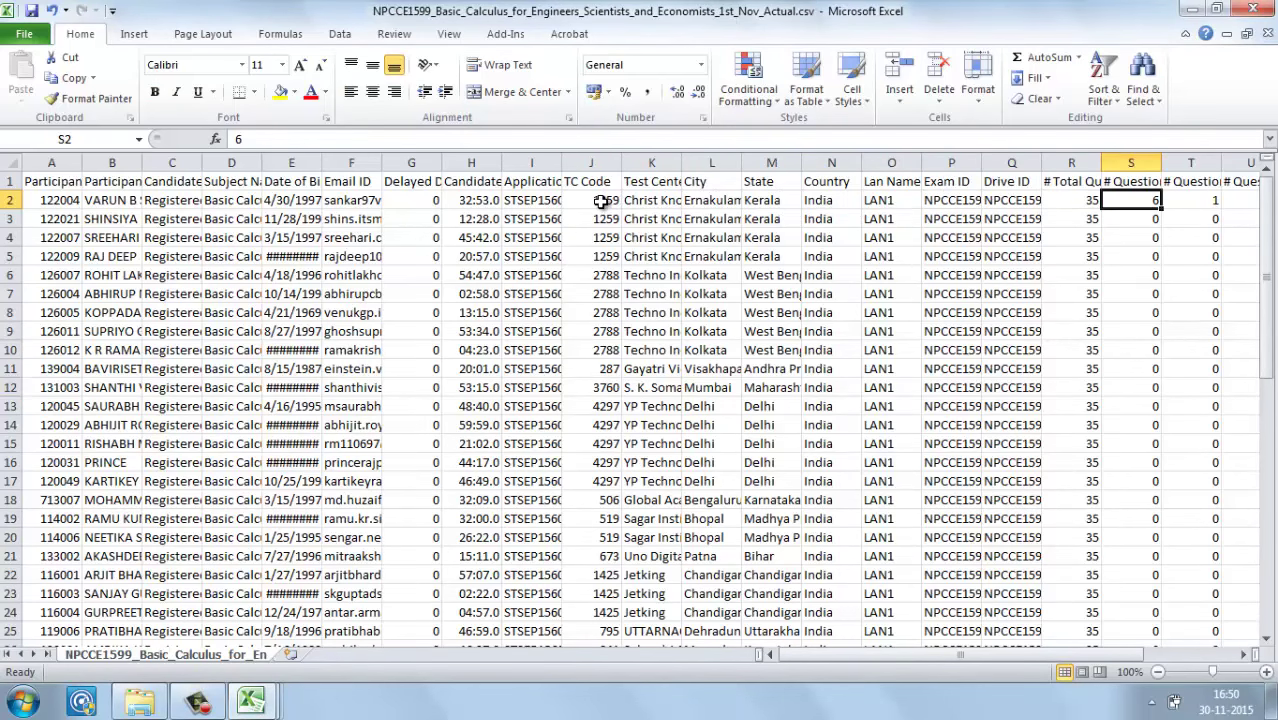
{"action": "key", "text": "Right"}
{"action": "key", "text": "Right"}
{"action": "key", "text": "Right"}
{"action": "key", "text": "Right"}
{"action": "key", "text": "Right"}
{"action": "key", "text": "Left"}
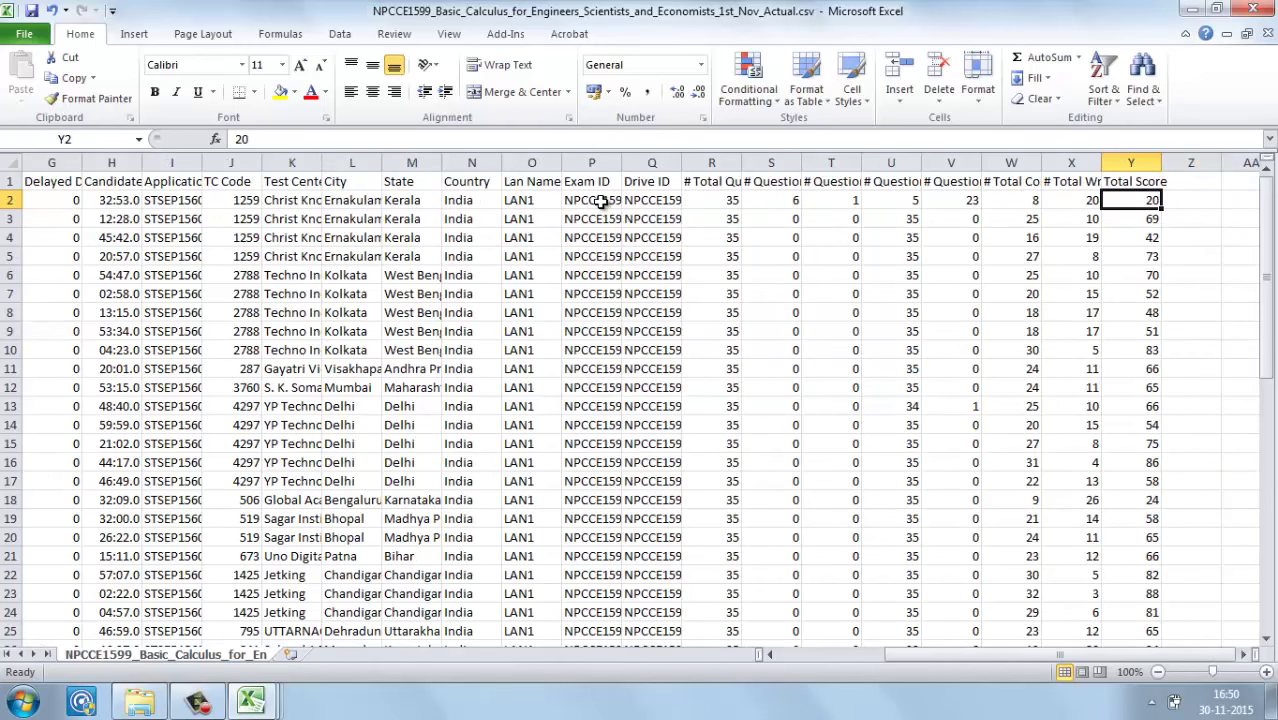
{"action": "key", "text": "shift+Left"}
{"action": "key", "text": "shift+Left"}
{"action": "key", "text": "shift+Left"}
{"action": "key", "text": "shift+Left"}
{"action": "key", "text": "shift+Left"}
{"action": "key", "text": "shift+Left"}
{"action": "key", "text": "shift+Left"}
{"action": "key", "text": "shift+Left"}
{"action": "key", "text": "shift+Left"}
{"action": "key", "text": "shift+Left"}
{"action": "key", "text": "shift+Left"}
{"action": "key", "text": "shift+Left"}
{"action": "key", "text": "shift+Left"}
{"action": "key", "text": "shift+Left"}
{"action": "key", "text": "shift+Left"}
{"action": "key", "text": "shift+Left"}
{"action": "key", "text": "shift+Left"}
{"action": "key", "text": "shift+Left"}
{"action": "key", "text": "shift+Left"}
{"action": "key", "text": "shift+Left"}
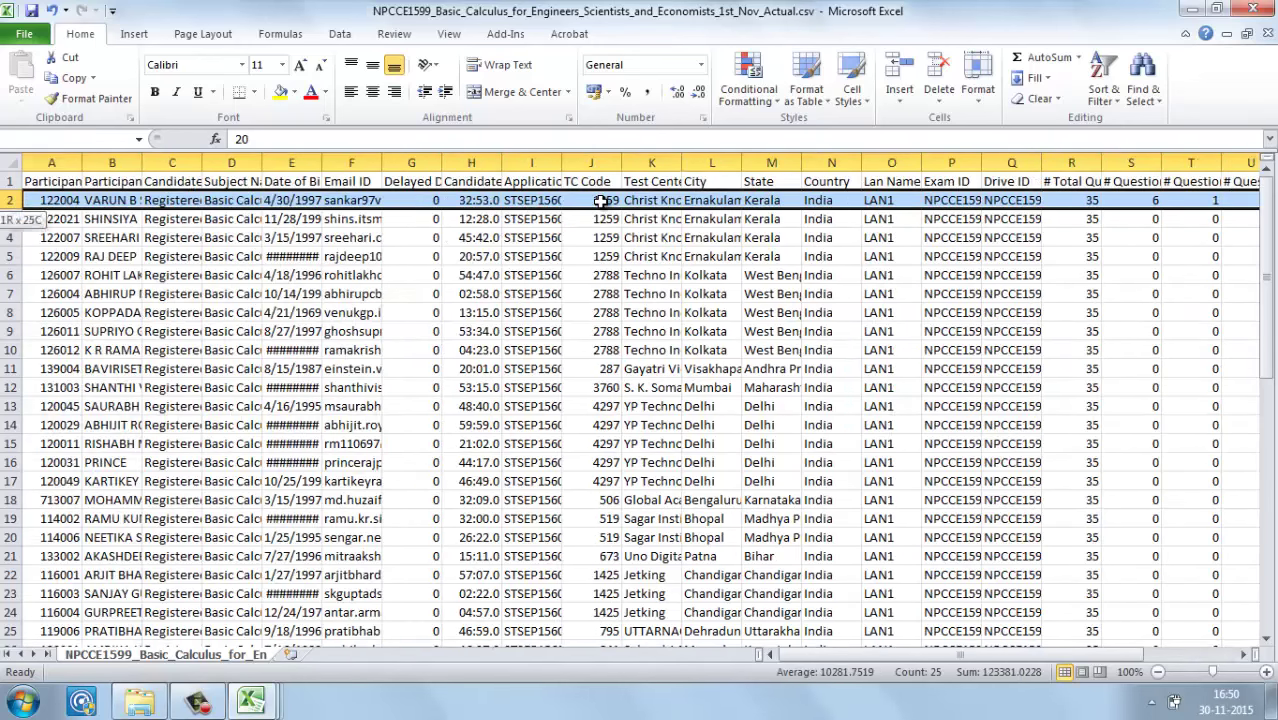
{"action": "left_click", "coordinate": [100, 204]}
{"action": "key", "text": "ctrl+Tab"}
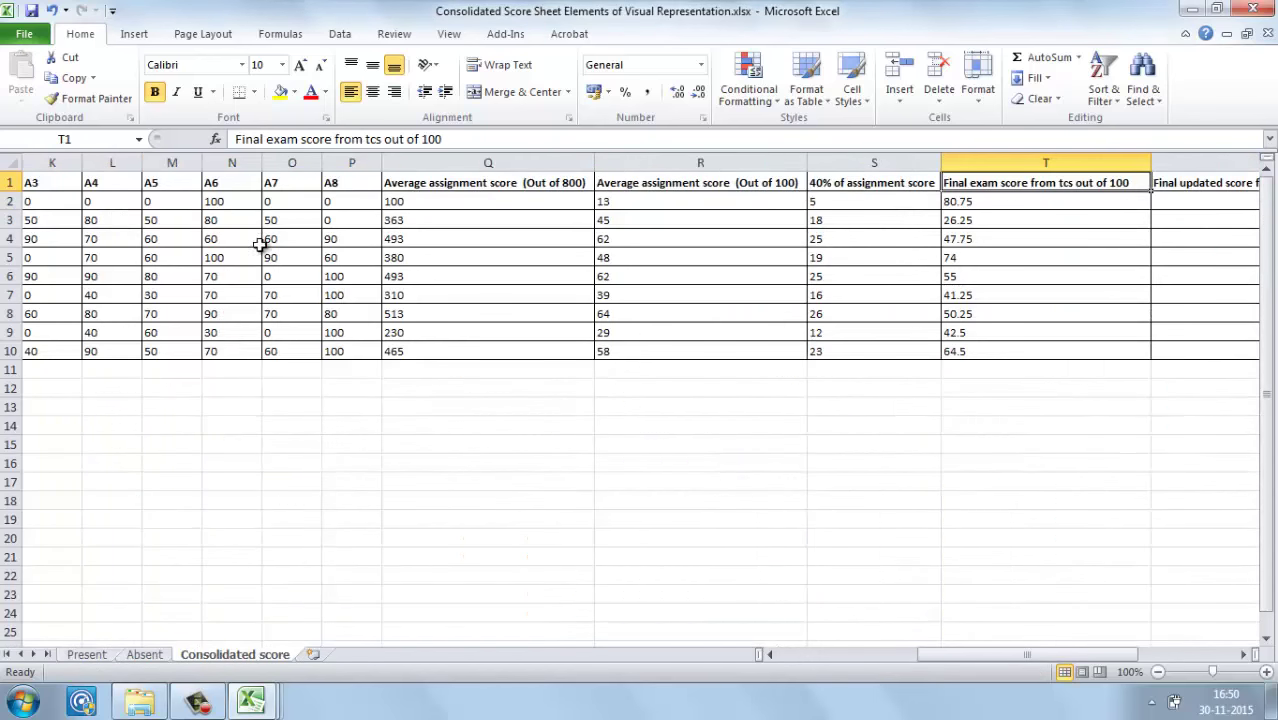
{"action": "left_click", "coordinate": [268, 200]}
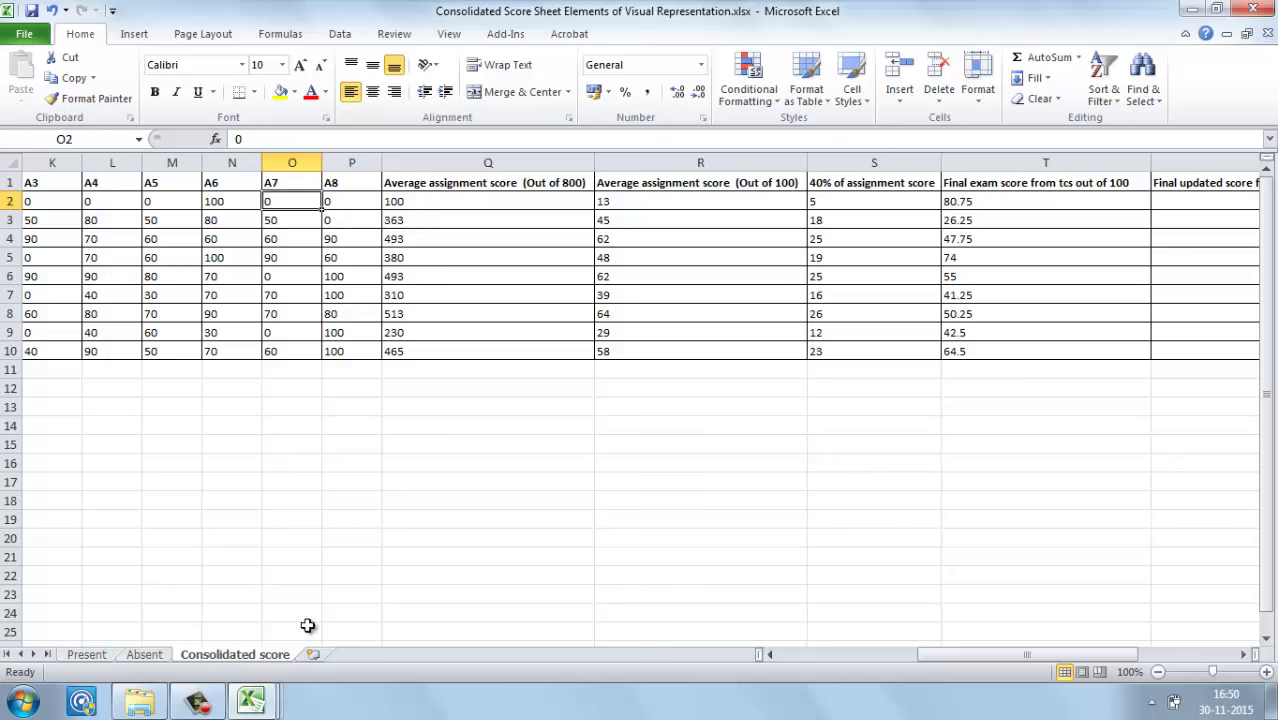
{"action": "left_click", "coordinate": [197, 700]}
{"action": "left_click", "coordinate": [1019, 600]}
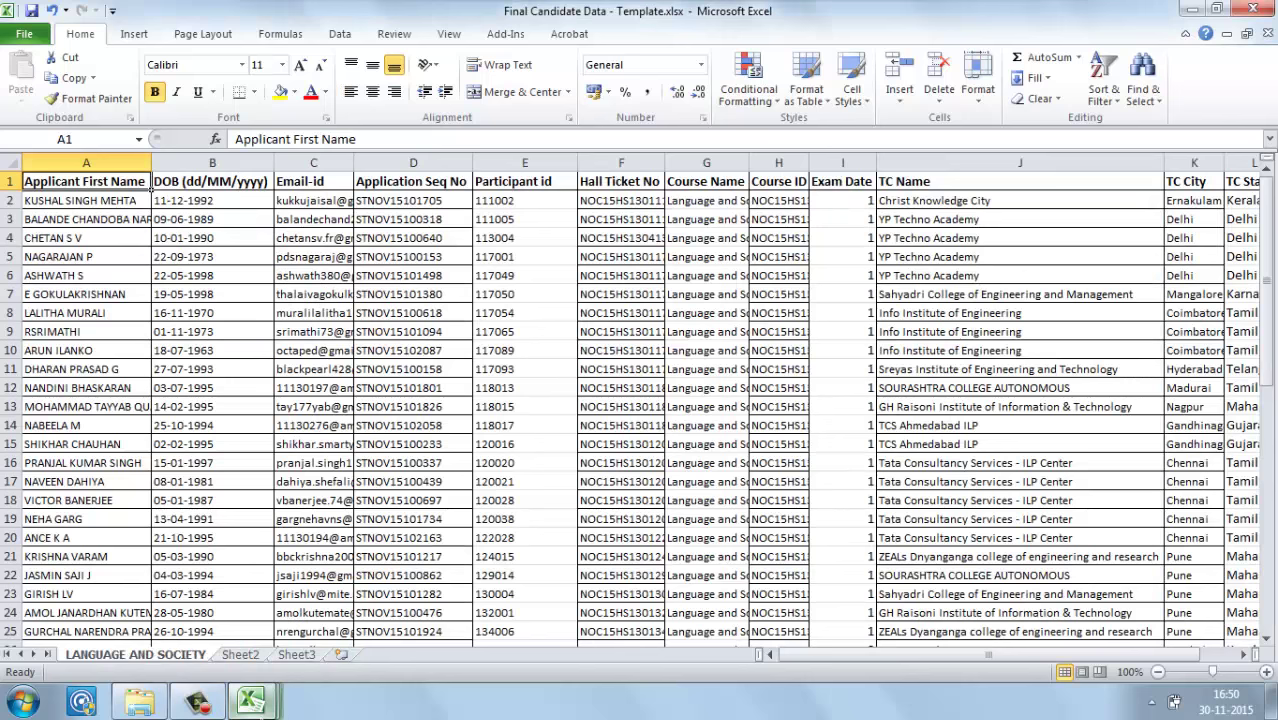
{"action": "mouse_move", "coordinate": [250, 700]}
{"action": "left_click", "coordinate": [305, 640]}
{"action": "left_click", "coordinate": [90, 655]}
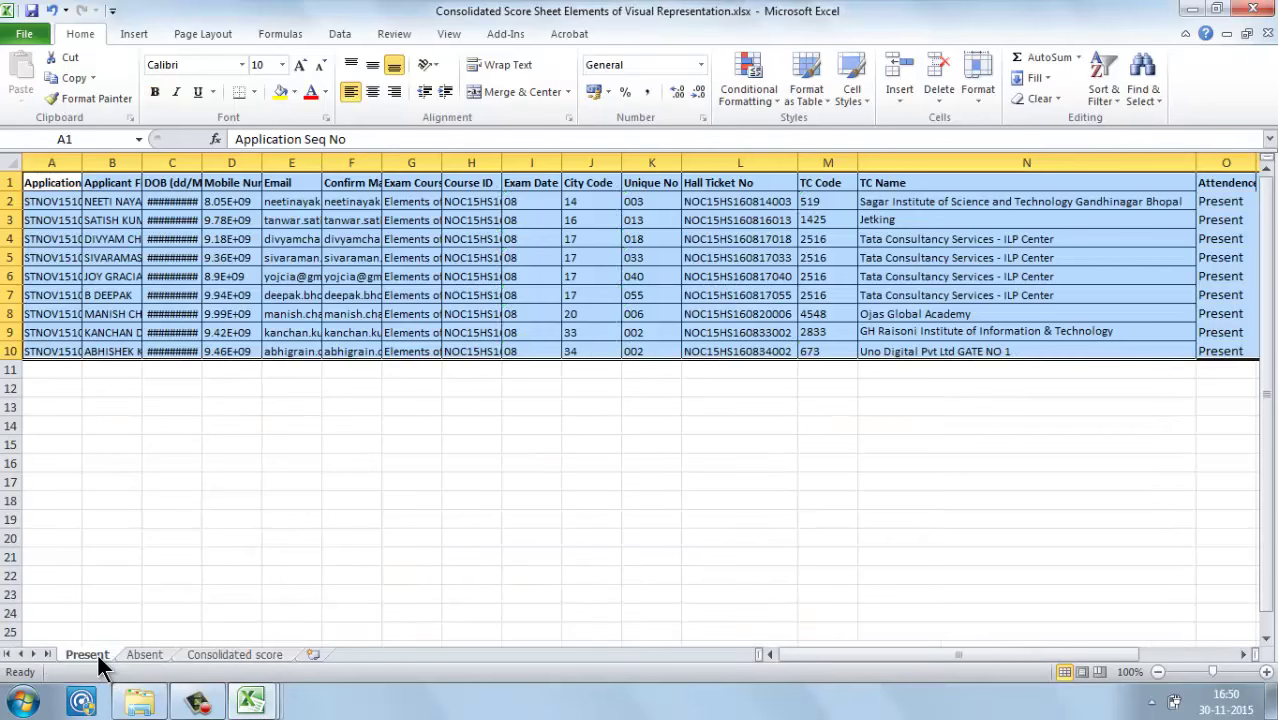
{"action": "left_click", "coordinate": [155, 645]}
{"action": "left_click", "coordinate": [199, 660]}
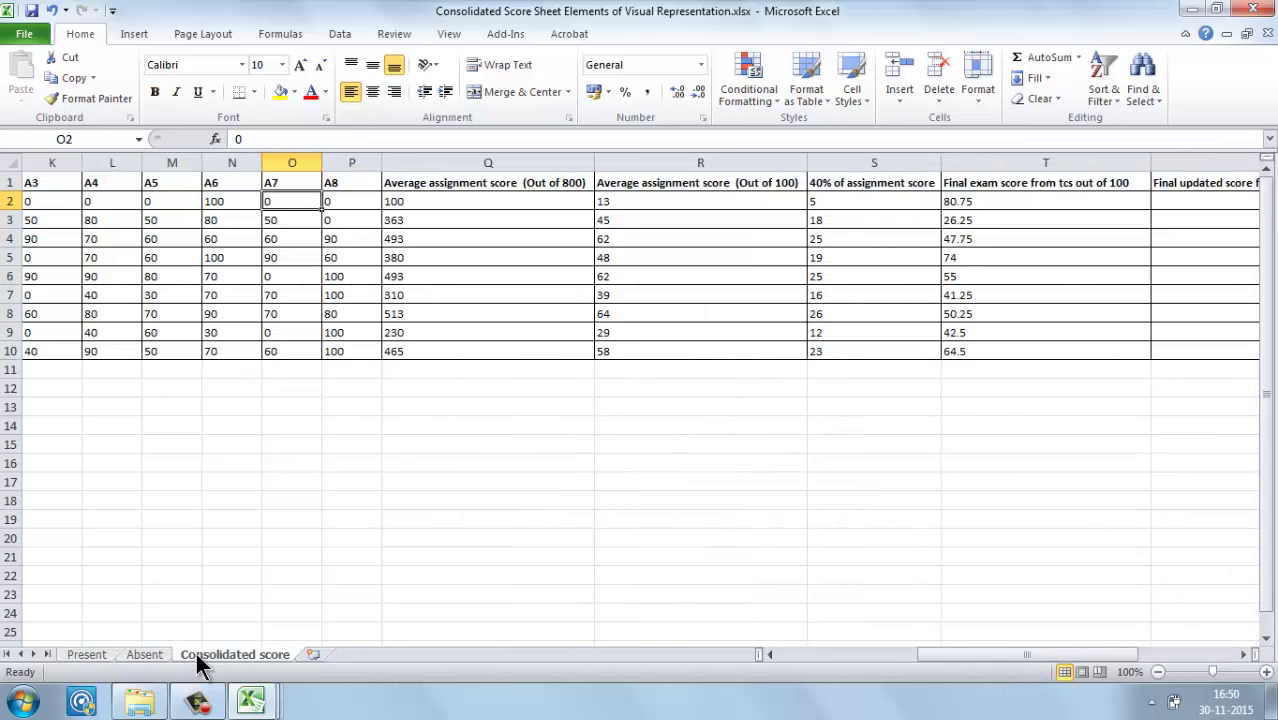
{"action": "left_click", "coordinate": [158, 294]}
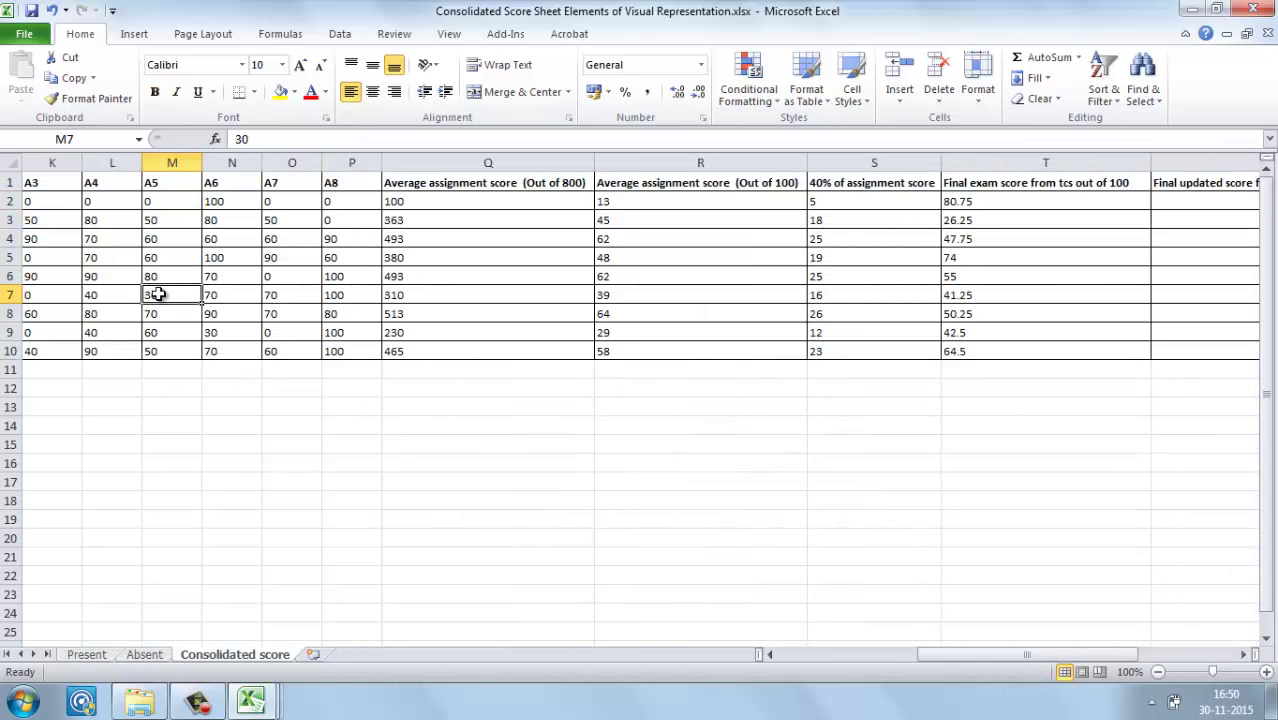
Step: Check the Course ID cells and the final certificate score columns on the Consolidated sheet
{"action": "key", "text": "Left"}
{"action": "key", "text": "Left"}
{"action": "key", "text": "Left"}
{"action": "key", "text": "Left"}
{"action": "key", "text": "Left"}
{"action": "key", "text": "Left"}
{"action": "key", "text": "Left"}
{"action": "key", "text": "Left"}
{"action": "key", "text": "Left"}
{"action": "key", "text": "Left"}
{"action": "key", "text": "Left"}
{"action": "key", "text": "Left"}
{"action": "key", "text": "Up"}
{"action": "key", "text": "Up"}
{"action": "key", "text": "Up"}
{"action": "key", "text": "Up"}
{"action": "key", "text": "Up"}
{"action": "key", "text": "Up"}
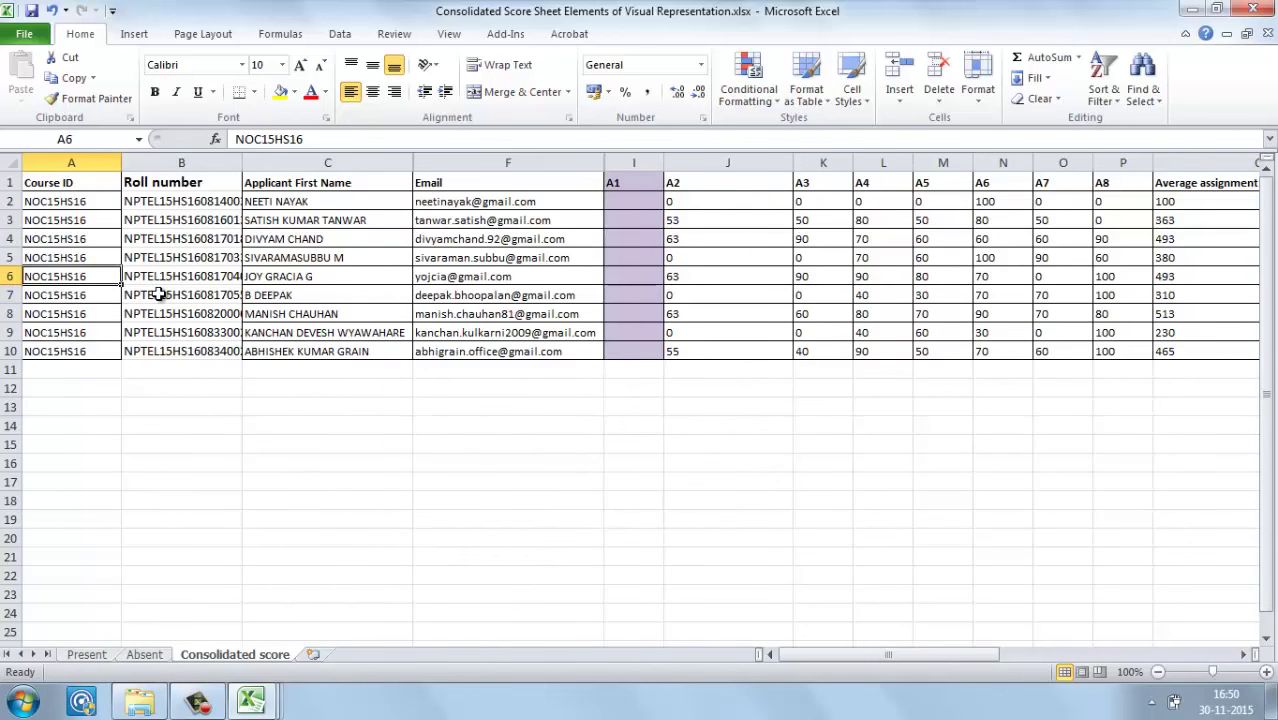
{"action": "key", "text": "ctrl+Right"}
{"action": "key", "text": "ctrl+Home"}
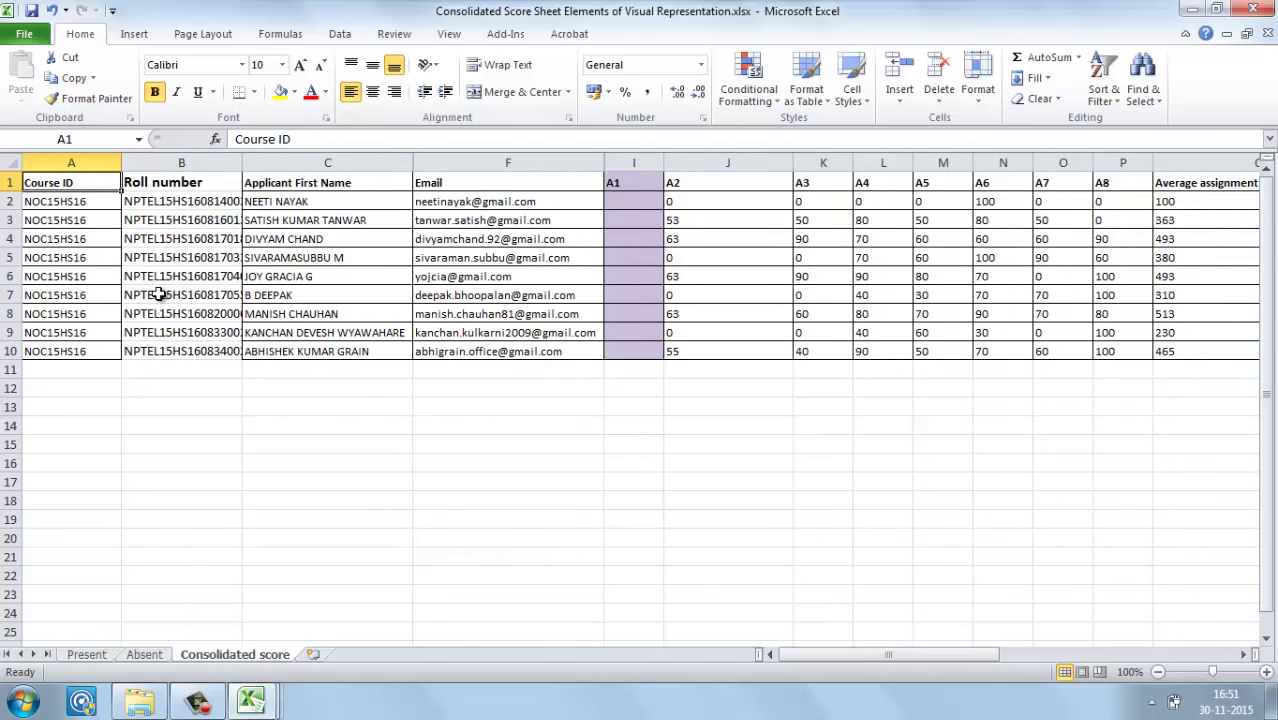
{"action": "key", "text": "shift+Down"}
{"action": "key", "text": "shift+Down"}
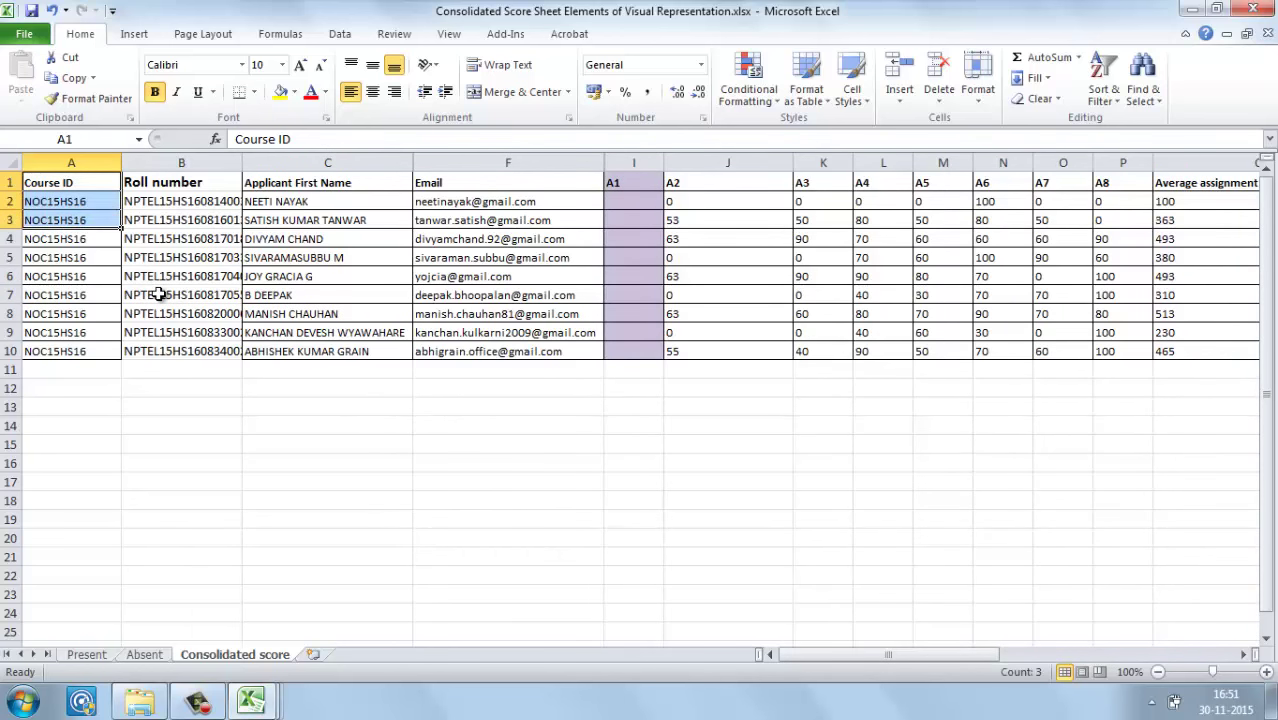
{"action": "key", "text": "Right"}
{"action": "key", "text": "Right"}
{"action": "key", "text": "Right"}
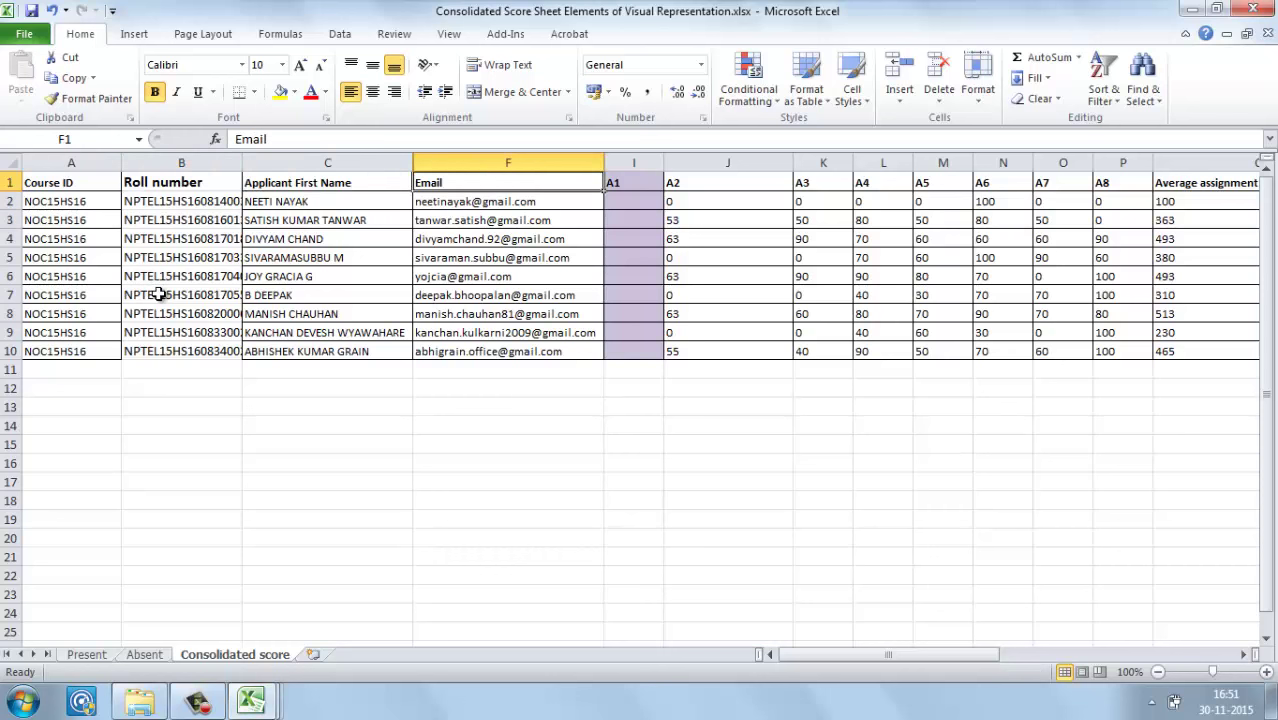
Step: Review the Final Candidate Data headers up to Attendance, then return to the consolidated workbook
{"action": "key", "text": "ctrl+Tab"}
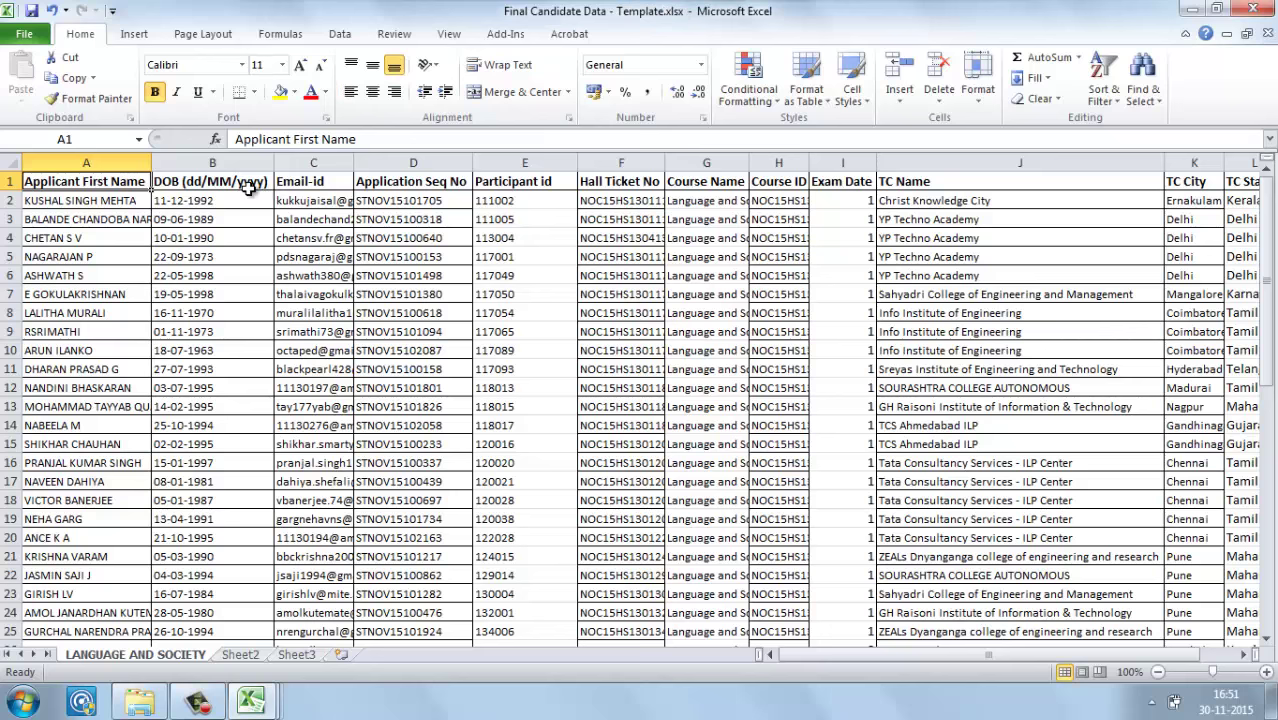
{"action": "key", "text": "Right"}
{"action": "key", "text": "Right"}
{"action": "key", "text": "Right"}
{"action": "key", "text": "Right"}
{"action": "key", "text": "Right"}
{"action": "key", "text": "Right"}
{"action": "key", "text": "Right"}
{"action": "key", "text": "Right"}
{"action": "key", "text": "Right"}
{"action": "key", "text": "Right"}
{"action": "key", "text": "Right"}
{"action": "key", "text": "Right"}
{"action": "key", "text": "Right"}
{"action": "key", "text": "Right"}
{"action": "key", "text": "Right"}
{"action": "key", "text": "Right"}
{"action": "key", "text": "Right"}
{"action": "key", "text": "Right"}
{"action": "key", "text": "Right"}
{"action": "key", "text": "Right"}
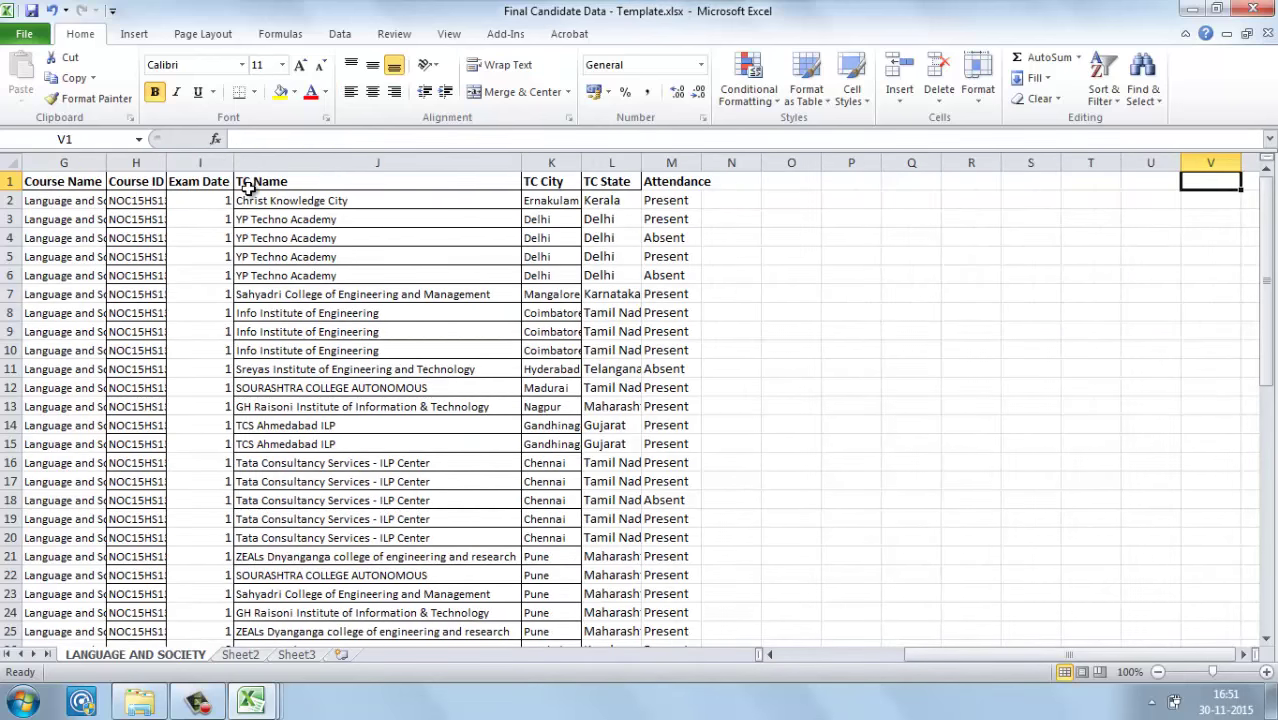
{"action": "key", "text": "Left"}
{"action": "key", "text": "Left"}
{"action": "key", "text": "Left"}
{"action": "key", "text": "Left"}
{"action": "key", "text": "Left"}
{"action": "key", "text": "Left"}
{"action": "key", "text": "Left"}
{"action": "key", "text": "Left"}
{"action": "key", "text": "Left"}
{"action": "key", "text": "Left"}
{"action": "key", "text": "Left"}
{"action": "key", "text": "Left"}
{"action": "key", "text": "Left"}
{"action": "key", "text": "Left"}
{"action": "key", "text": "Left"}
{"action": "key", "text": "Left"}
{"action": "key", "text": "Left"}
{"action": "key", "text": "Left"}
{"action": "key", "text": "Left"}
{"action": "key", "text": "Left"}
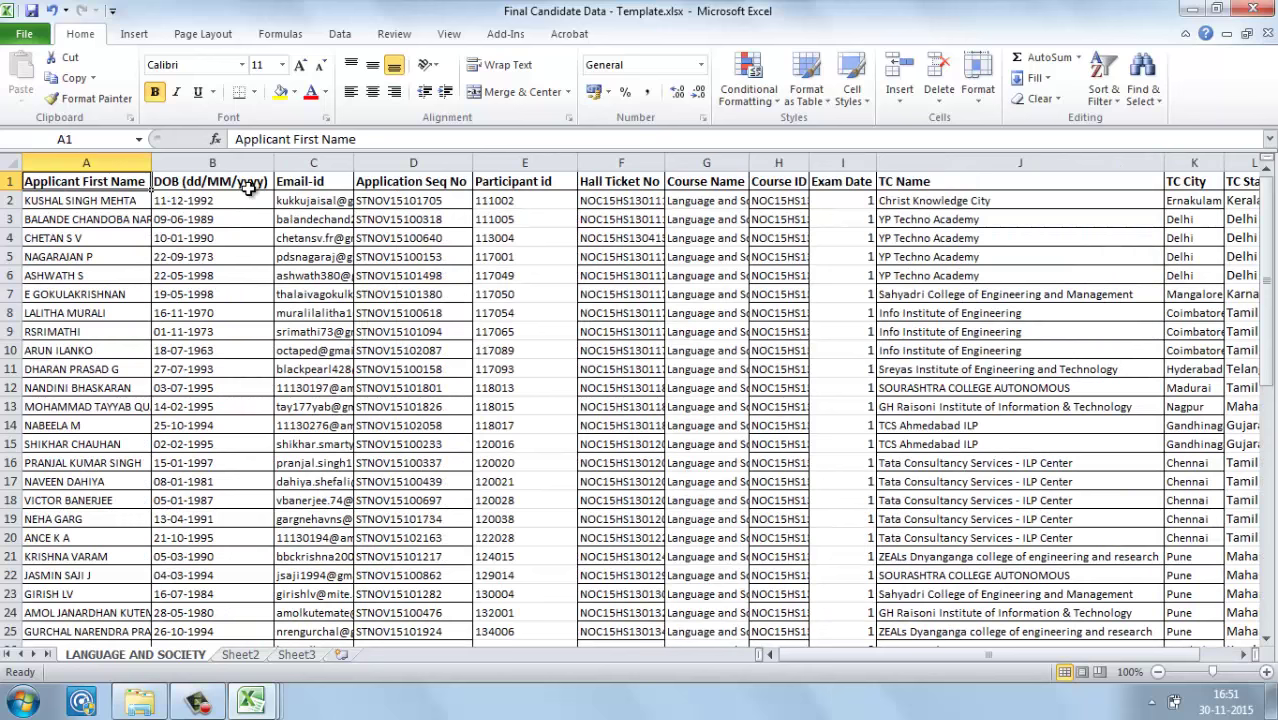
{"action": "key", "text": "ctrl+Tab"}
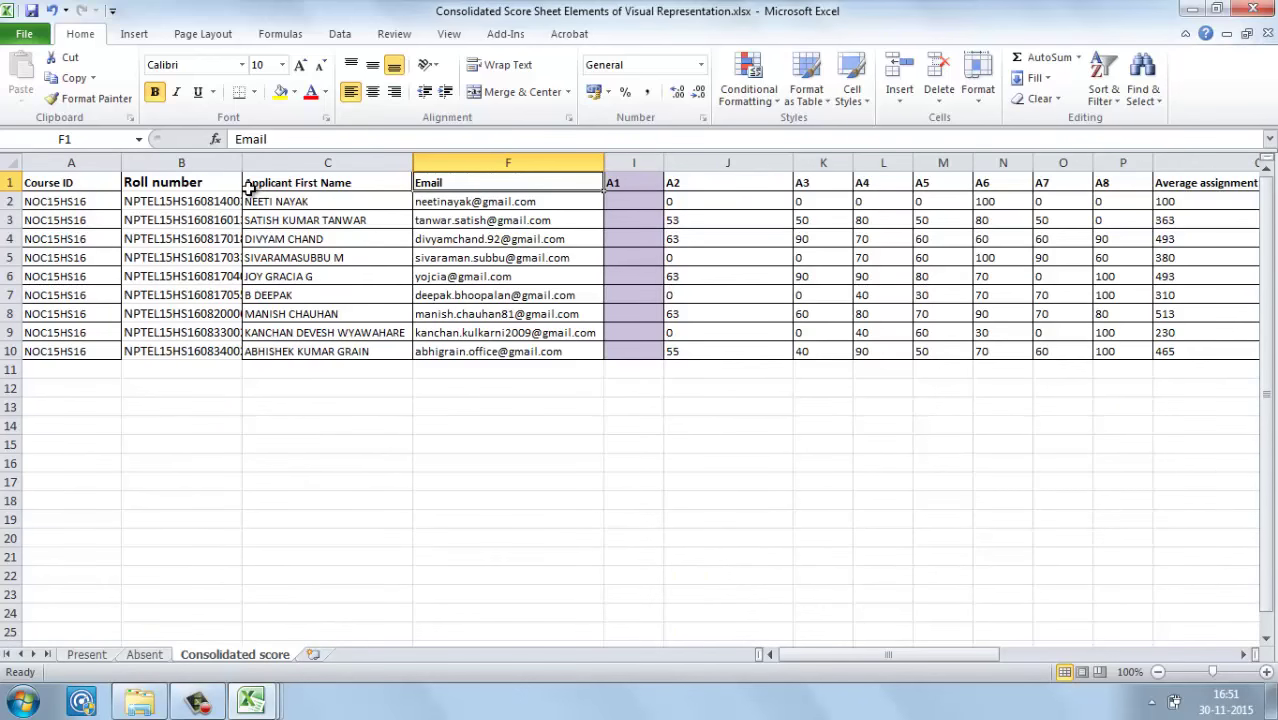
Step: Step through the A3, average assignment, 60% exam and TCS exam score headers
{"action": "key", "text": "Right"}
{"action": "key", "text": "Right"}
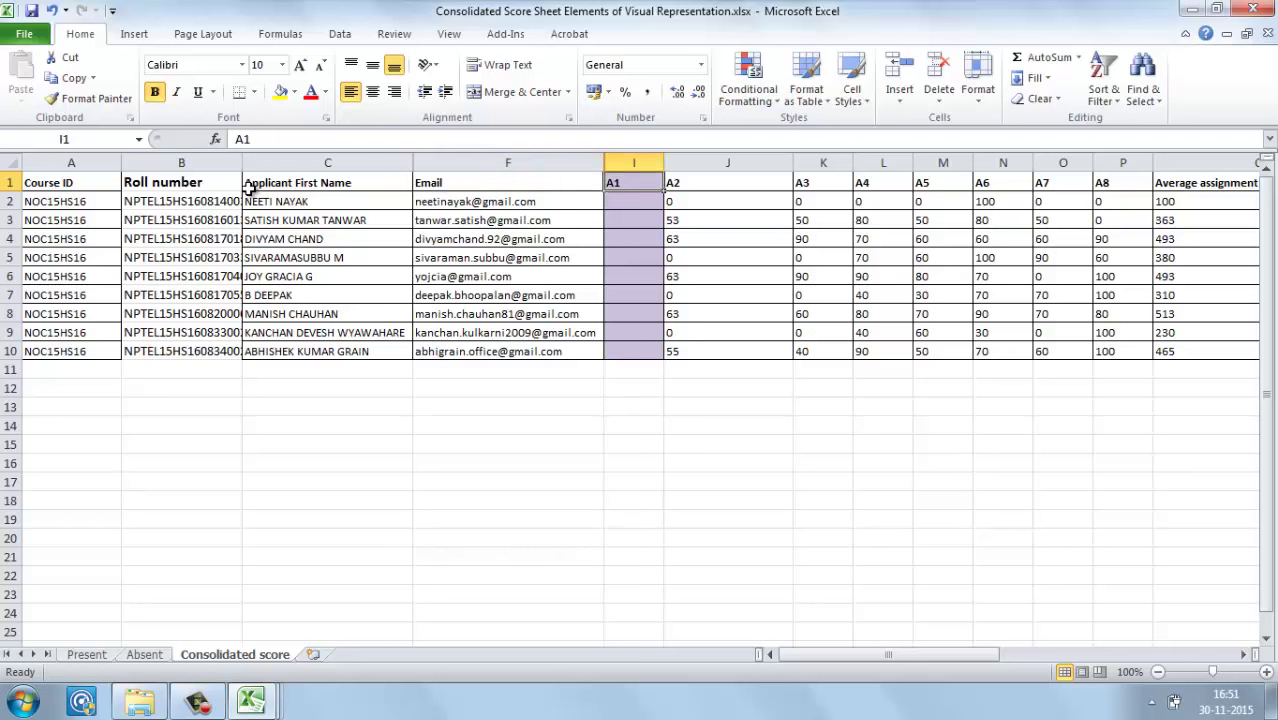
{"action": "key", "text": "Right"}
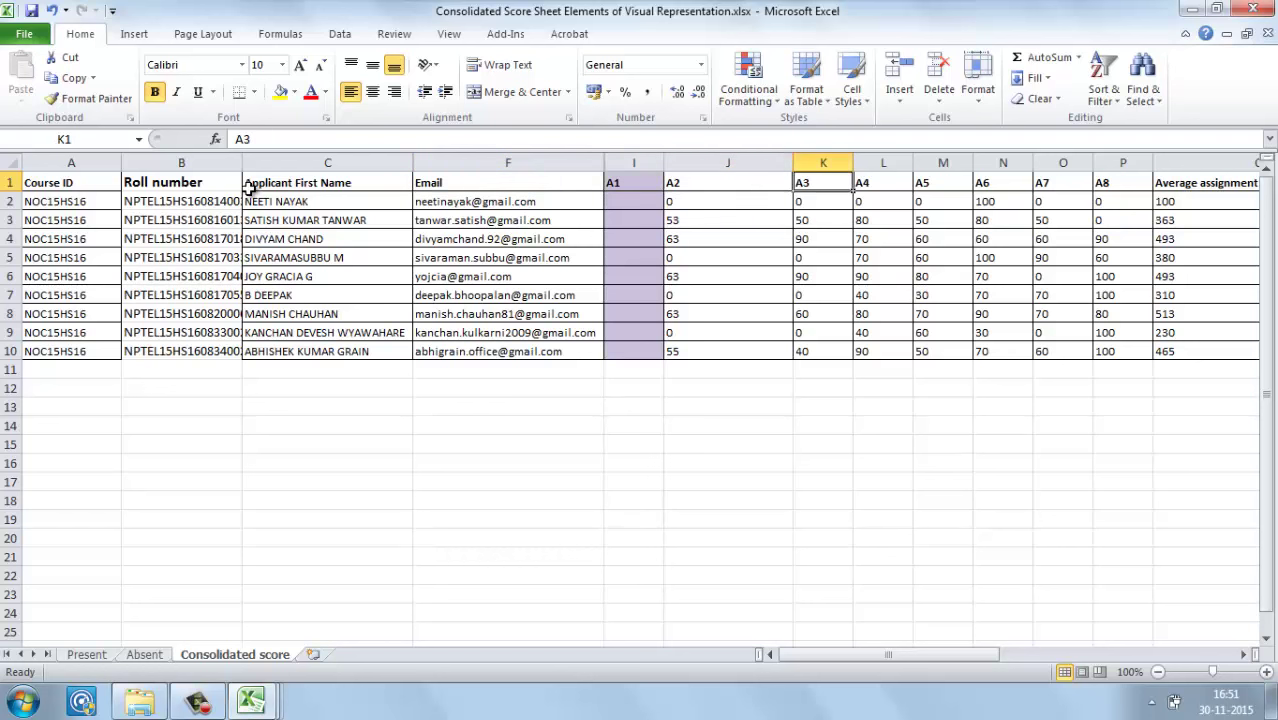
{"action": "key", "text": "Right"}
{"action": "key", "text": "Right"}
{"action": "key", "text": "Right"}
{"action": "key", "text": "Right"}
{"action": "key", "text": "Right"}
{"action": "key", "text": "Right"}
{"action": "key", "text": "Right"}
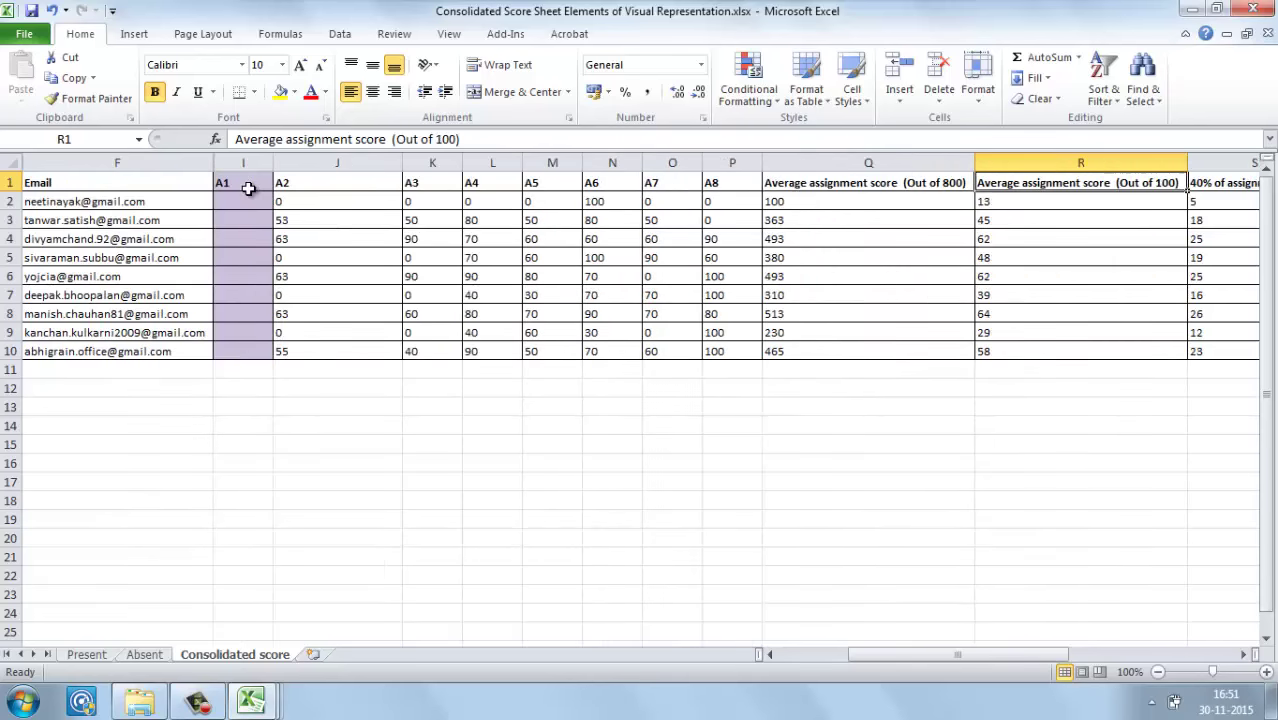
{"action": "key", "text": "Right"}
{"action": "key", "text": "Right"}
{"action": "key", "text": "Right"}
{"action": "key", "text": "Right"}
{"action": "key", "text": "Right"}
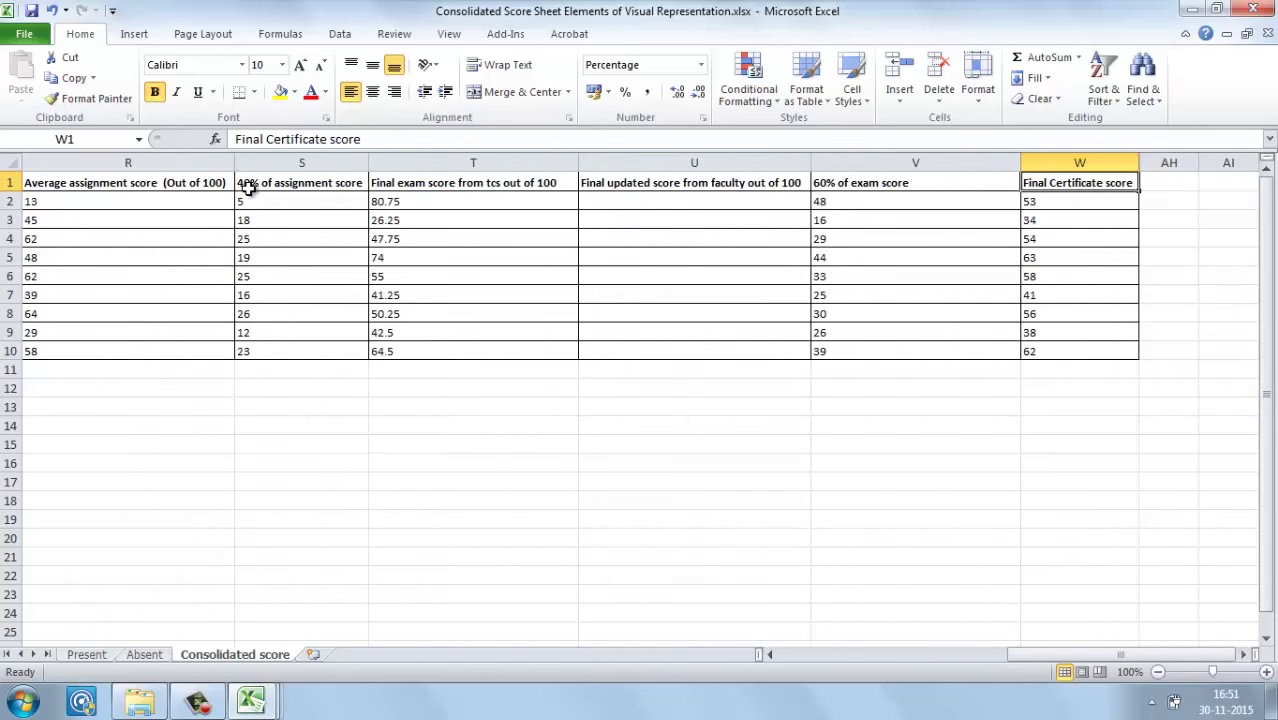
{"action": "key", "text": "Left"}
{"action": "key", "text": "Left"}
{"action": "key", "text": "Left"}
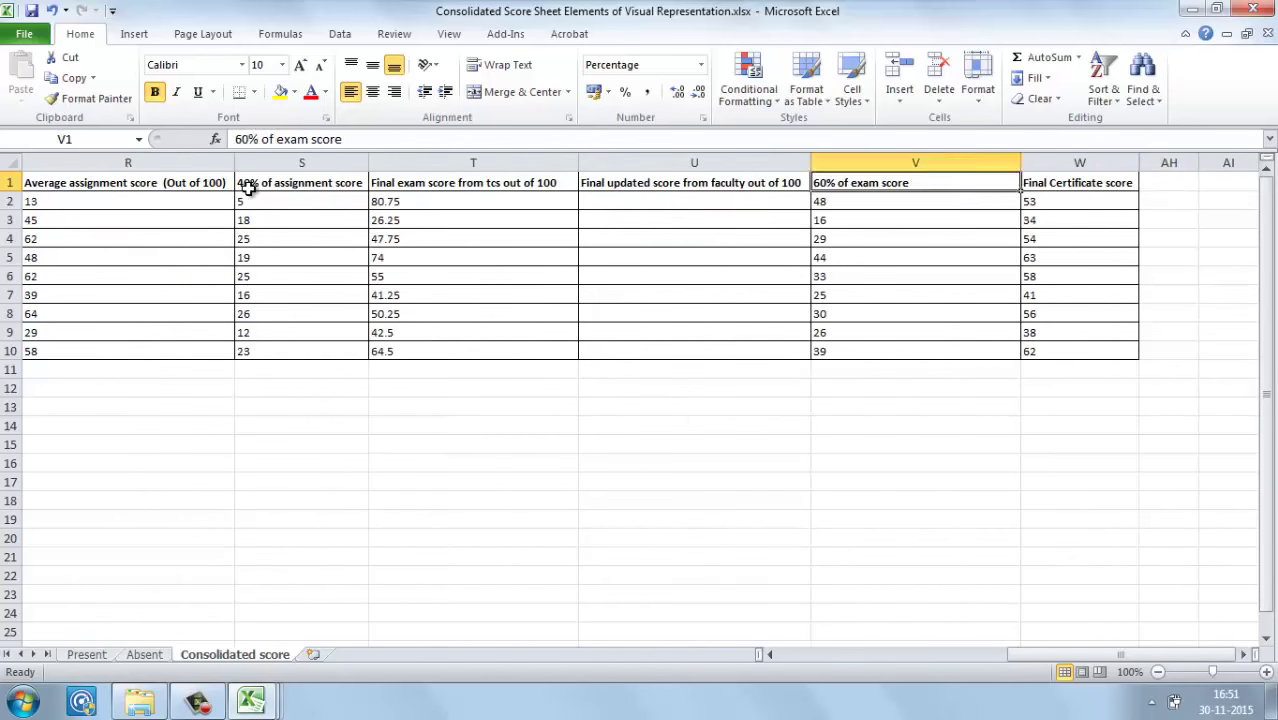
{"action": "key", "text": "ctrl+Tab"}
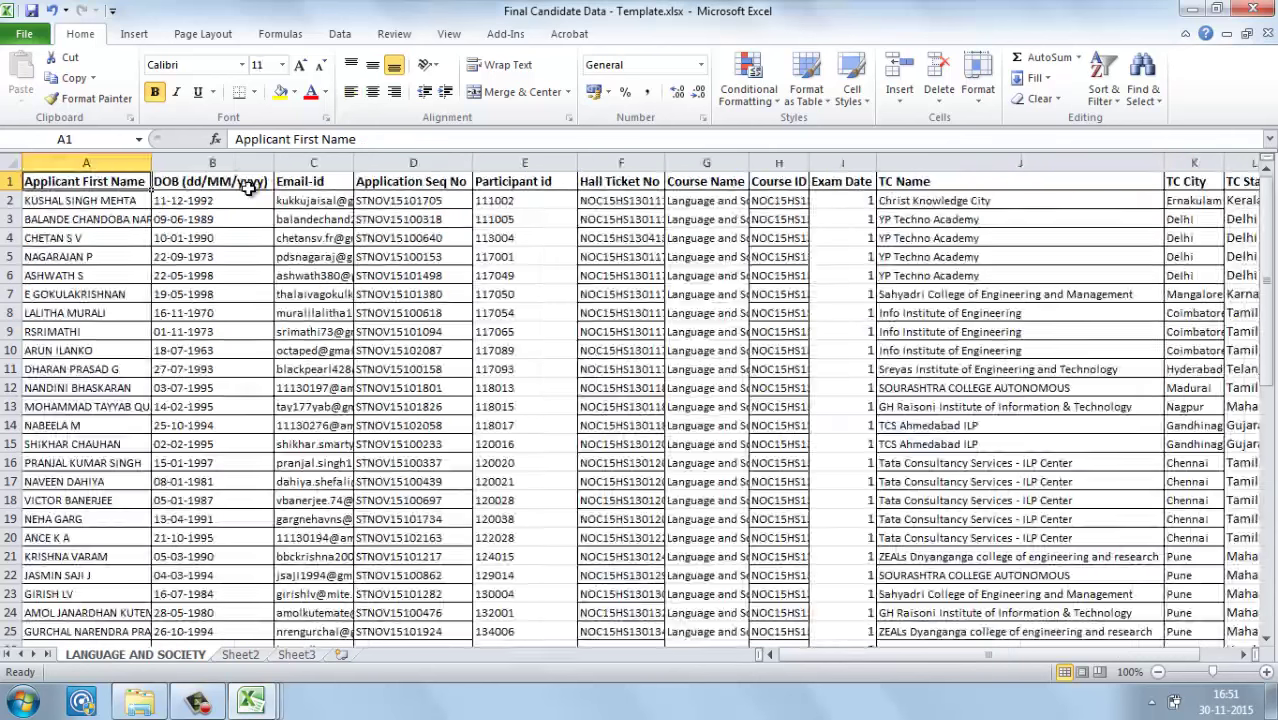
{"action": "mouse_move", "coordinate": [268, 706]}
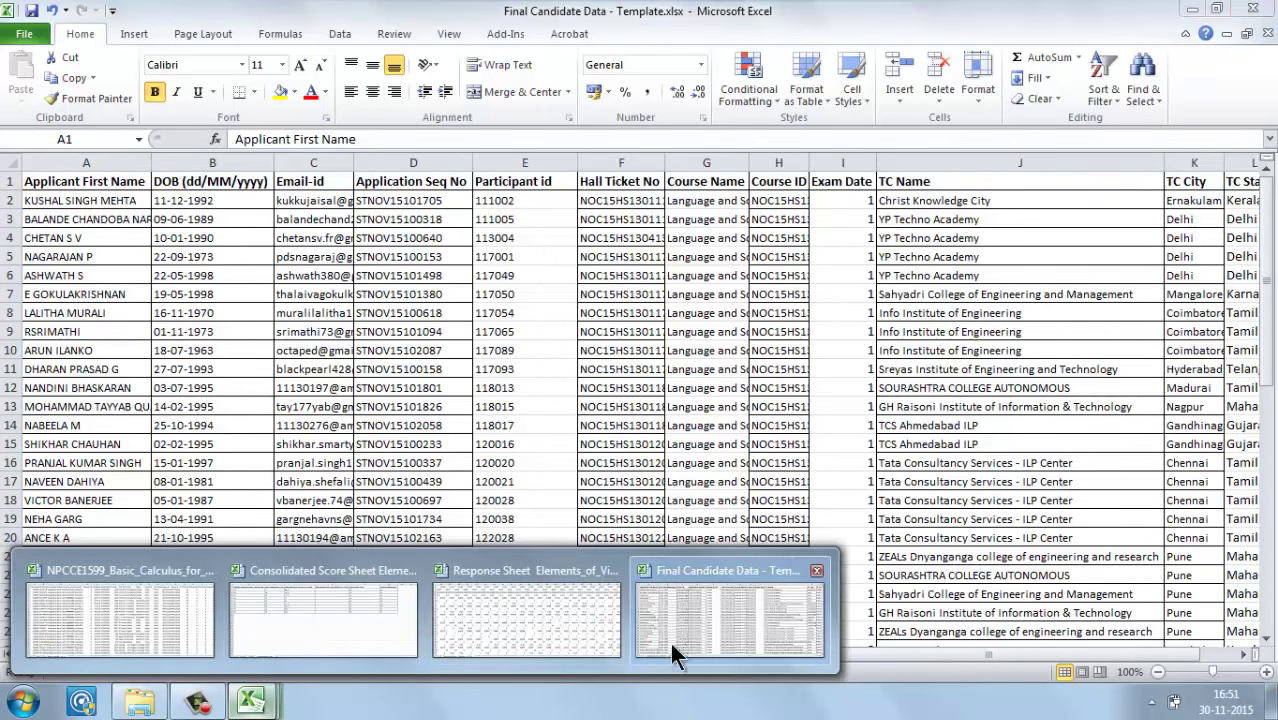
Step: Check the first candidate's Total Score column in the NPCCE1599 exam results CSV
{"action": "left_click", "coordinate": [158, 597]}
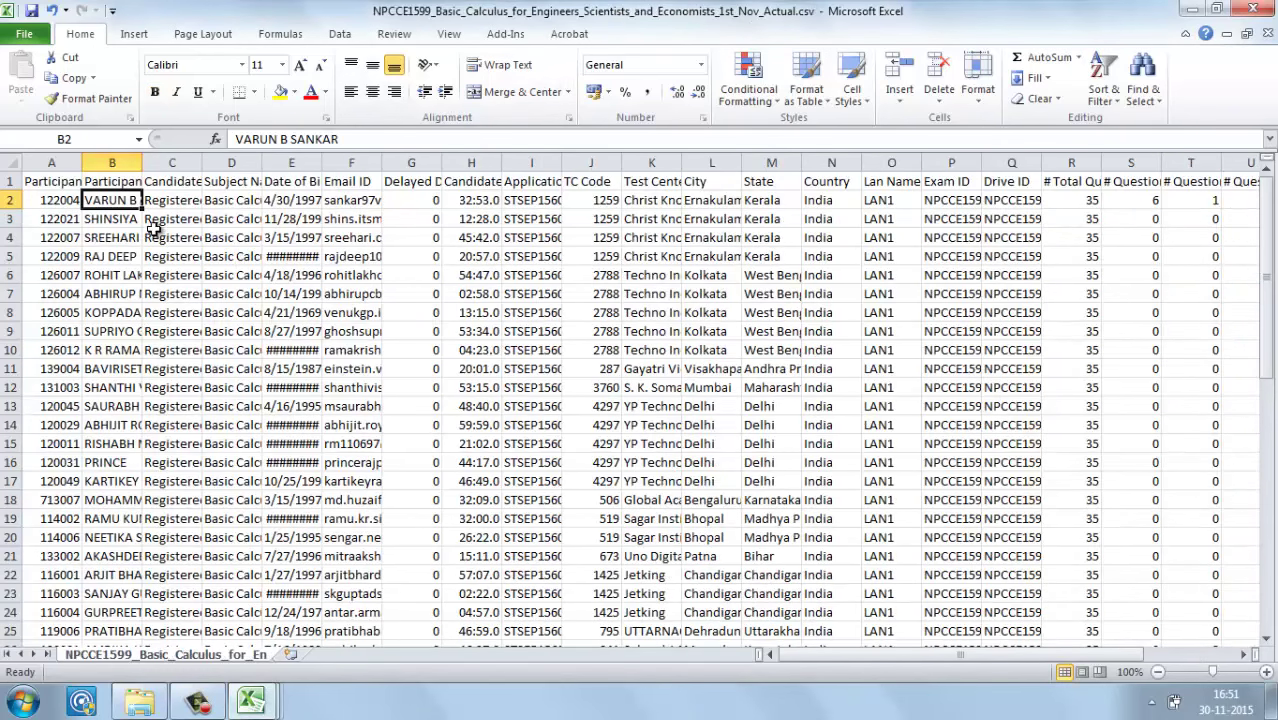
{"action": "key", "text": "ctrl+shift+Right"}
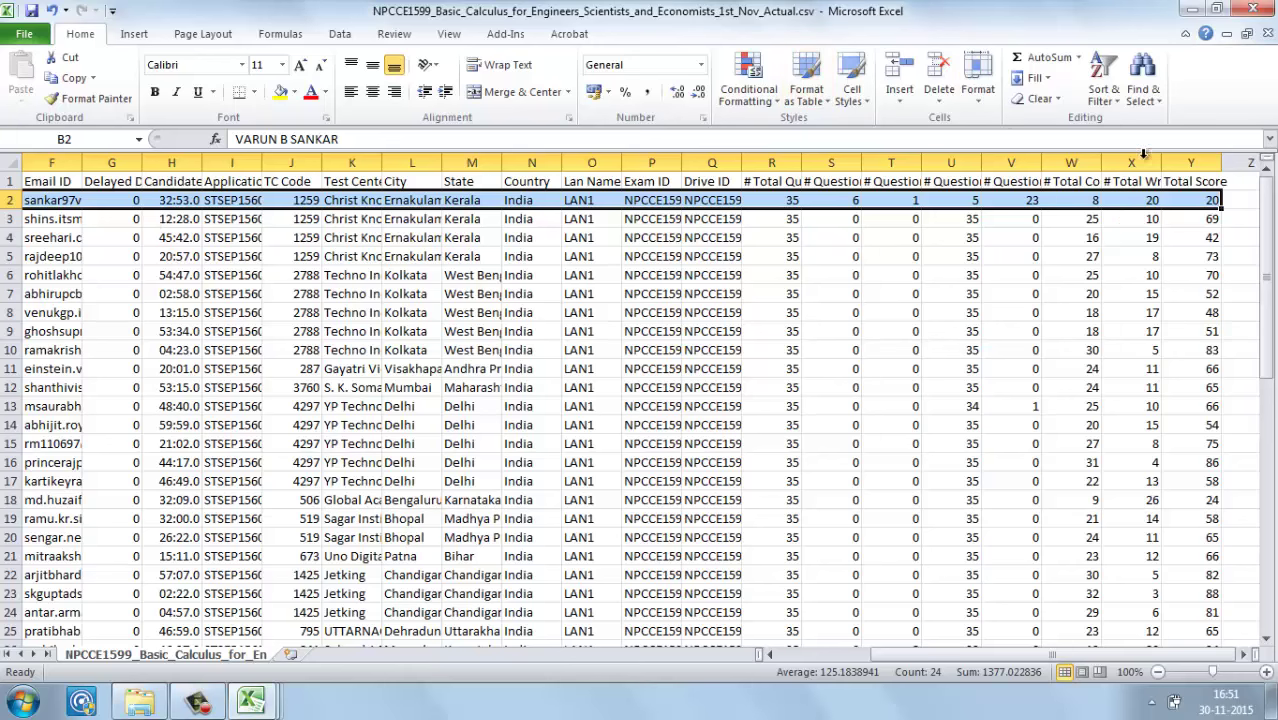
{"action": "left_click", "coordinate": [1212, 200]}
{"action": "left_click", "coordinate": [1203, 181]}
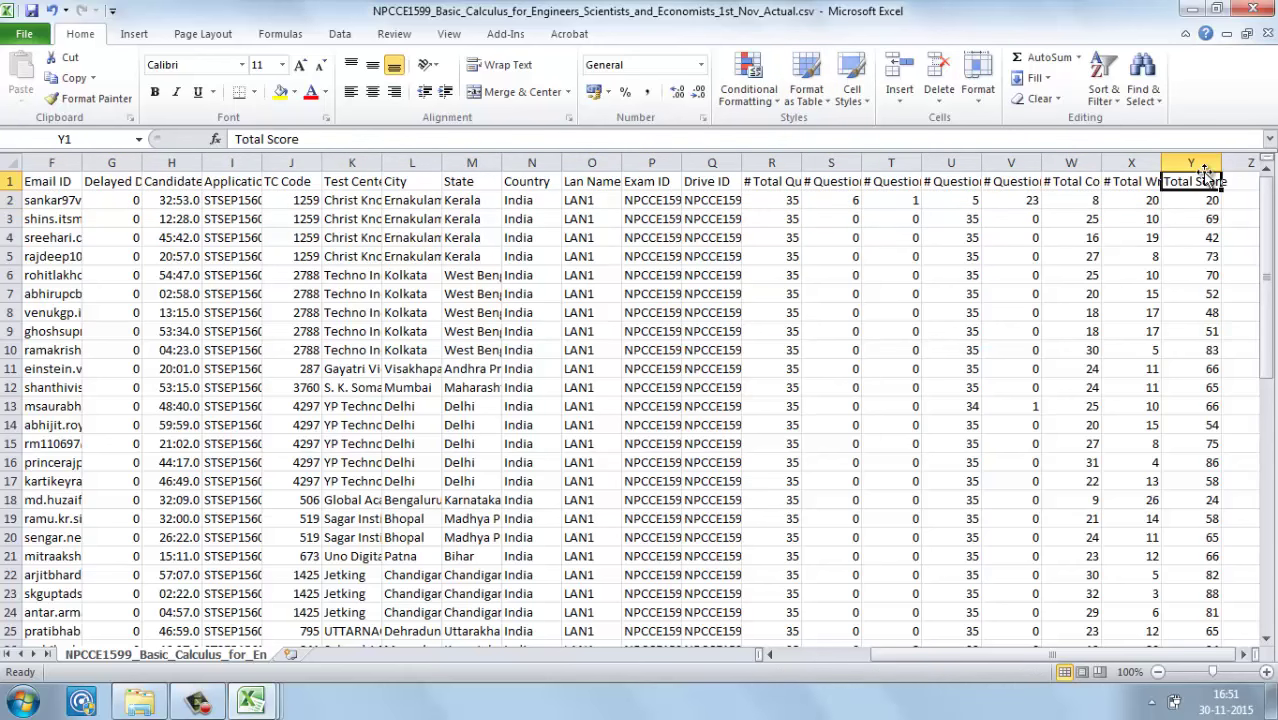
Step: In the Consolidated Score Sheet, select exam scores T2:T10 and the faculty updated score header
{"action": "key", "text": "ctrl+Tab"}
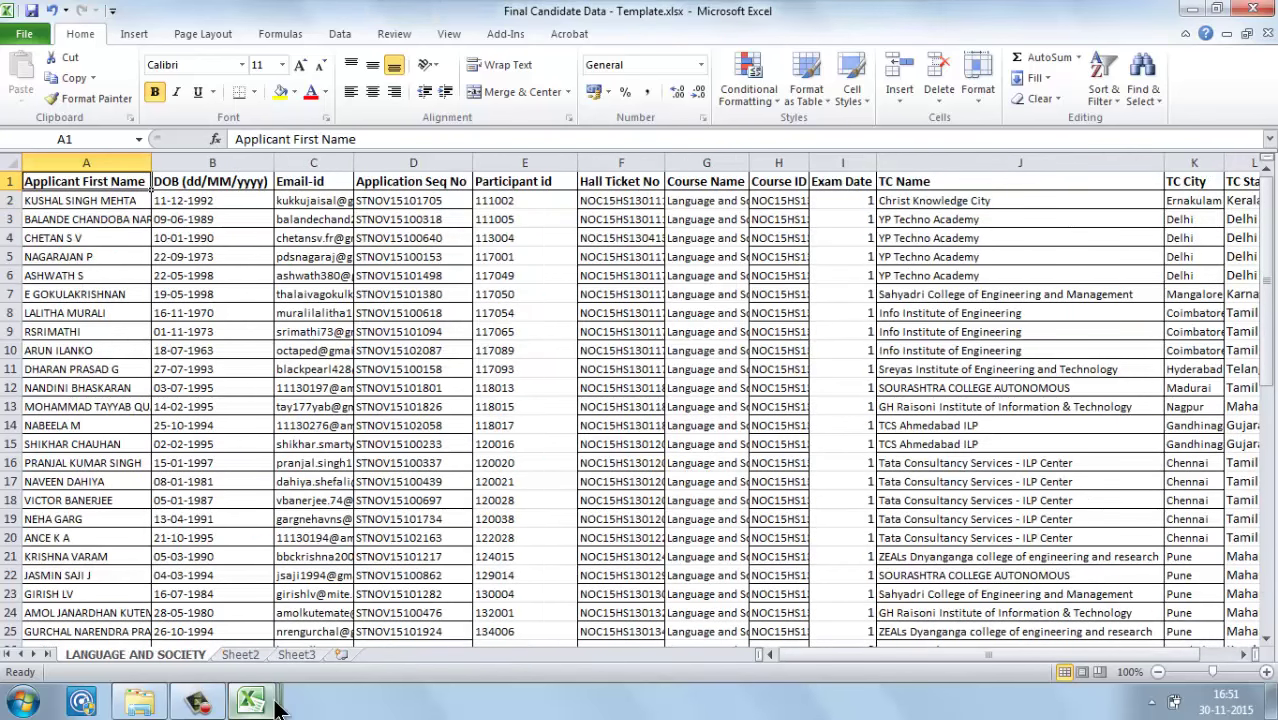
{"action": "mouse_move", "coordinate": [262, 700]}
{"action": "left_click", "coordinate": [269, 631]}
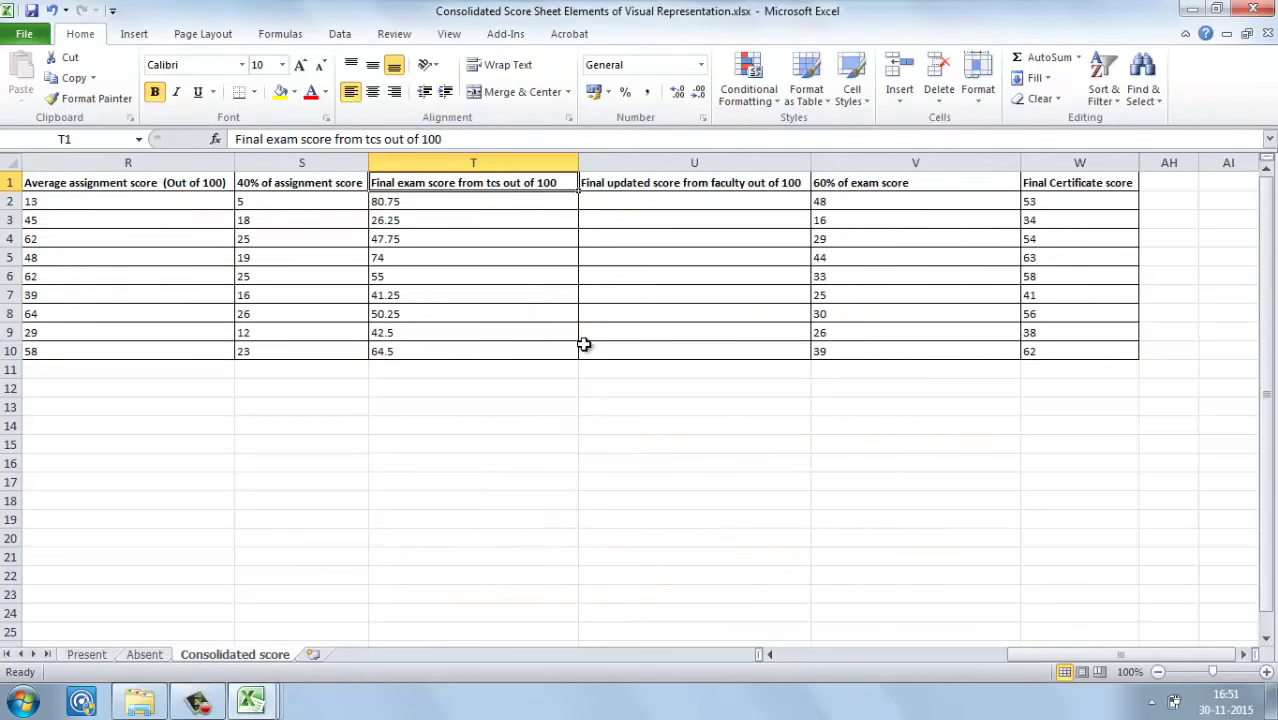
{"action": "left_click", "coordinate": [515, 206]}
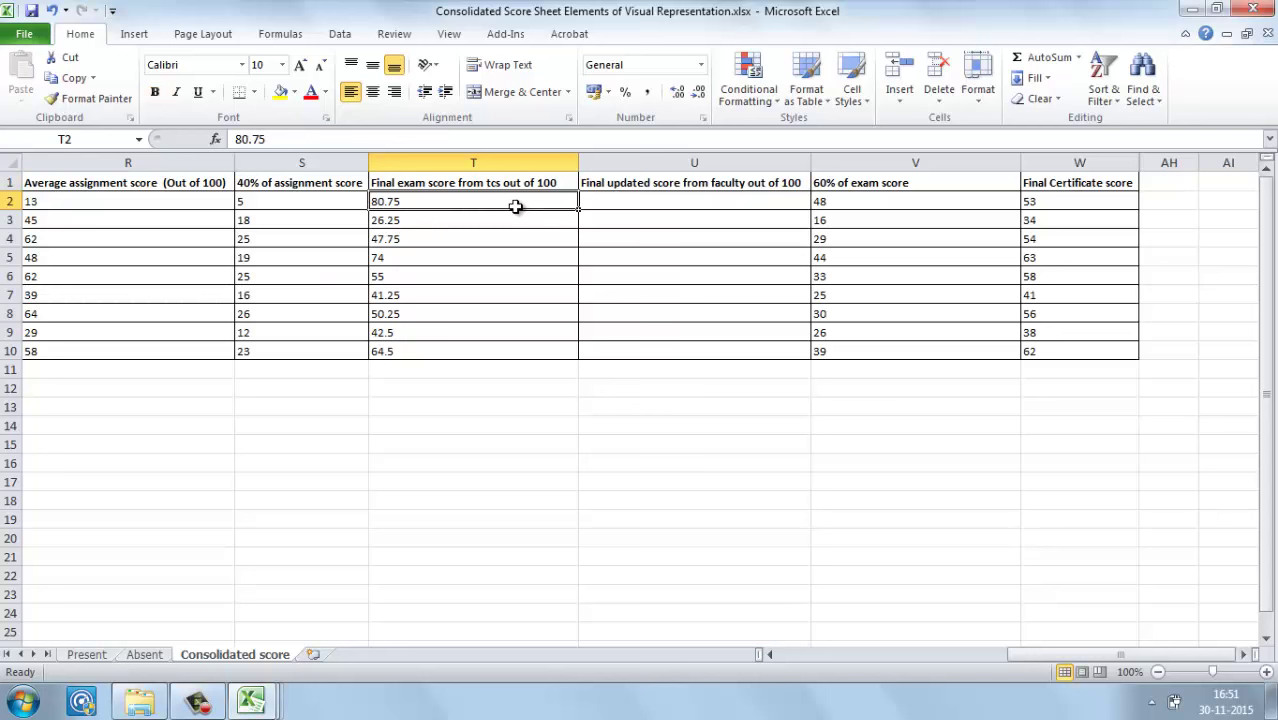
{"action": "key", "text": "ctrl+shift+Down"}
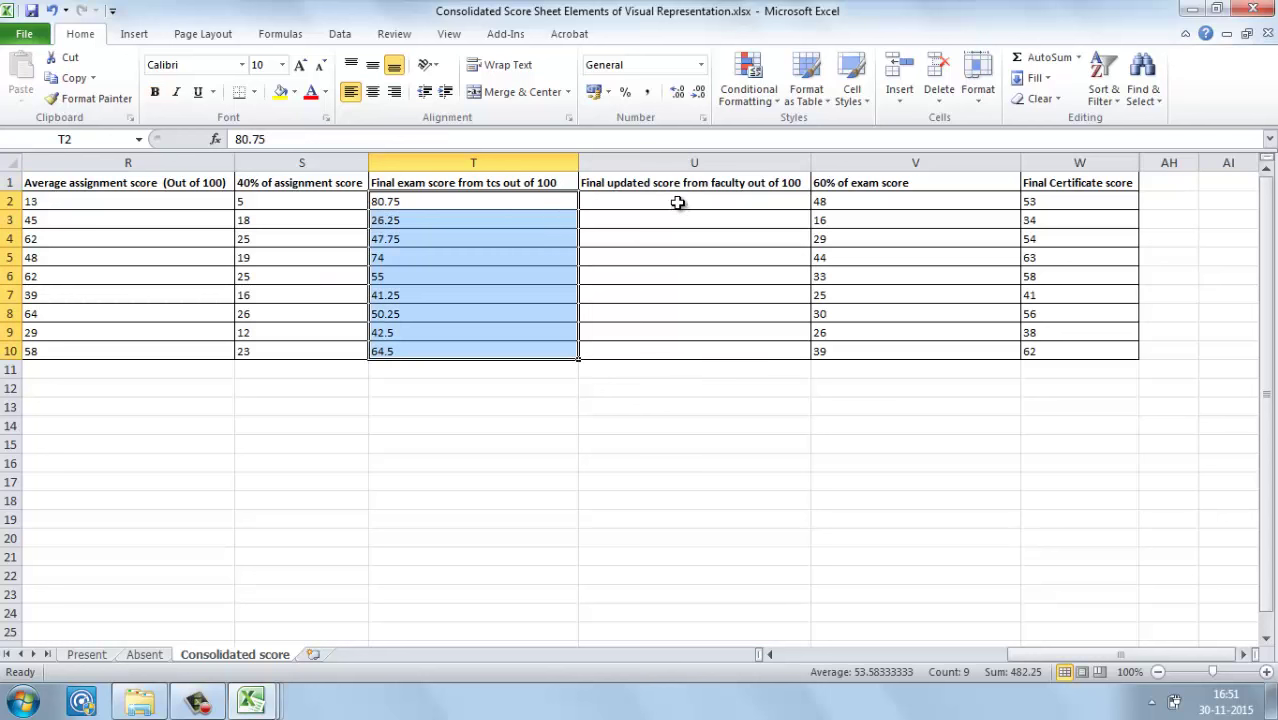
{"action": "left_click", "coordinate": [677, 203]}
{"action": "left_click", "coordinate": [667, 183]}
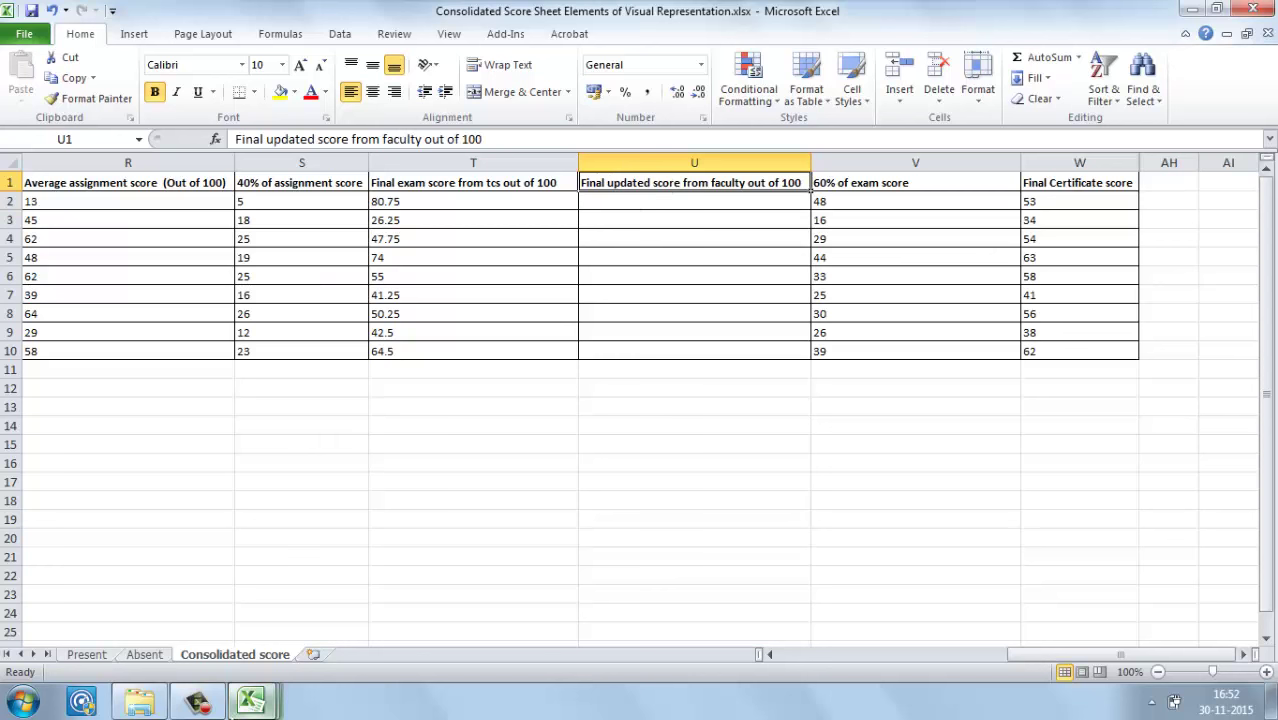
{"action": "left_click", "coordinate": [258, 705]}
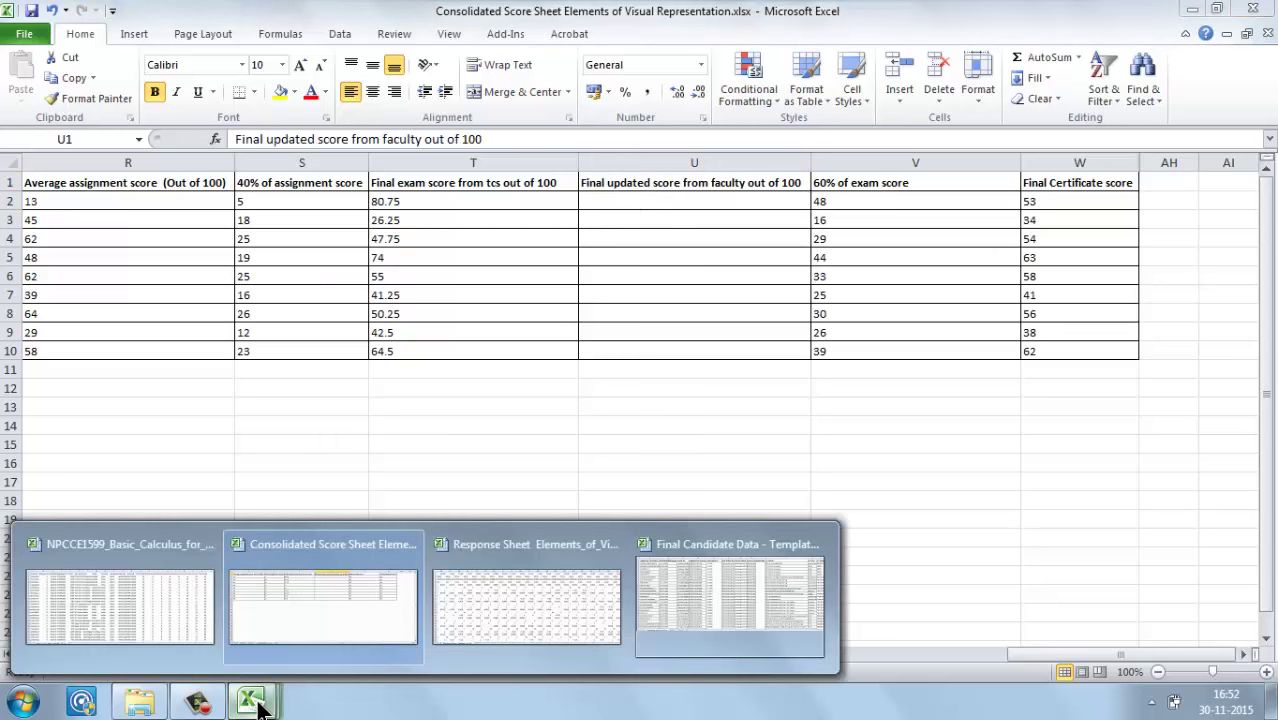
{"action": "left_click", "coordinate": [502, 585]}
{"action": "left_click", "coordinate": [746, 312]}
{"action": "key", "text": "Right"}
{"action": "key", "text": "Right"}
{"action": "key", "text": "Right"}
{"action": "key", "text": "Right"}
{"action": "key", "text": "Right"}
{"action": "key", "text": "Right"}
{"action": "key", "text": "Right"}
{"action": "key", "text": "Right"}
{"action": "key", "text": "Right"}
{"action": "key", "text": "Right"}
{"action": "key", "text": "Right"}
{"action": "key", "text": "Right"}
{"action": "key", "text": "Right"}
{"action": "key", "text": "Right"}
{"action": "key", "text": "Right"}
{"action": "key", "text": "Right"}
{"action": "key", "text": "Right"}
{"action": "key", "text": "Right"}
{"action": "key", "text": "Right"}
{"action": "key", "text": "Right"}
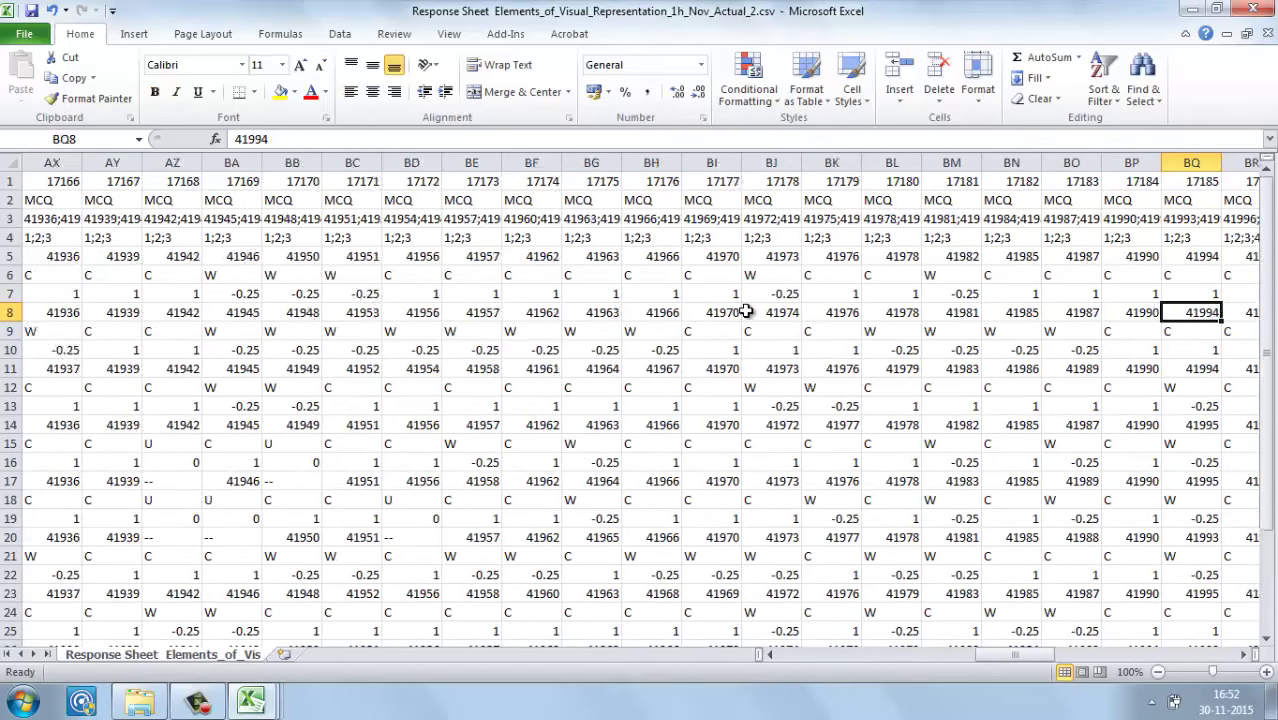
{"action": "key", "text": "Right"}
{"action": "key", "text": "Right"}
{"action": "key", "text": "Right"}
{"action": "key", "text": "Right"}
{"action": "key", "text": "Right"}
{"action": "key", "text": "Right"}
{"action": "key", "text": "Right"}
{"action": "key", "text": "Right"}
{"action": "key", "text": "Right"}
{"action": "key", "text": "Right"}
{"action": "key", "text": "Right"}
{"action": "key", "text": "Right"}
{"action": "key", "text": "Right"}
{"action": "key", "text": "Right"}
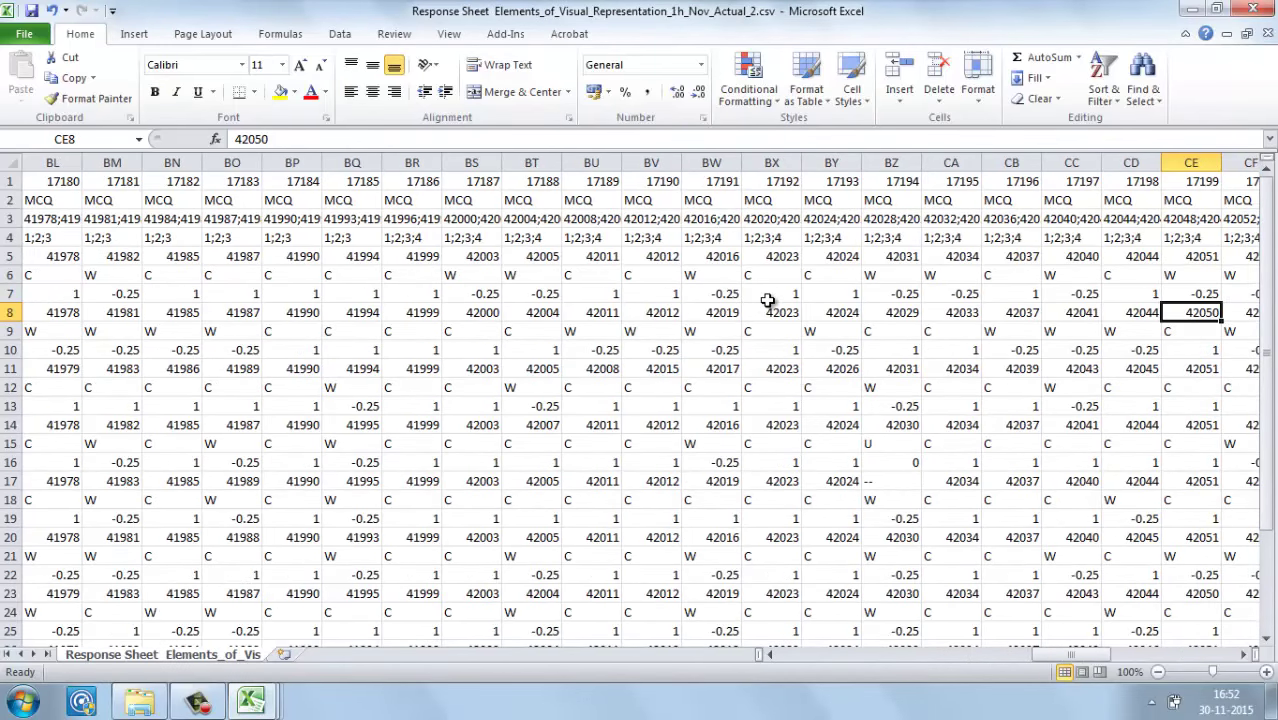
{"action": "key", "text": "Right"}
{"action": "key", "text": "Right"}
{"action": "key", "text": "Right"}
{"action": "key", "text": "Right"}
{"action": "key", "text": "Right"}
{"action": "key", "text": "Right"}
{"action": "key", "text": "Right"}
{"action": "key", "text": "Right"}
{"action": "key", "text": "Right"}
{"action": "key", "text": "Right"}
{"action": "key", "text": "Right"}
{"action": "key", "text": "Right"}
{"action": "key", "text": "Right"}
{"action": "key", "text": "Right"}
{"action": "key", "text": "Right"}
{"action": "key", "text": "Right"}
{"action": "key", "text": "Right"}
{"action": "key", "text": "Right"}
{"action": "key", "text": "Right"}
{"action": "key", "text": "Right"}
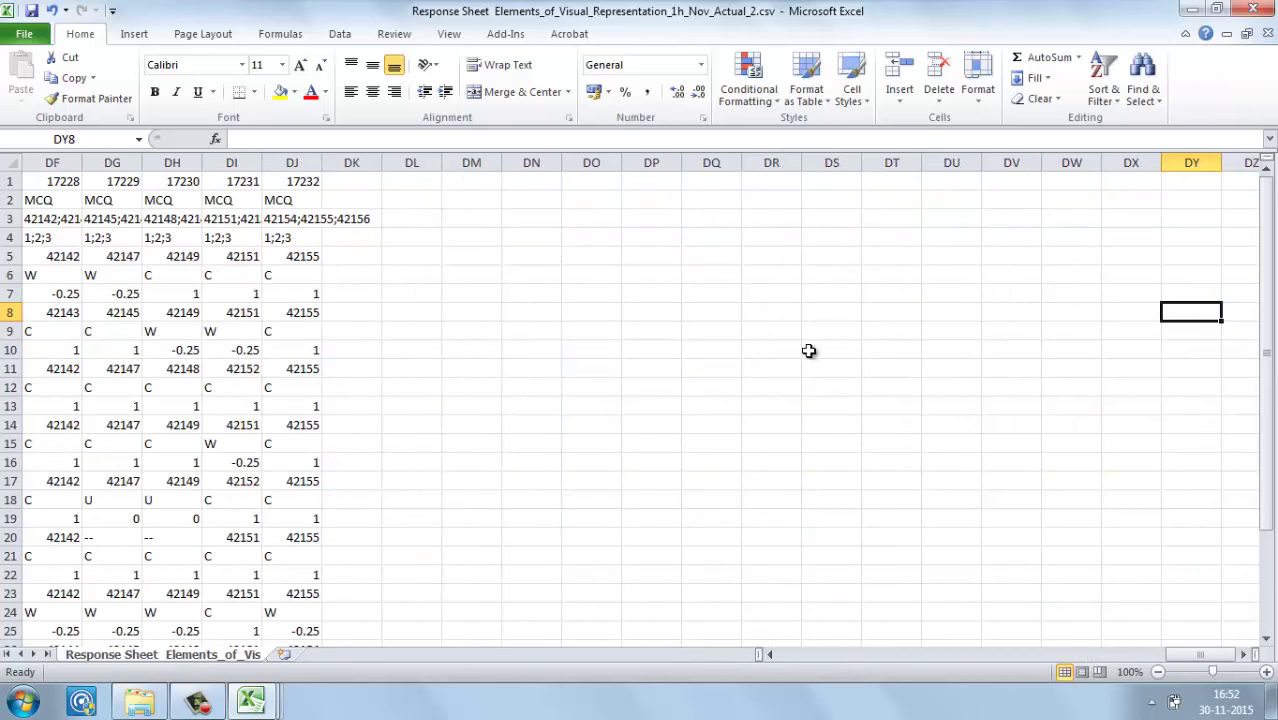
{"action": "left_click", "coordinate": [353, 293]}
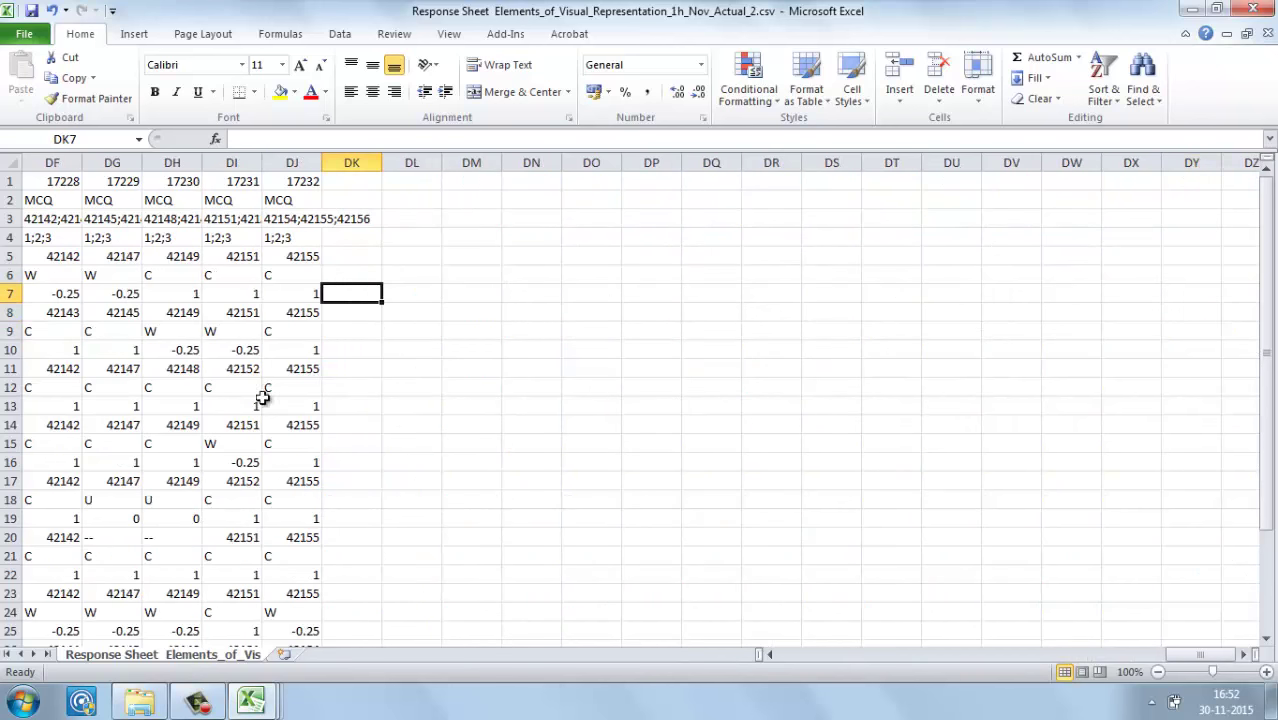
{"action": "mouse_move", "coordinate": [239, 706]}
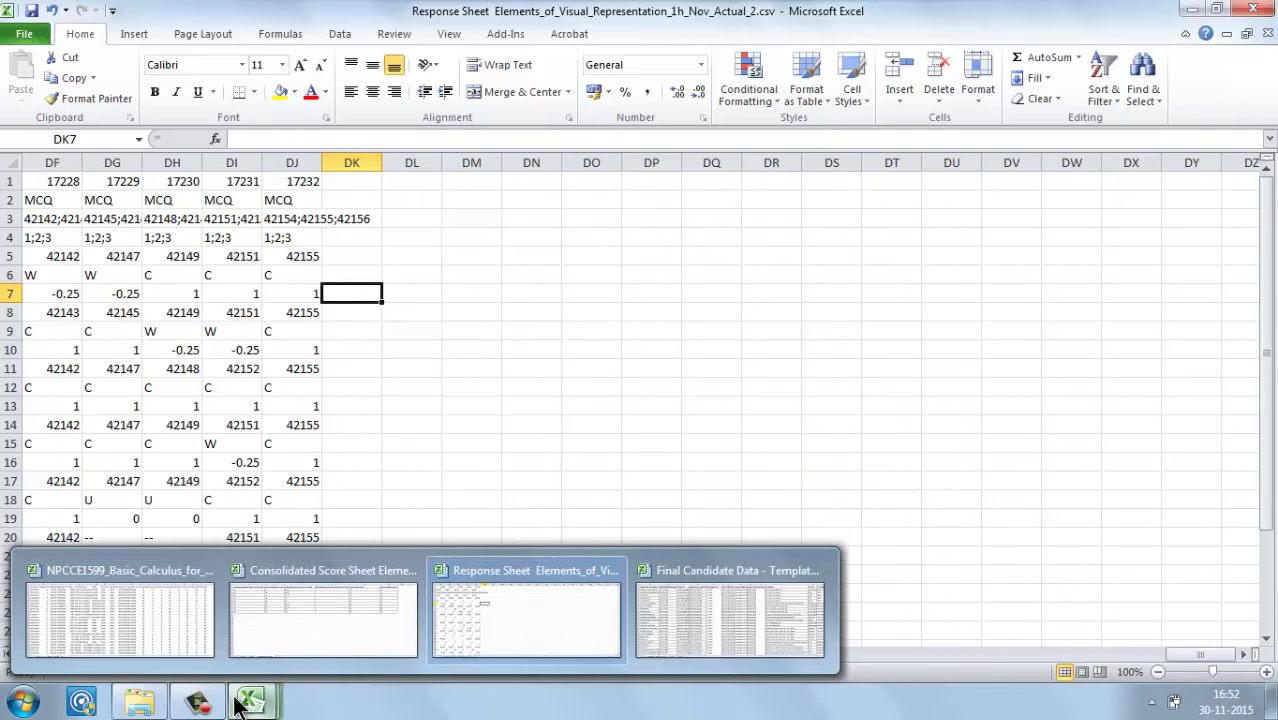
{"action": "left_click", "coordinate": [339, 613]}
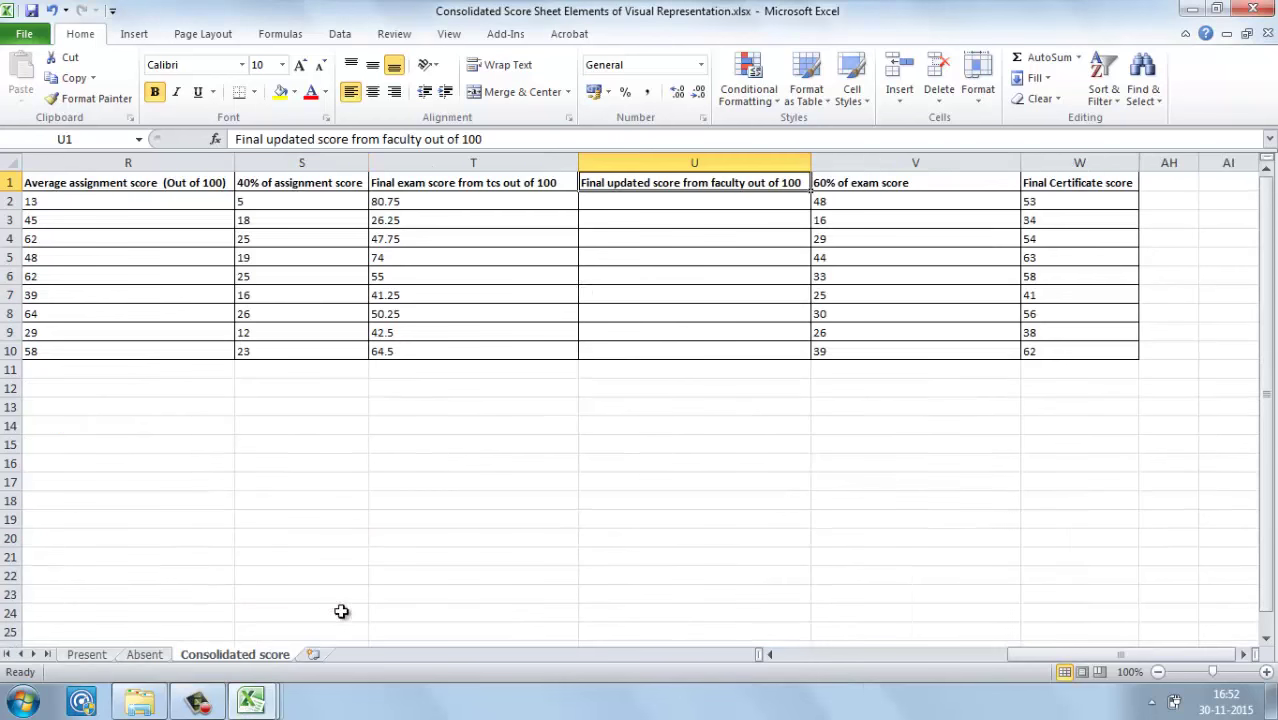
{"action": "left_click", "coordinate": [726, 199]}
{"action": "left_click", "coordinate": [722, 221]}
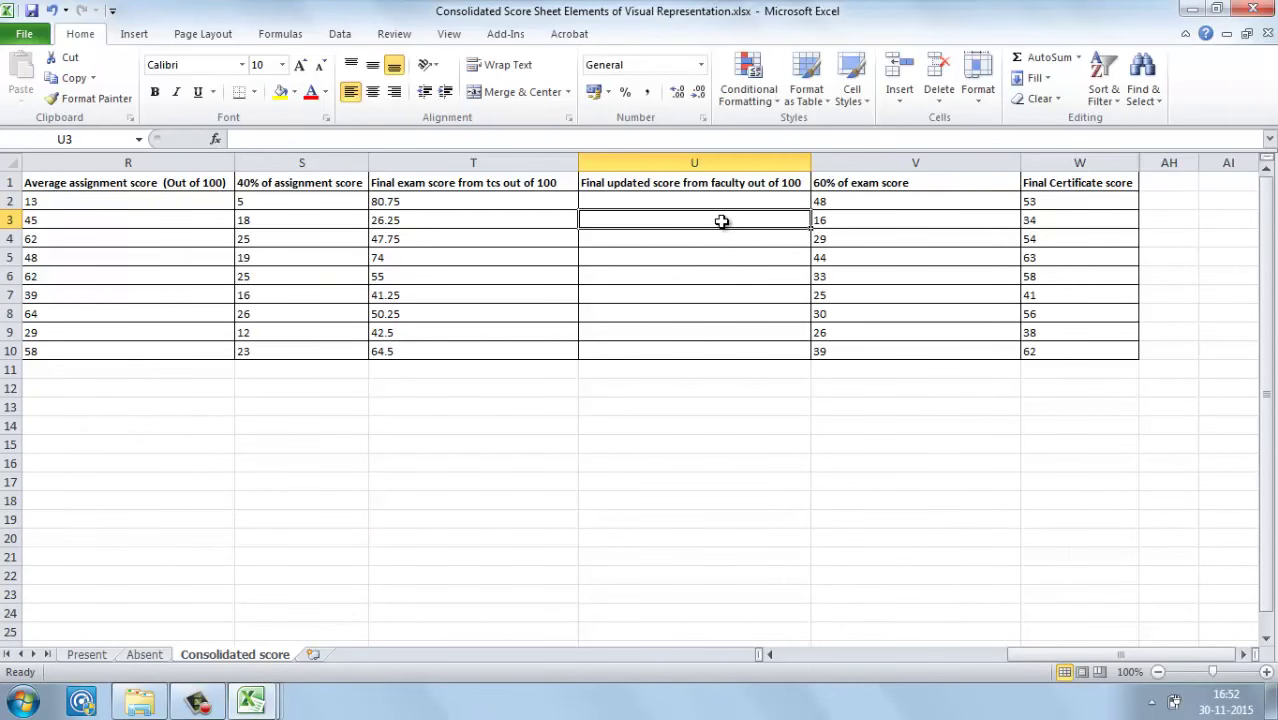
{"action": "left_click", "coordinate": [727, 201]}
{"action": "key", "text": "Left"}
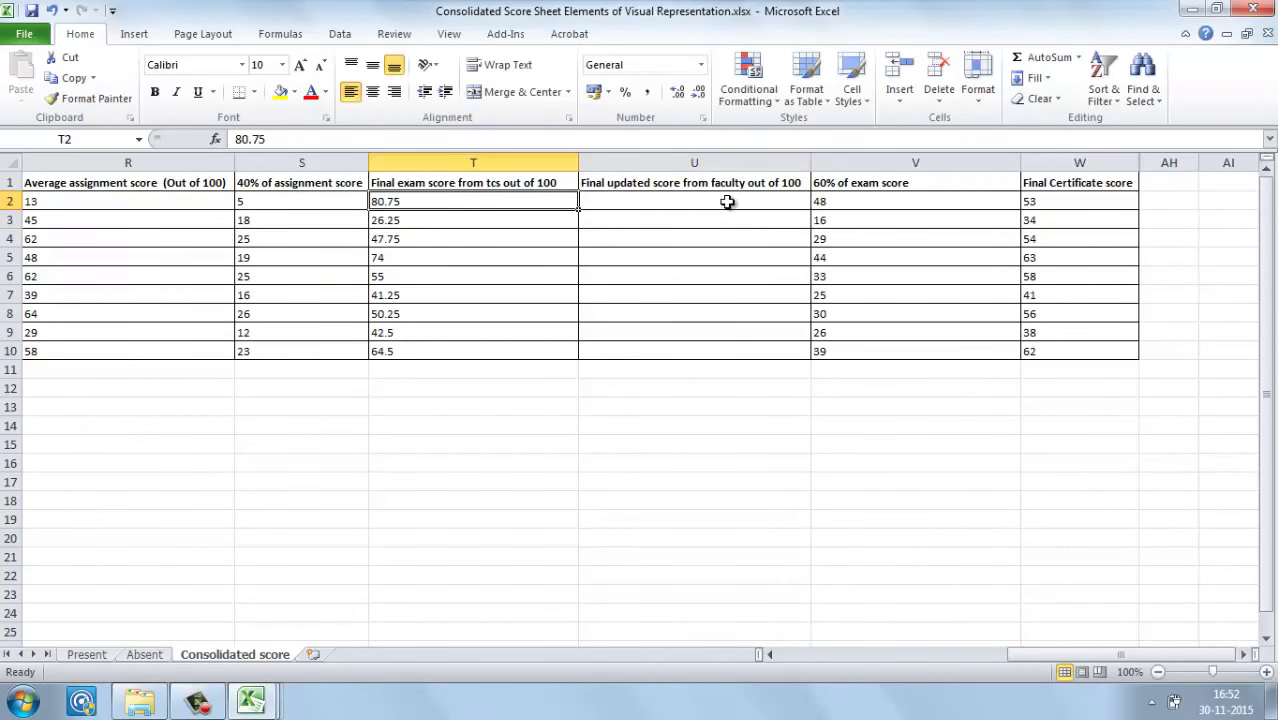
{"action": "left_click", "coordinate": [727, 201]}
{"action": "key", "text": "Left"}
{"action": "key", "text": "ctrl+shift+Down"}
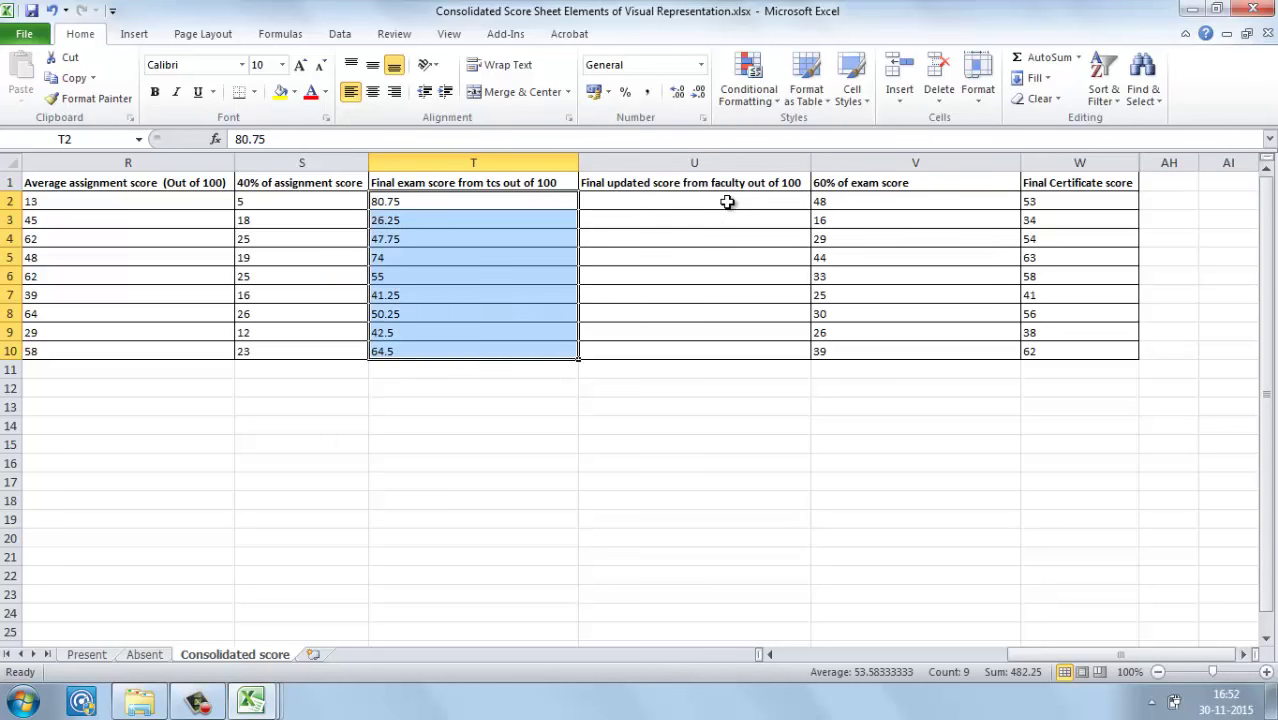
{"action": "left_click", "coordinate": [727, 201]}
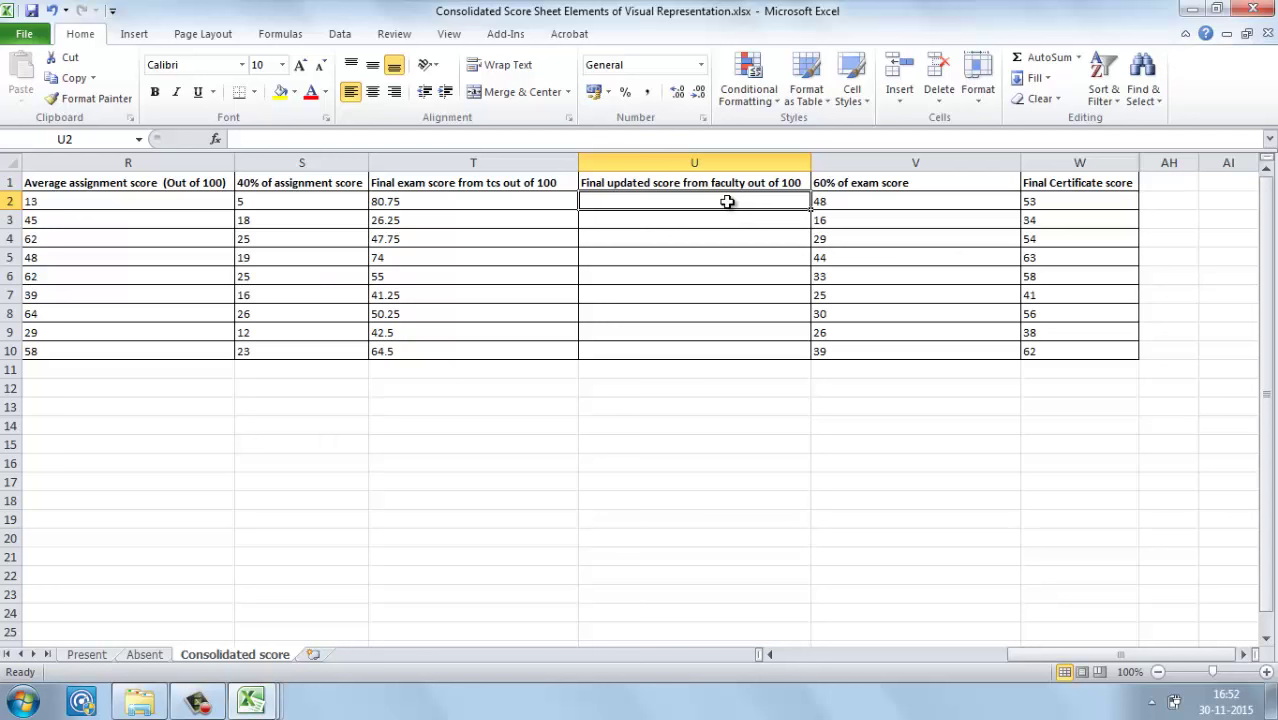
{"action": "left_click", "coordinate": [561, 204]}
{"action": "left_click", "coordinate": [616, 208]}
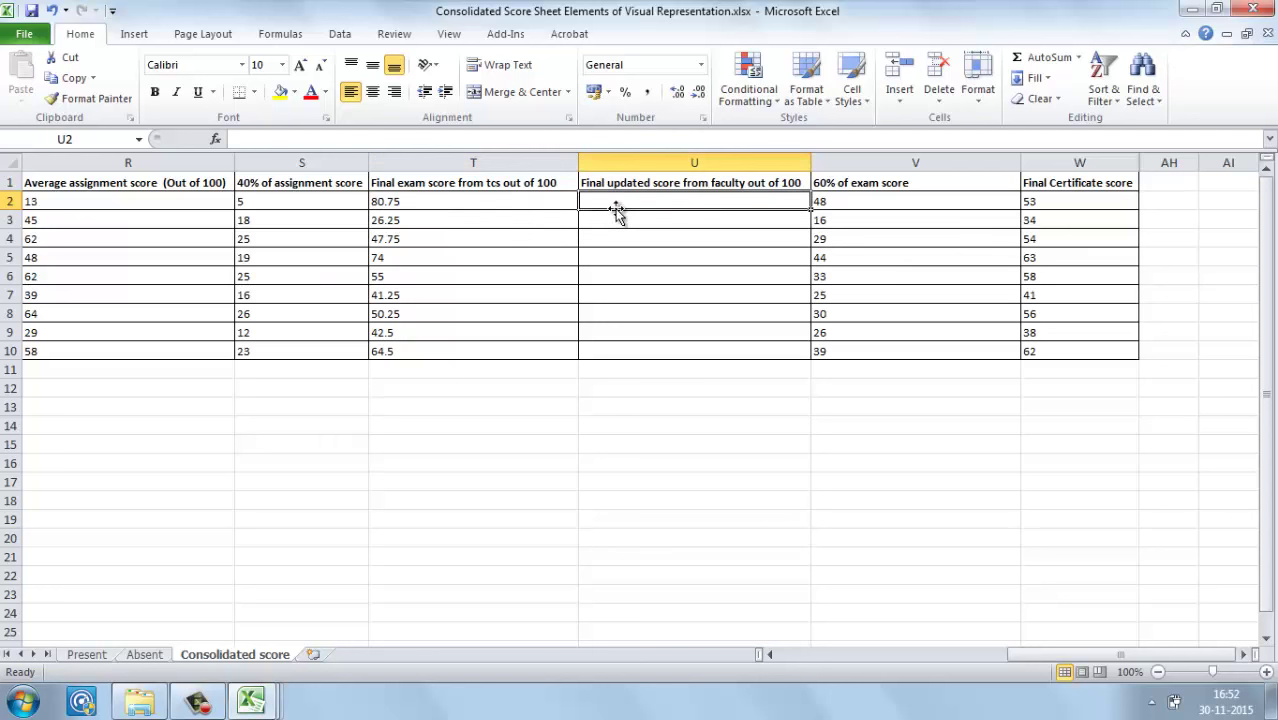
{"action": "left_click", "coordinate": [509, 201]}
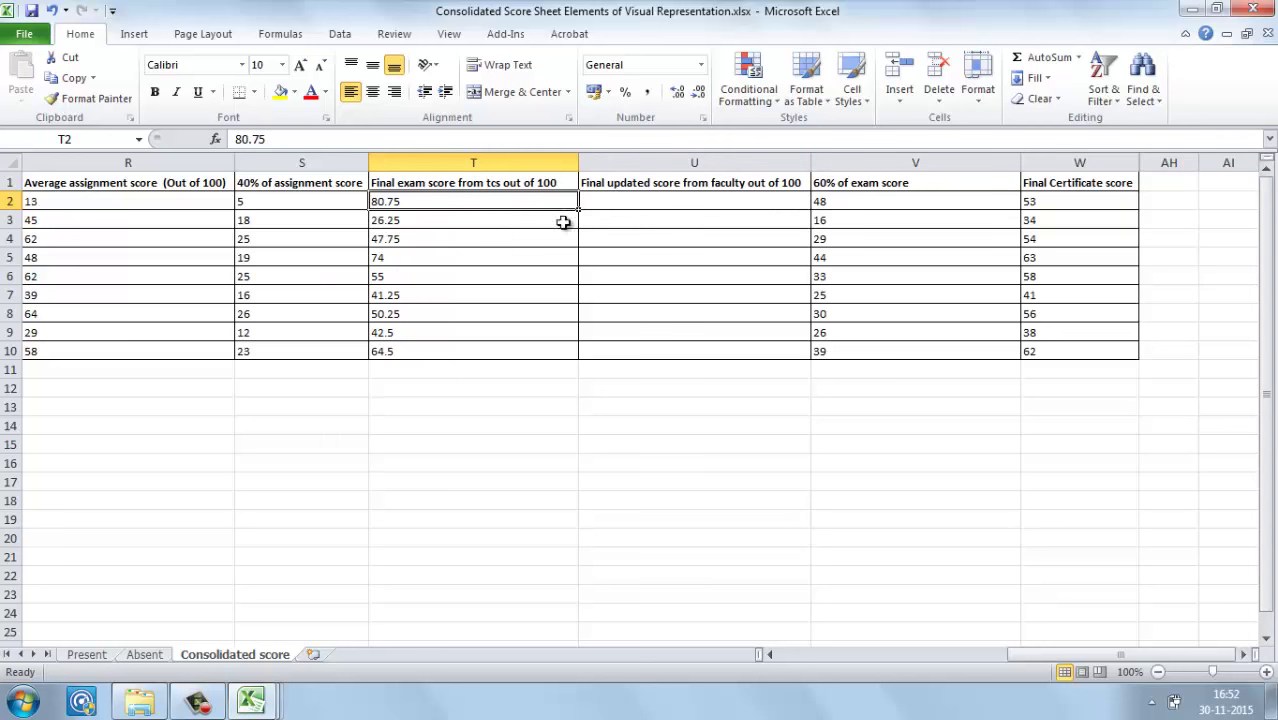
{"action": "left_click", "coordinate": [196, 700]}
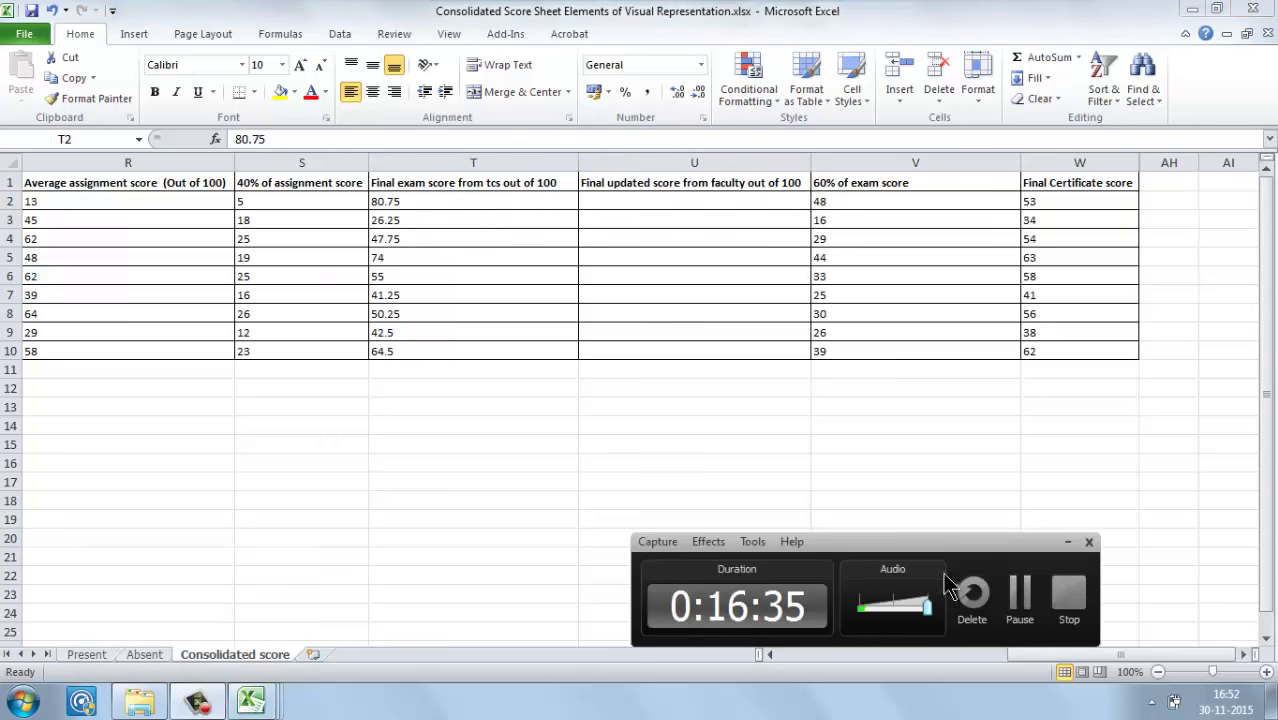
{"action": "left_click", "coordinate": [1019, 592]}
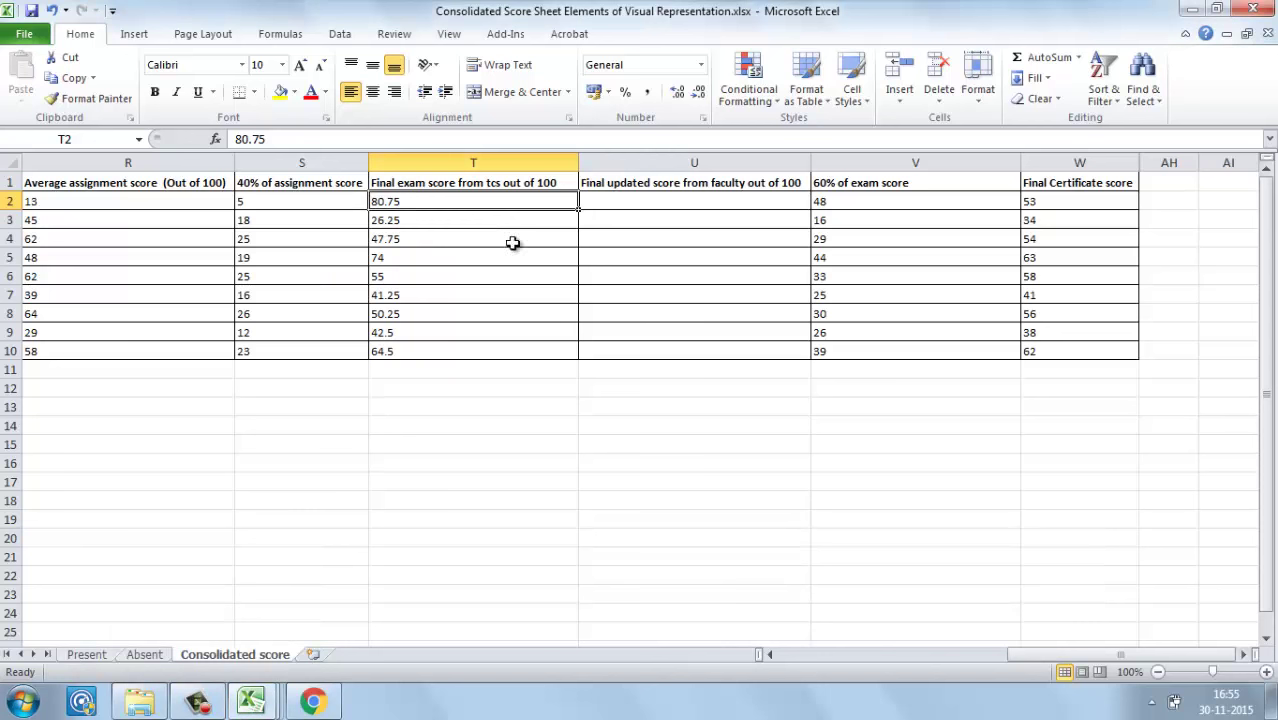
{"action": "key", "text": "Left"}
{"action": "key", "text": "Left"}
{"action": "key", "text": "Left"}
{"action": "key", "text": "Left"}
{"action": "key", "text": "Left"}
{"action": "key", "text": "Left"}
{"action": "key", "text": "Left"}
{"action": "key", "text": "Left"}
{"action": "key", "text": "Left"}
{"action": "key", "text": "Left"}
{"action": "key", "text": "Left"}
{"action": "key", "text": "Left"}
{"action": "key", "text": "Left"}
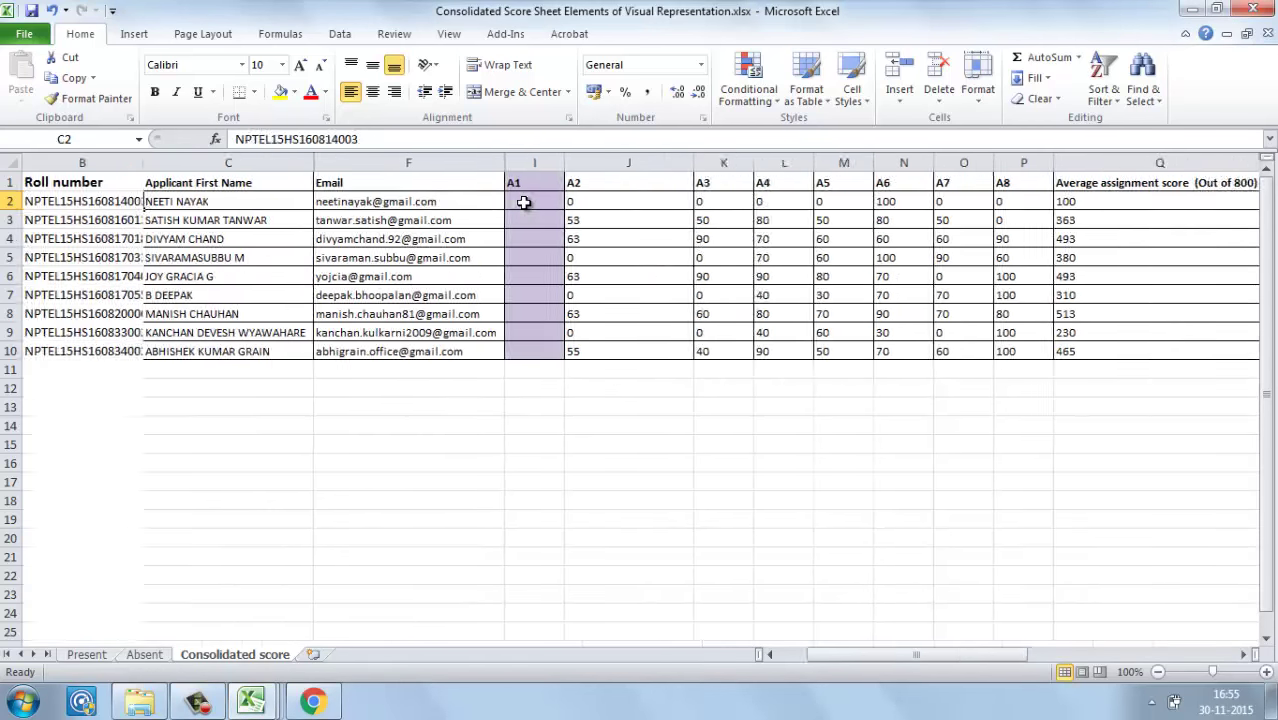
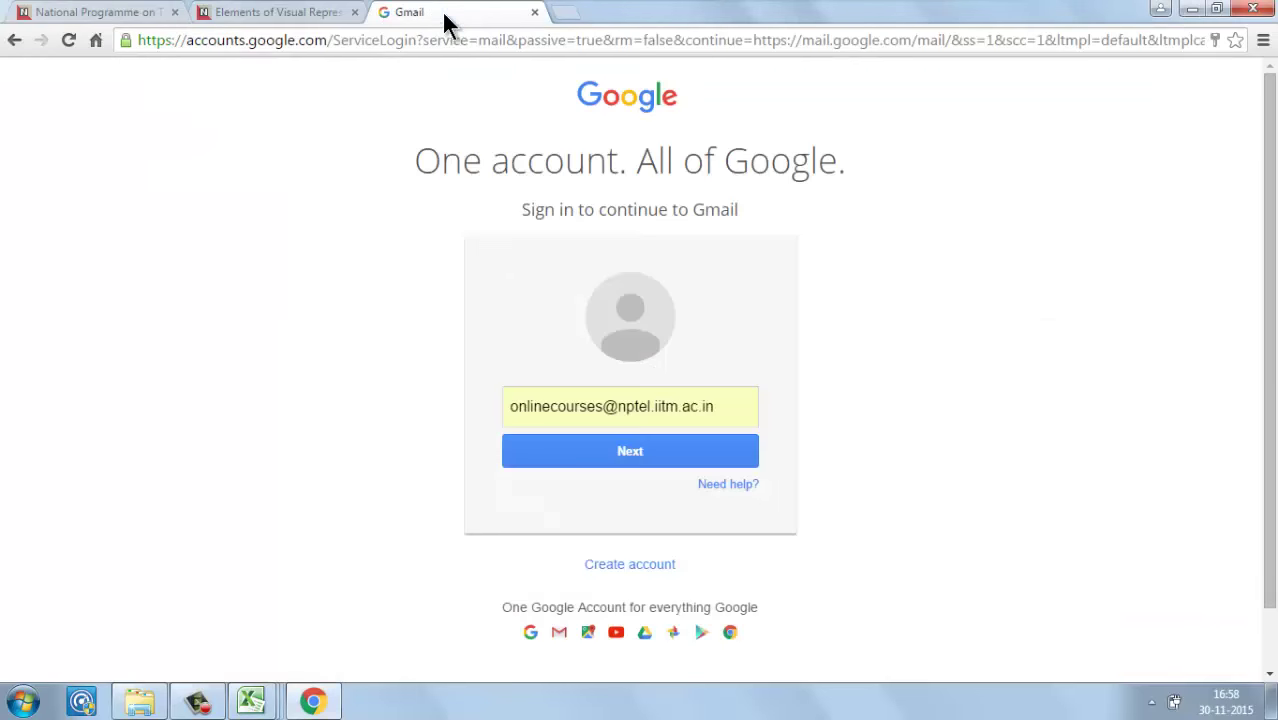
Step: Replace the prefilled email with the reviewer account's Gmail address and submit it
{"action": "left_click_drag", "start_coordinate": [738, 405], "coordinate": [468, 391]}
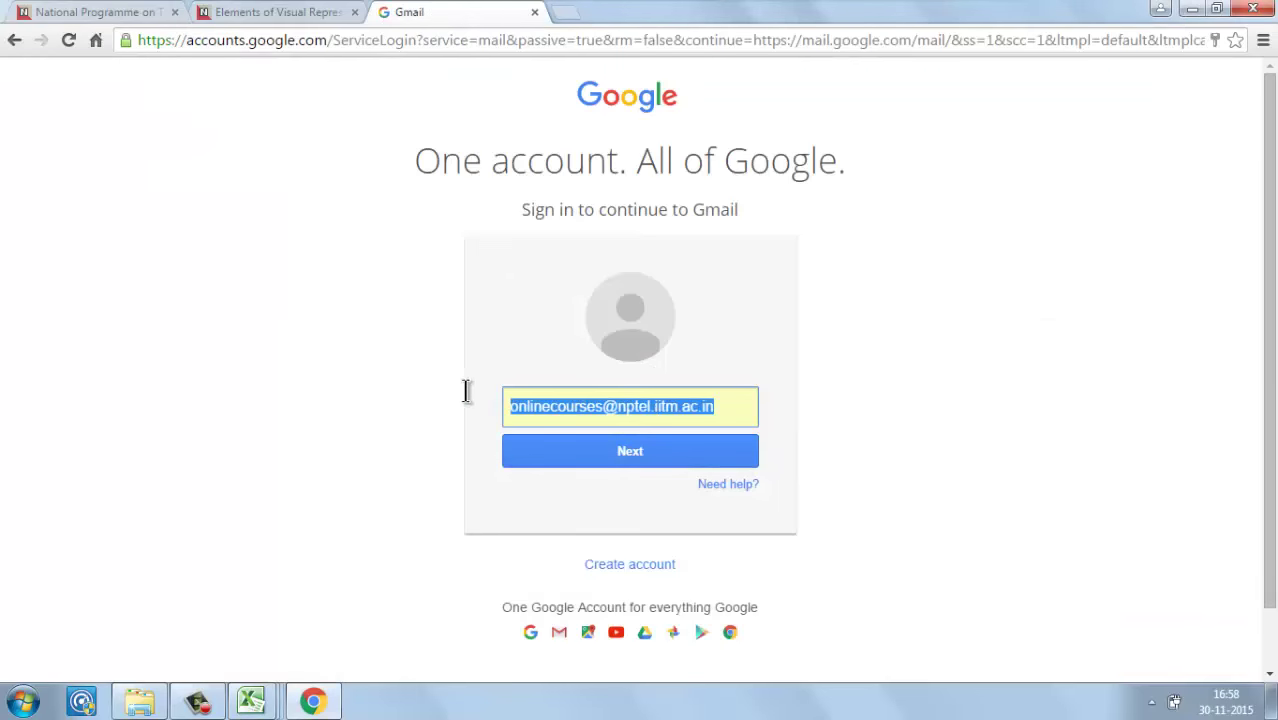
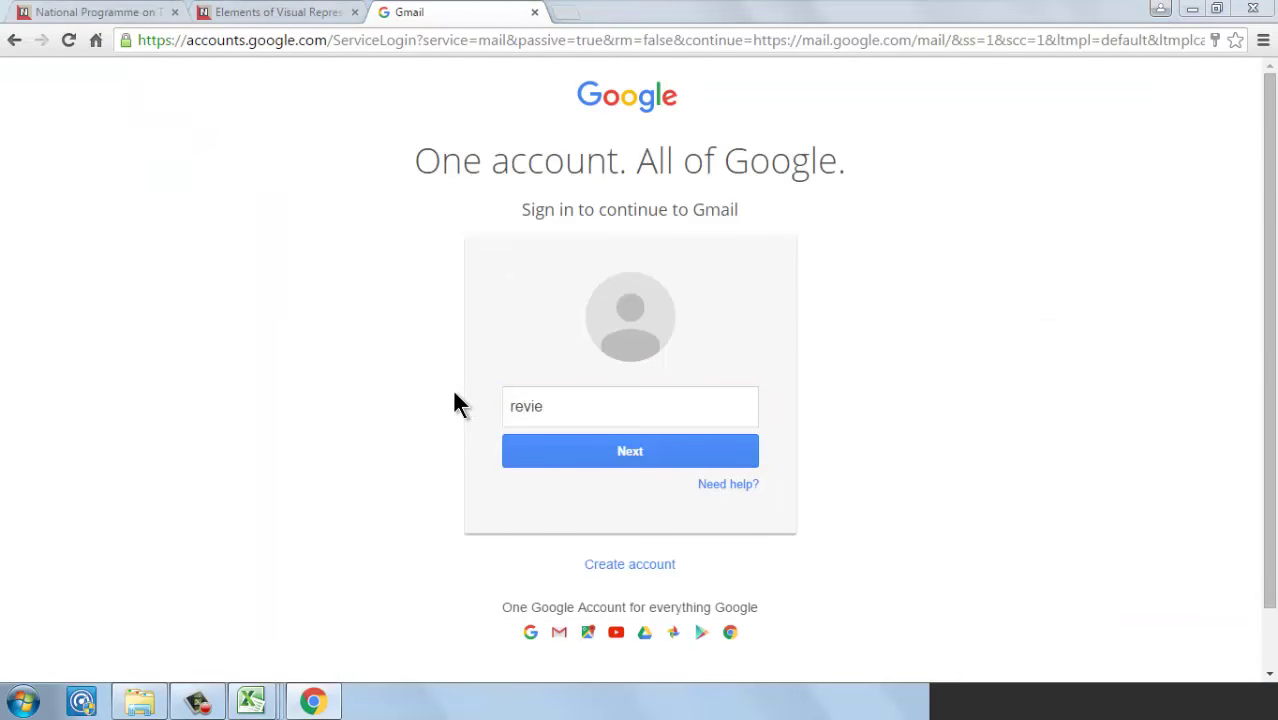
{"action": "left_click", "coordinate": [595, 412]}
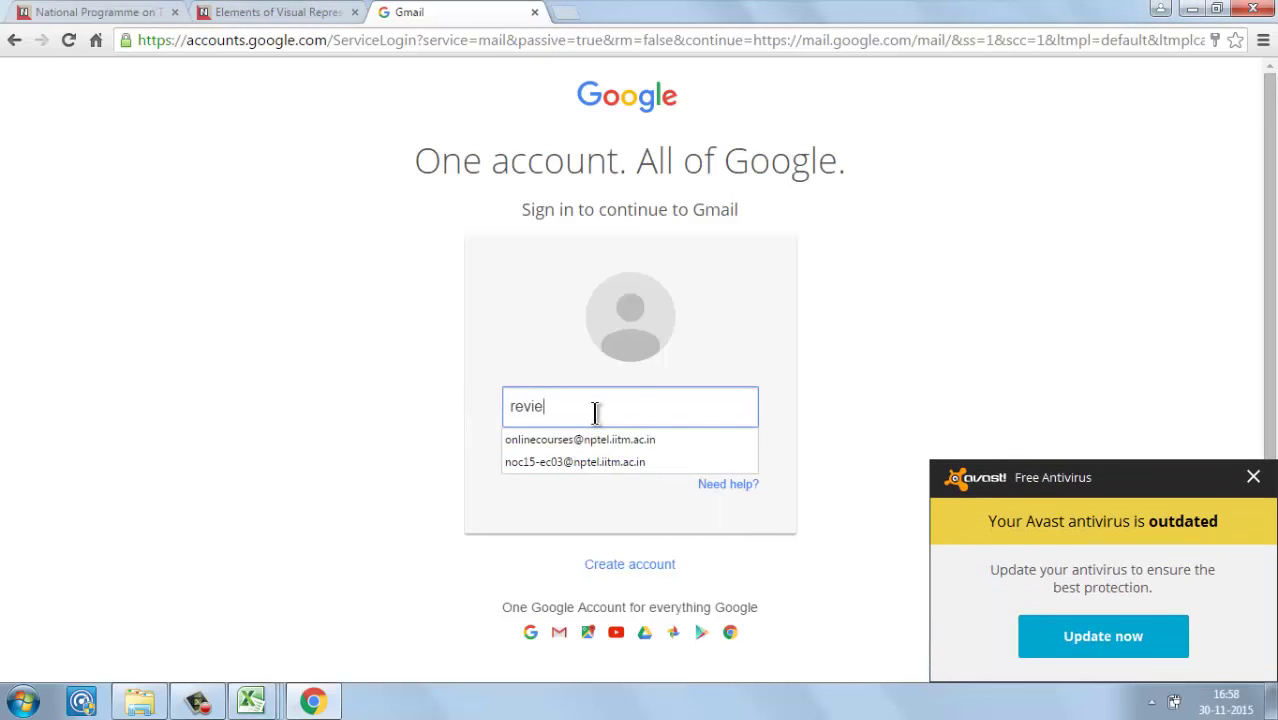
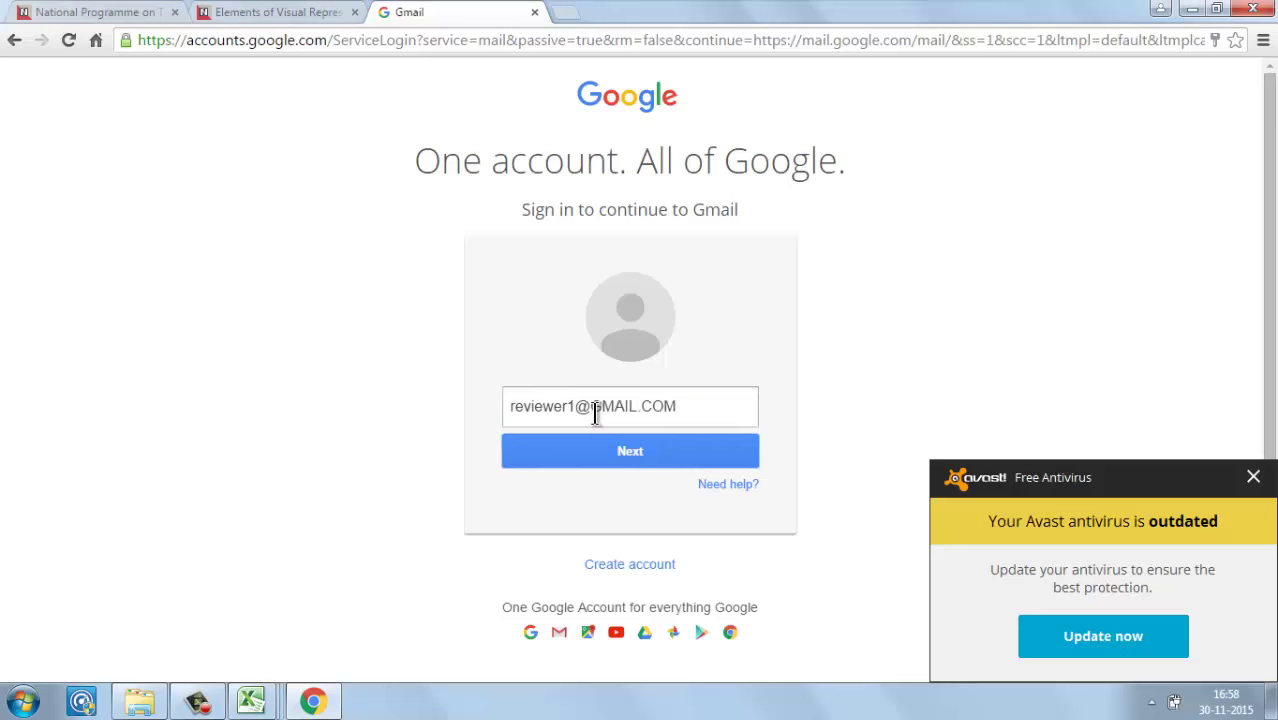
{"action": "left_click", "coordinate": [612, 447]}
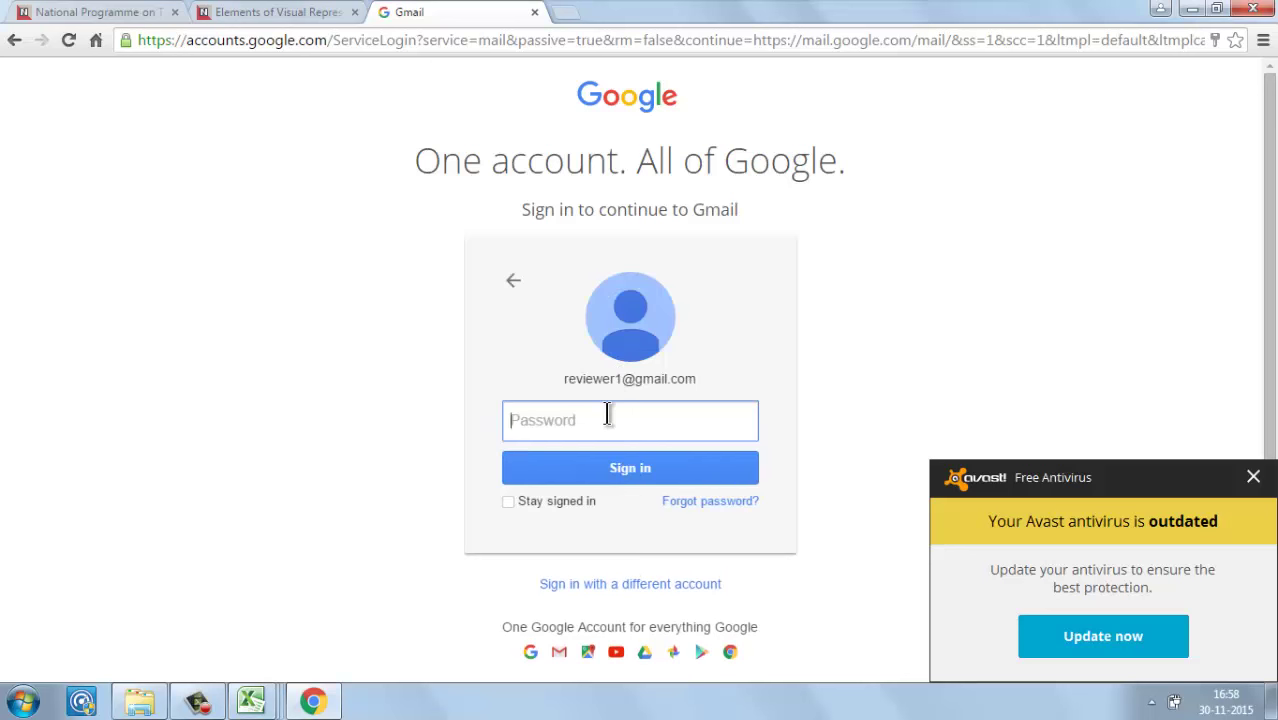
Step: Enter the account password, retry until sign-in succeeds, and go back to the NPTEL course explorer
{"action": "type", "text": "•"}
{"action": "key", "text": "Return"}
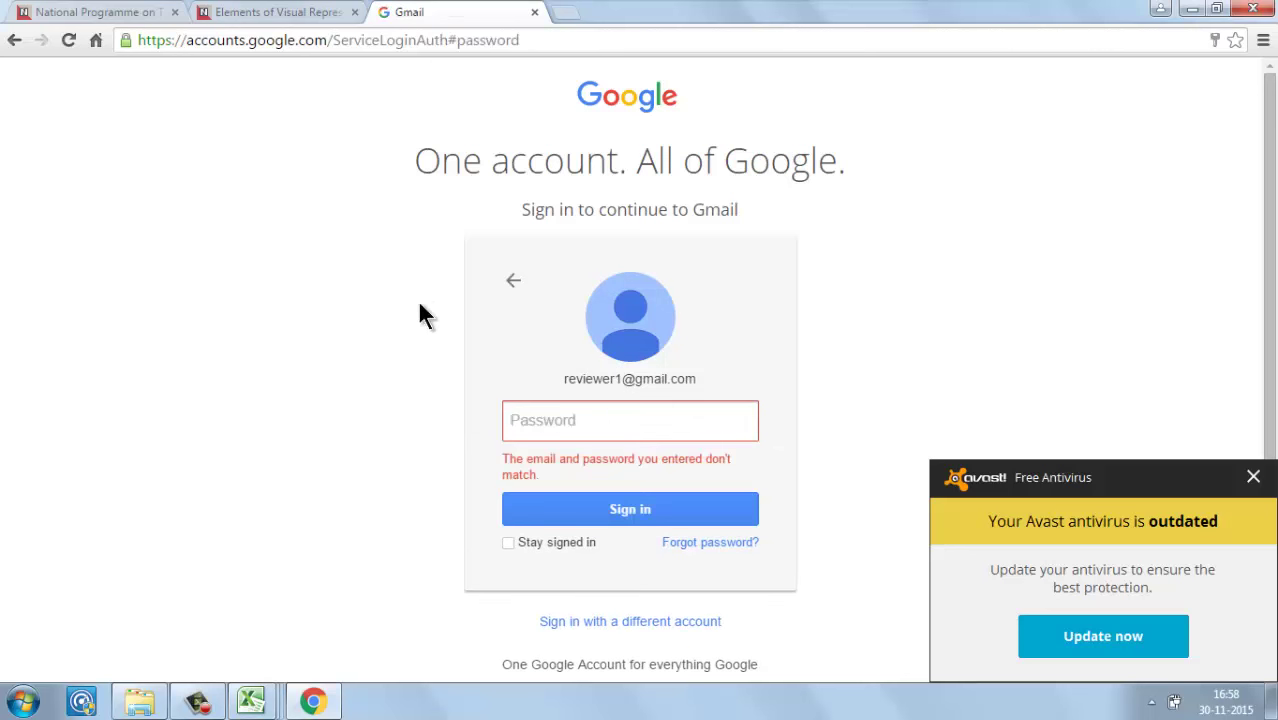
{"action": "left_click", "coordinate": [553, 430]}
{"action": "type", "text": "•"}
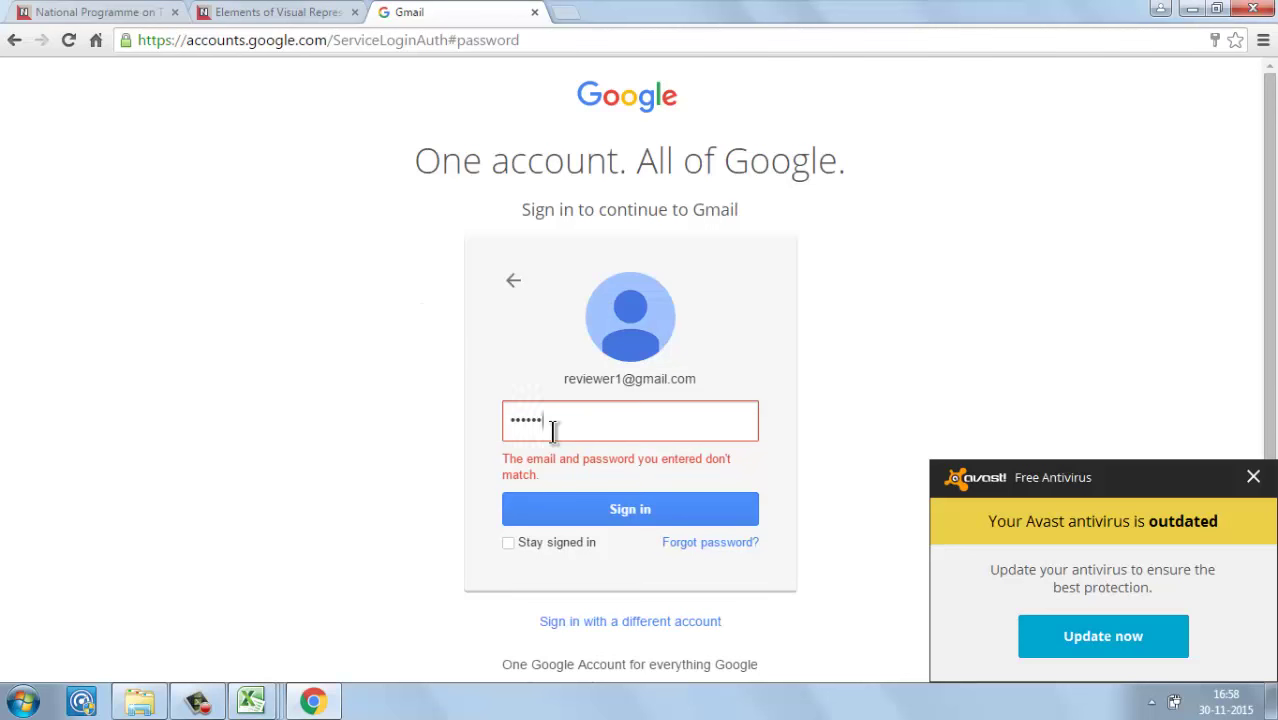
{"action": "key", "text": "Return"}
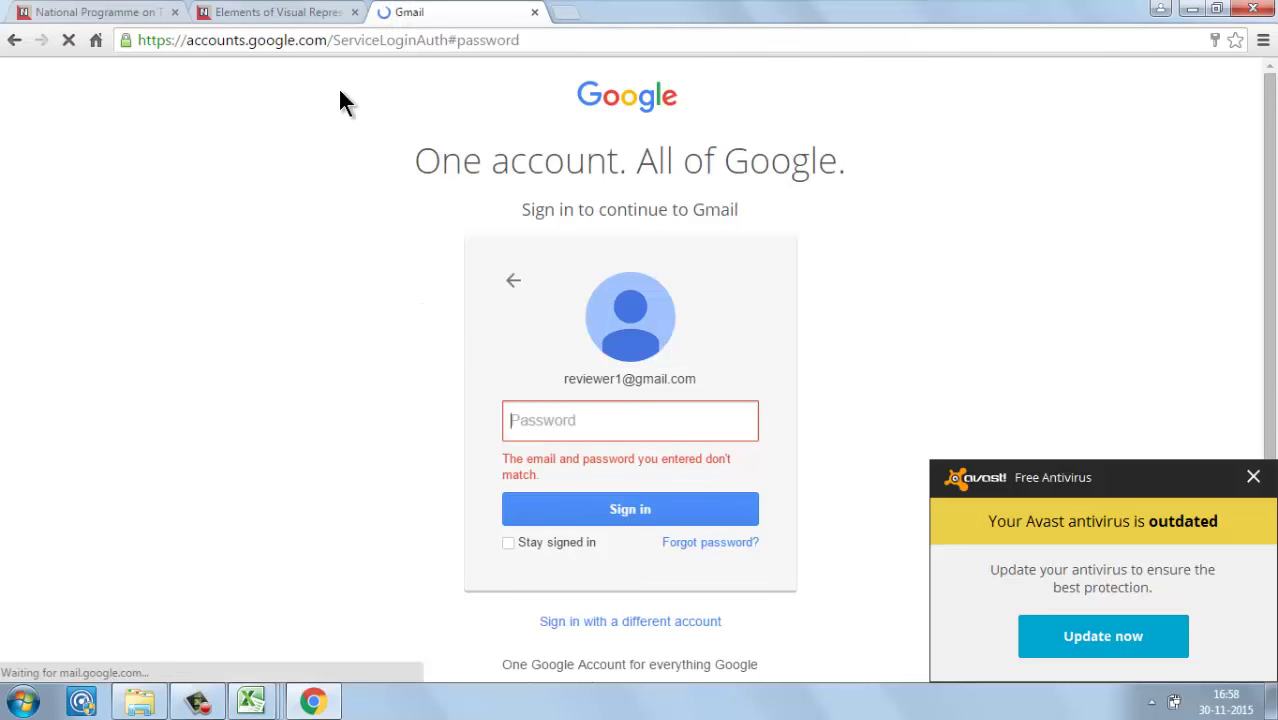
{"action": "left_click", "coordinate": [197, 700]}
{"action": "left_click", "coordinate": [1019, 593]}
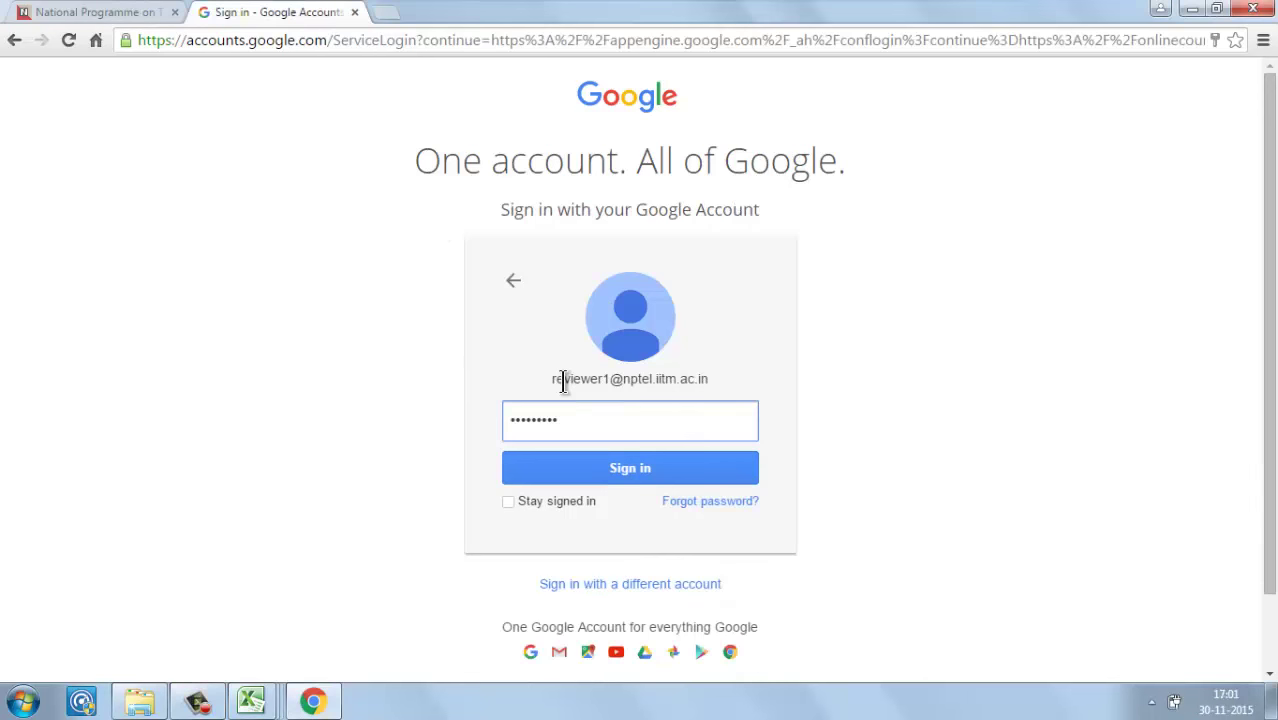
{"action": "left_click", "coordinate": [588, 470]}
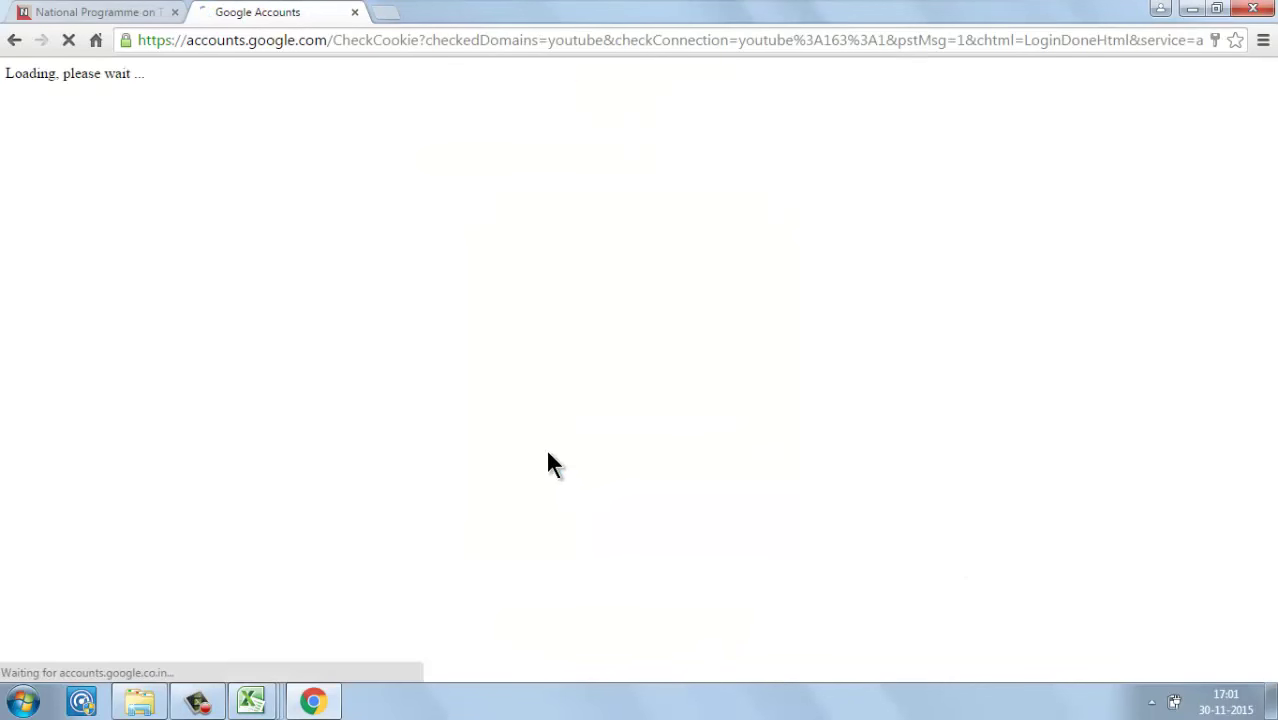
{"action": "left_click", "coordinate": [55, 8]}
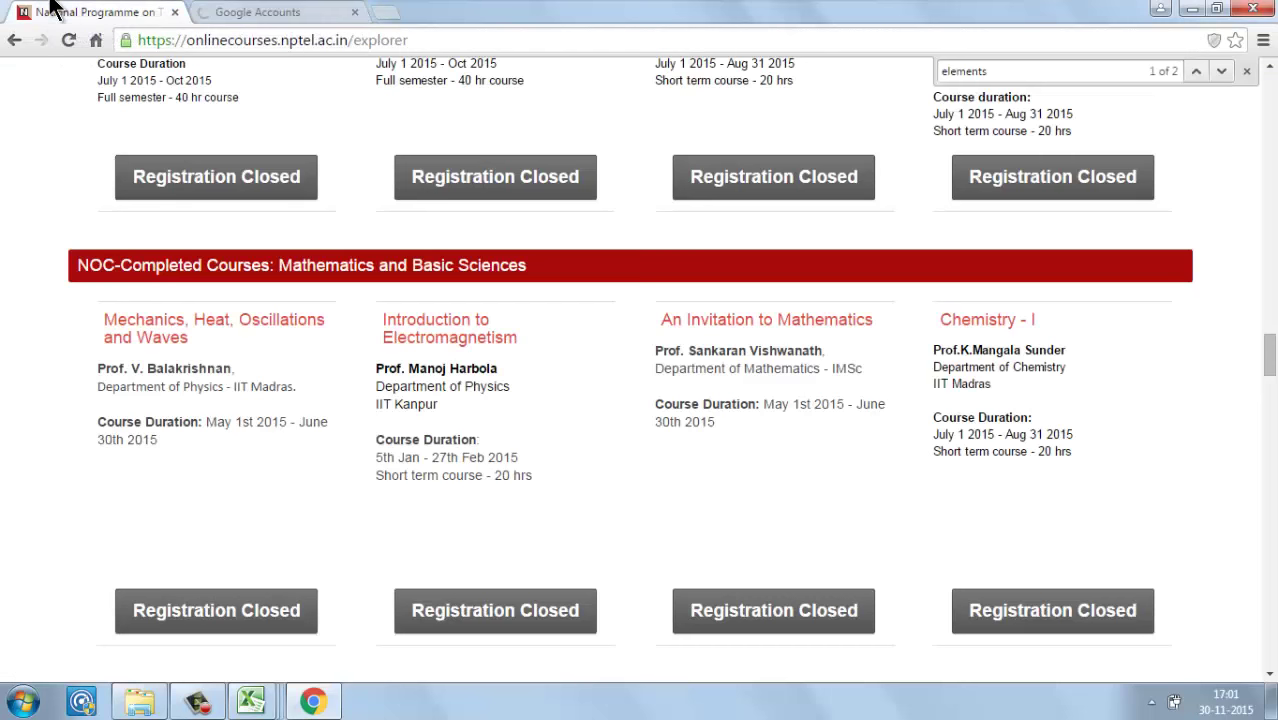
Step: Open Assignment-1 from the Elements of Visual Representation course outline
{"action": "left_click", "coordinate": [272, 10]}
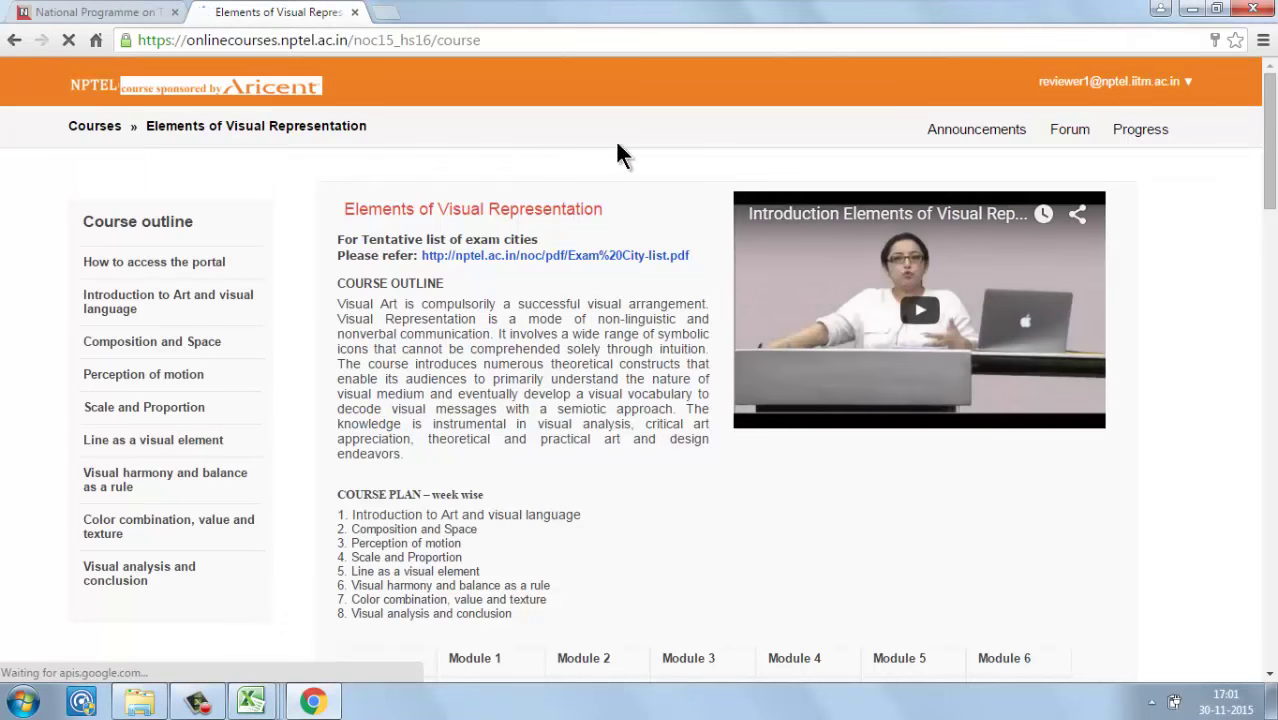
{"action": "left_click", "coordinate": [166, 274]}
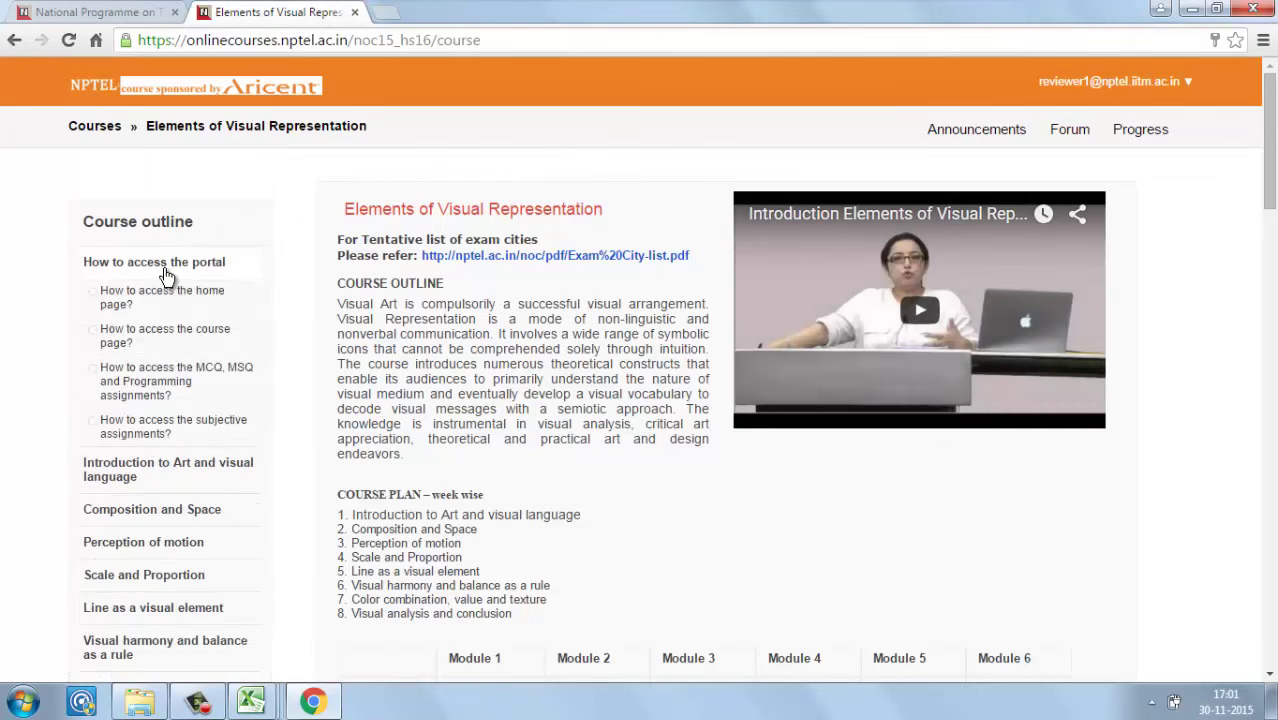
{"action": "left_click", "coordinate": [135, 484]}
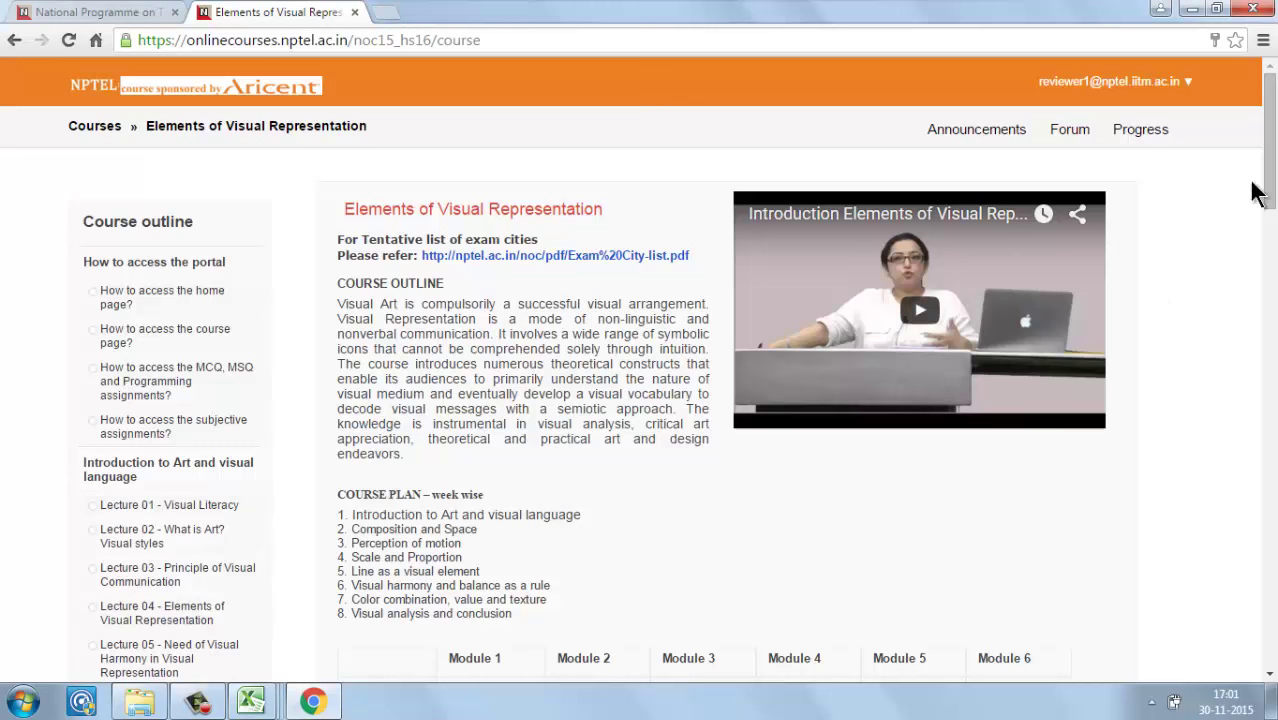
{"action": "left_click_drag", "start_coordinate": [1274, 155], "coordinate": [1130, 197]}
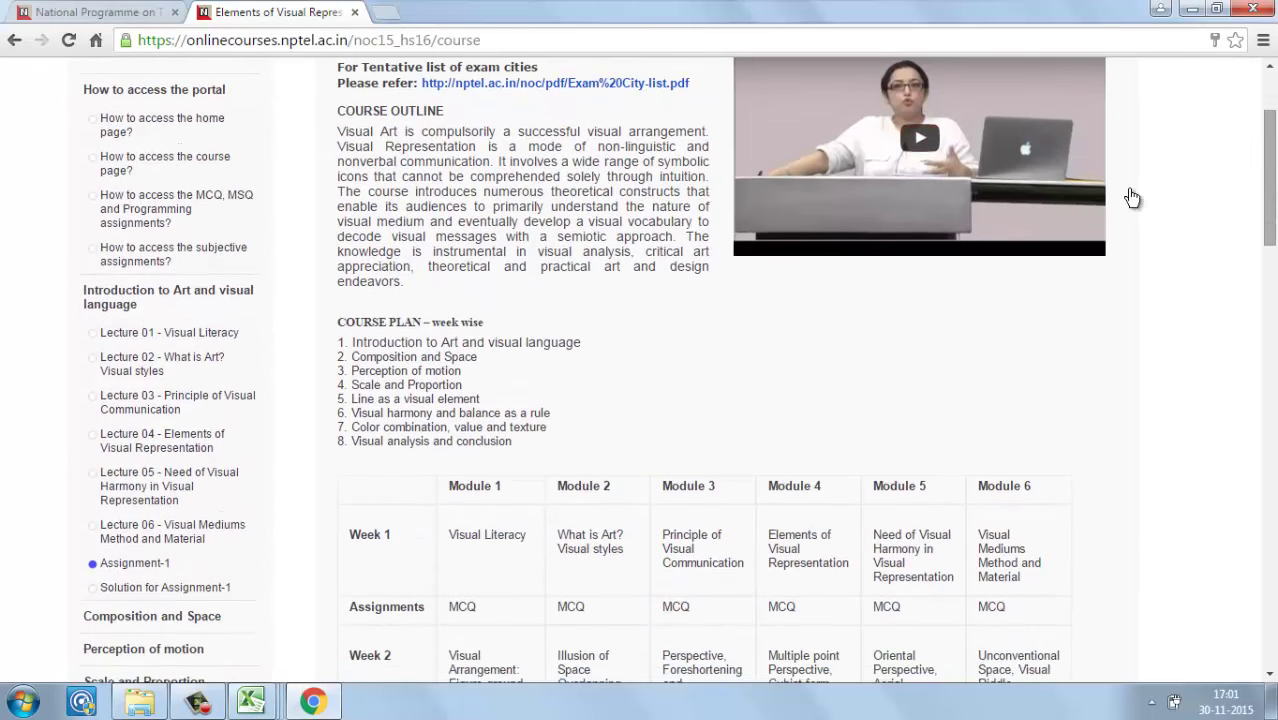
{"action": "left_click", "coordinate": [145, 566]}
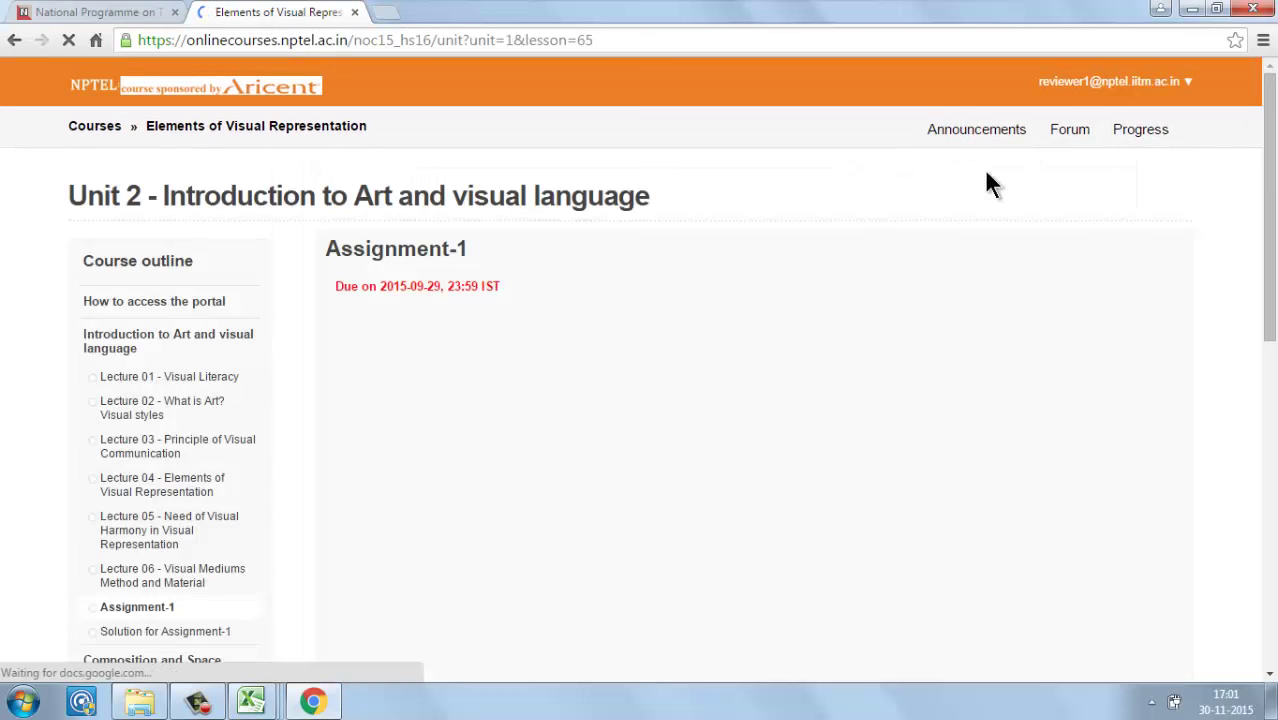
Step: Check the Assignment-1 due date, then bring up the ns_noc15_hs16 score CSV in Excel
{"action": "left_click_drag", "start_coordinate": [410, 286], "coordinate": [457, 283]}
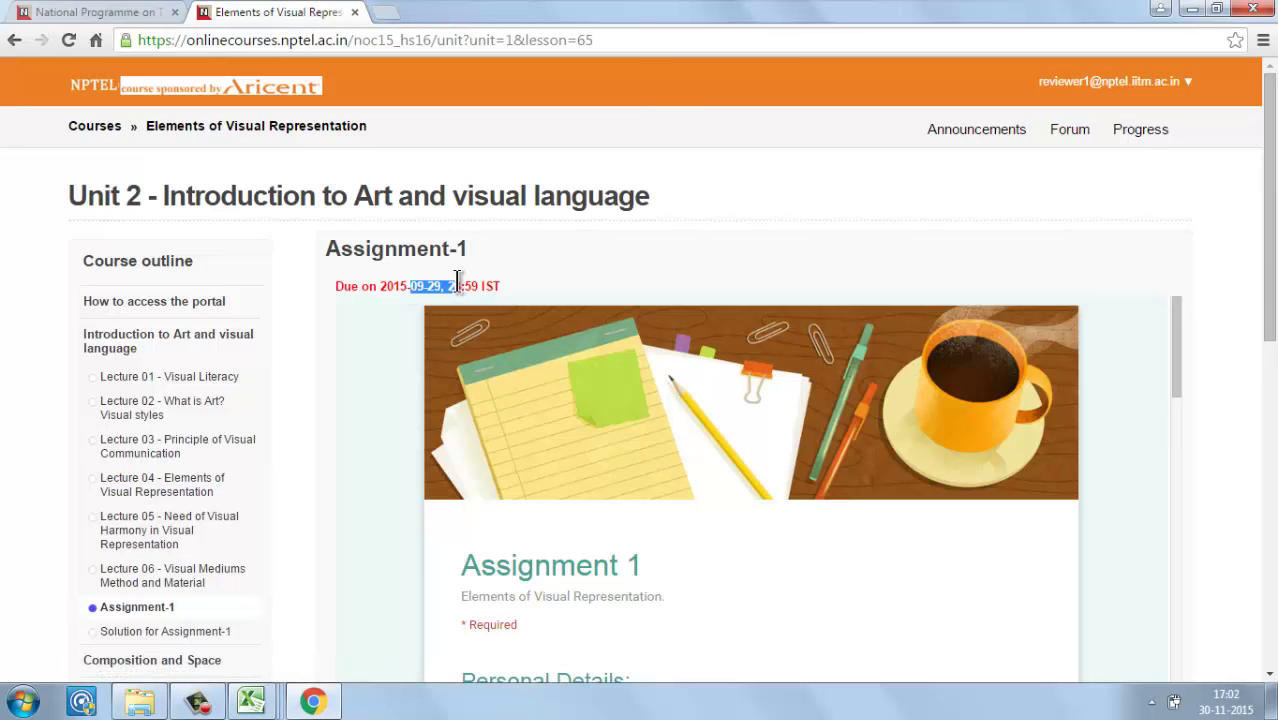
{"action": "left_click", "coordinate": [250, 702]}
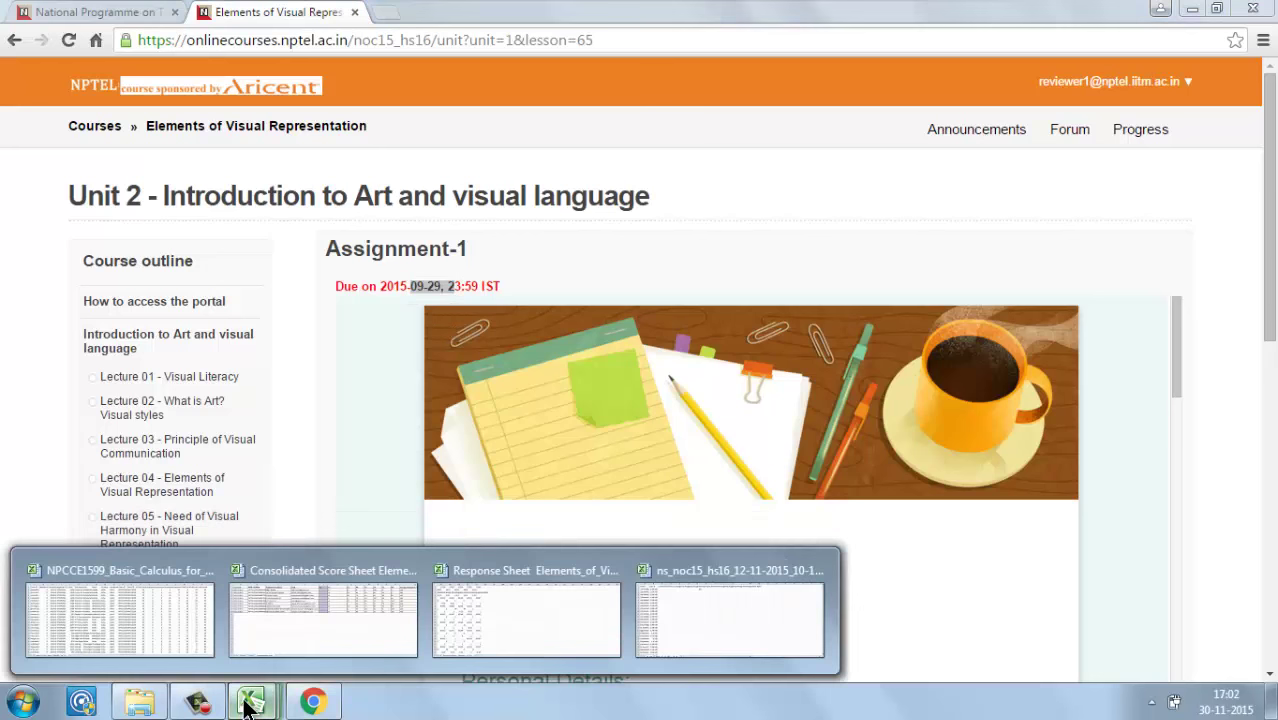
{"action": "left_click", "coordinate": [776, 609]}
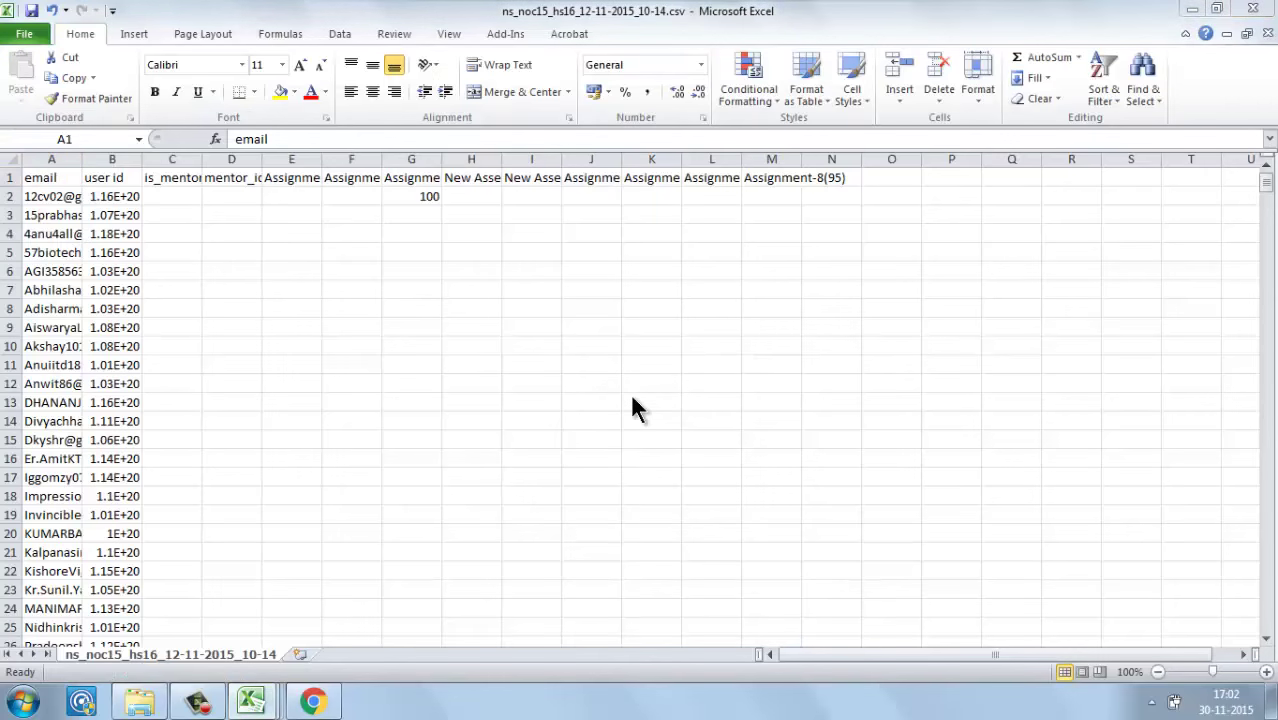
Step: Compare Assignment-1 with the score CSV and autofit columns D, E and F to their headers
{"action": "key", "text": "alt+Tab"}
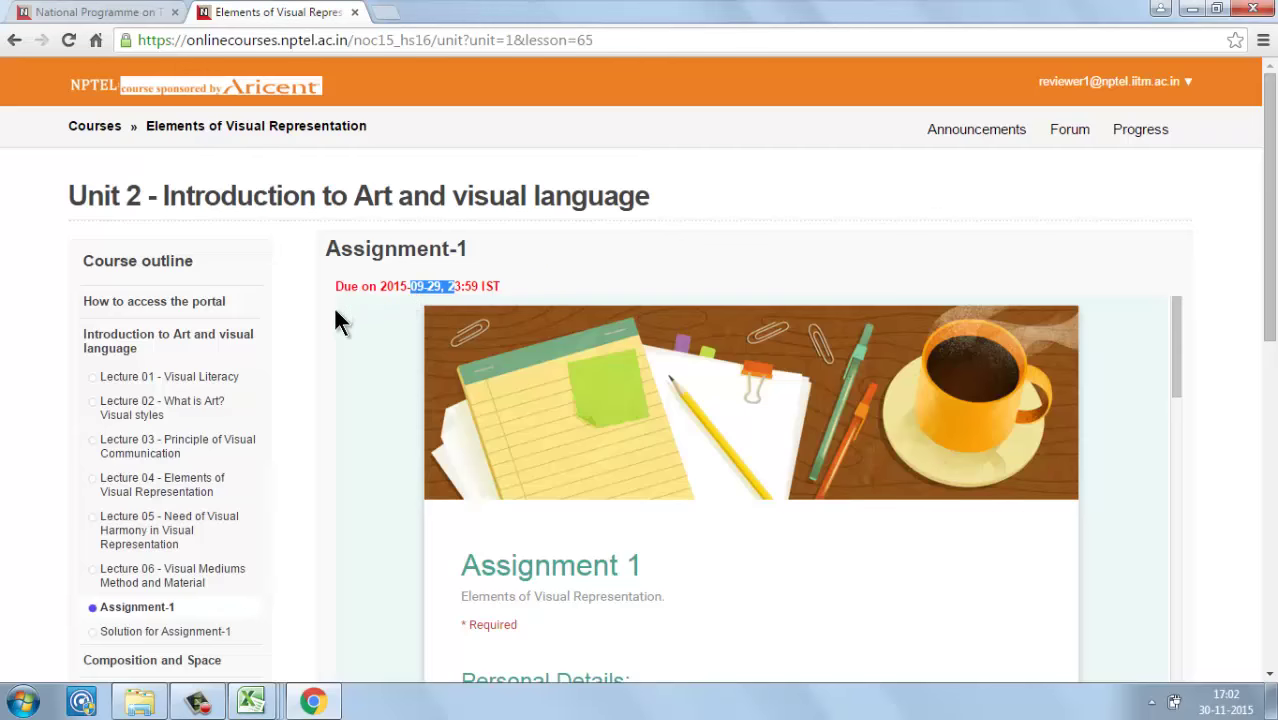
{"action": "scroll", "coordinate": [343, 390], "scroll_direction": "down", "scroll_amount": 5}
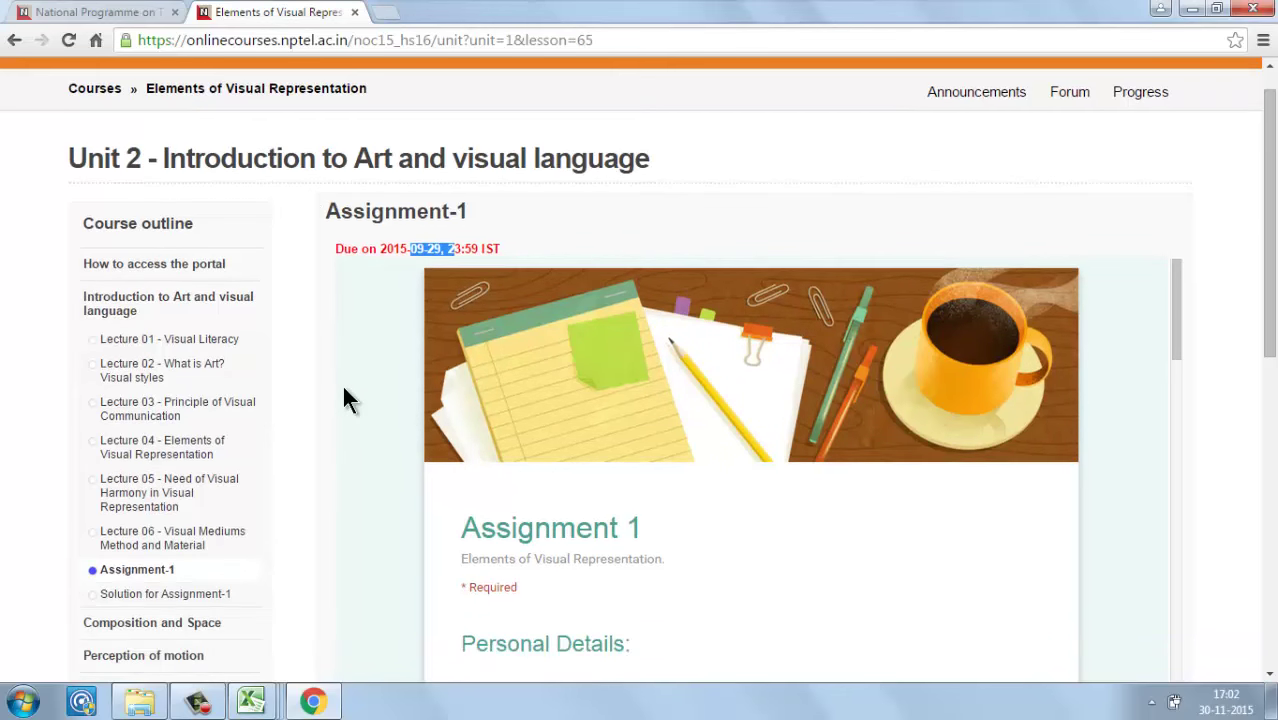
{"action": "key", "text": "alt+Tab"}
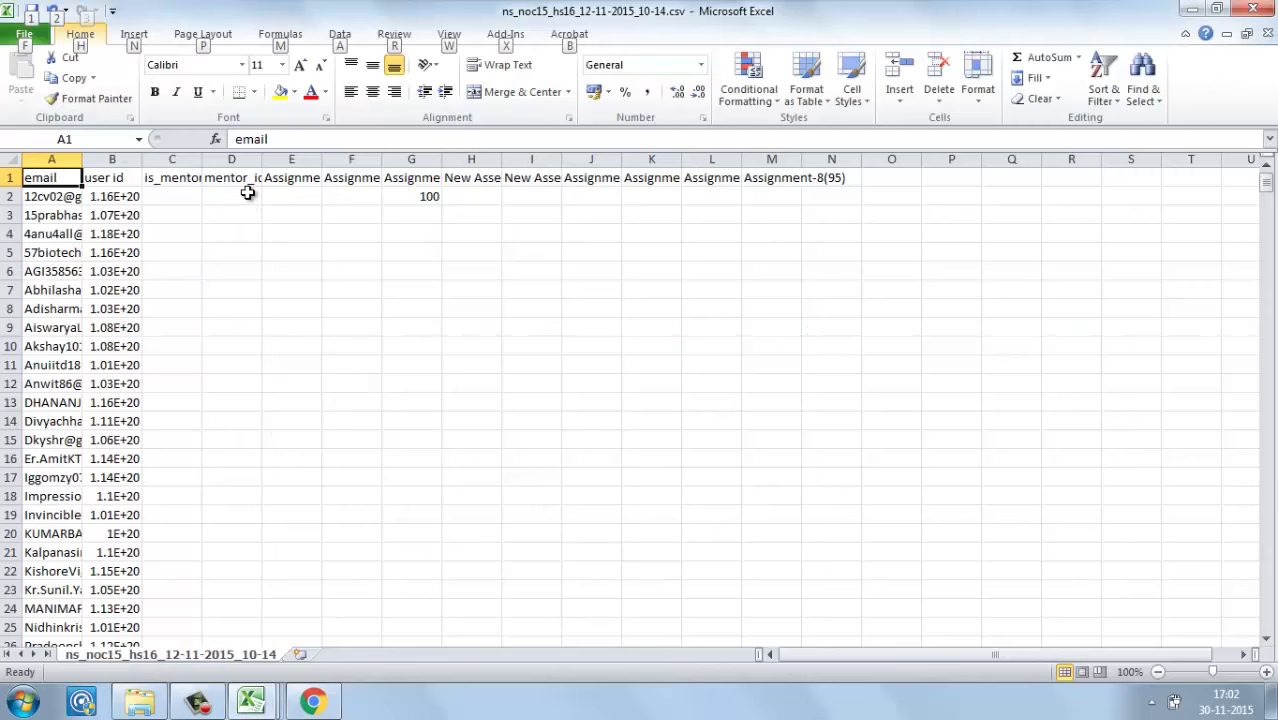
{"action": "key", "text": "alt+Tab"}
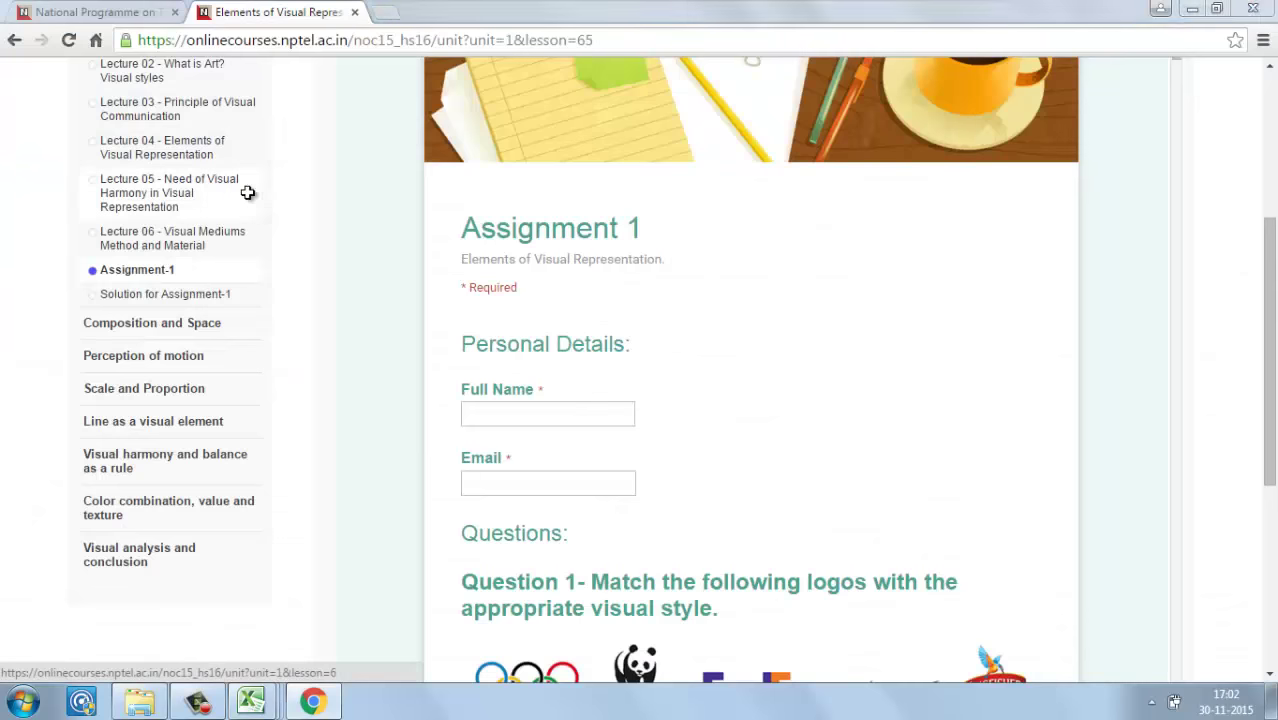
{"action": "key", "text": "alt+Tab"}
{"action": "left_click", "coordinate": [298, 179]}
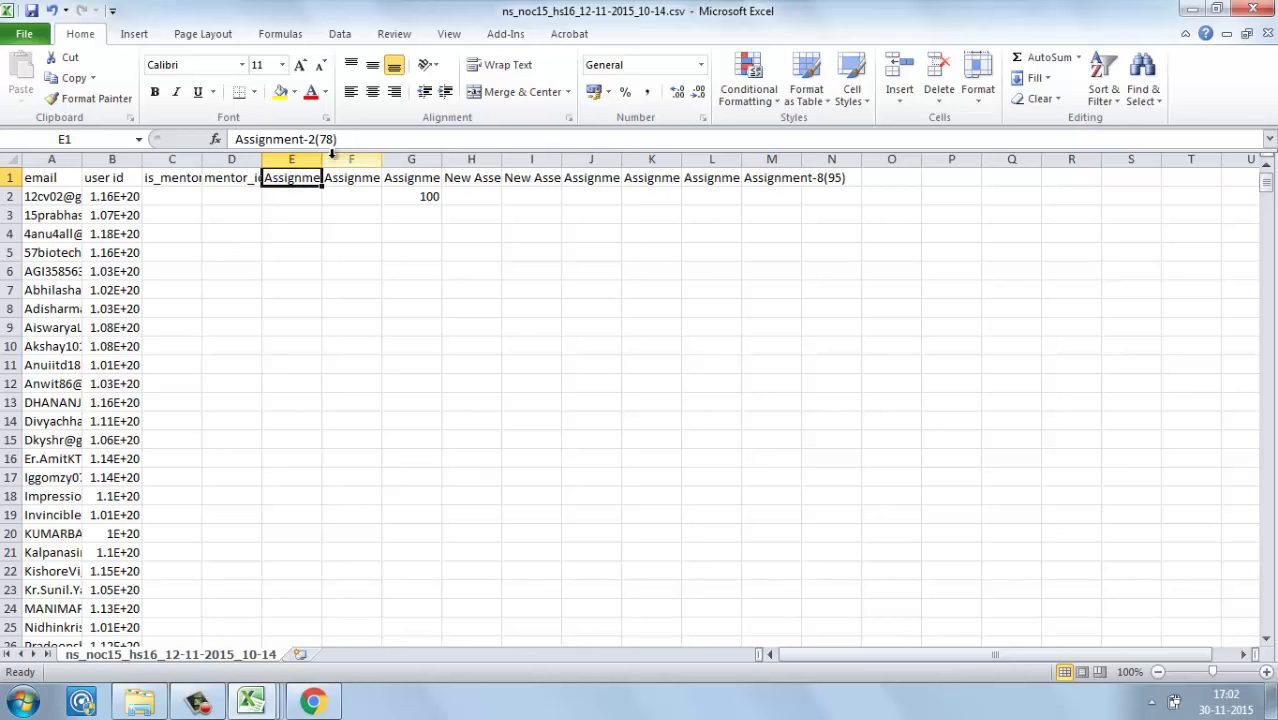
{"action": "double_click", "coordinate": [321, 160]}
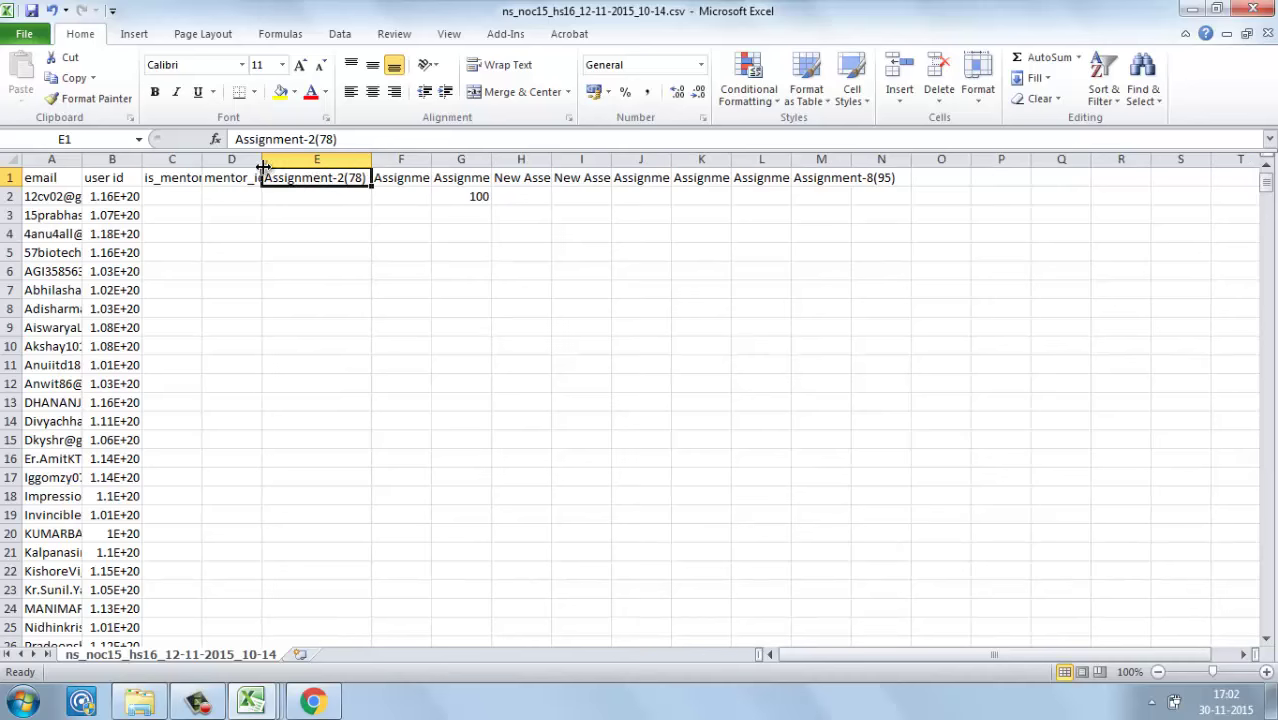
{"action": "double_click", "coordinate": [262, 160]}
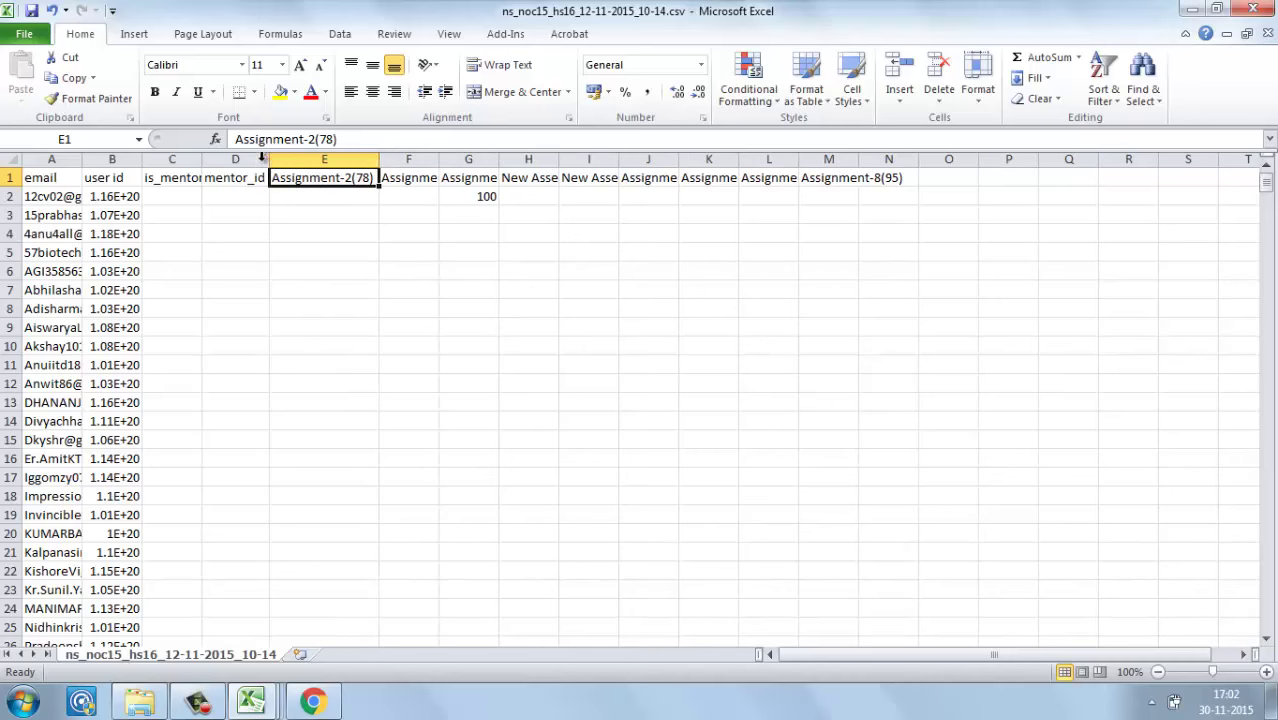
{"action": "double_click", "coordinate": [438, 160]}
Step: Cross-check the Assignment 1 page against the CSV, expanding the Composition and Space lecture list
{"action": "key", "text": "alt+Tab"}
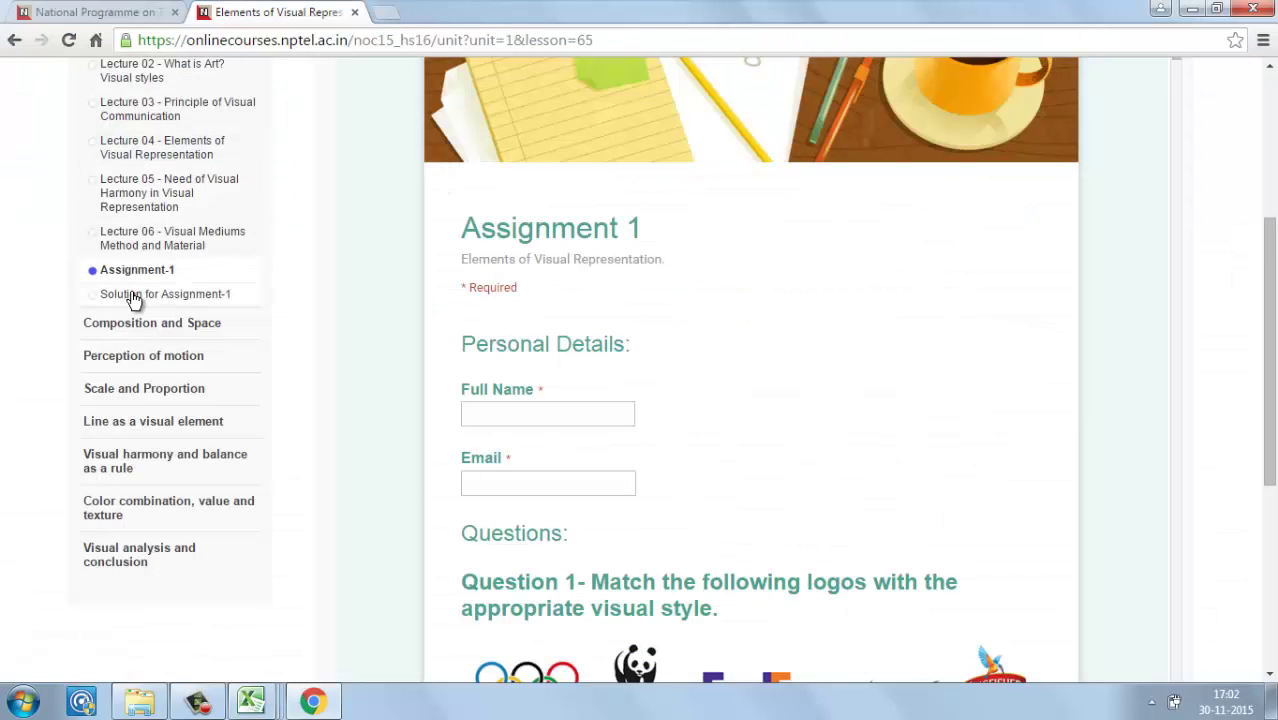
{"action": "key", "text": "alt+Tab"}
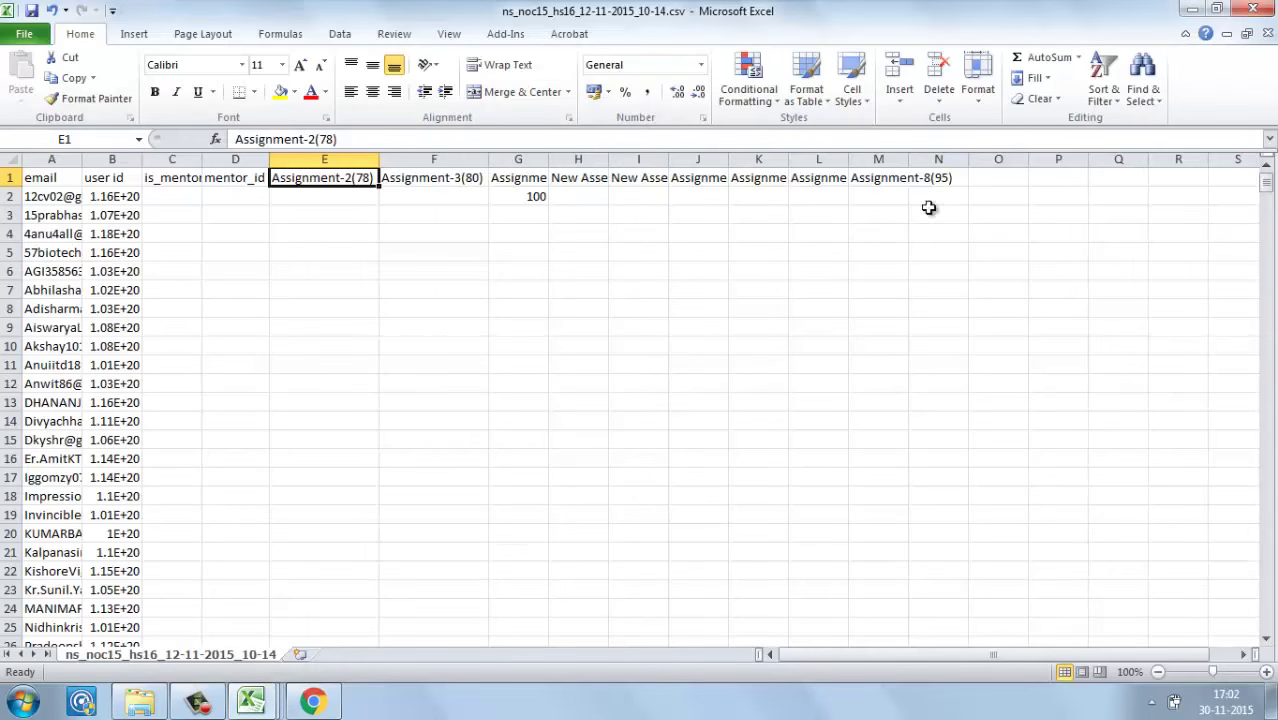
{"action": "key", "text": "alt+Tab"}
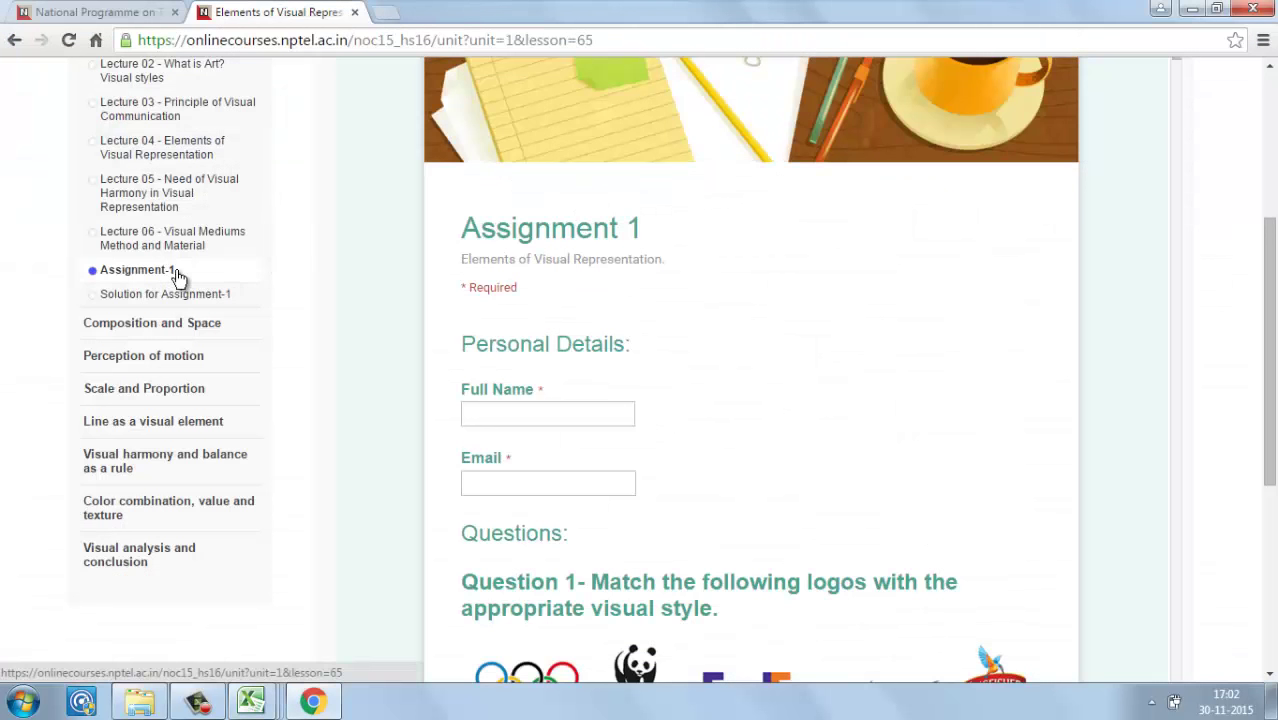
{"action": "left_click", "coordinate": [175, 324]}
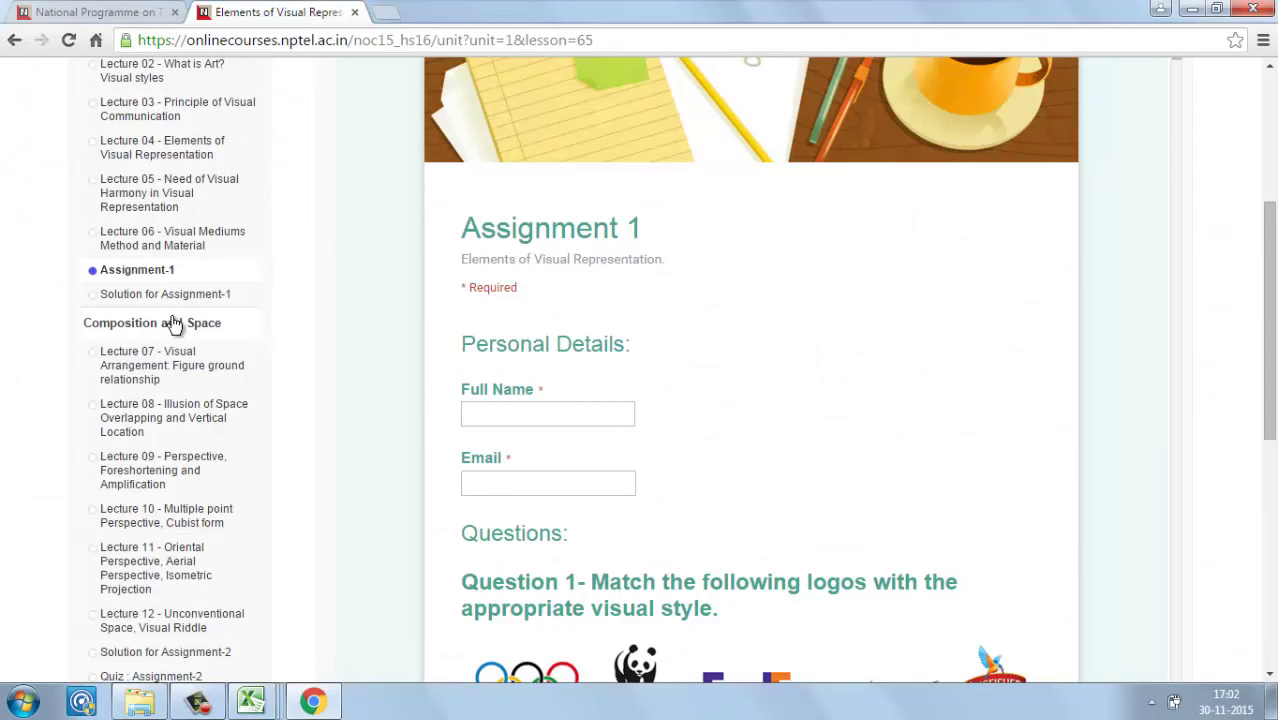
{"action": "key", "text": "alt+Tab"}
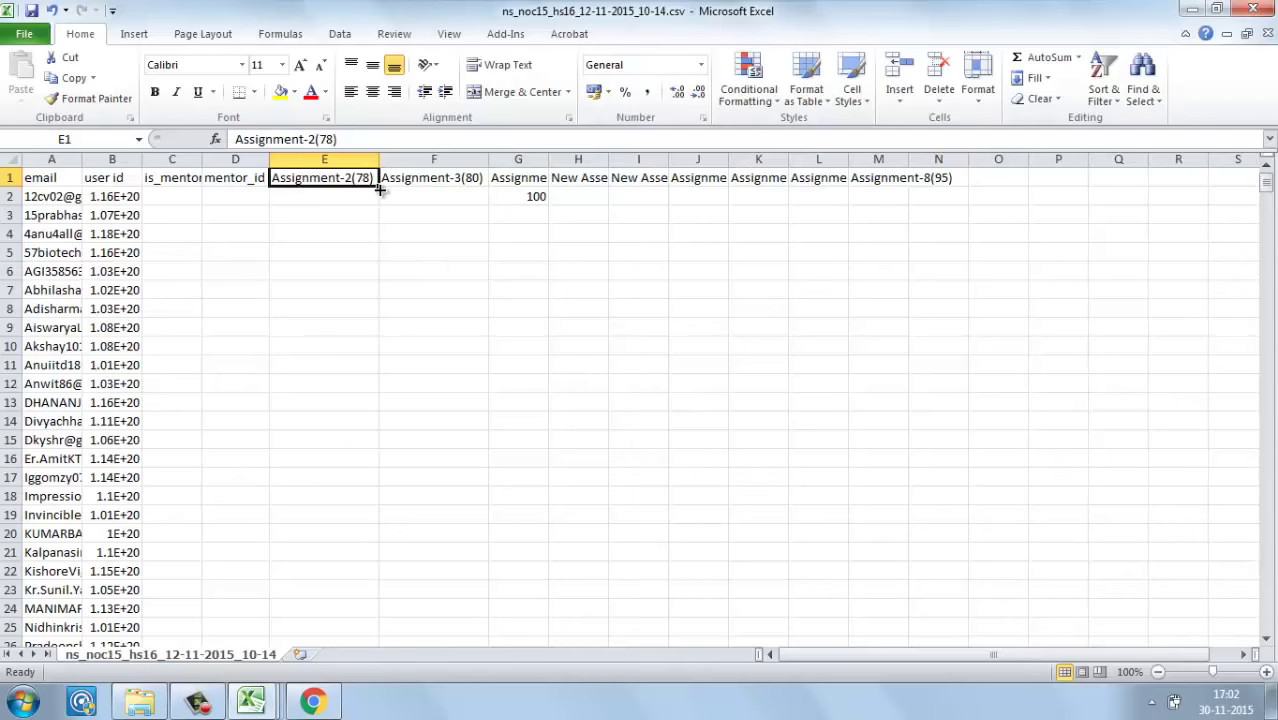
{"action": "key", "text": "alt+Tab"}
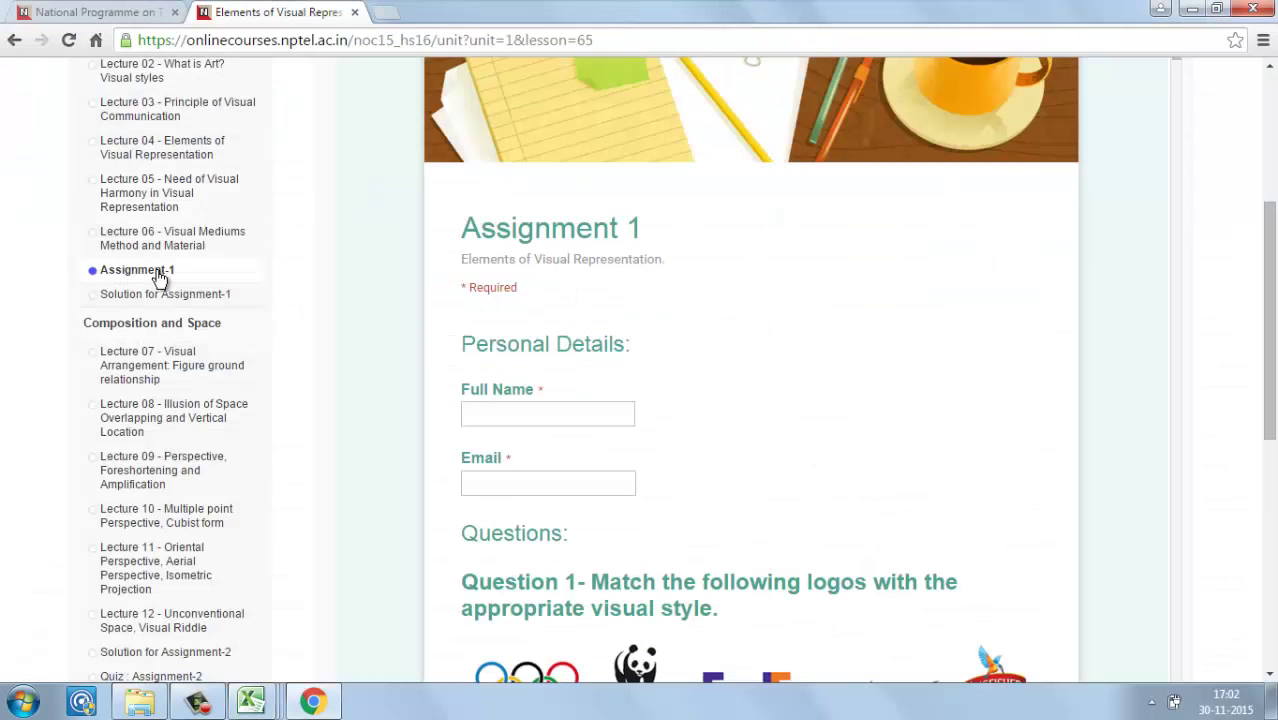
{"action": "left_click_drag", "start_coordinate": [345, 165], "coordinate": [545, 329]}
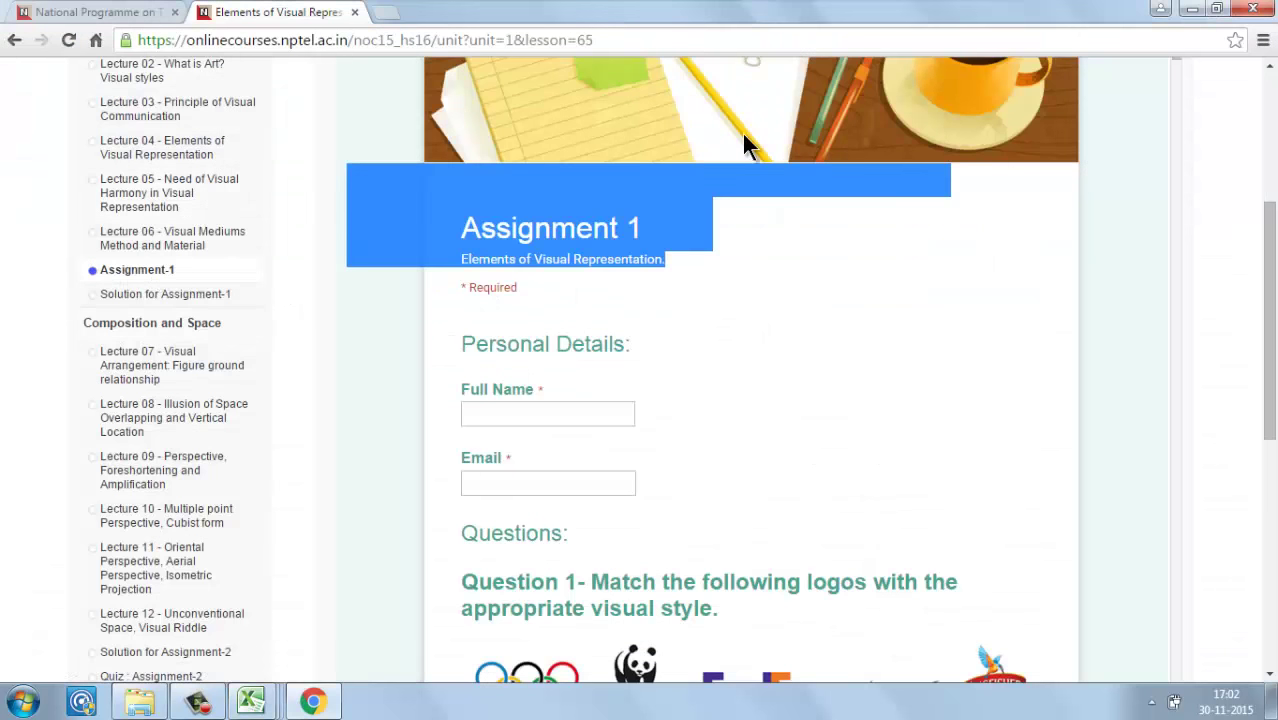
{"action": "left_click", "coordinate": [718, 250]}
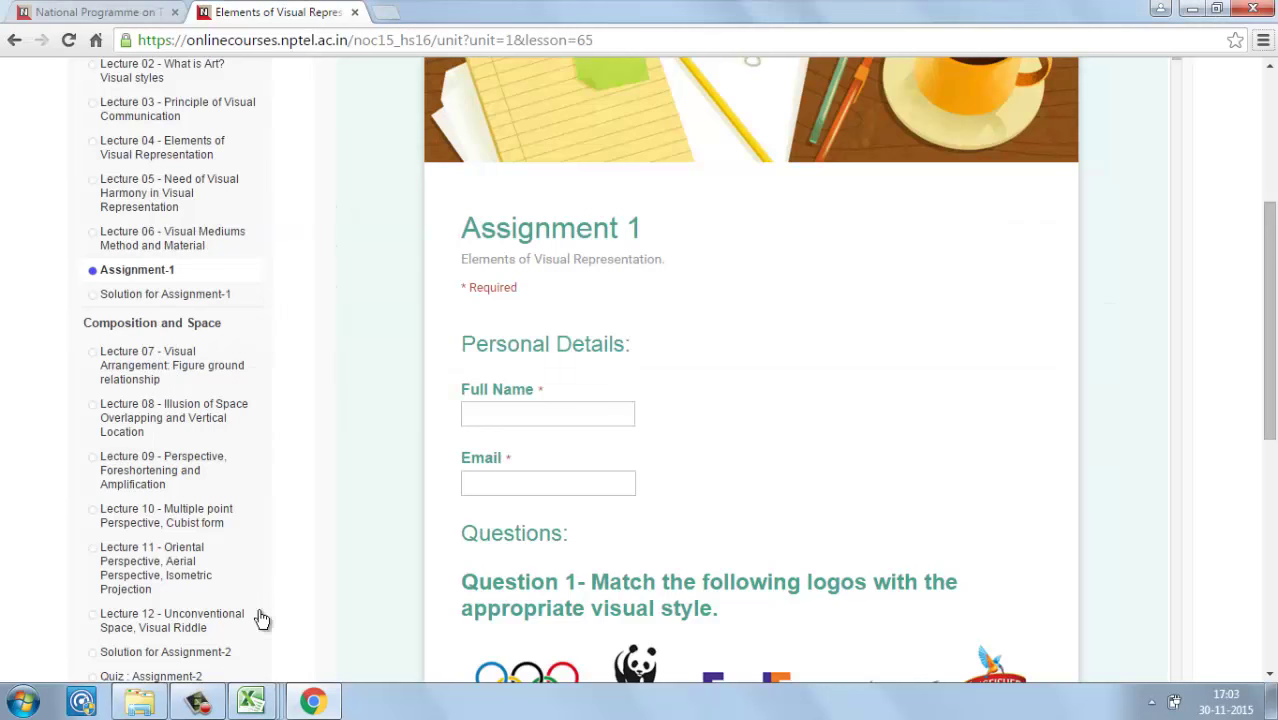
Step: Check the Consolidated Score Sheet's empty A1 column at I1 against the ns_noc15_hs16 CSV and Assignment 1 page
{"action": "mouse_move", "coordinate": [255, 705]}
{"action": "left_click", "coordinate": [330, 625]}
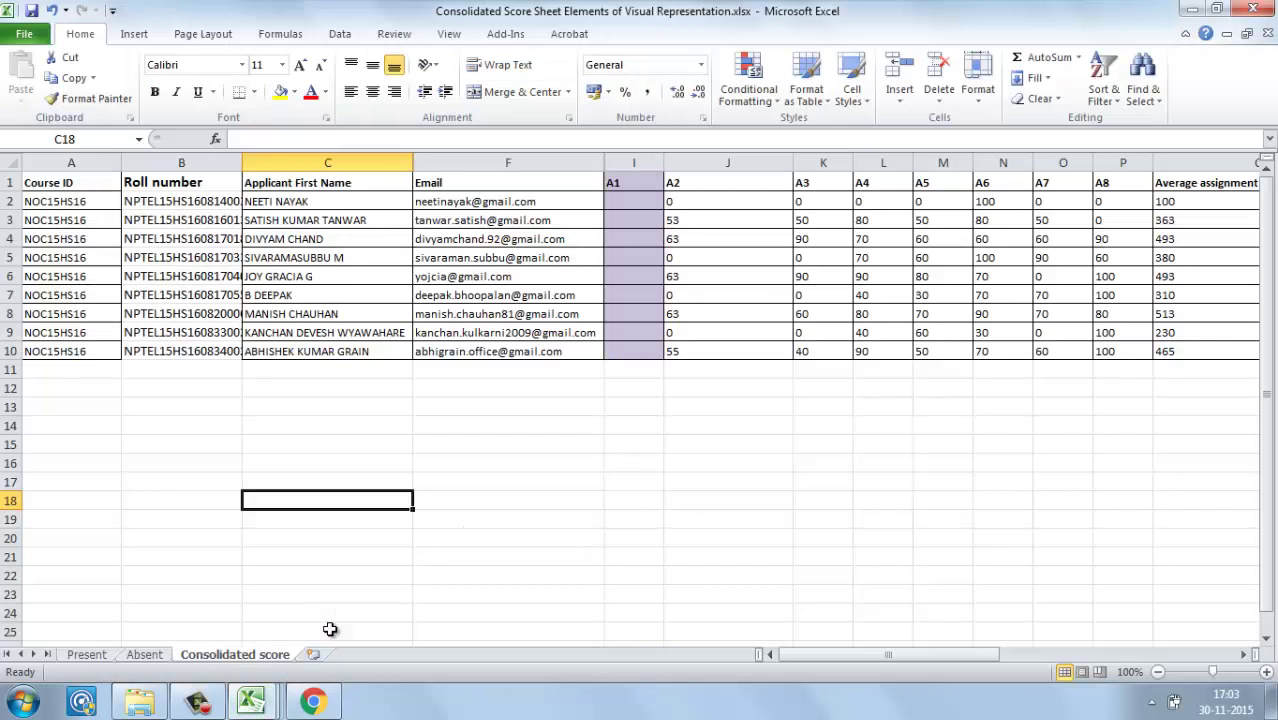
{"action": "left_click", "coordinate": [633, 190]}
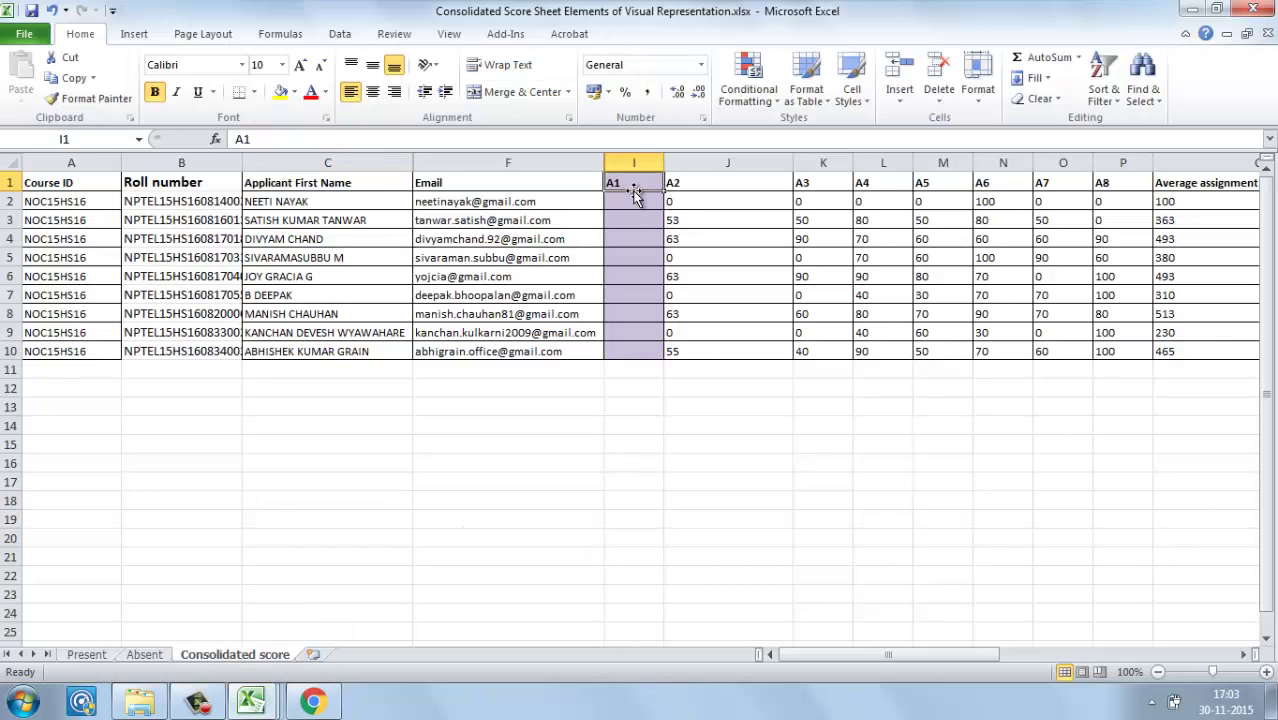
{"action": "key", "text": "Return"}
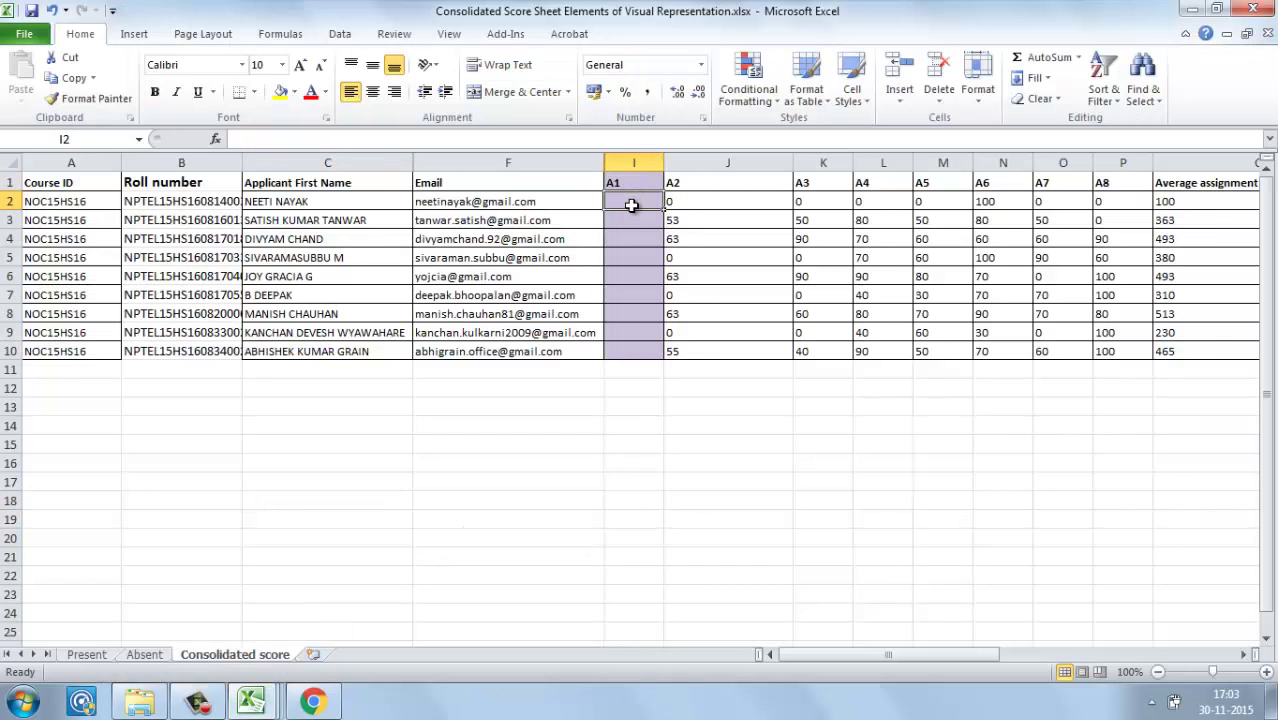
{"action": "key", "text": "alt+Tab"}
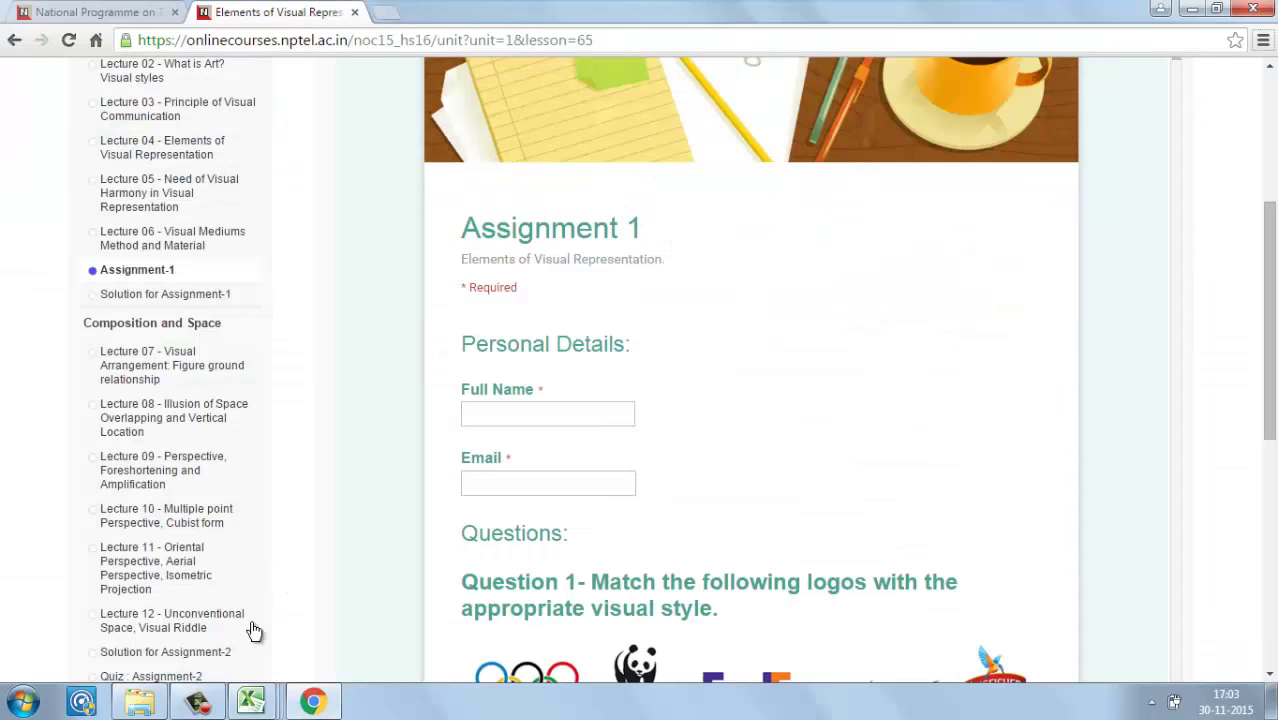
{"action": "mouse_move", "coordinate": [252, 700]}
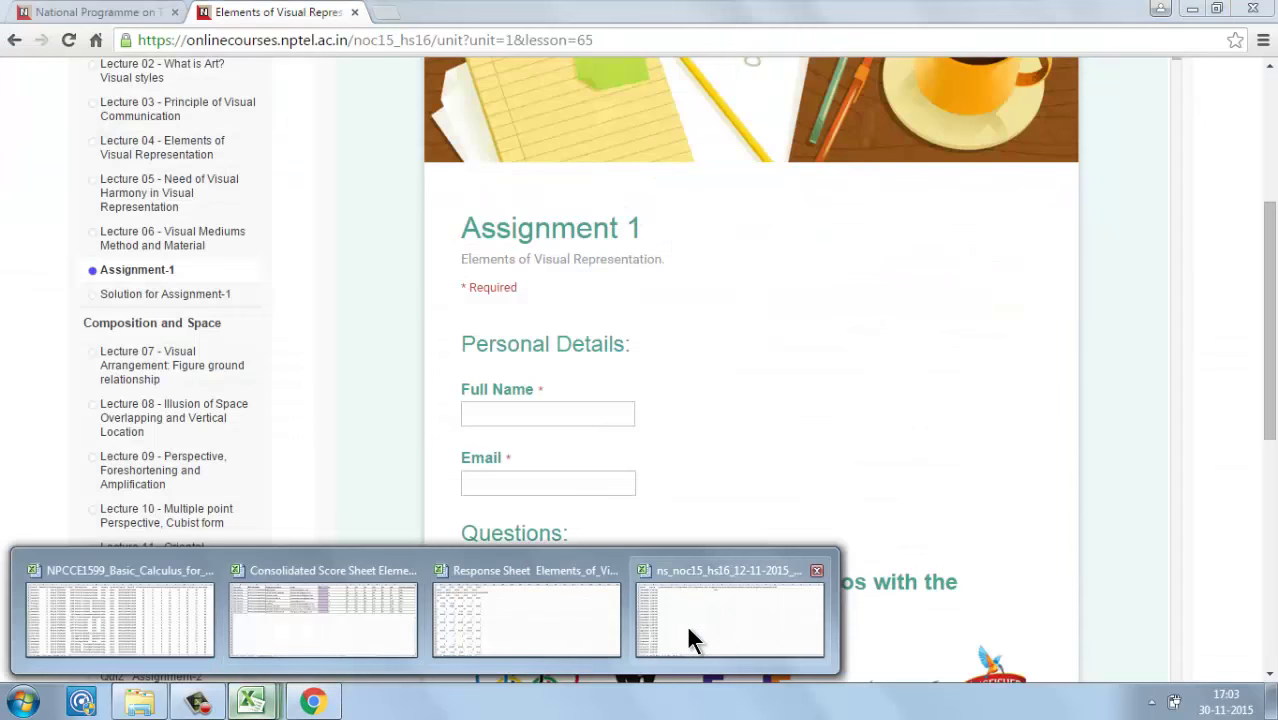
{"action": "left_click", "coordinate": [688, 630]}
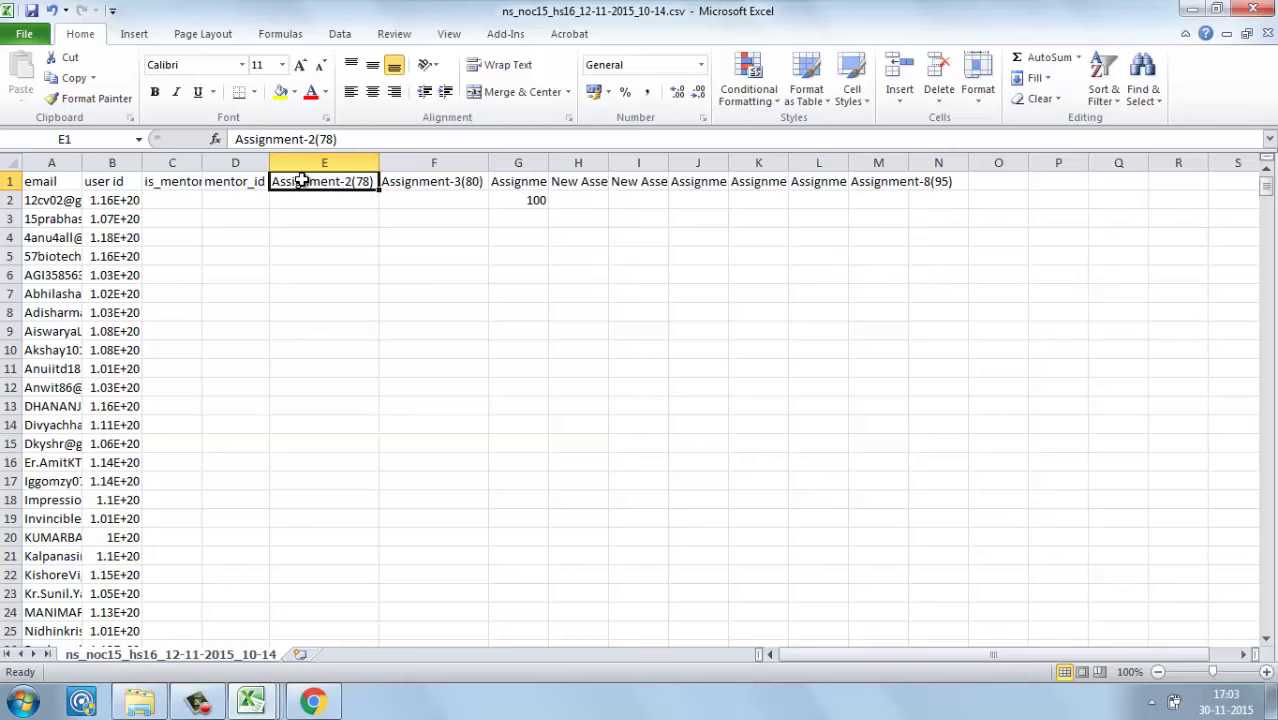
{"action": "key", "text": "alt+Tab"}
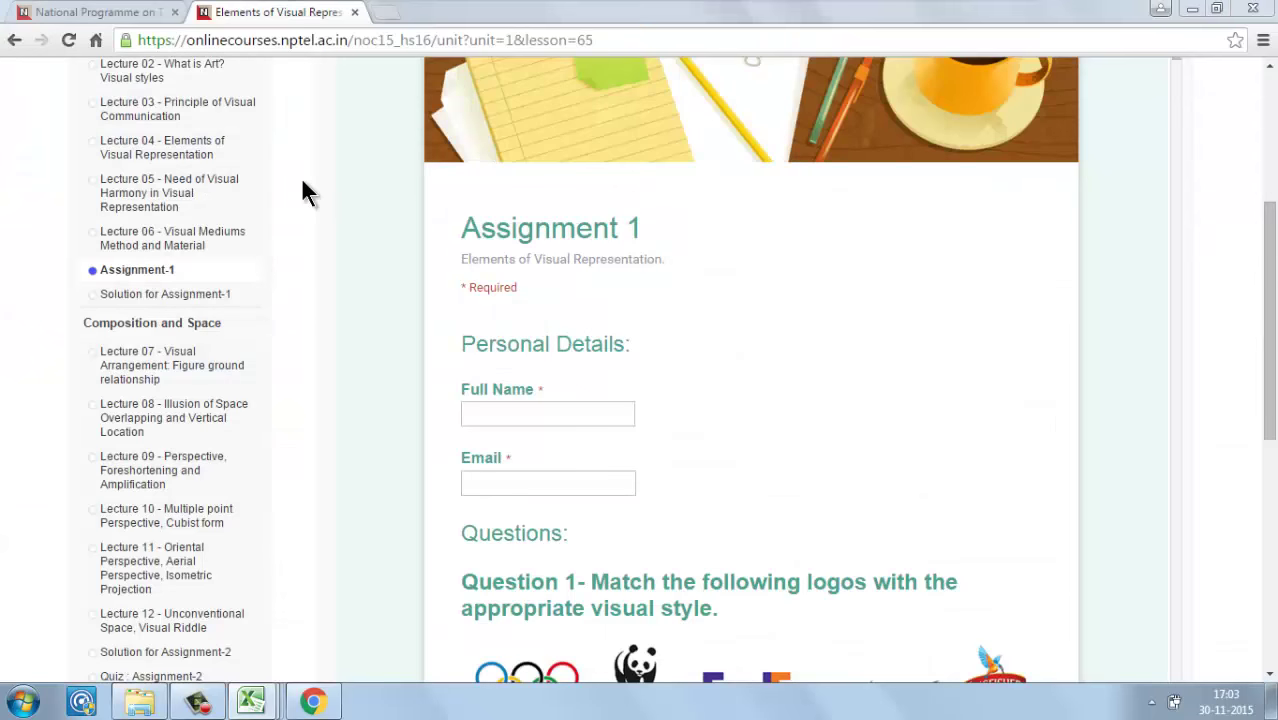
{"action": "key", "text": "alt+Tab"}
{"action": "key", "text": "alt+Tab"}
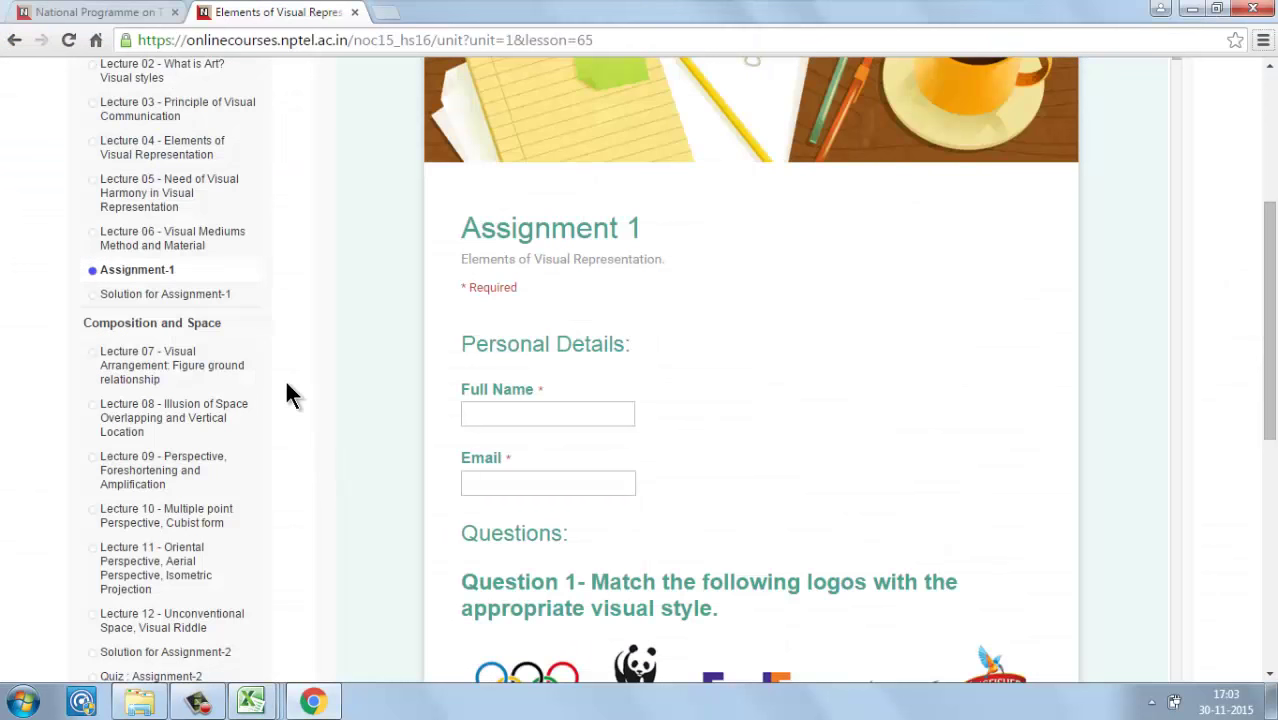
Step: Open the Quiz : Assignment-2 page (assessment 78) and return to the score CSV
{"action": "left_click", "coordinate": [189, 678]}
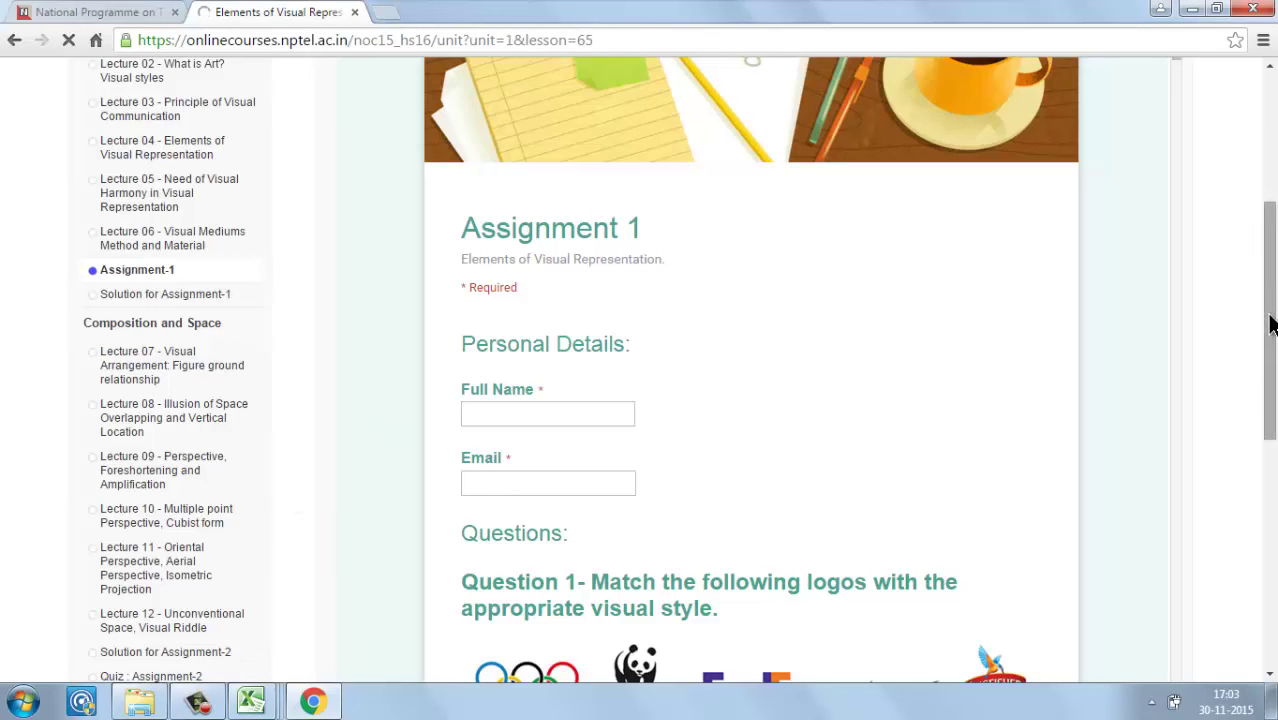
{"action": "left_click_drag", "start_coordinate": [1265, 322], "coordinate": [1270, 350]}
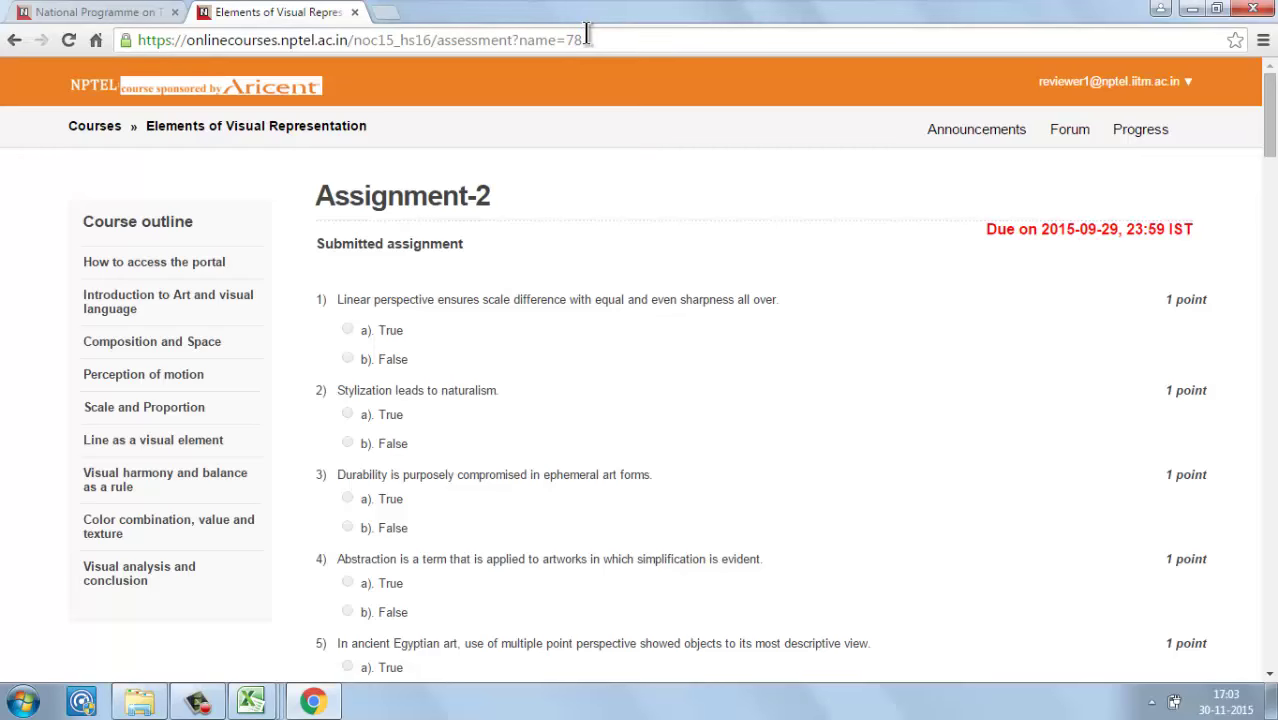
{"action": "key", "text": "alt+Tab"}
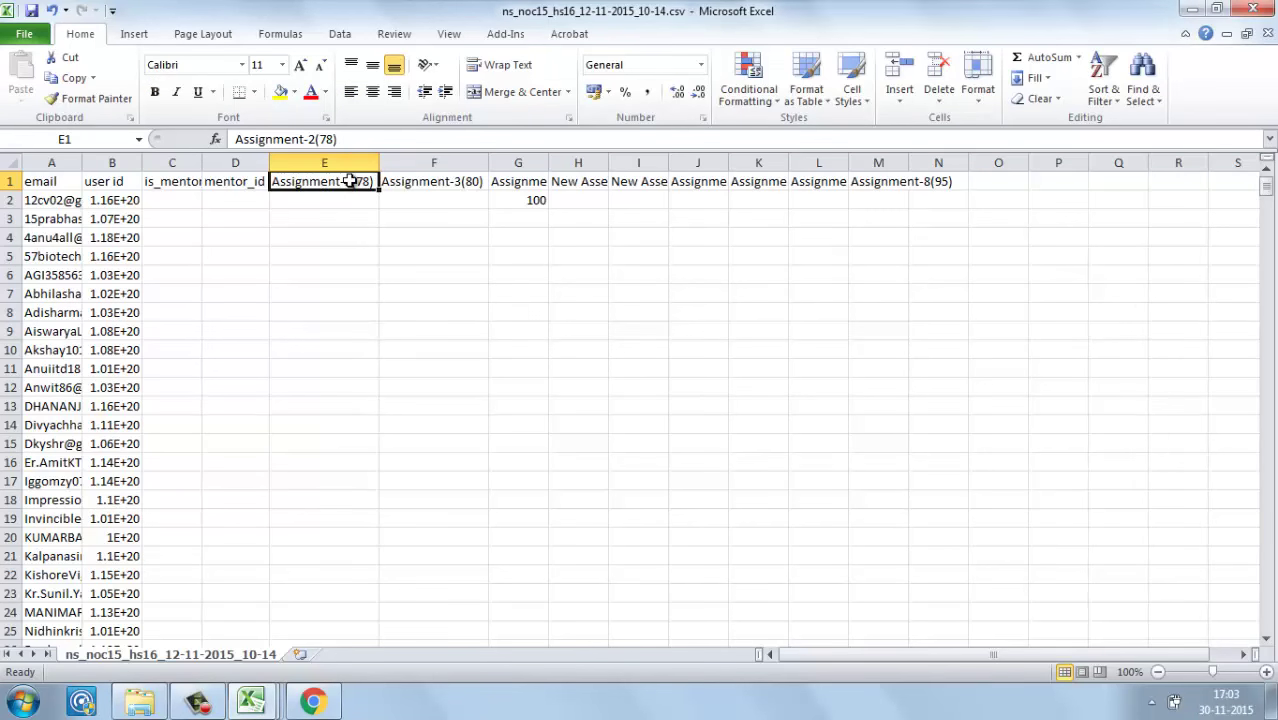
Step: Match the Assignment-2 address to the CSV headers and select and widen the New Assessment(83) column H
{"action": "key", "text": "alt+Tab"}
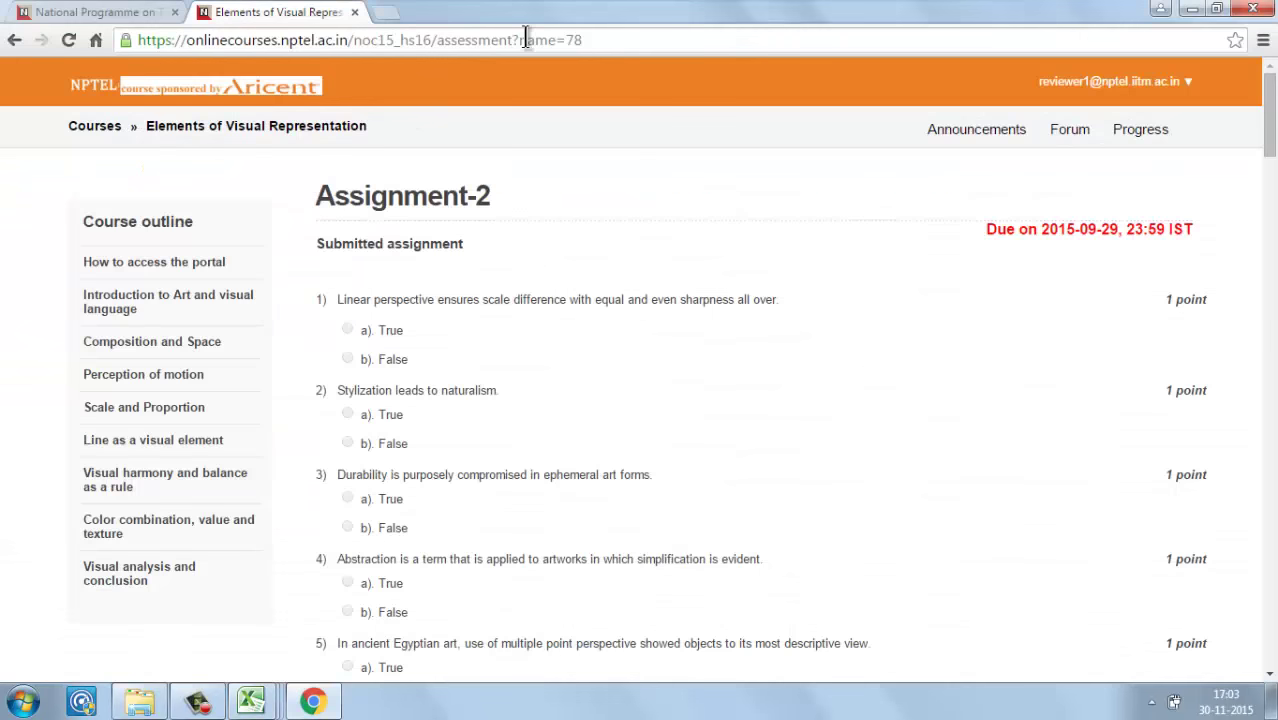
{"action": "key", "text": "alt+Tab"}
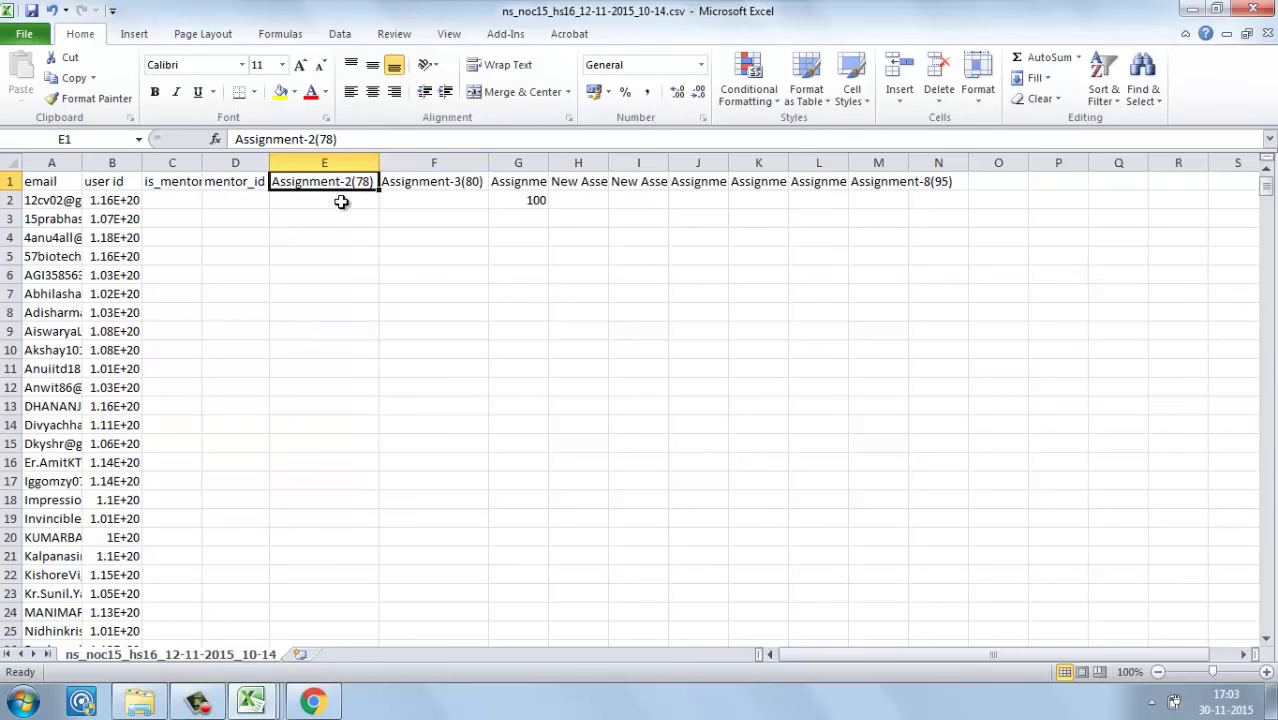
{"action": "key", "text": "alt+Tab"}
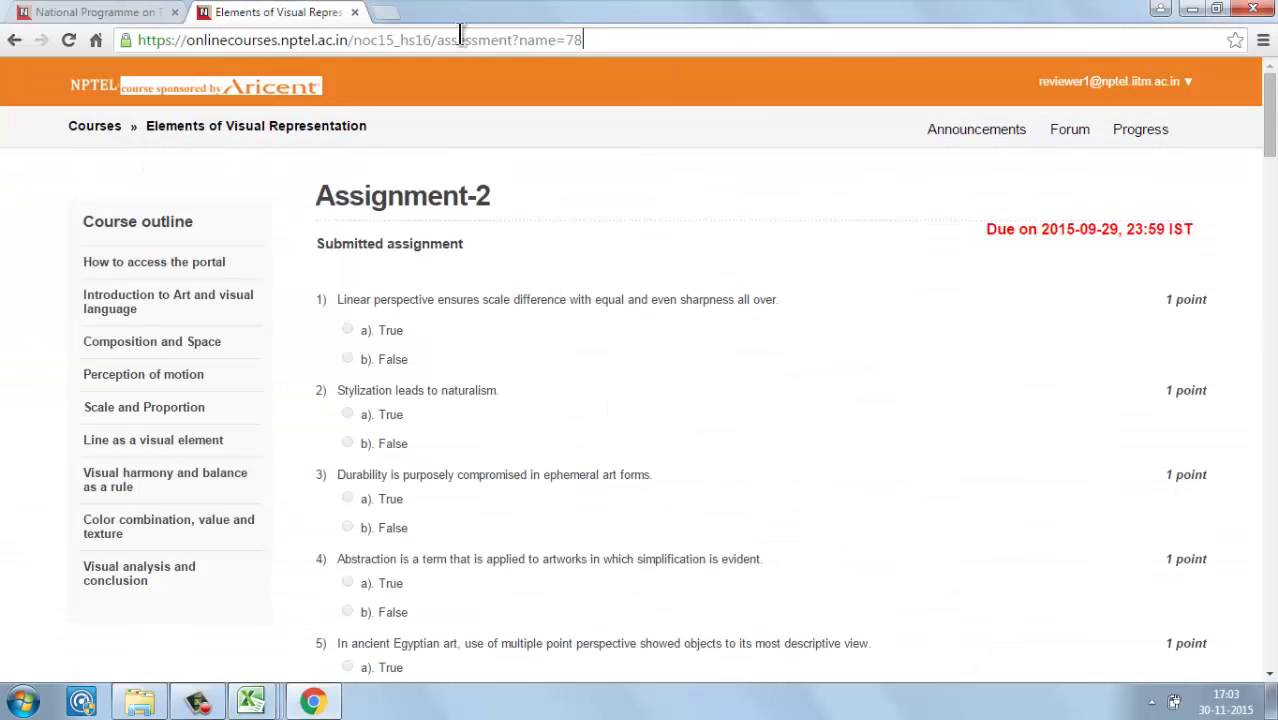
{"action": "key", "text": "alt+Tab"}
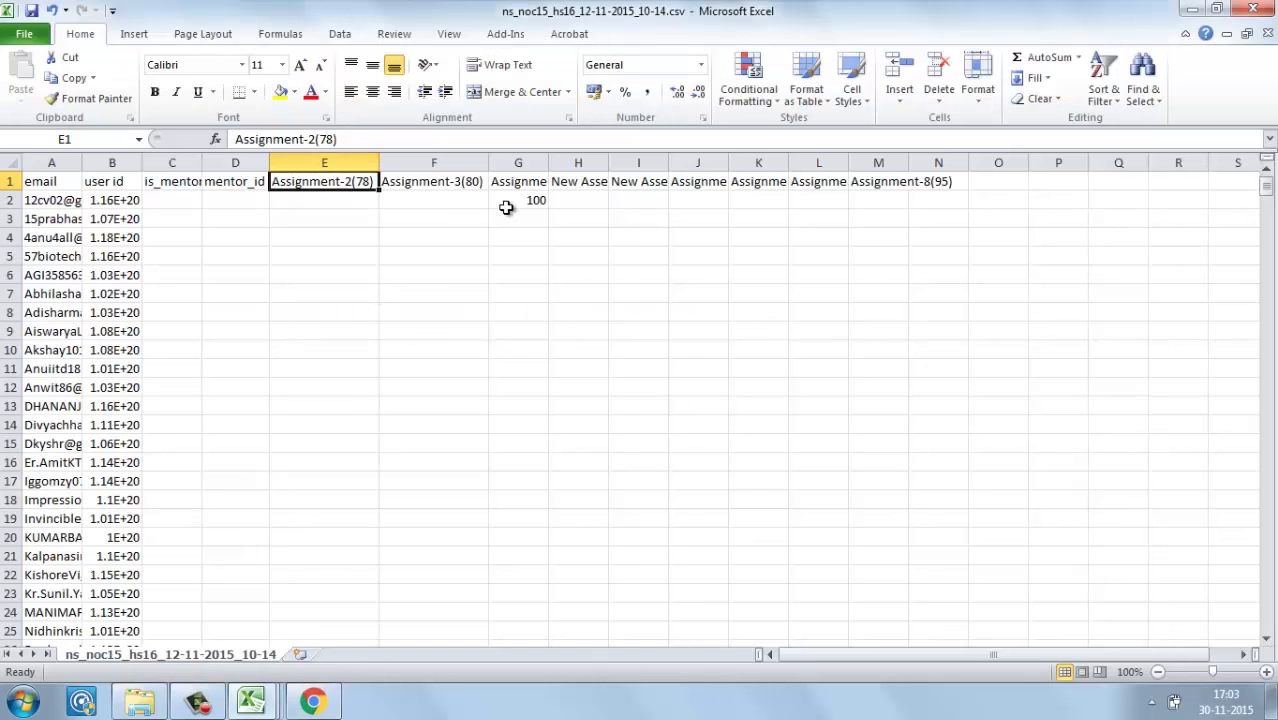
{"action": "left_click", "coordinate": [472, 181]}
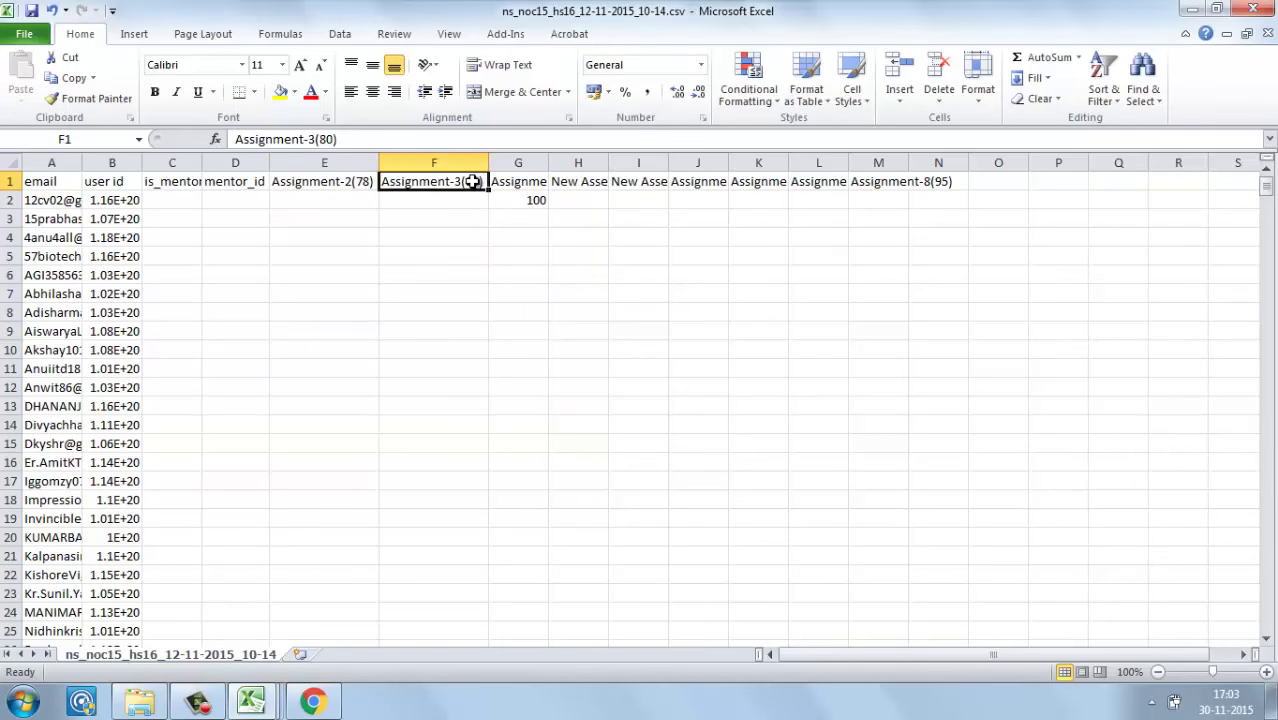
{"action": "left_click", "coordinate": [537, 177]}
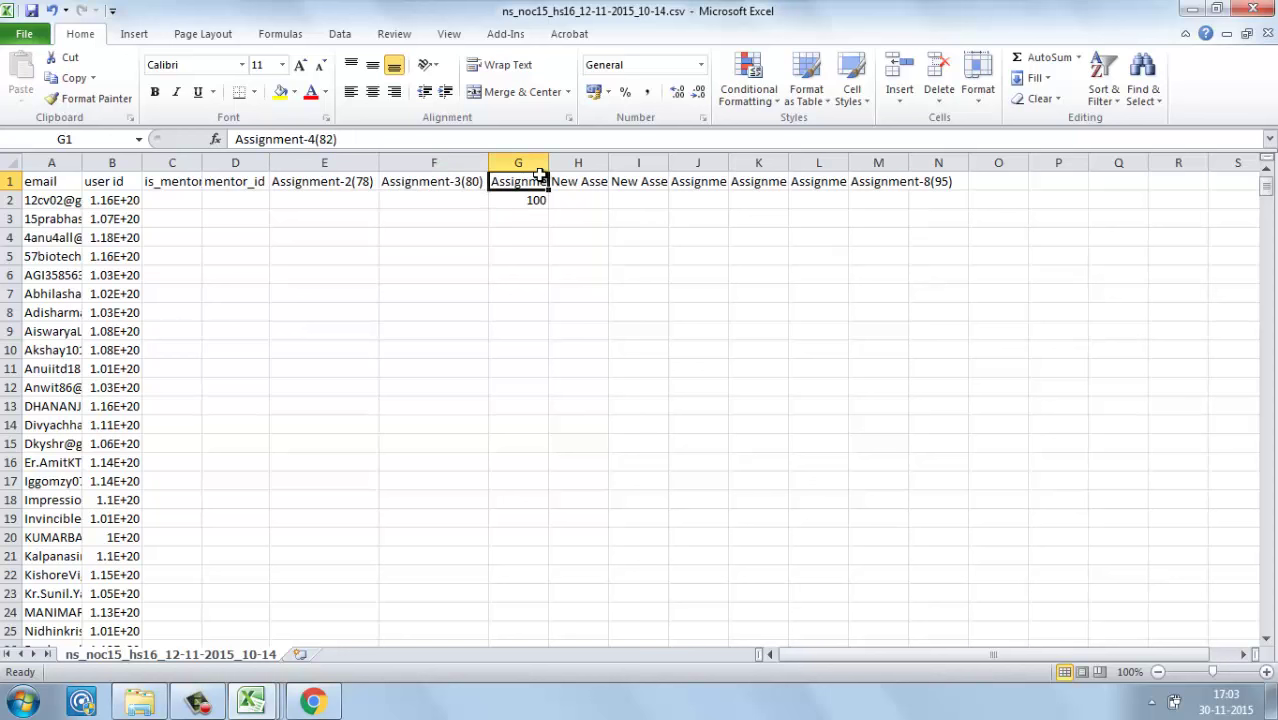
{"action": "key", "text": "Right"}
{"action": "key", "text": "Right"}
{"action": "left_click", "coordinate": [577, 162]}
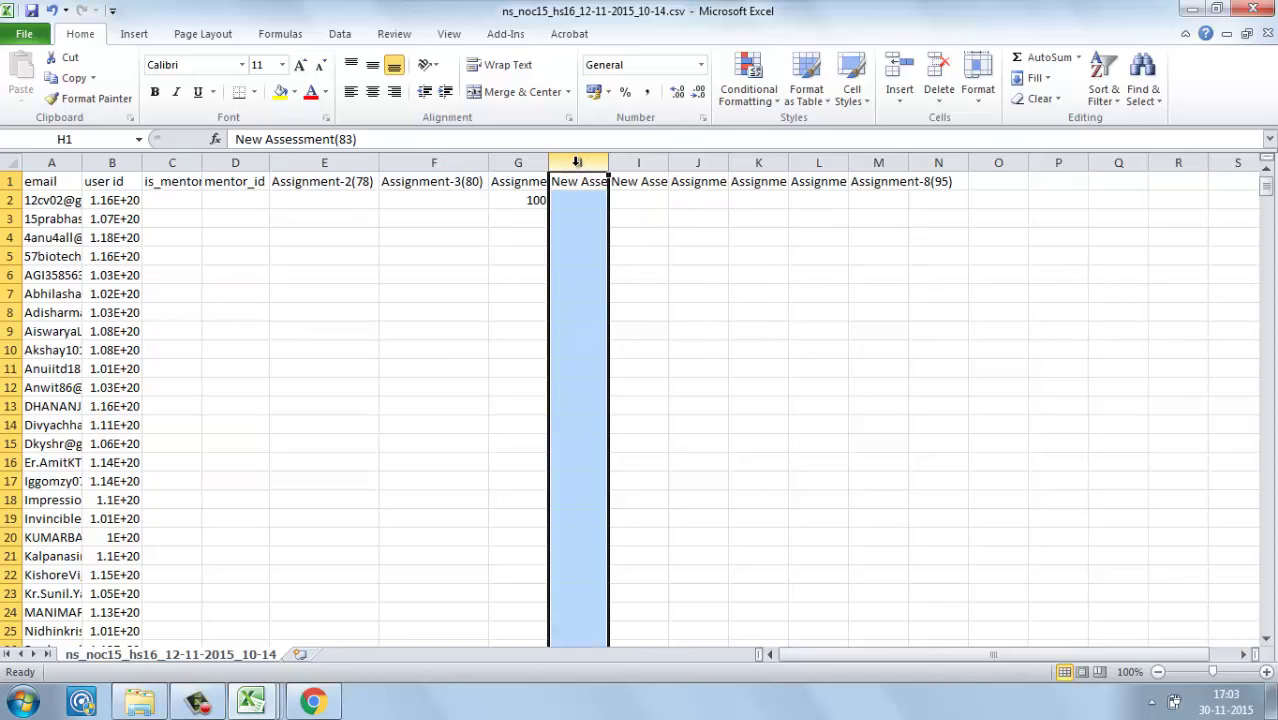
{"action": "double_click", "coordinate": [608, 162]}
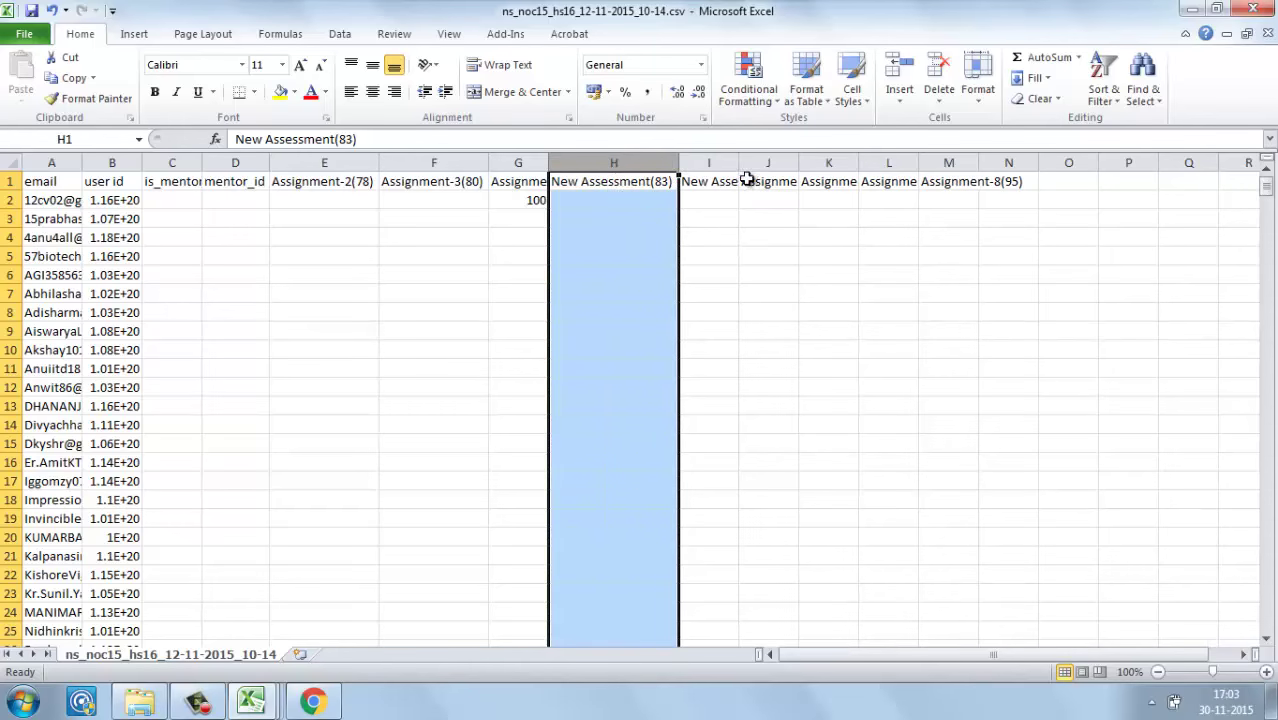
Step: Delete the two New Assessment columns H and I from the score CSV
{"action": "key", "text": "alt+Tab"}
{"action": "left_click", "coordinate": [162, 487]}
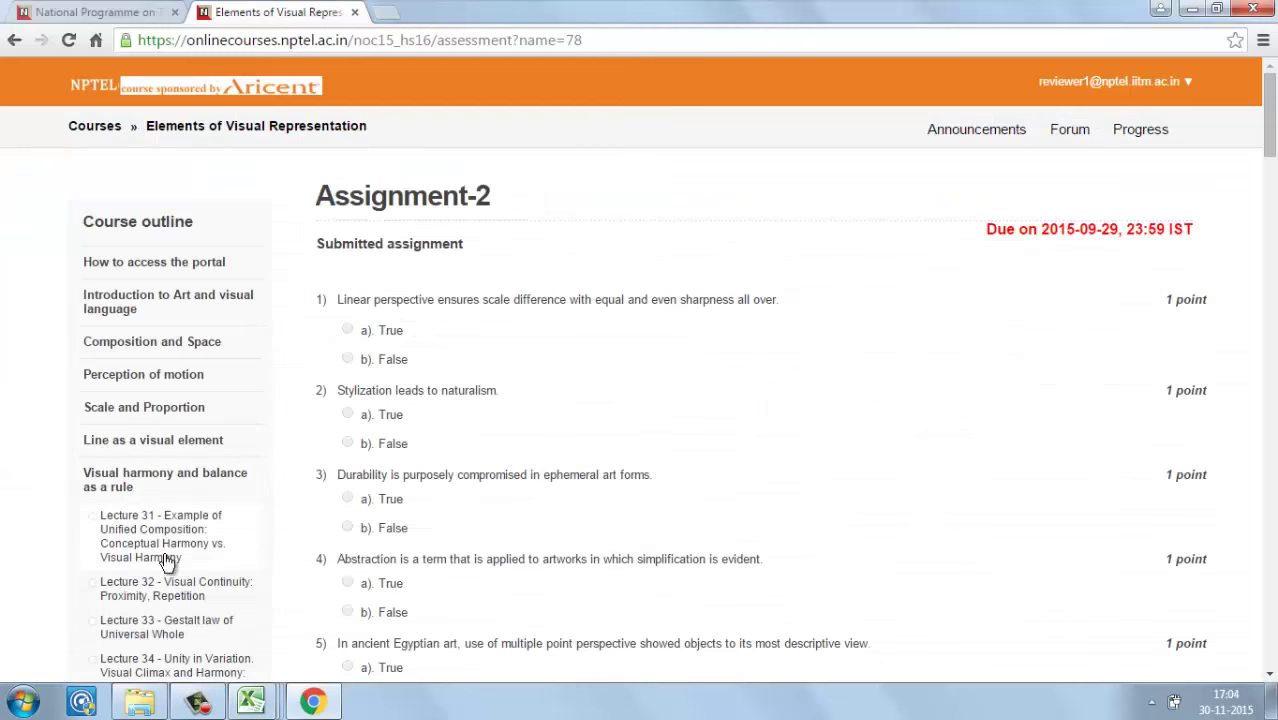
{"action": "key", "text": "alt+Tab"}
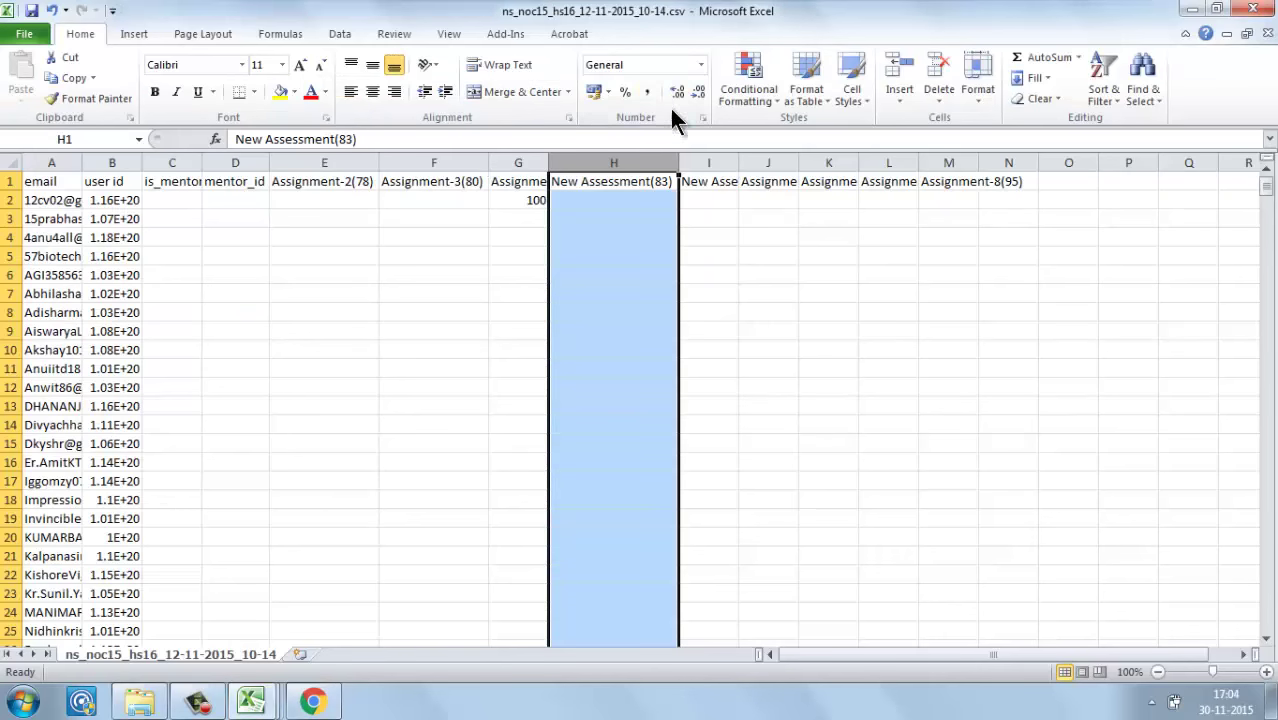
{"action": "left_click", "coordinate": [718, 157], "text": "shift"}
{"action": "right_click", "coordinate": [716, 167]}
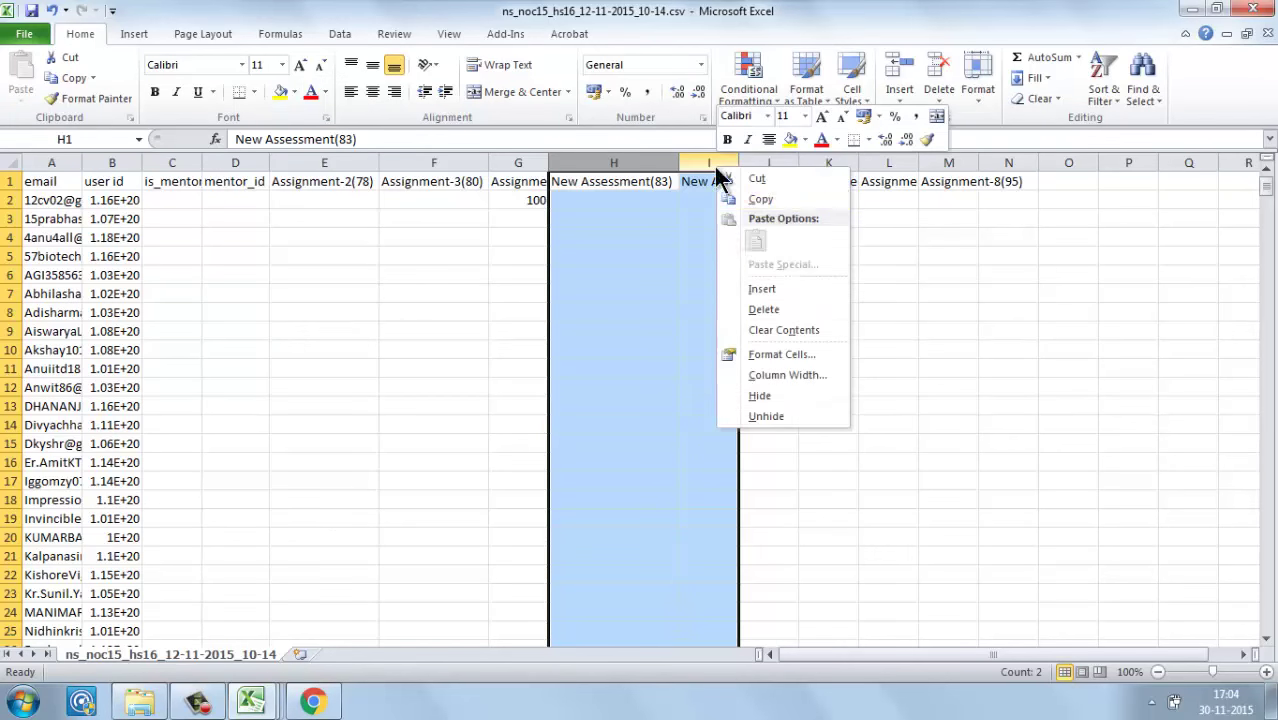
{"action": "left_click", "coordinate": [740, 310]}
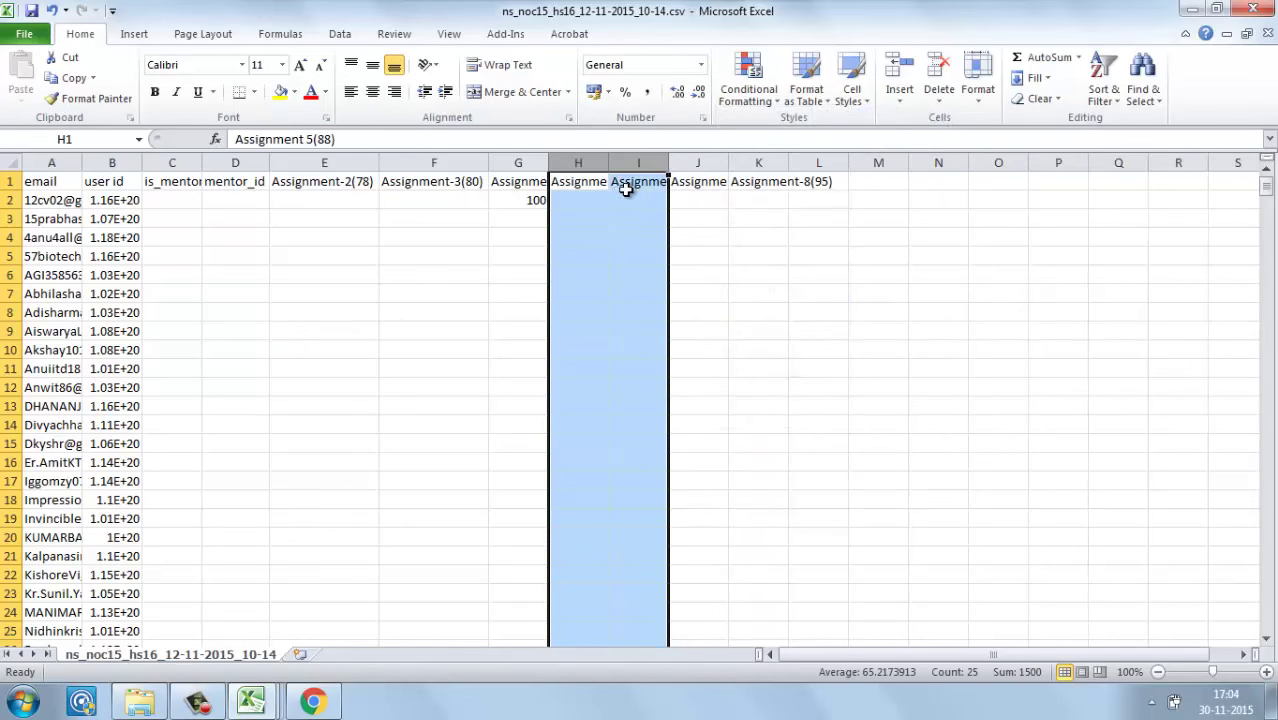
Step: Review the remaining assignment headers from Assignment-2(78) onward
{"action": "left_click", "coordinate": [610, 185]}
{"action": "key", "text": "Right"}
{"action": "key", "text": "Right"}
{"action": "key", "text": "Right"}
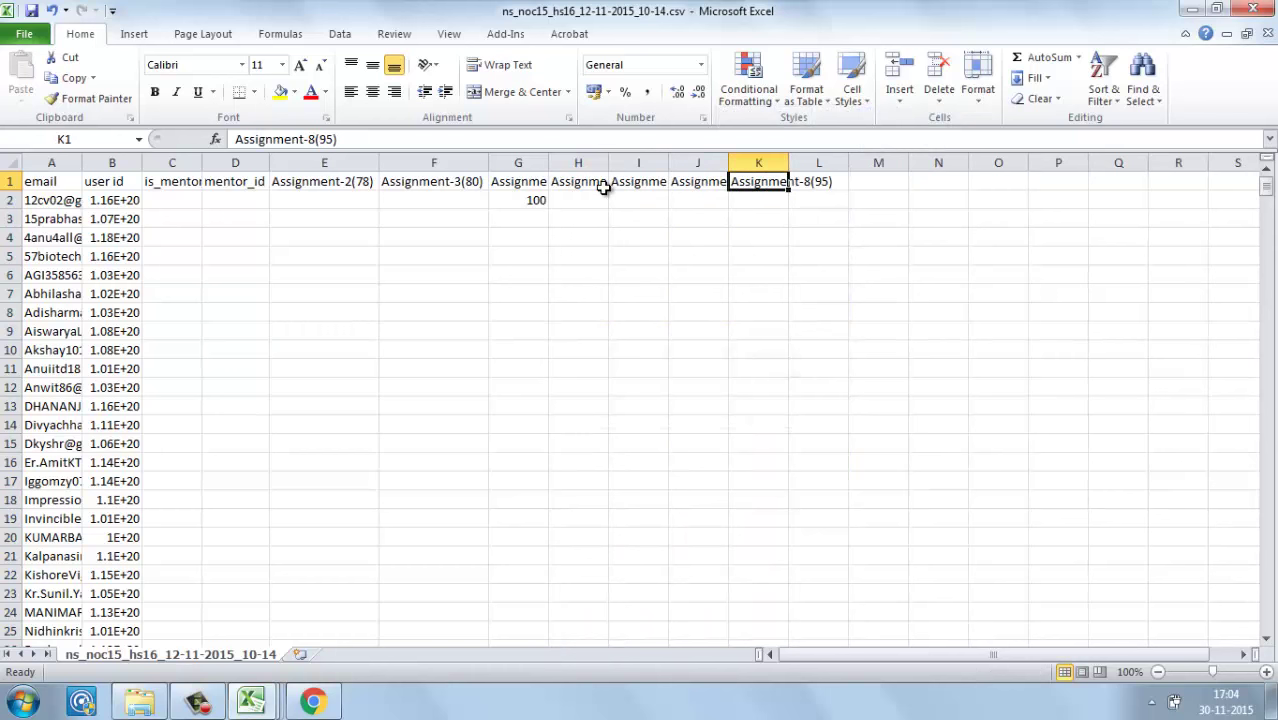
{"action": "left_click", "coordinate": [280, 181]}
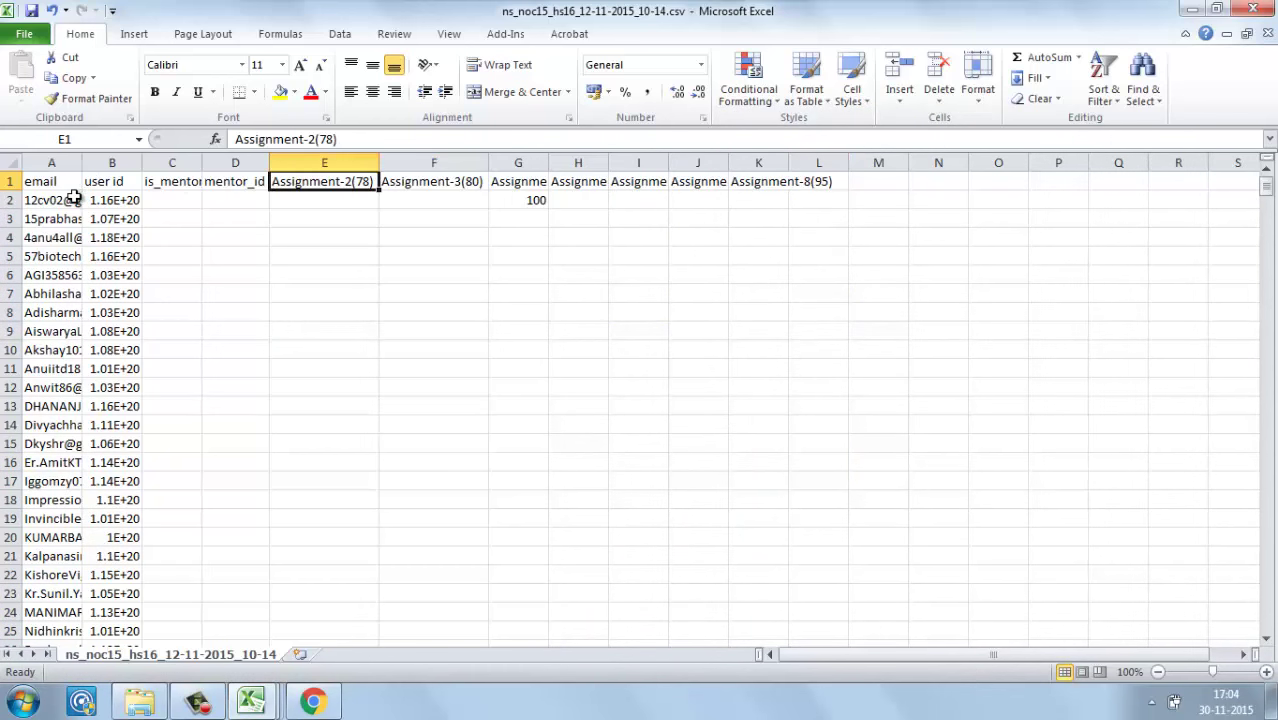
{"action": "key", "text": "alt+Tab"}
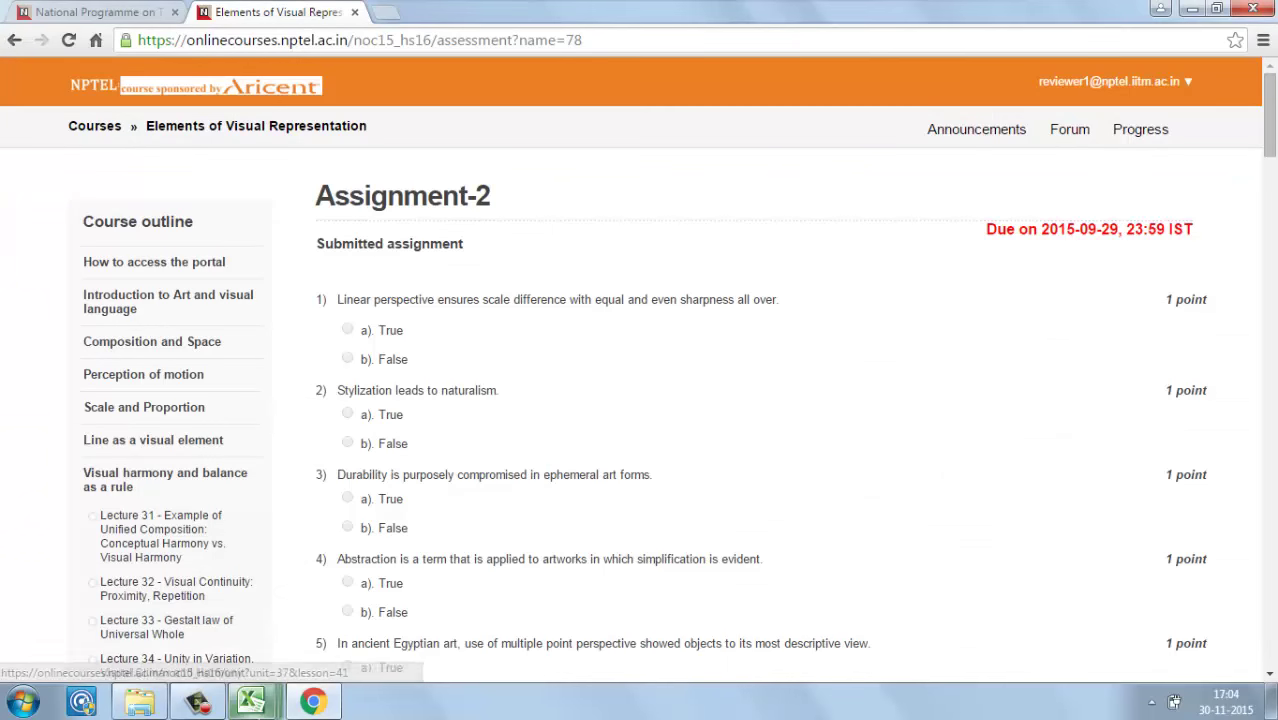
{"action": "mouse_move", "coordinate": [251, 701]}
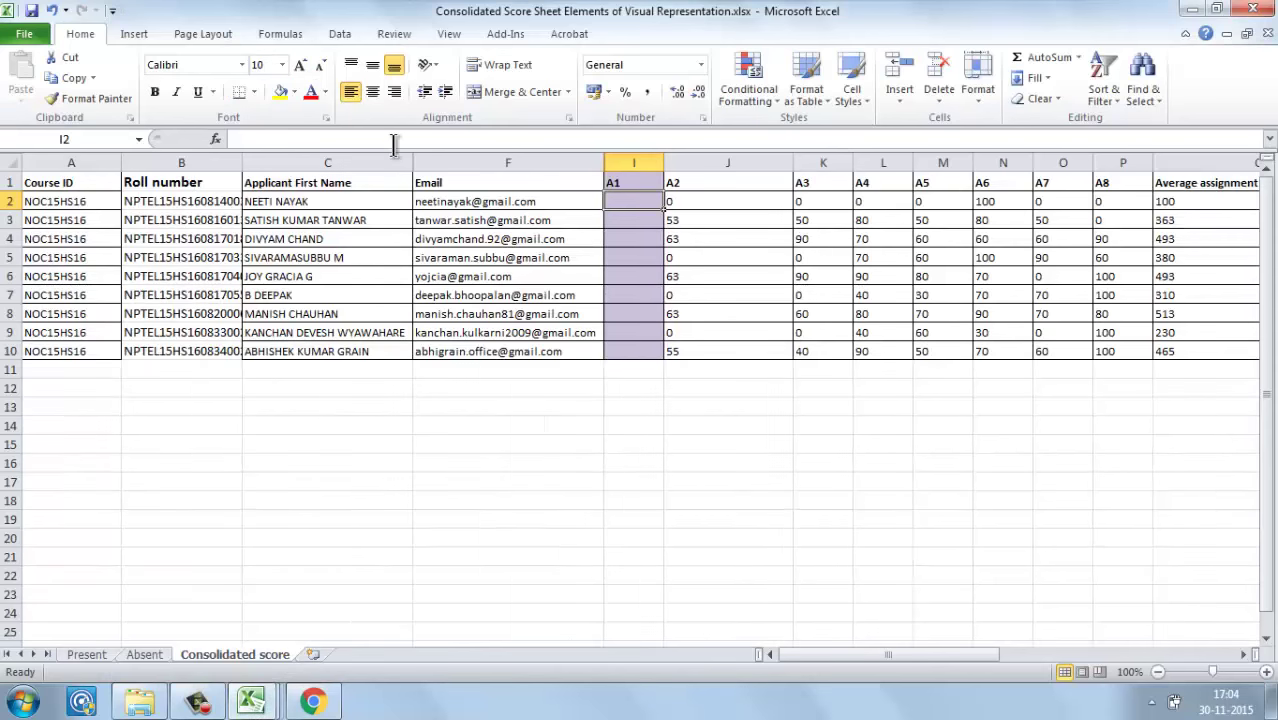
{"action": "left_click", "coordinate": [676, 201]}
{"action": "key", "text": "shift+Right"}
{"action": "key", "text": "shift+Right"}
{"action": "key", "text": "shift+Right"}
{"action": "key", "text": "shift+Right"}
{"action": "key", "text": "shift+Right"}
{"action": "key", "text": "shift+Right"}
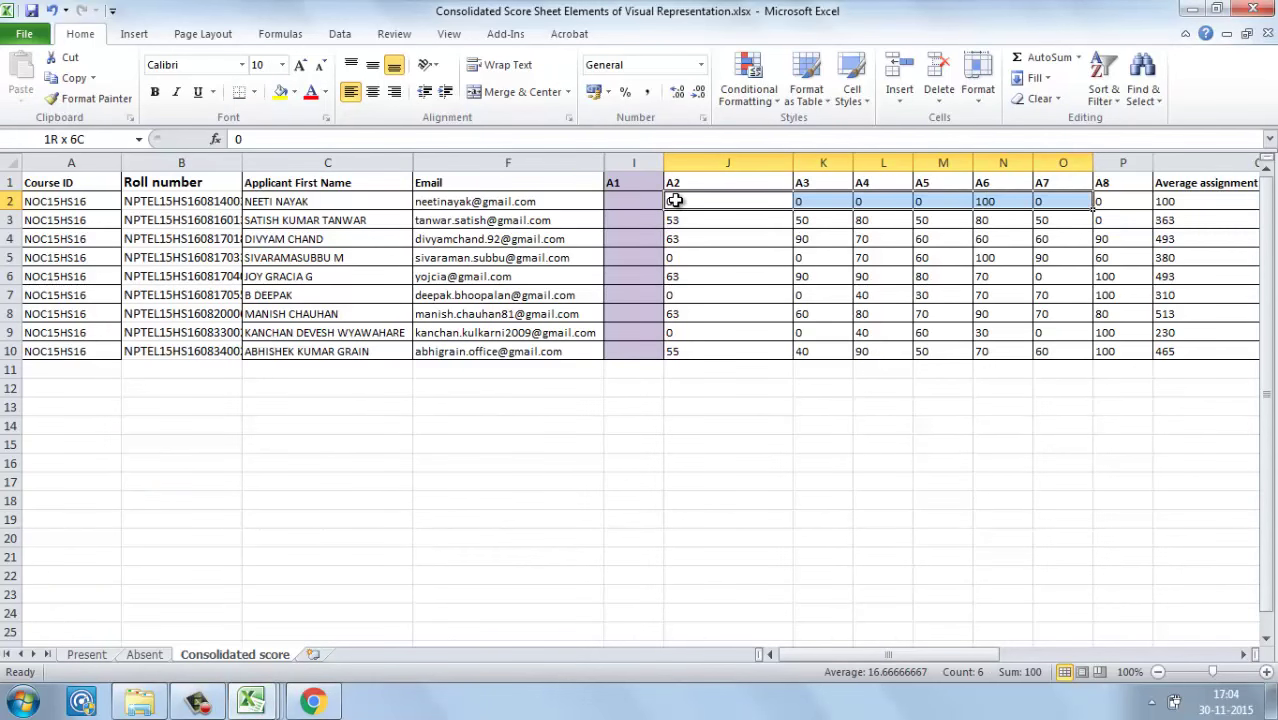
{"action": "key", "text": "Right"}
{"action": "key", "text": "Right"}
{"action": "key", "text": "Right"}
{"action": "key", "text": "Right"}
{"action": "key", "text": "Right"}
{"action": "key", "text": "Right"}
{"action": "key", "text": "Right"}
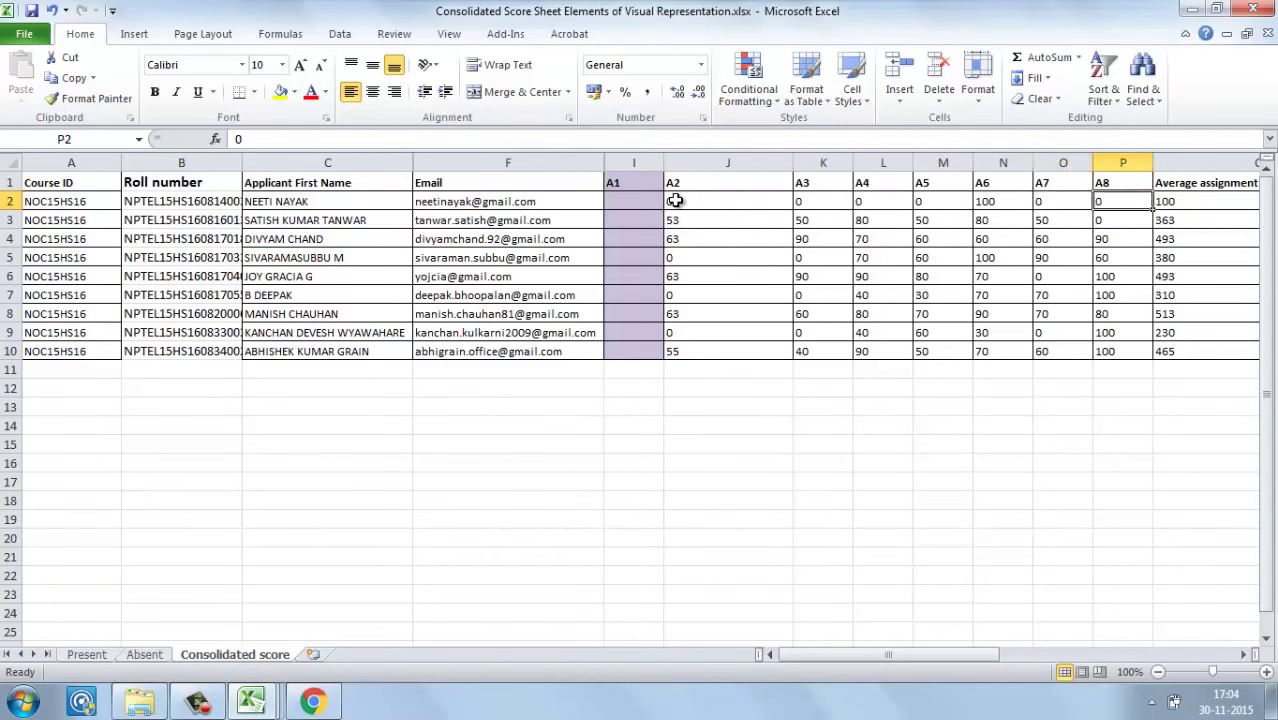
{"action": "key", "text": "Right"}
{"action": "key", "text": "Left"}
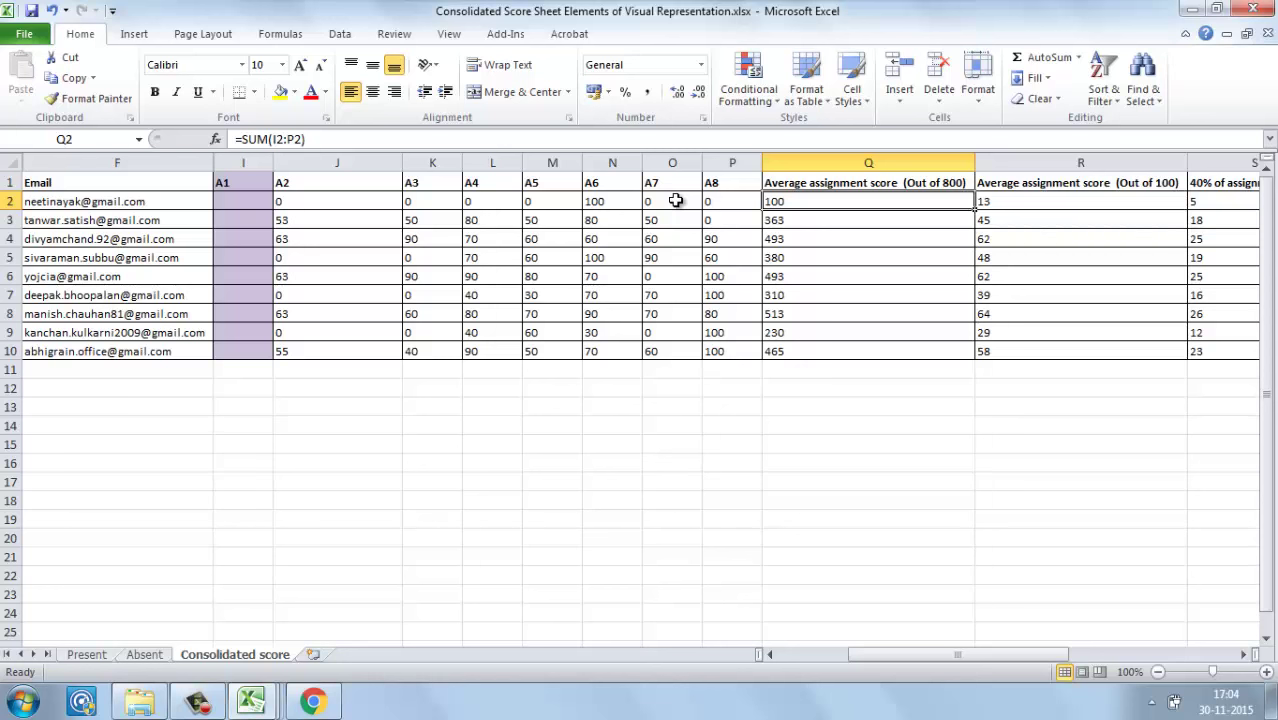
{"action": "left_click", "coordinate": [903, 183]}
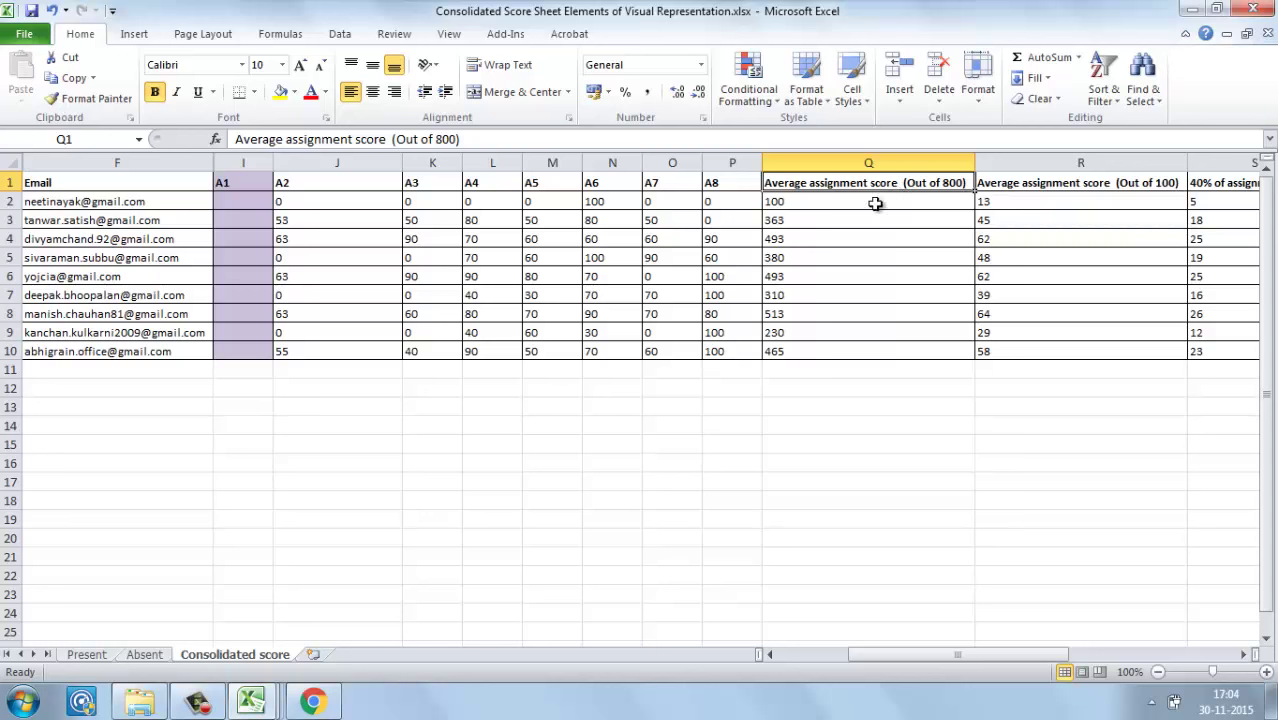
{"action": "left_click", "coordinate": [843, 203]}
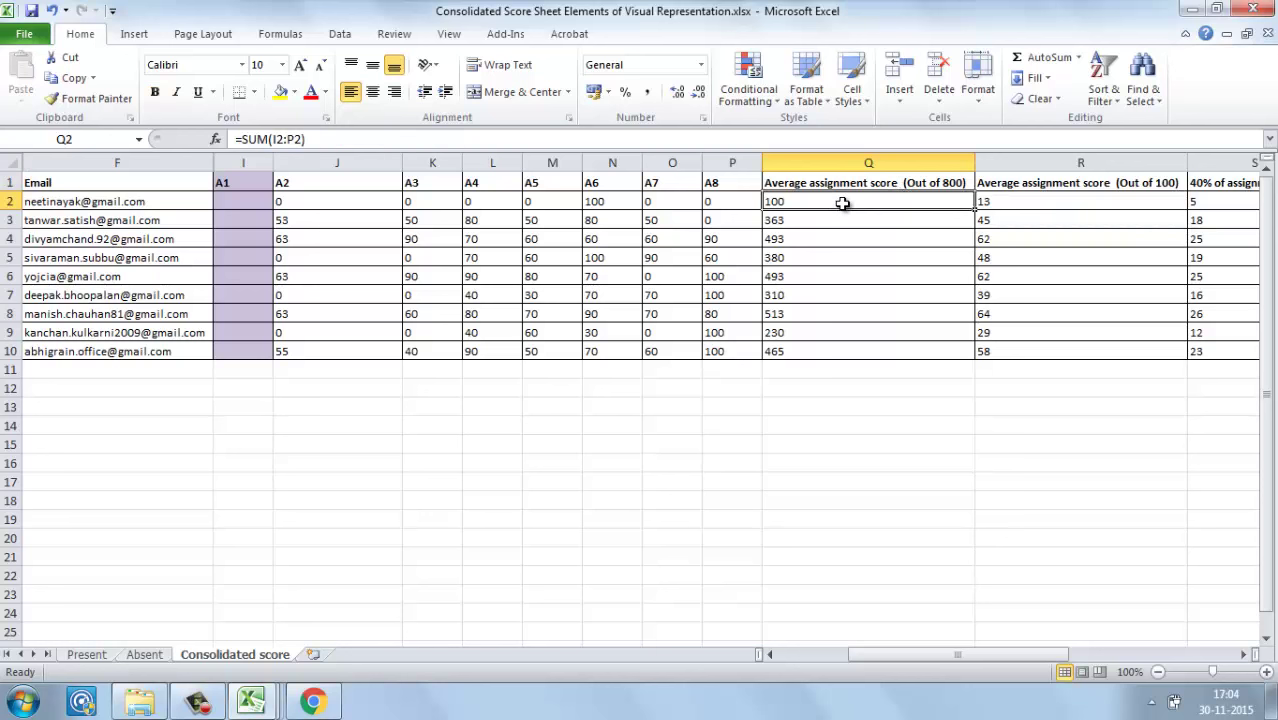
{"action": "double_click", "coordinate": [843, 203]}
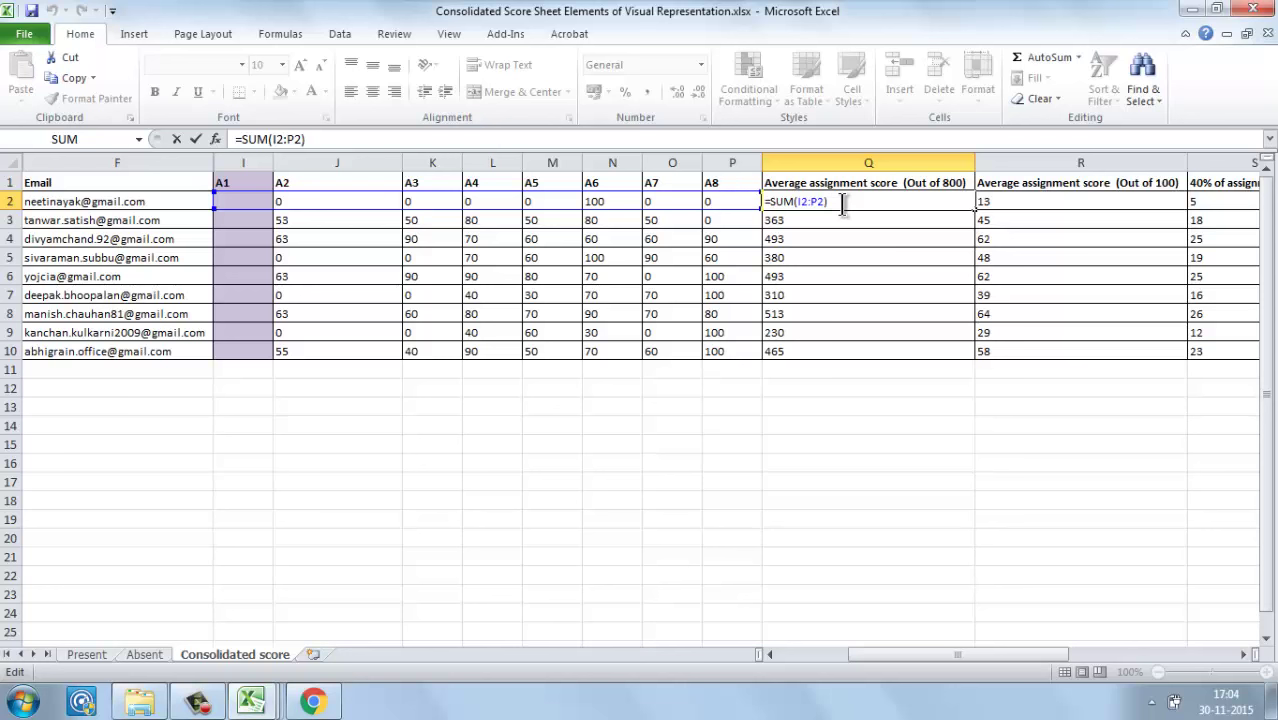
{"action": "key", "text": "Escape"}
{"action": "key", "text": "Right"}
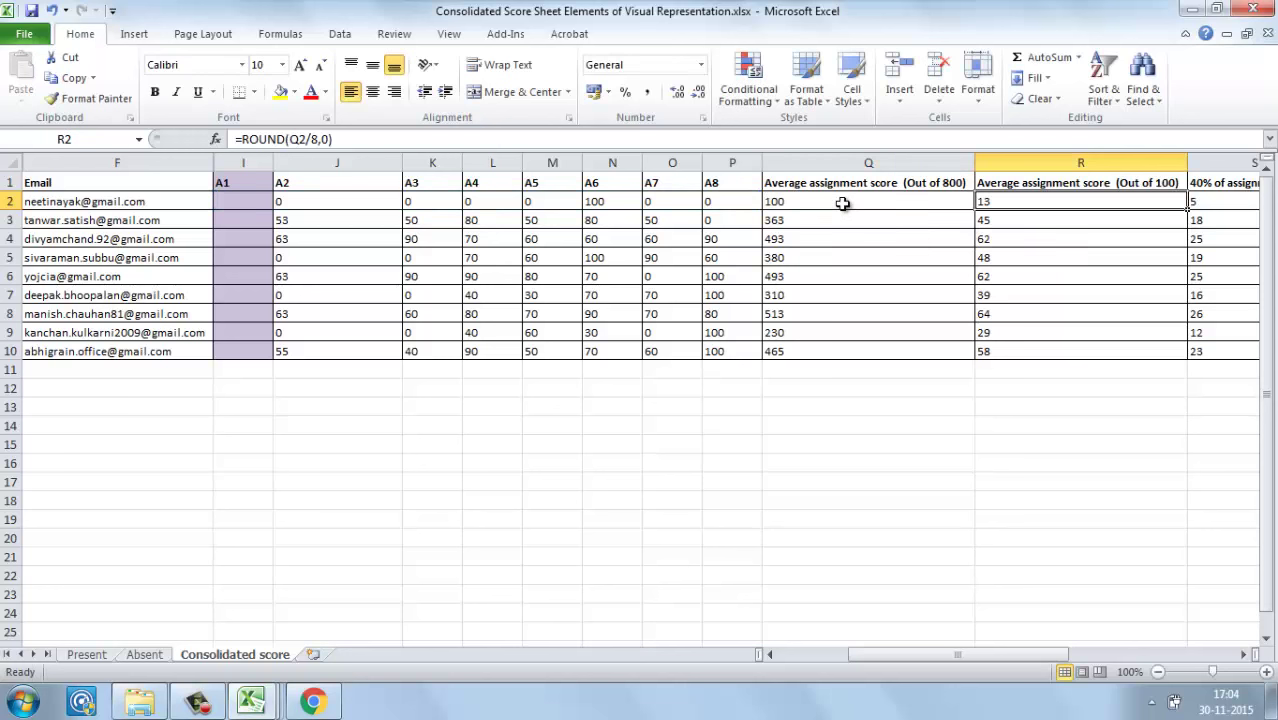
{"action": "double_click", "coordinate": [1022, 203]}
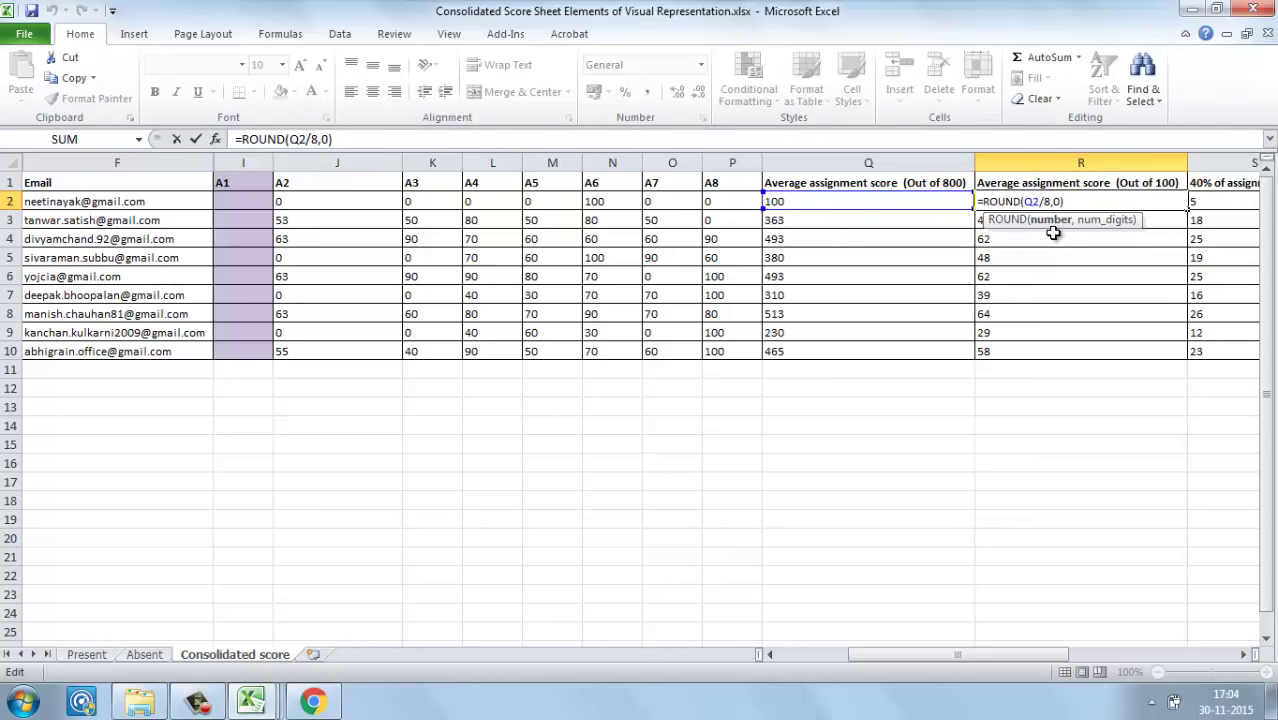
{"action": "key", "text": "Escape"}
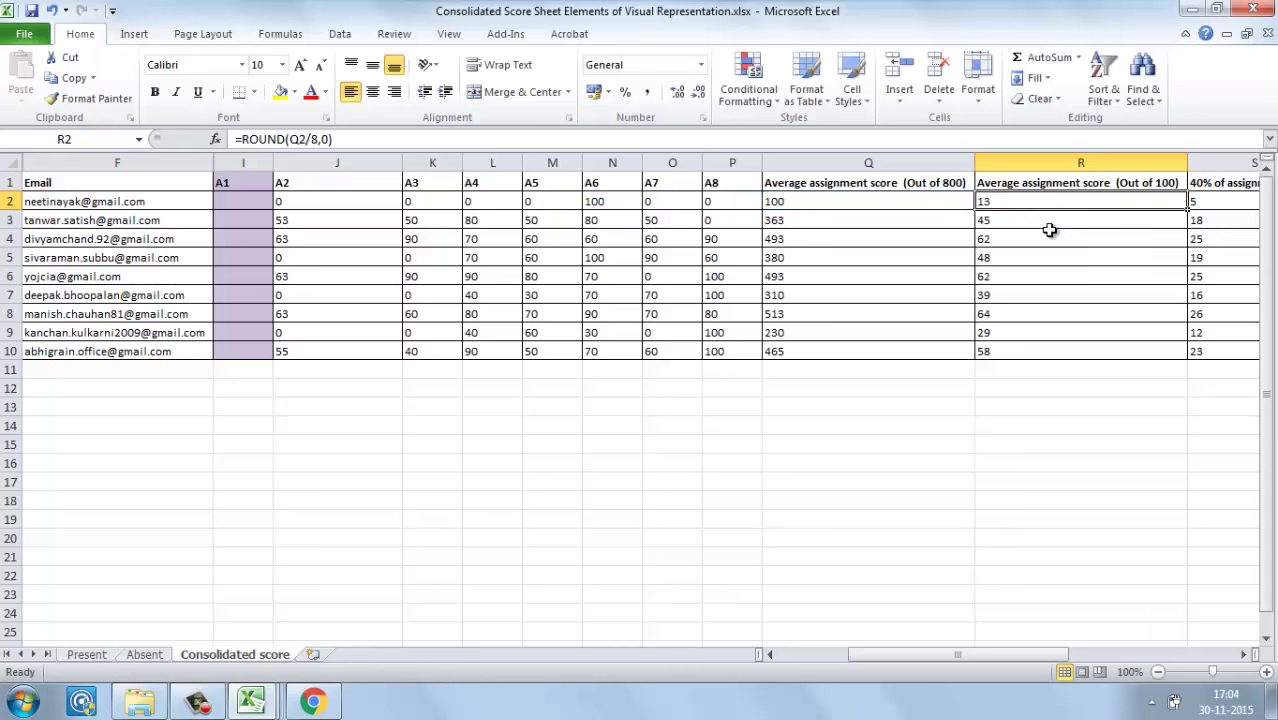
{"action": "key", "text": "Right"}
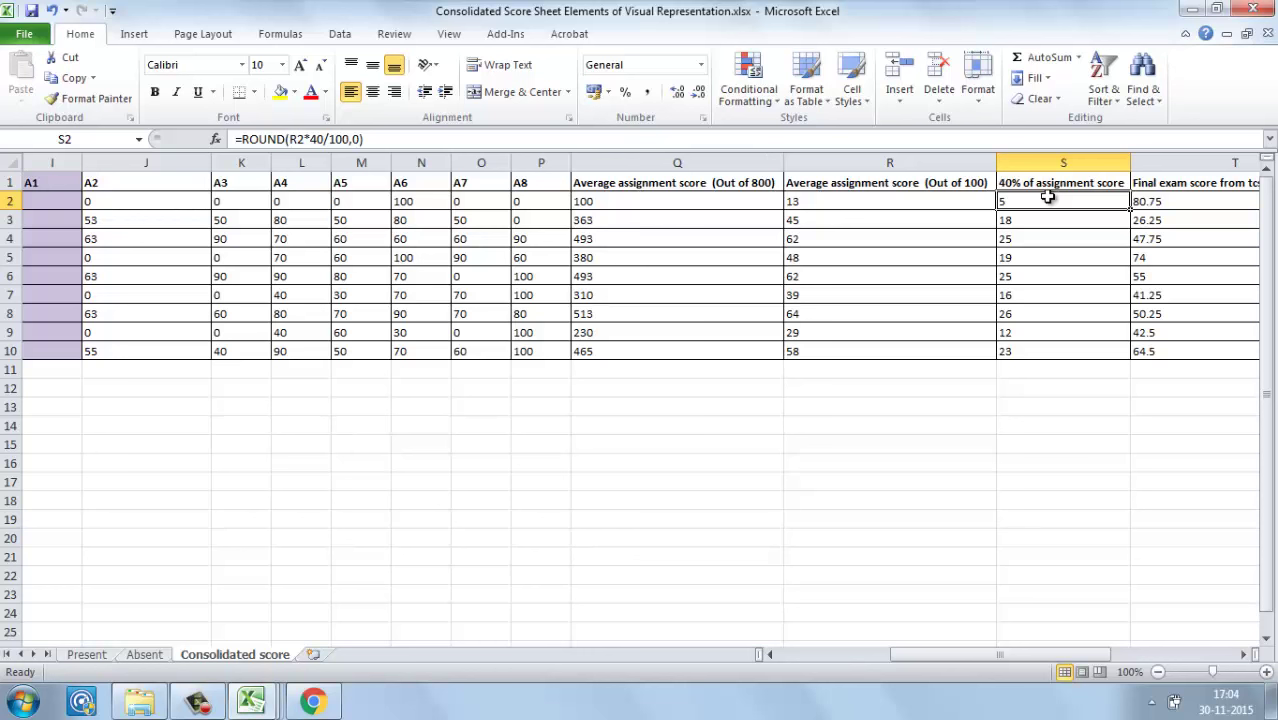
{"action": "left_click", "coordinate": [780, 190]}
{"action": "left_click", "coordinate": [786, 196]}
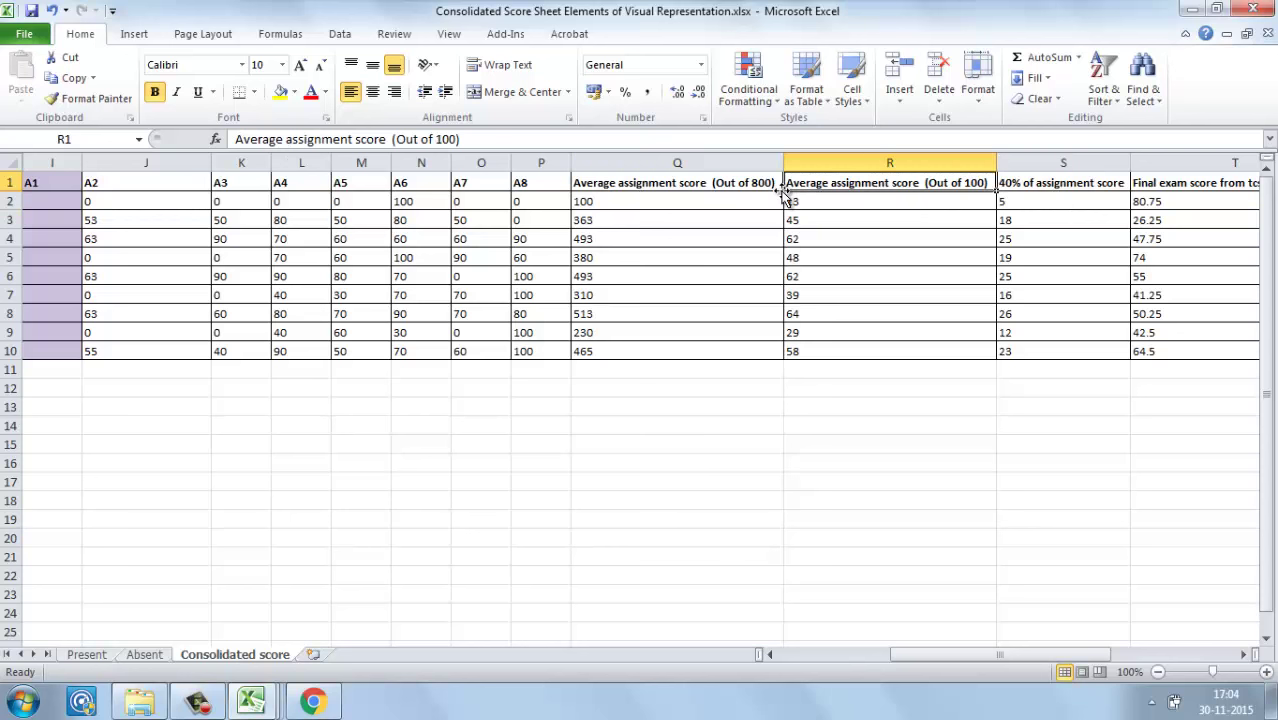
{"action": "key", "text": "Left"}
{"action": "key", "text": "Right"}
{"action": "key", "text": "Right"}
{"action": "key", "text": "Right"}
{"action": "key", "text": "Left"}
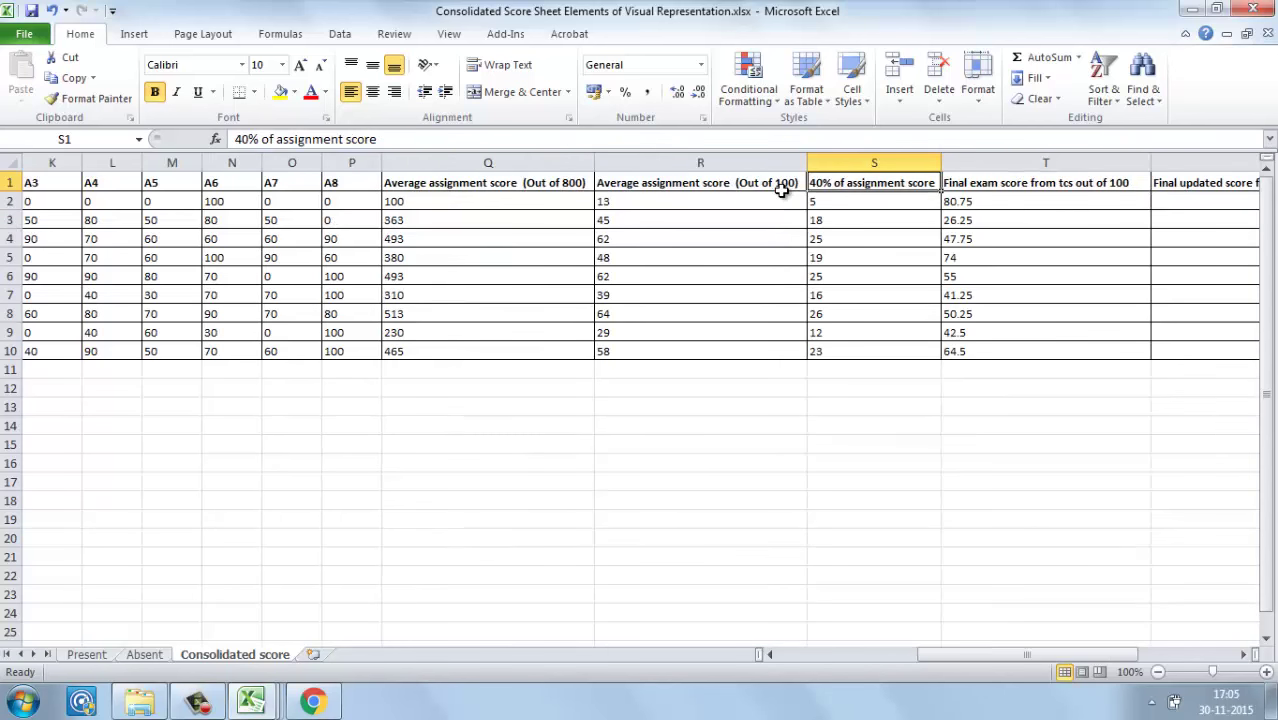
{"action": "key", "text": "Right"}
{"action": "key", "text": "Right"}
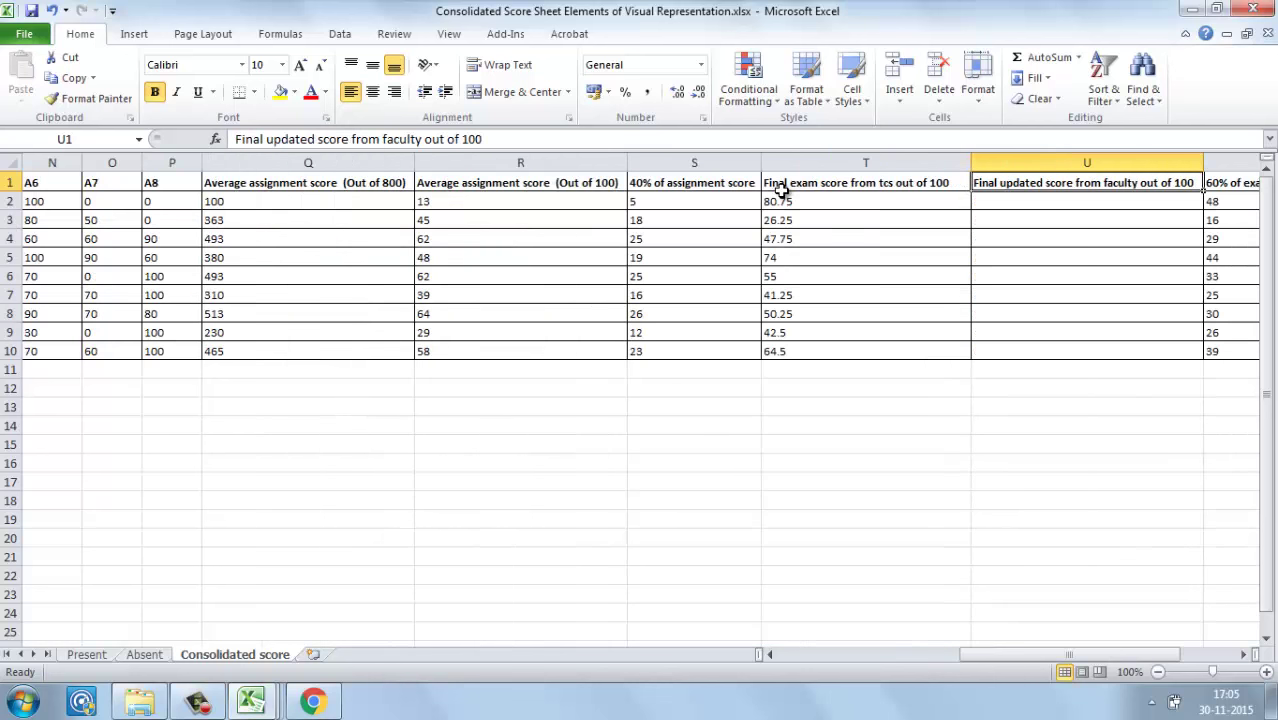
{"action": "key", "text": "Right"}
{"action": "key", "text": "Left"}
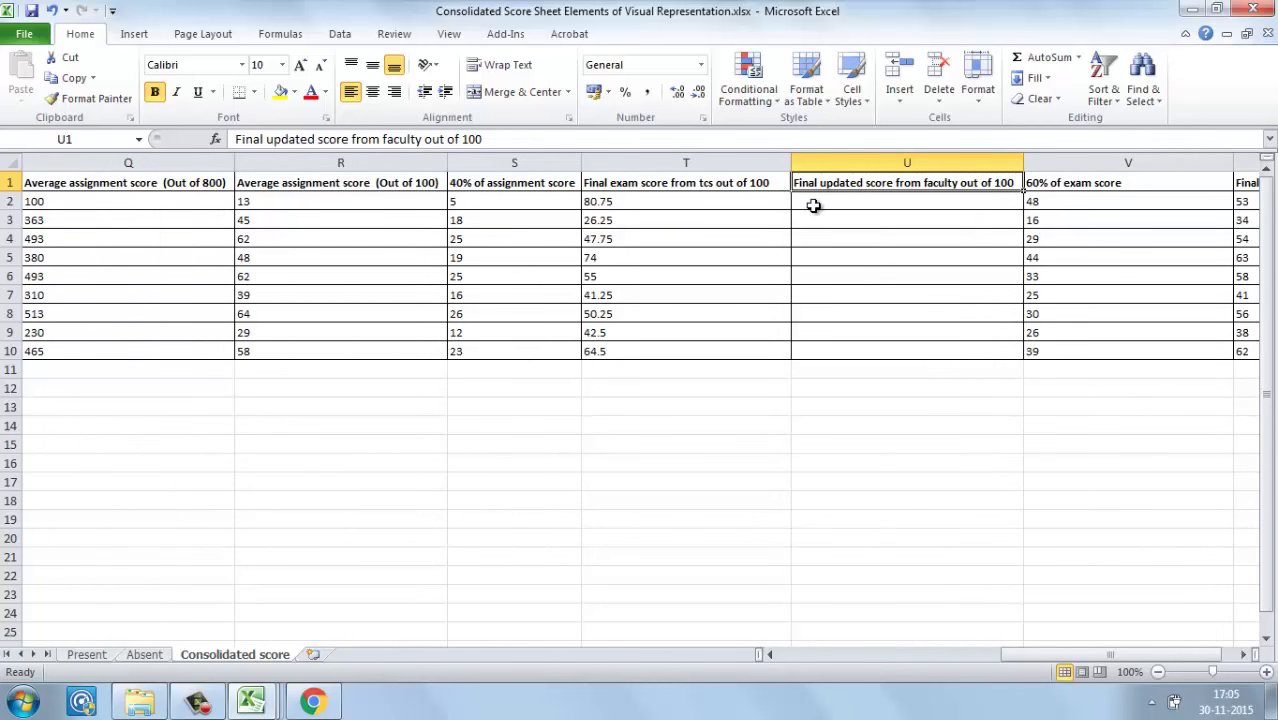
{"action": "left_click", "coordinate": [813, 205]}
{"action": "key", "text": "Right"}
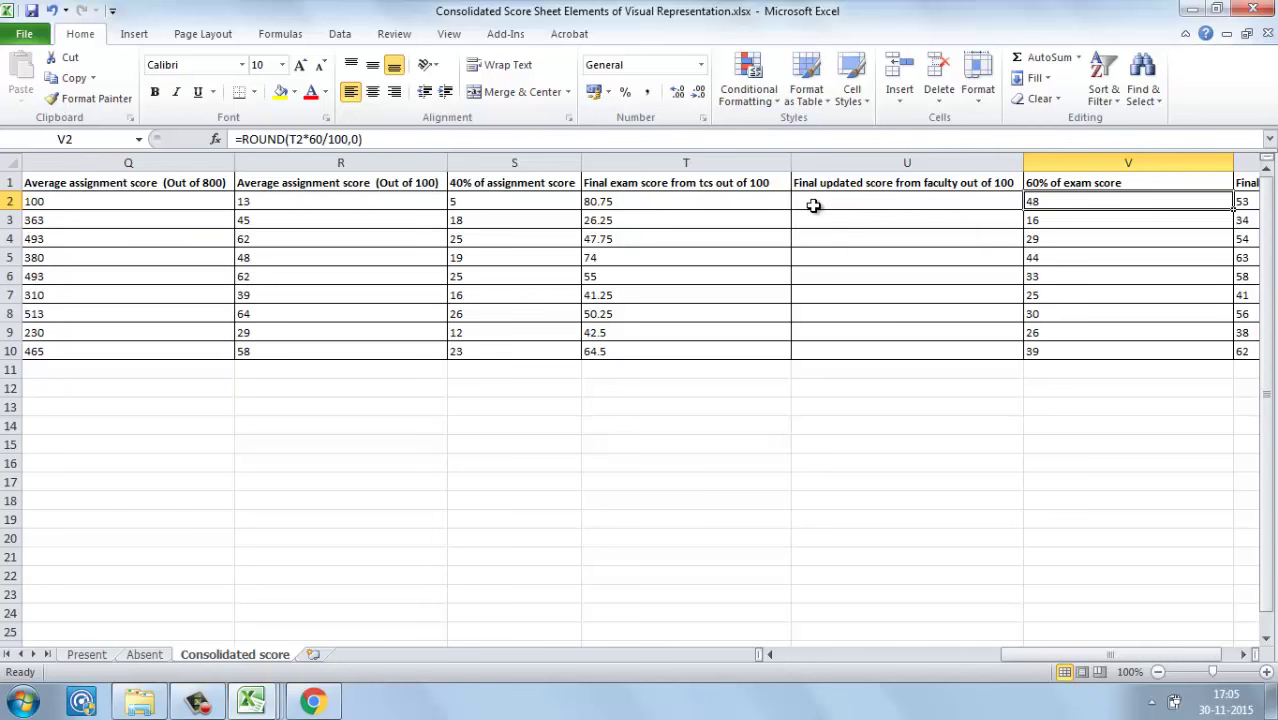
{"action": "key", "text": "Right"}
{"action": "left_click", "coordinate": [838, 201]}
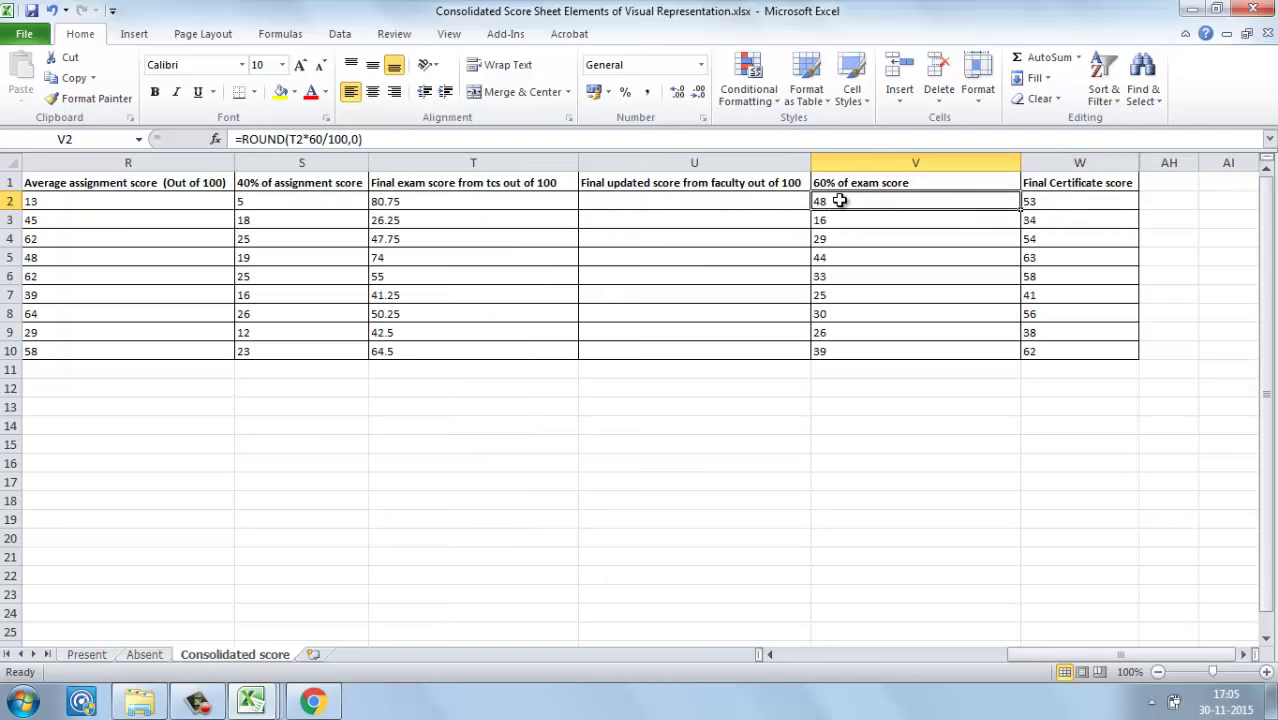
{"action": "double_click", "coordinate": [840, 201]}
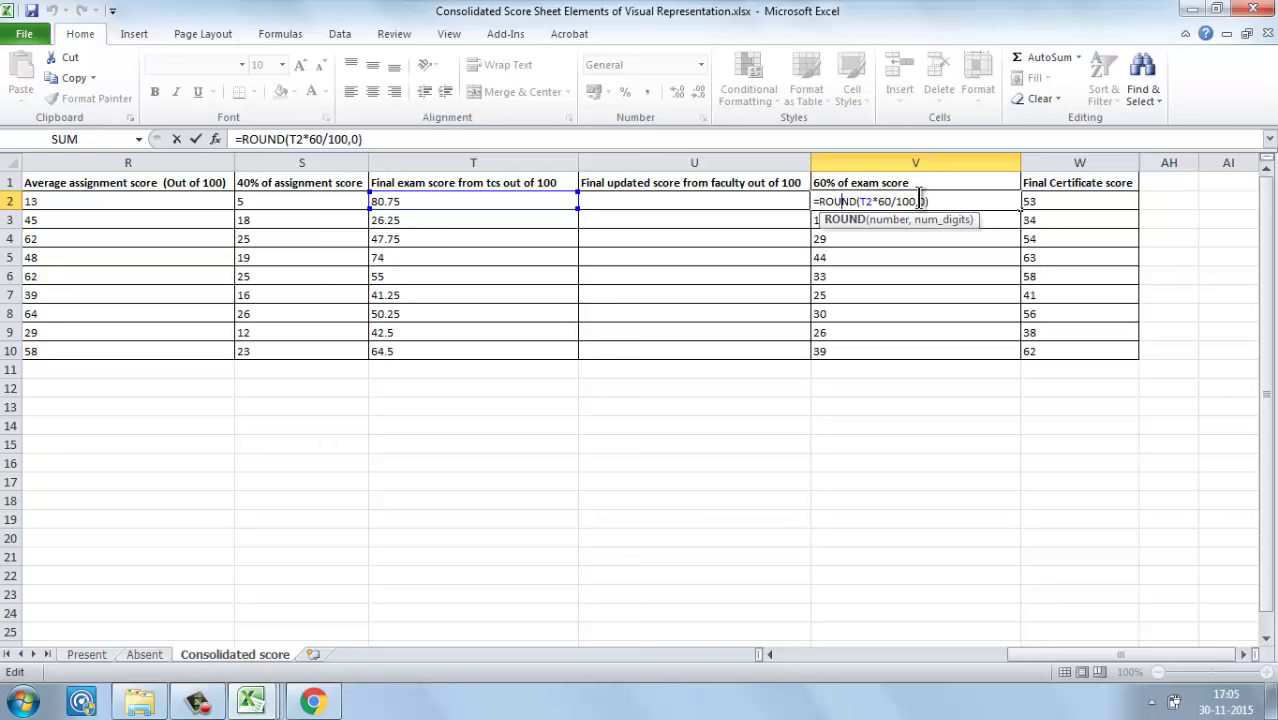
{"action": "key", "text": "Escape"}
{"action": "key", "text": "Right"}
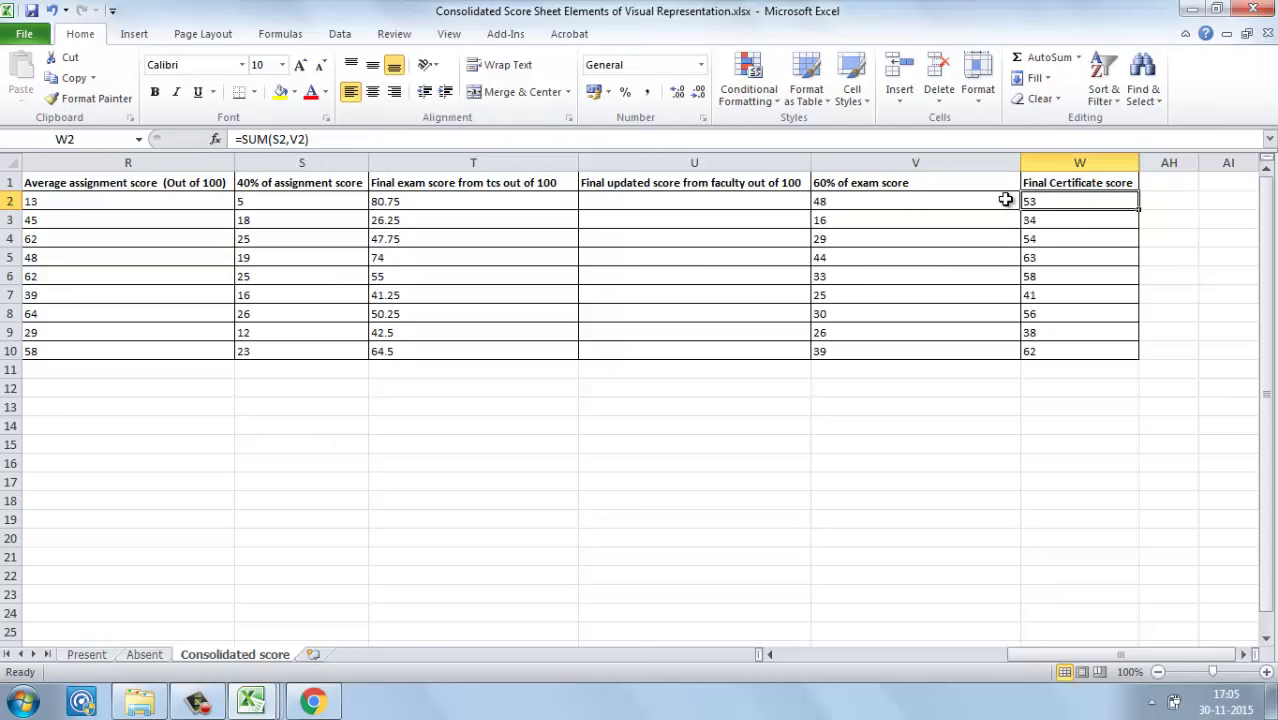
{"action": "double_click", "coordinate": [1052, 201]}
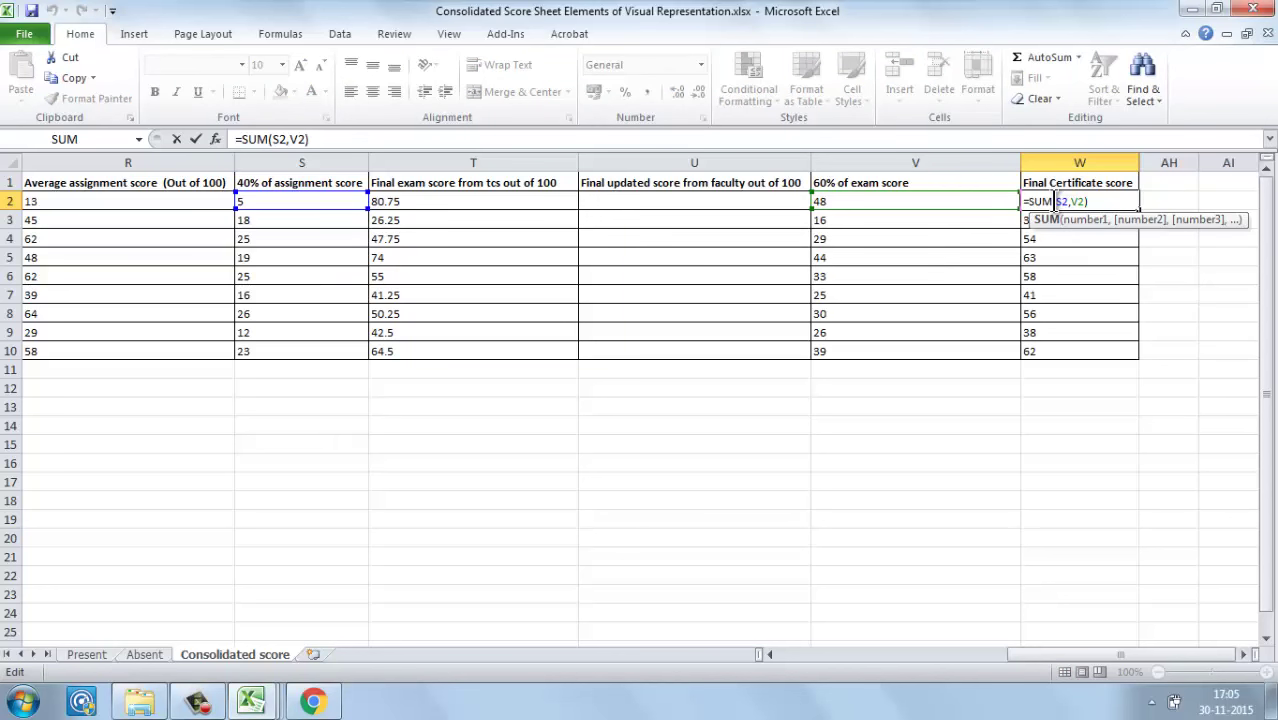
{"action": "key", "text": "Escape"}
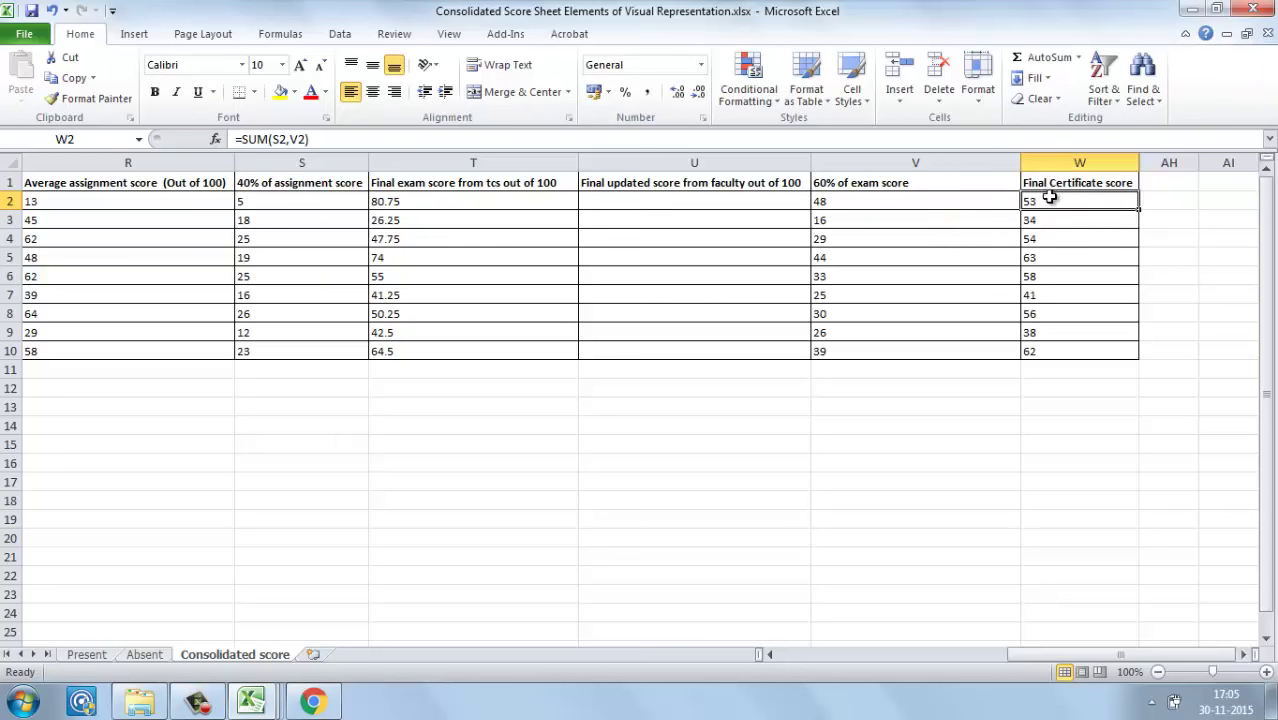
{"action": "left_click", "coordinate": [643, 209]}
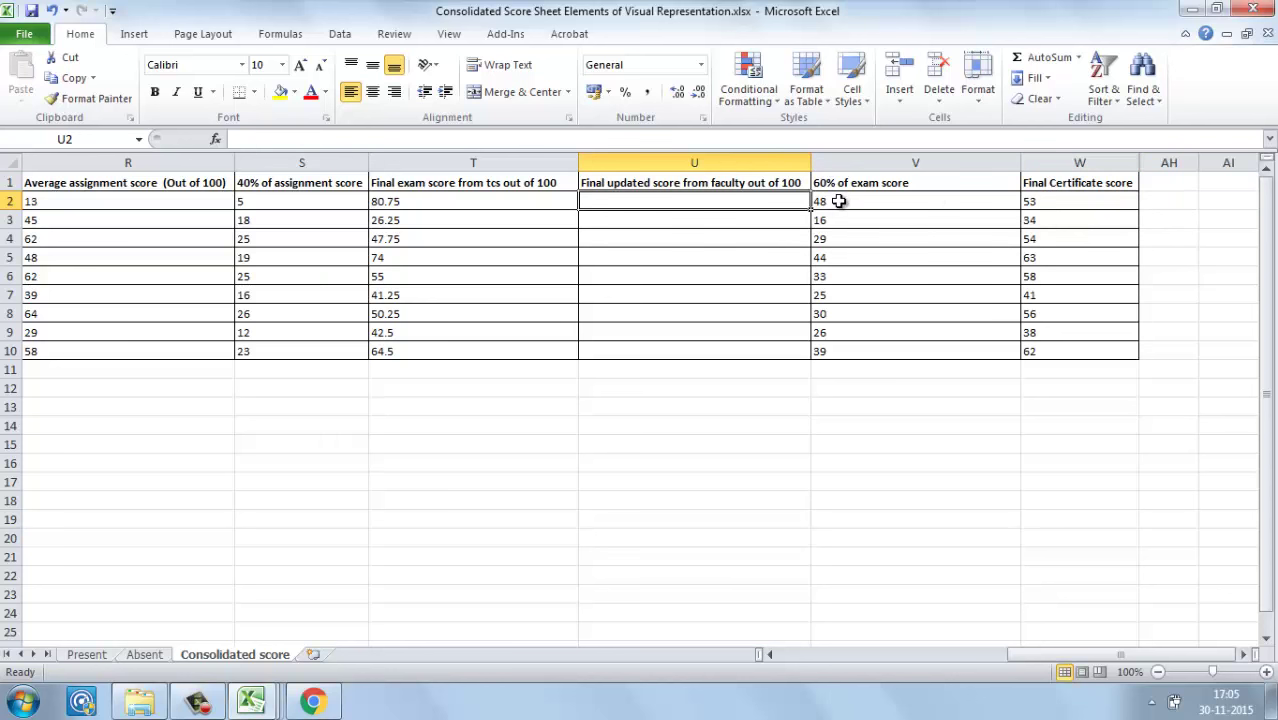
{"action": "left_click", "coordinate": [838, 201]}
{"action": "key", "text": "Left"}
{"action": "key", "text": "Left"}
{"action": "key", "text": "Left"}
{"action": "key", "text": "Left"}
{"action": "key", "text": "Left"}
{"action": "key", "text": "Left"}
{"action": "key", "text": "Left"}
{"action": "key", "text": "Left"}
{"action": "key", "text": "Left"}
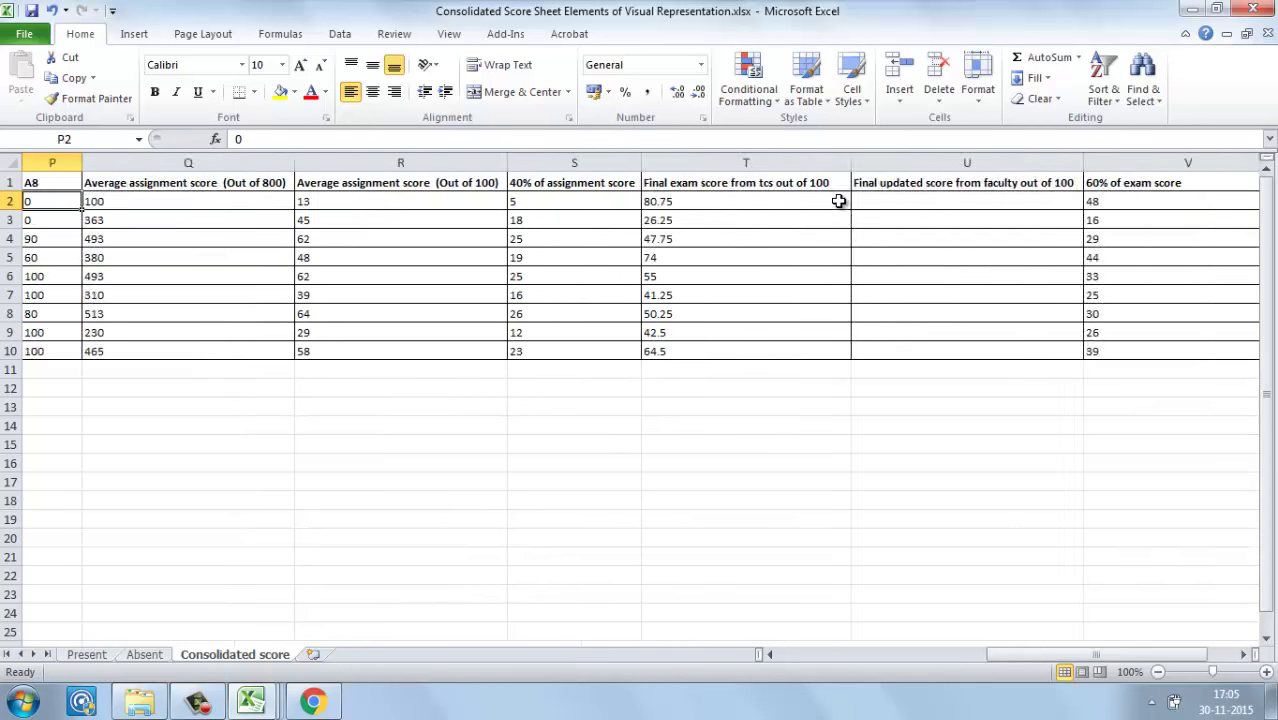
{"action": "key", "text": "Left"}
{"action": "key", "text": "Left"}
{"action": "key", "text": "Right"}
{"action": "key", "text": "Right"}
{"action": "key", "text": "Right"}
{"action": "key", "text": "Right"}
{"action": "key", "text": "Right"}
{"action": "key", "text": "Right"}
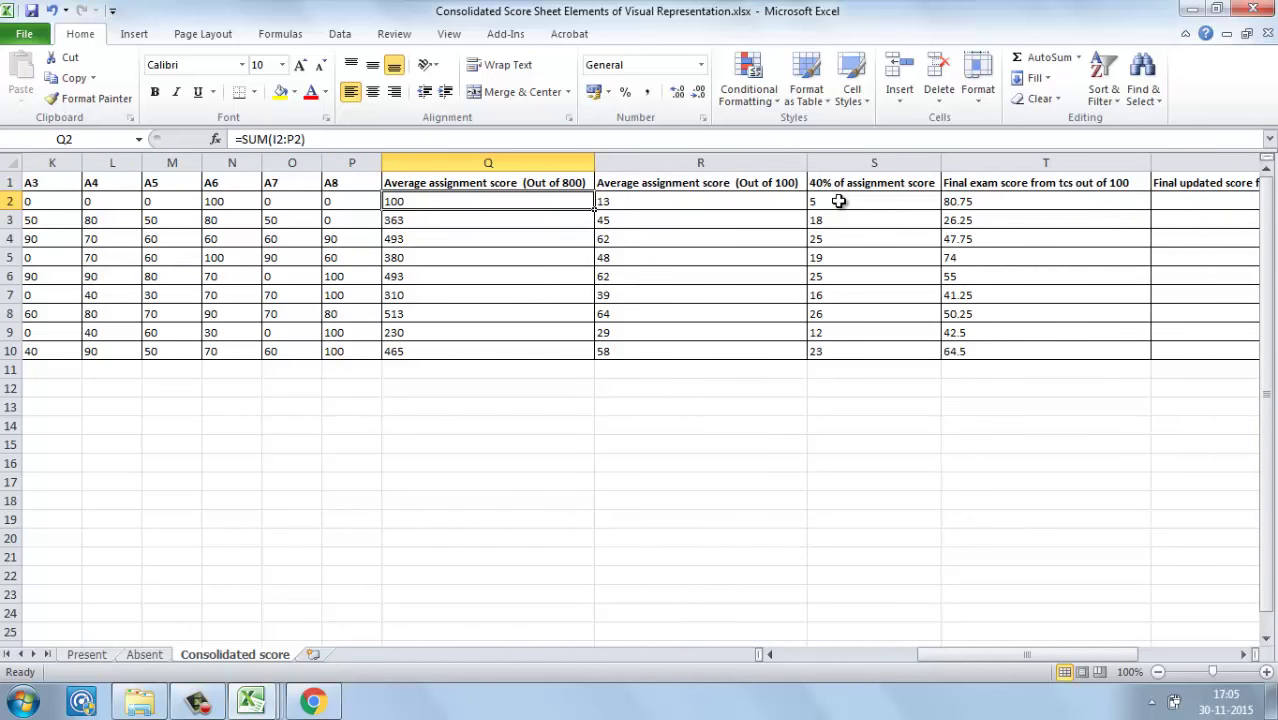
{"action": "key", "text": "Up"}
{"action": "key", "text": "Right"}
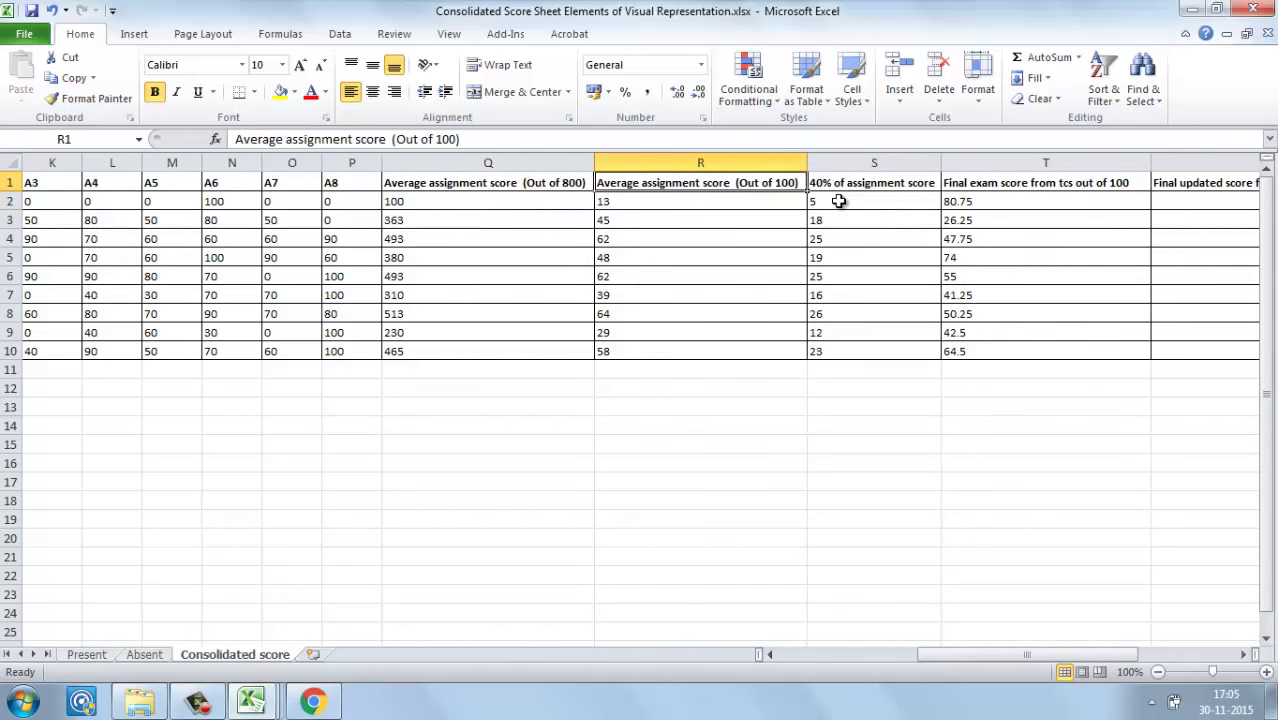
{"action": "key", "text": "Right"}
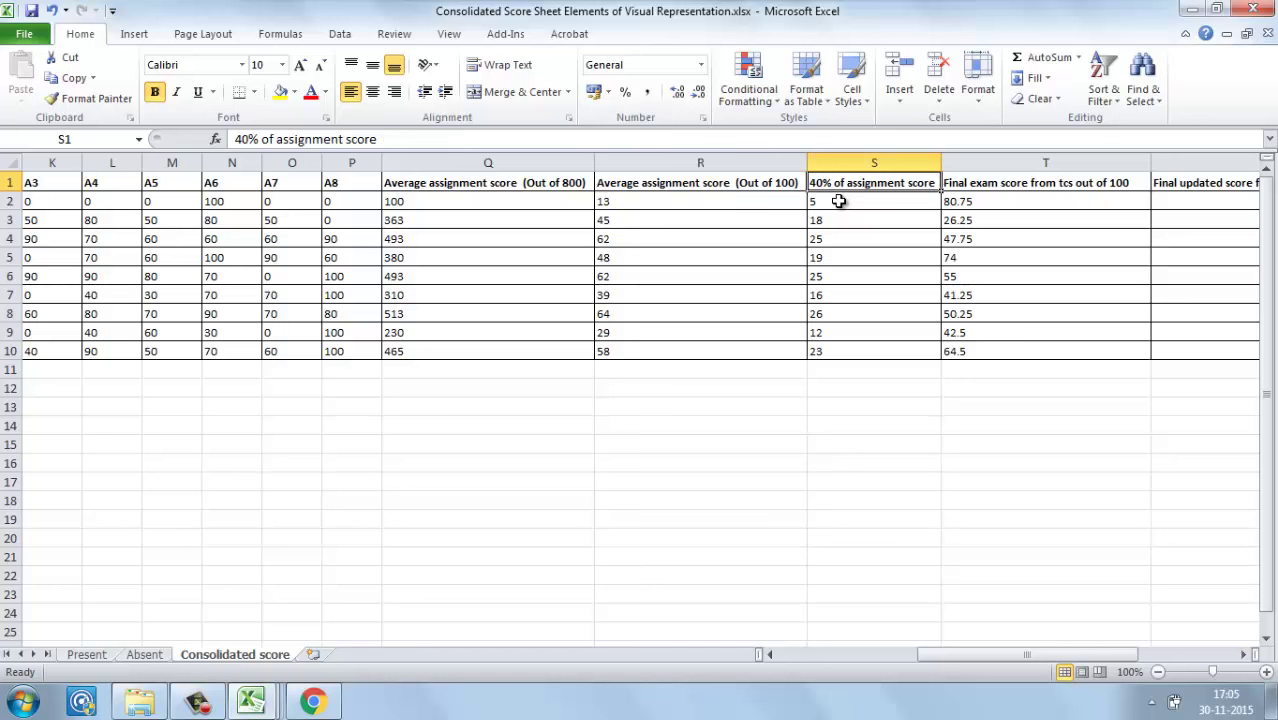
{"action": "key", "text": "Left"}
{"action": "key", "text": "Left"}
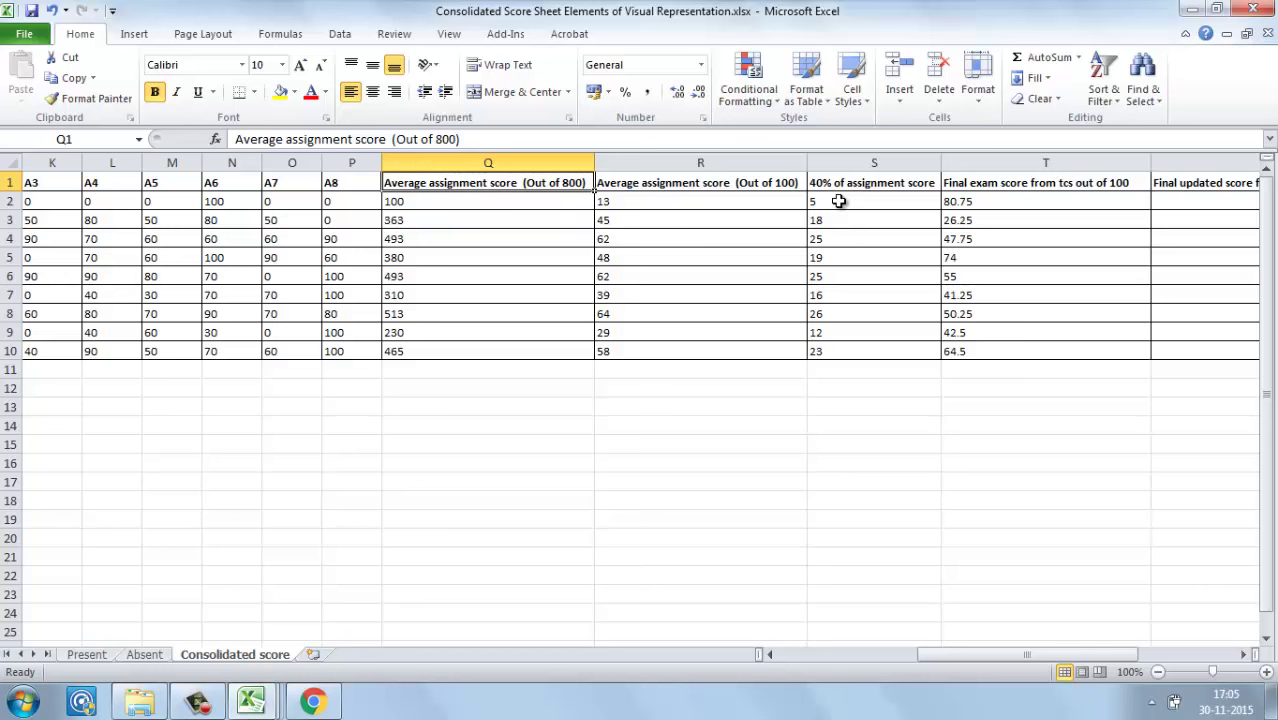
{"action": "key", "text": "Right"}
{"action": "key", "text": "Right"}
{"action": "left_click", "coordinate": [839, 201]}
{"action": "key", "text": "Right"}
{"action": "key", "text": "Right"}
{"action": "key", "text": "Right"}
{"action": "key", "text": "Right"}
{"action": "key", "text": "Right"}
{"action": "key", "text": "Right"}
{"action": "key", "text": "Right"}
{"action": "key", "text": "Right"}
{"action": "key", "text": "Right"}
{"action": "key", "text": "Right"}
{"action": "key", "text": "Right"}
{"action": "key", "text": "Right"}
{"action": "key", "text": "Right"}
{"action": "key", "text": "Right"}
{"action": "key", "text": "Right"}
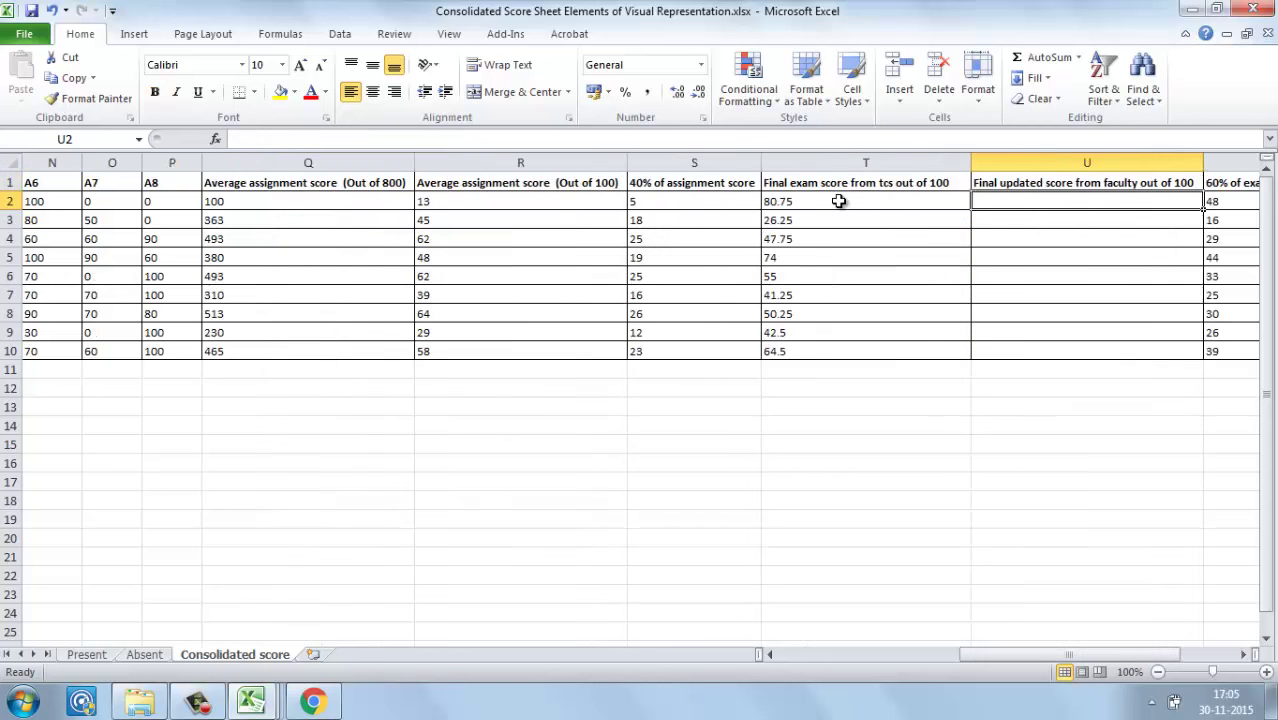
{"action": "key", "text": "Left"}
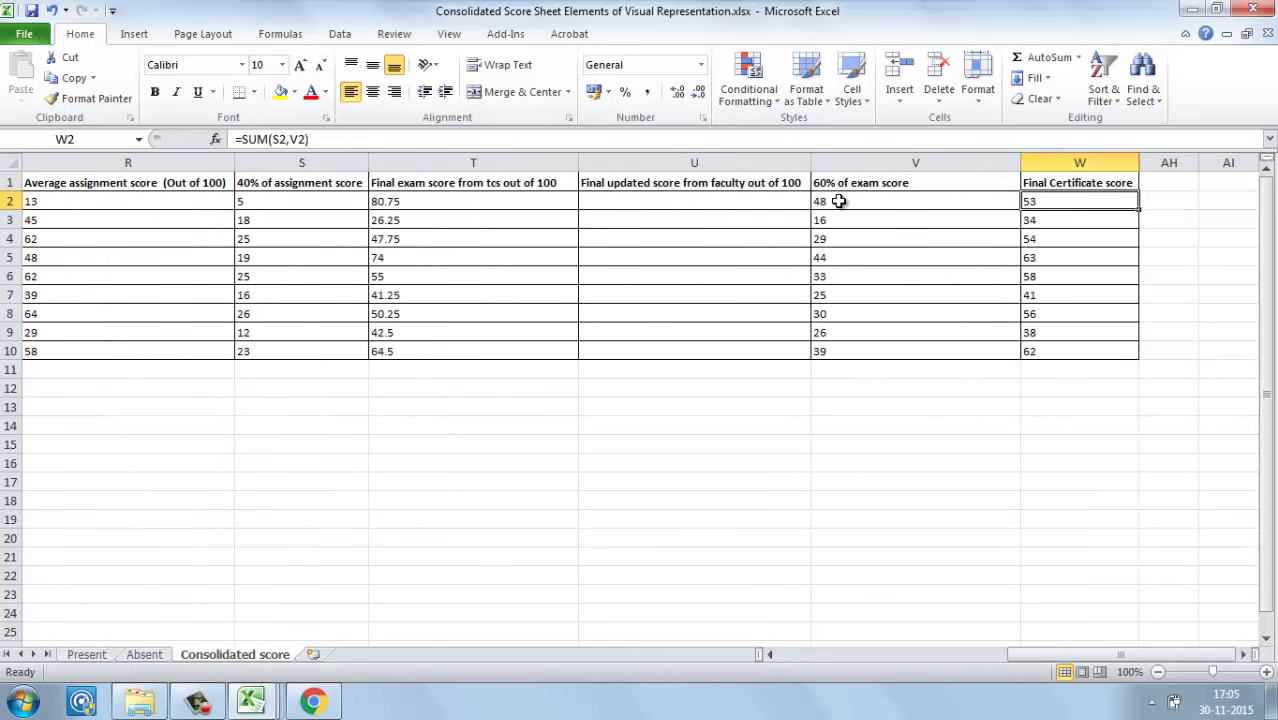
{"action": "left_click", "coordinate": [528, 201]}
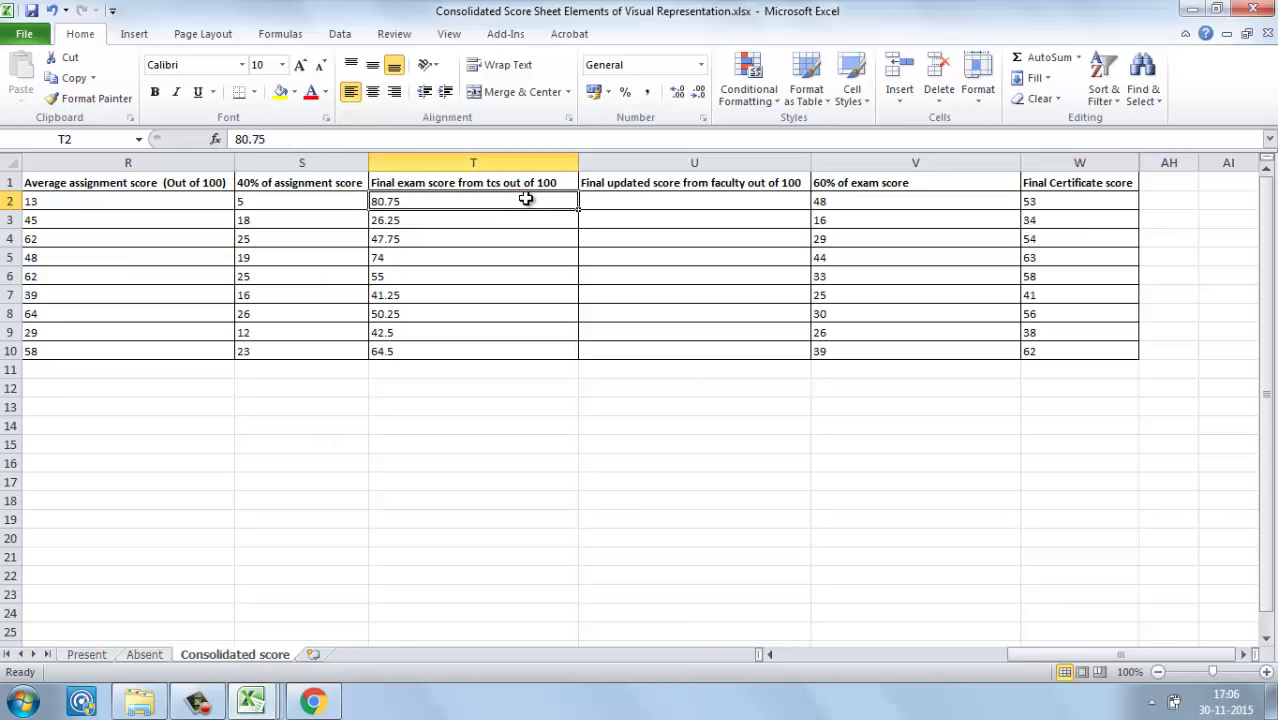
{"action": "left_click", "coordinate": [611, 200]}
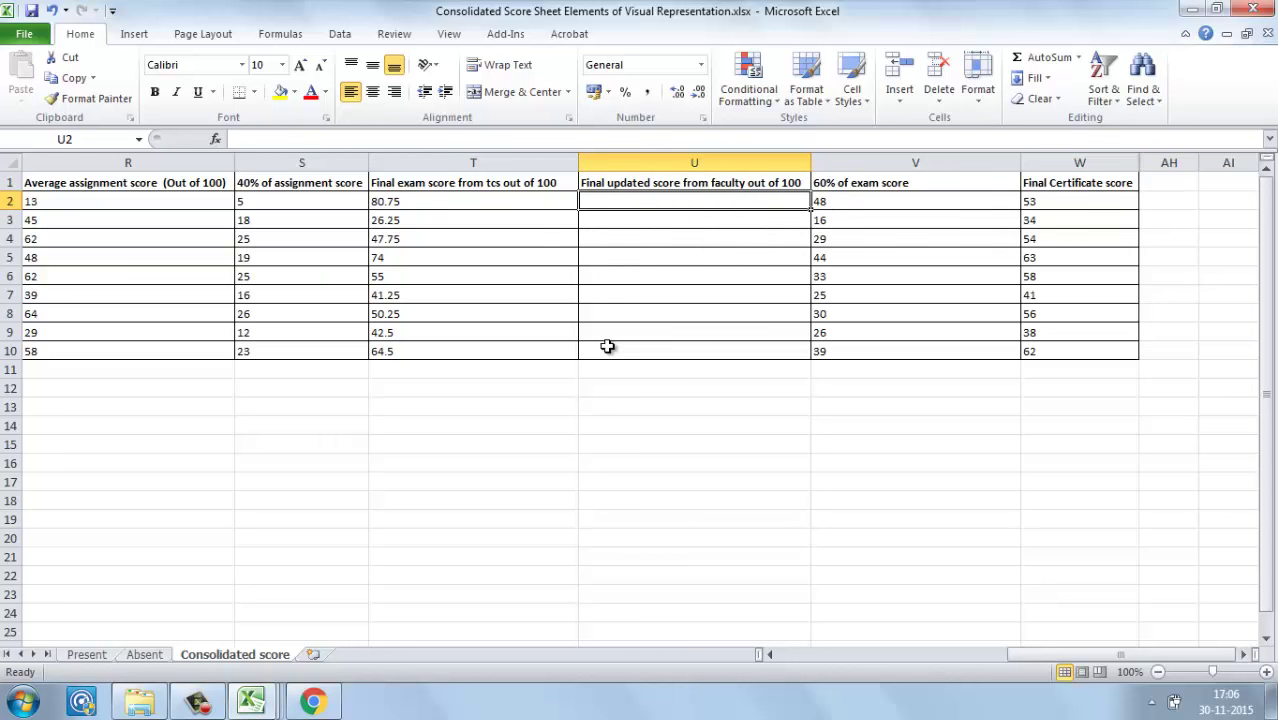
{"action": "left_click", "coordinate": [644, 205]}
{"action": "left_click", "coordinate": [439, 202]}
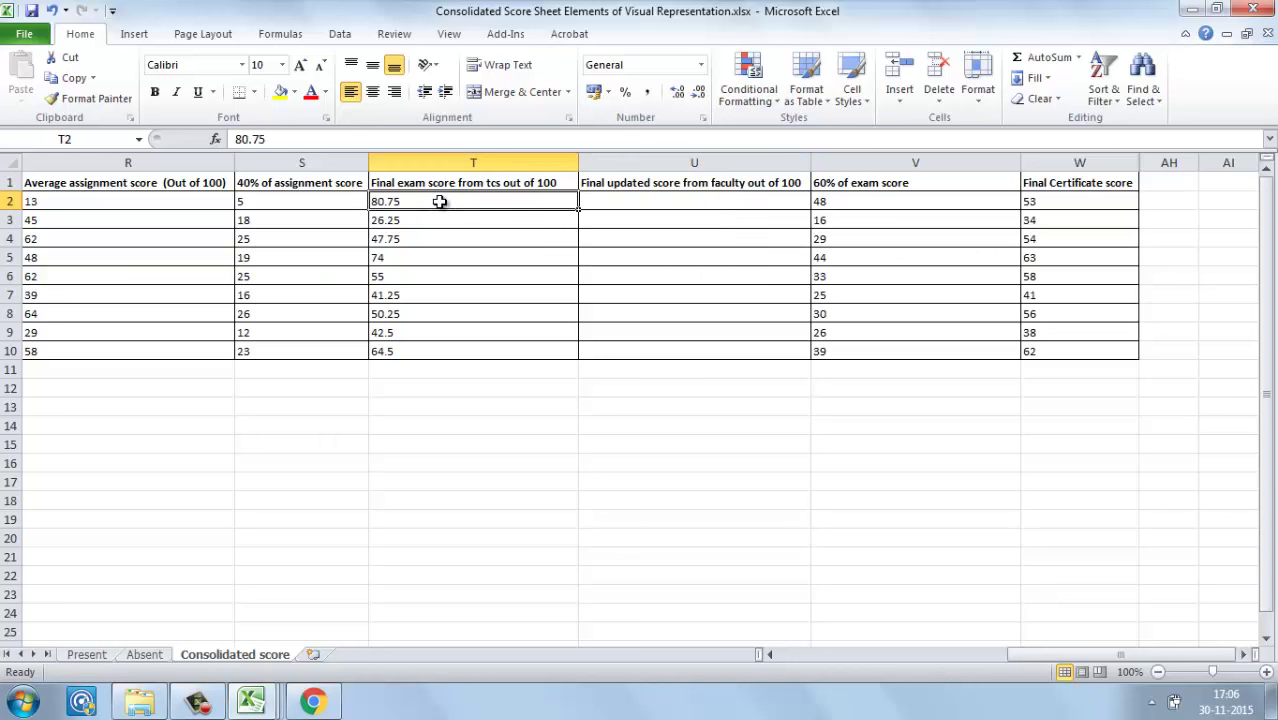
{"action": "left_click", "coordinate": [852, 202]}
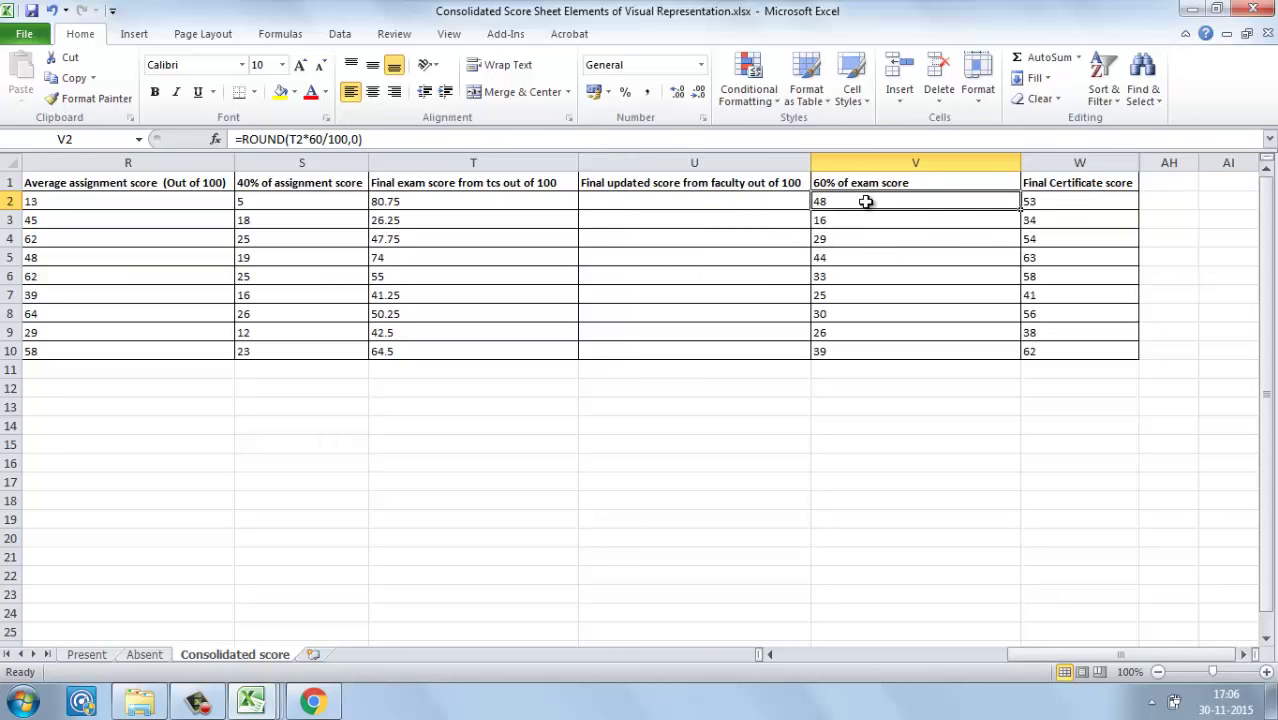
{"action": "double_click", "coordinate": [1054, 199]}
{"action": "key", "text": "Escape"}
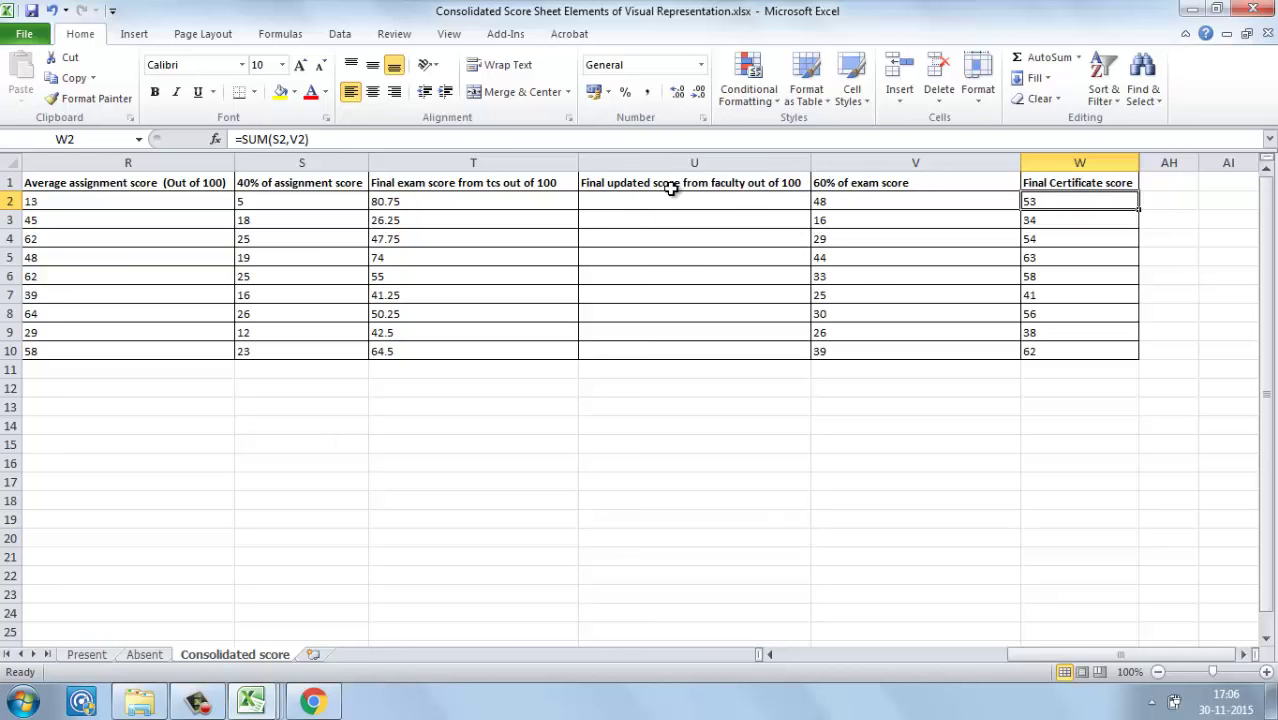
Step: Go to Template\To db in Explorer and open Assignment_score_template.csv
{"action": "left_click", "coordinate": [140, 703]}
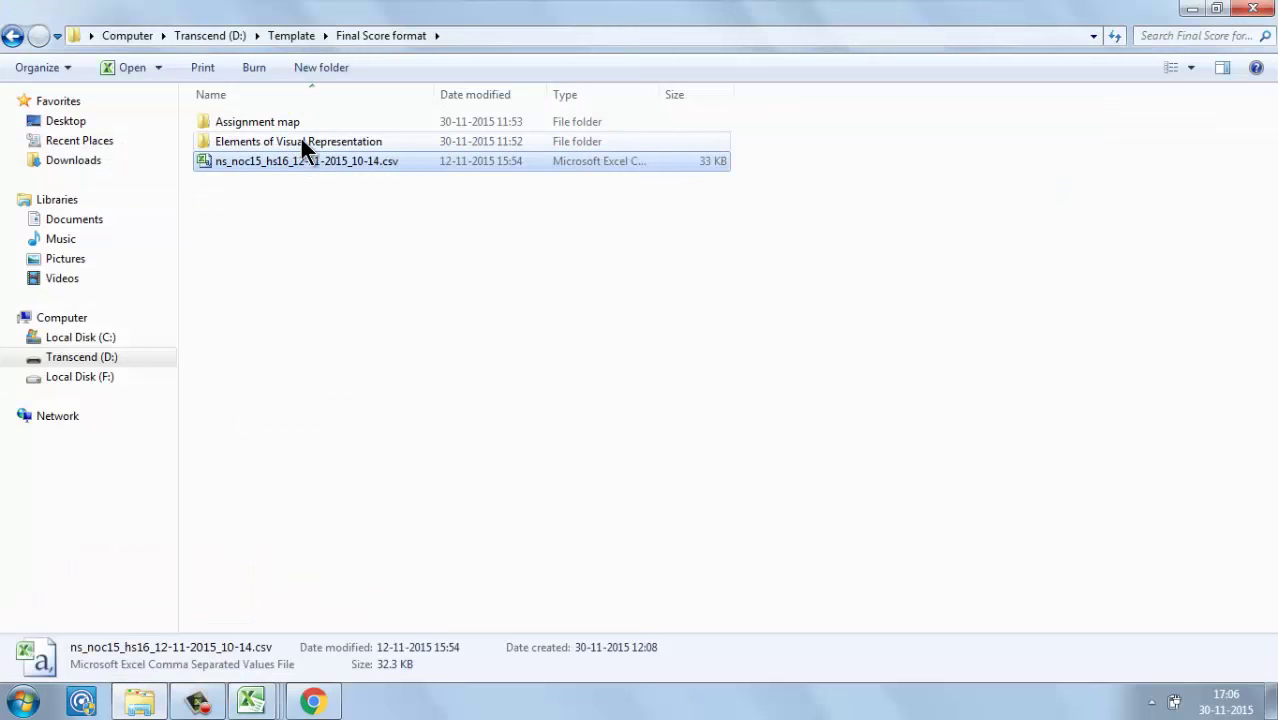
{"action": "left_click", "coordinate": [291, 35]}
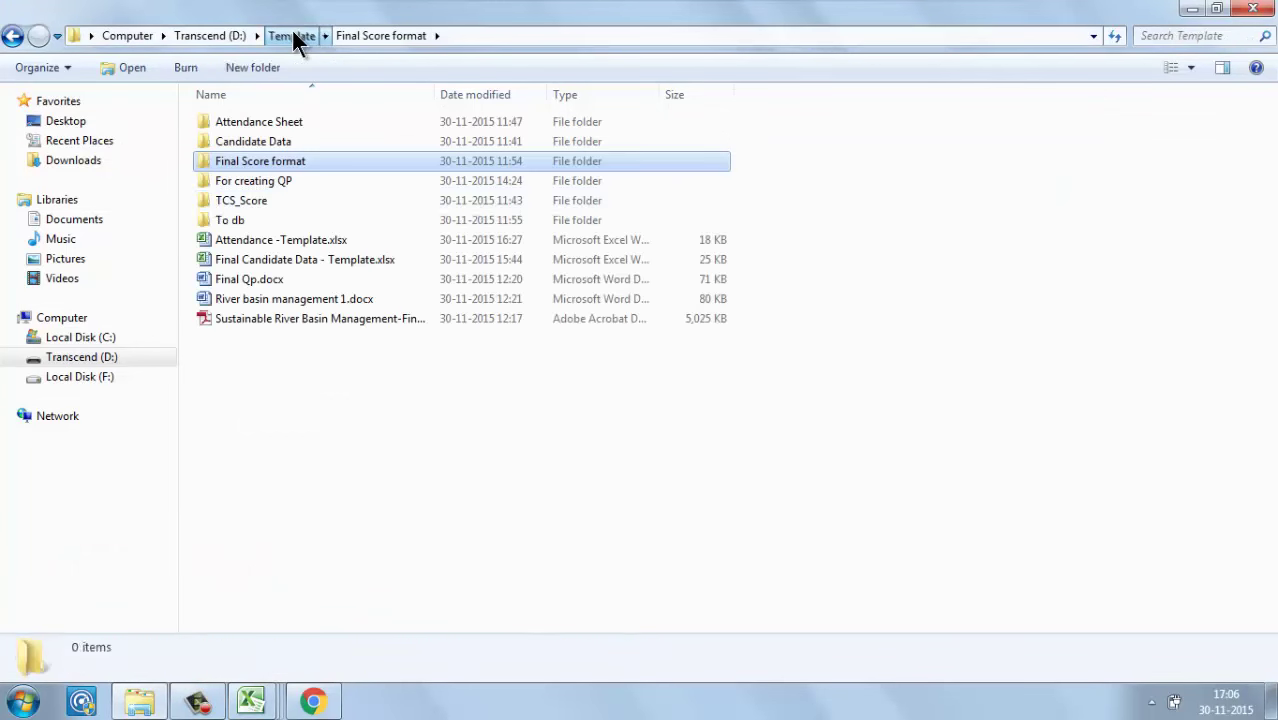
{"action": "double_click", "coordinate": [220, 222]}
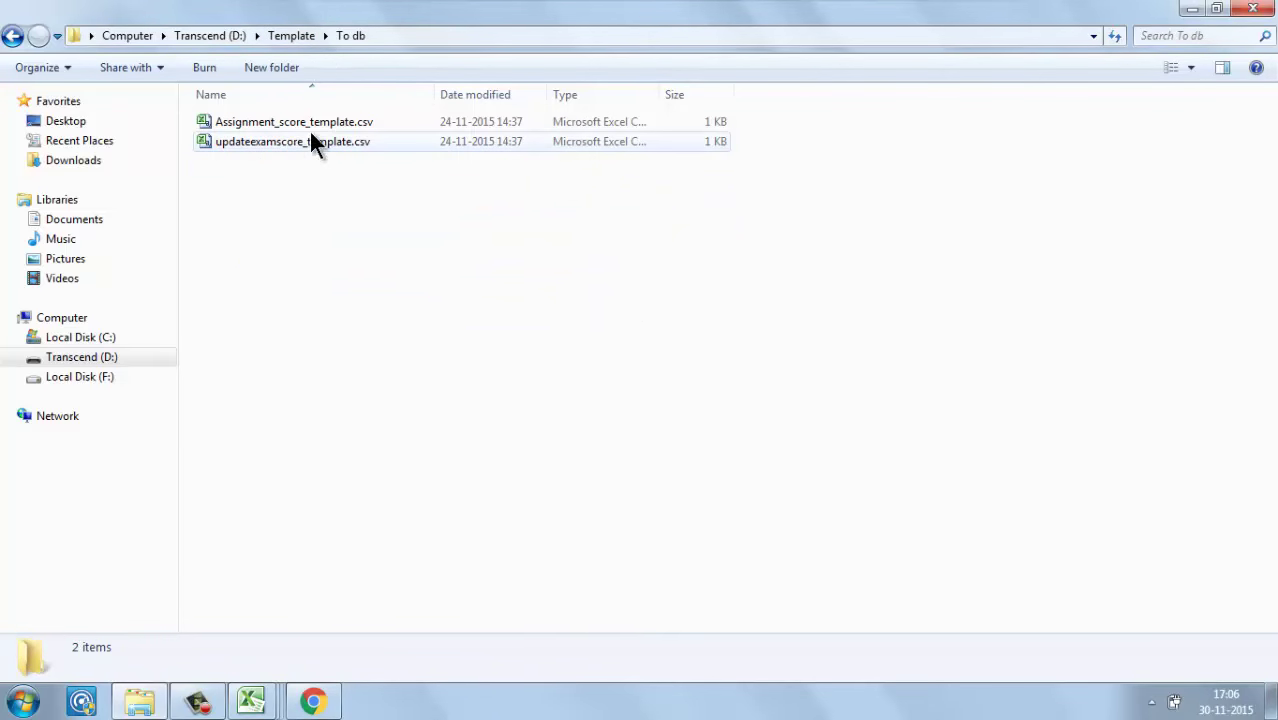
{"action": "double_click", "coordinate": [317, 129]}
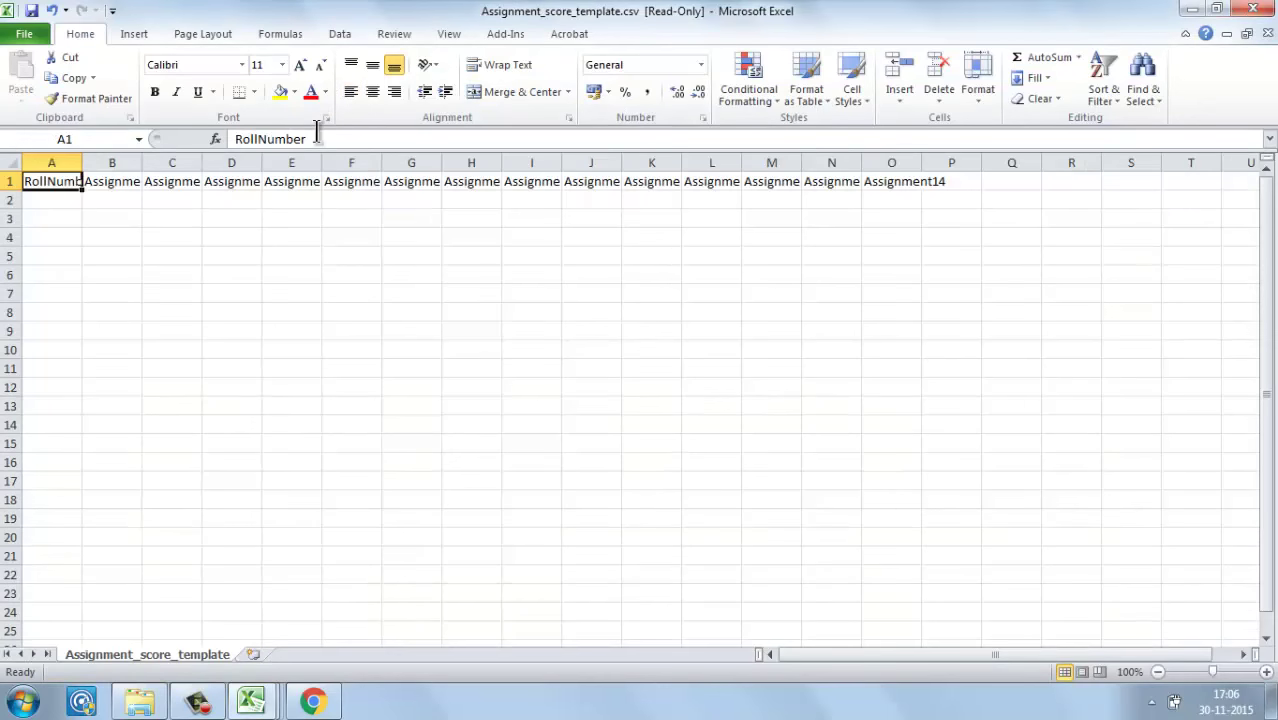
Step: Open updateexamscore_template.csv too, then inspect cells in the assignment score template
{"action": "left_click", "coordinate": [139, 700]}
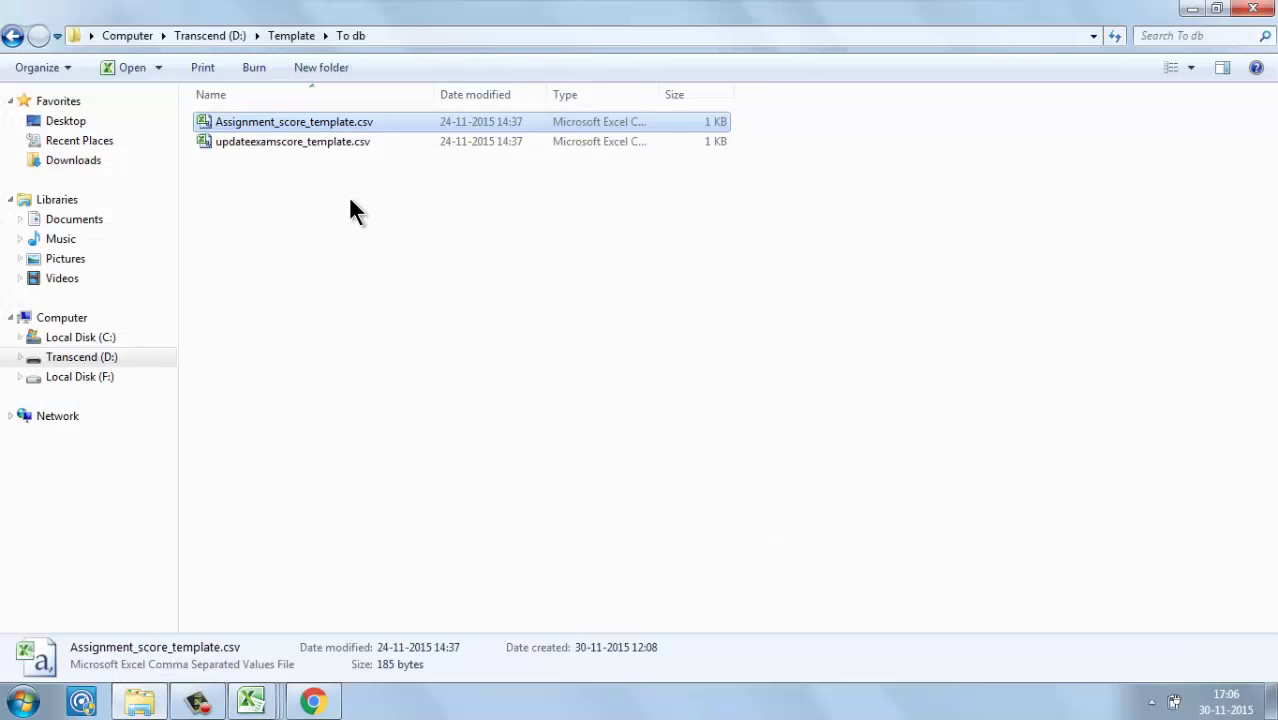
{"action": "double_click", "coordinate": [342, 145]}
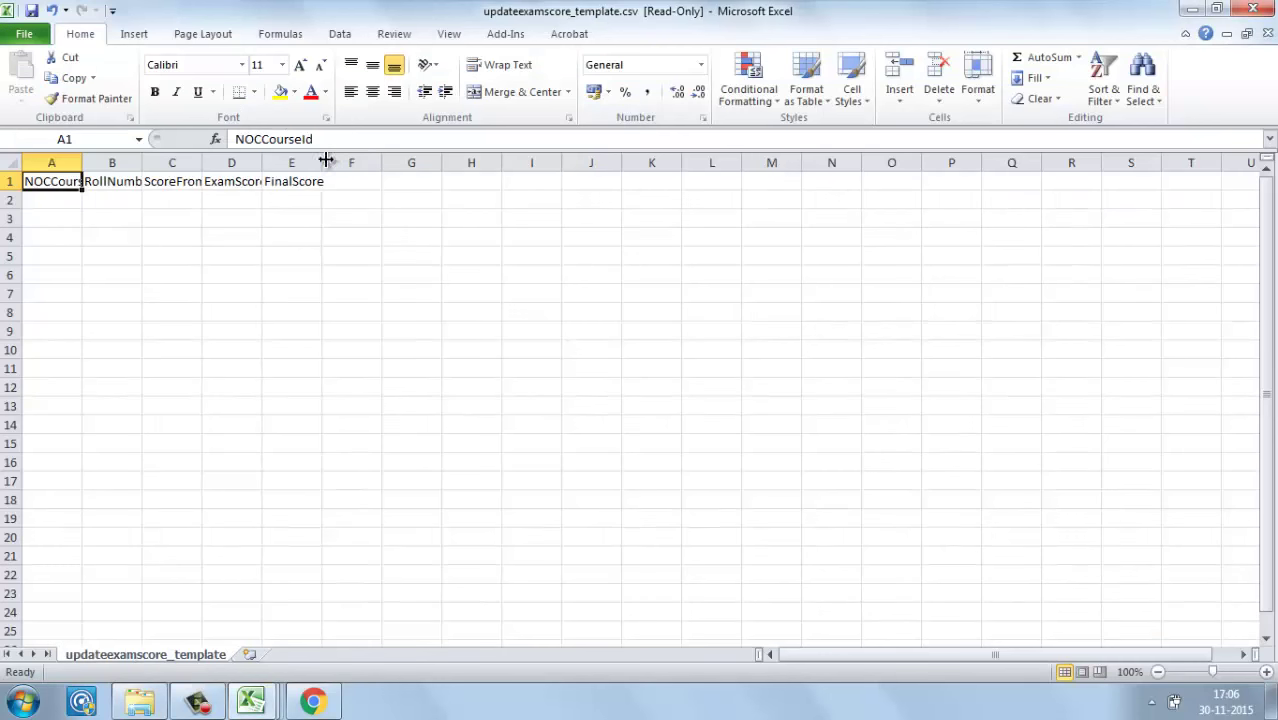
{"action": "key", "text": "ctrl+Tab"}
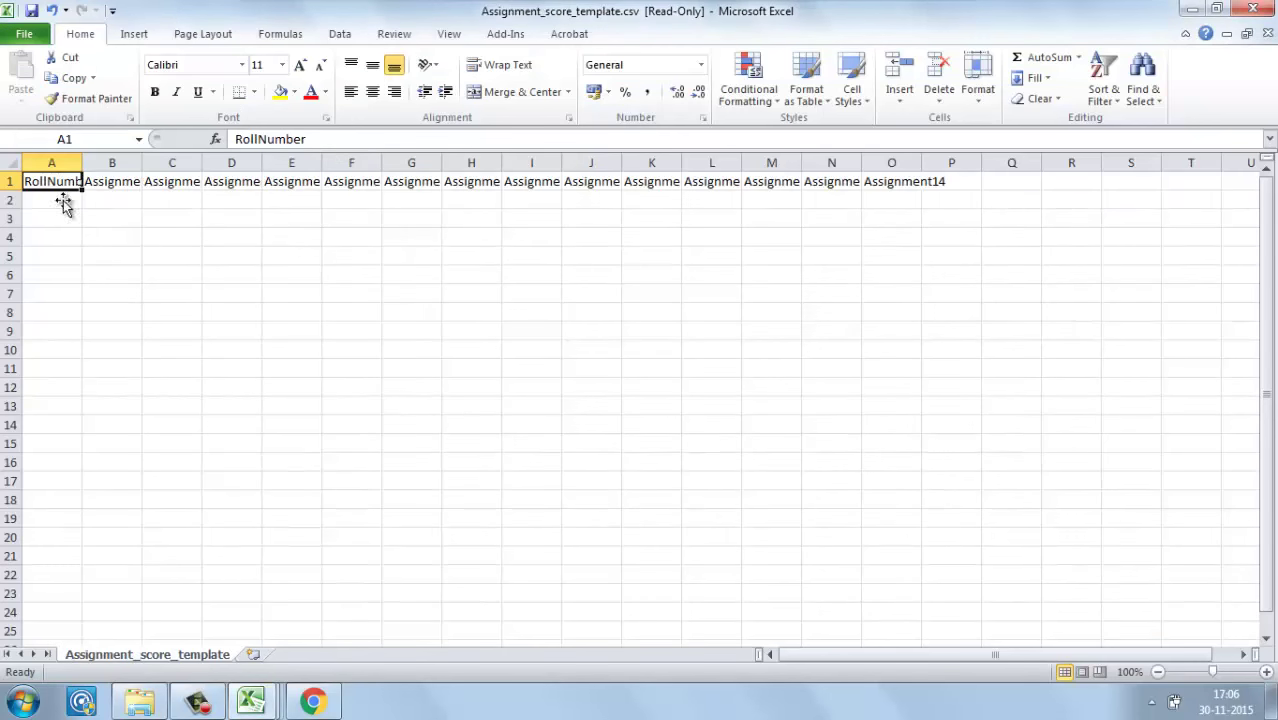
{"action": "left_click", "coordinate": [47, 198]}
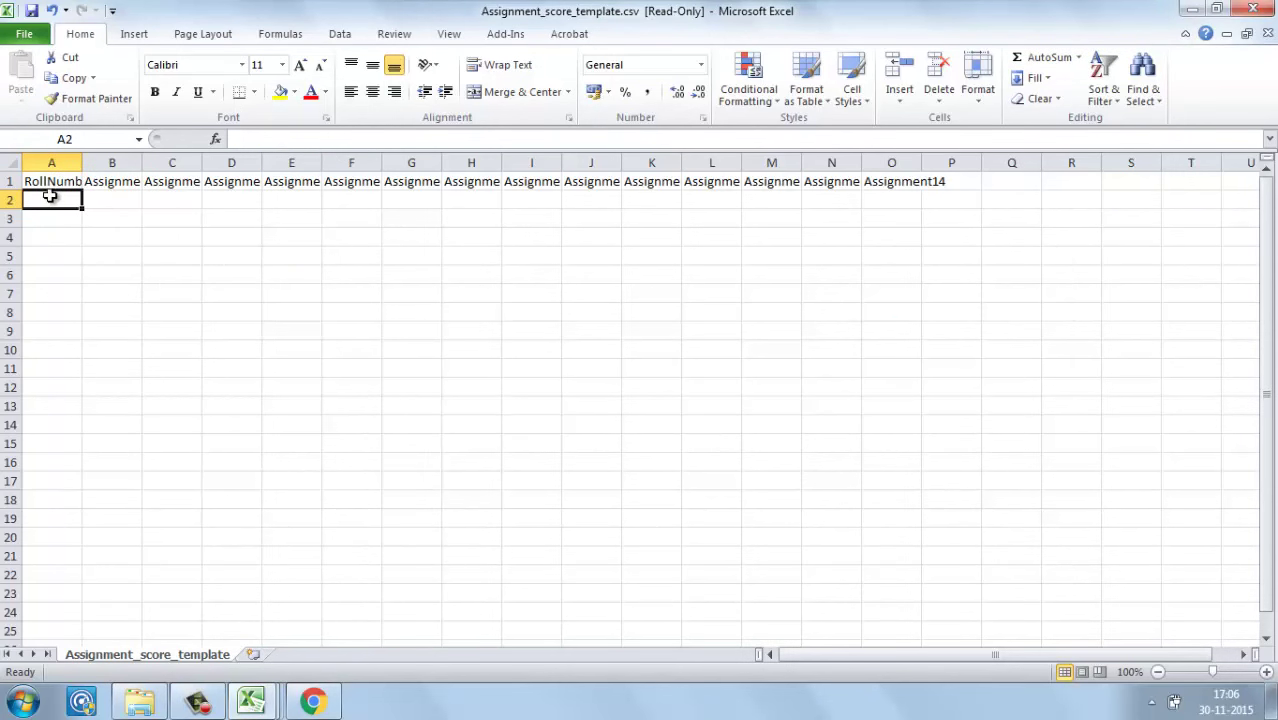
{"action": "left_click", "coordinate": [122, 350]}
{"action": "left_click", "coordinate": [241, 487]}
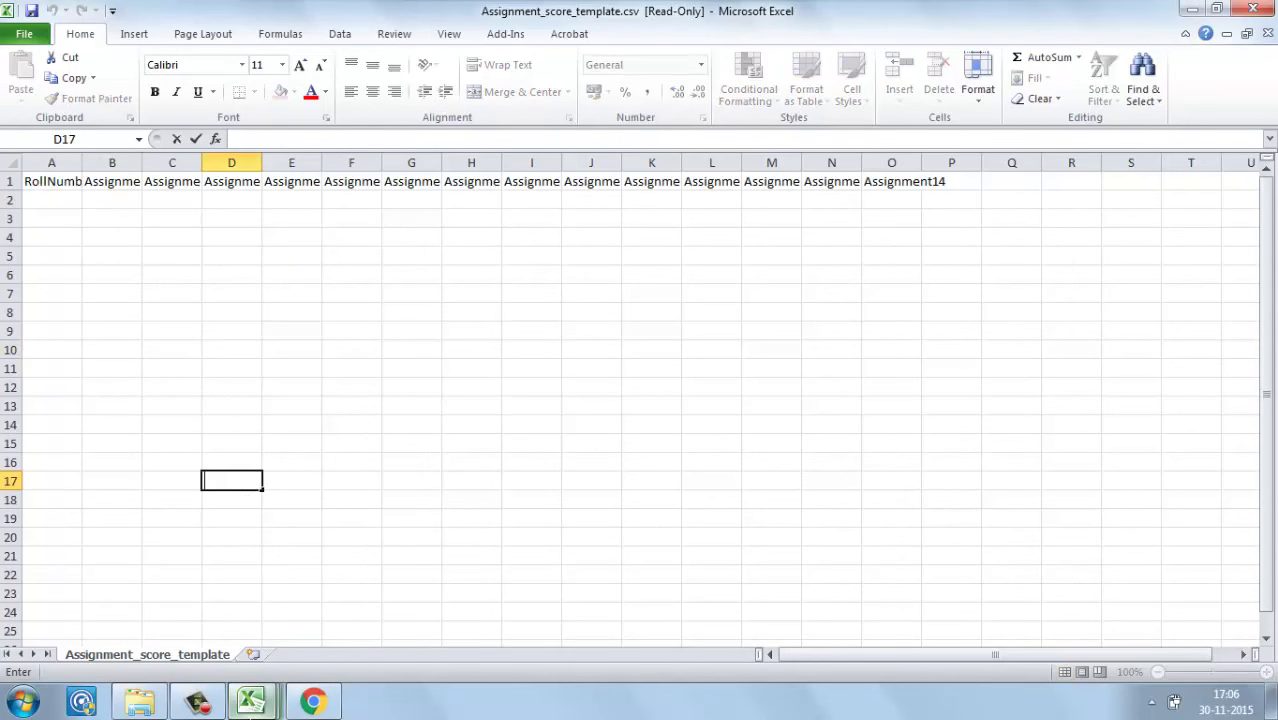
Step: Compare the template's B2:J2 assignment columns with the Consolidated Score Sheet's roll number and score columns
{"action": "left_click", "coordinate": [255, 692]}
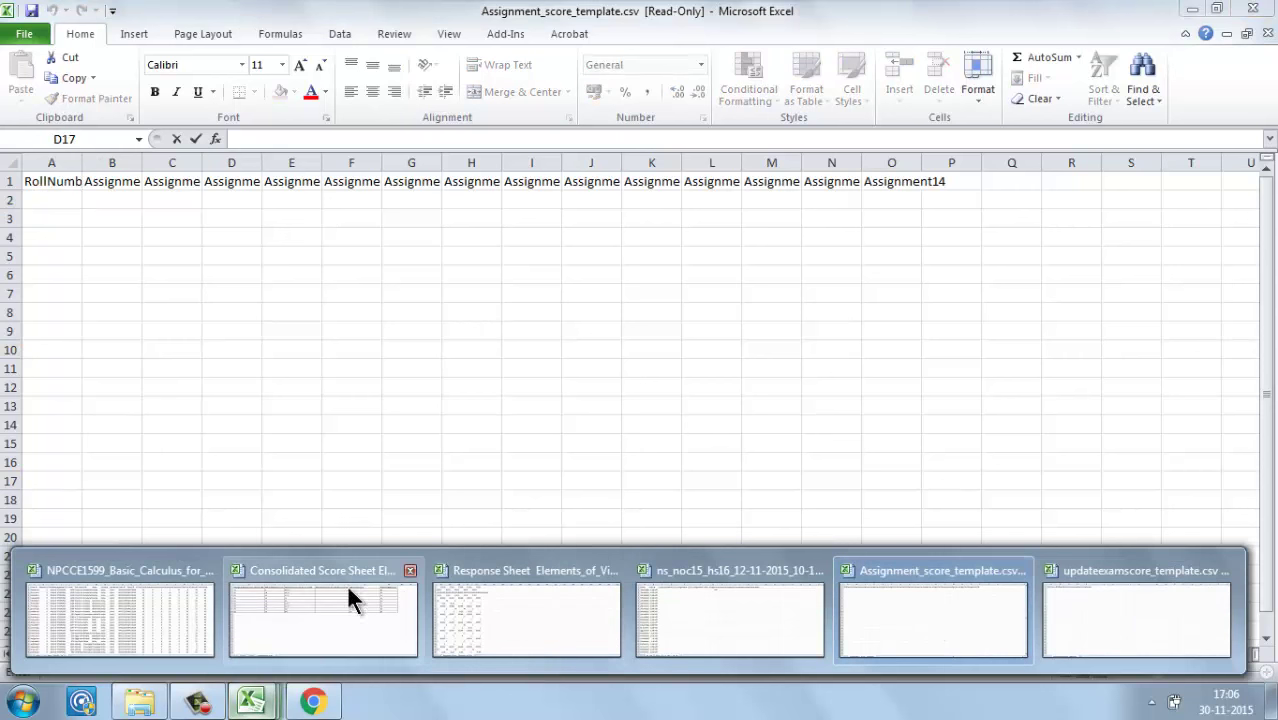
{"action": "left_click", "coordinate": [310, 650]}
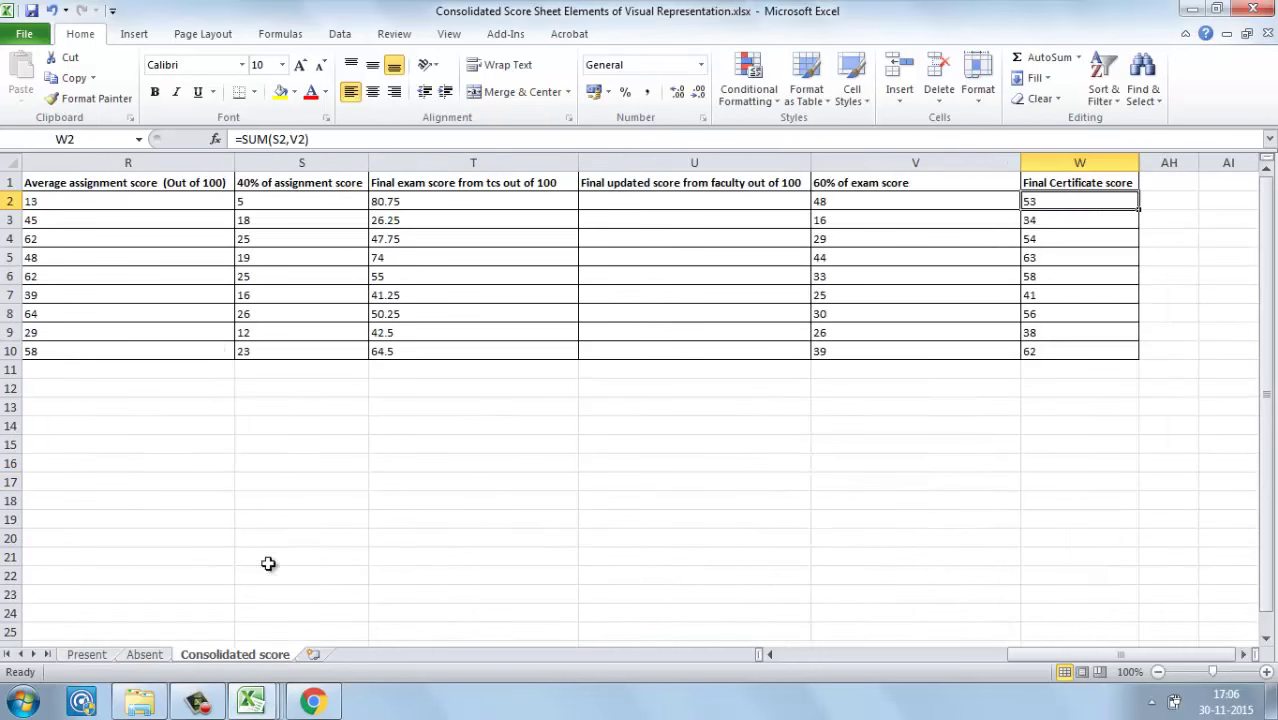
{"action": "left_click", "coordinate": [142, 201]}
{"action": "key", "text": "Left"}
{"action": "key", "text": "Left"}
{"action": "key", "text": "Left"}
{"action": "key", "text": "Left"}
{"action": "key", "text": "Left"}
{"action": "key", "text": "Left"}
{"action": "key", "text": "Left"}
{"action": "key", "text": "Left"}
{"action": "key", "text": "Left"}
{"action": "key", "text": "Left"}
{"action": "key", "text": "Left"}
{"action": "key", "text": "Left"}
{"action": "key", "text": "Left"}
{"action": "key", "text": "Left"}
{"action": "key", "text": "Left"}
{"action": "key", "text": "Left"}
{"action": "key", "text": "Left"}
{"action": "left_click", "coordinate": [142, 201]}
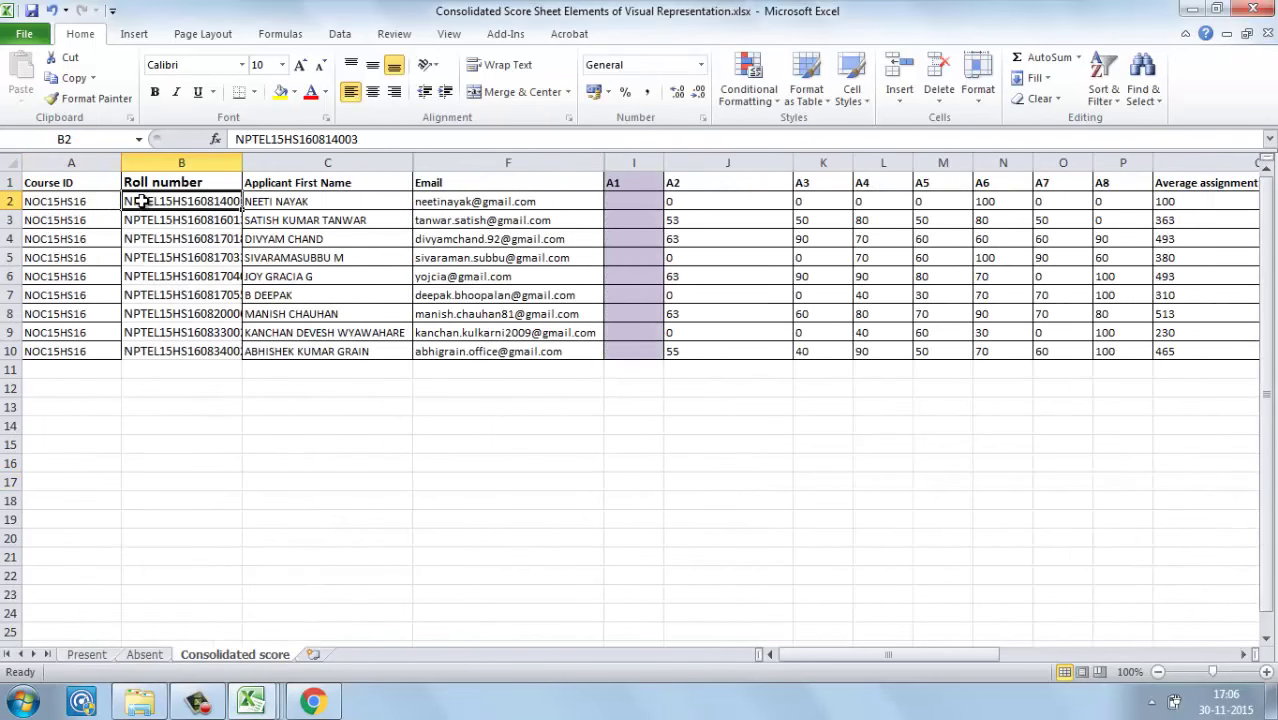
{"action": "key", "text": "alt+Tab"}
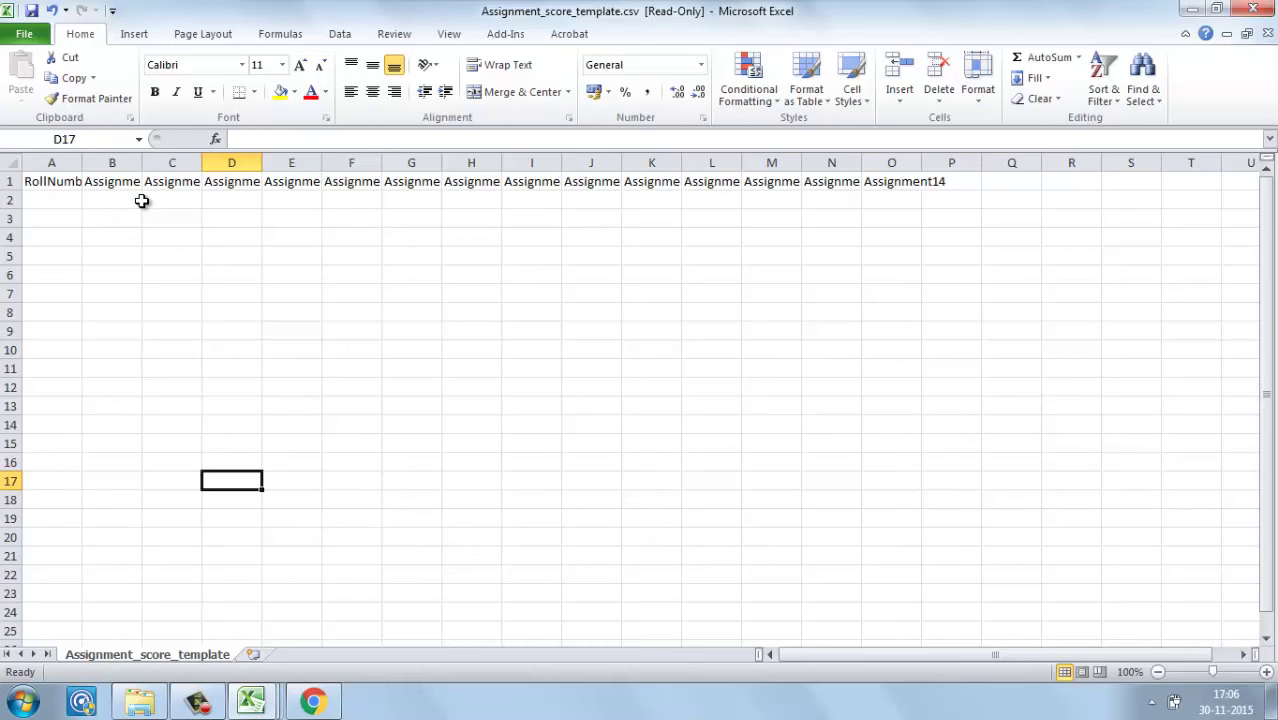
{"action": "left_click", "coordinate": [133, 201]}
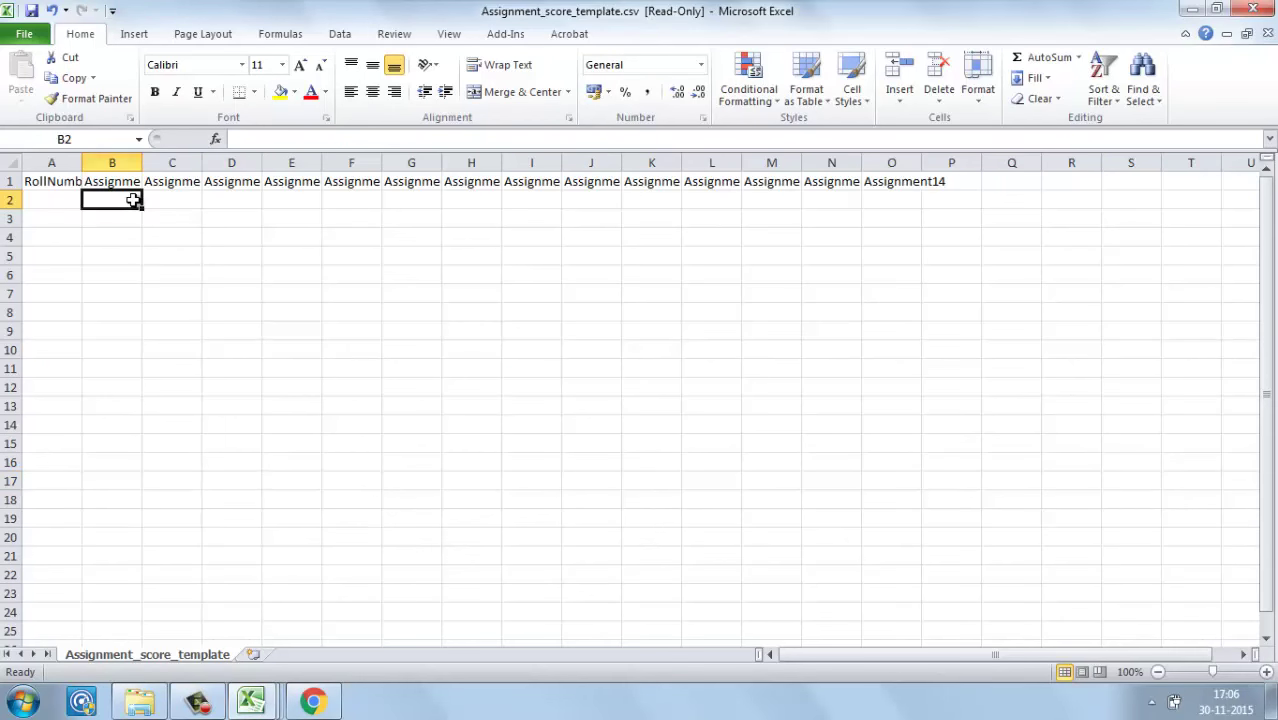
{"action": "key", "text": "shift+Right"}
{"action": "key", "text": "shift+Right"}
{"action": "key", "text": "shift+Right"}
{"action": "key", "text": "shift+Right"}
{"action": "key", "text": "shift+Right"}
{"action": "key", "text": "shift+Right"}
{"action": "key", "text": "shift+Right"}
{"action": "key", "text": "shift+Right"}
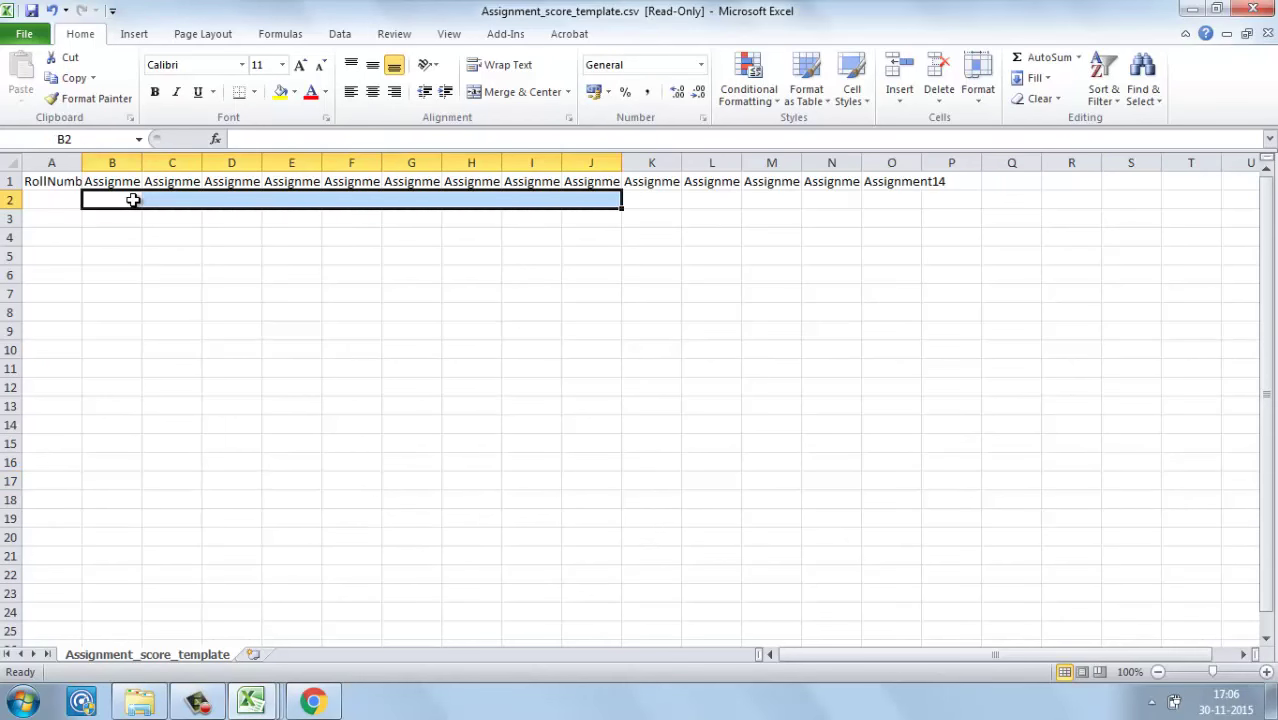
{"action": "key", "text": "alt+Tab"}
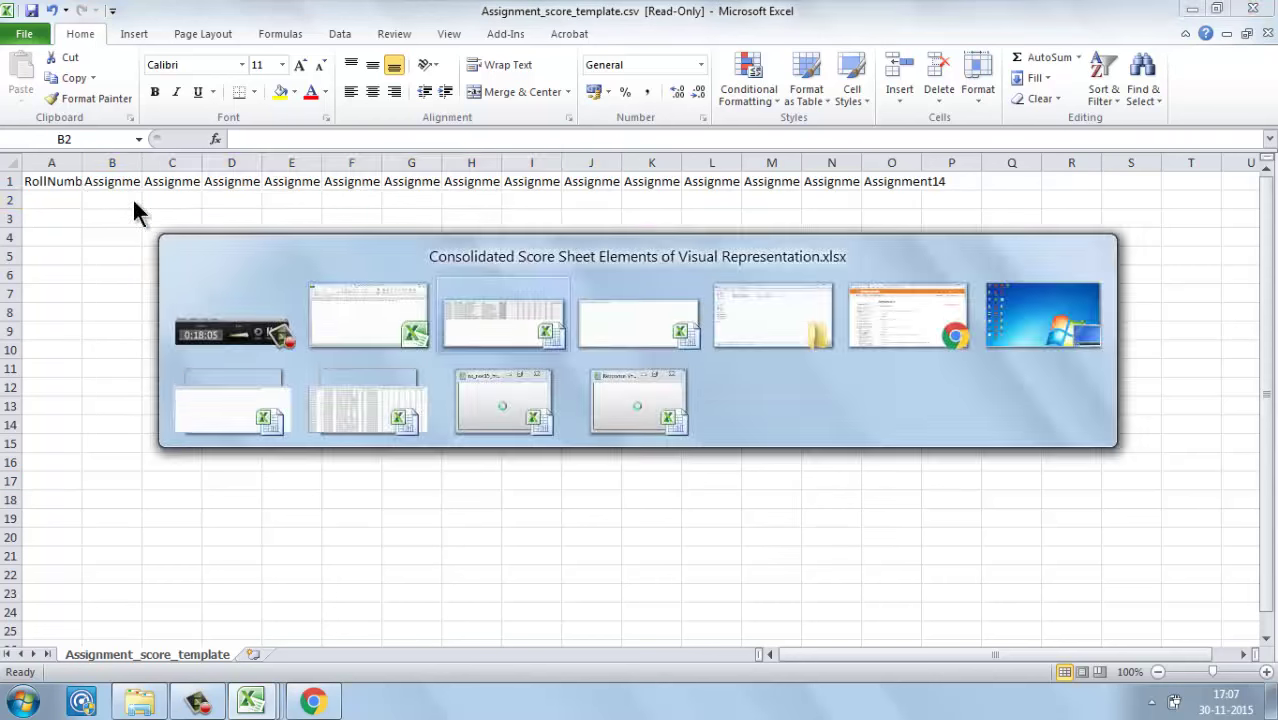
{"action": "key", "text": "alt+Tab"}
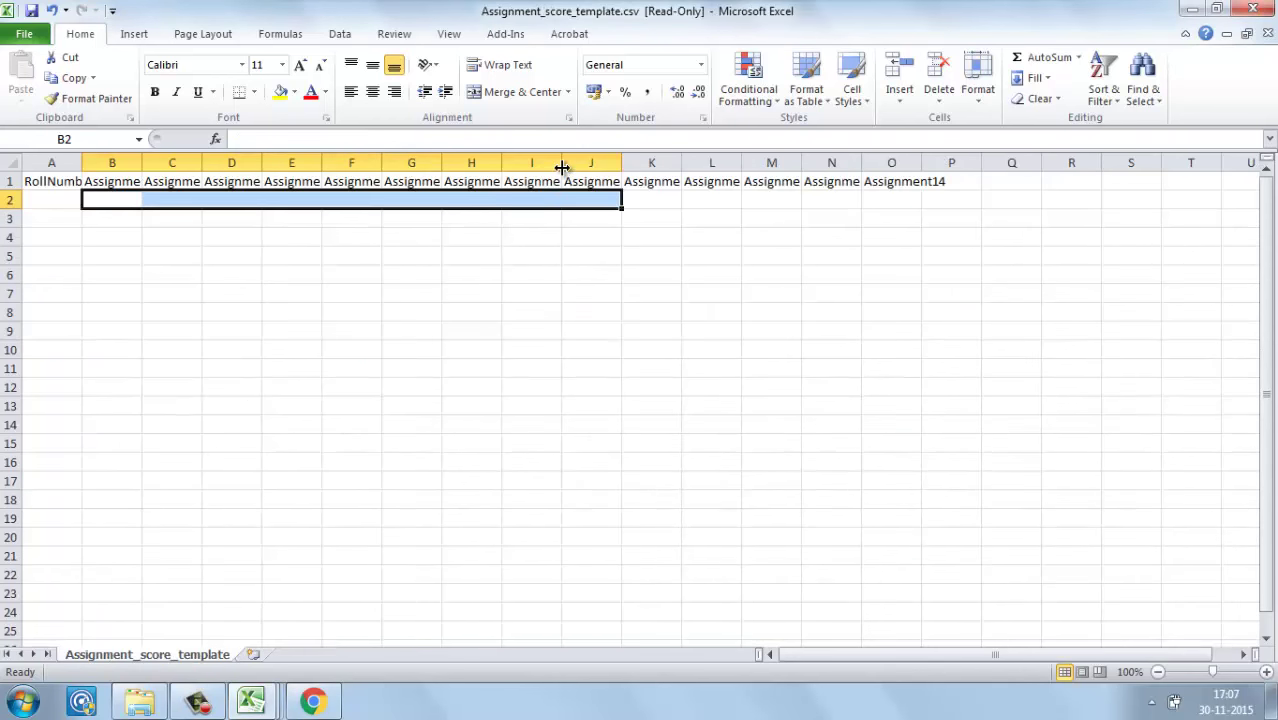
Step: Clear headers Assignment9–Assignment14 (J1:O1), then close the template without saving
{"action": "left_click", "coordinate": [518, 182]}
{"action": "key", "text": "Right"}
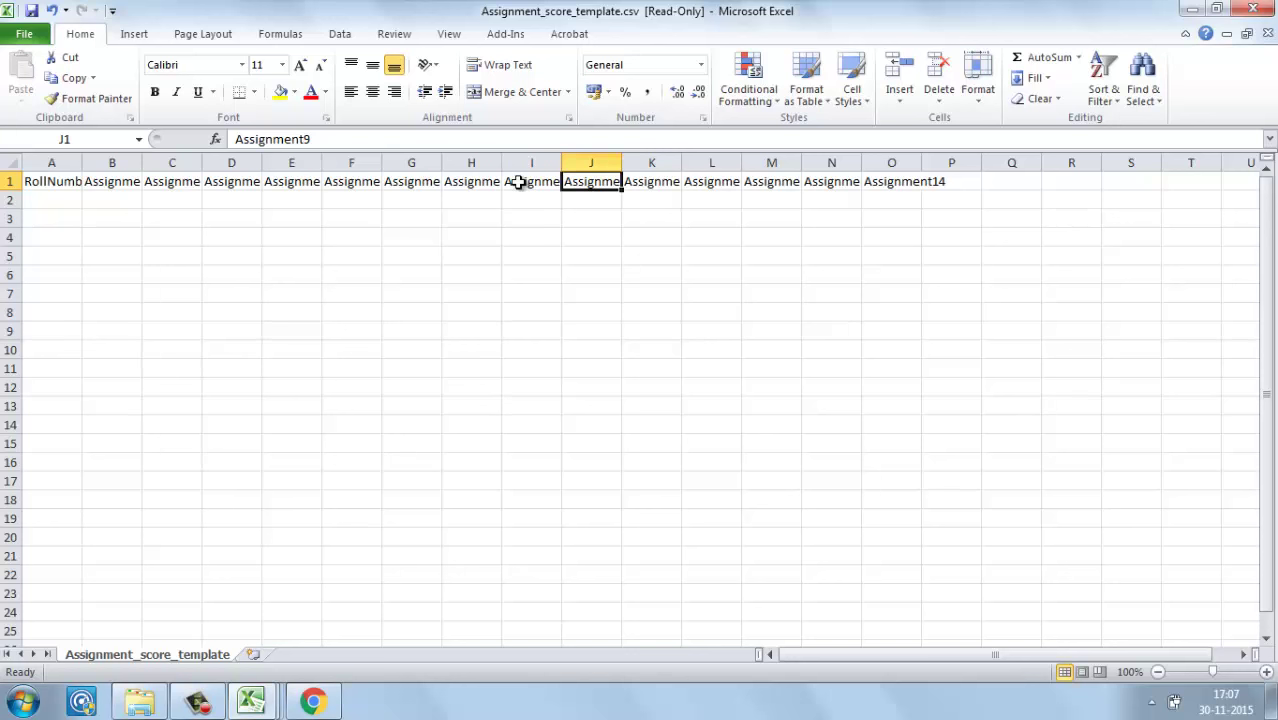
{"action": "key", "text": "shift+Right"}
{"action": "key", "text": "shift+Right"}
{"action": "key", "text": "shift+Right"}
{"action": "key", "text": "shift+Right"}
{"action": "key", "text": "shift+Right"}
{"action": "key", "text": "shift+Right"}
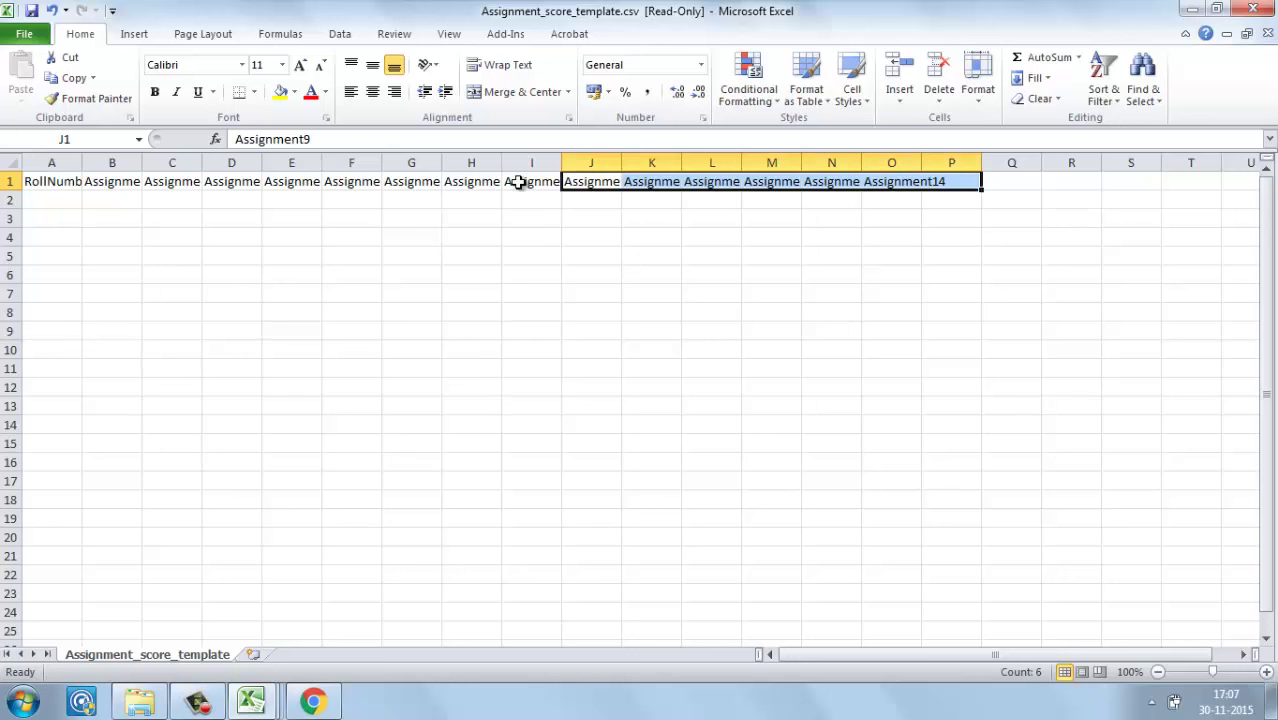
{"action": "key", "text": "Delete"}
{"action": "left_click", "coordinate": [518, 182]}
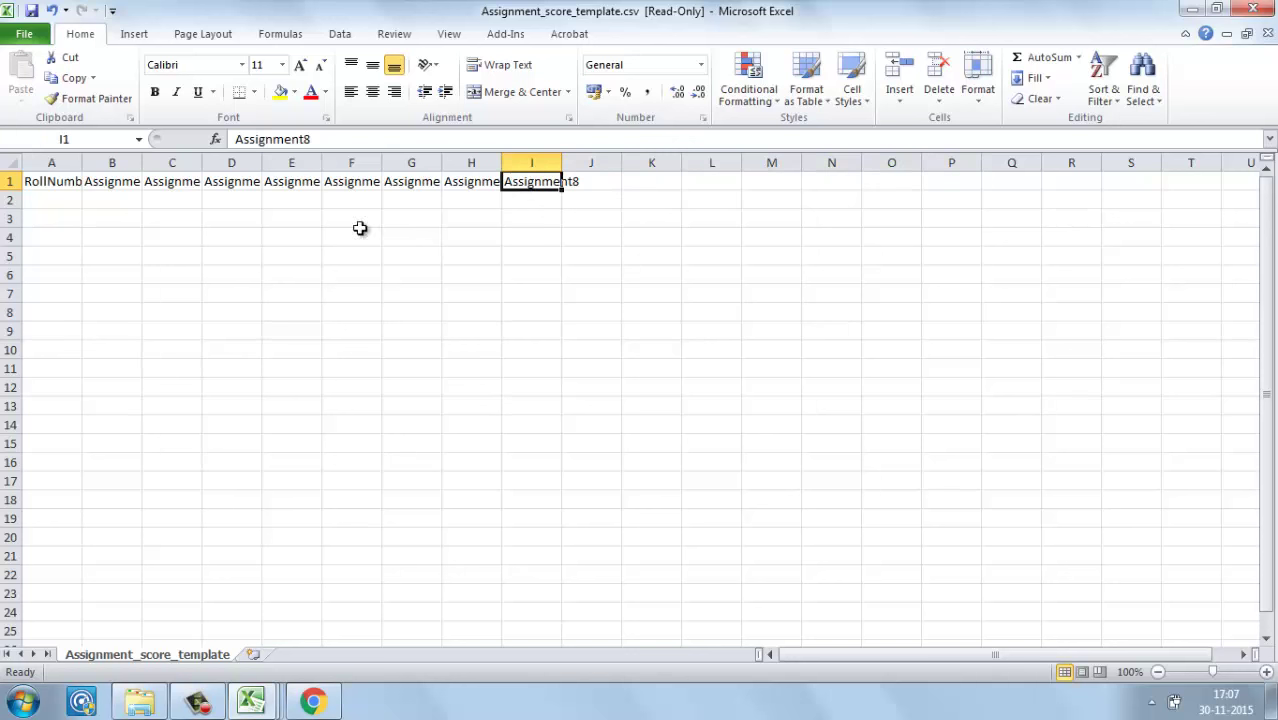
{"action": "left_click", "coordinate": [1252, 8]}
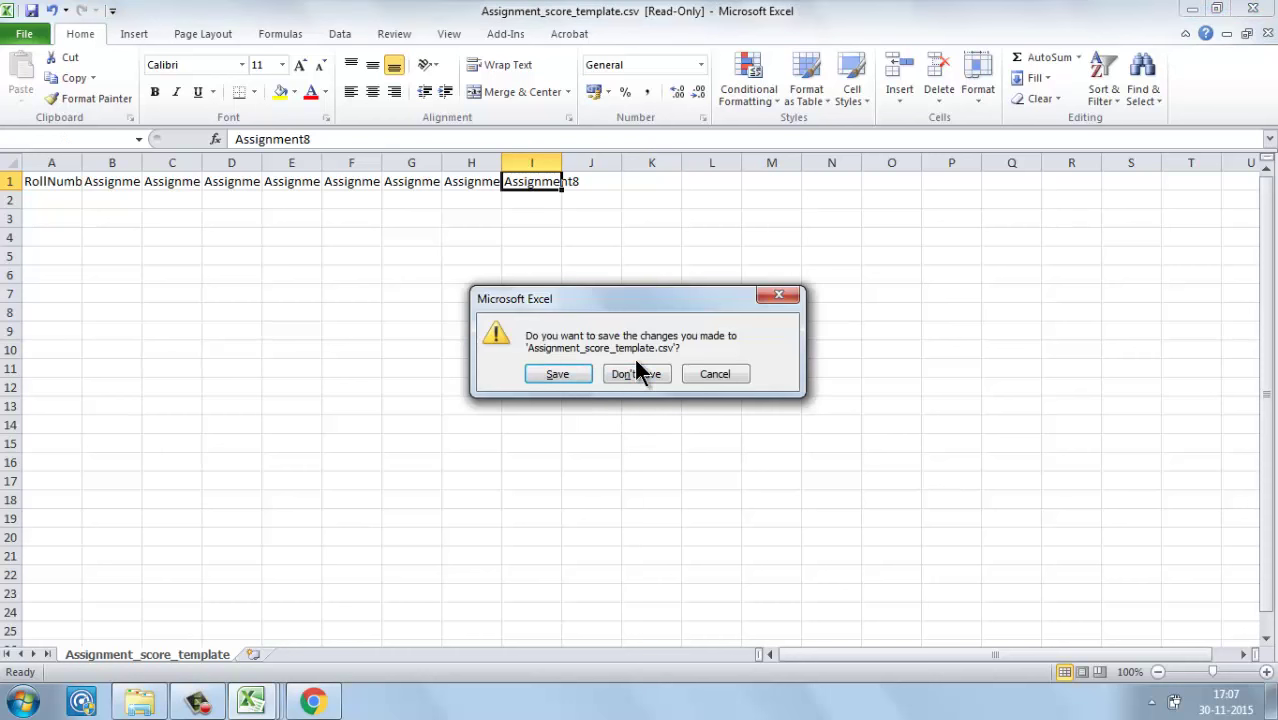
{"action": "left_click", "coordinate": [637, 373]}
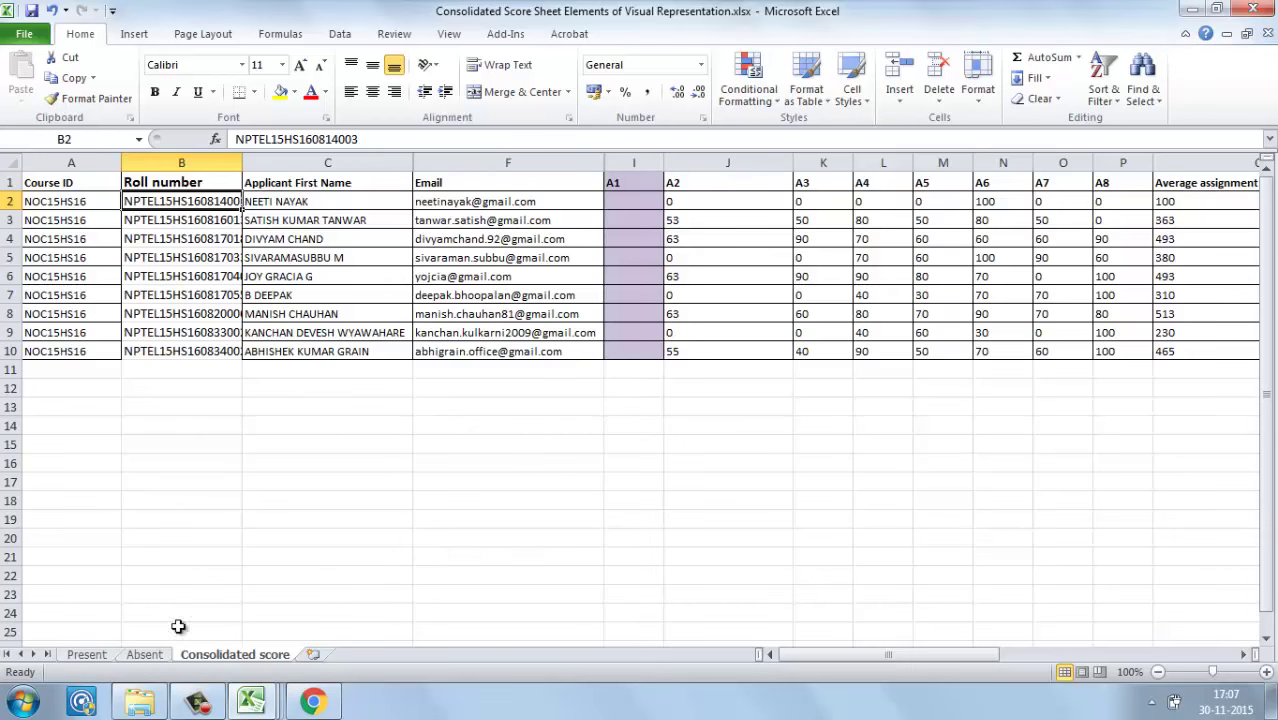
{"action": "left_click", "coordinate": [140, 702]}
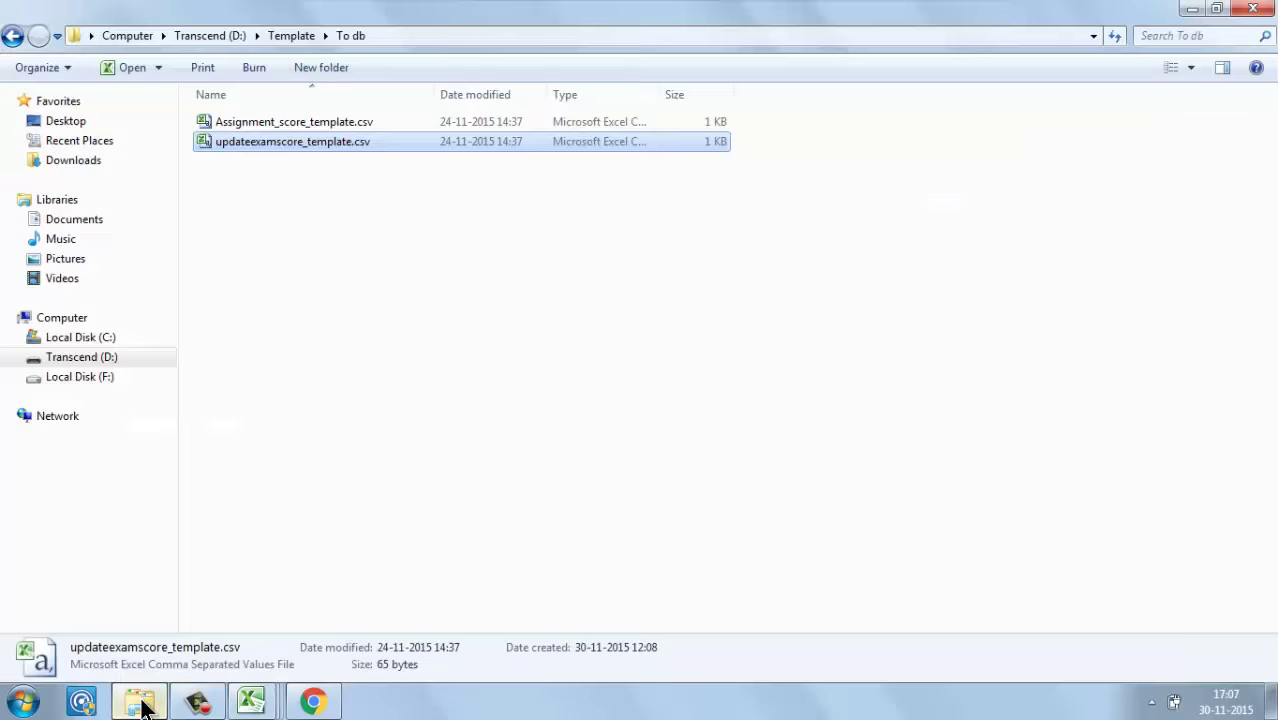
Step: Open updateexamscore_template.csv and fill noc15-hs16 down the NOCCourseId column from A2 to A9
{"action": "double_click", "coordinate": [258, 141]}
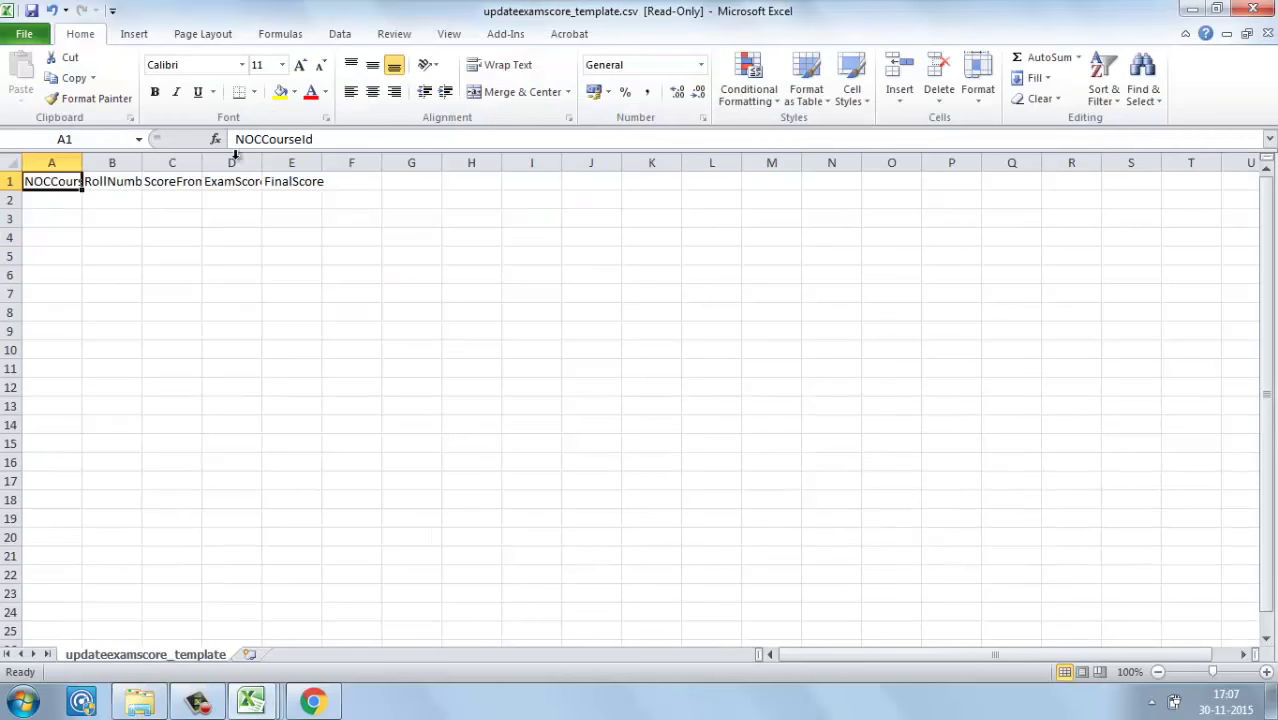
{"action": "left_click", "coordinate": [69, 196]}
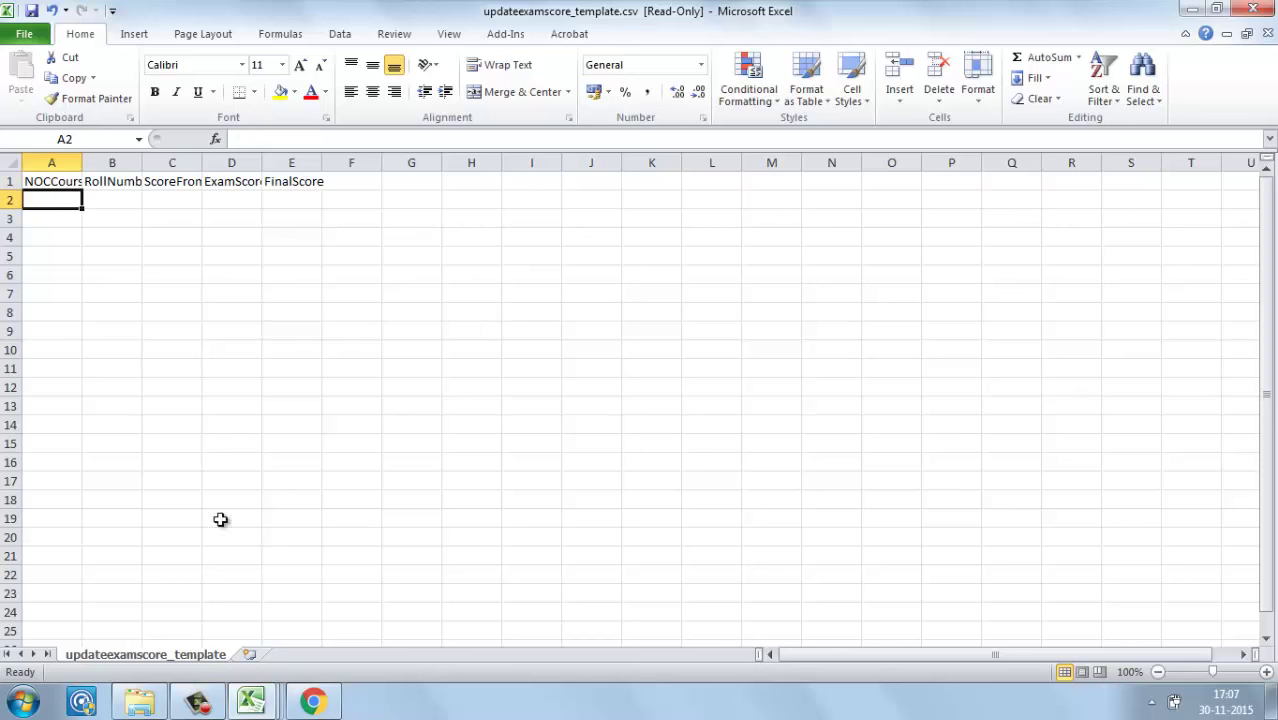
{"action": "left_click", "coordinate": [268, 707]}
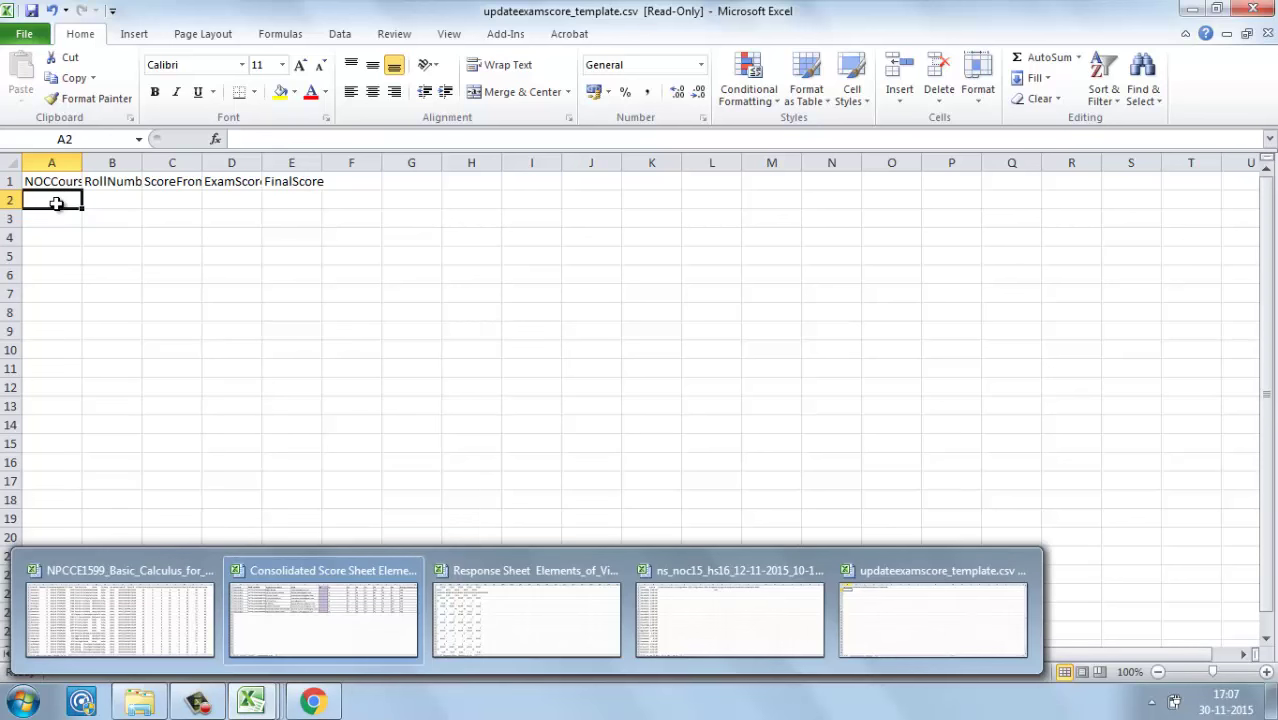
{"action": "left_click", "coordinate": [56, 203]}
{"action": "type", "text": "noc15"}
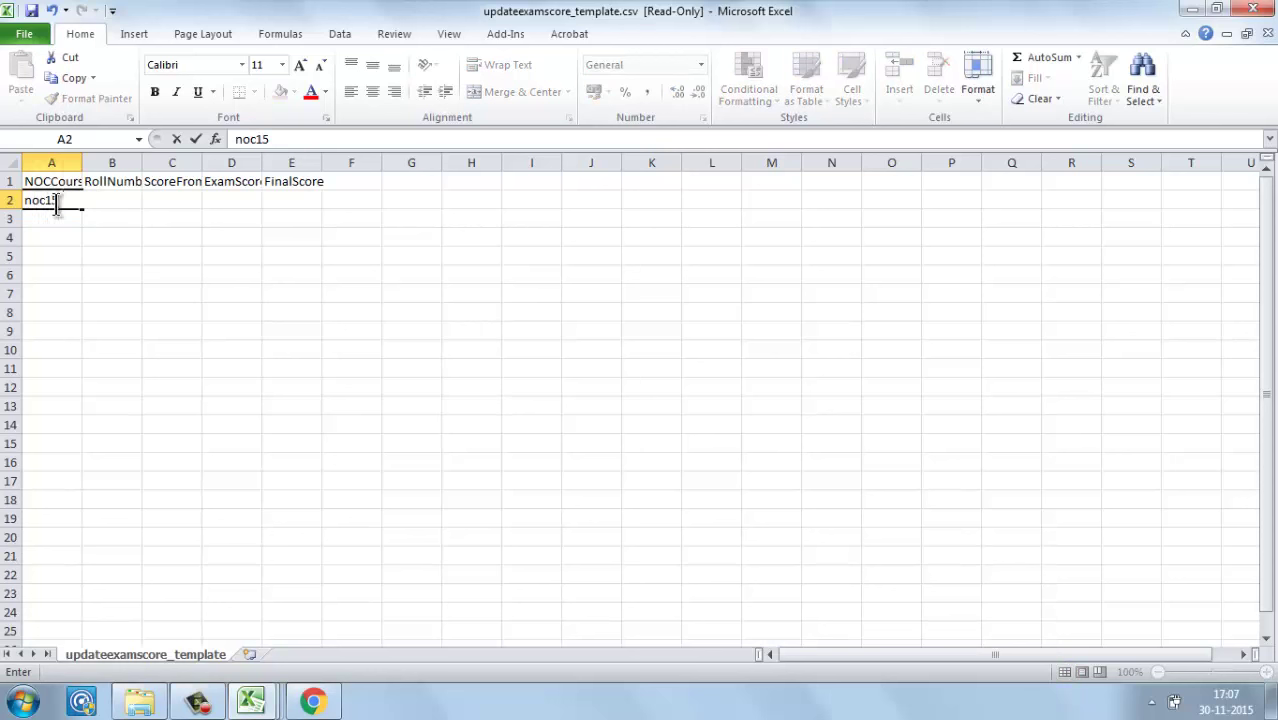
{"action": "type", "text": "-hs16"}
{"action": "left_click", "coordinate": [92, 297]}
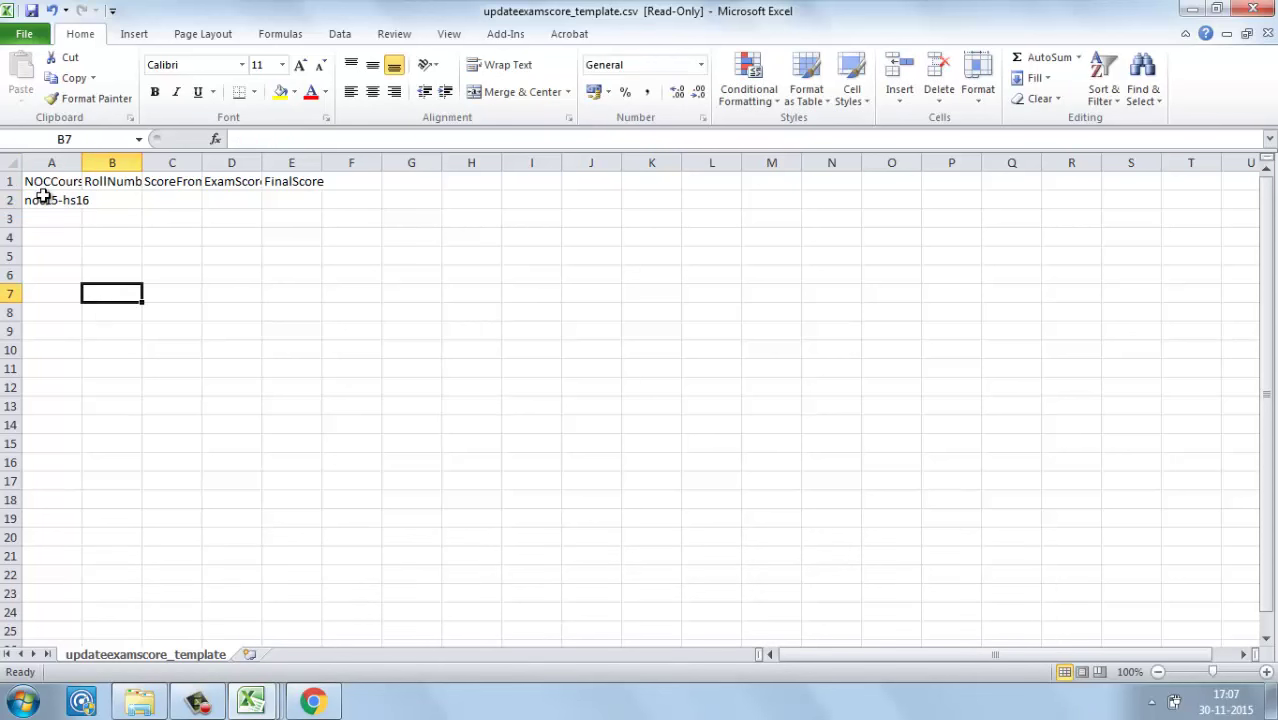
{"action": "left_click", "coordinate": [43, 197]}
{"action": "left_click_drag", "start_coordinate": [43, 197], "coordinate": [45, 331]}
{"action": "key", "text": "ctrl+d"}
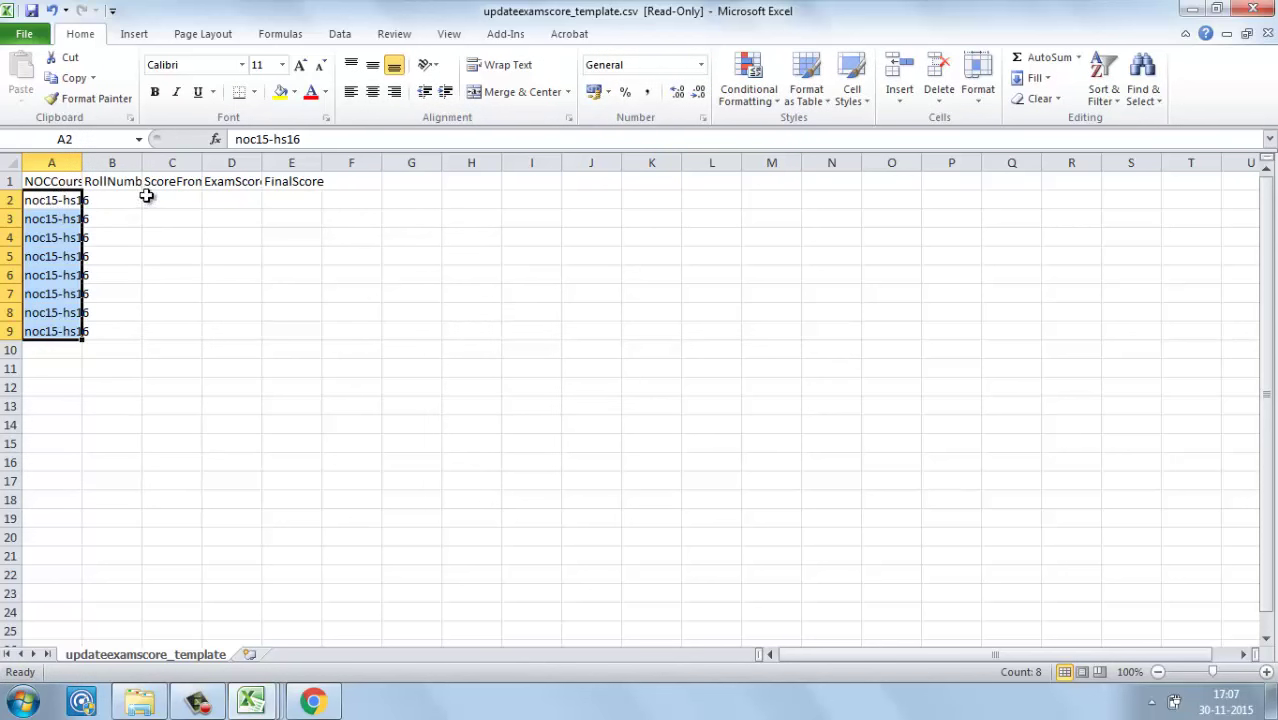
Step: Compare the template's RollNumber and ScoreFromAssignment headings with the consolidated sheet's A2–A7 assignment score columns
{"action": "left_click", "coordinate": [119, 188]}
{"action": "left_click", "coordinate": [117, 201]}
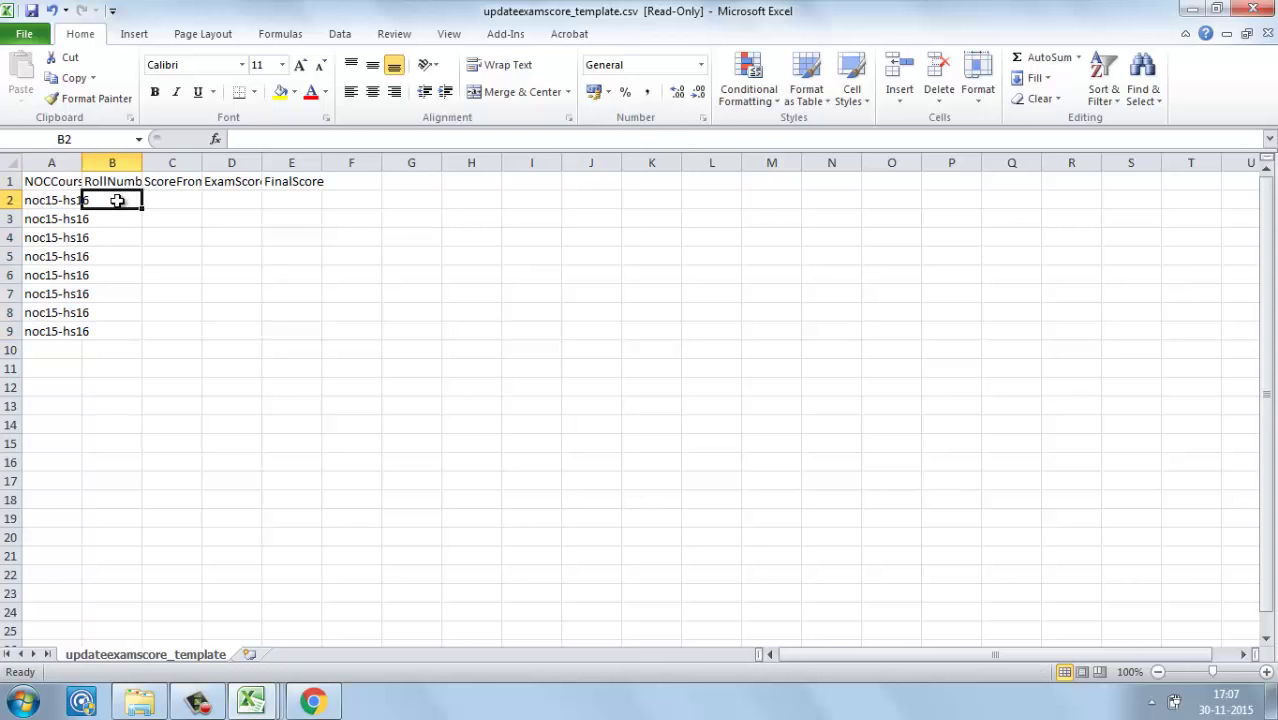
{"action": "left_click", "coordinate": [175, 184]}
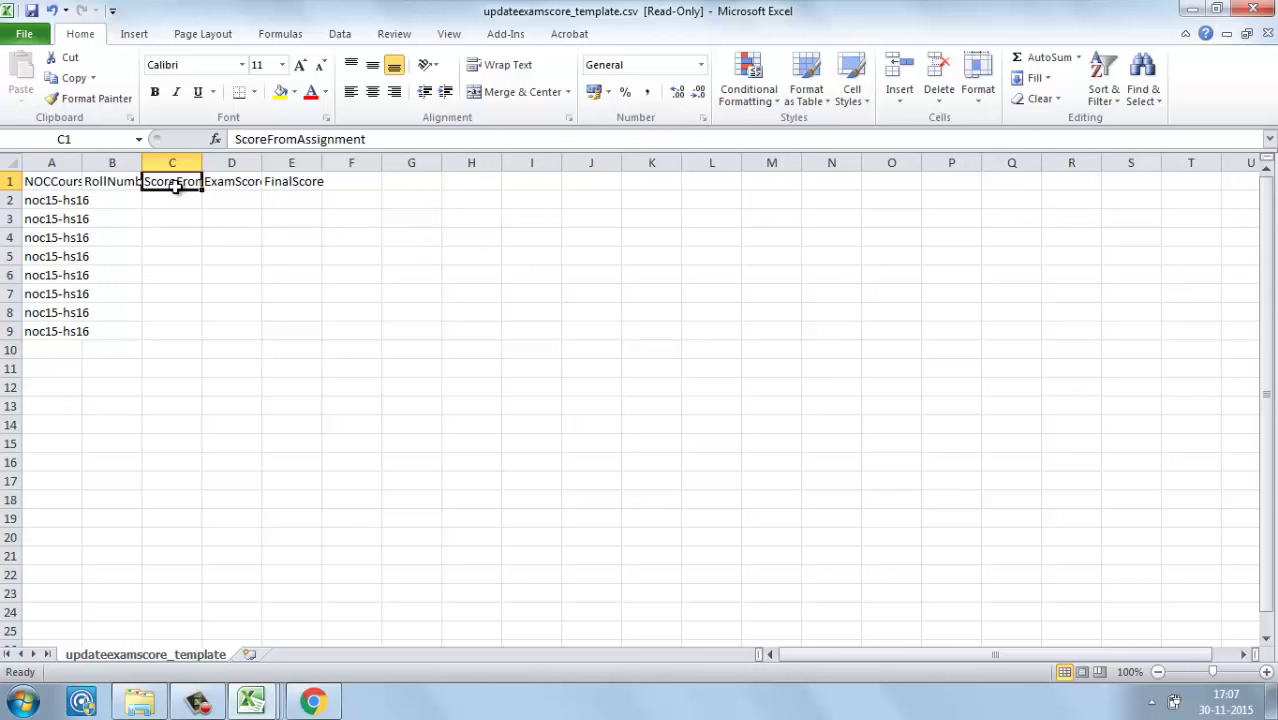
{"action": "left_click", "coordinate": [251, 700]}
{"action": "left_click", "coordinate": [299, 629]}
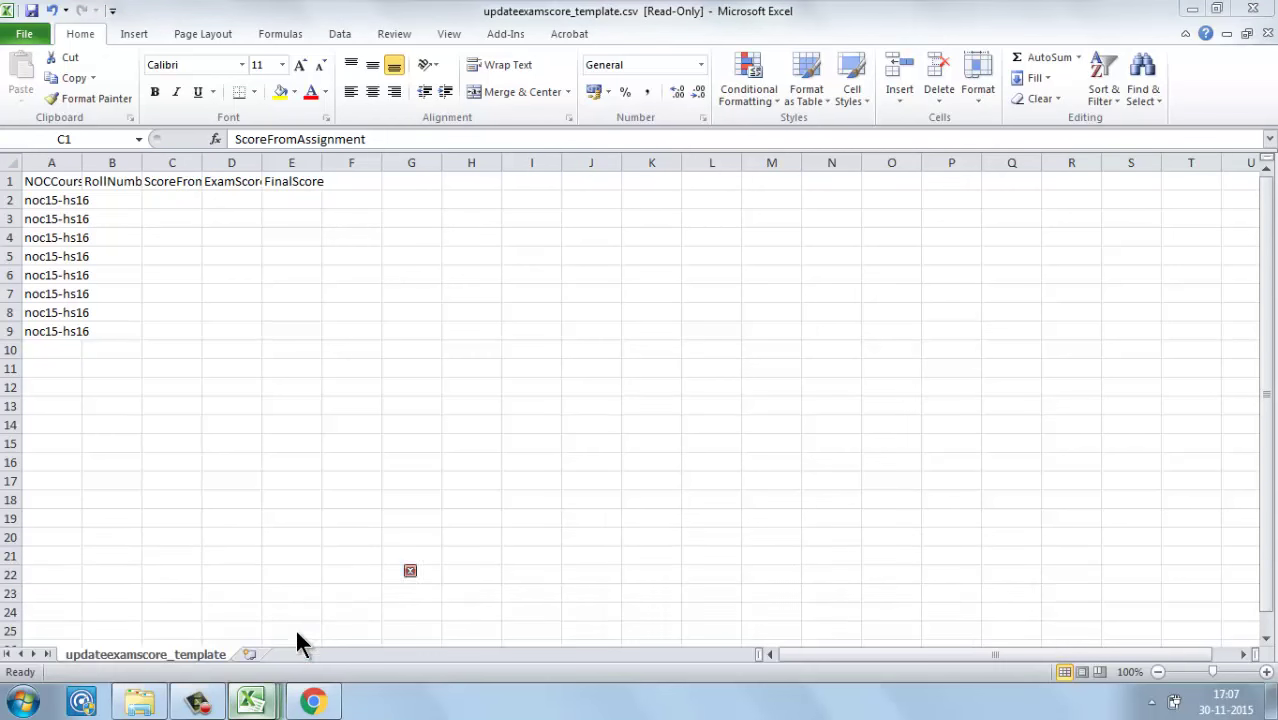
{"action": "left_click", "coordinate": [737, 184]}
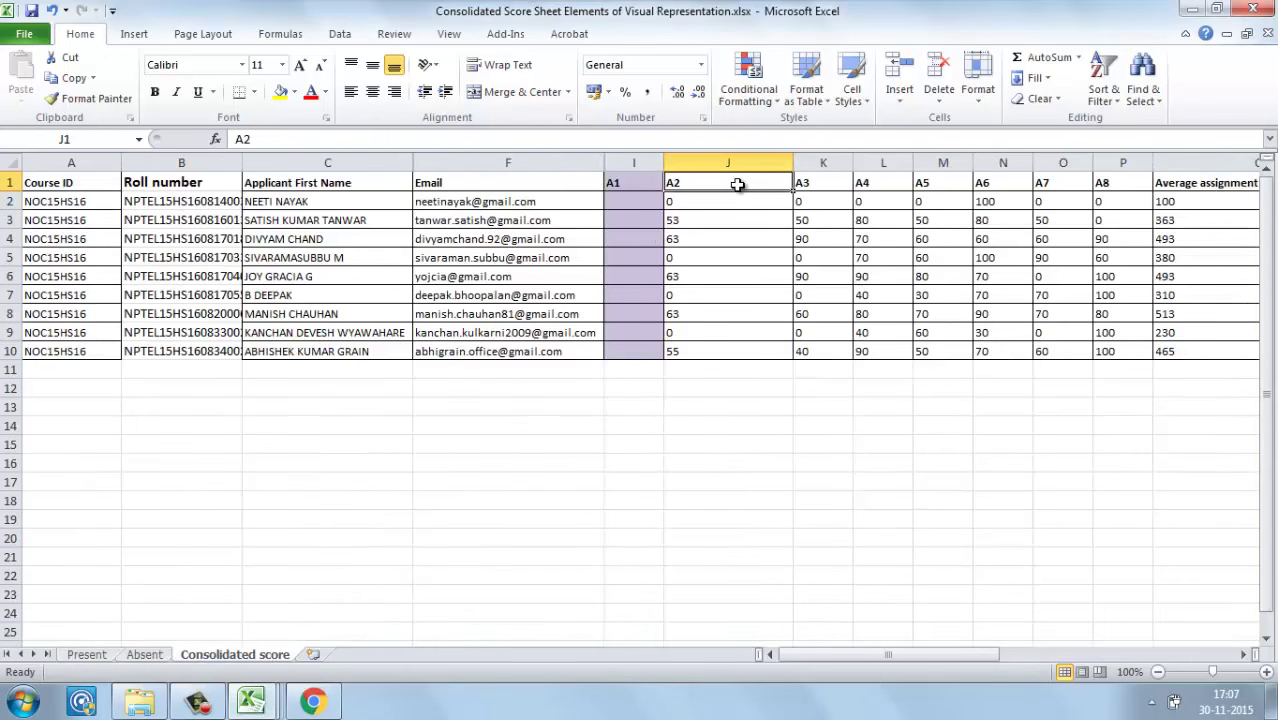
{"action": "key", "text": "Right"}
{"action": "key", "text": "Right"}
{"action": "key", "text": "Right"}
{"action": "key", "text": "Right"}
{"action": "key", "text": "Right"}
{"action": "key", "text": "Right"}
{"action": "key", "text": "Right"}
{"action": "key", "text": "Right"}
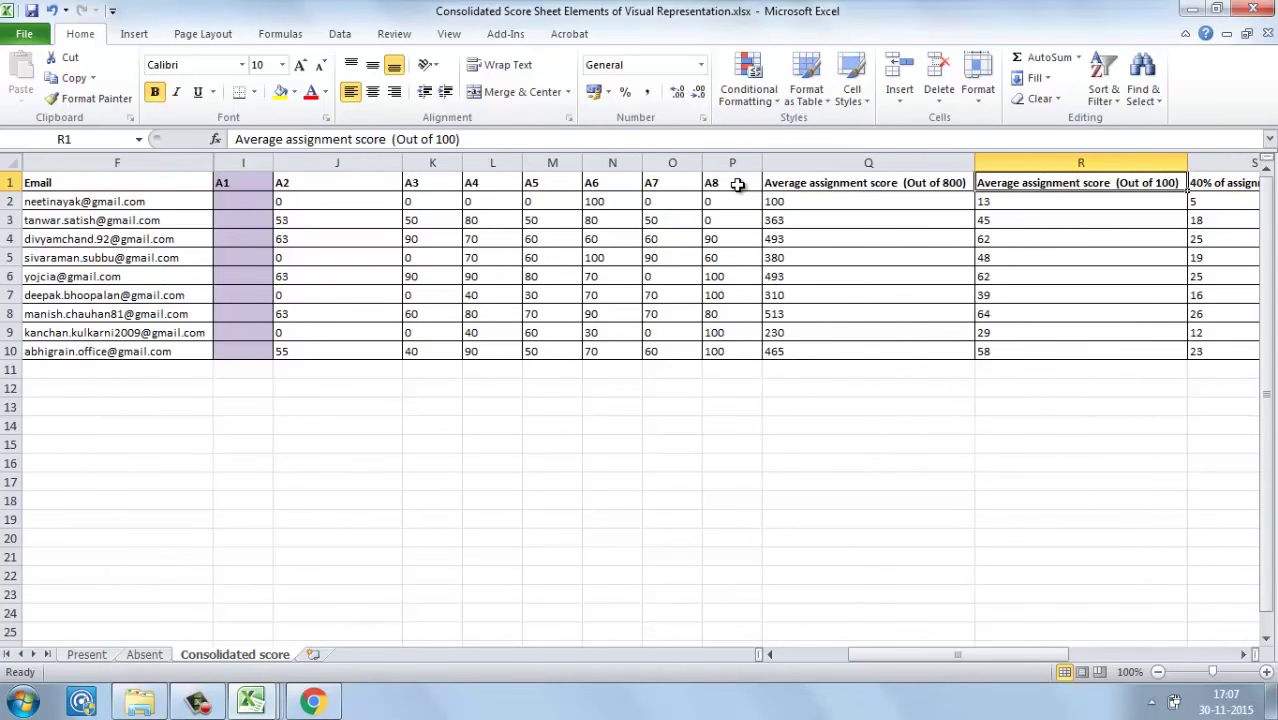
{"action": "key", "text": "ctrl+shift+Down"}
Step: Match the template's ExamScore column to the consolidated sheet's final exam score heading
{"action": "key", "text": "alt+Tab"}
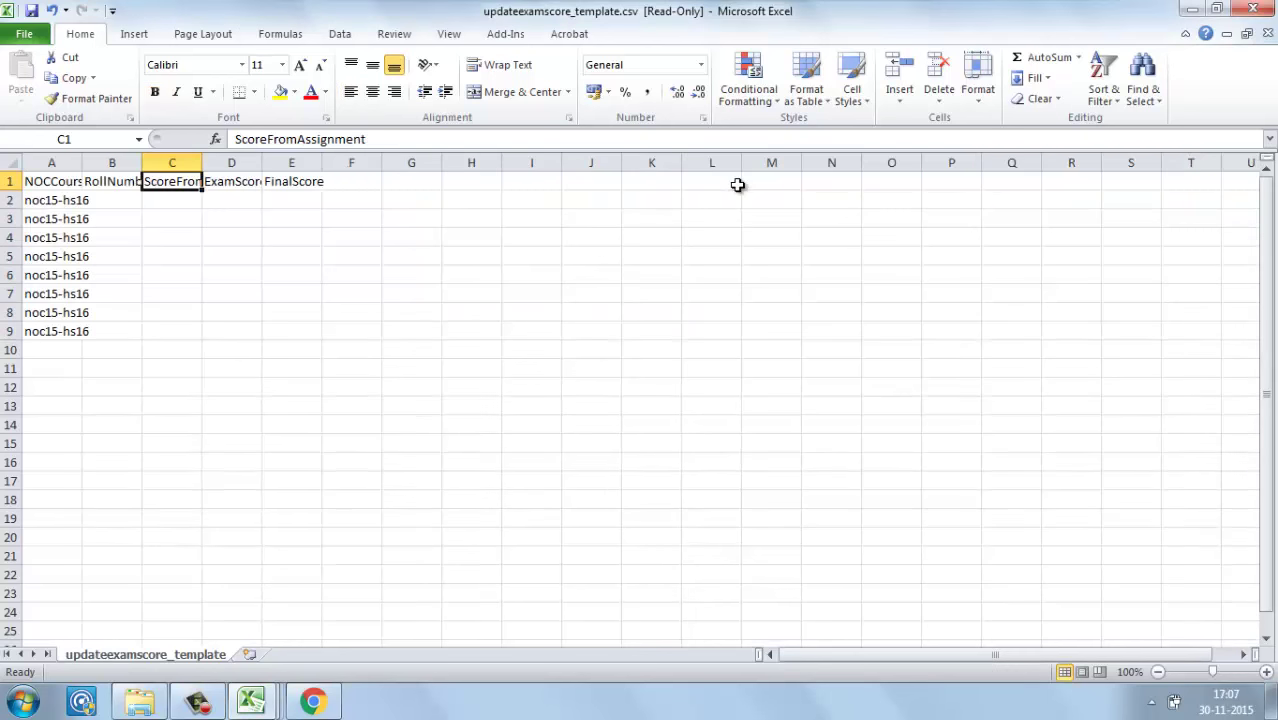
{"action": "left_click", "coordinate": [189, 206]}
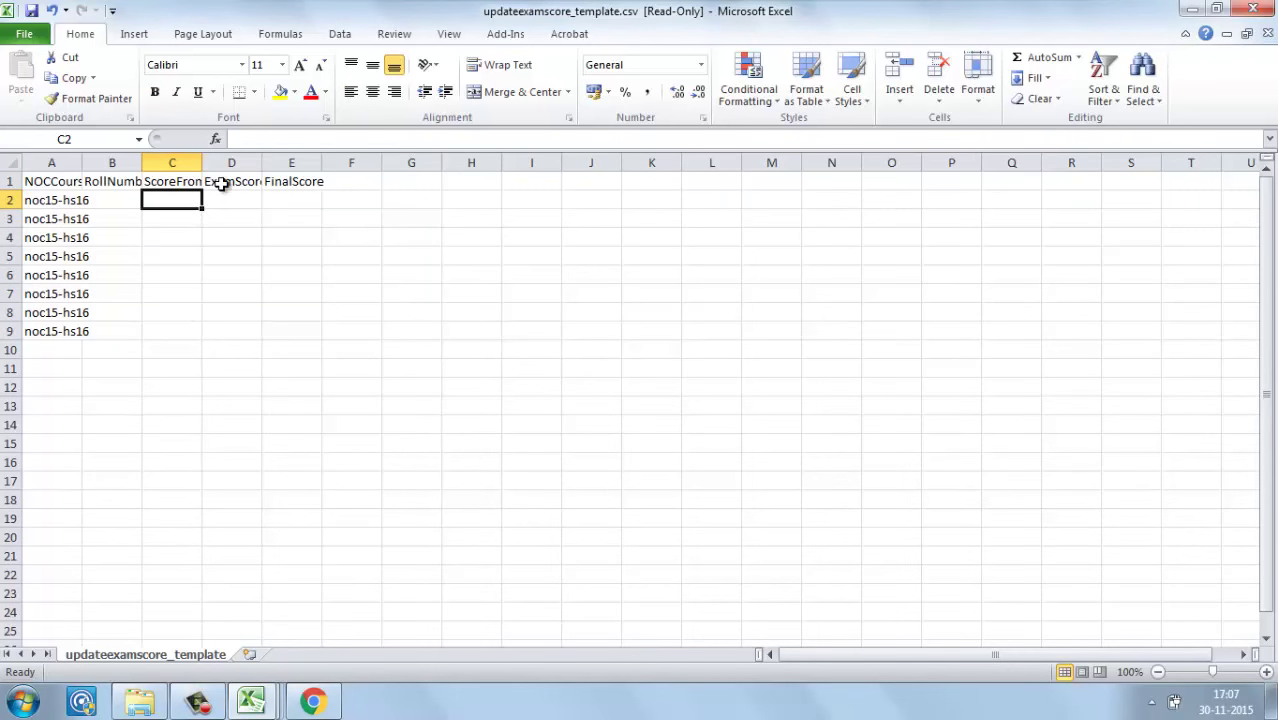
{"action": "left_click", "coordinate": [223, 186]}
{"action": "key", "text": "alt+Tab"}
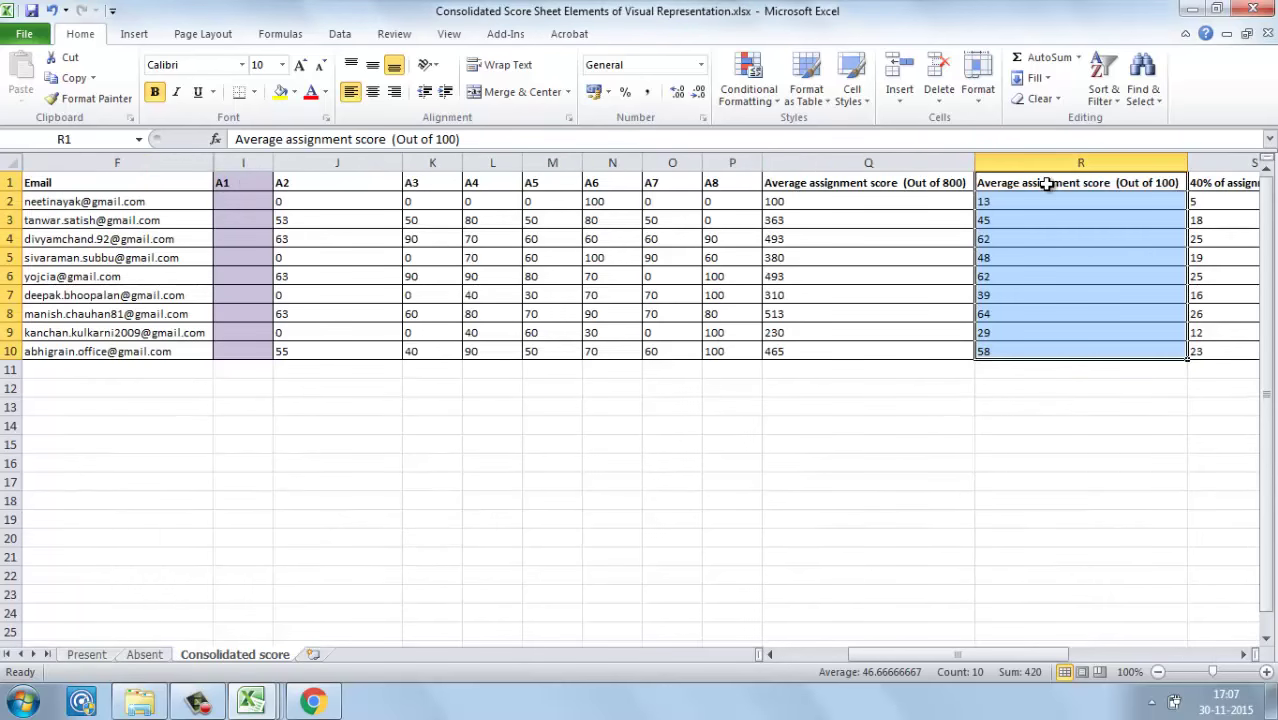
{"action": "left_click", "coordinate": [1046, 183]}
{"action": "key", "text": "Right"}
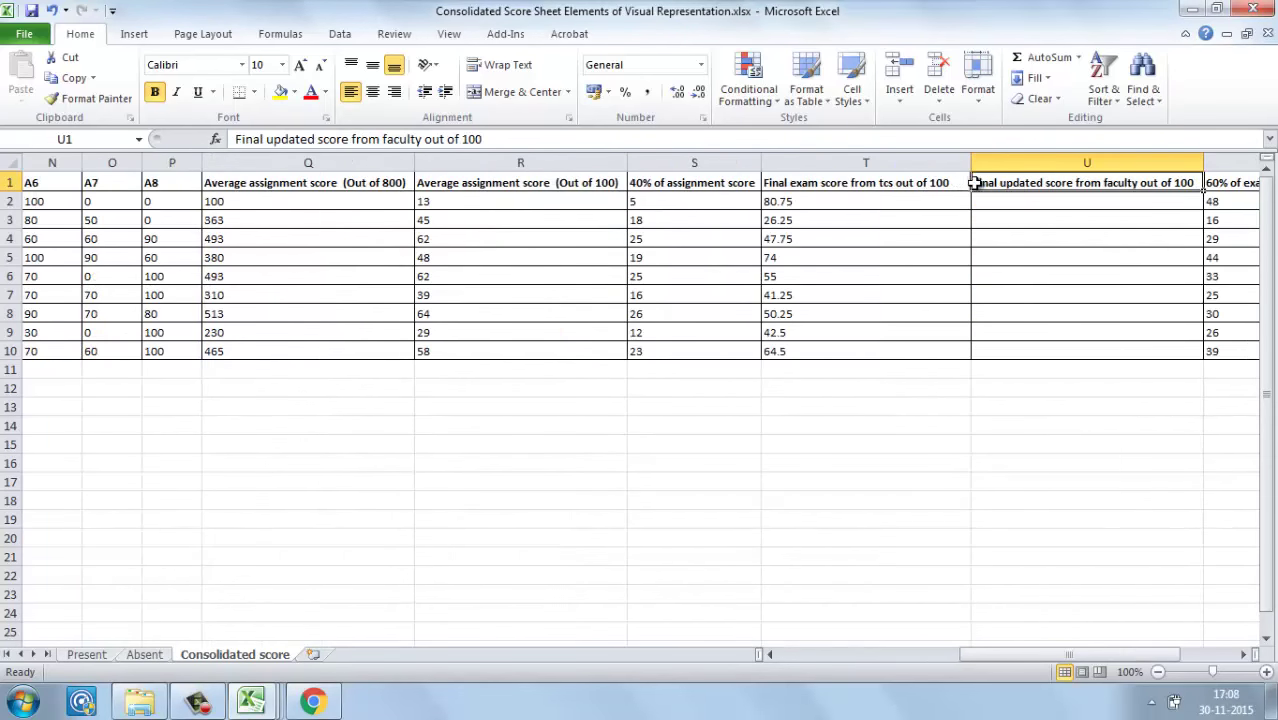
{"action": "key", "text": "Left"}
{"action": "key", "text": "alt+Tab"}
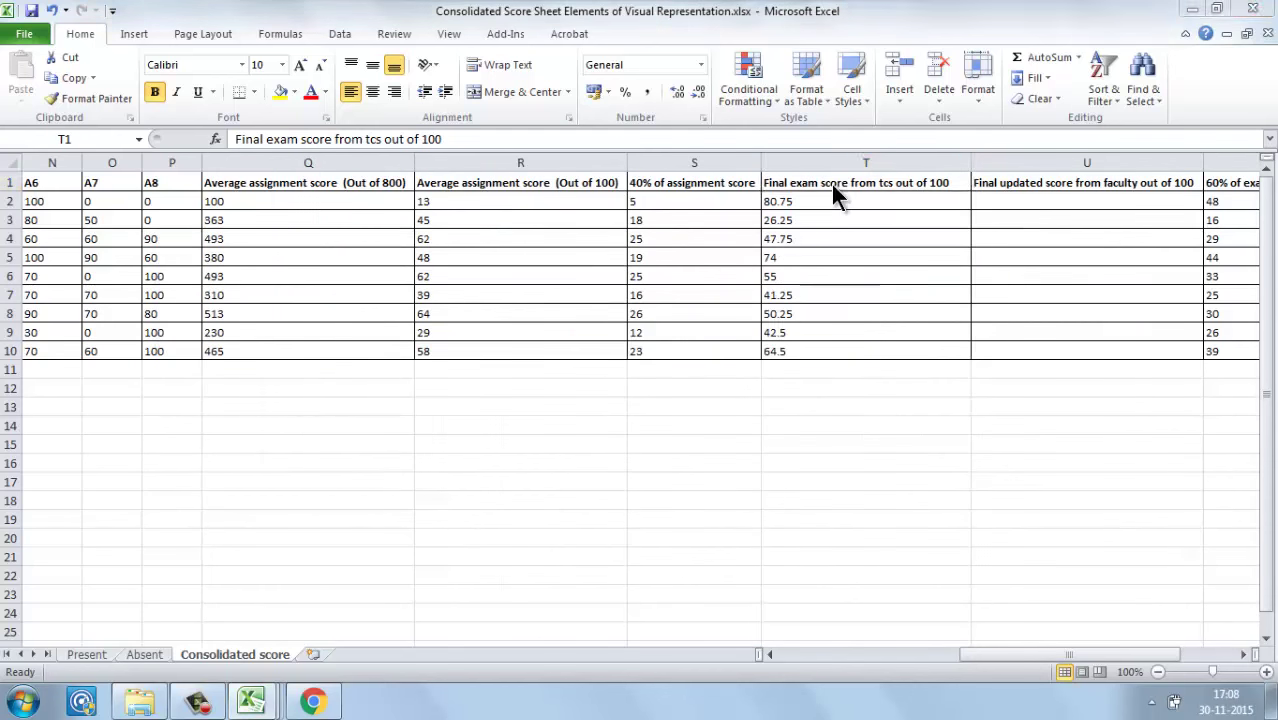
{"action": "key", "text": "alt+Tab"}
Step: Check the FinalScore column against the consolidated sheet's certificate score formula =SUM(S2,V2), leaving it unchanged
{"action": "left_click", "coordinate": [247, 203]}
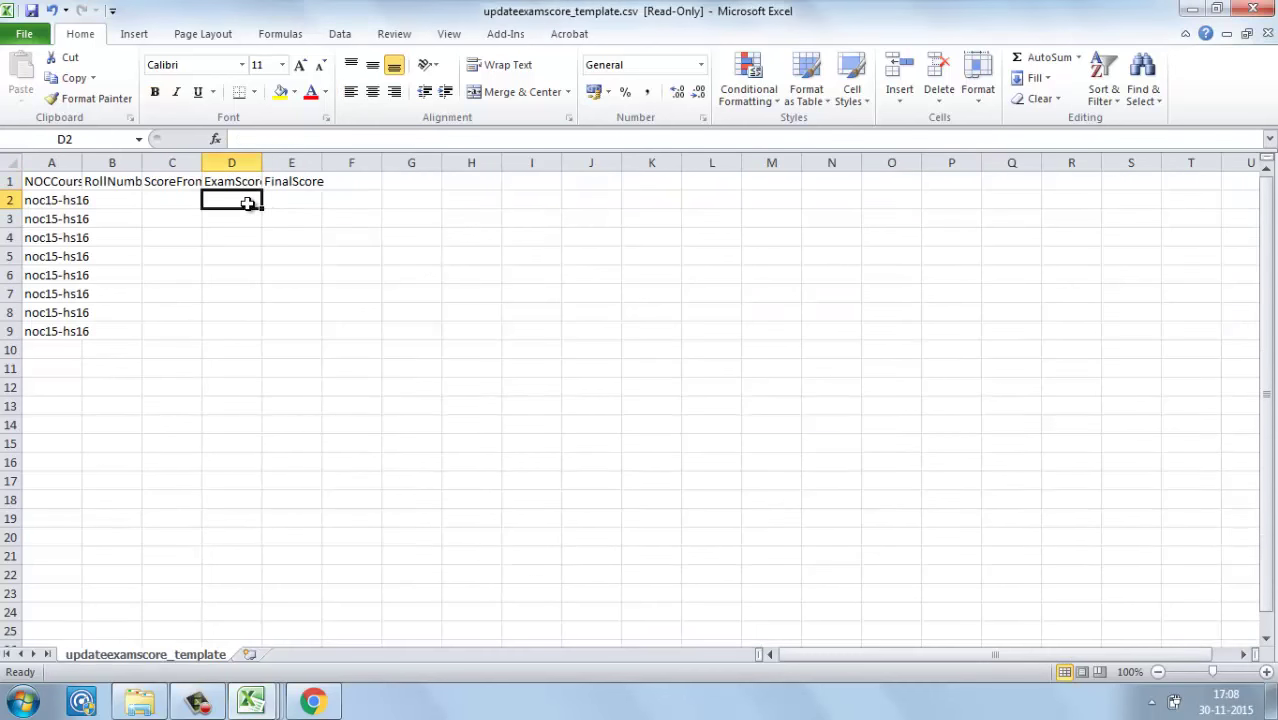
{"action": "key", "text": "ctrl+shift+Down"}
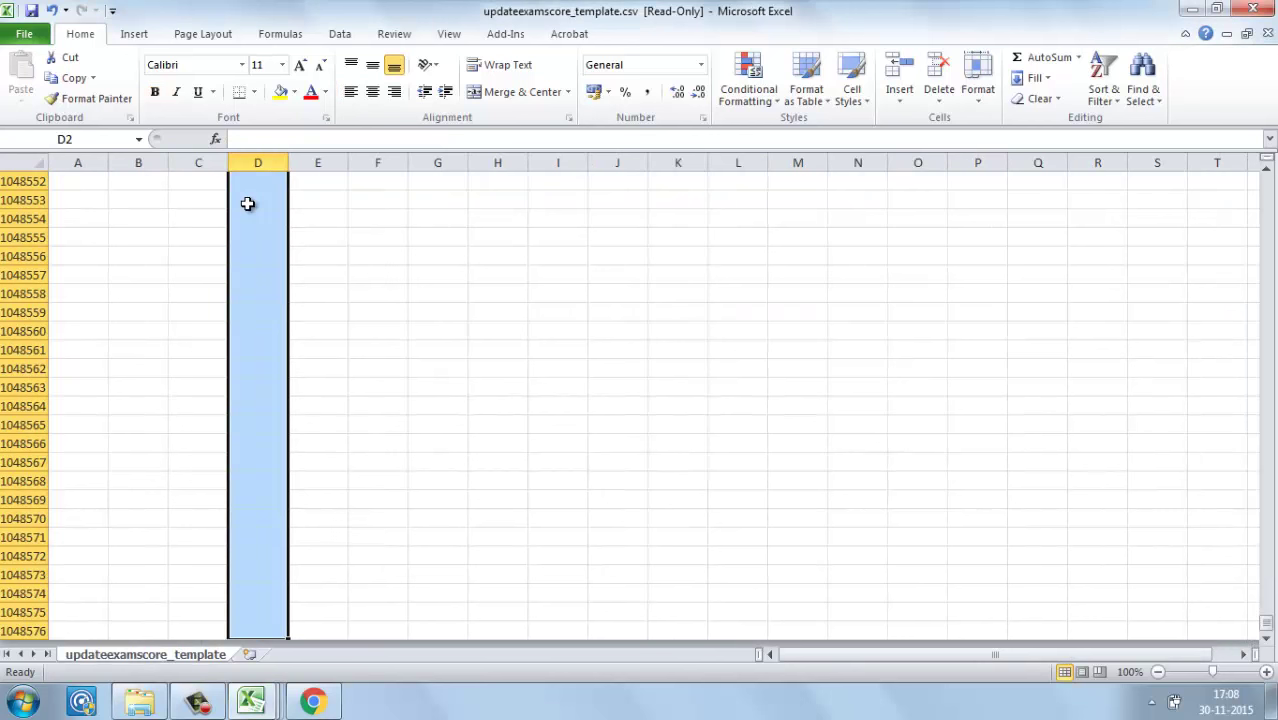
{"action": "key", "text": "ctrl+shift+Up"}
{"action": "left_click", "coordinate": [291, 182]}
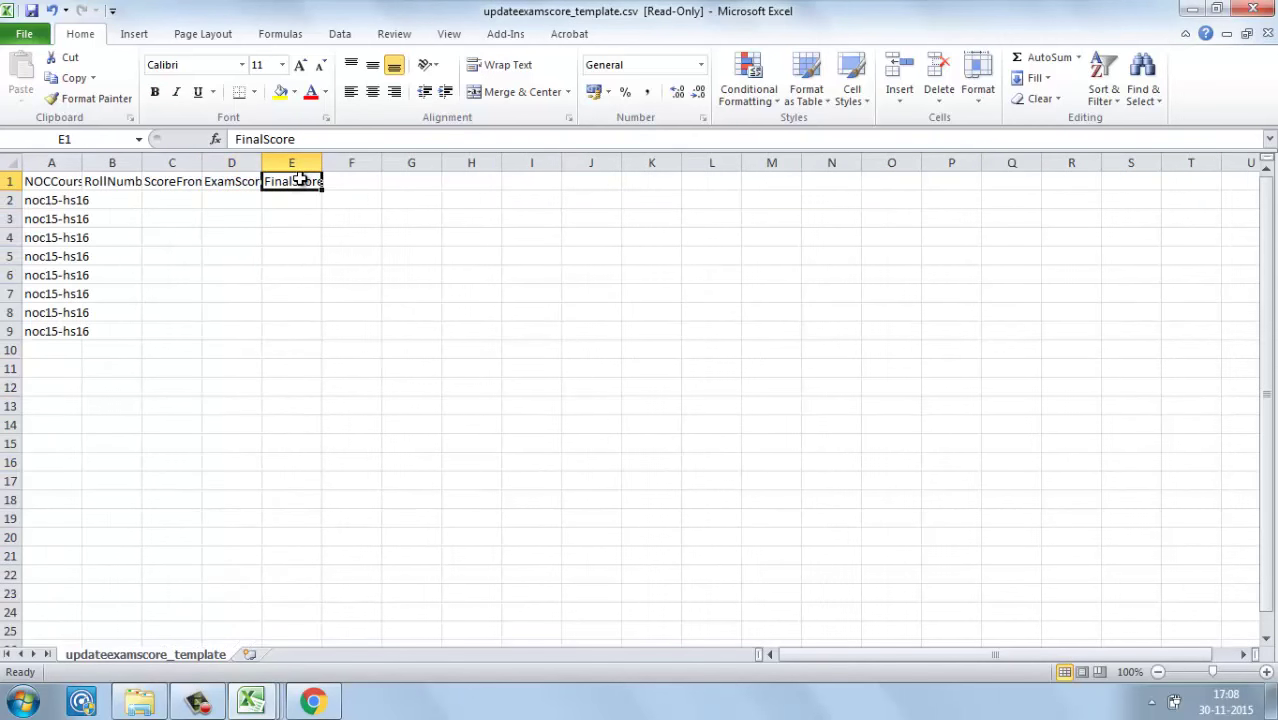
{"action": "left_click", "coordinate": [280, 197]}
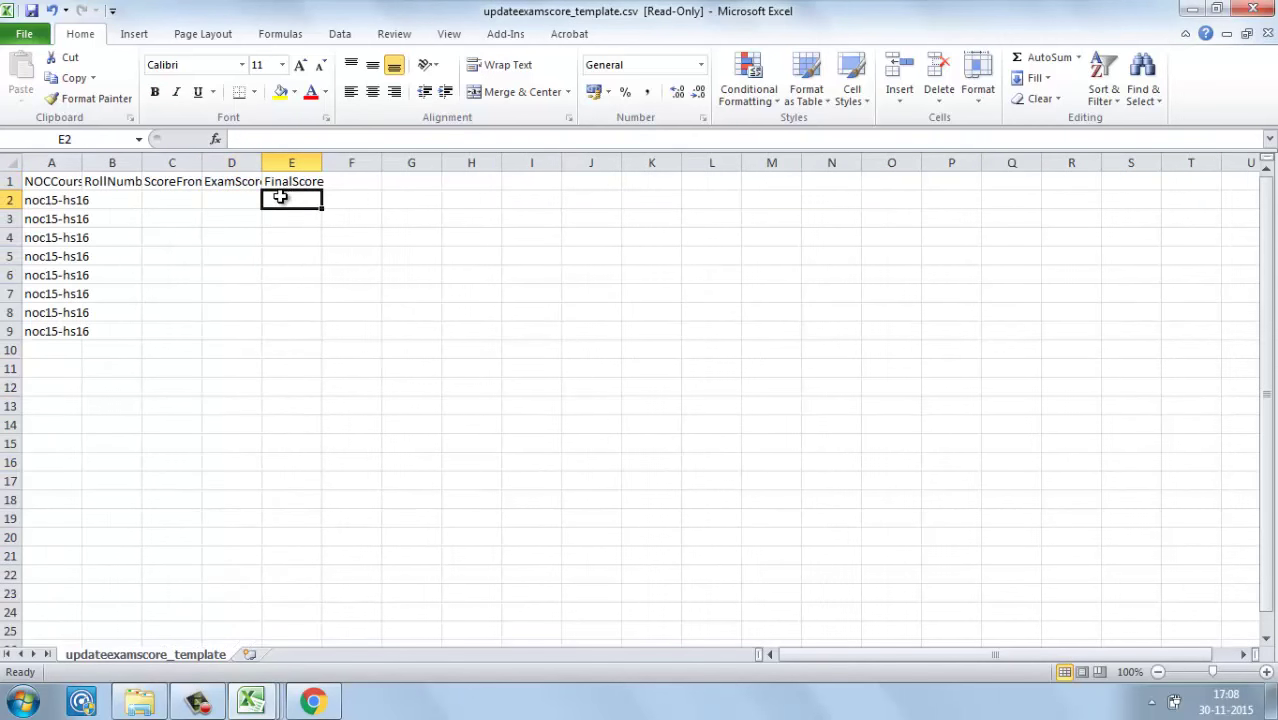
{"action": "key", "text": "ctrl+Tab"}
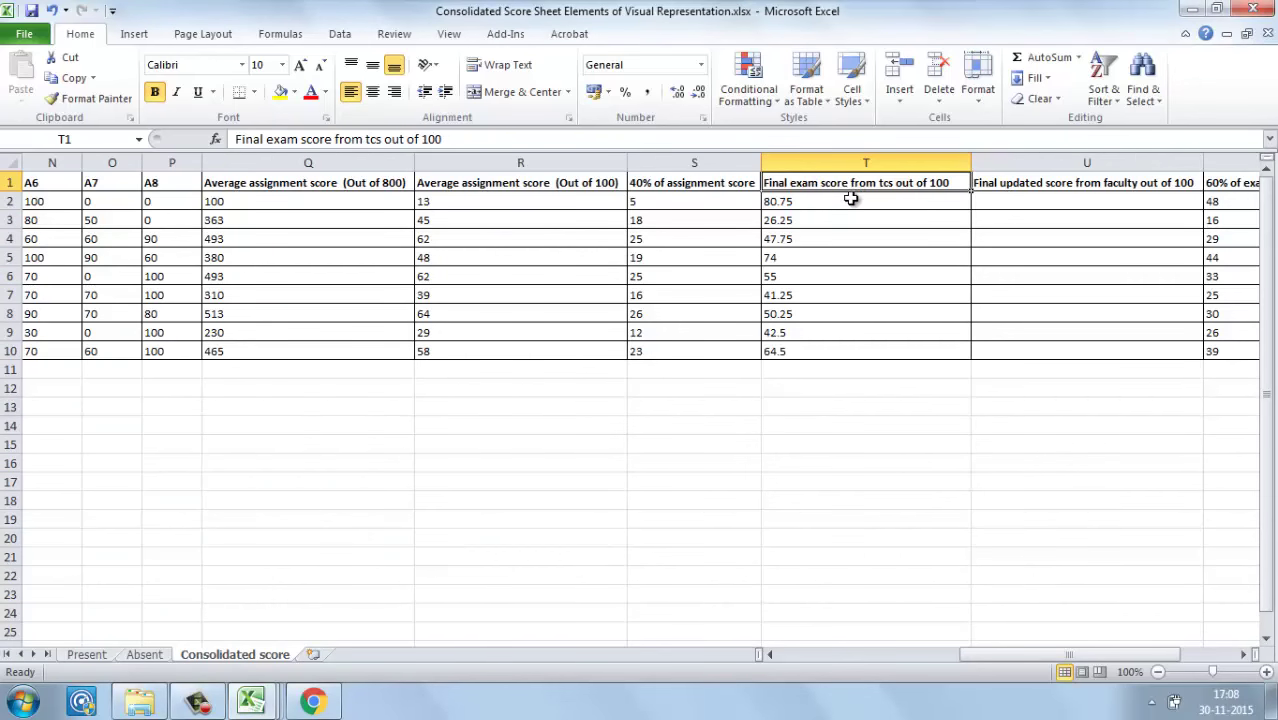
{"action": "left_click", "coordinate": [850, 199]}
{"action": "key", "text": "Right"}
{"action": "key", "text": "Right"}
{"action": "key", "text": "Right"}
{"action": "key", "text": "Right"}
{"action": "key", "text": "Right"}
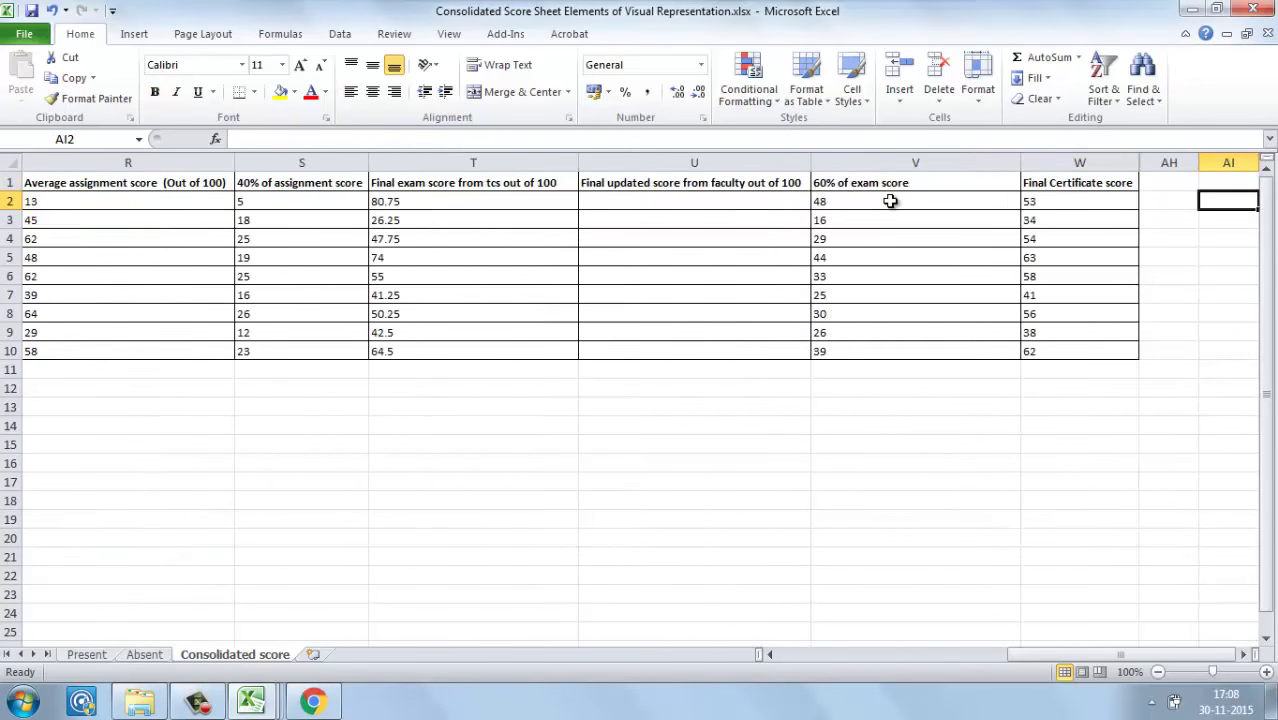
{"action": "left_click", "coordinate": [890, 201]}
{"action": "left_click", "coordinate": [1034, 201]}
{"action": "double_click", "coordinate": [1034, 201]}
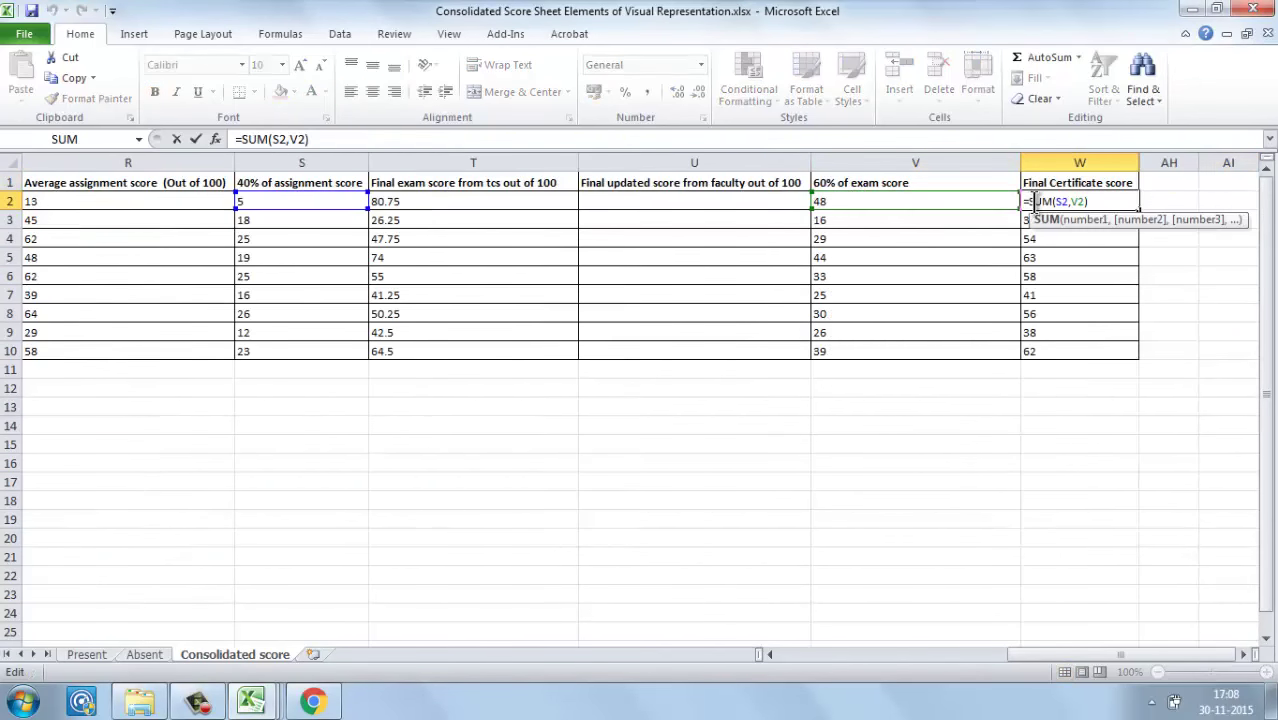
{"action": "key", "text": "Escape"}
Step: Close updateexamscore_template.csv without saving
{"action": "key", "text": "ctrl+Tab"}
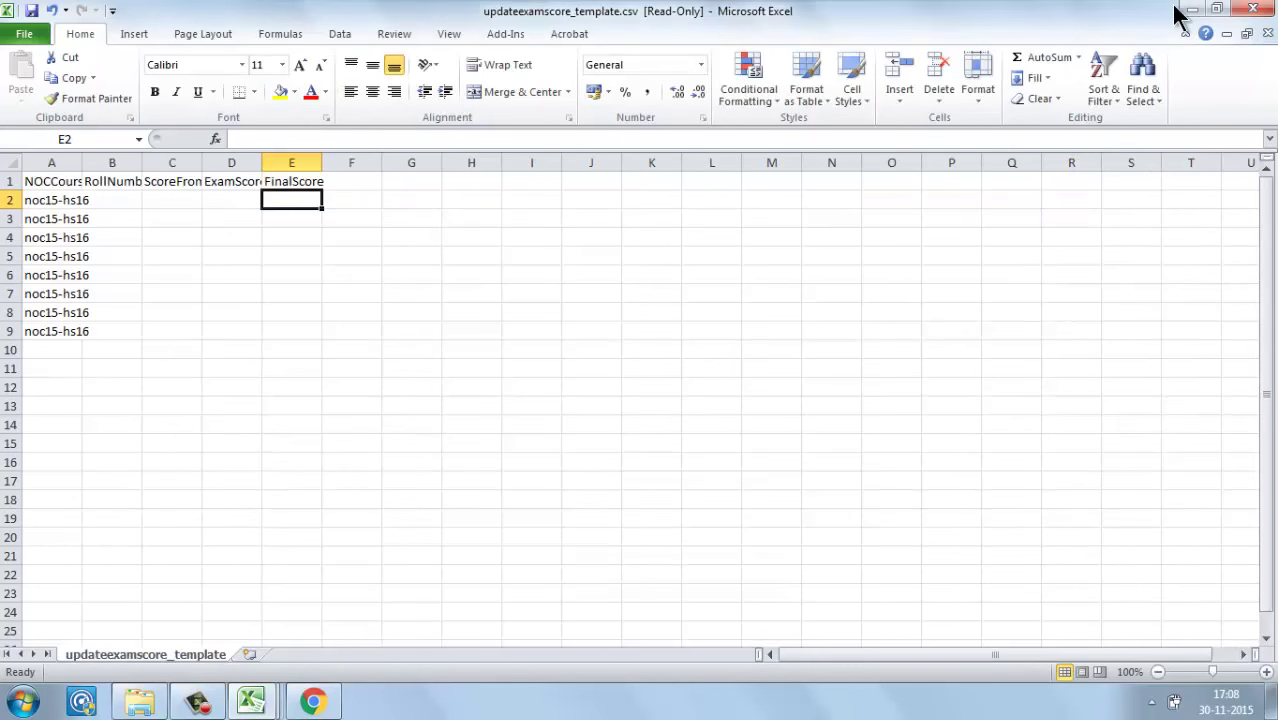
{"action": "left_click", "coordinate": [1252, 9]}
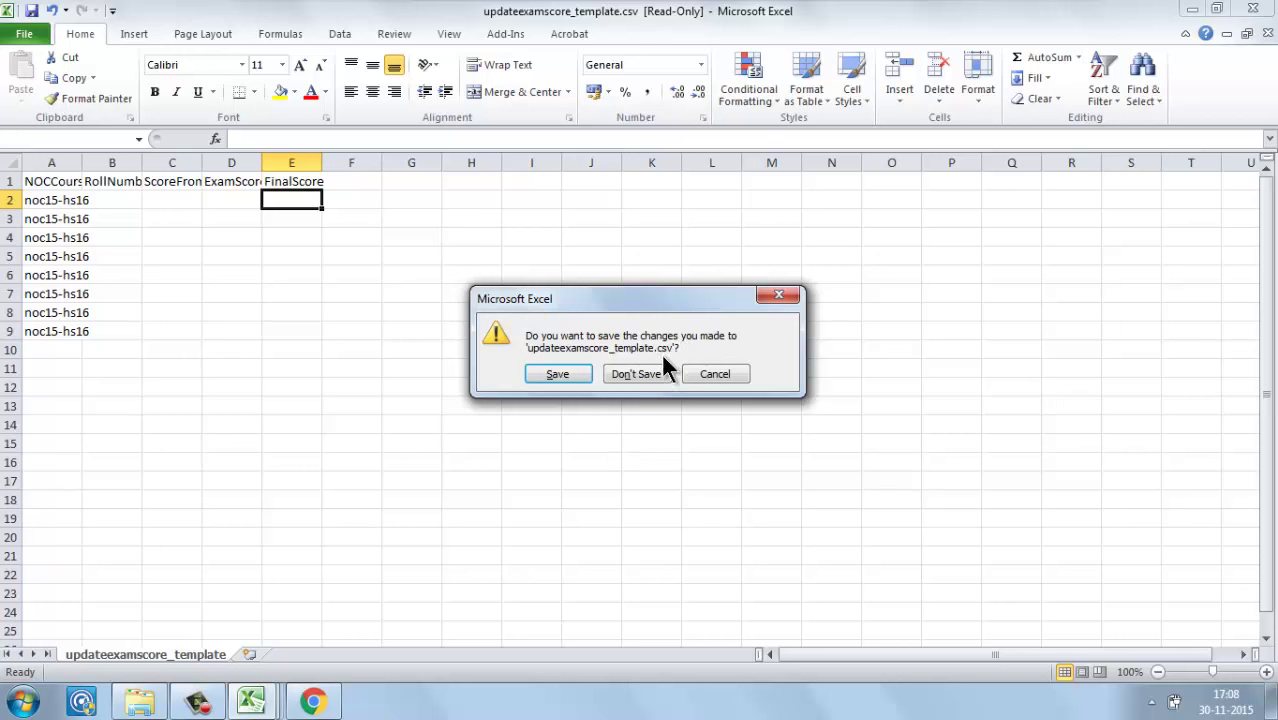
{"action": "left_click", "coordinate": [652, 372]}
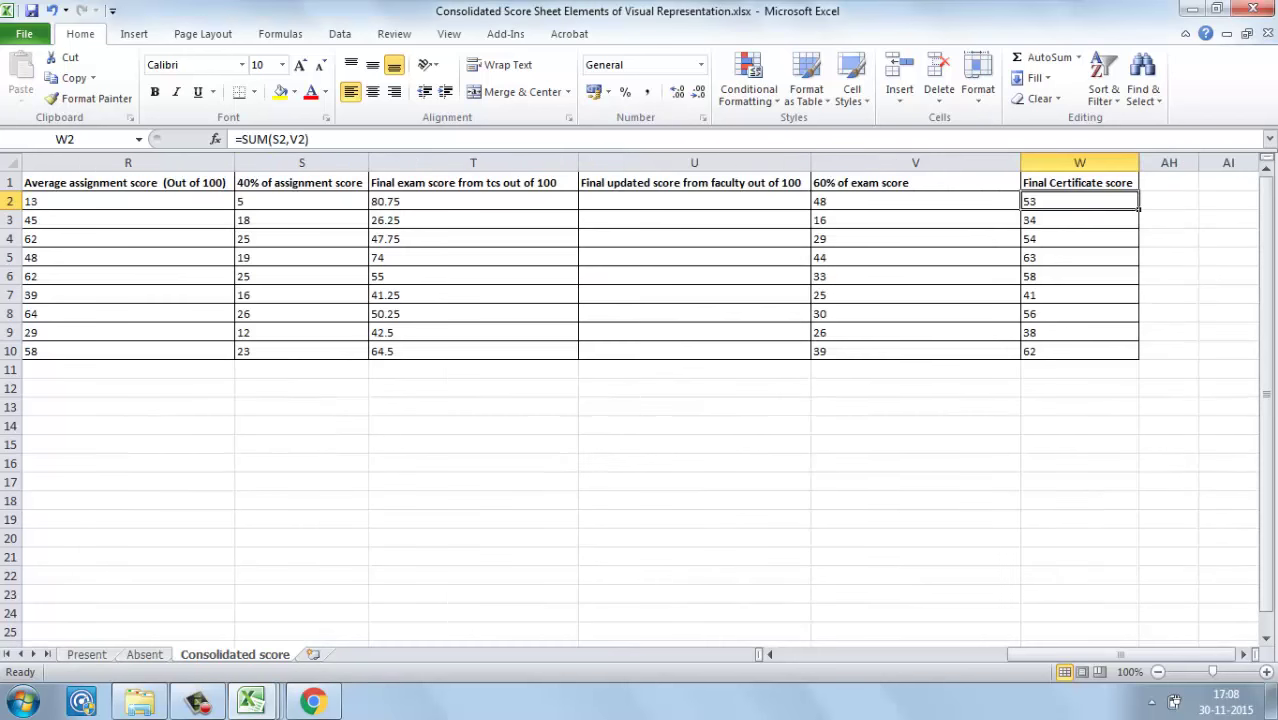
Step: Open Amap.xlsx from Template > Final Score format > Assignment map in Explorer
{"action": "left_click", "coordinate": [207, 710]}
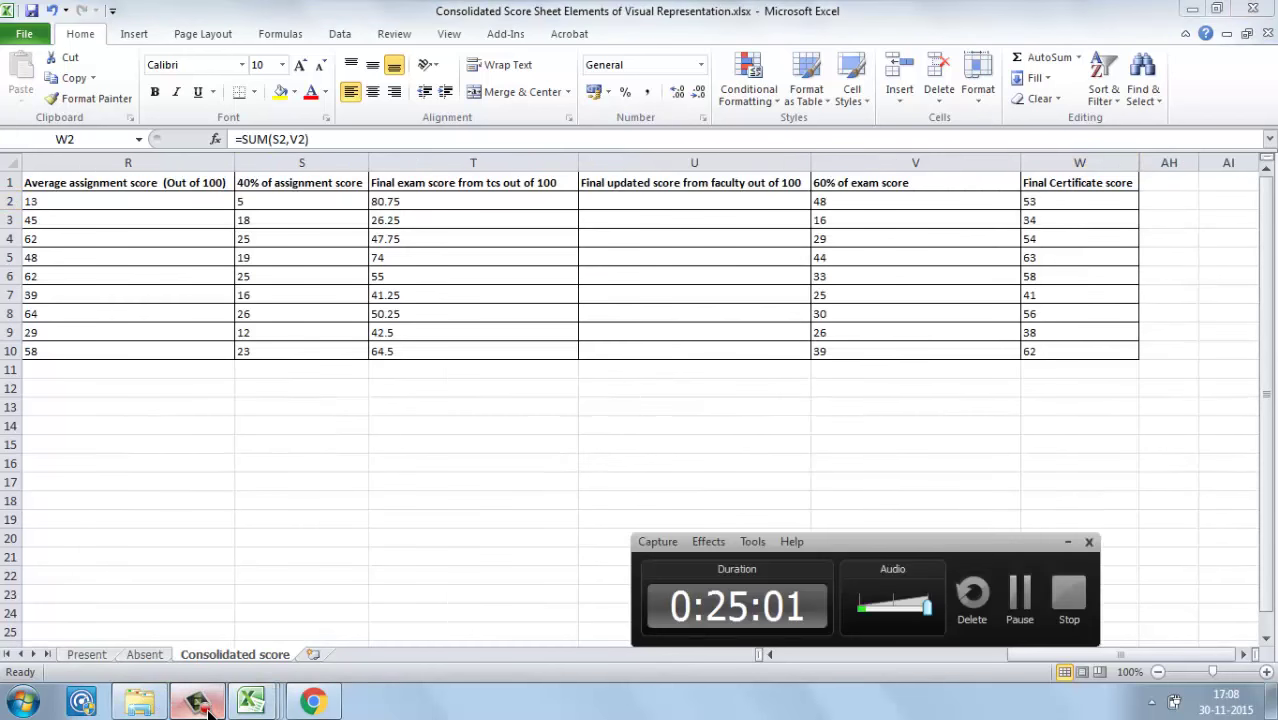
{"action": "left_click", "coordinate": [1016, 594]}
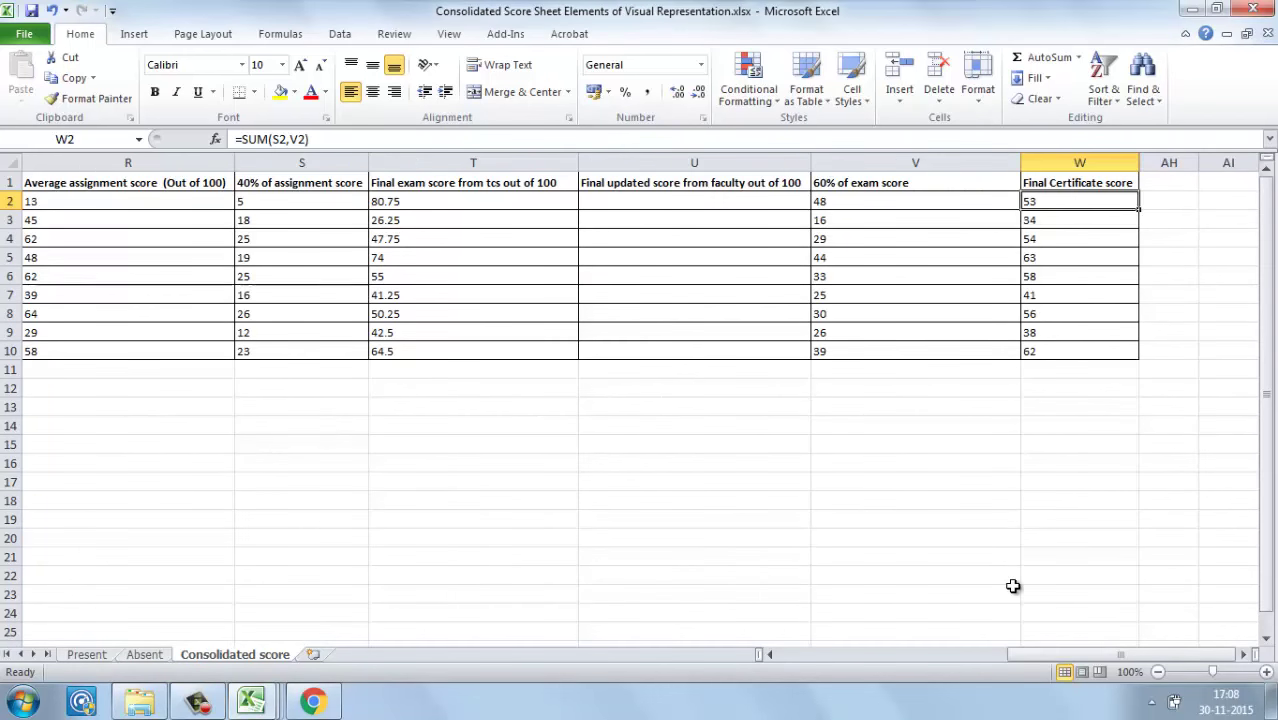
{"action": "left_click", "coordinate": [250, 705]}
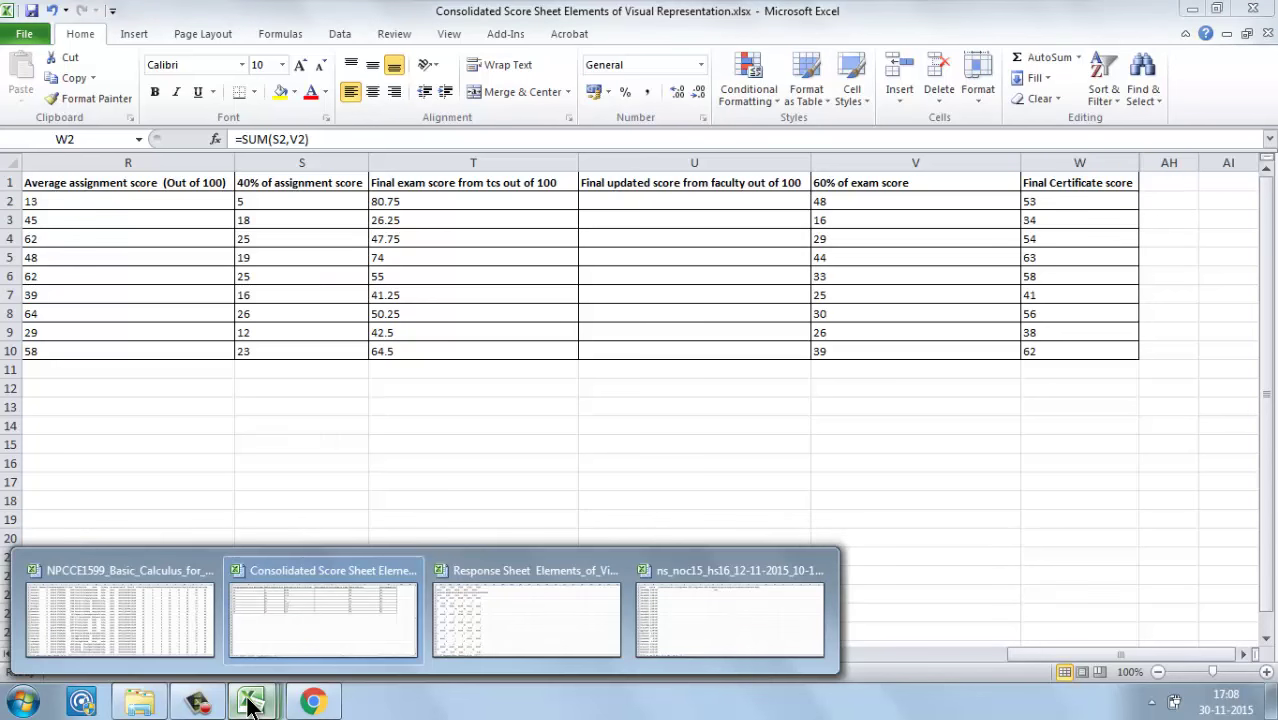
{"action": "left_click", "coordinate": [143, 705]}
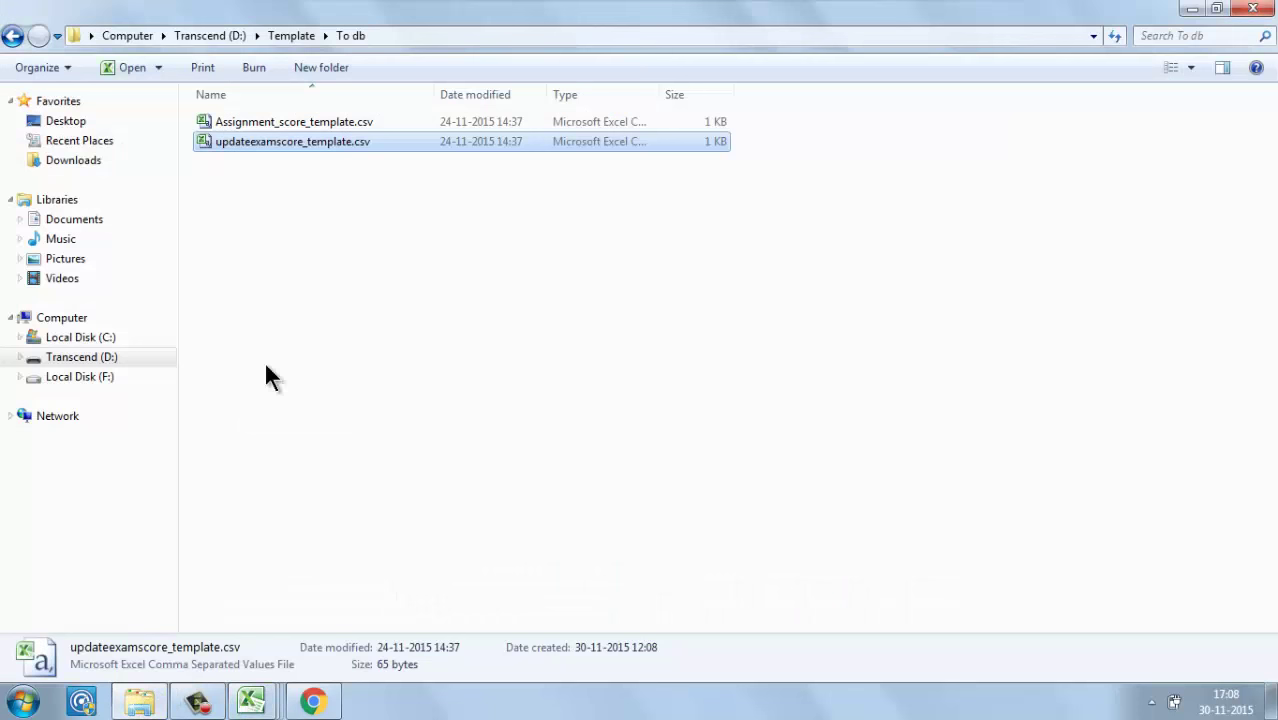
{"action": "left_click", "coordinate": [300, 36]}
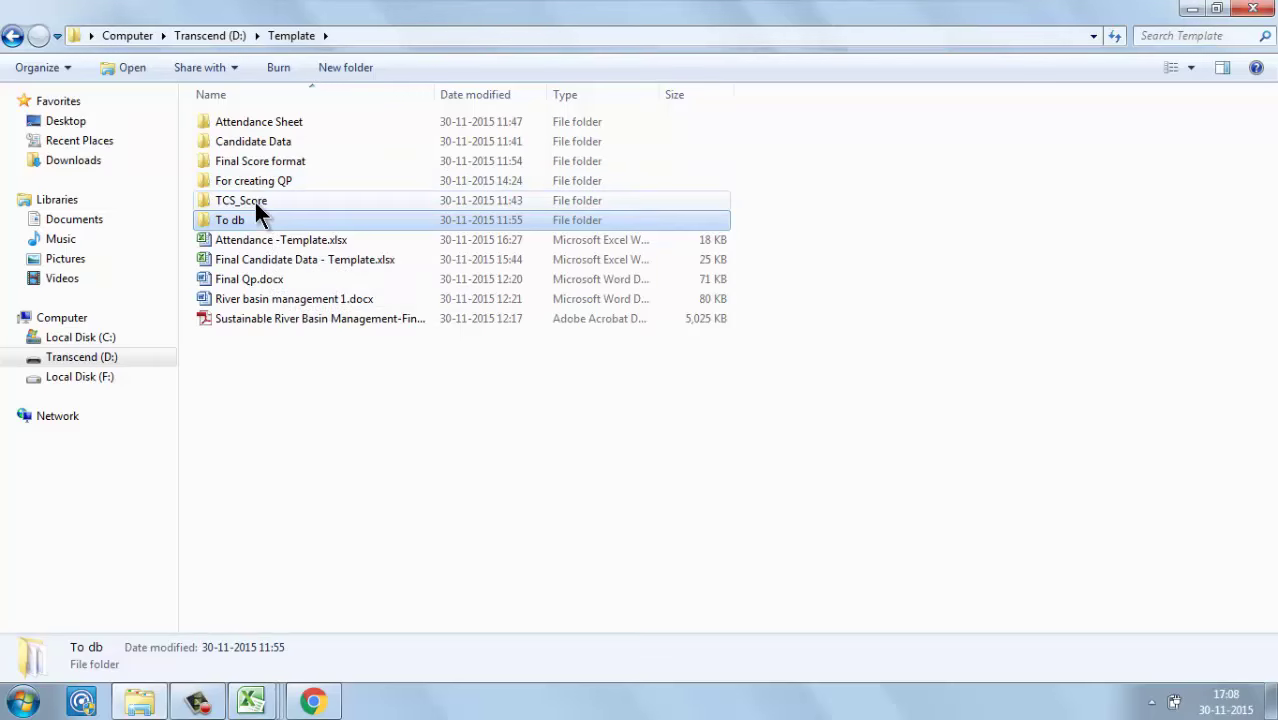
{"action": "double_click", "coordinate": [261, 162]}
{"action": "double_click", "coordinate": [264, 124]}
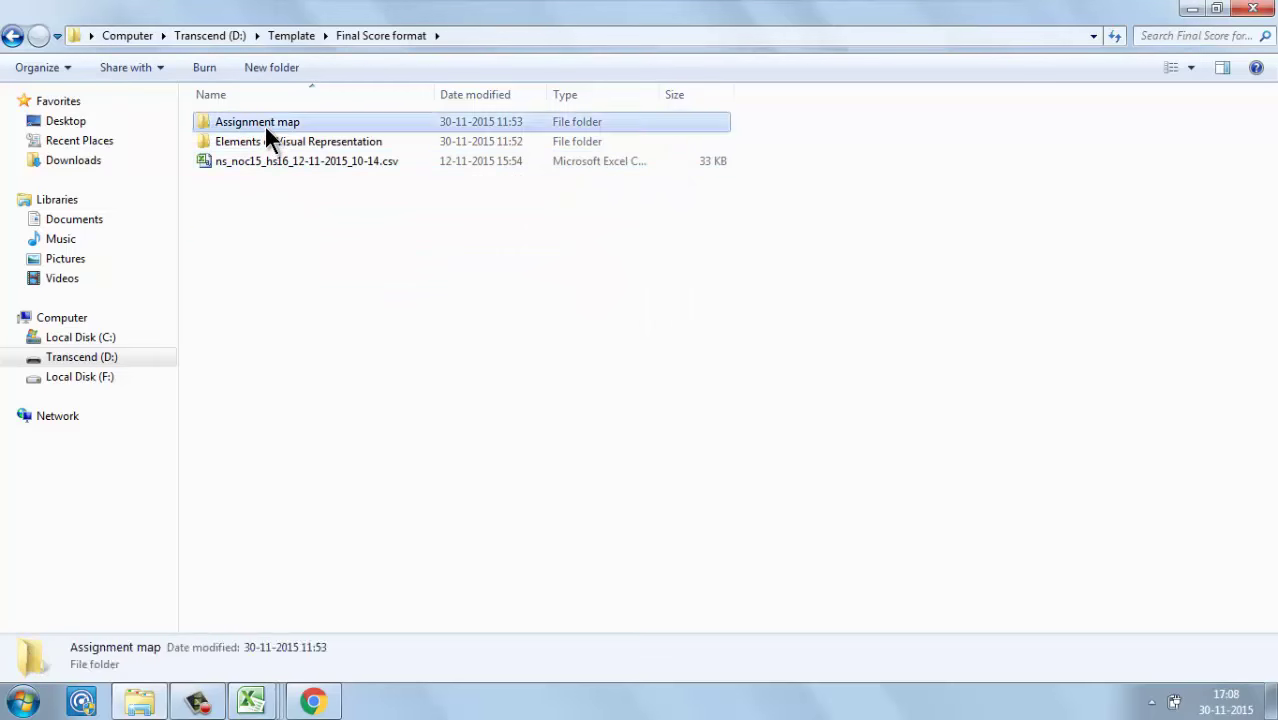
{"action": "left_click", "coordinate": [264, 124]}
{"action": "double_click", "coordinate": [264, 124]}
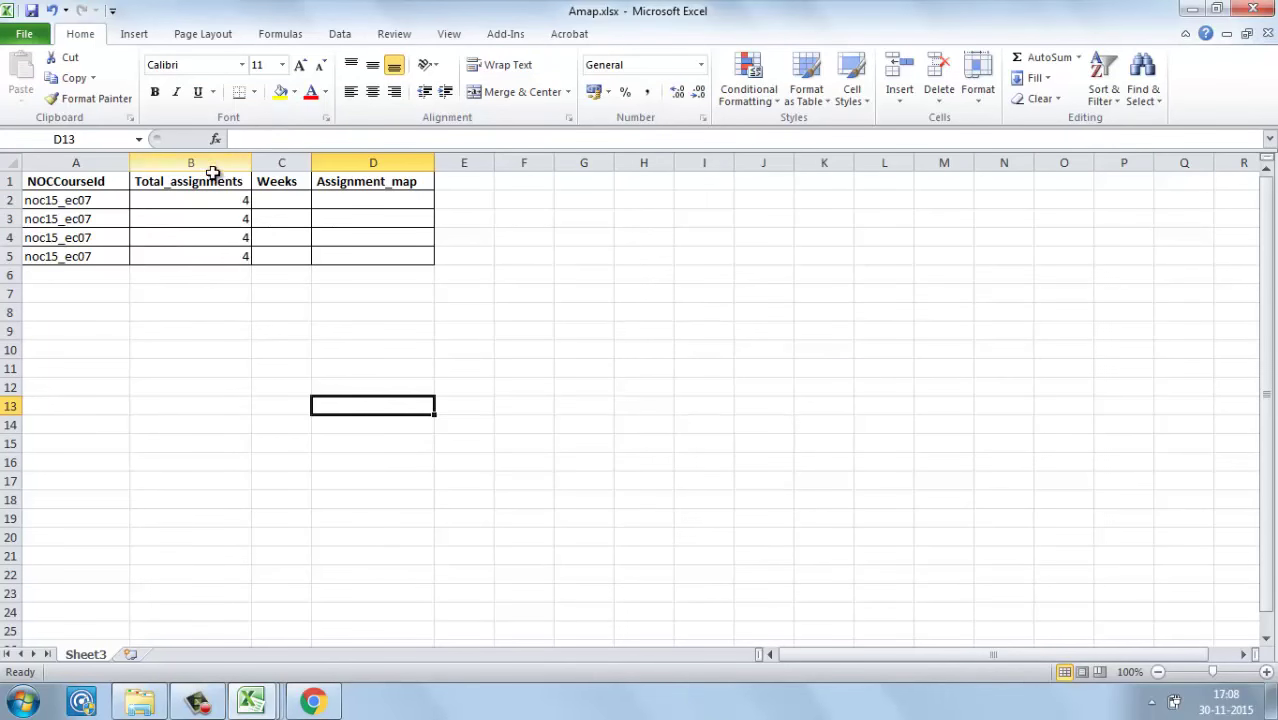
Step: Dismiss the hide-sheet warning, unhide Sheet1 from the sheet-tab menu, and go back to Sheet3
{"action": "left_click", "coordinate": [181, 197]}
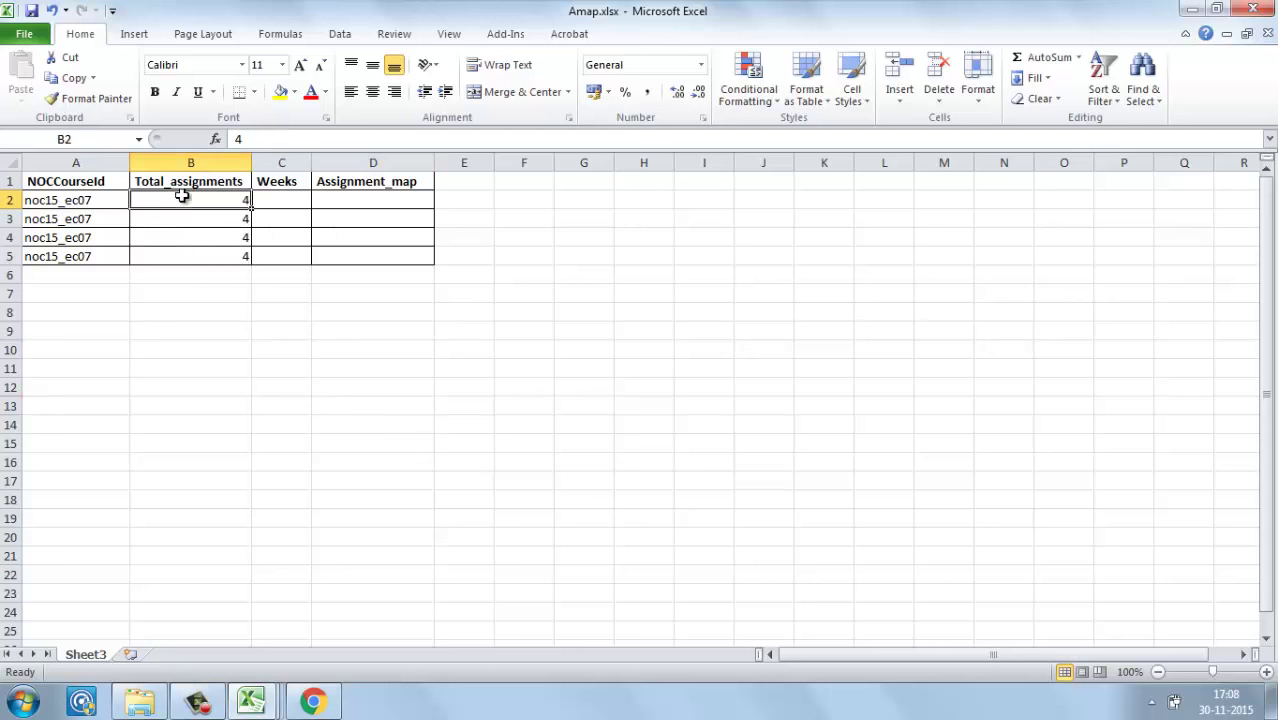
{"action": "right_click", "coordinate": [84, 655]}
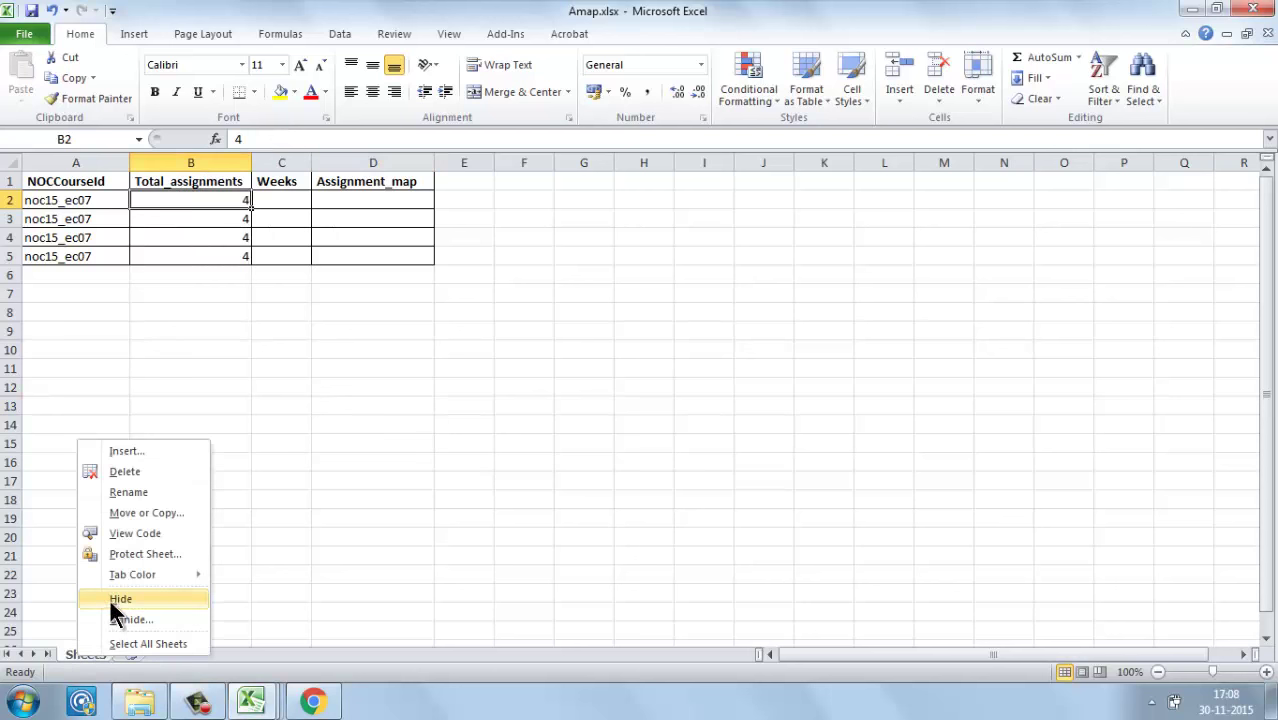
{"action": "left_click", "coordinate": [112, 600]}
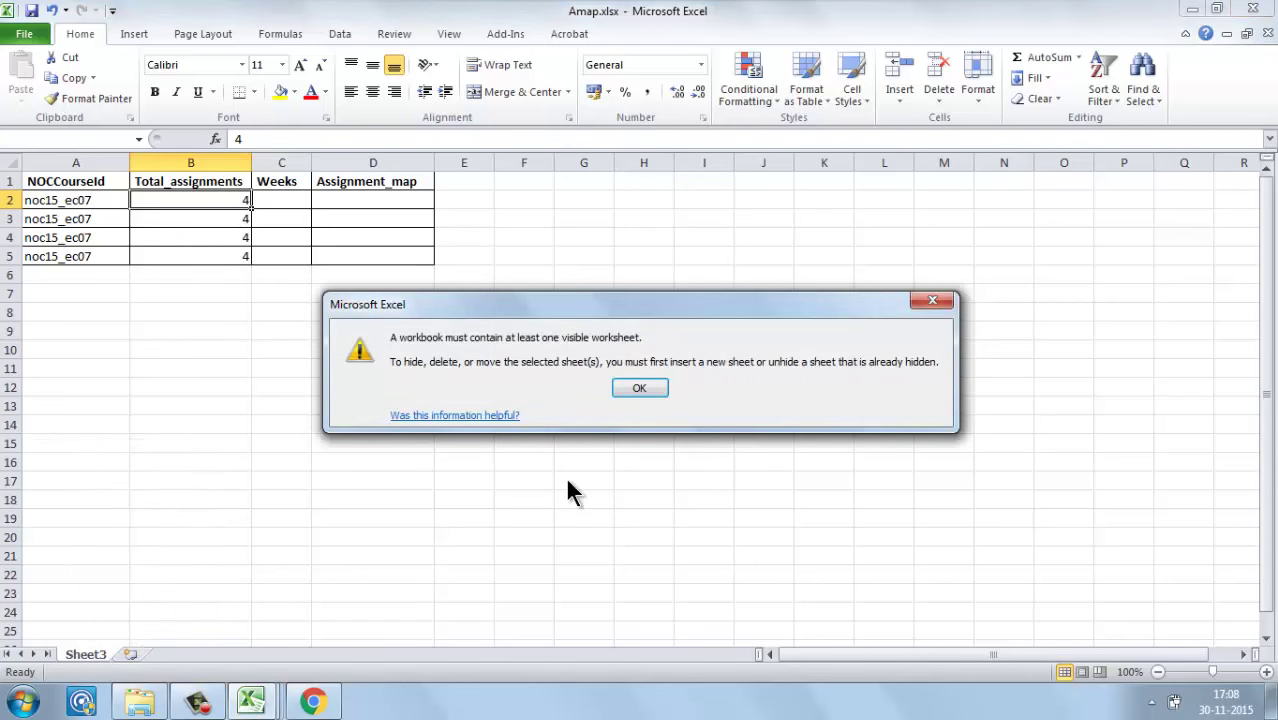
{"action": "left_click", "coordinate": [942, 304]}
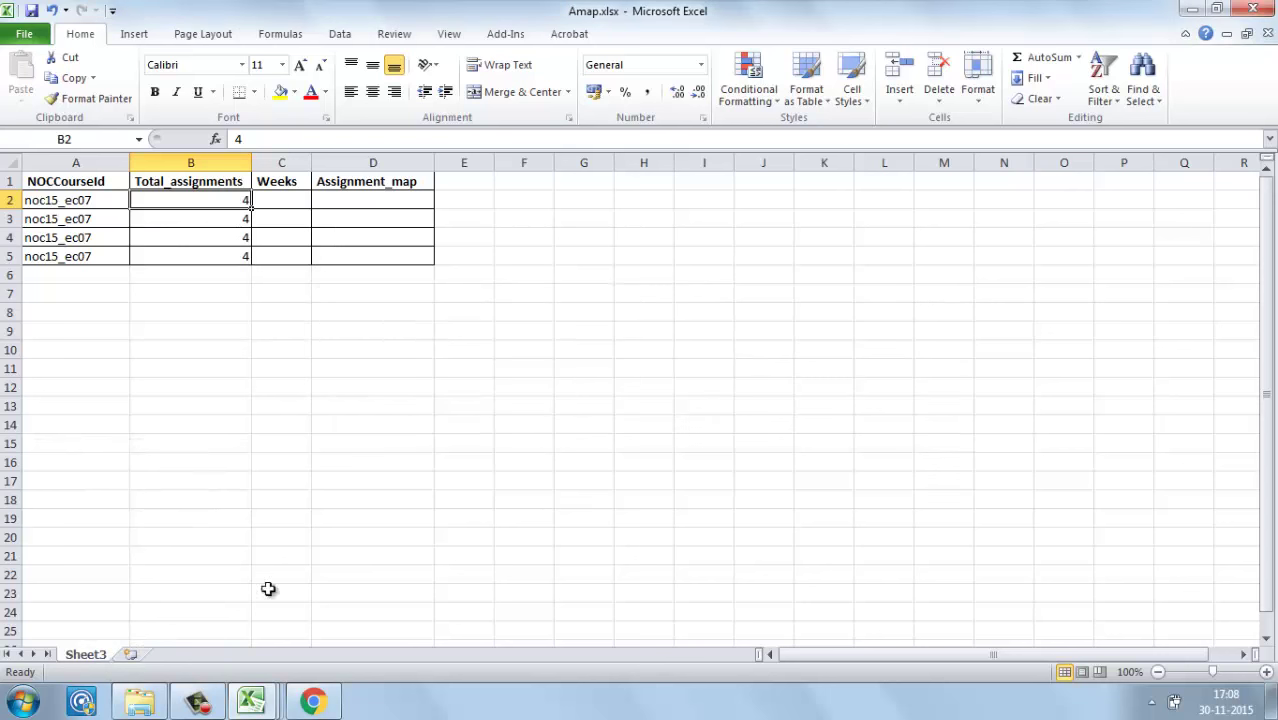
{"action": "right_click", "coordinate": [97, 660]}
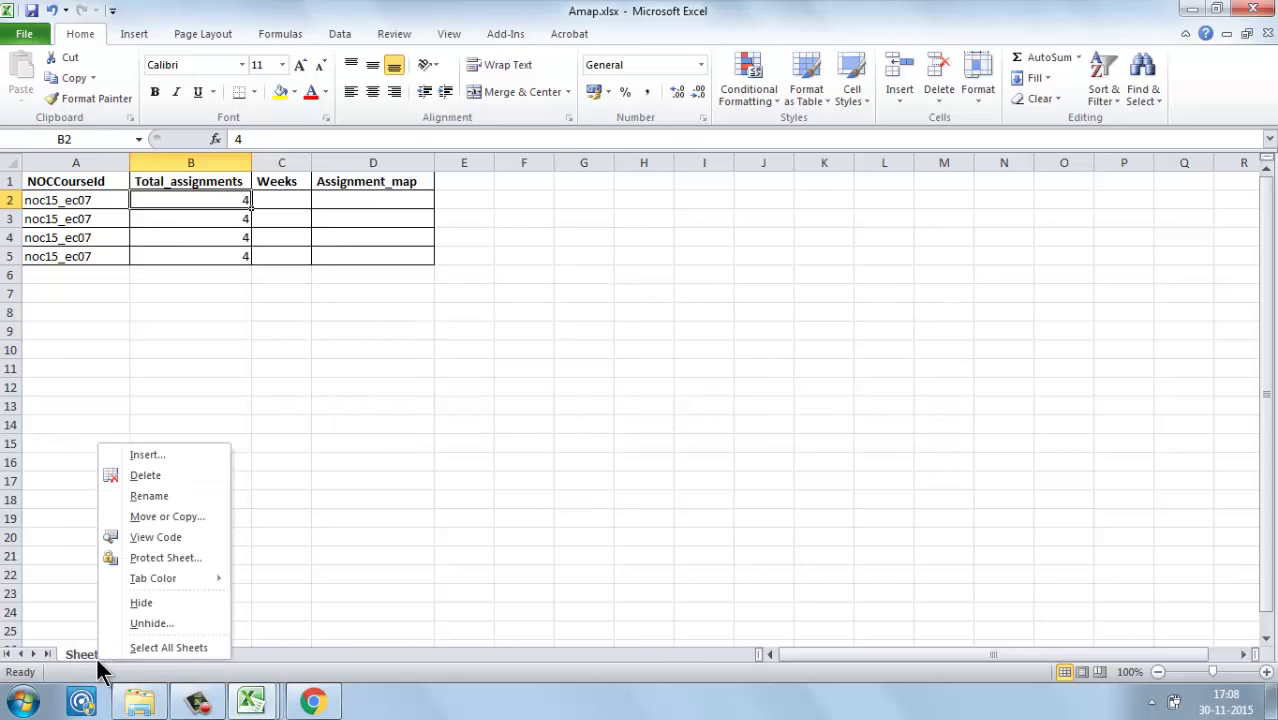
{"action": "left_click", "coordinate": [140, 622]}
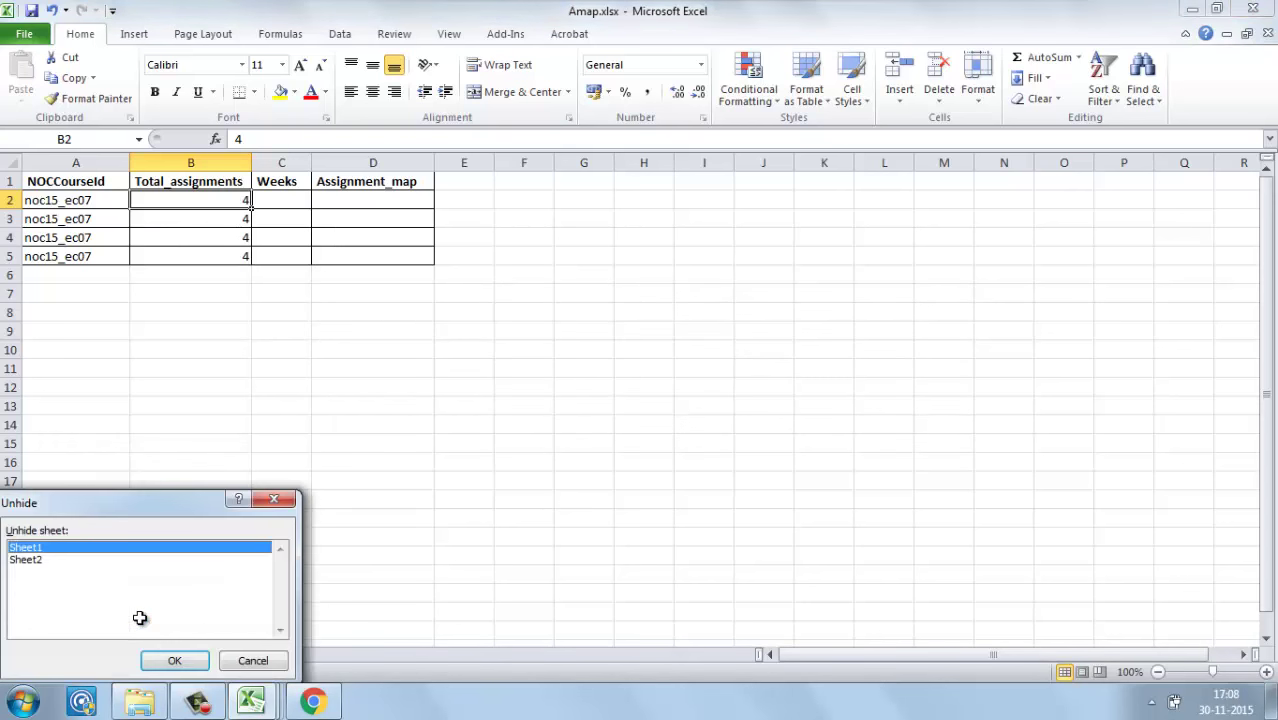
{"action": "left_click", "coordinate": [169, 661]}
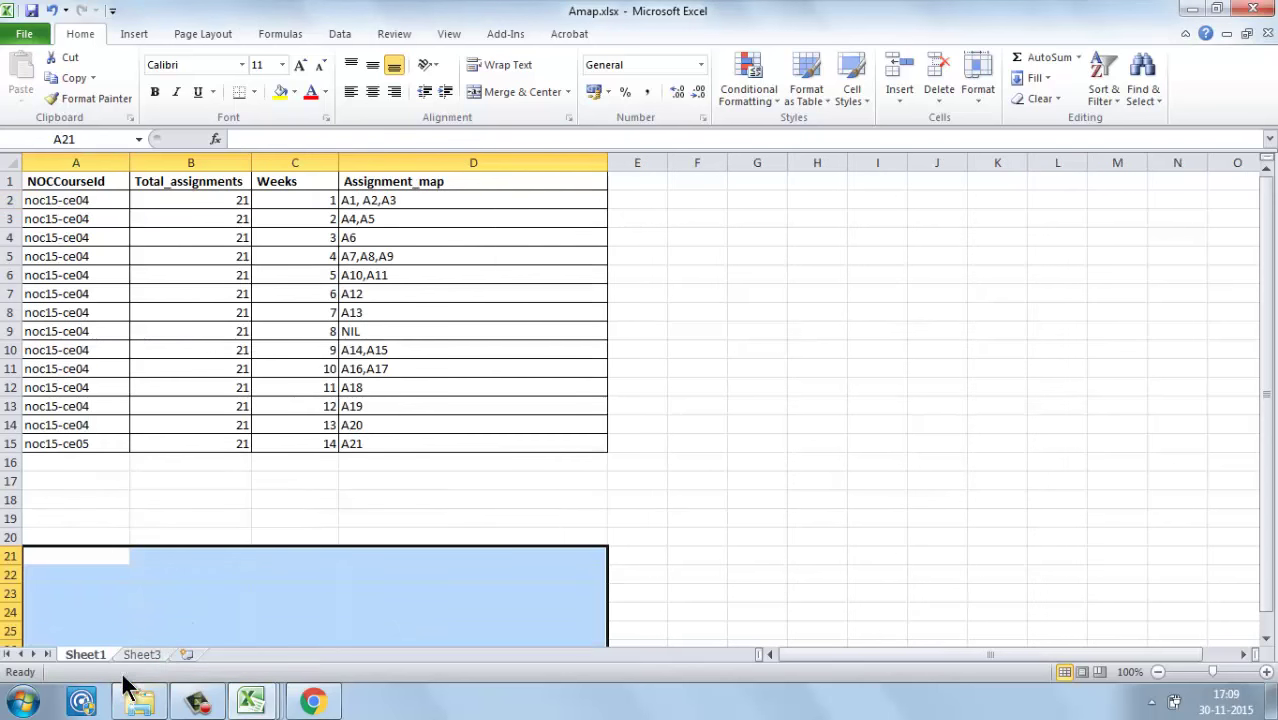
{"action": "left_click", "coordinate": [142, 656]}
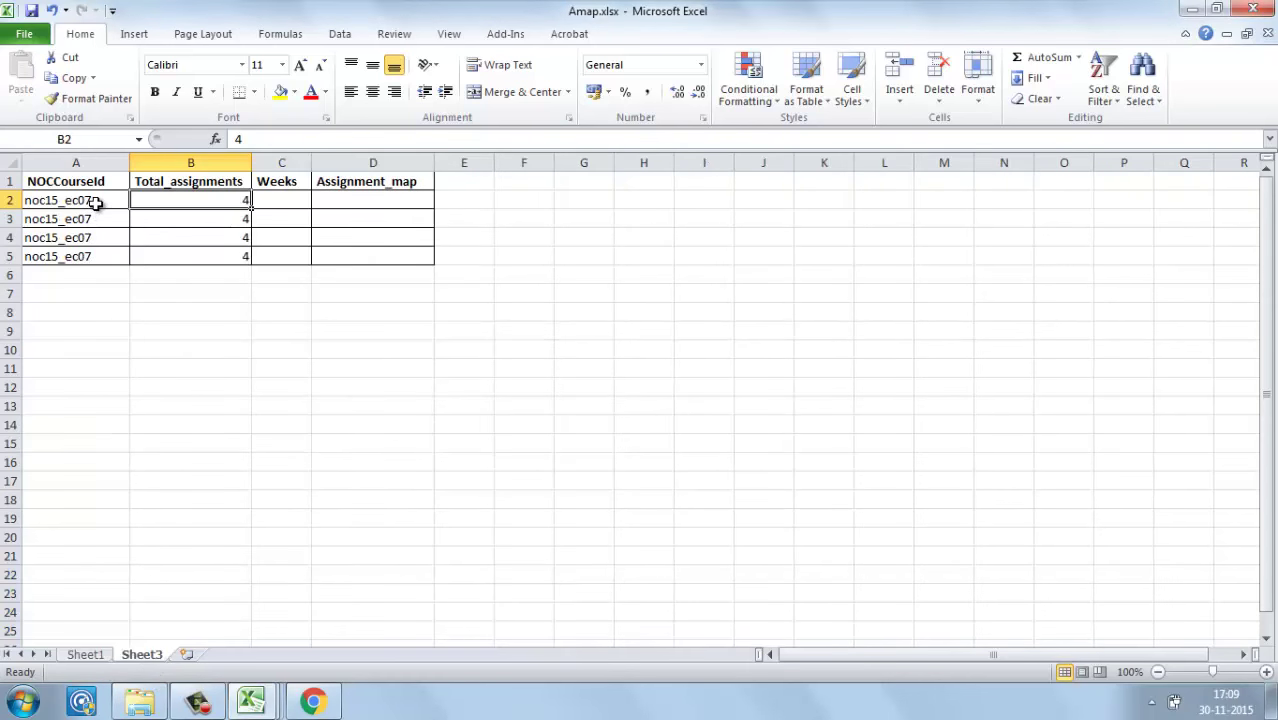
Step: Change the course id in A2 from noc15_ec07 to noc15_hs16 and copy it down to A5
{"action": "left_click", "coordinate": [96, 203]}
{"action": "double_click", "coordinate": [96, 203]}
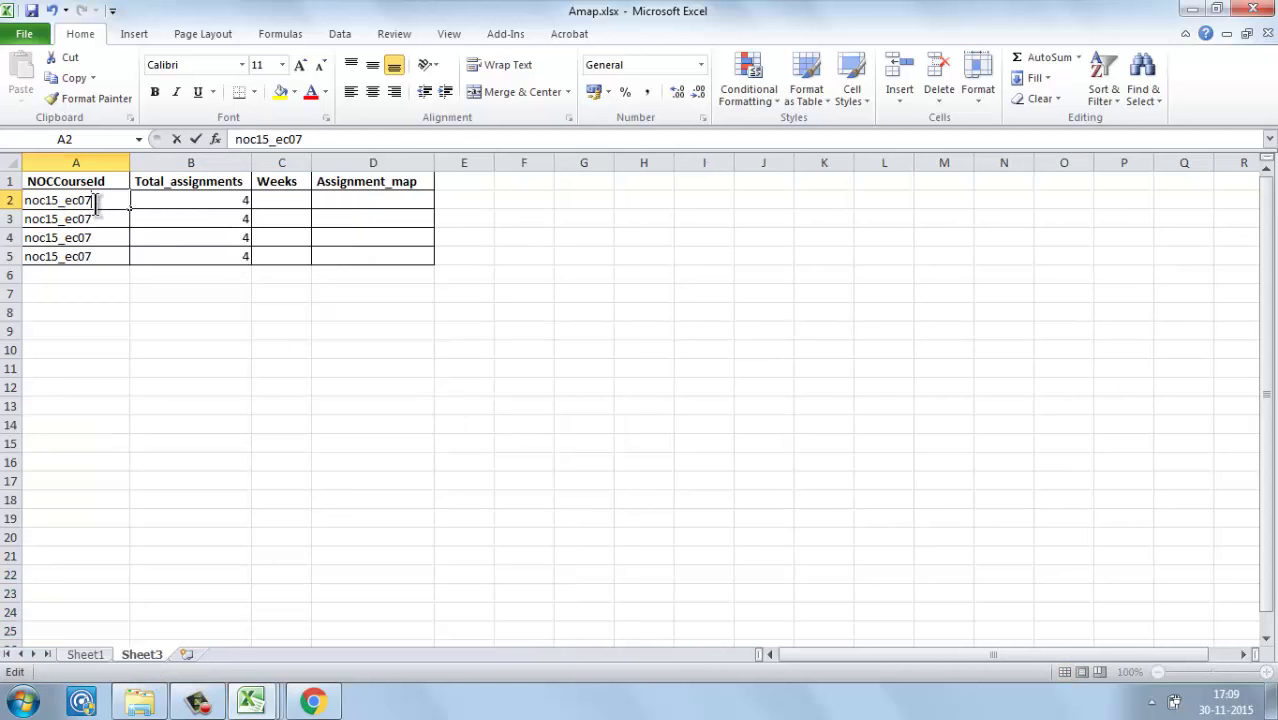
{"action": "key", "text": "BackSpace"}
{"action": "key", "text": "BackSpace"}
{"action": "type", "text": "hs16"}
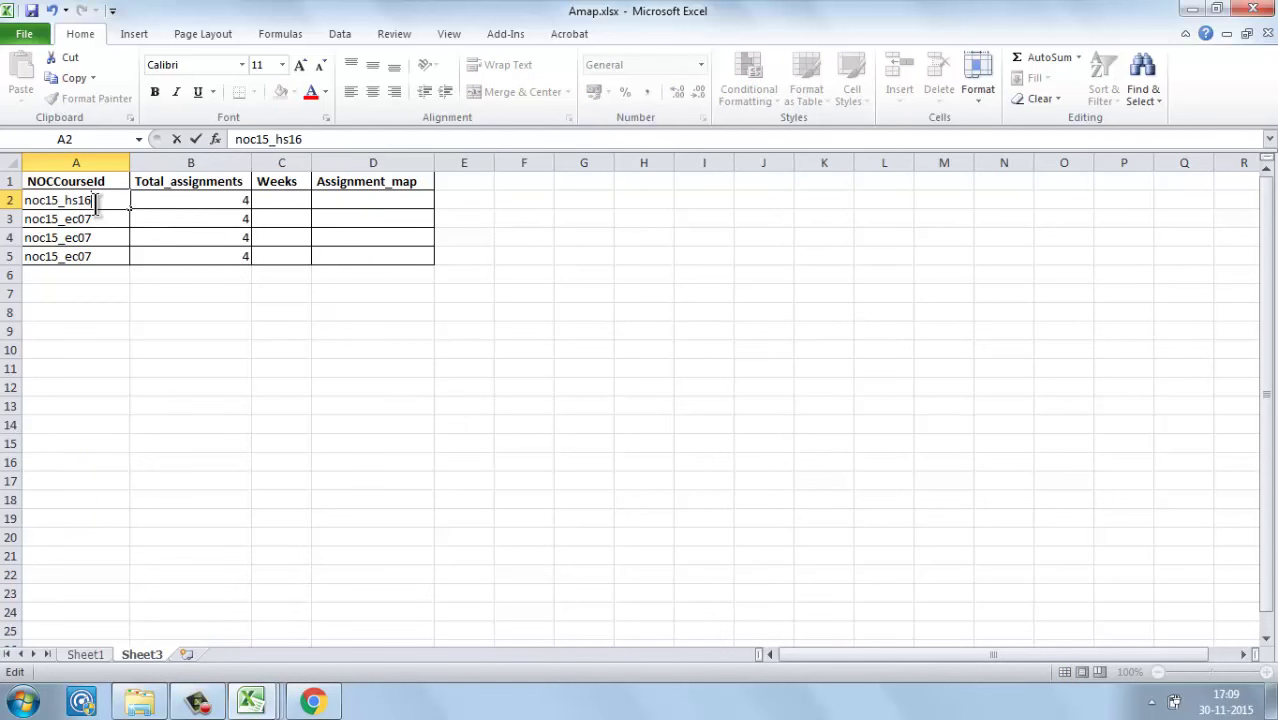
{"action": "key", "text": "Return"}
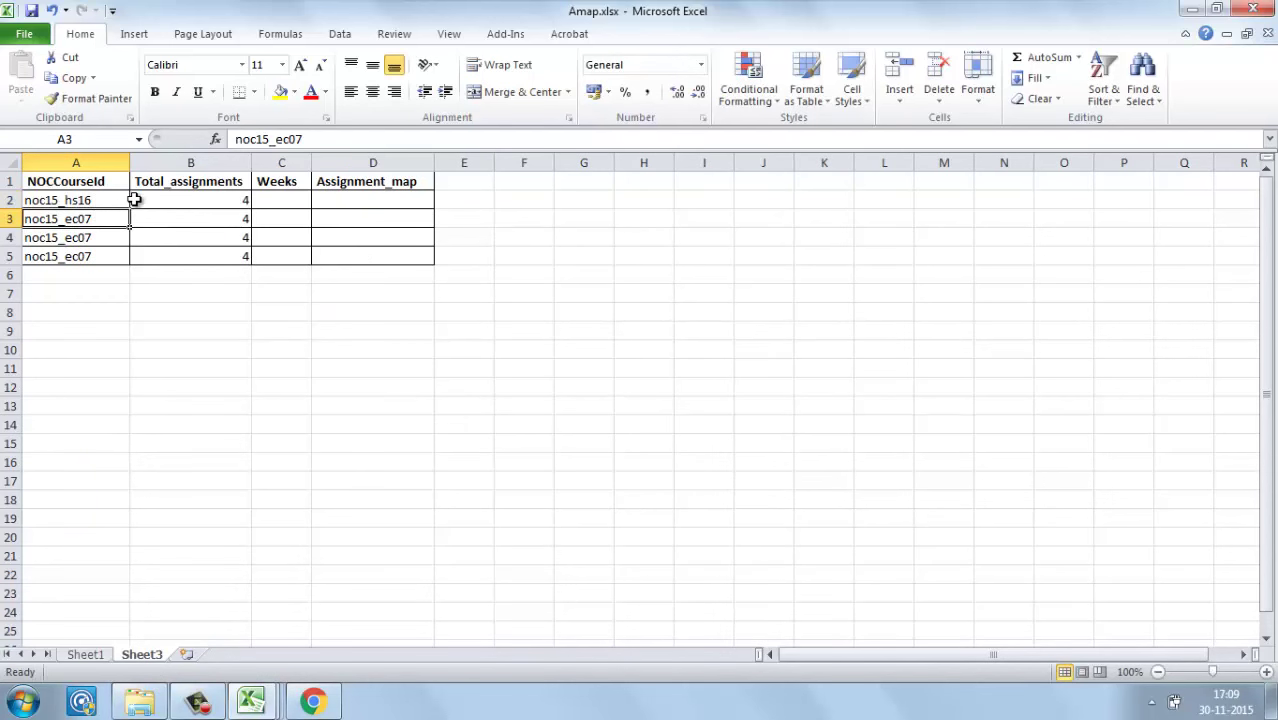
{"action": "left_click", "coordinate": [136, 200]}
{"action": "left_click", "coordinate": [115, 199]}
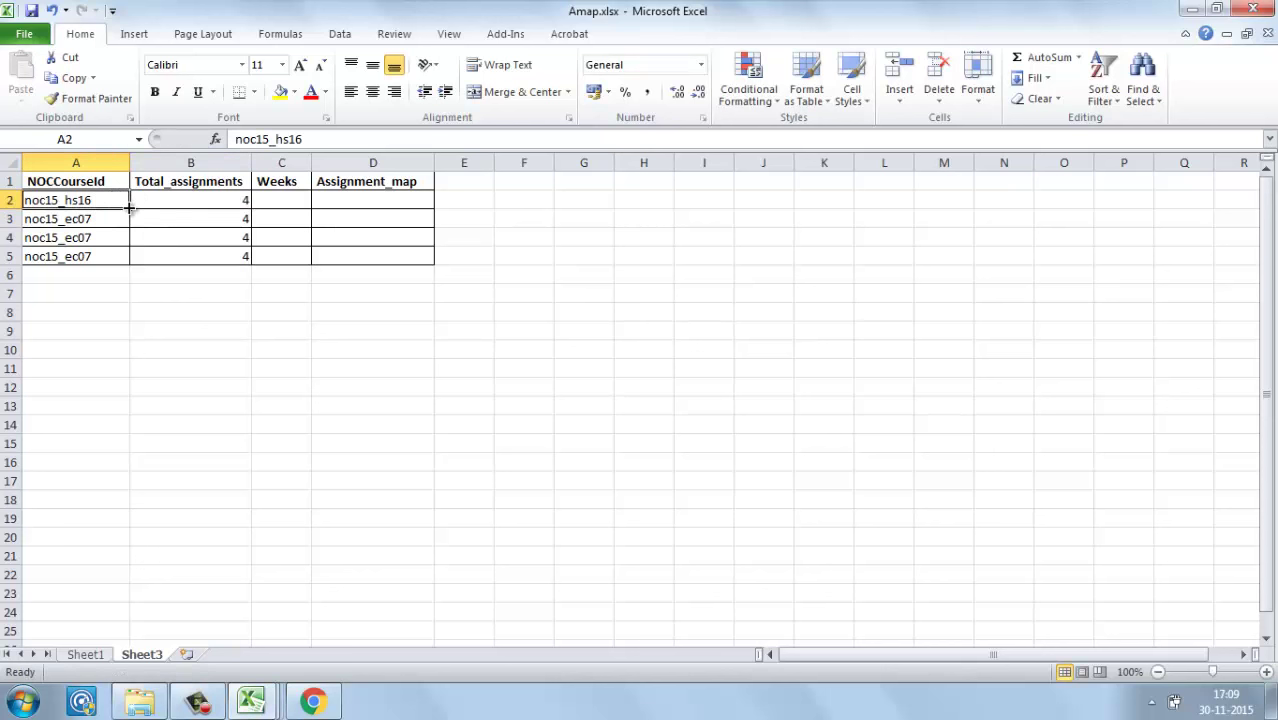
{"action": "left_click_drag", "start_coordinate": [129, 207], "coordinate": [128, 262]}
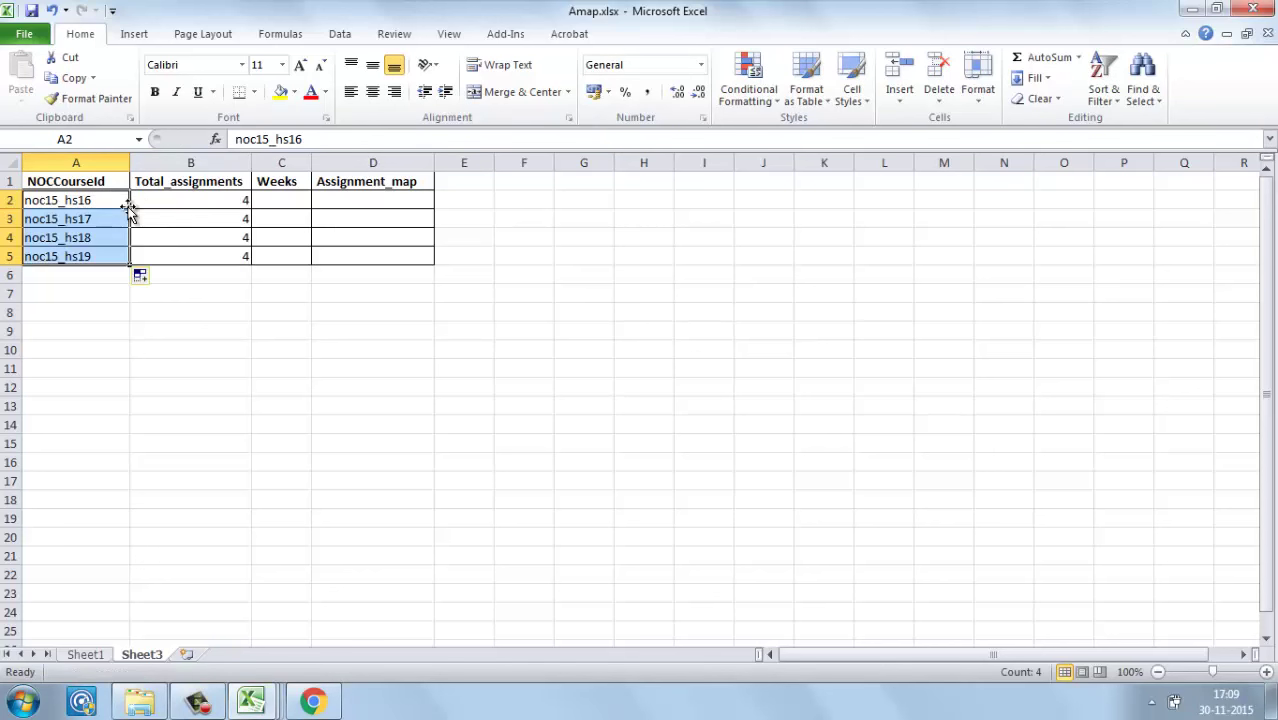
Step: Enter 8 as Total_assignments in B2 and copy it down through B5
{"action": "left_click", "coordinate": [198, 199]}
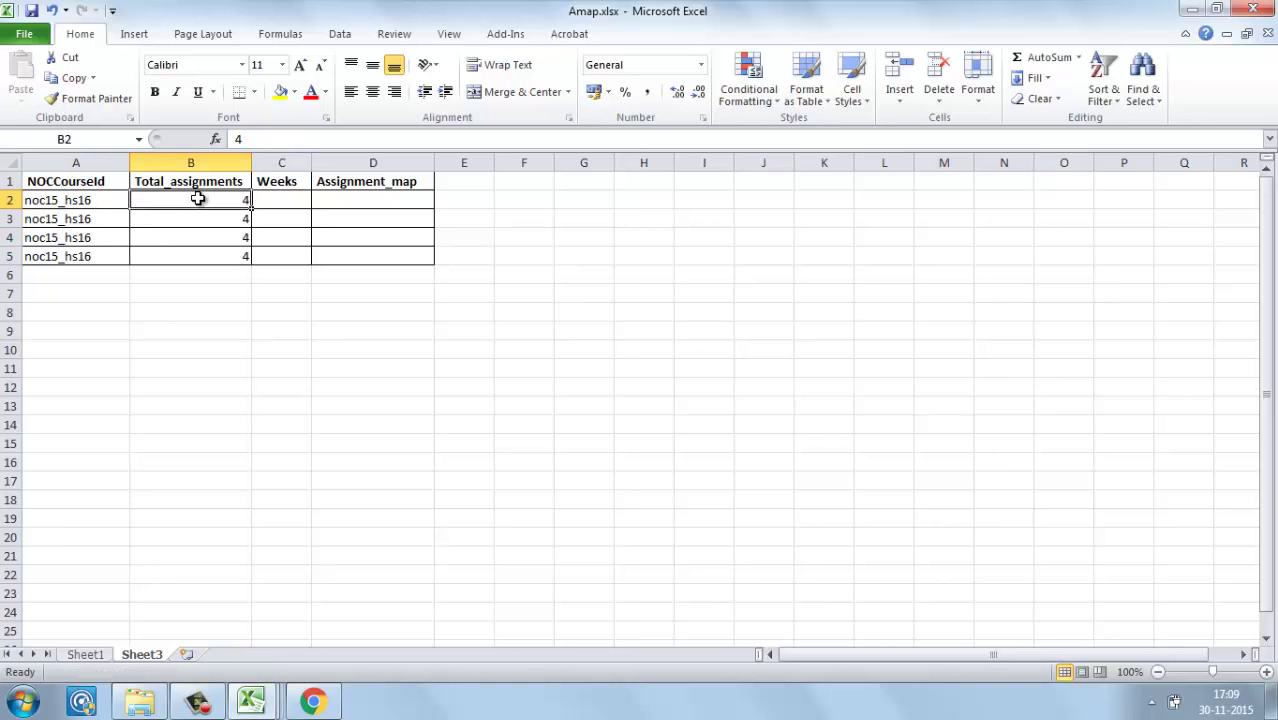
{"action": "type", "text": "8"}
{"action": "key", "text": "Return"}
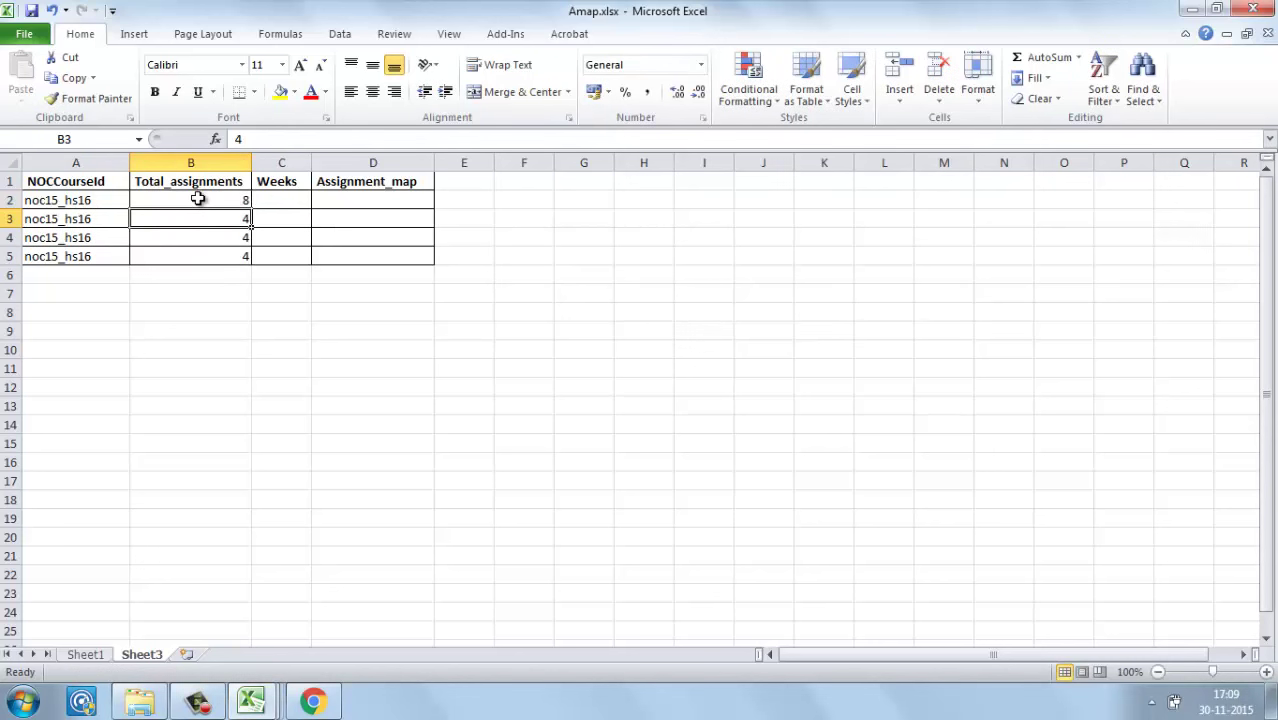
{"action": "left_click", "coordinate": [212, 202]}
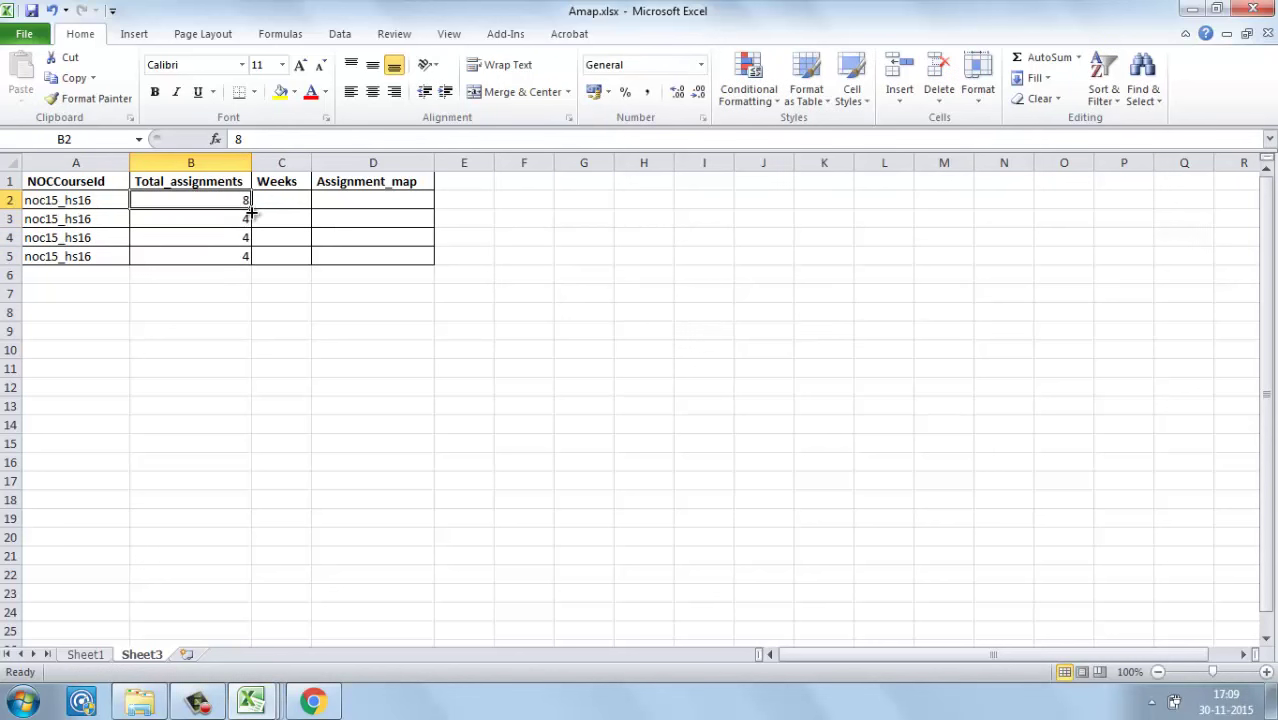
{"action": "left_click_drag", "start_coordinate": [251, 208], "coordinate": [251, 262]}
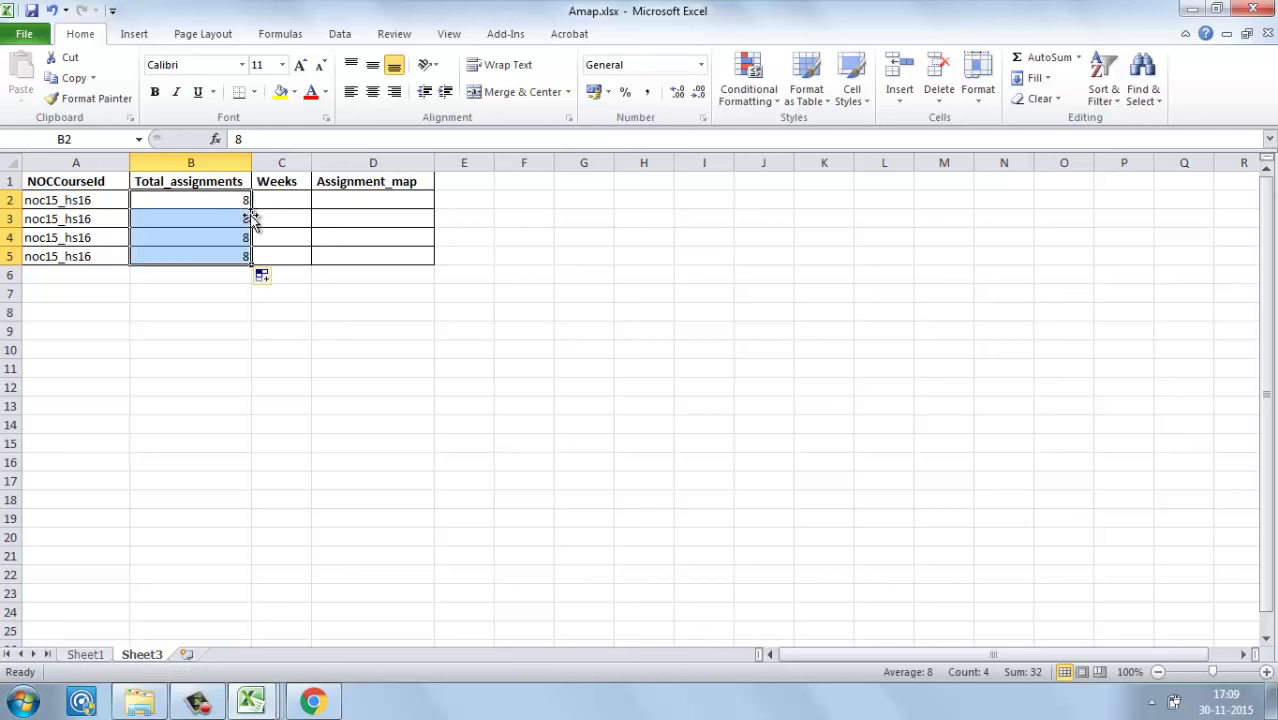
{"action": "left_click", "coordinate": [310, 702]}
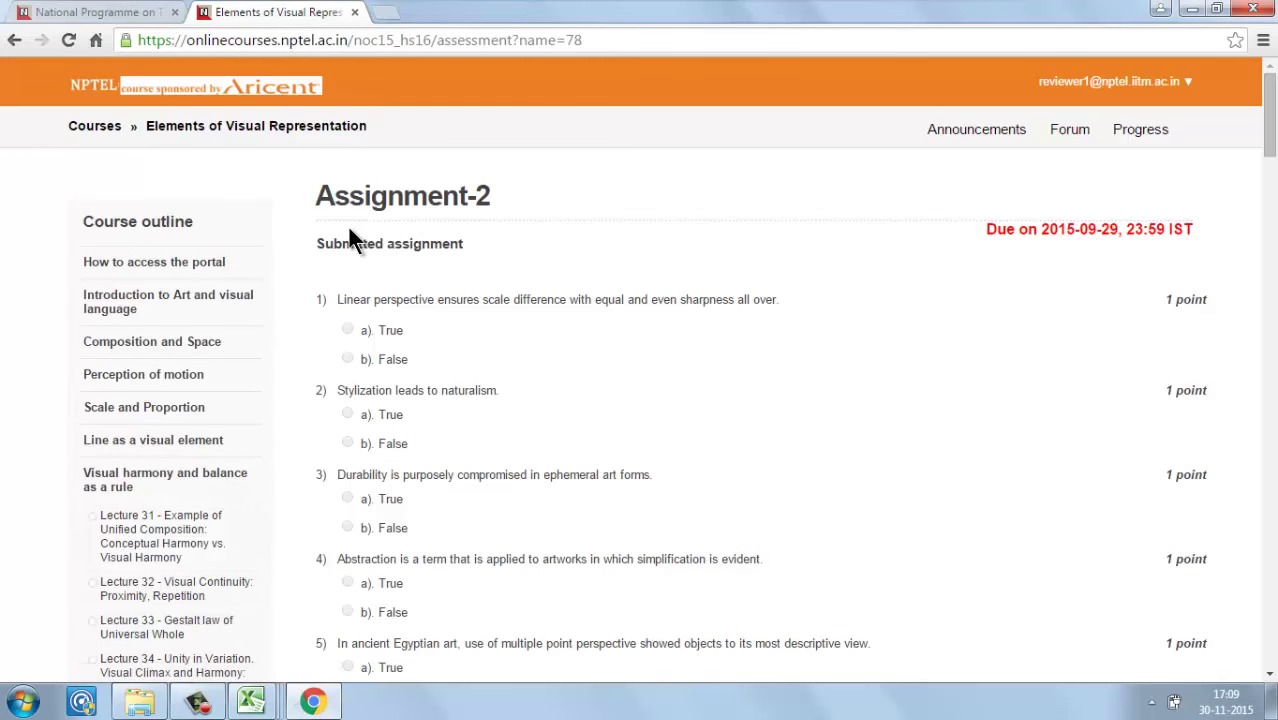
Step: Back in Excel, enter 8 as the Weeks value in cell C2
{"action": "key", "text": "alt+Tab"}
{"action": "left_click", "coordinate": [283, 198]}
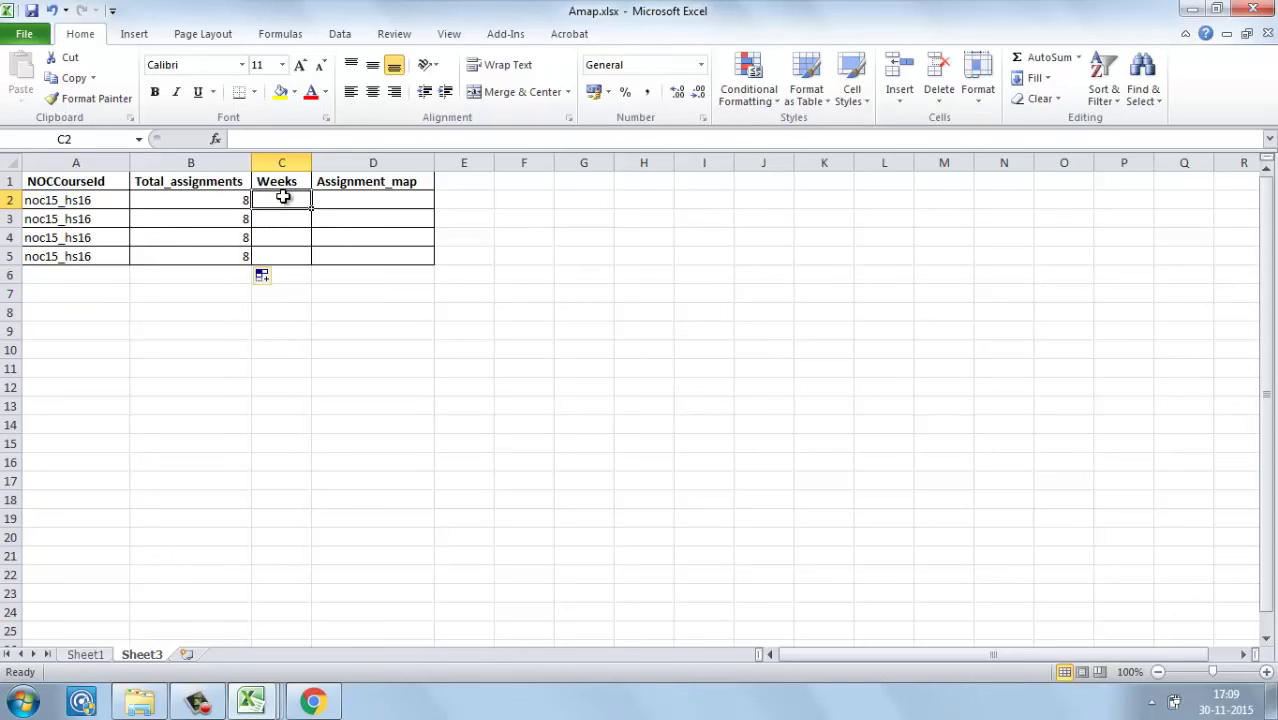
{"action": "type", "text": "8"}
{"action": "left_click", "coordinate": [303, 296]}
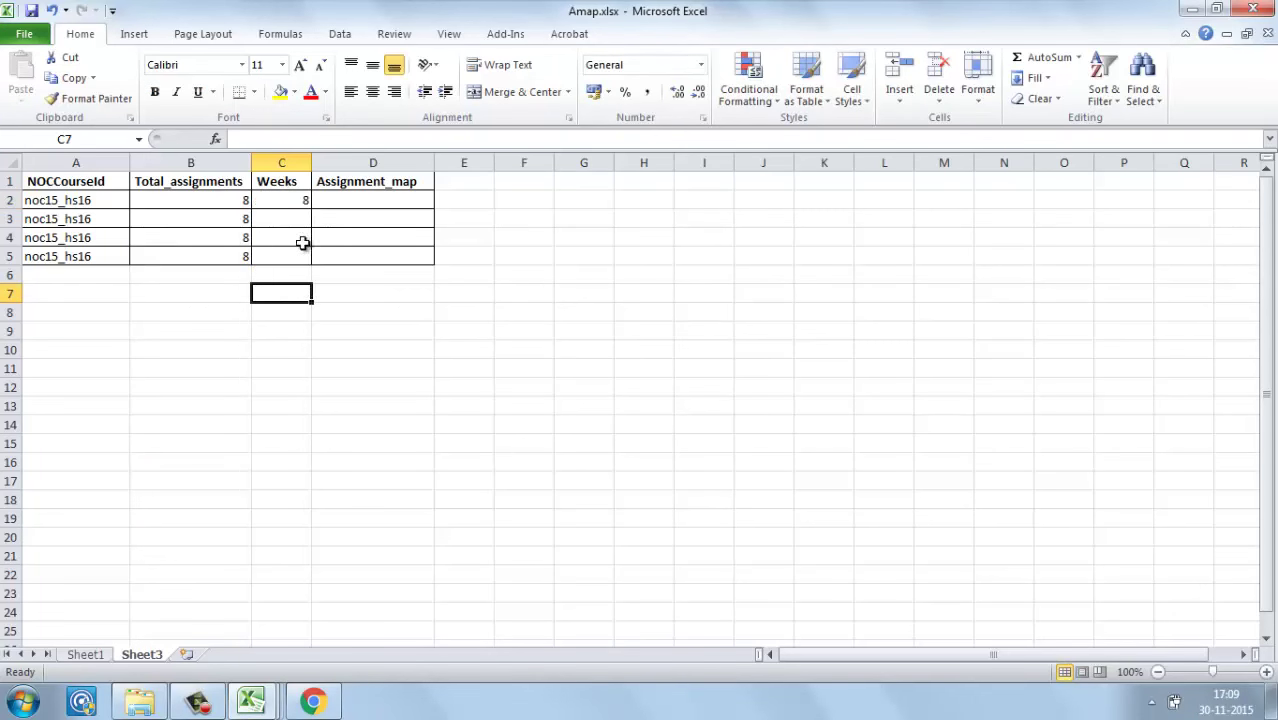
{"action": "left_click", "coordinate": [294, 204]}
Step: Copy 8 down the Weeks column to C5, enter A1 in D2, and glance at Sheet1's reference table
{"action": "left_click_drag", "start_coordinate": [311, 206], "coordinate": [311, 258]}
{"action": "left_click", "coordinate": [335, 208]}
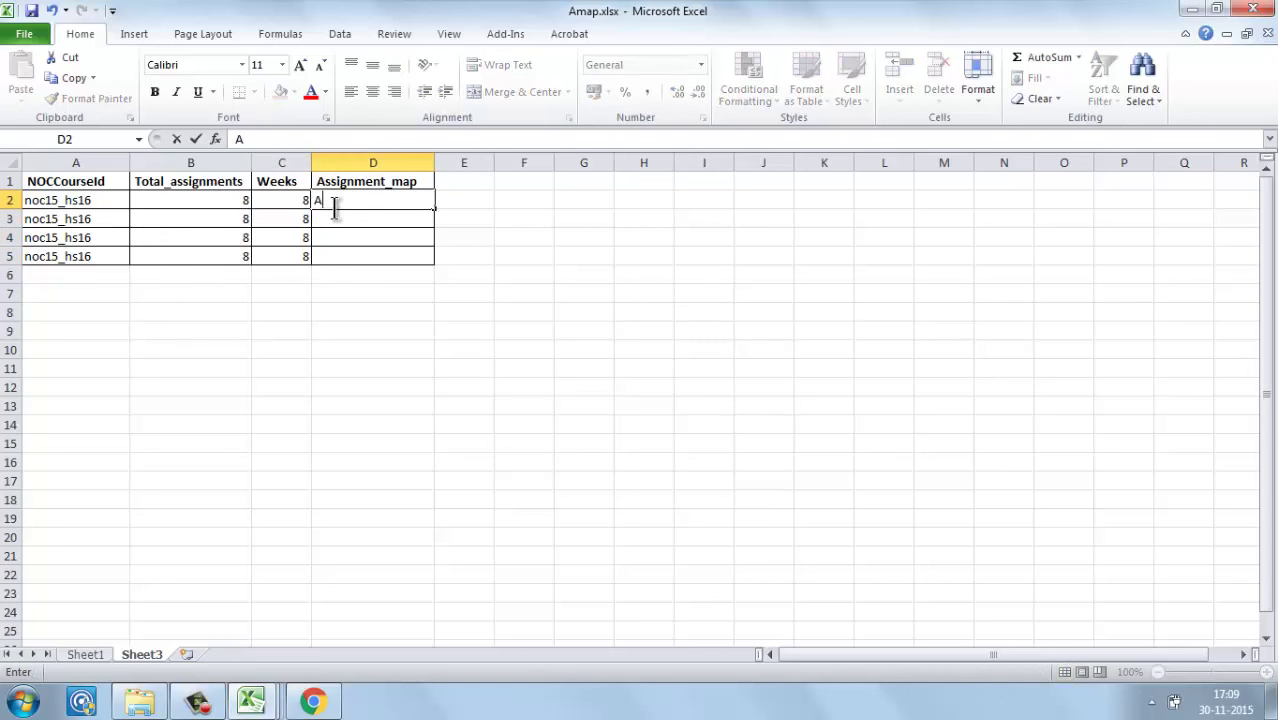
{"action": "type", "text": "A1"}
{"action": "left_click", "coordinate": [346, 336]}
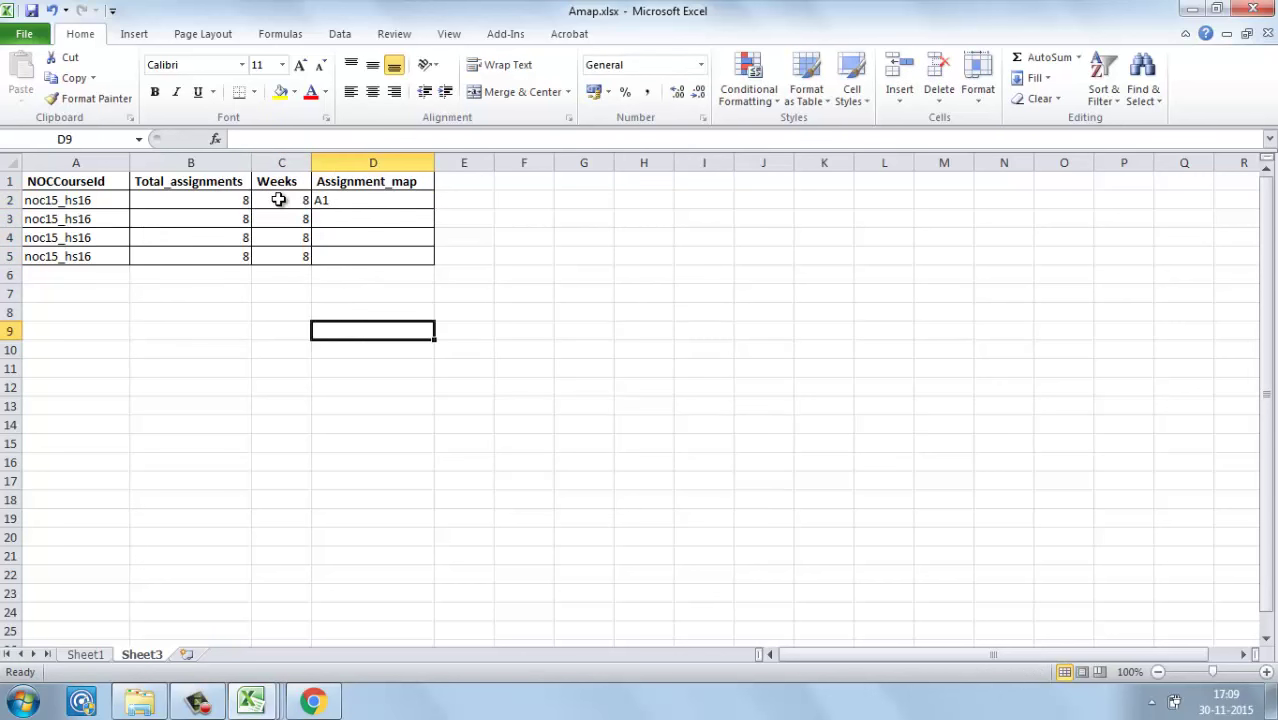
{"action": "left_click", "coordinate": [343, 200]}
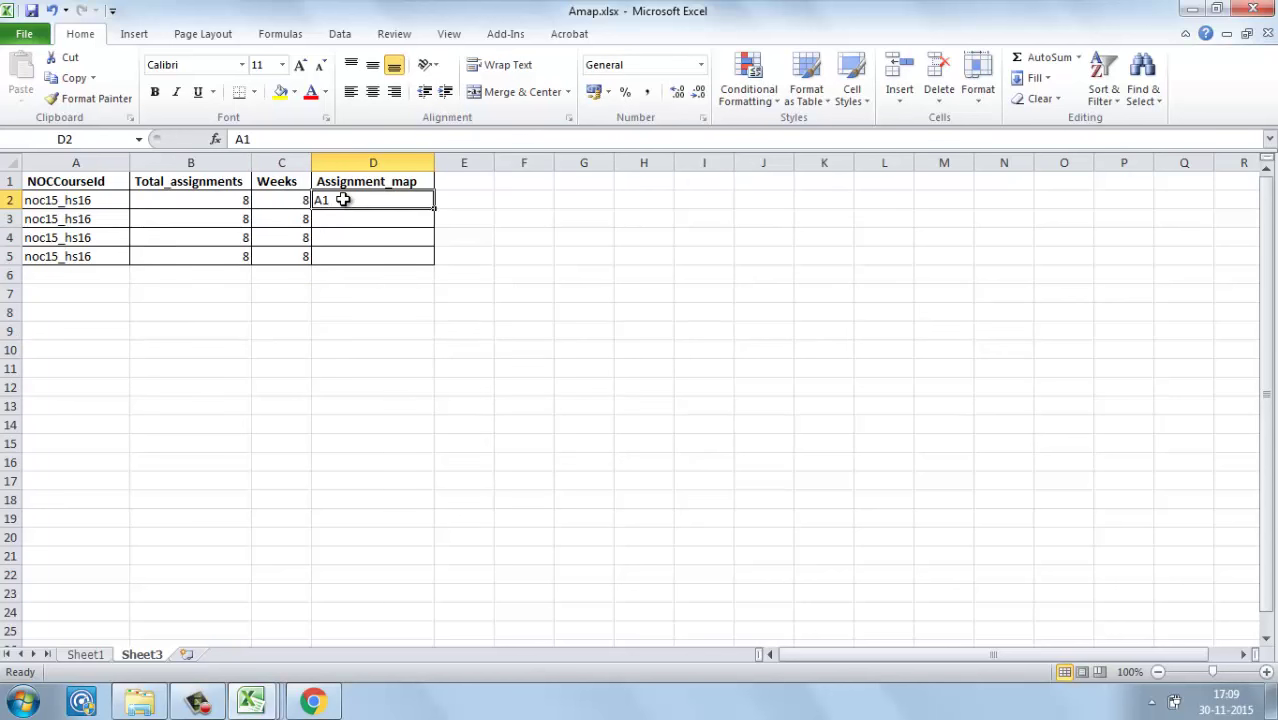
{"action": "left_click", "coordinate": [329, 220]}
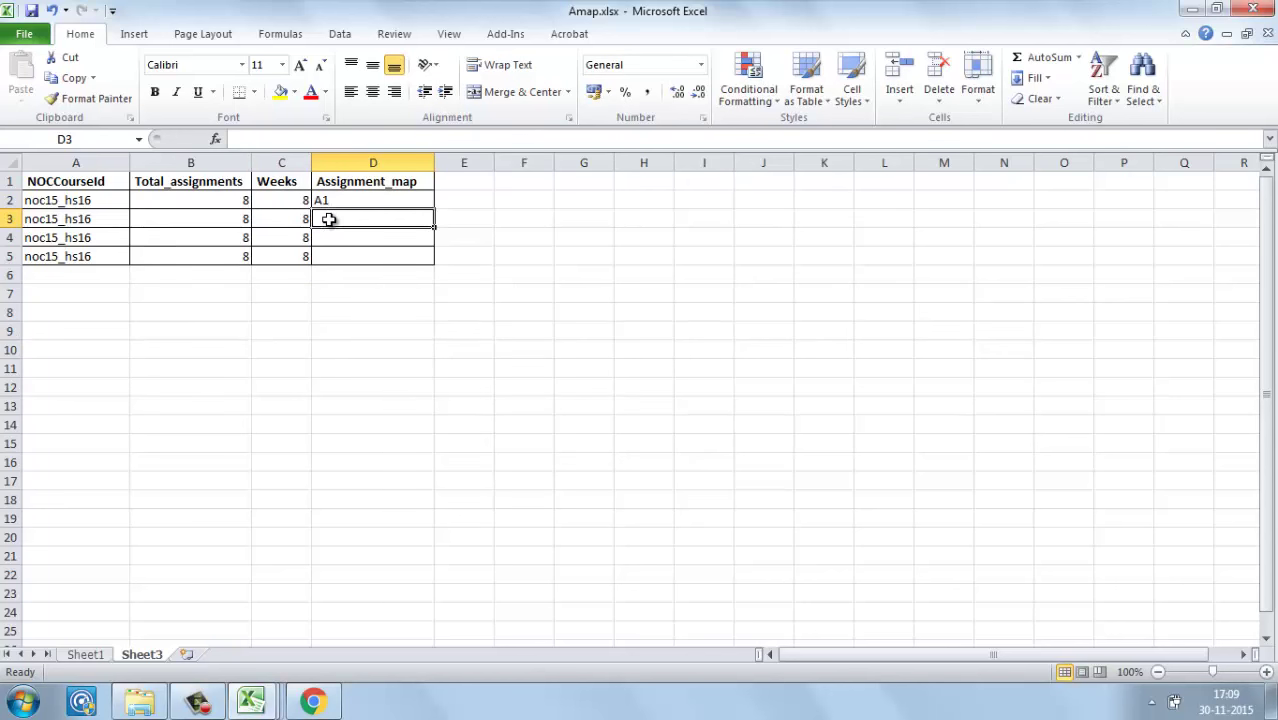
{"action": "left_click", "coordinate": [88, 656]}
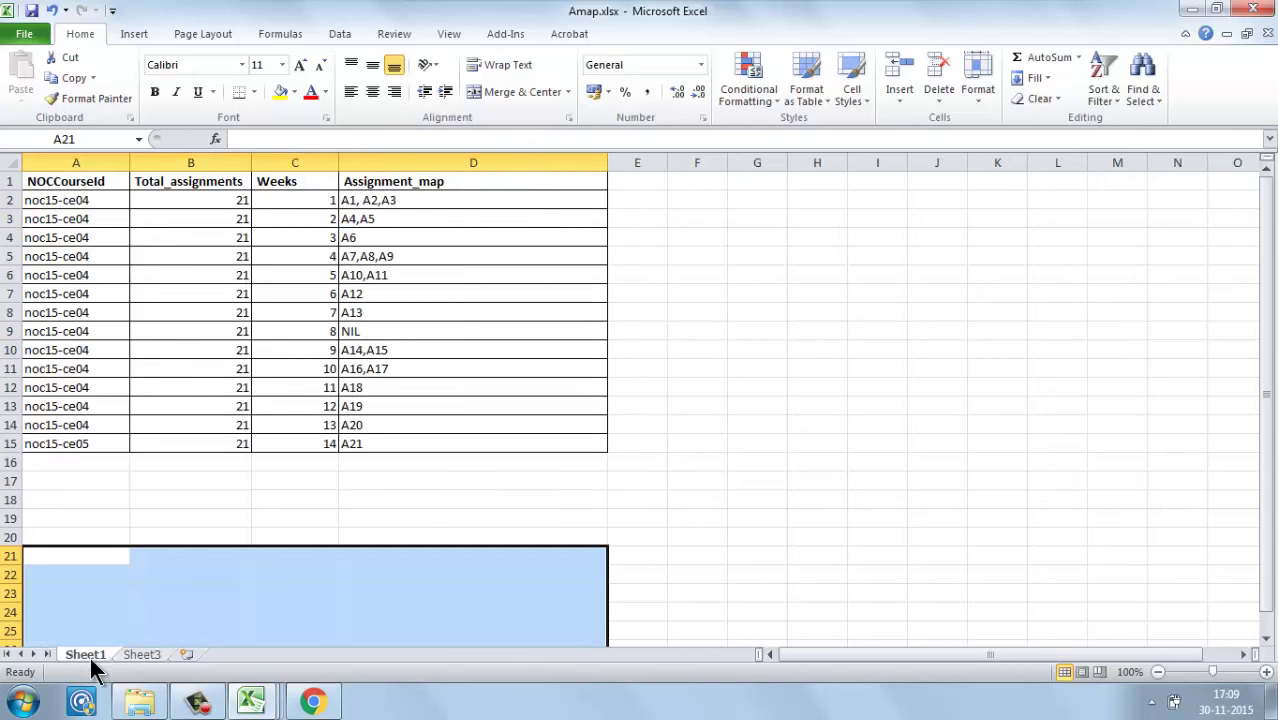
{"action": "left_click", "coordinate": [141, 656]}
Step: Turn the Weeks column C2:C9 into a 1–8 series starting from 1
{"action": "left_click", "coordinate": [293, 204]}
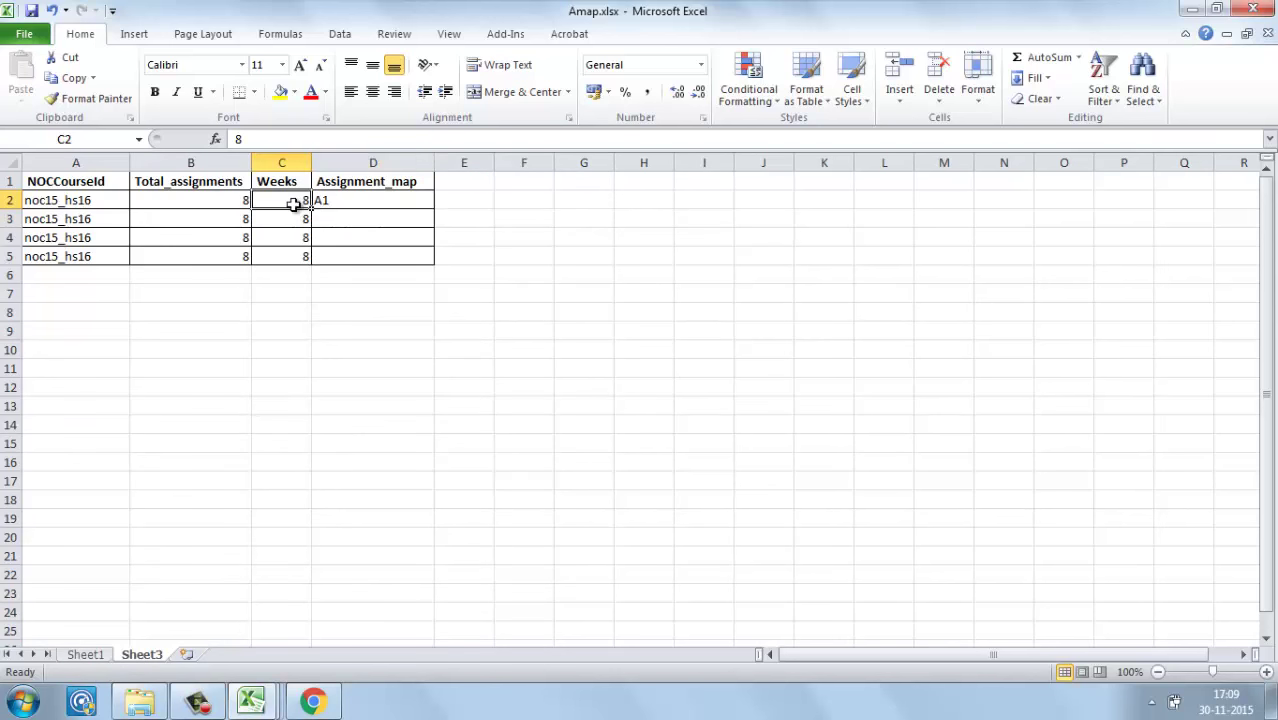
{"action": "type", "text": "1"}
{"action": "key", "text": "Return"}
{"action": "left_click", "coordinate": [297, 204]}
{"action": "left_click_drag", "start_coordinate": [311, 208], "coordinate": [301, 335]}
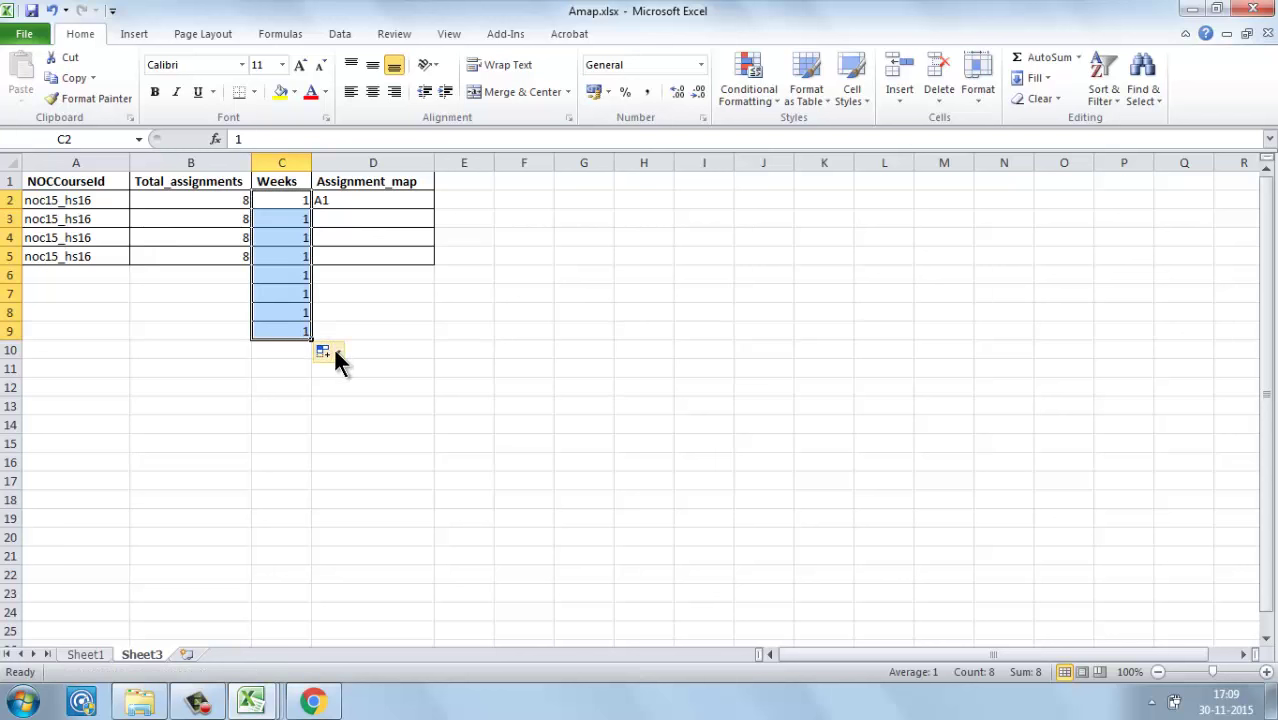
{"action": "left_click", "coordinate": [336, 356]}
{"action": "left_click", "coordinate": [335, 396]}
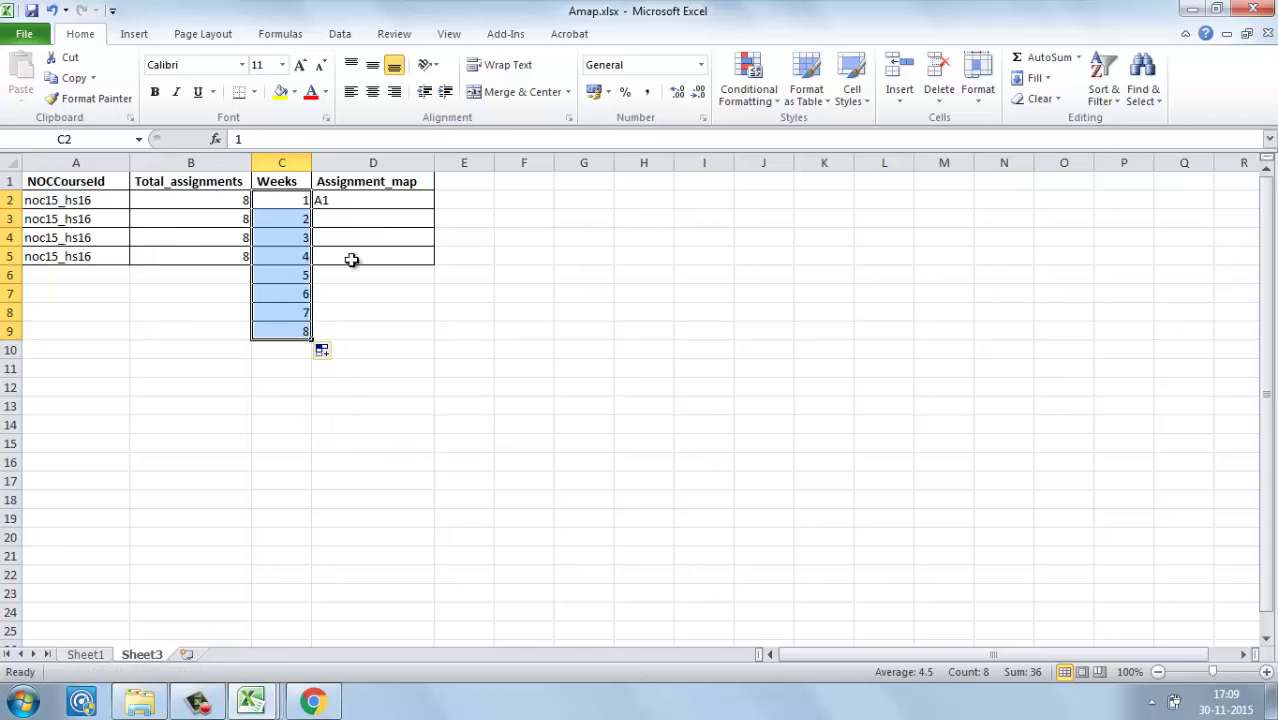
Step: Extend Assignment_map labels A1–A8 down to row 9 and Total_assignments 8 through row 8
{"action": "left_click", "coordinate": [366, 206]}
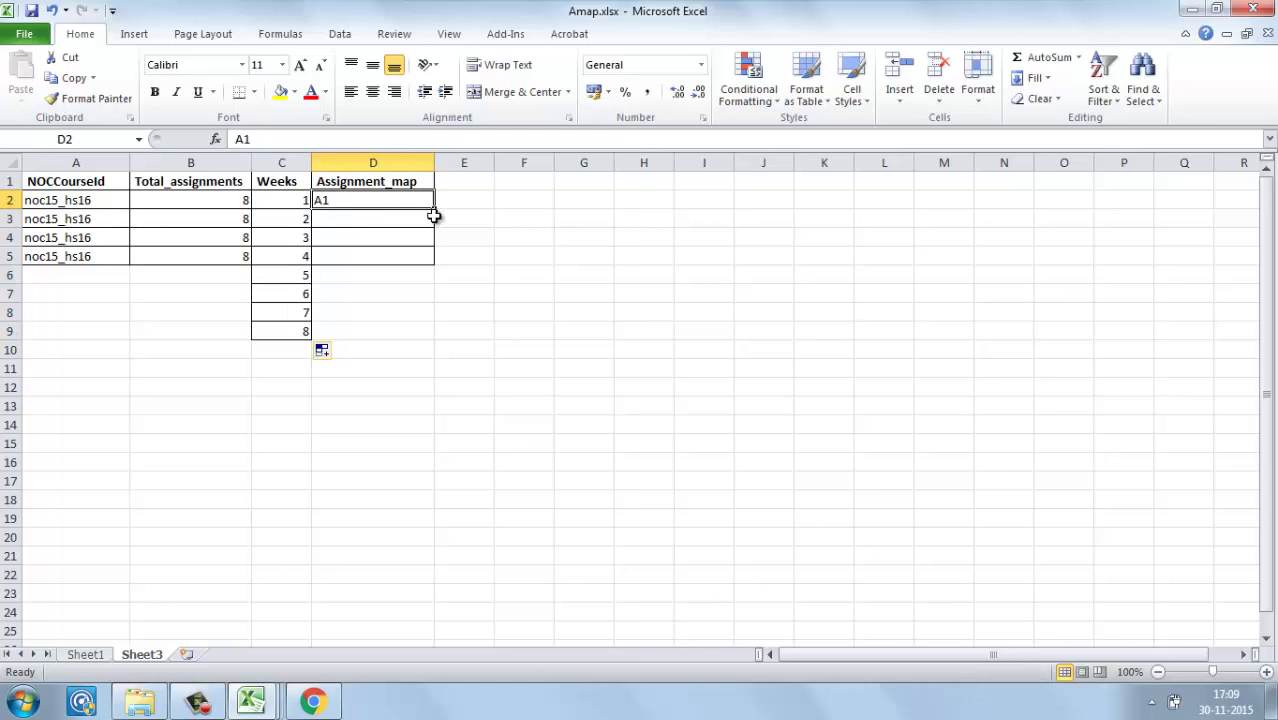
{"action": "left_click_drag", "start_coordinate": [436, 208], "coordinate": [425, 340]}
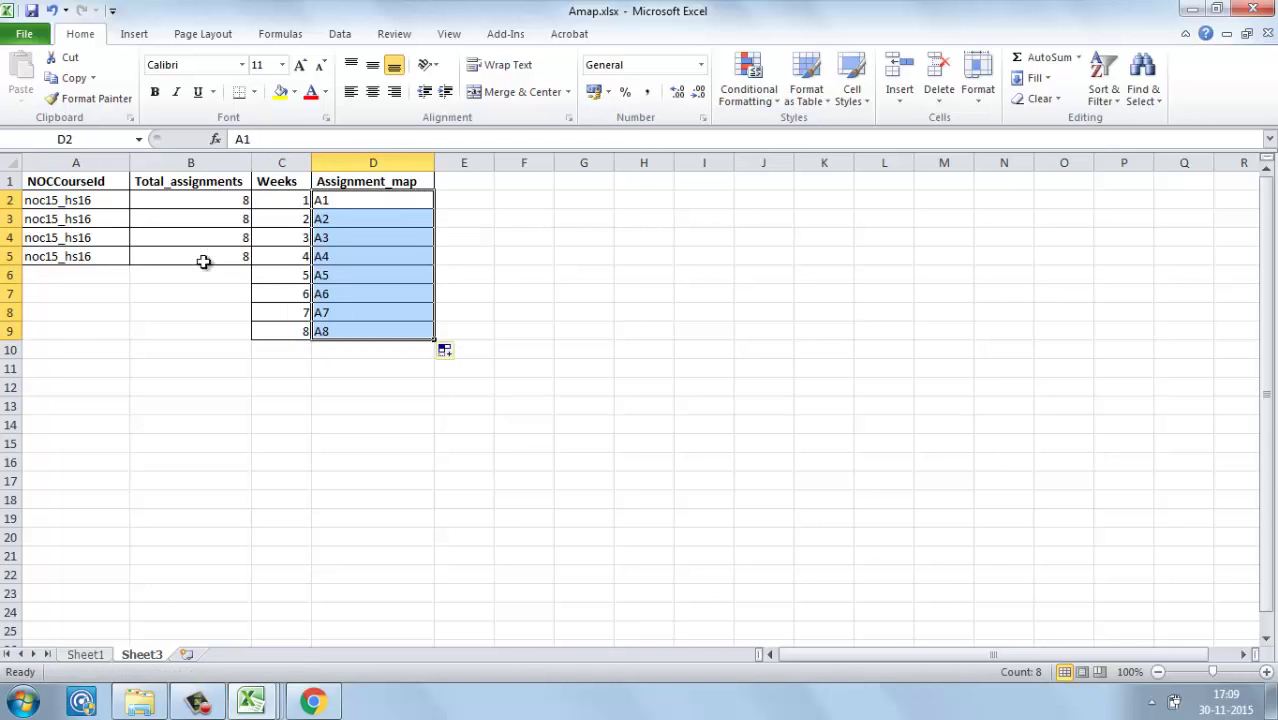
{"action": "left_click", "coordinate": [171, 251]}
{"action": "left_click_drag", "start_coordinate": [251, 264], "coordinate": [246, 322]}
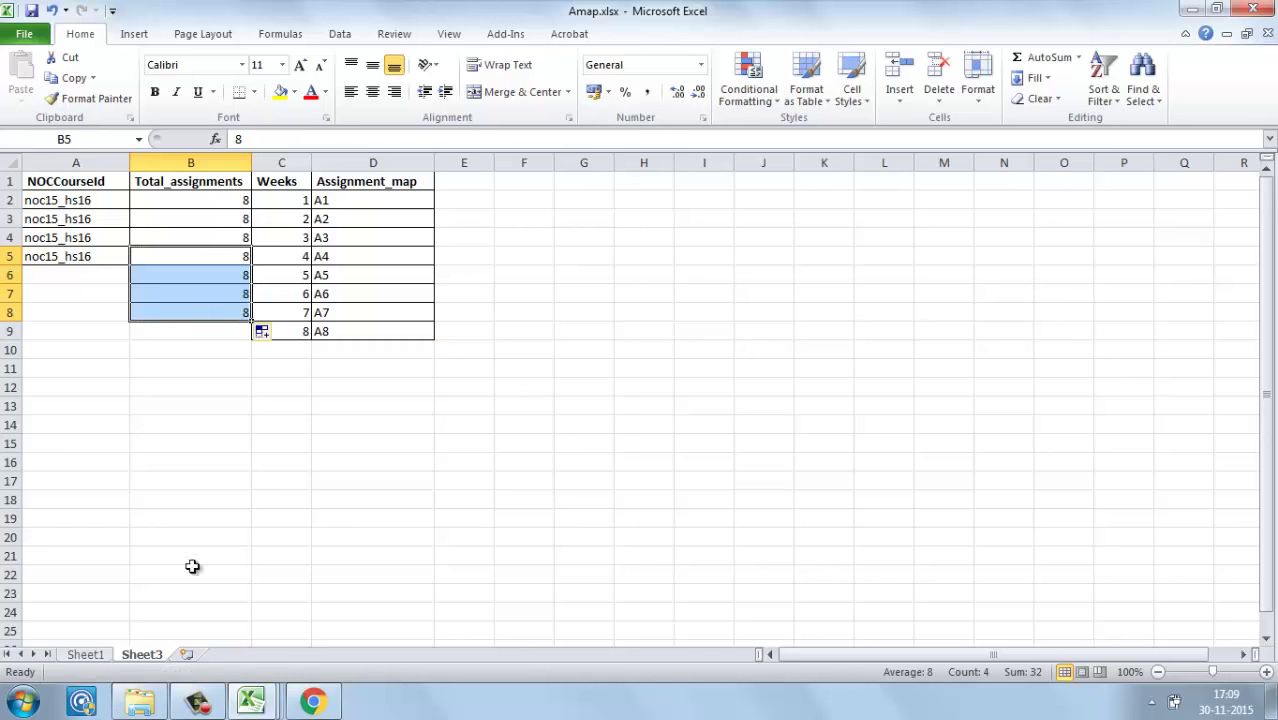
{"action": "left_click_drag", "start_coordinate": [94, 646], "coordinate": [100, 670]}
{"action": "left_click", "coordinate": [96, 656]}
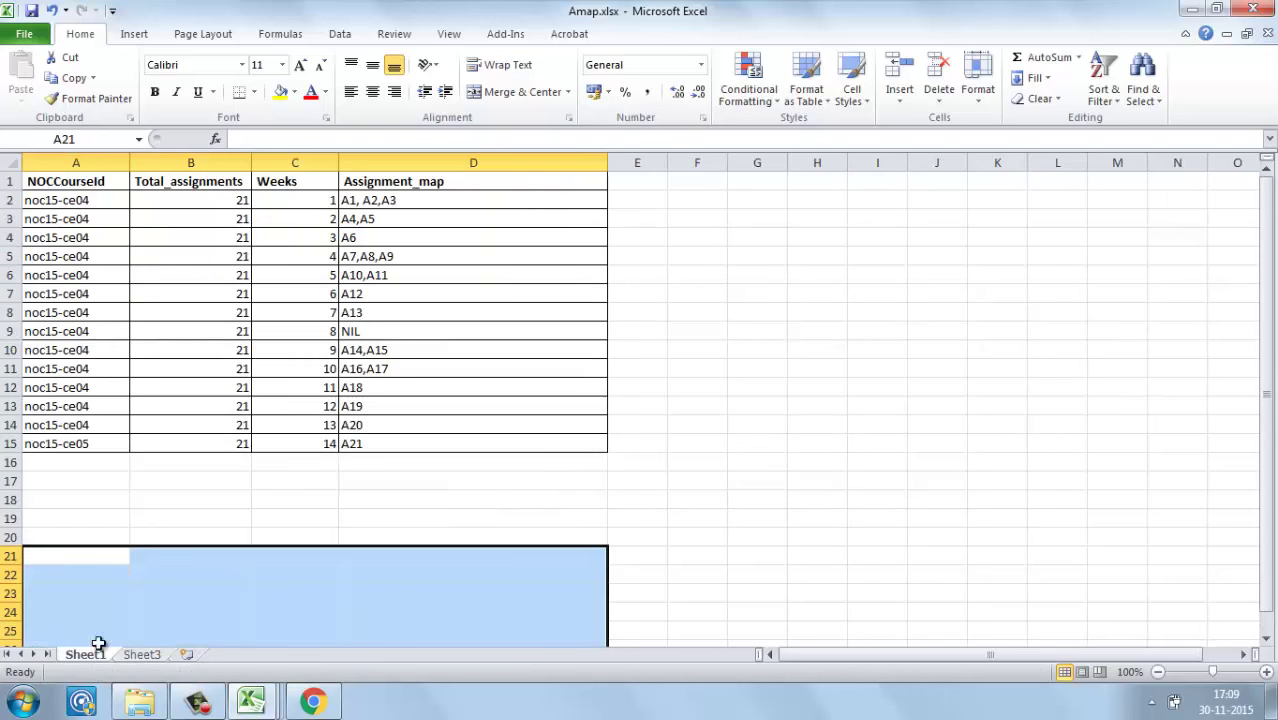
Step: Review the 'A1, A2,A3' and 'A4,A5' mappings against the course's assignment page
{"action": "left_click", "coordinate": [350, 219]}
{"action": "left_click", "coordinate": [410, 202]}
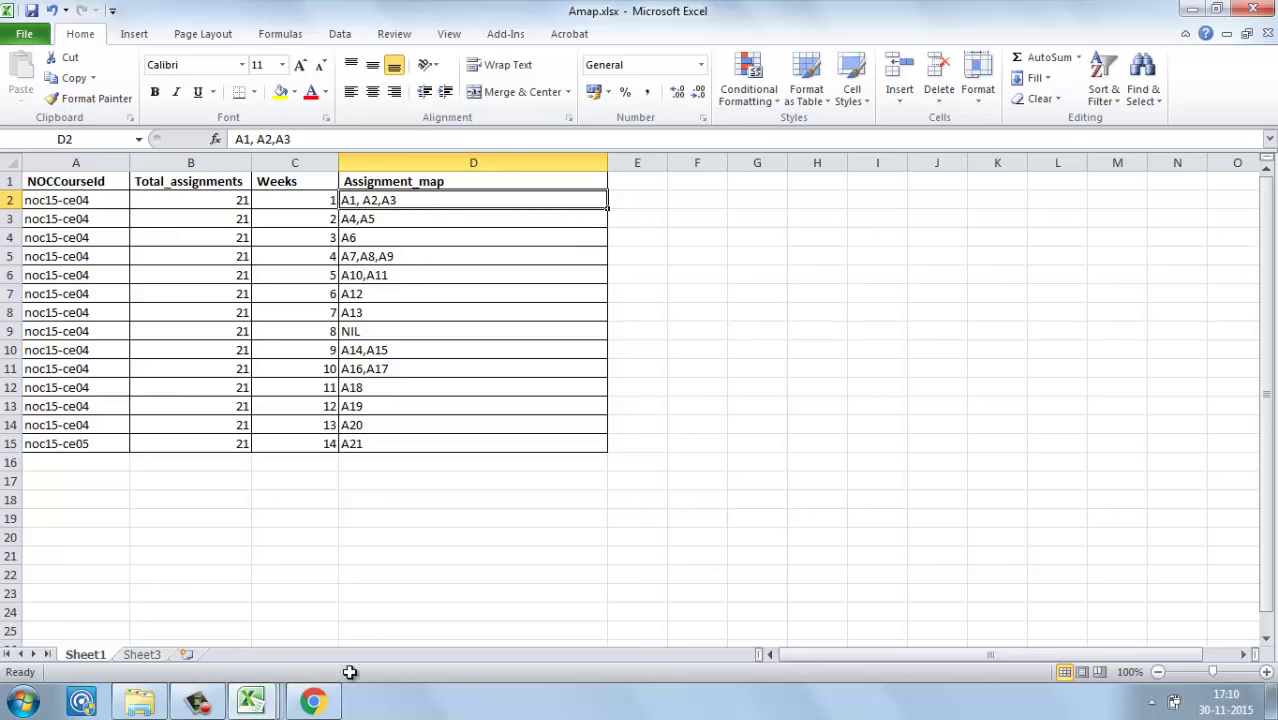
{"action": "left_click", "coordinate": [313, 702]}
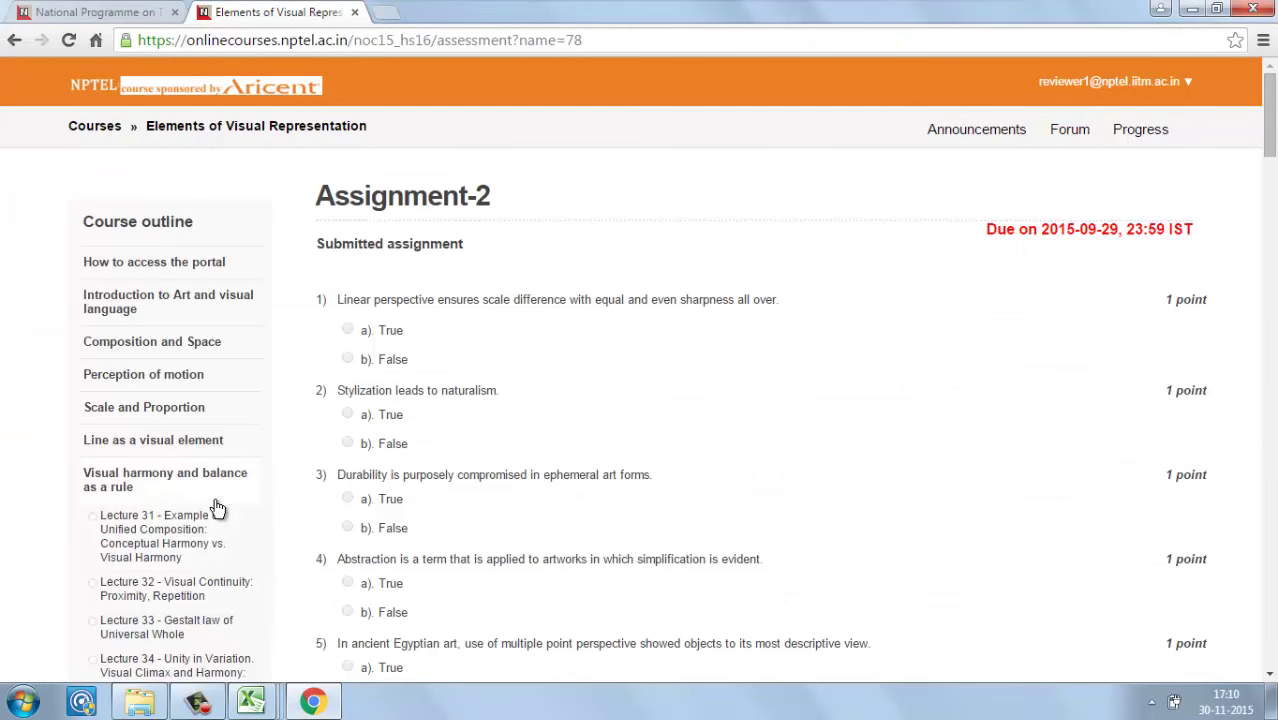
{"action": "key", "text": "alt+Tab"}
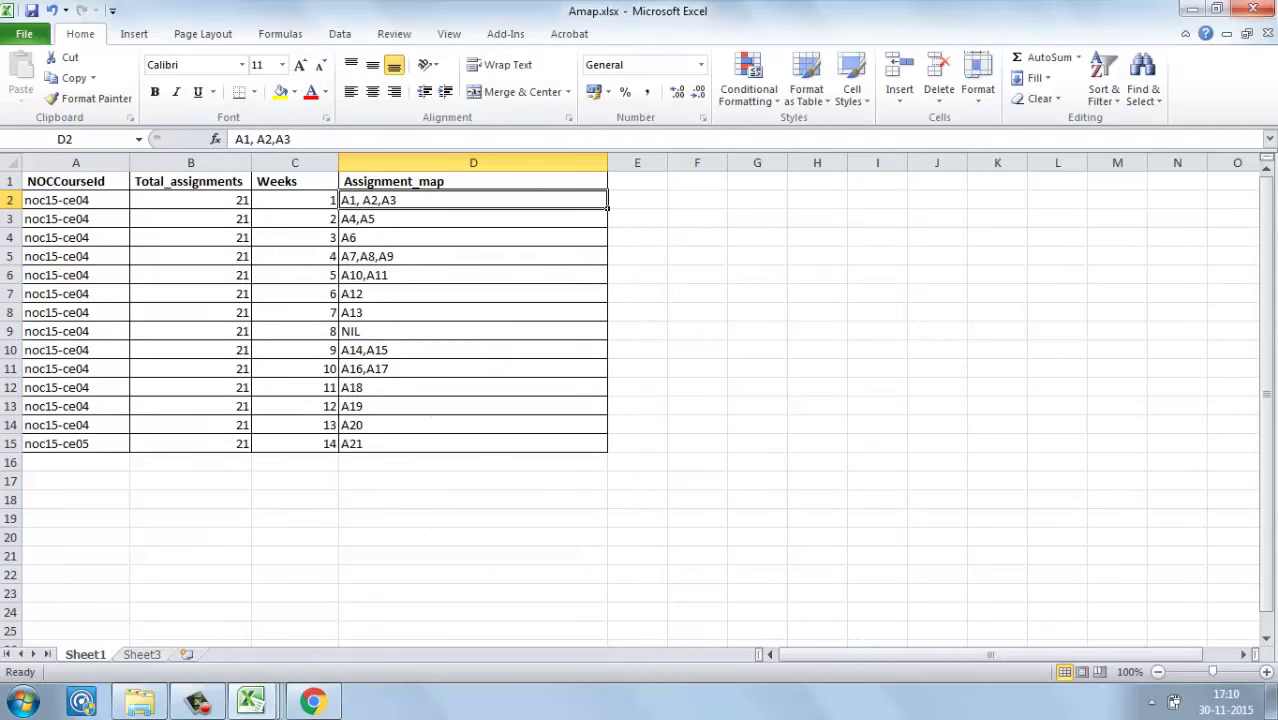
Step: Close Amap.xlsx, the Consolidated Score Sheet and both CSV workbooks, discarding changes
{"action": "left_click", "coordinate": [1266, 10]}
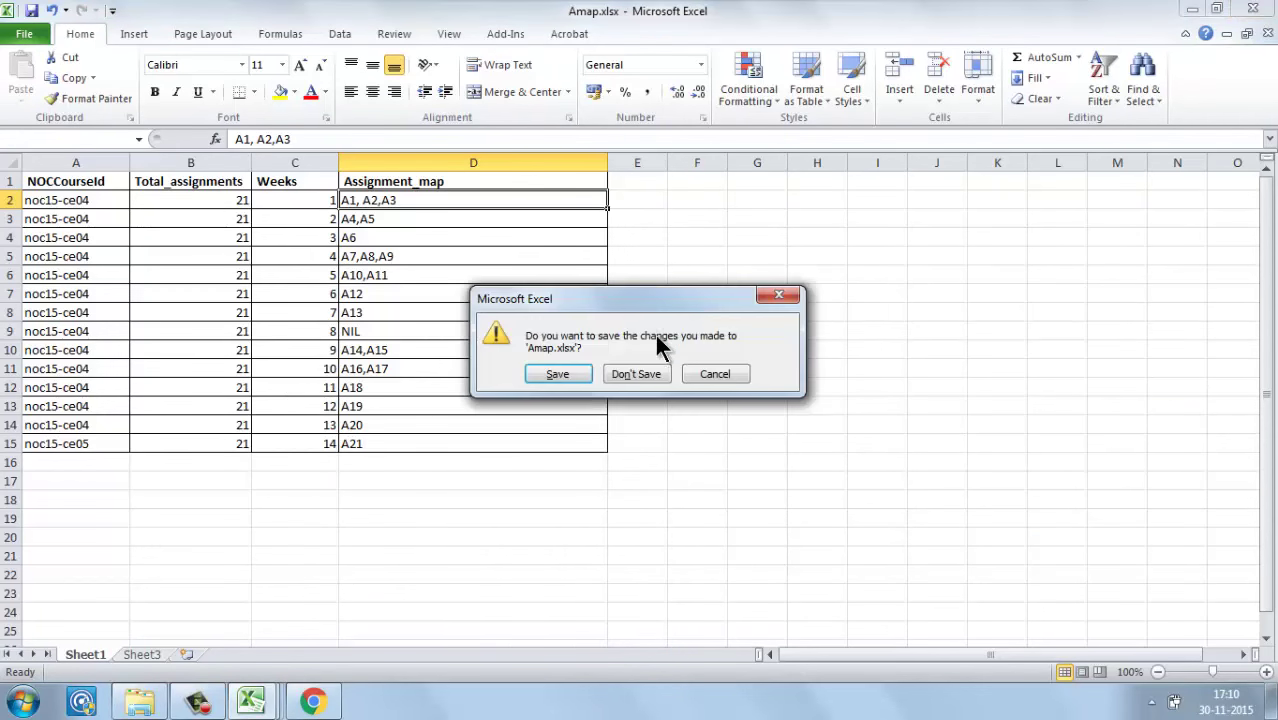
{"action": "left_click", "coordinate": [633, 374]}
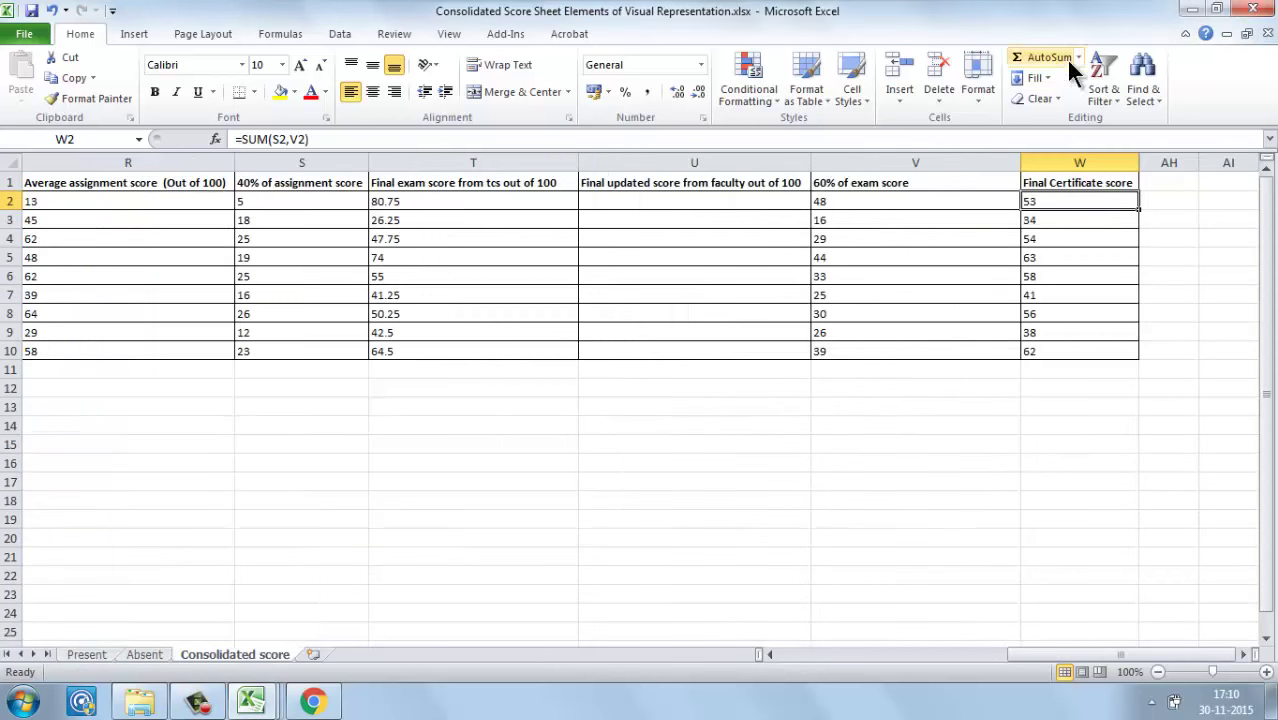
{"action": "left_click", "coordinate": [1270, 9]}
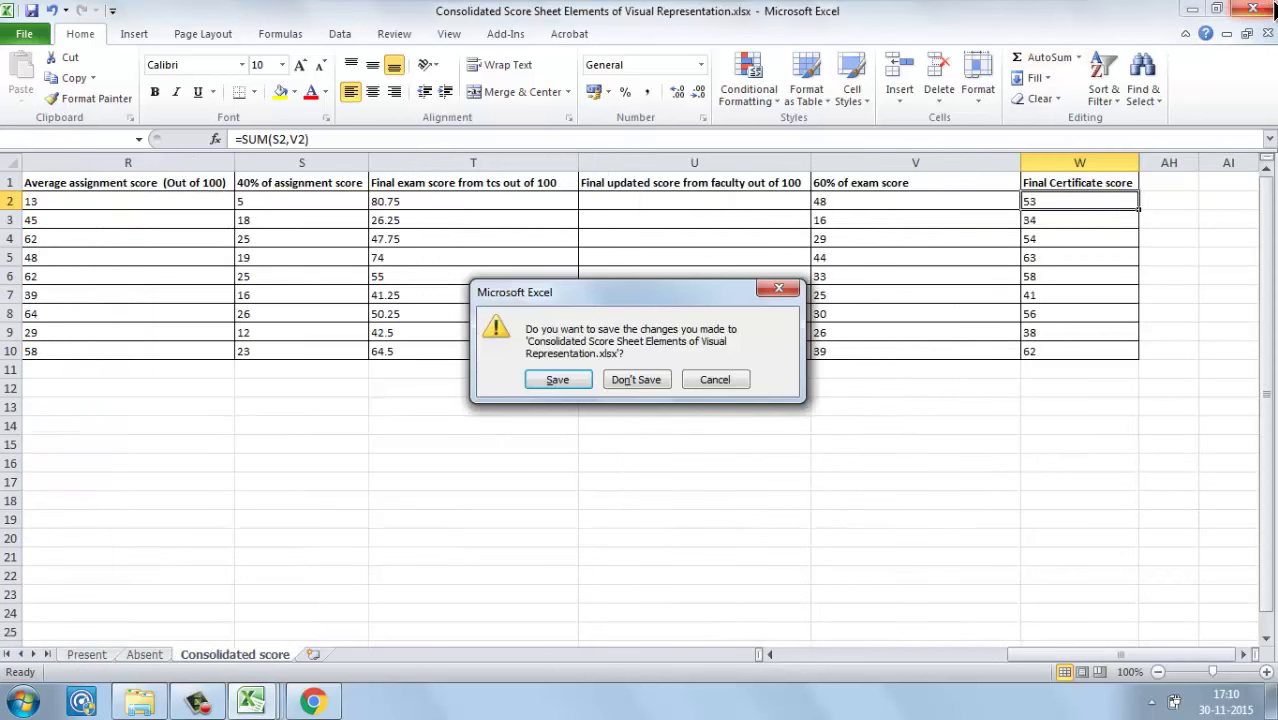
{"action": "left_click", "coordinate": [620, 385]}
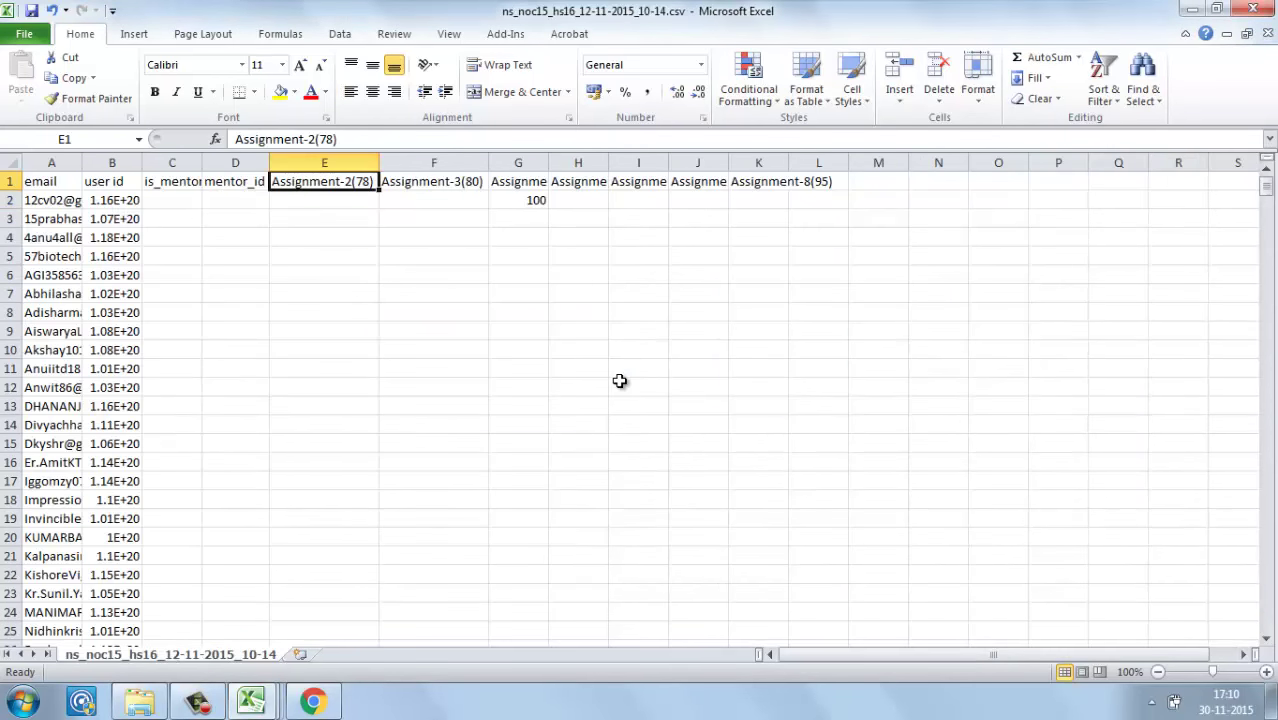
{"action": "left_click", "coordinate": [1270, 9]}
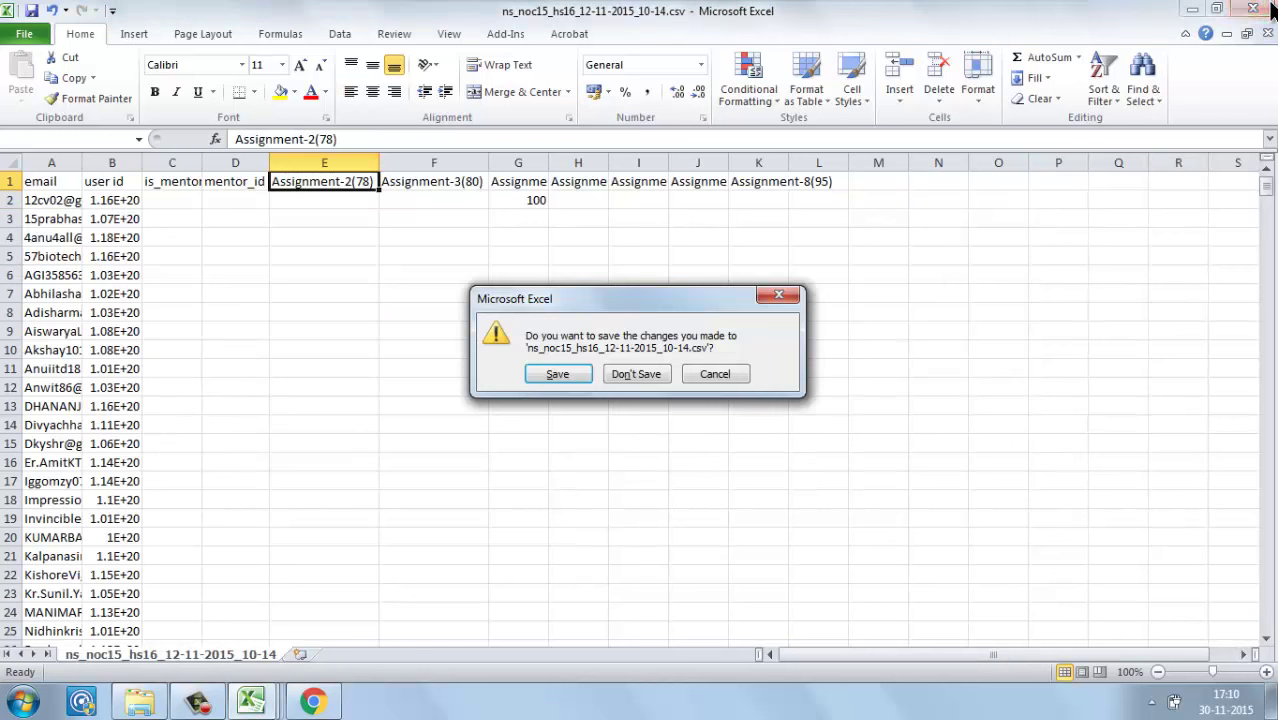
{"action": "left_click", "coordinate": [633, 371]}
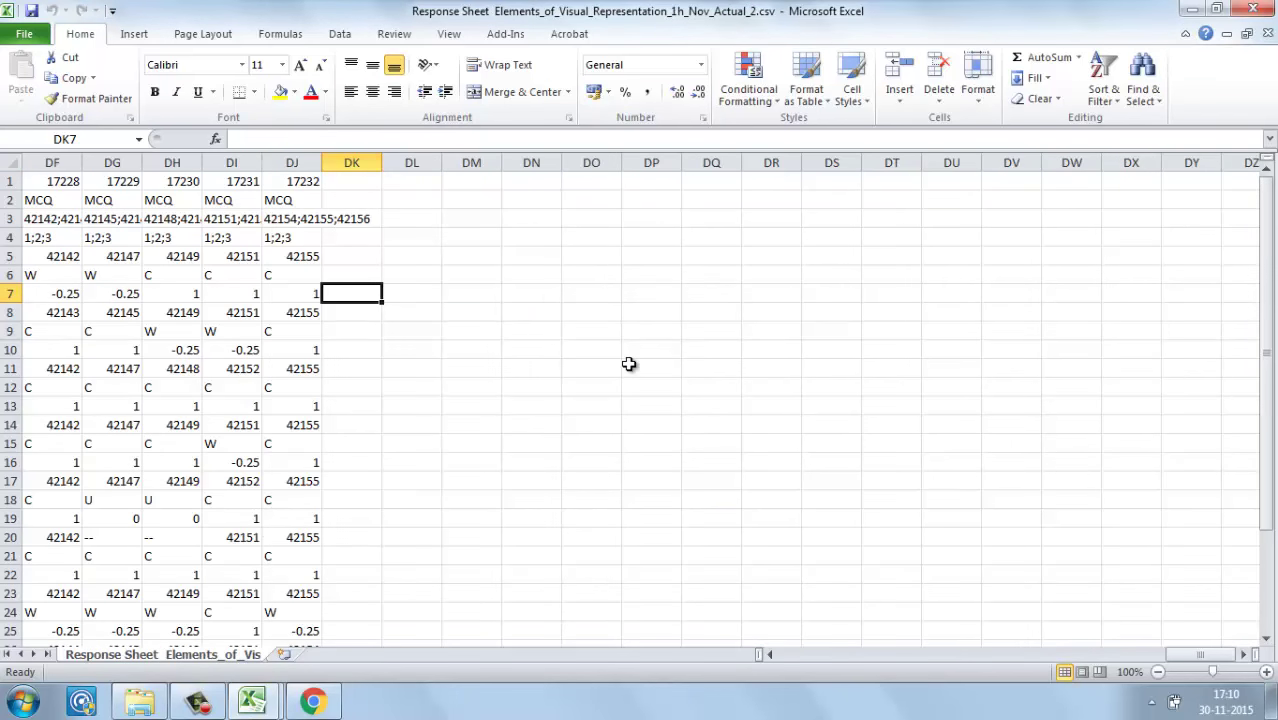
{"action": "left_click", "coordinate": [1252, 9]}
{"action": "left_click", "coordinate": [139, 701]}
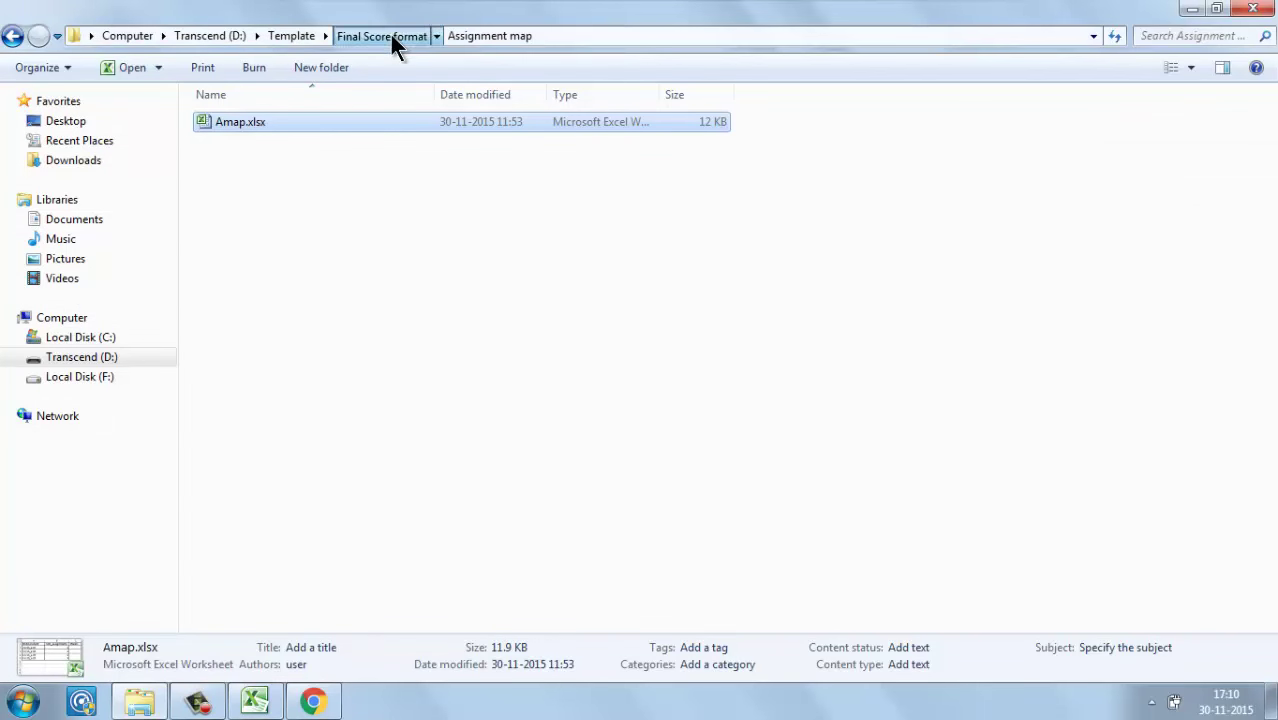
Step: Open Consolidated Score Sheet Elements of Visual Representation.xlsx via Template > Final Score format > Elements of Visual Representation
{"action": "left_click", "coordinate": [389, 36]}
{"action": "left_click", "coordinate": [301, 40]}
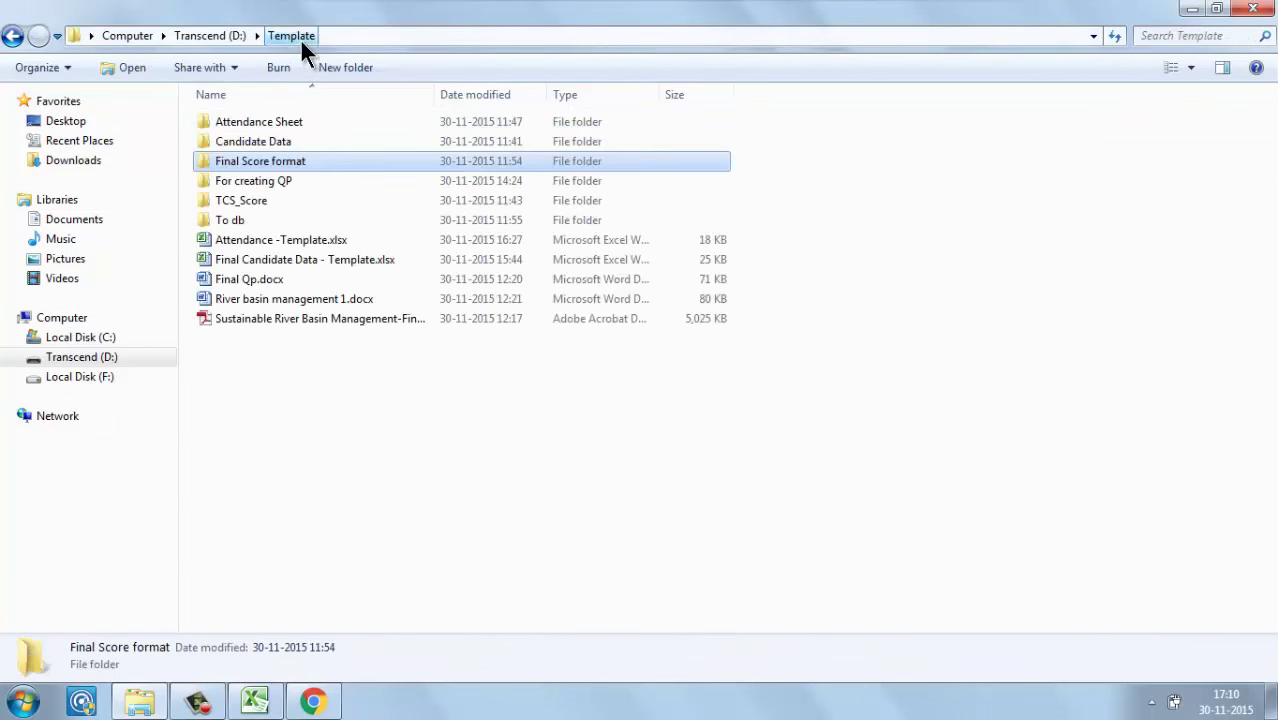
{"action": "double_click", "coordinate": [229, 163]}
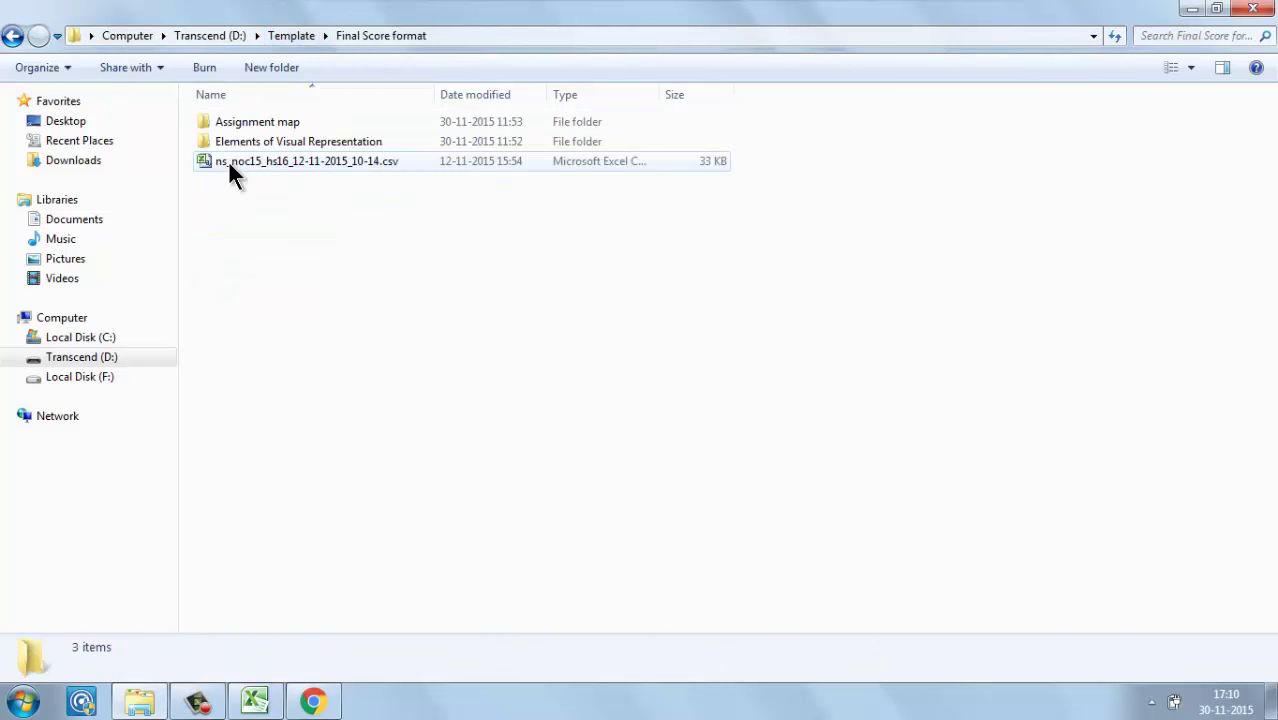
{"action": "left_click", "coordinate": [270, 142]}
{"action": "double_click", "coordinate": [270, 142]}
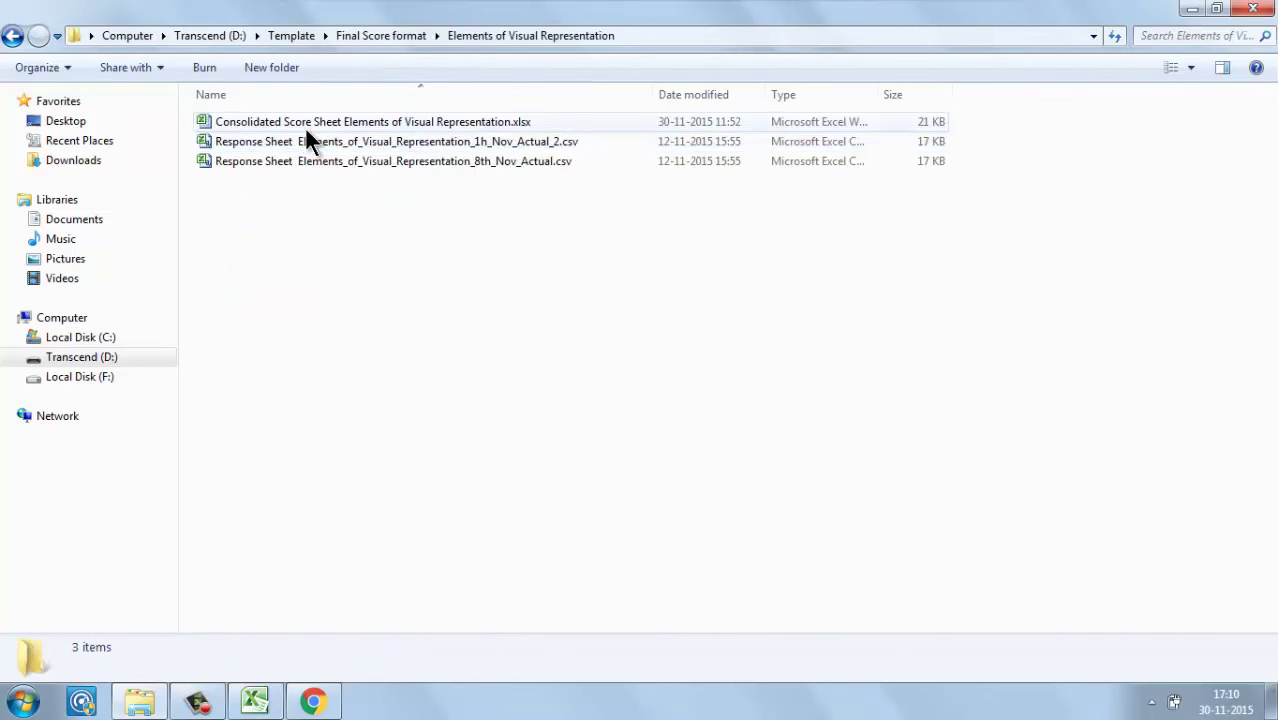
{"action": "left_click", "coordinate": [290, 146]}
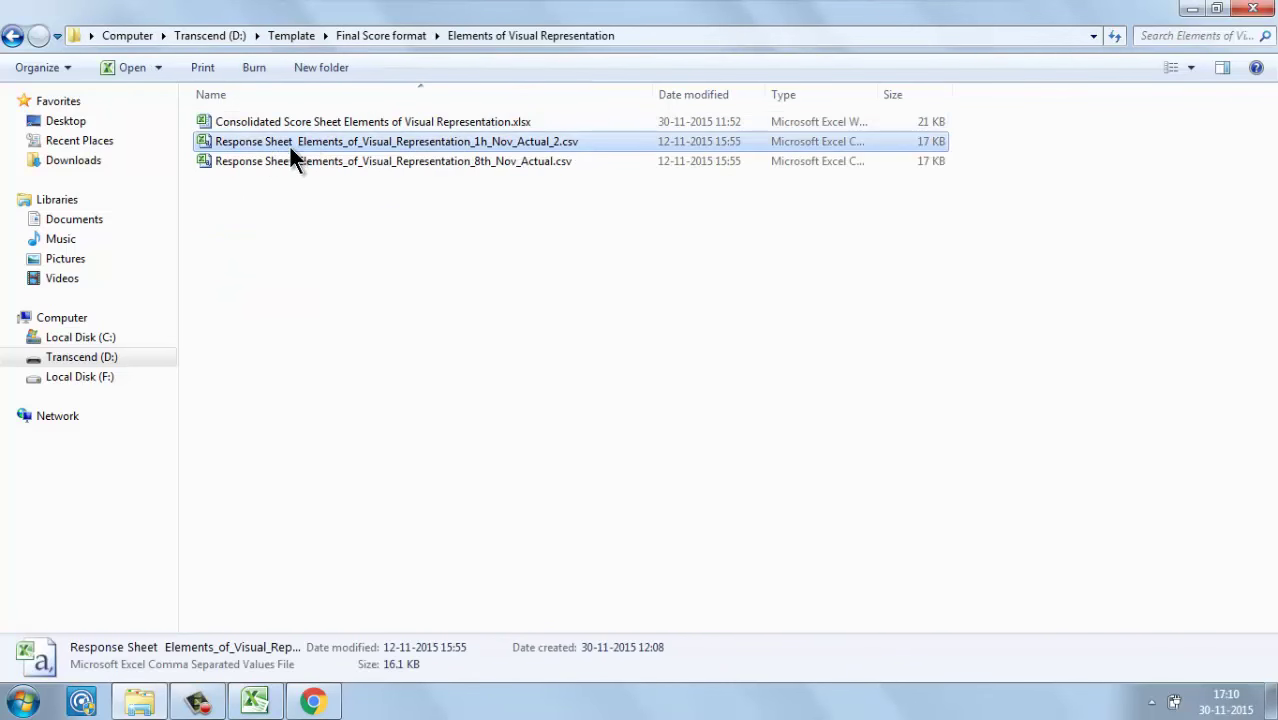
{"action": "left_click", "coordinate": [350, 121]}
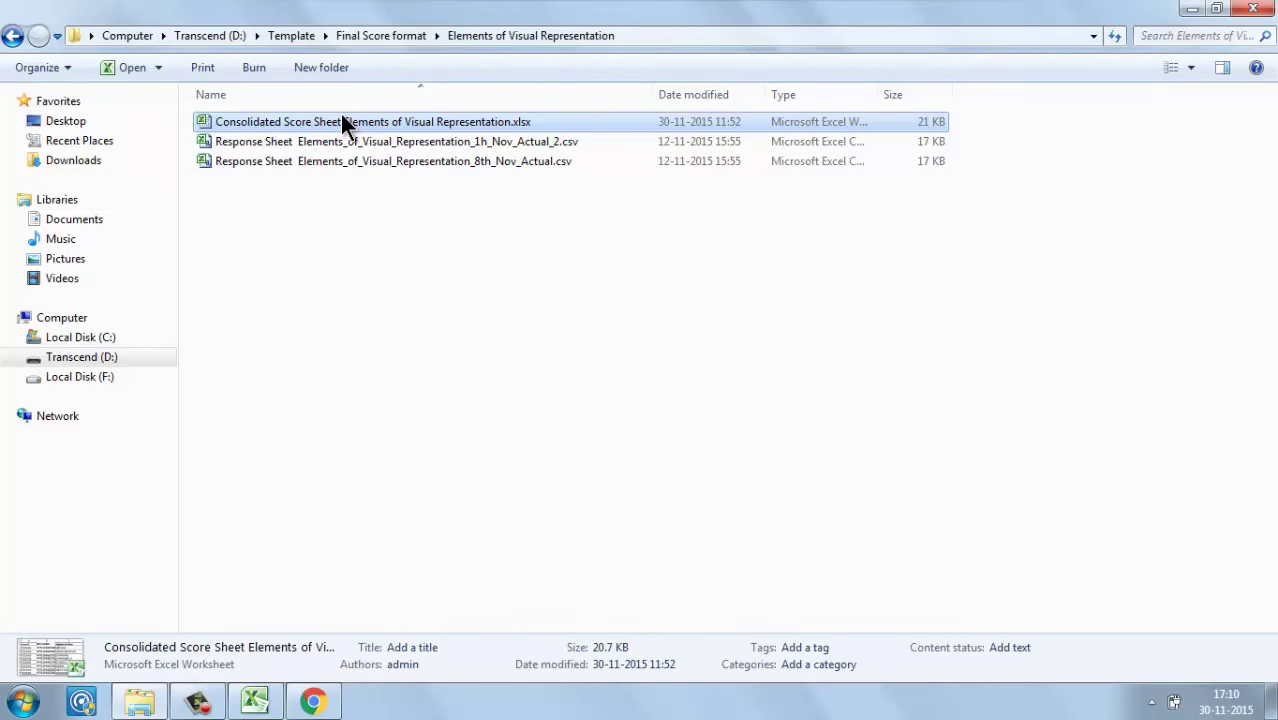
{"action": "double_click", "coordinate": [341, 121]}
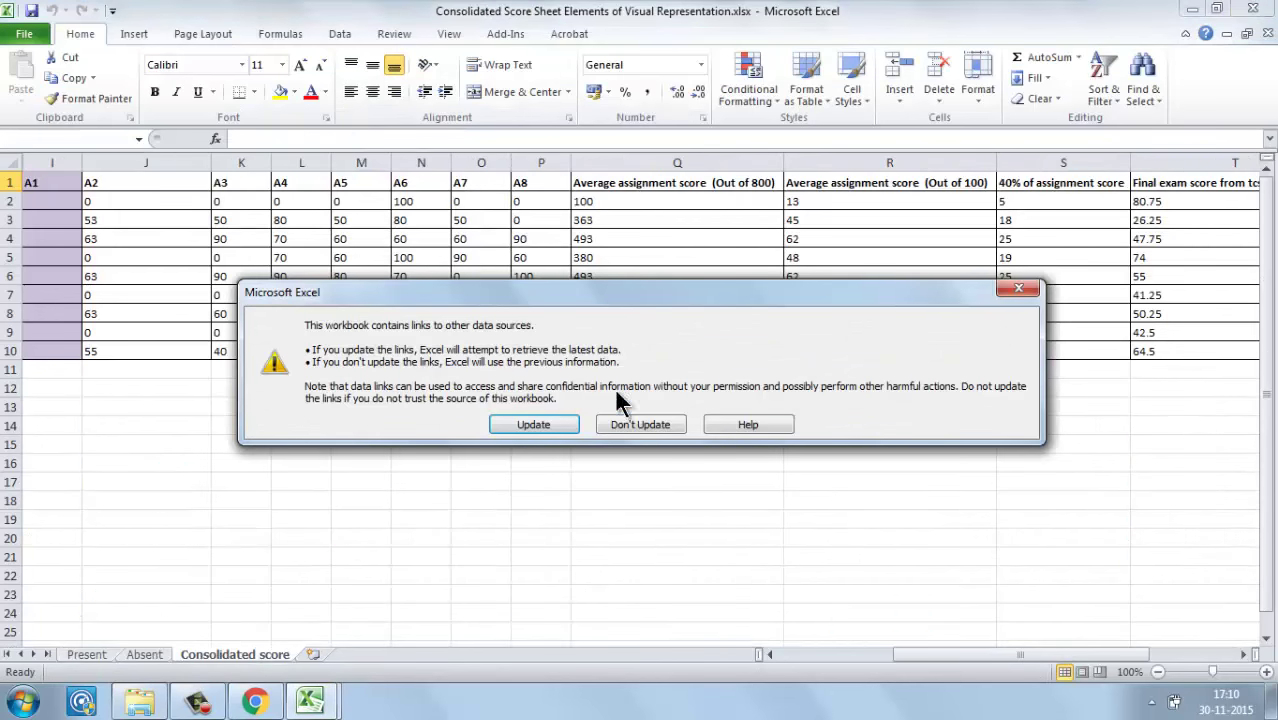
Step: Keep existing data without updating links and look over the Course ID rows and scores
{"action": "left_click", "coordinate": [622, 420]}
{"action": "left_click", "coordinate": [471, 198]}
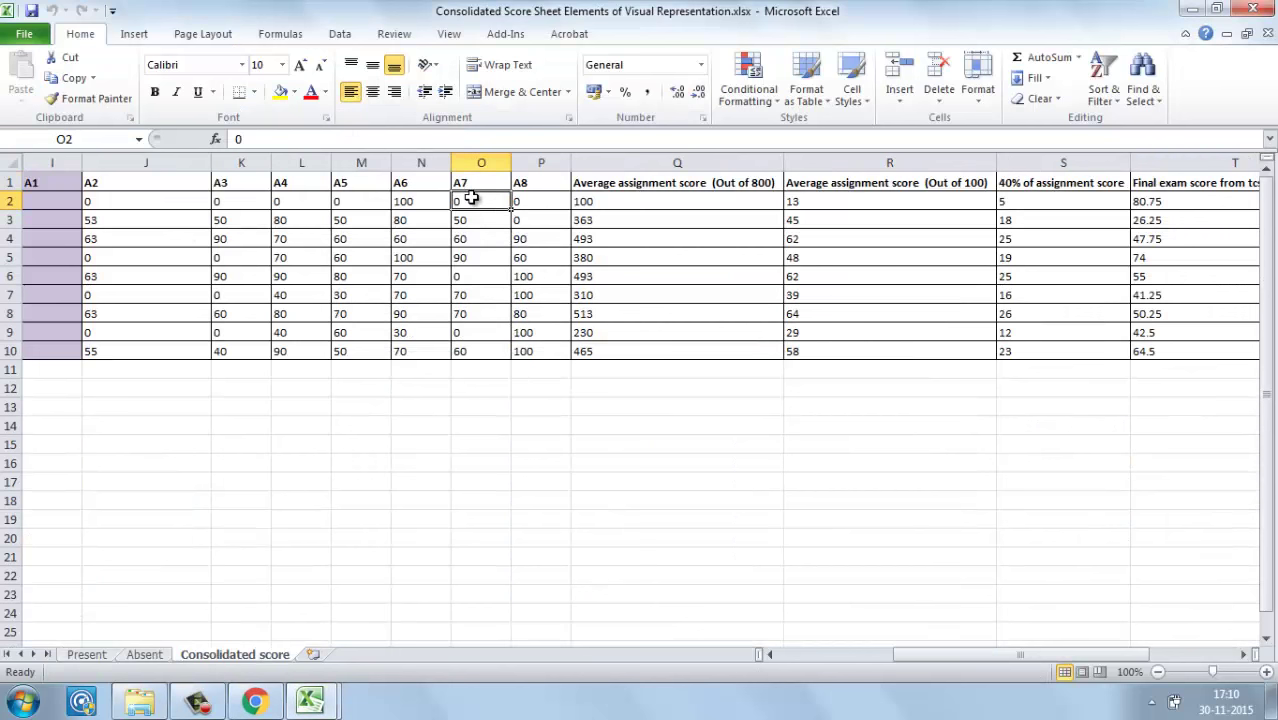
{"action": "key", "text": "Left"}
{"action": "key", "text": "Left"}
{"action": "key", "text": "Home"}
{"action": "key", "text": "Up"}
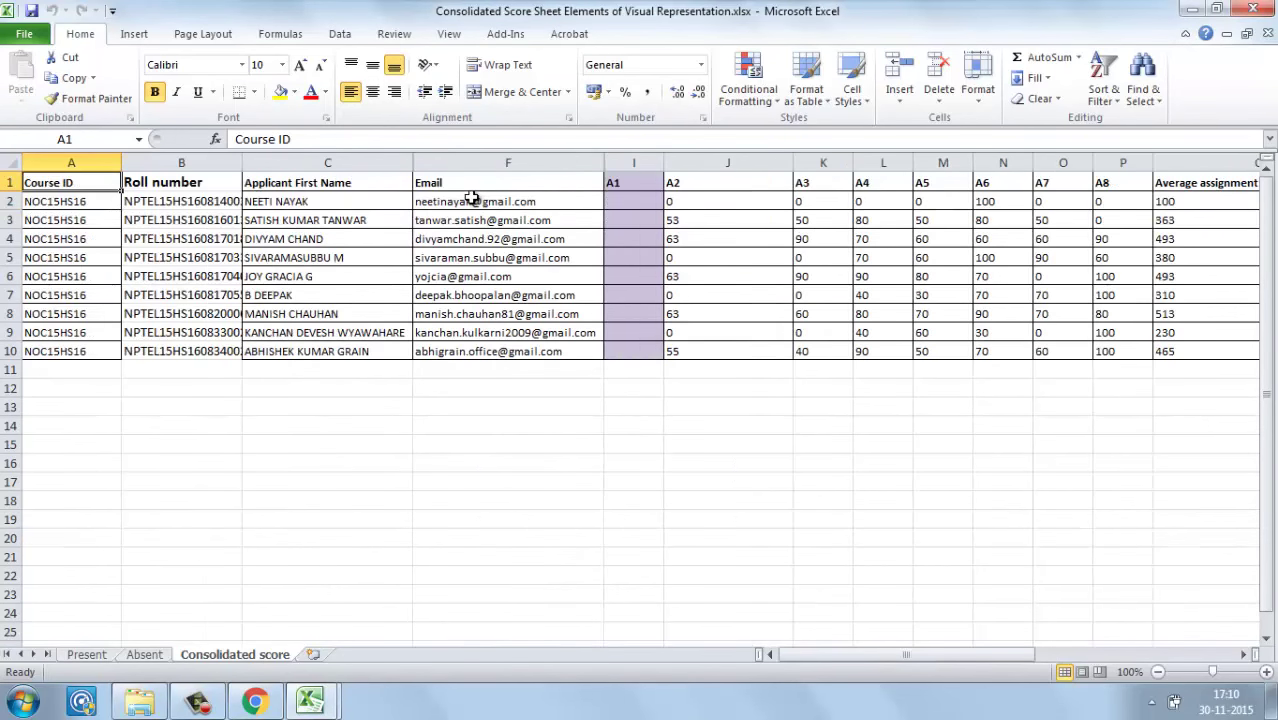
{"action": "key", "text": "Down"}
{"action": "key", "text": "Down"}
{"action": "key", "text": "Down"}
{"action": "key", "text": "Down"}
{"action": "key", "text": "Up"}
{"action": "key", "text": "Up"}
{"action": "key", "text": "Up"}
{"action": "key", "text": "Up"}
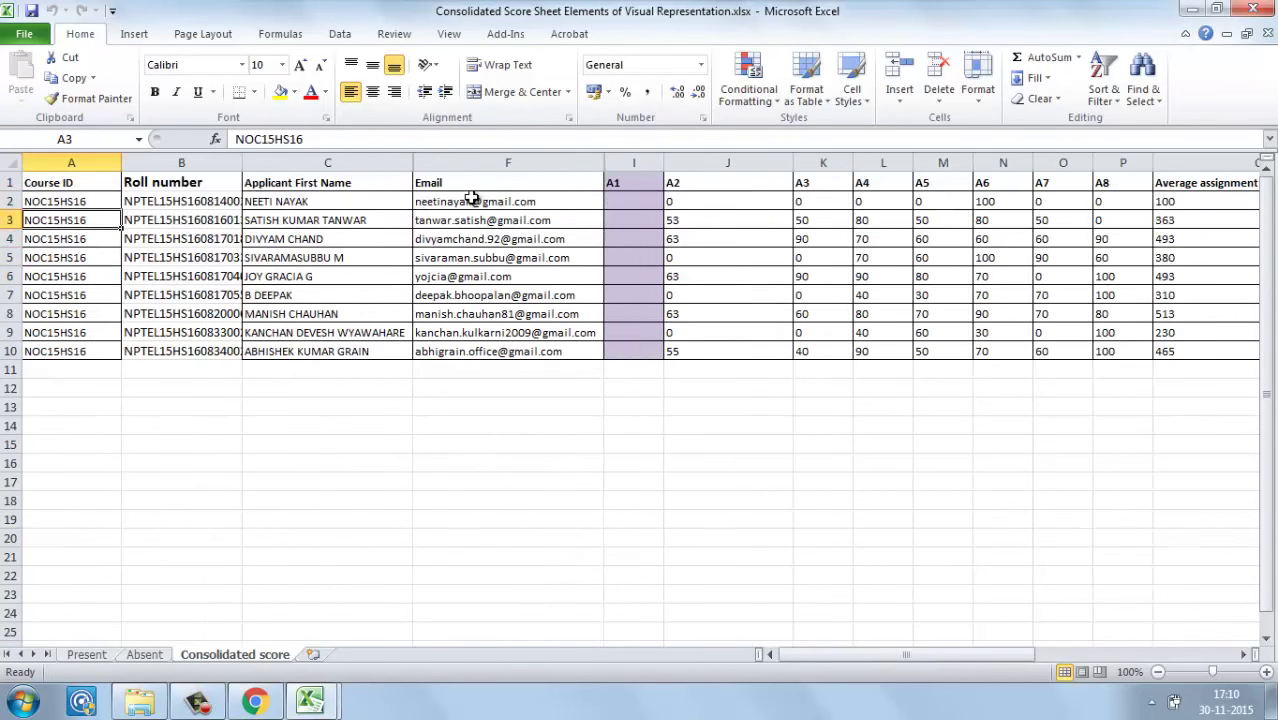
{"action": "key", "text": "Down"}
{"action": "key", "text": "Down"}
{"action": "key", "text": "Down"}
{"action": "key", "text": "Down"}
{"action": "key", "text": "Down"}
{"action": "key", "text": "Right"}
{"action": "key", "text": "Right"}
{"action": "key", "text": "Right"}
{"action": "key", "text": "Right"}
{"action": "key", "text": "Right"}
{"action": "key", "text": "Right"}
{"action": "key", "text": "Right"}
{"action": "key", "text": "Right"}
{"action": "key", "text": "Right"}
{"action": "key", "text": "Right"}
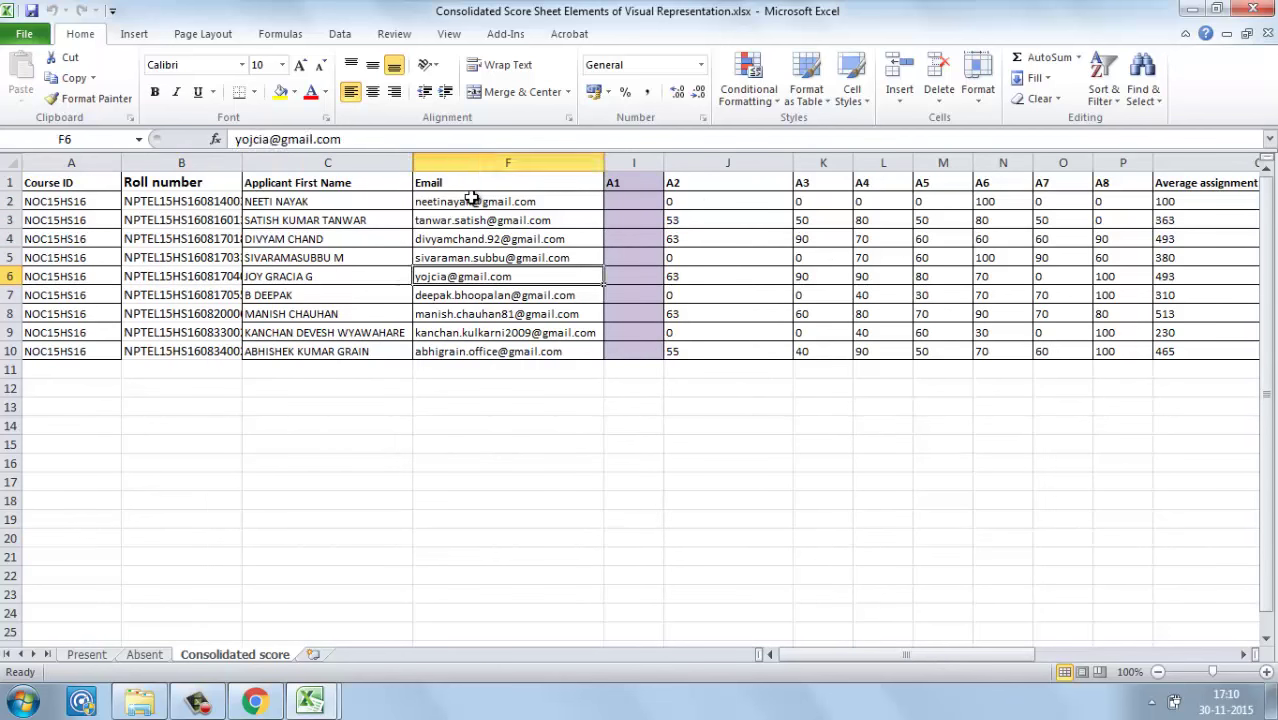
{"action": "key", "text": "Right"}
{"action": "key", "text": "Right"}
{"action": "key", "text": "Right"}
{"action": "key", "text": "Right"}
{"action": "key", "text": "Right"}
{"action": "key", "text": "Right"}
{"action": "key", "text": "Right"}
{"action": "key", "text": "Right"}
{"action": "key", "text": "Right"}
{"action": "key", "text": "Right"}
{"action": "key", "text": "Right"}
{"action": "key", "text": "Right"}
{"action": "key", "text": "Right"}
{"action": "key", "text": "Right"}
{"action": "key", "text": "Right"}
{"action": "key", "text": "Right"}
{"action": "key", "text": "Right"}
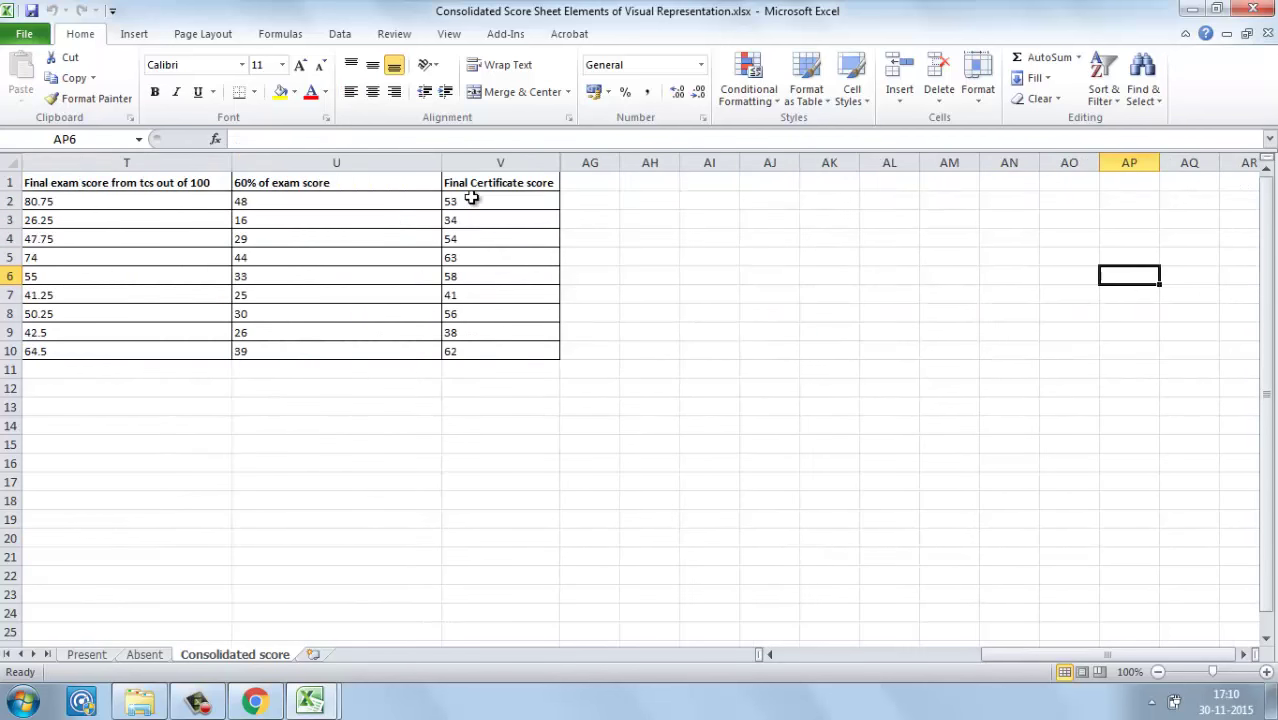
Step: View the Present and Absent sheets, then close the workbook and return to Explorer
{"action": "left_click", "coordinate": [95, 656]}
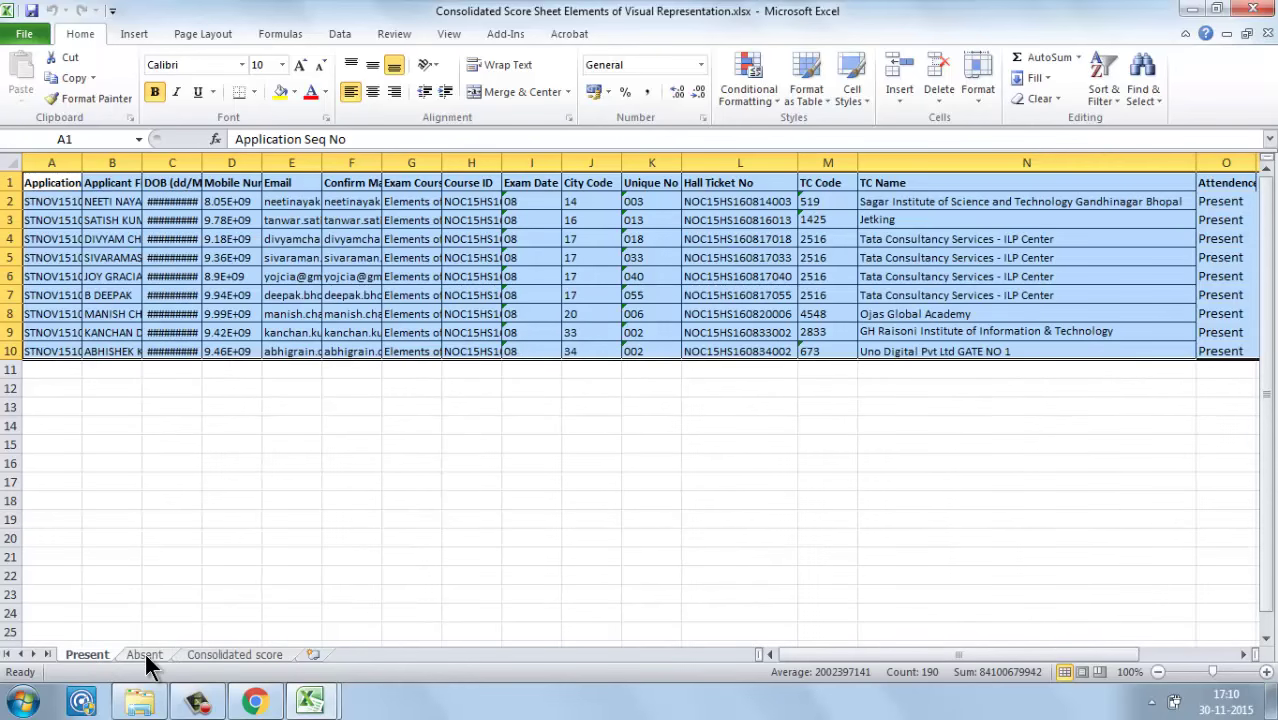
{"action": "left_click", "coordinate": [144, 655]}
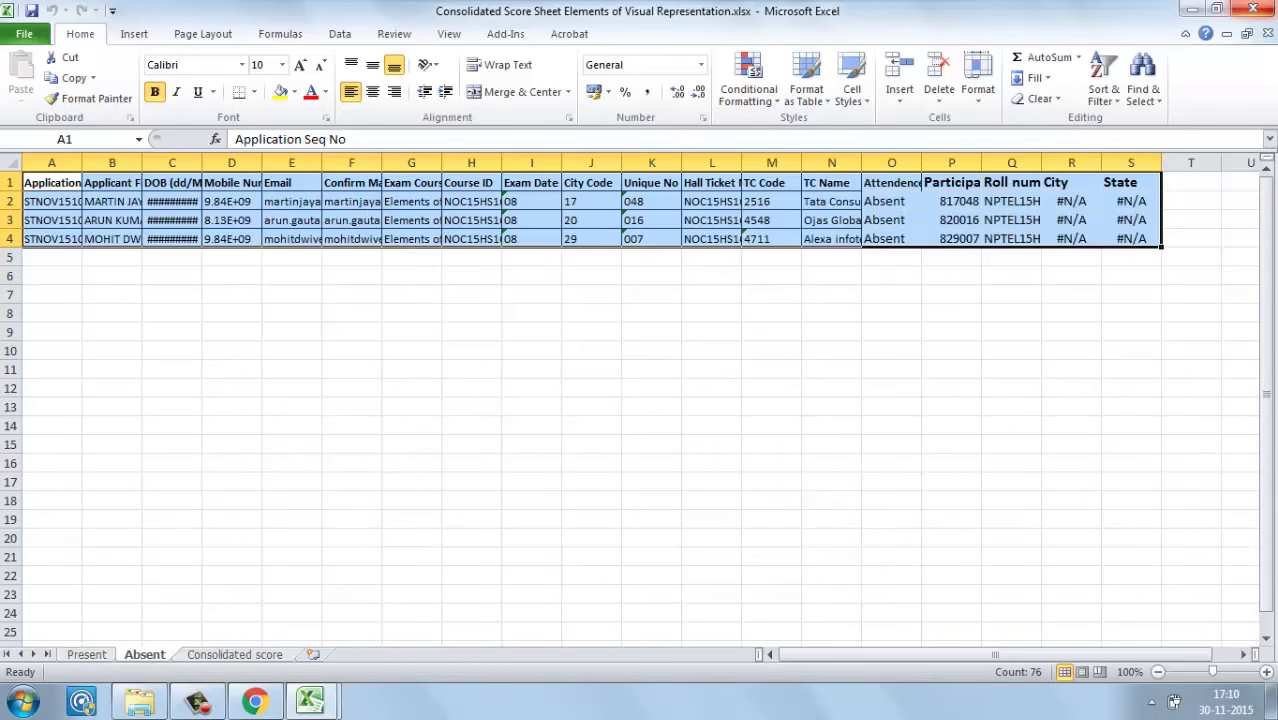
{"action": "left_click", "coordinate": [1252, 10]}
{"action": "left_click", "coordinate": [140, 702]}
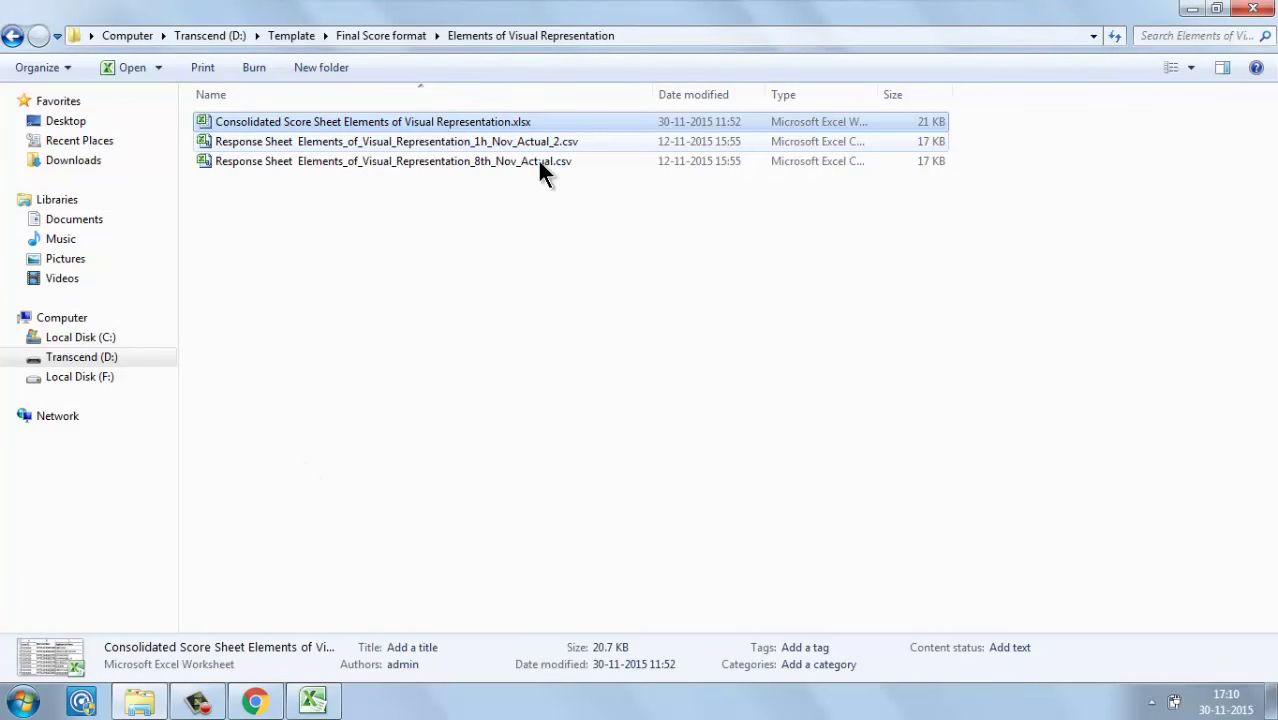
Step: Revisit Elements of Visual Representation, then locate updateexamscore_template.csv in To db and return to Template
{"action": "left_click", "coordinate": [408, 40]}
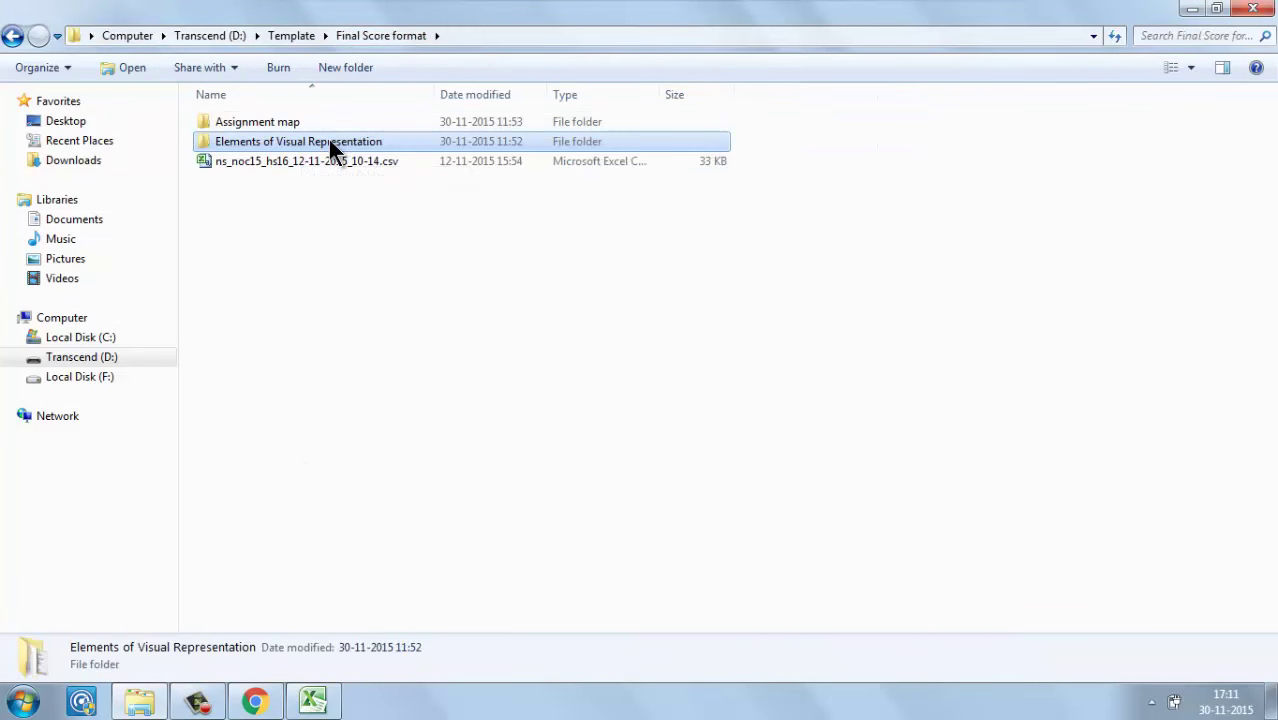
{"action": "double_click", "coordinate": [328, 141]}
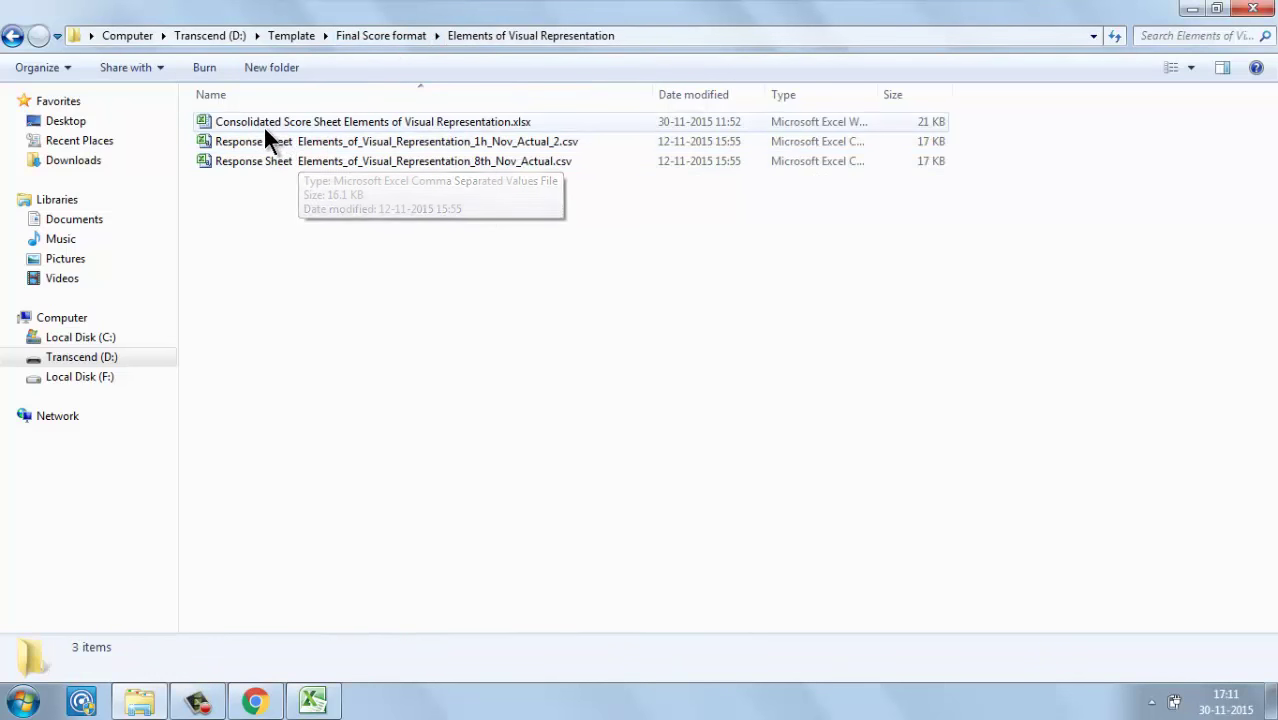
{"action": "left_click", "coordinate": [343, 122]}
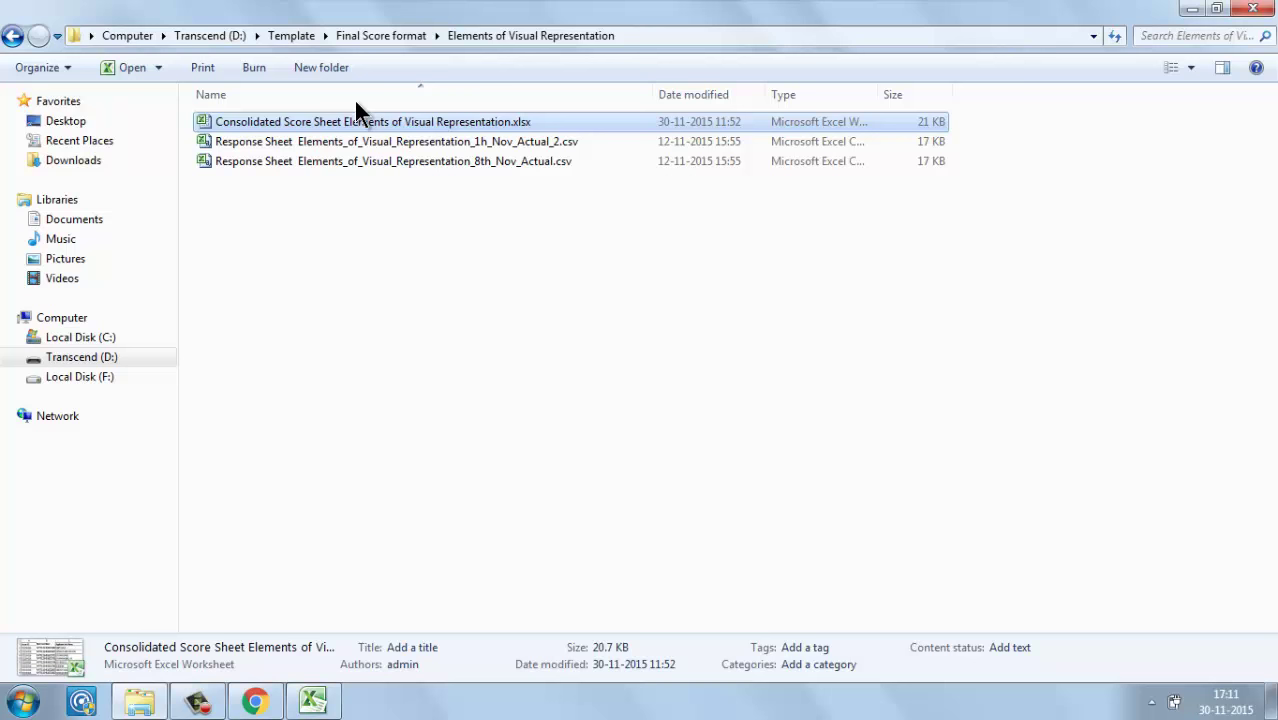
{"action": "left_click", "coordinate": [405, 40]}
{"action": "left_click", "coordinate": [301, 35]}
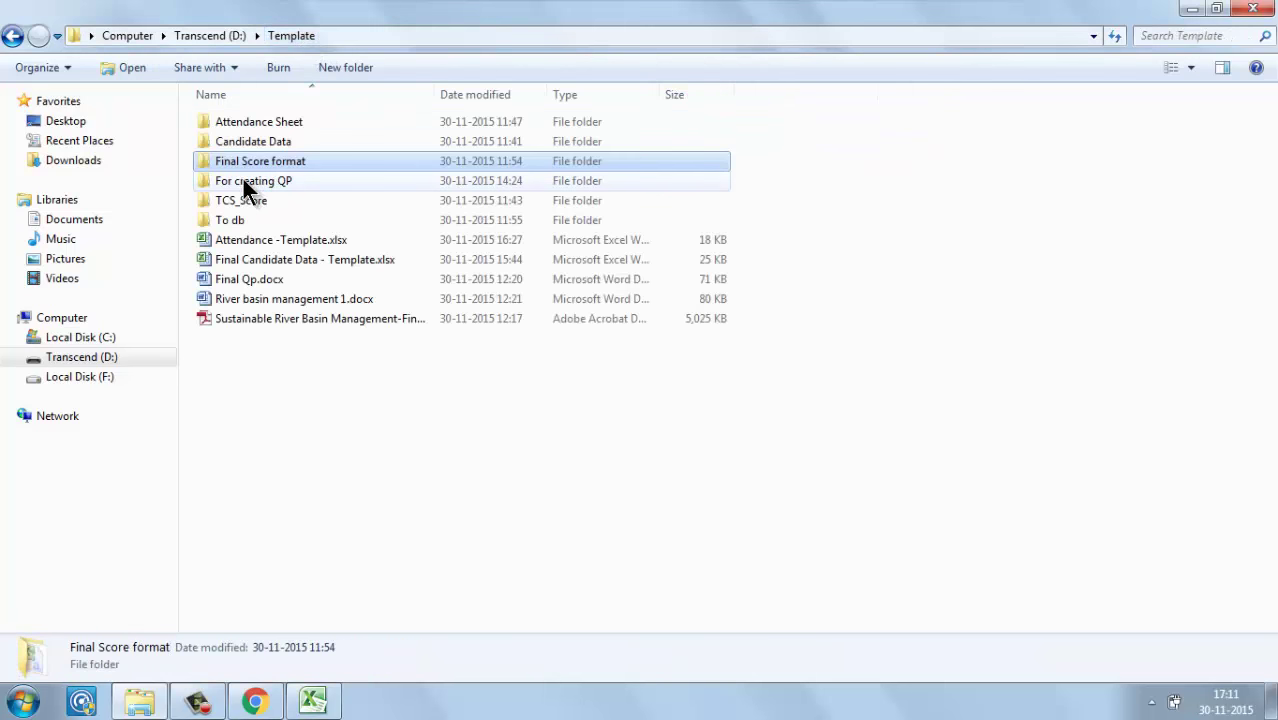
{"action": "double_click", "coordinate": [231, 218]}
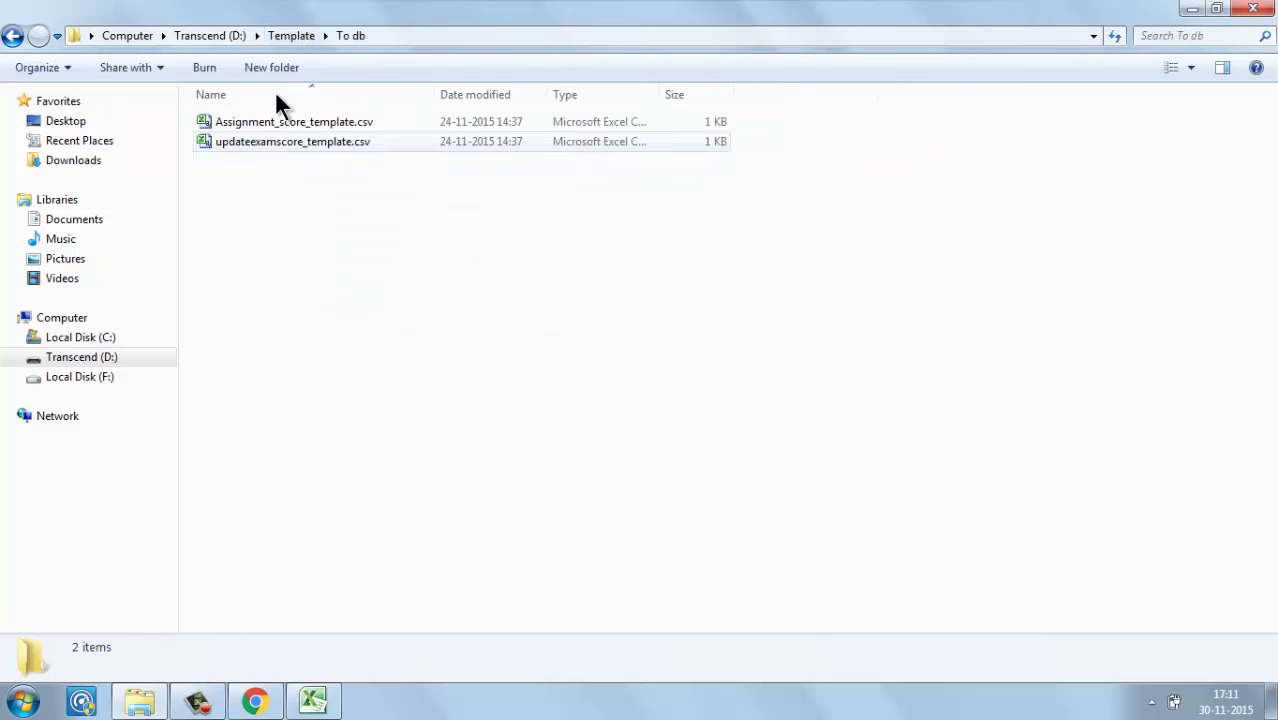
{"action": "left_click", "coordinate": [308, 150]}
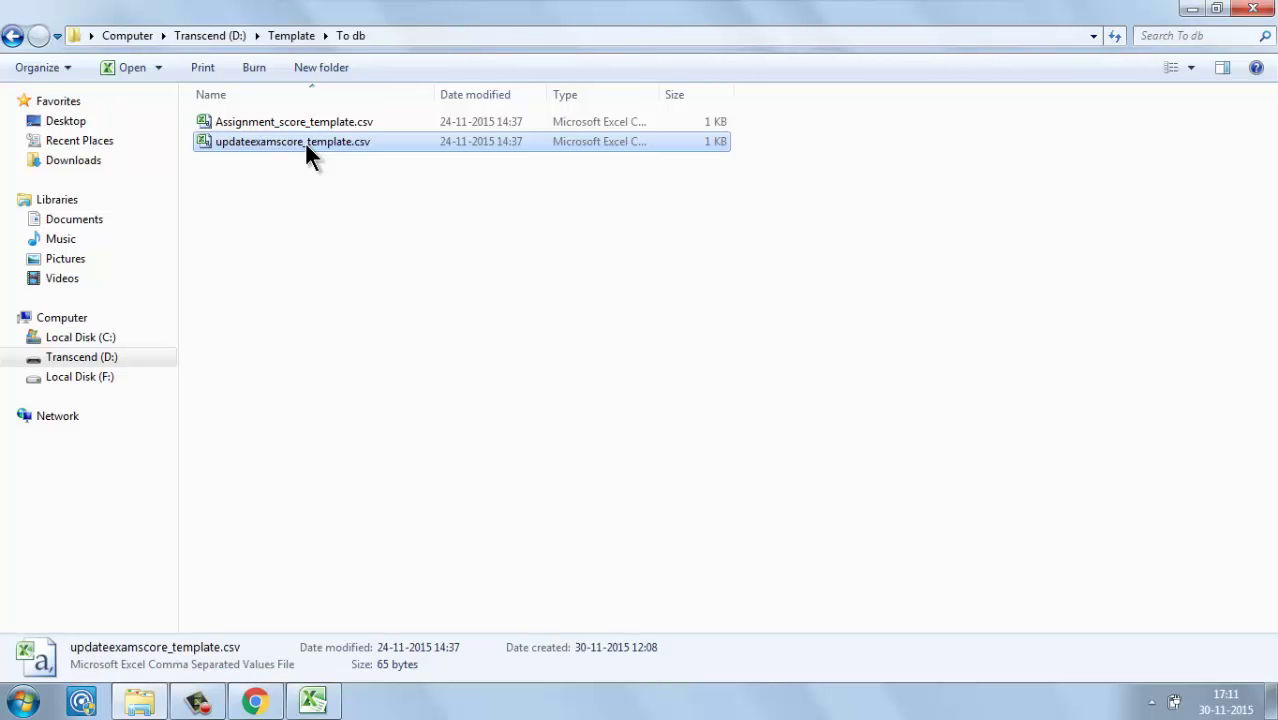
{"action": "left_click", "coordinate": [290, 37]}
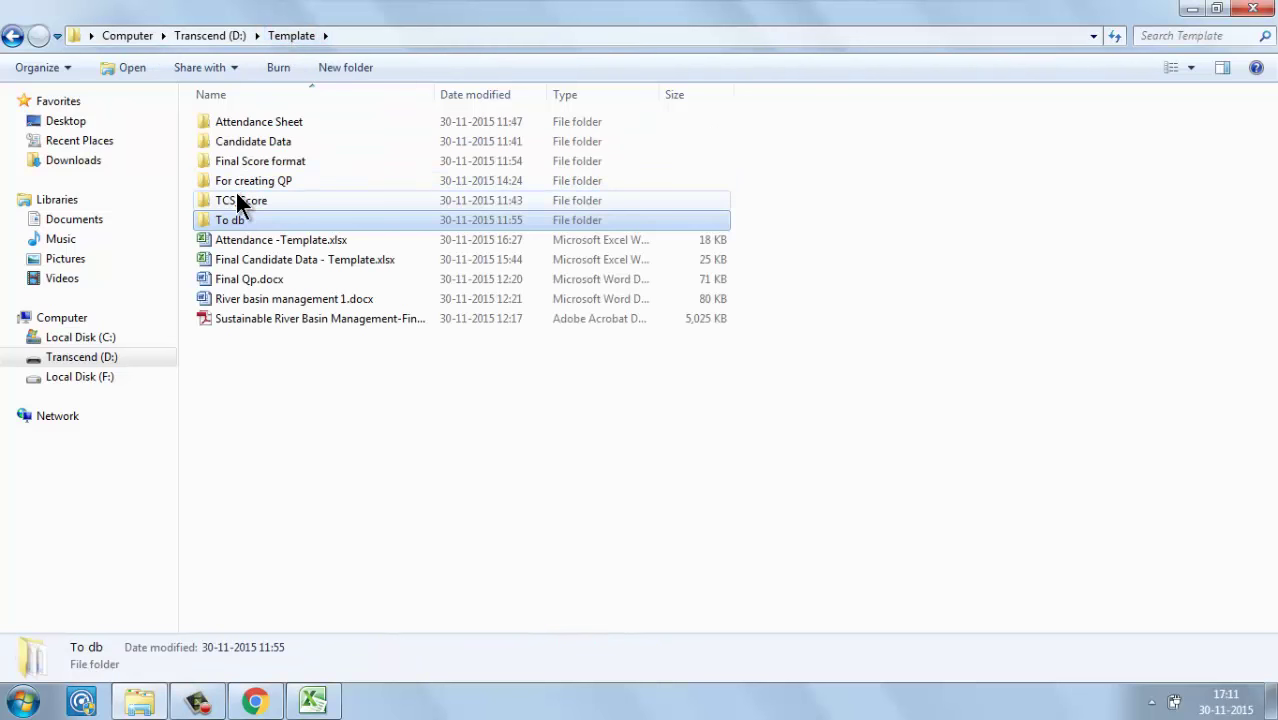